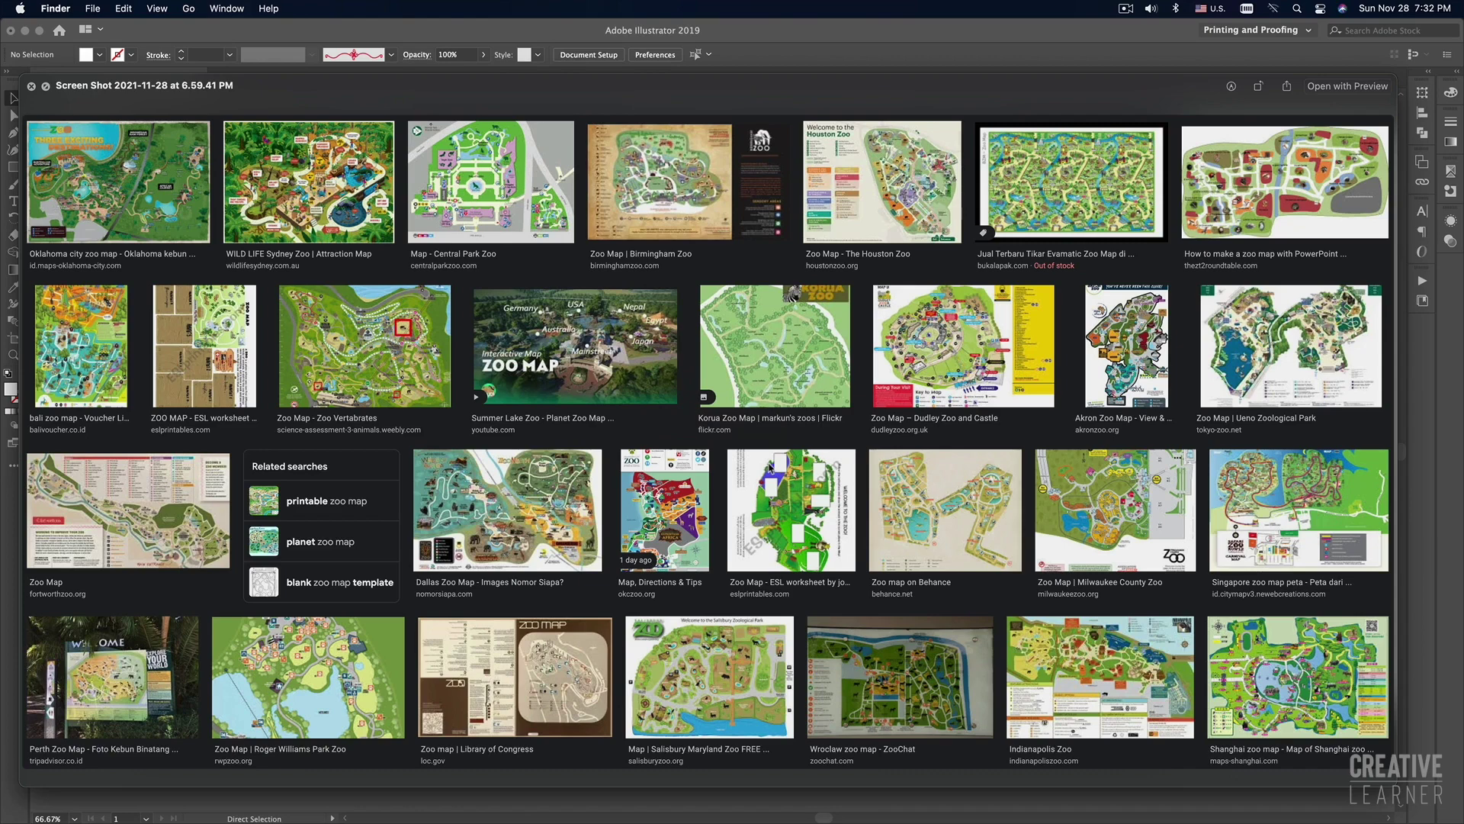
# Switch to Illustrator and draw a winding open Pen path about 499 × 539 px on the blank artboard, curling inward at its end.
pyautogui.press('super+Tab')
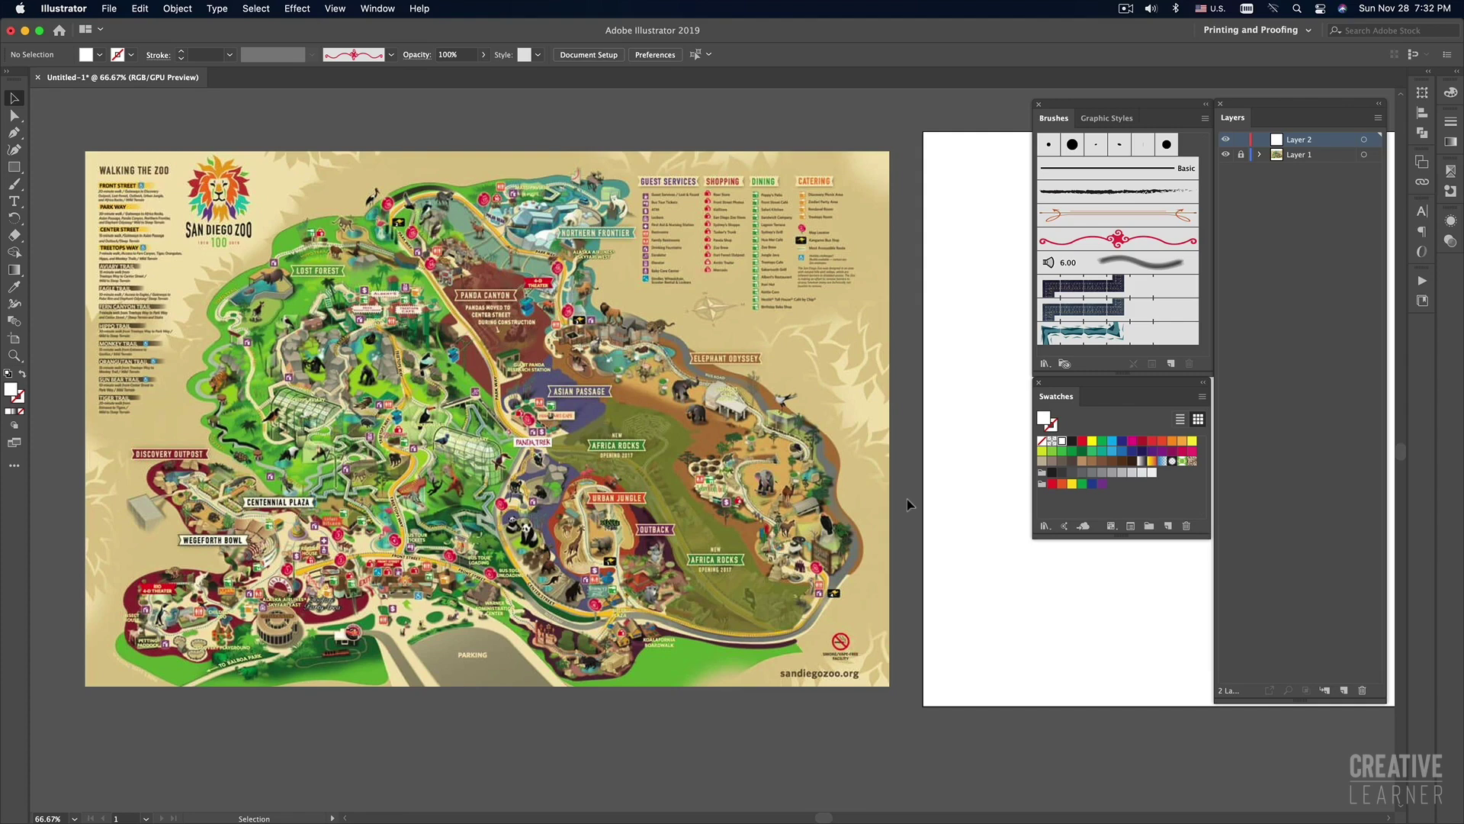
pyautogui.moveTo(905, 501); pyautogui.dragTo(696, 490)
pyautogui.scroll(-2, 793, 484)
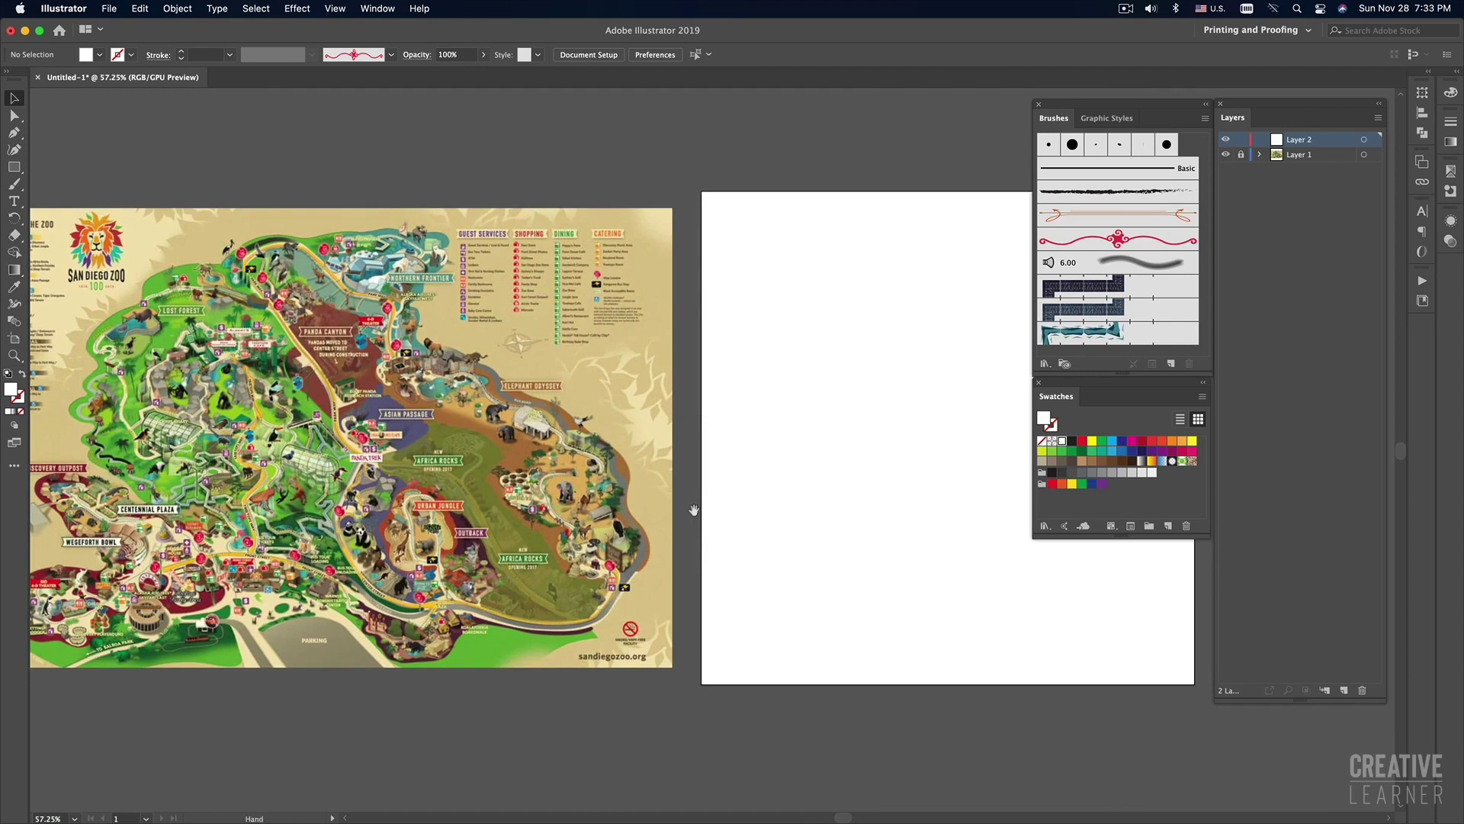
pyautogui.hscroll(5, 700, 510)
pyautogui.hscroll(-1, 743, 517)
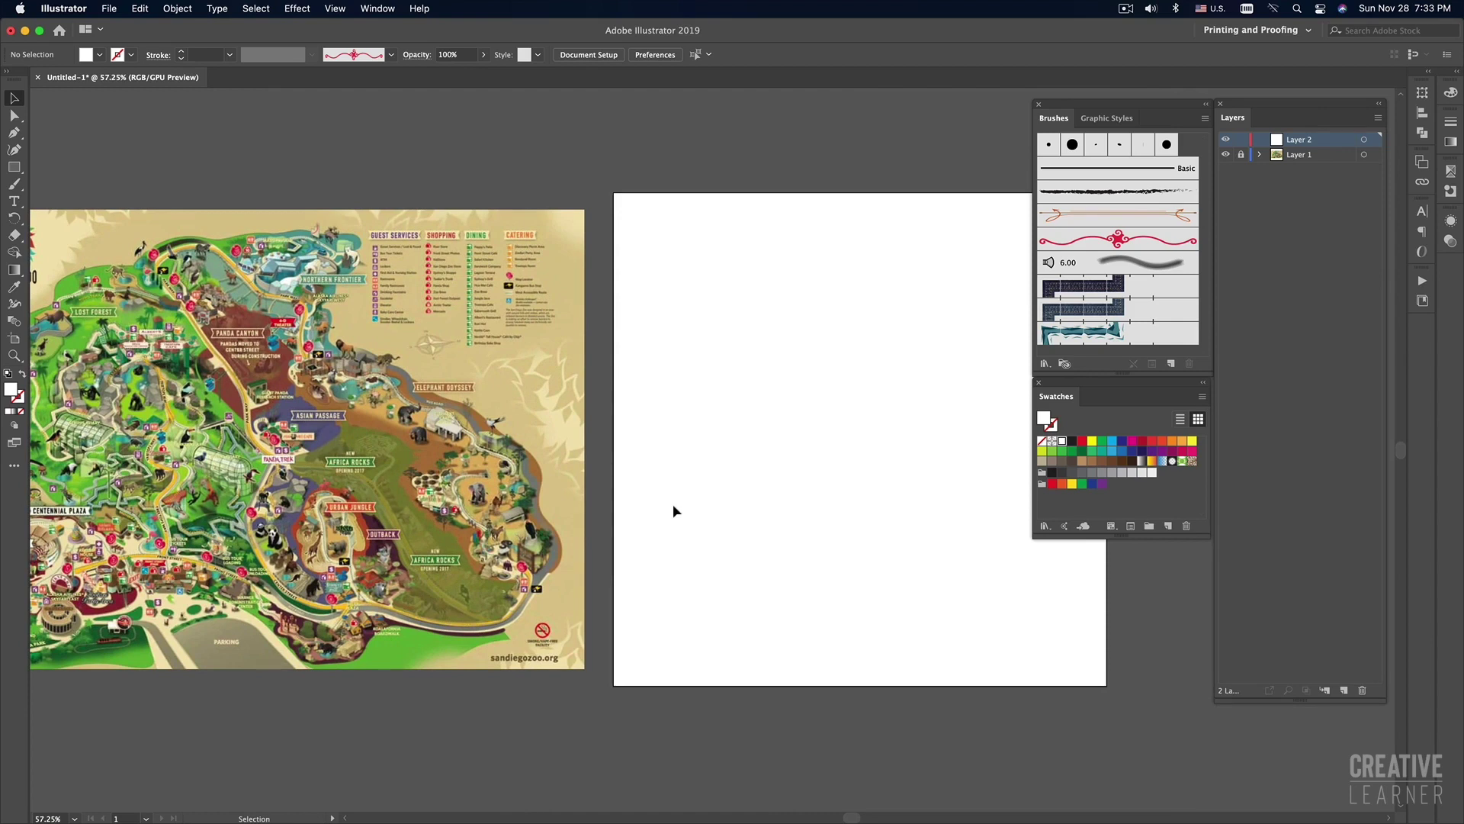
pyautogui.hscroll(6, 677, 488)
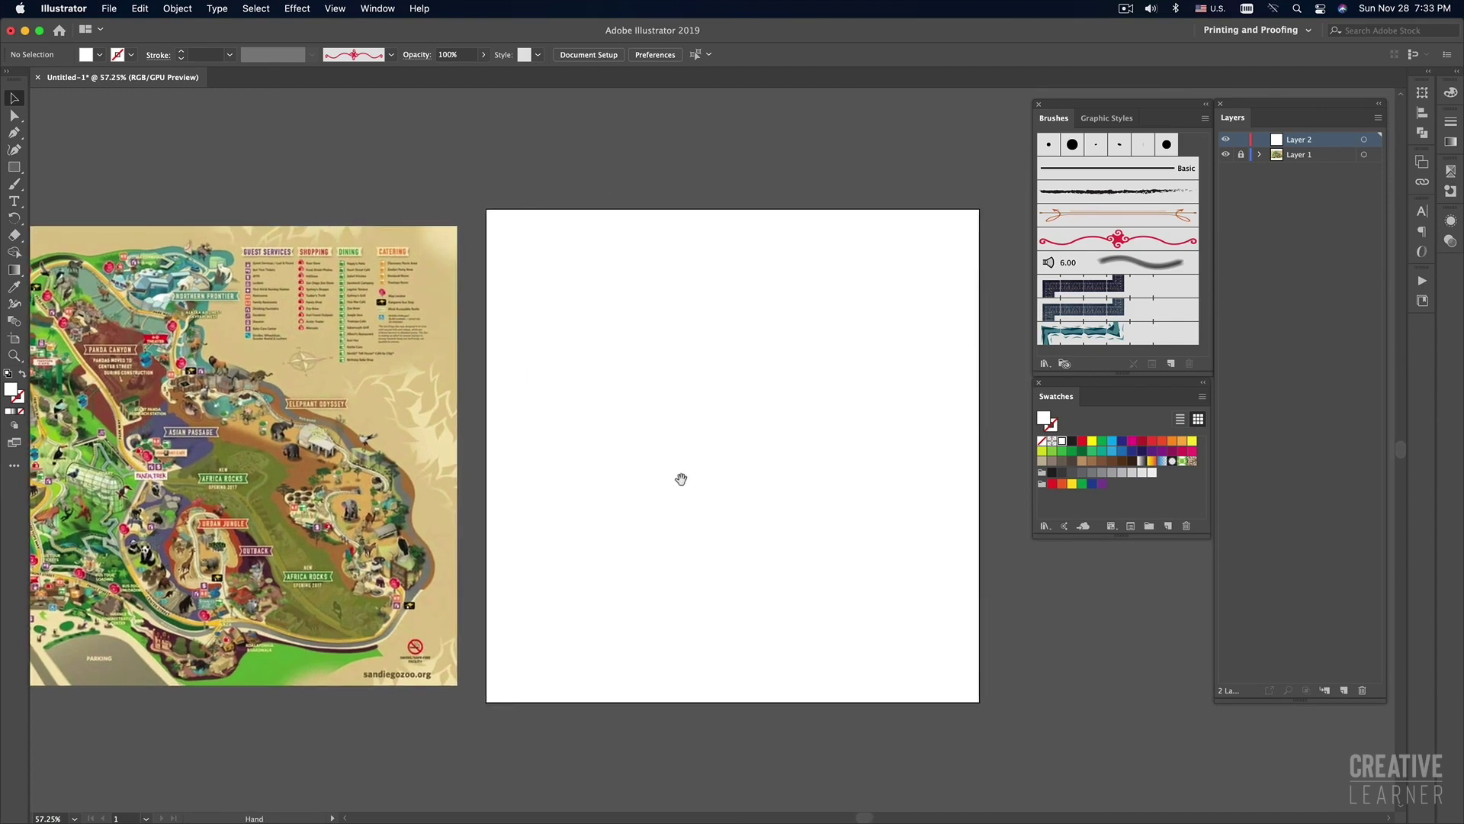
pyautogui.moveTo(689, 477); pyautogui.dragTo(634, 480)
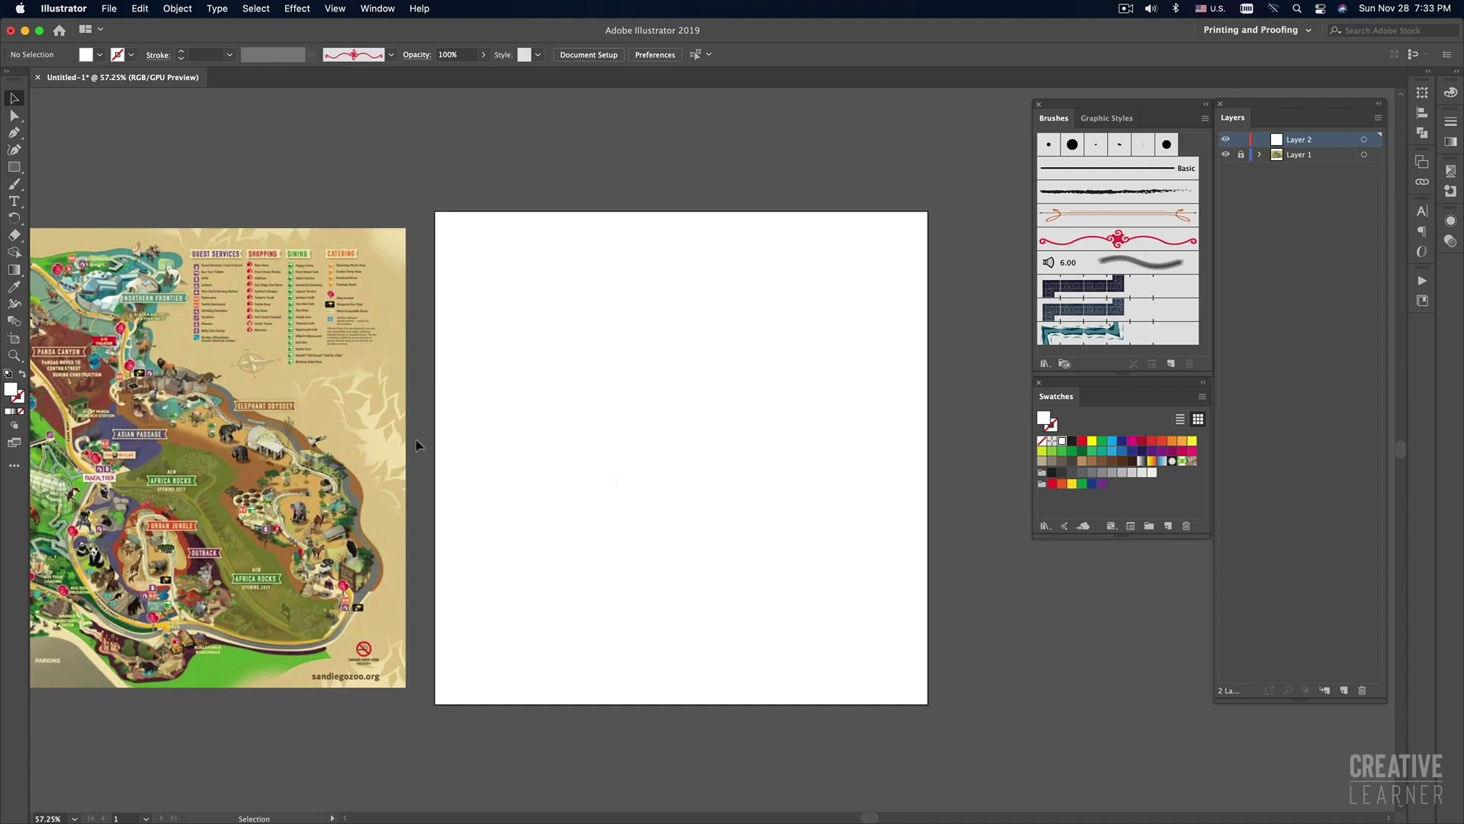
pyautogui.click(13, 133)
pyautogui.moveTo(591, 325); pyautogui.dragTo(550, 342)
pyautogui.moveTo(551, 394); pyautogui.dragTo(556, 417)
pyautogui.moveTo(554, 484); pyautogui.dragTo(550, 519)
pyautogui.moveTo(608, 605); pyautogui.dragTo(673, 620)
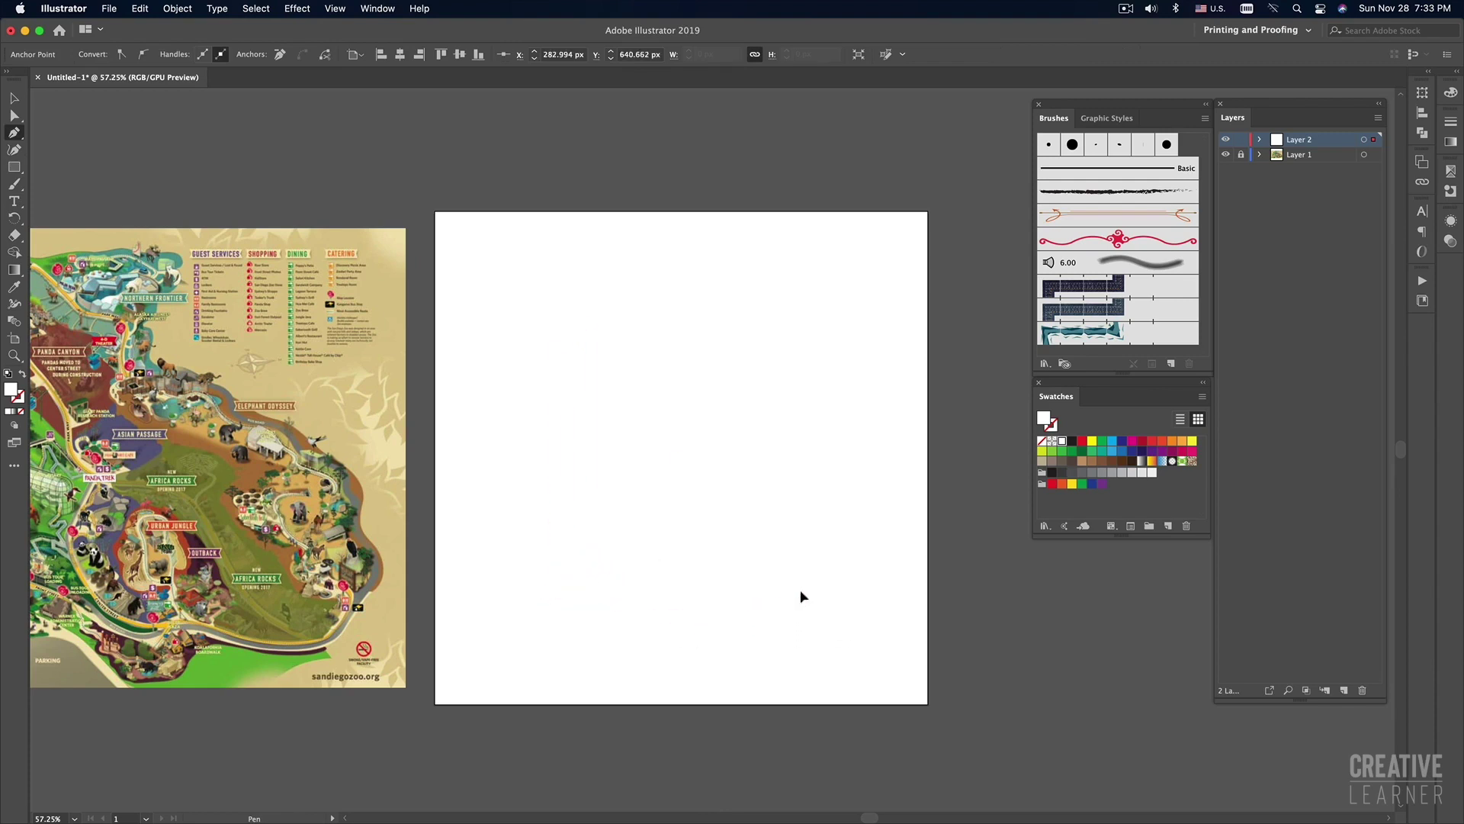
pyautogui.moveTo(801, 594); pyautogui.dragTo(831, 543)
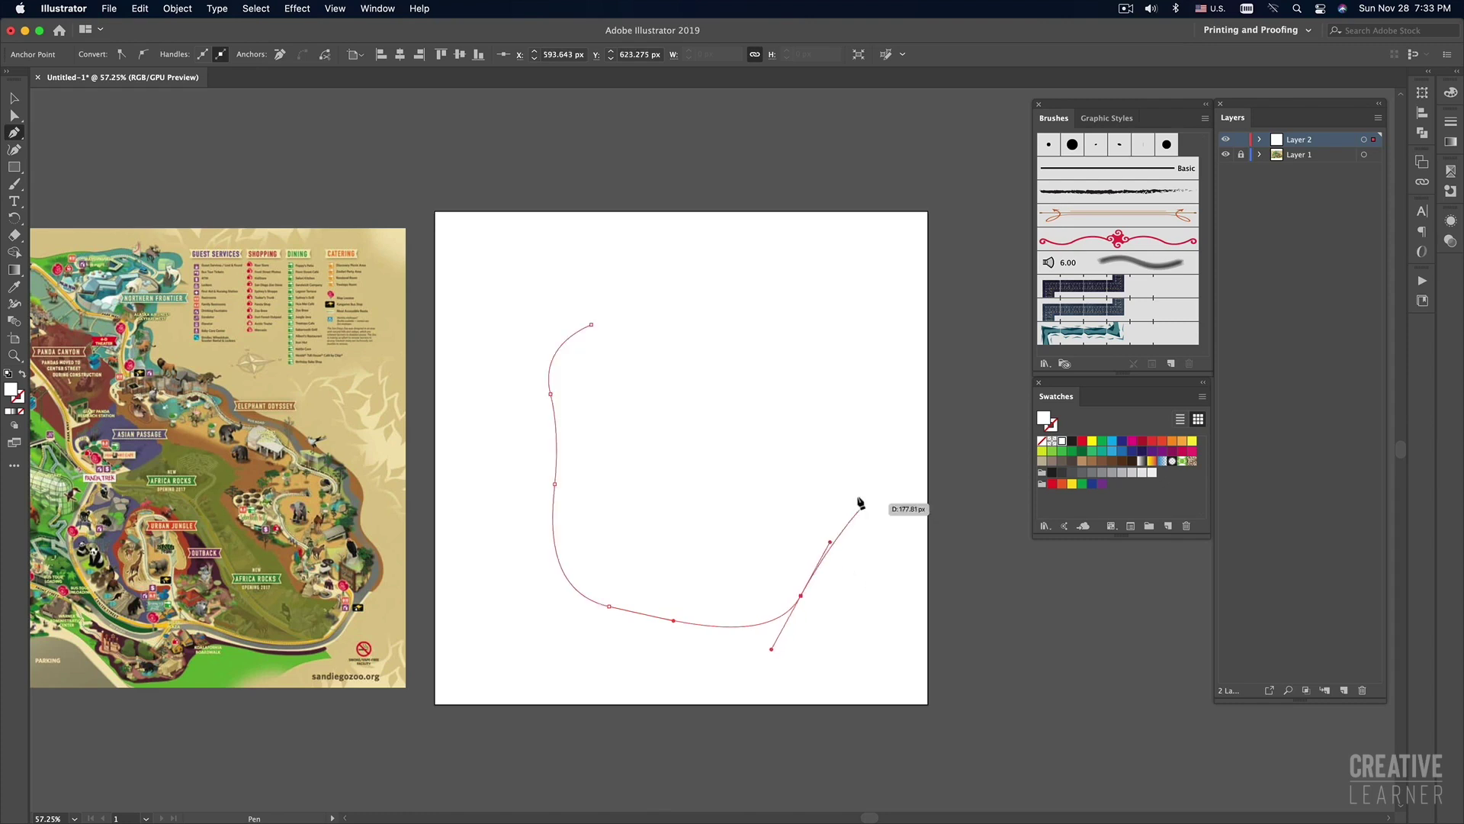
pyautogui.moveTo(839, 458); pyautogui.dragTo(794, 417)
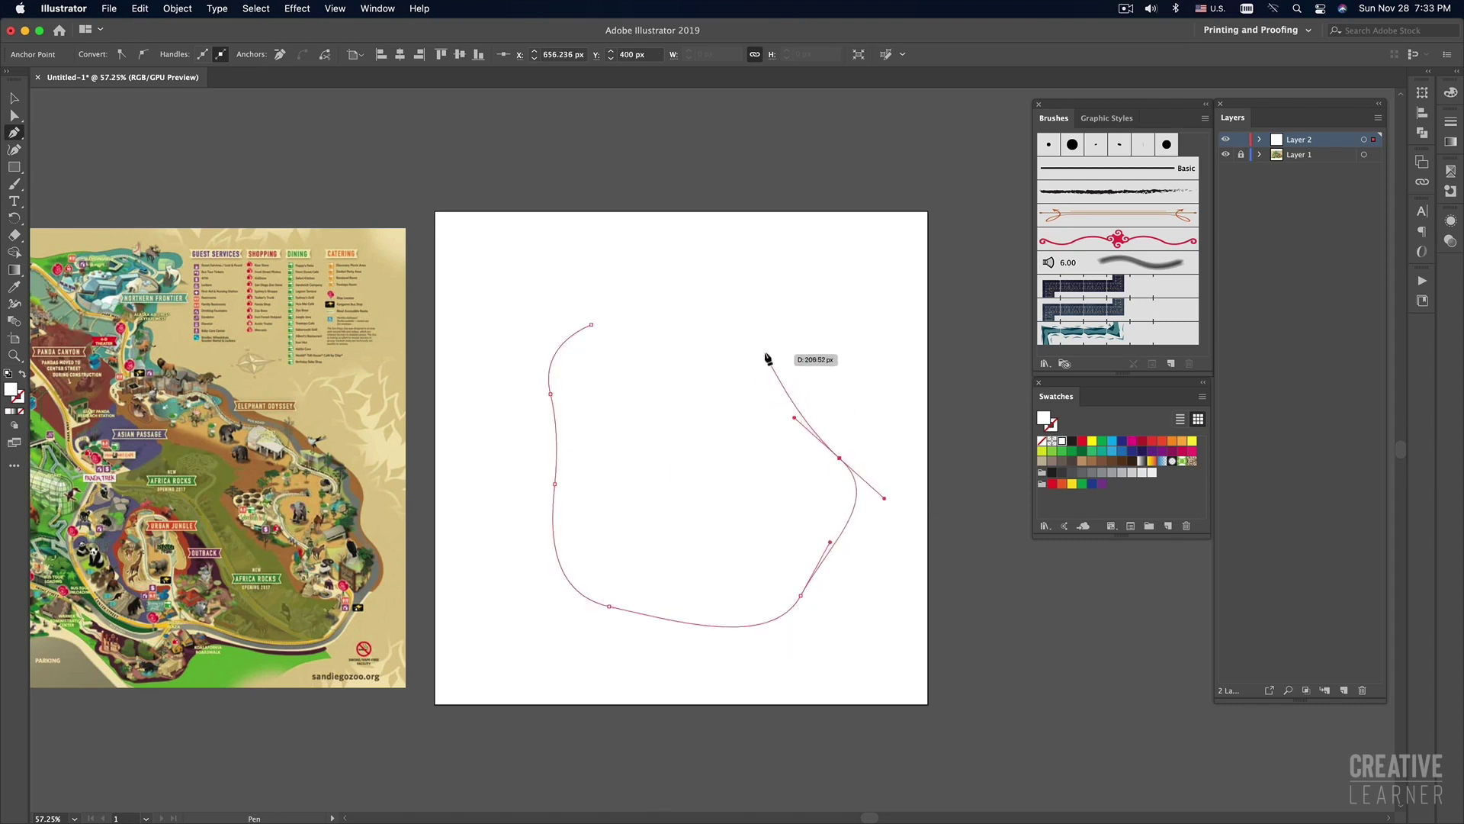
pyautogui.moveTo(772, 336); pyautogui.dragTo(659, 300)
pyautogui.moveTo(659, 395); pyautogui.dragTo(698, 440)
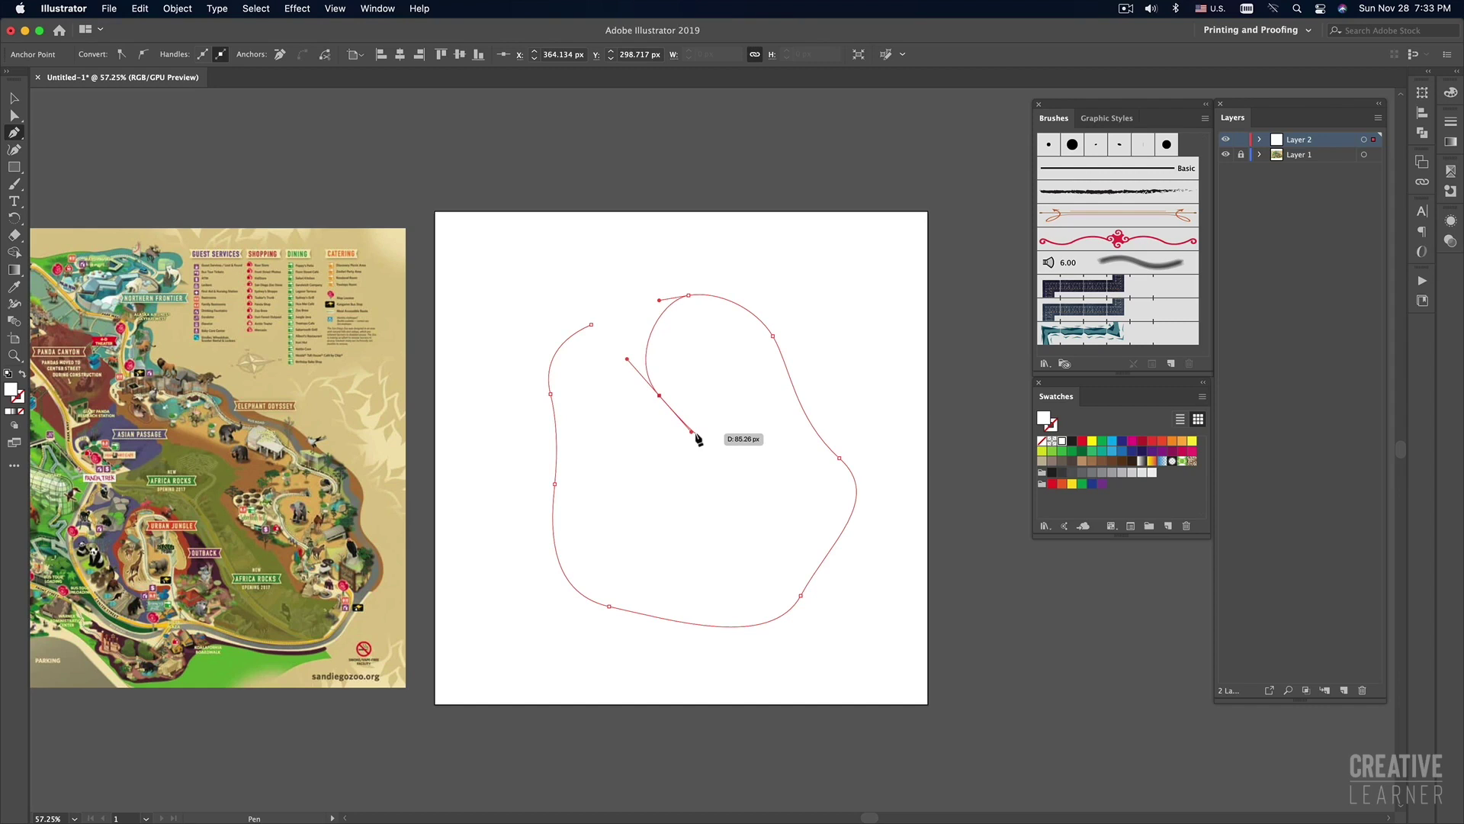
pyautogui.moveTo(697, 440); pyautogui.dragTo(794, 485)
pyautogui.press('v')
pyautogui.press('Delete')
pyautogui.press('super+z')
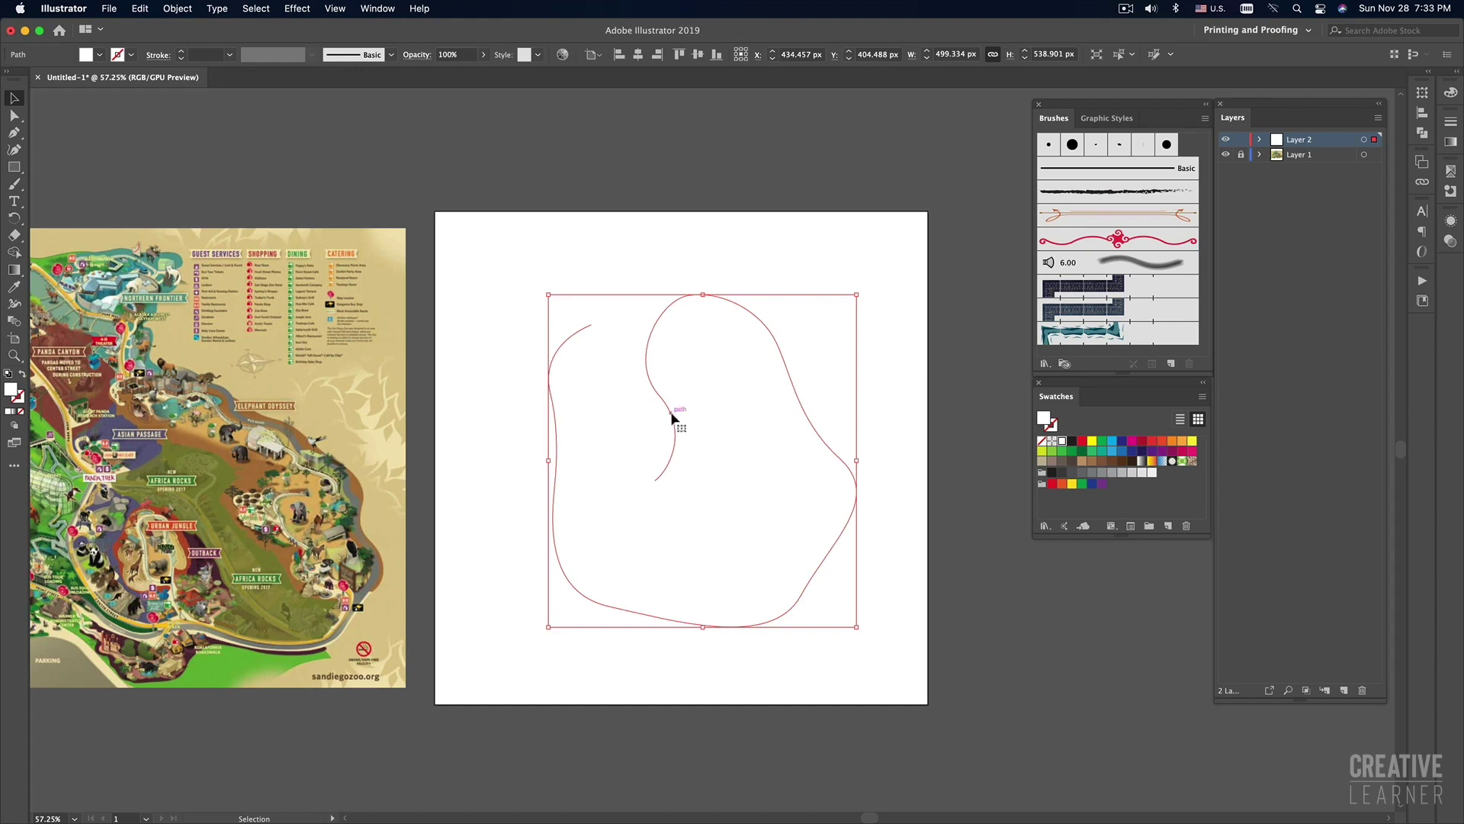
pyautogui.moveTo(719, 421); pyautogui.dragTo(980, 526)
pyautogui.press('a')
pyautogui.press('cmd+z')
pyautogui.press('v')
# Remove the winding path's fill and give it a 1 pt black stroke.
pyautogui.click(1043, 441)
pyautogui.click(1071, 443)
pyautogui.click(895, 405)
pyautogui.click(803, 415)
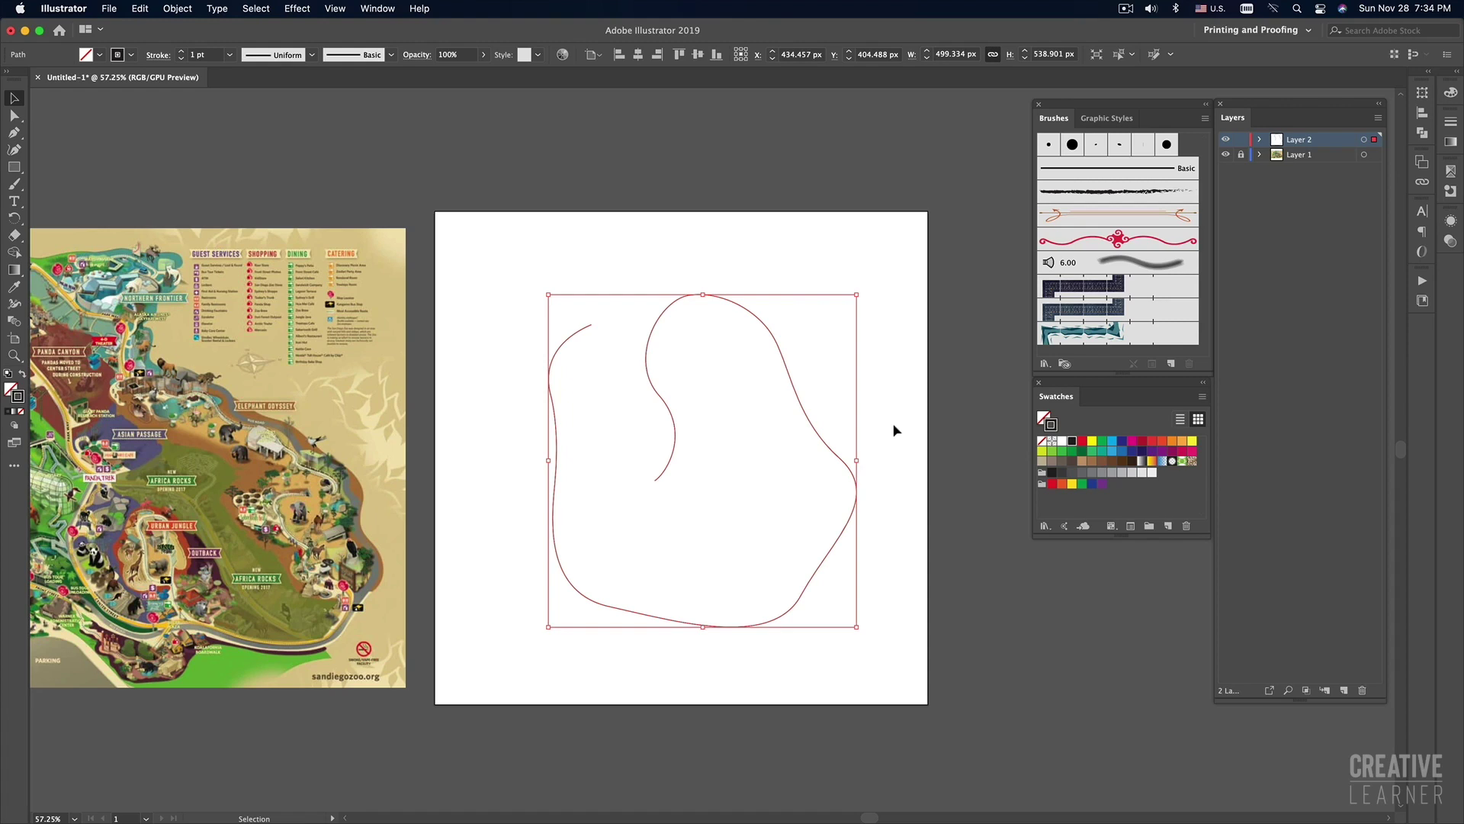
pyautogui.click(896, 431)
pyautogui.moveTo(893, 427); pyautogui.dragTo(949, 416)
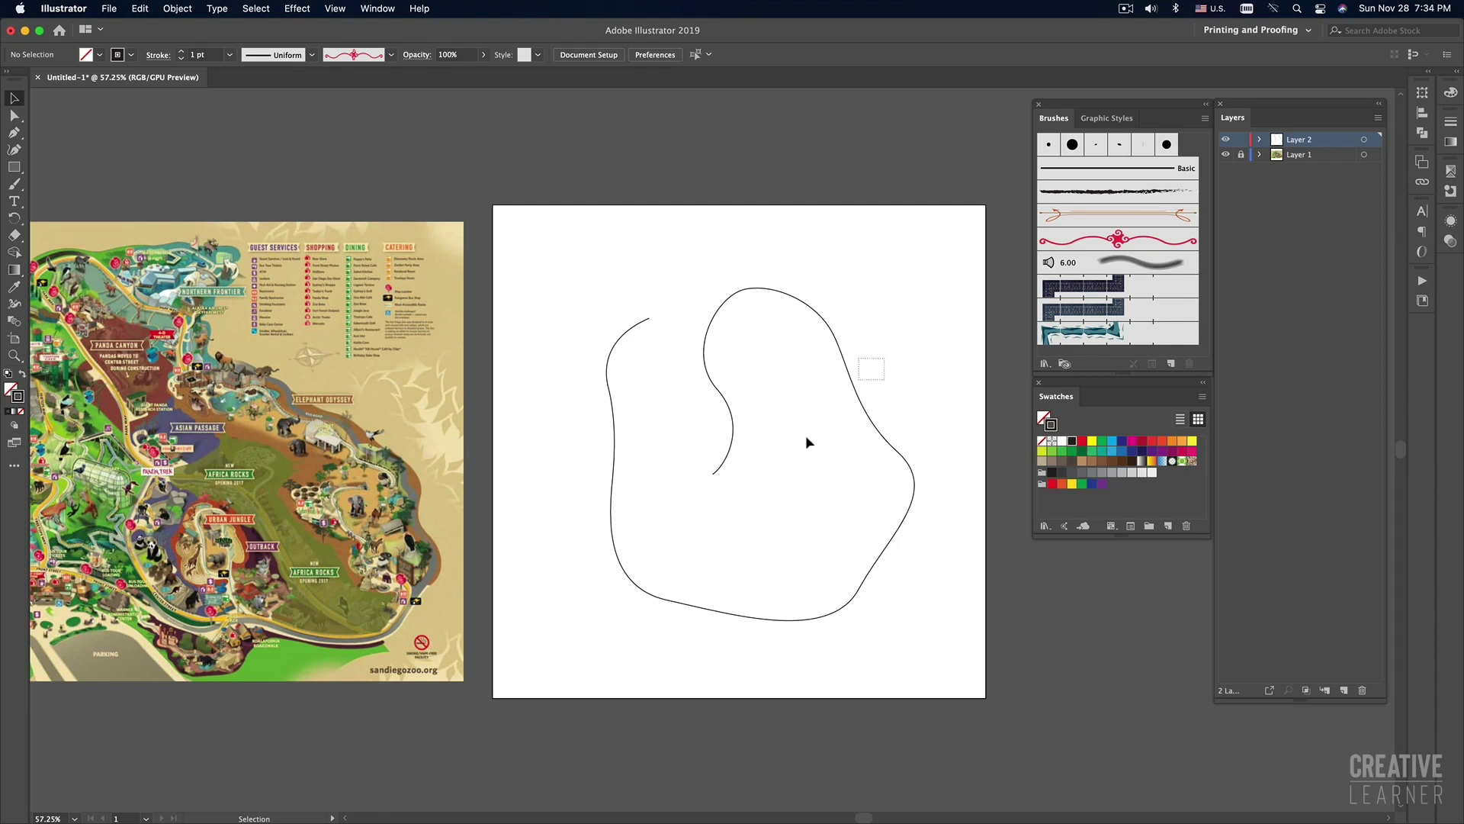
# Change the winding path's stroke to orange with a weight of 5 pt.
pyautogui.click(870, 393)
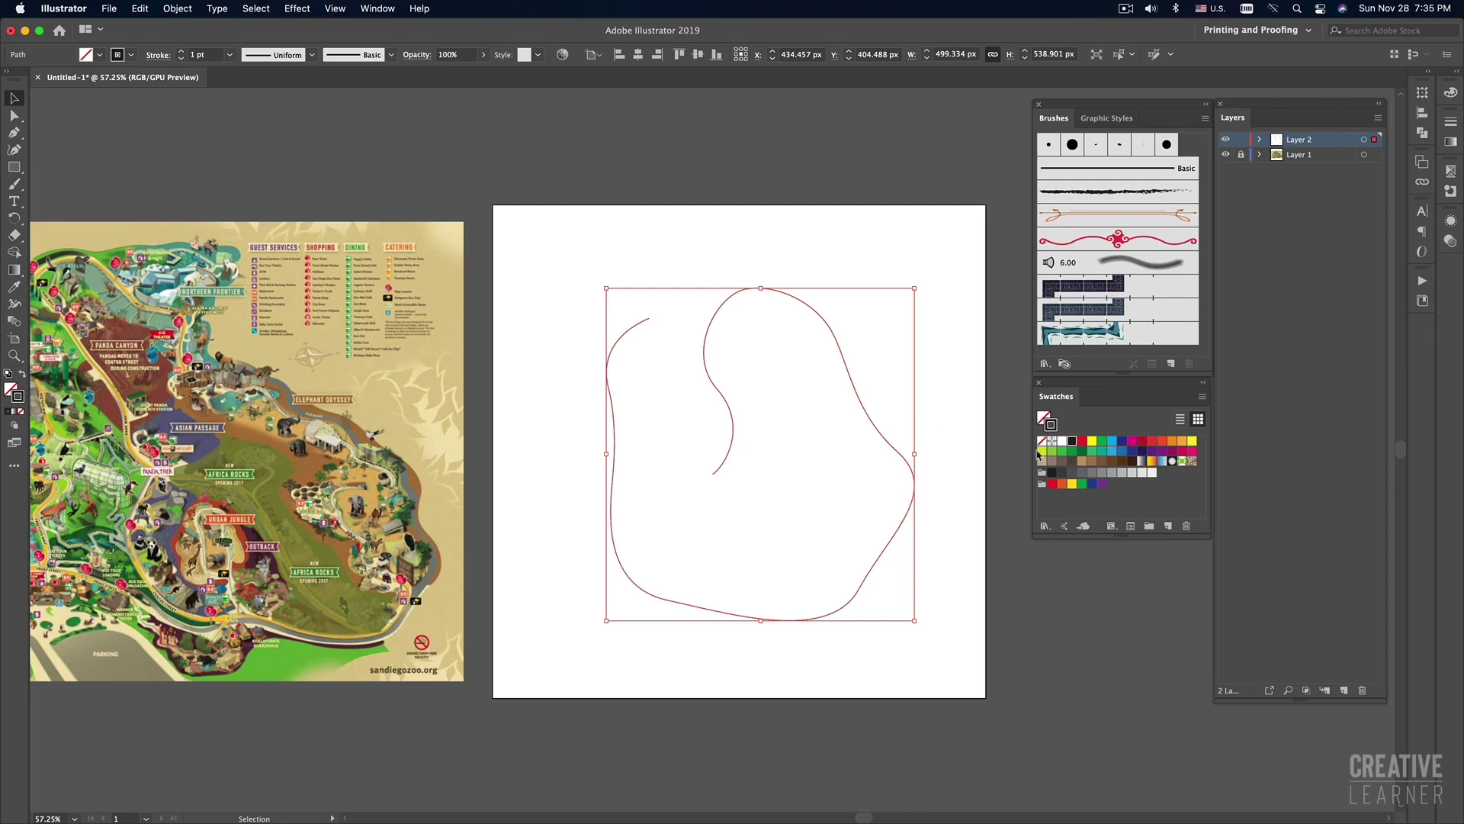
pyautogui.click(928, 370)
pyautogui.press('super+a')
pyautogui.click(1096, 446)
pyautogui.click(1173, 442)
pyautogui.click(938, 416)
pyautogui.click(725, 396)
pyautogui.click(181, 50)
pyautogui.click(181, 50)
pyautogui.click(180, 50)
pyautogui.click(180, 50)
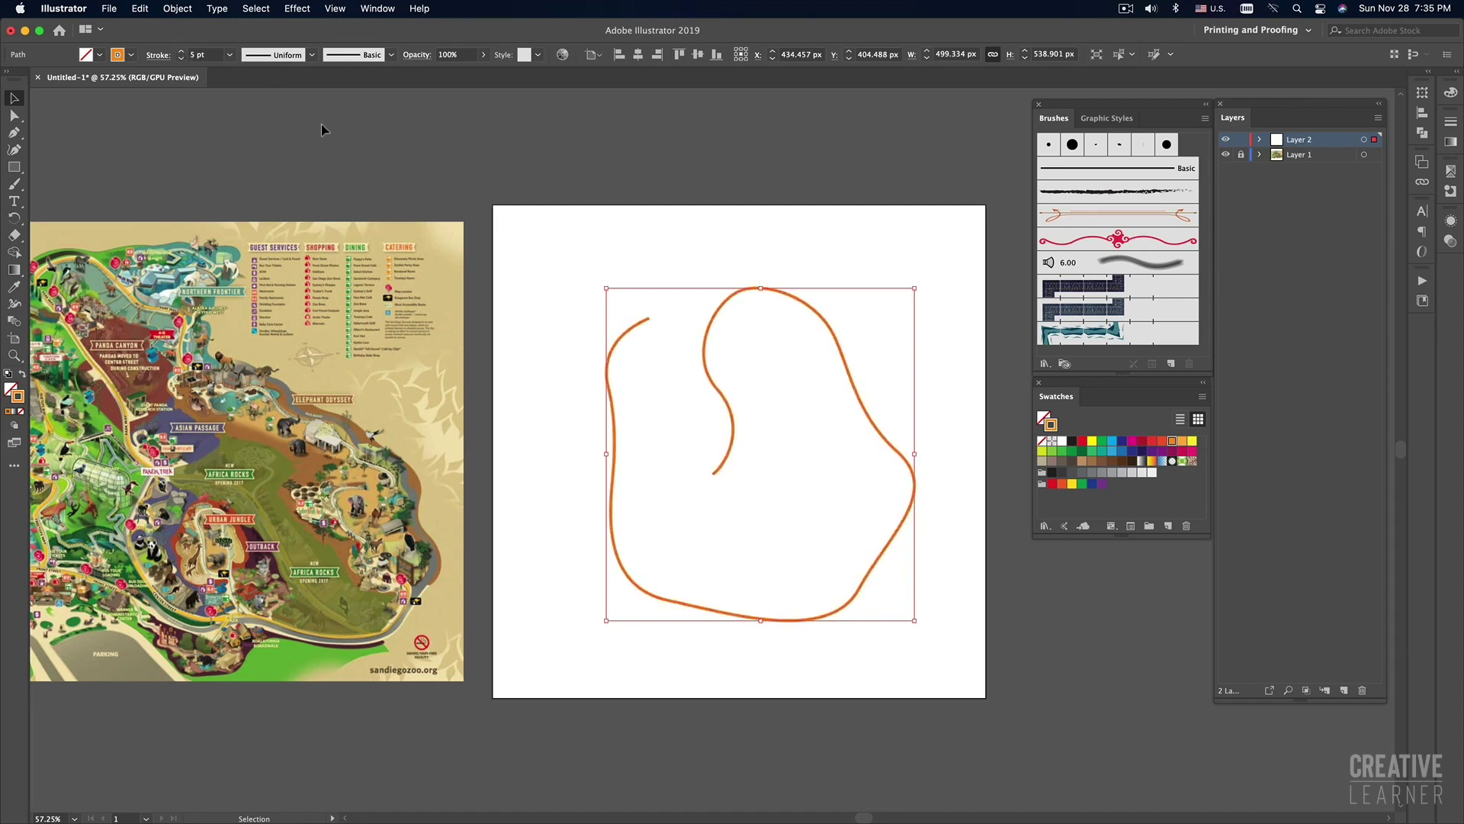
pyautogui.click(683, 242)
# Draw a tall, narrow rectangle about 61 × 377 px on the empty canvas beyond the artboard's right edge.
pyautogui.moveTo(898, 295); pyautogui.dragTo(751, 311)
pyautogui.hscroll(5, 750, 311)
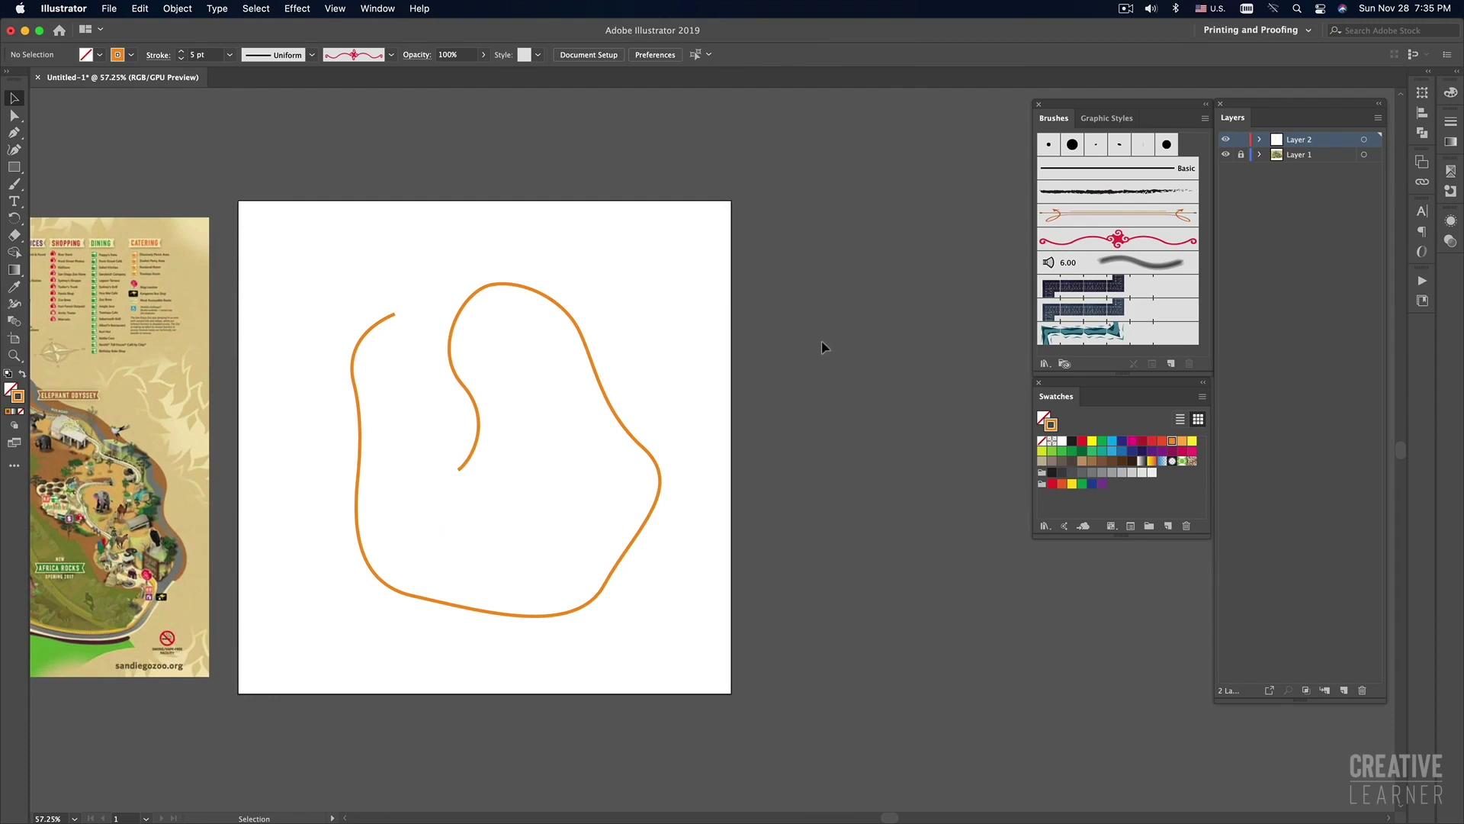
pyautogui.moveTo(710, 331); pyautogui.dragTo(509, 415)
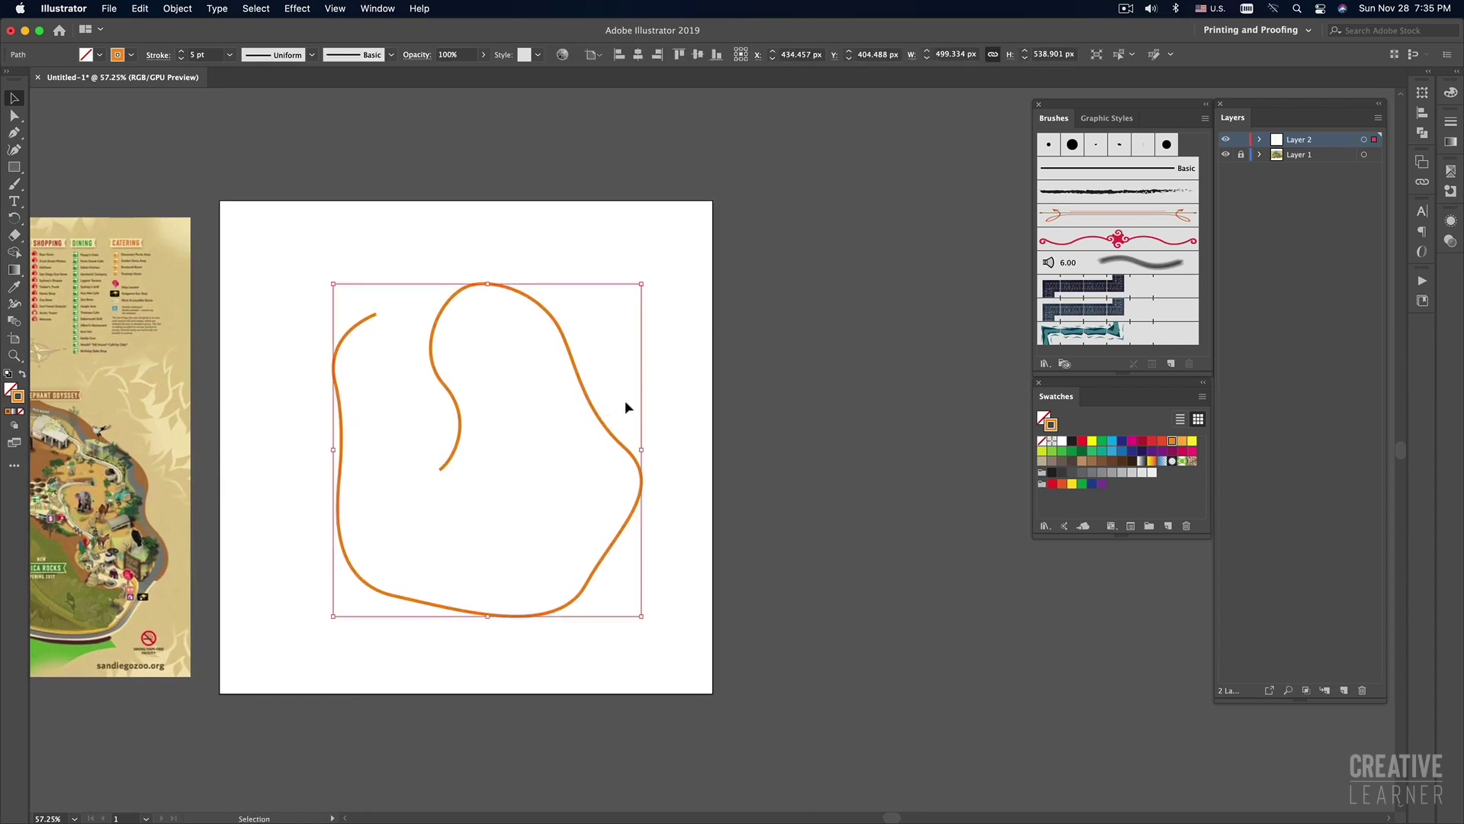
pyautogui.click(703, 403)
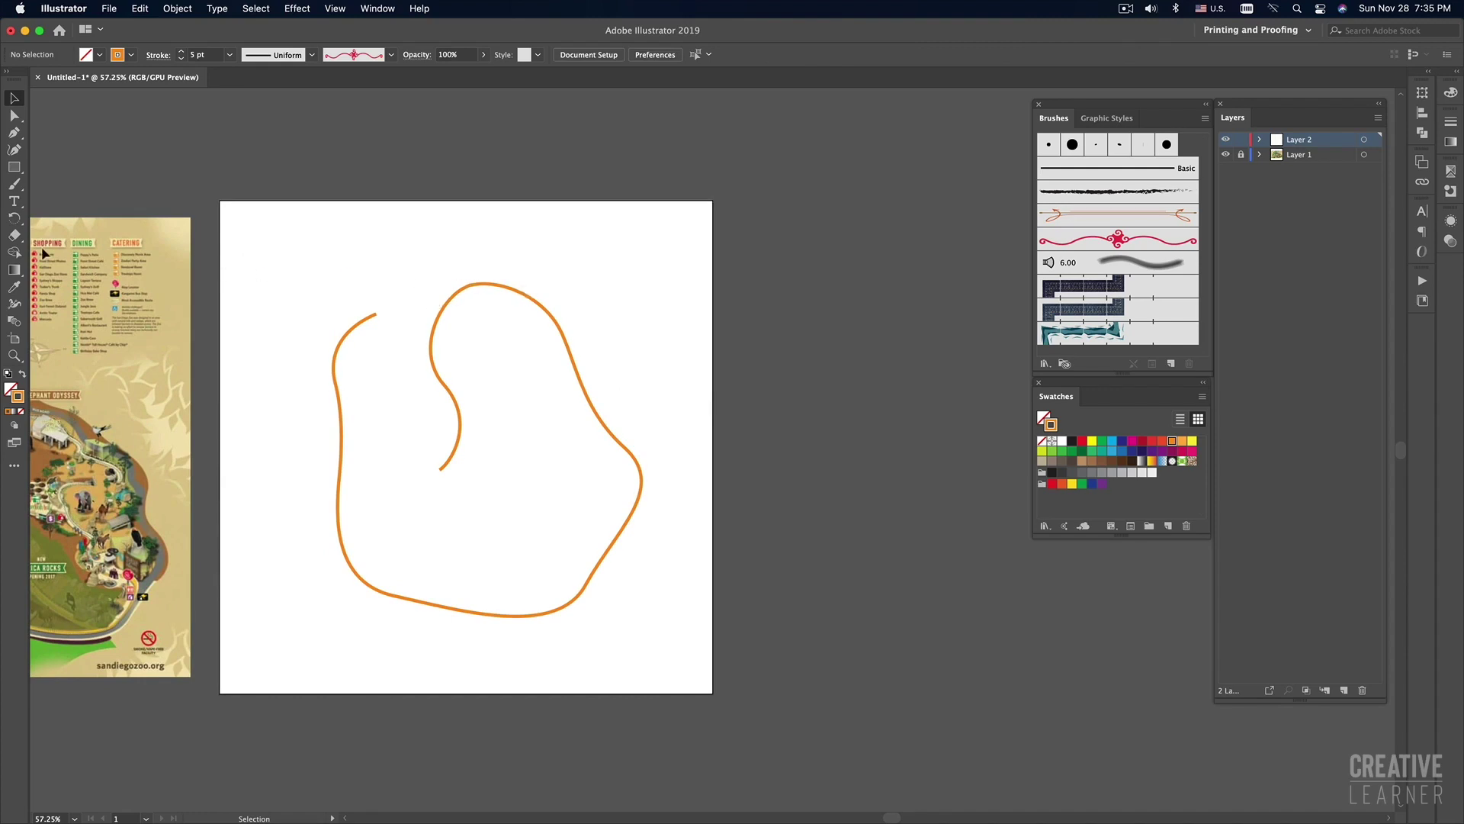
pyautogui.scroll(1, 408, 267)
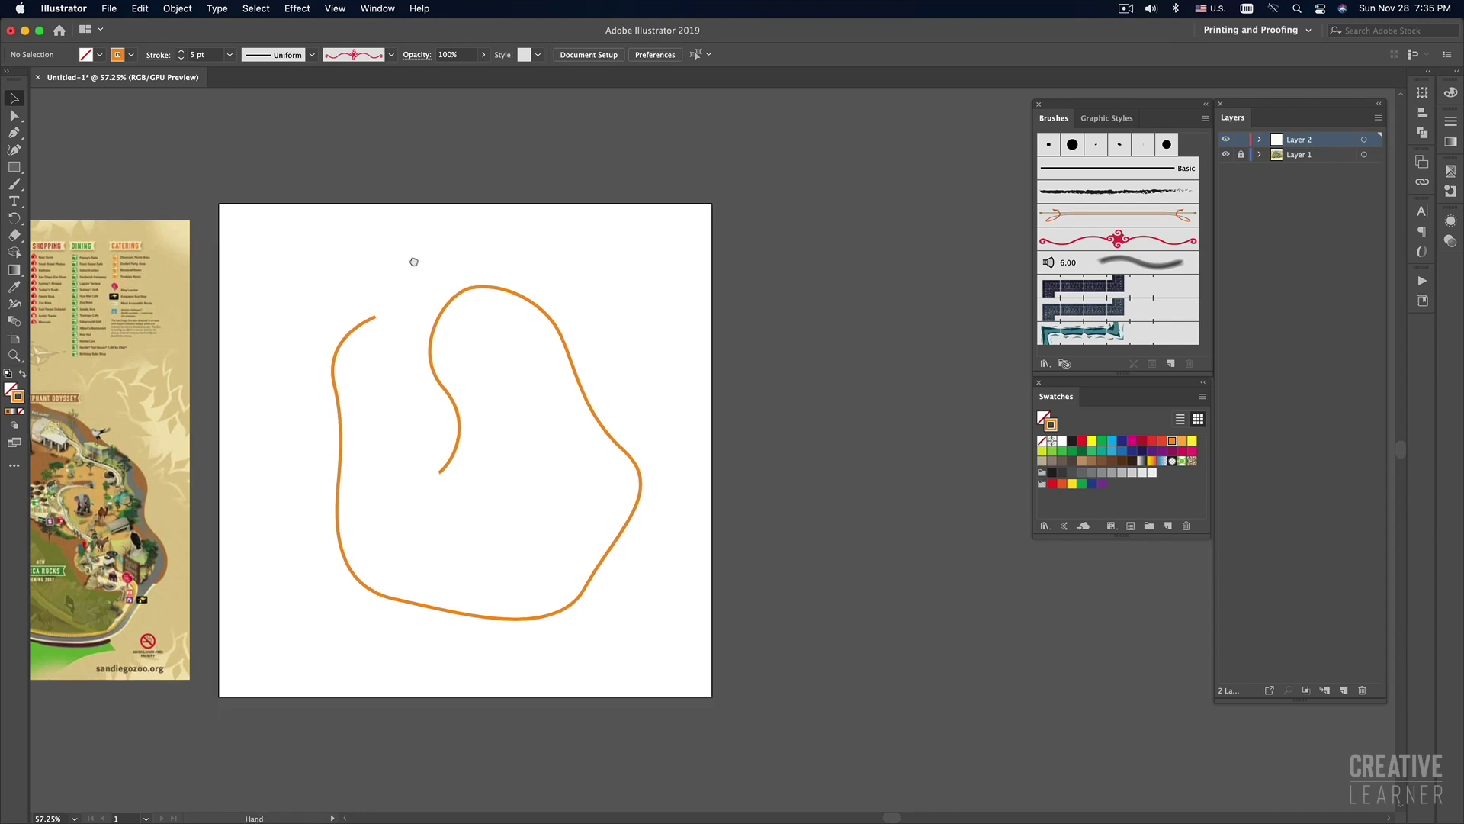
pyautogui.click(14, 166)
pyautogui.moveTo(776, 276)
pyautogui.mouseDown()
pyautogui.moveTo(814, 360)
pyautogui.moveTo(816, 508)
pyautogui.mouseUp()
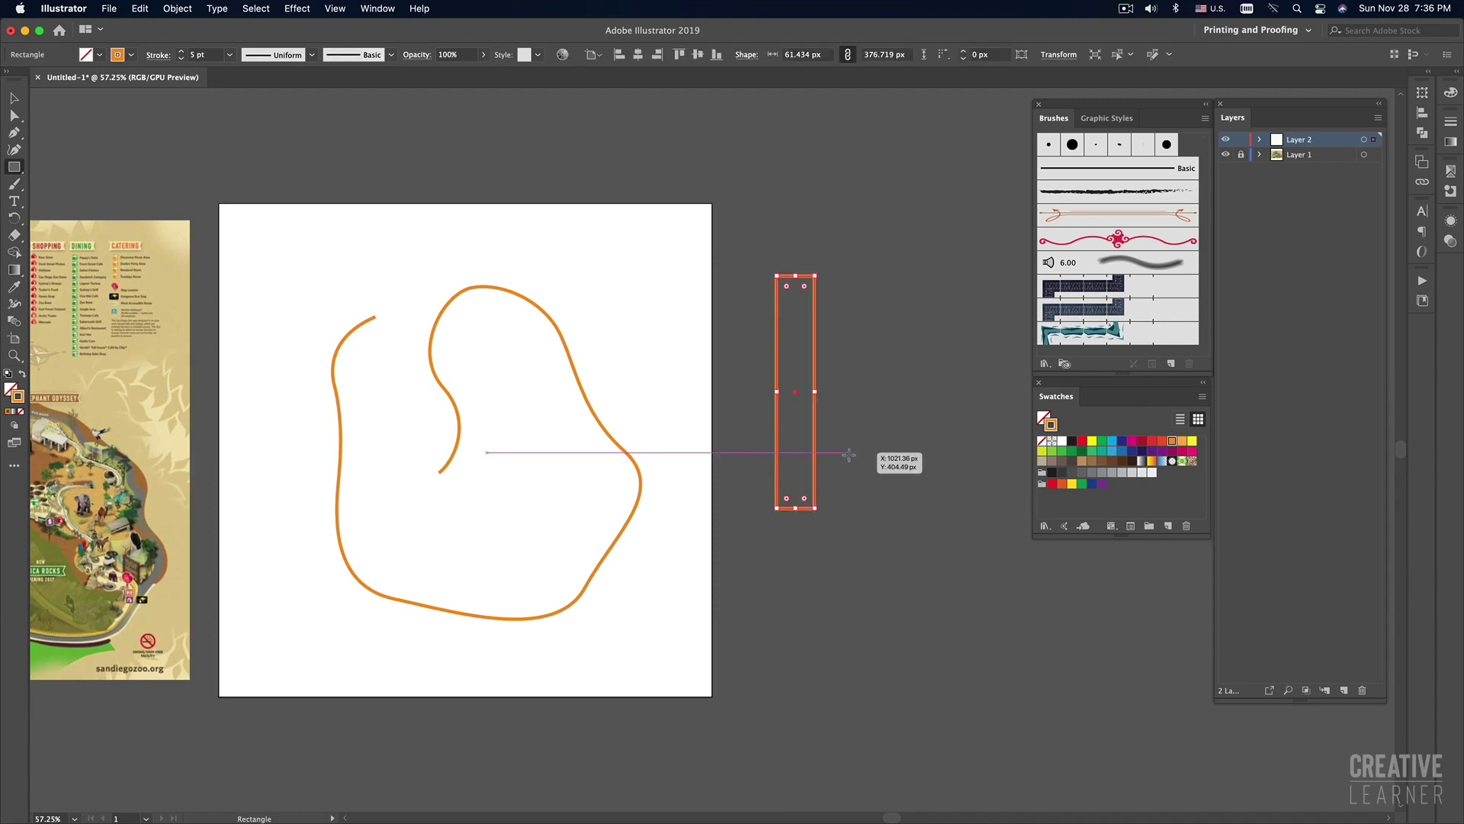
# Fill the narrow rectangle with blue (2b3990) and remove its stroke.
pyautogui.hotkey('shift', 'x')
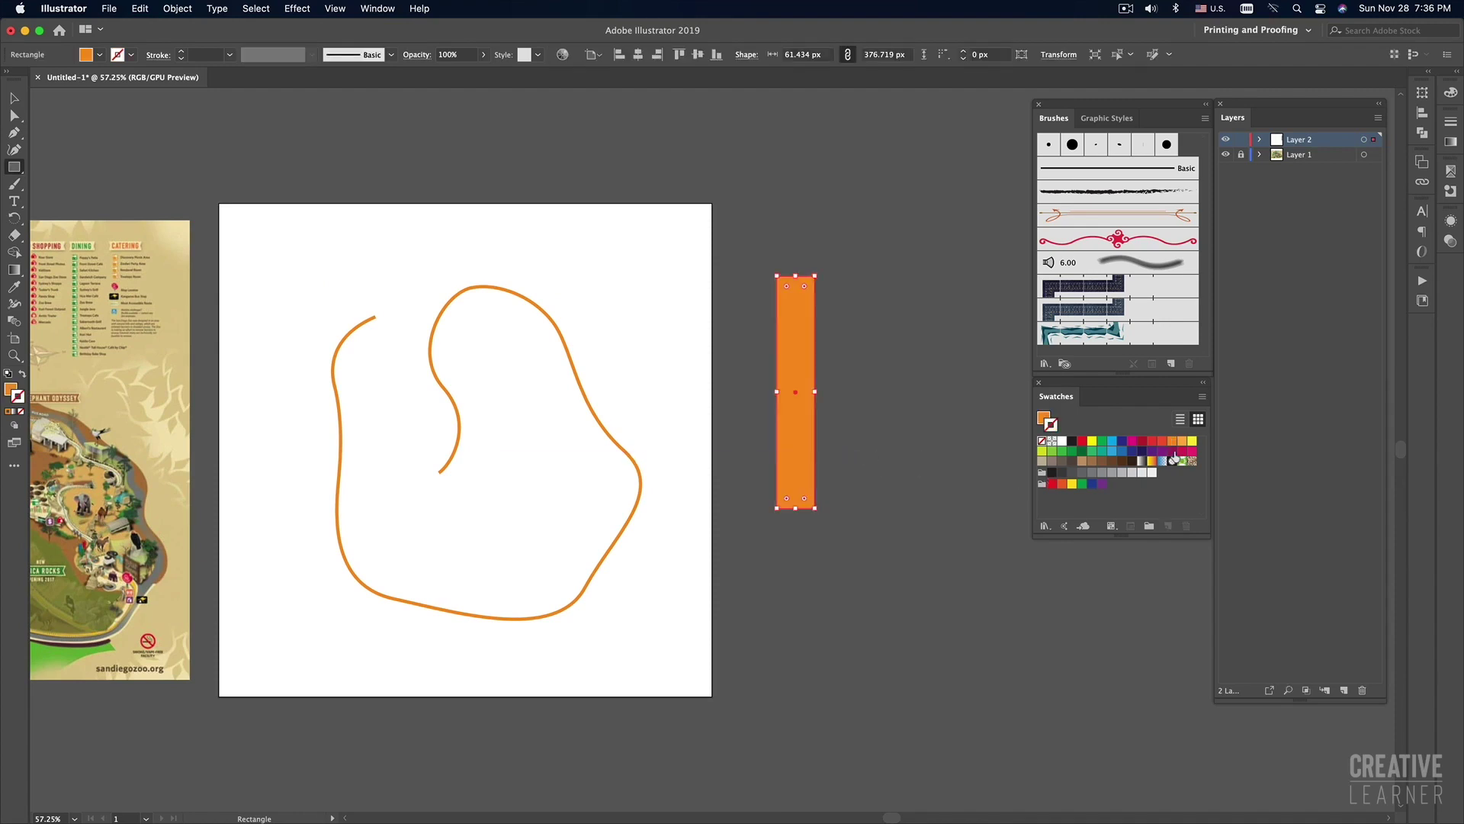
pyautogui.click(1134, 457)
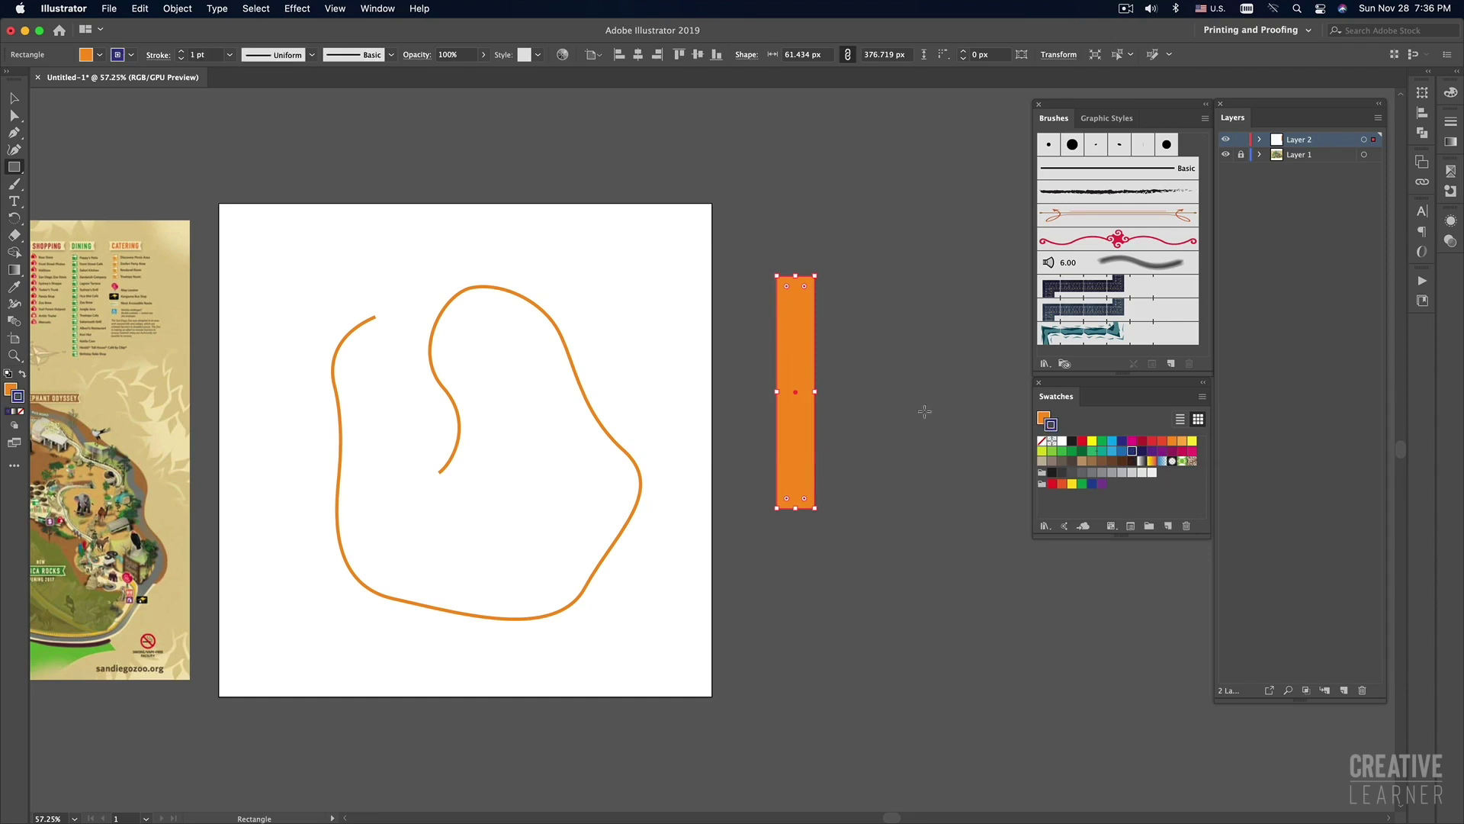
pyautogui.hotkey('shift', 'x')
pyautogui.press('v')
pyautogui.click(877, 343)
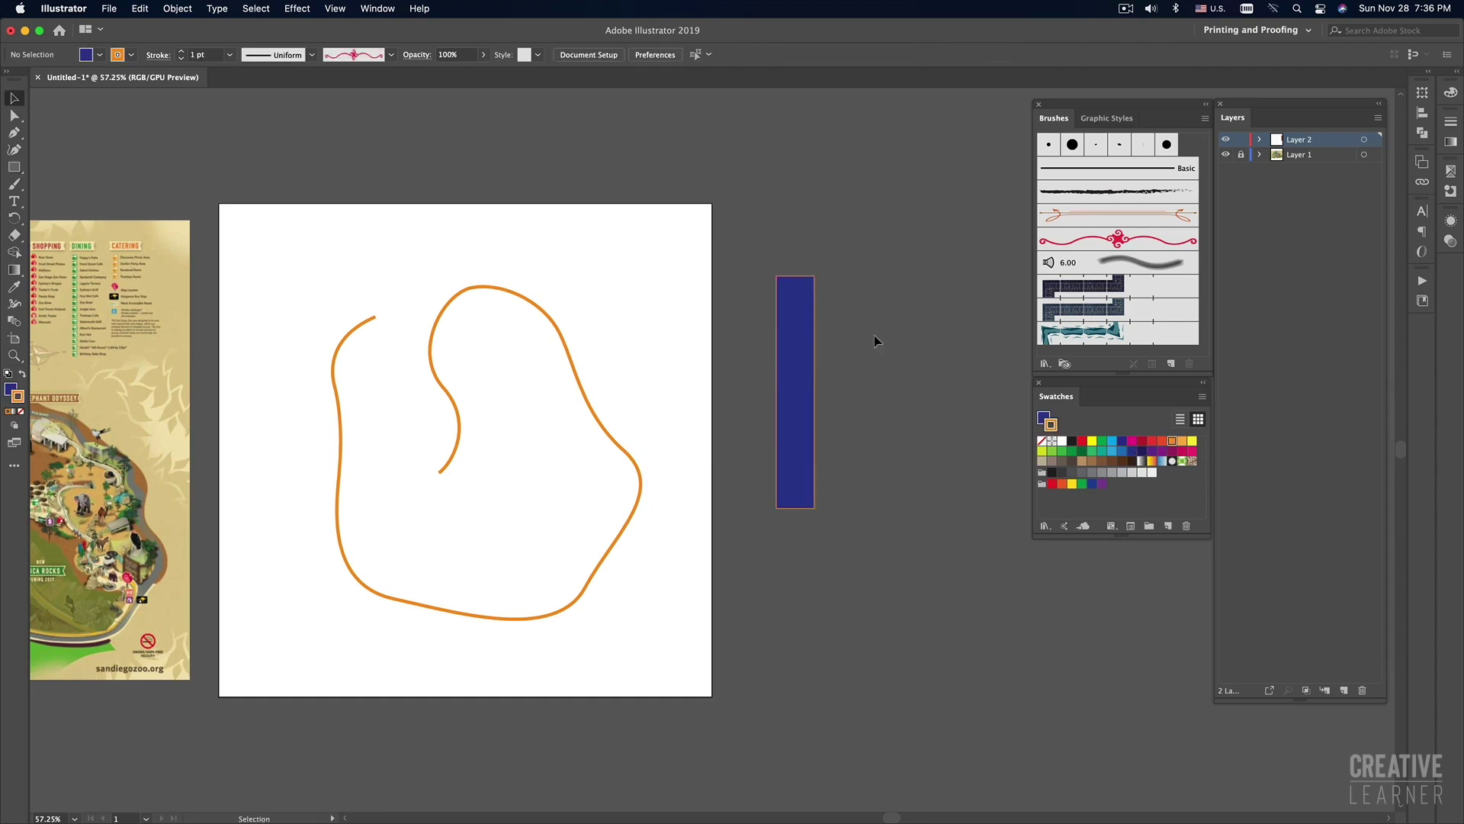
pyautogui.click(793, 431)
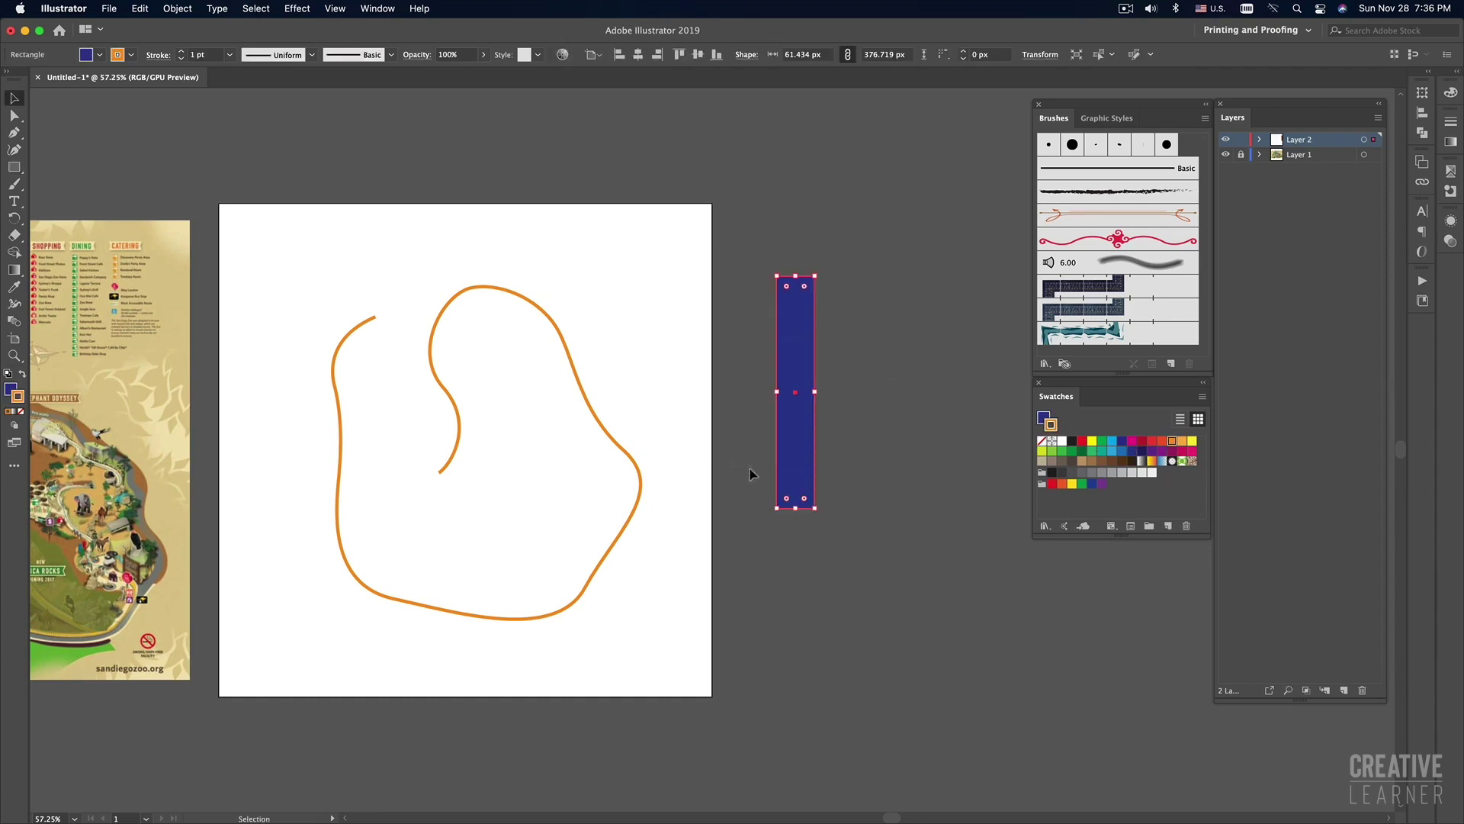
pyautogui.click(21, 411)
pyautogui.click(10, 389)
pyautogui.click(924, 385)
pyautogui.click(791, 336)
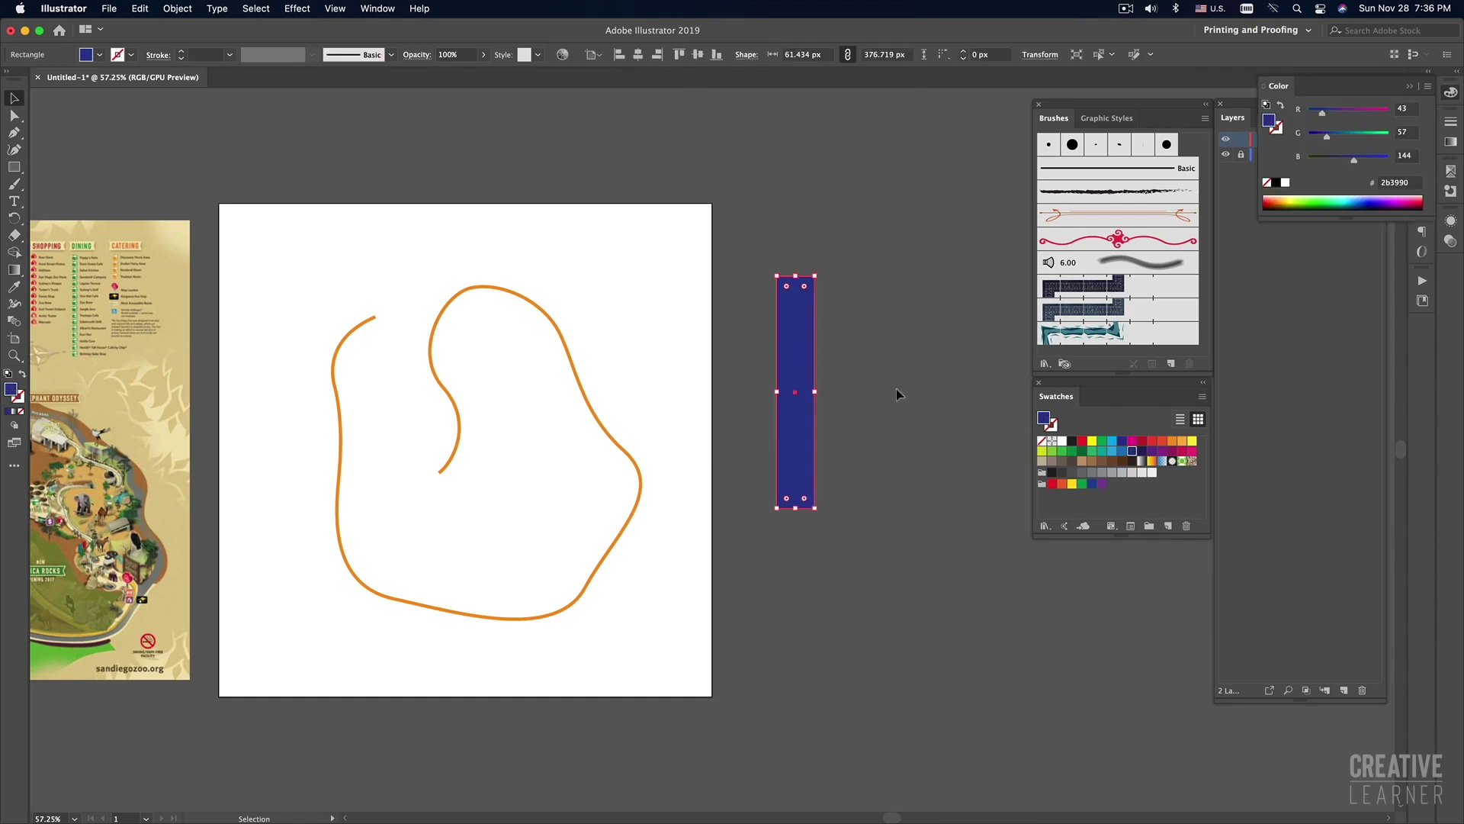
# Darken the rectangle's fill to navy (262262).
pyautogui.click(1142, 450)
pyautogui.click(839, 400)
pyautogui.click(808, 400)
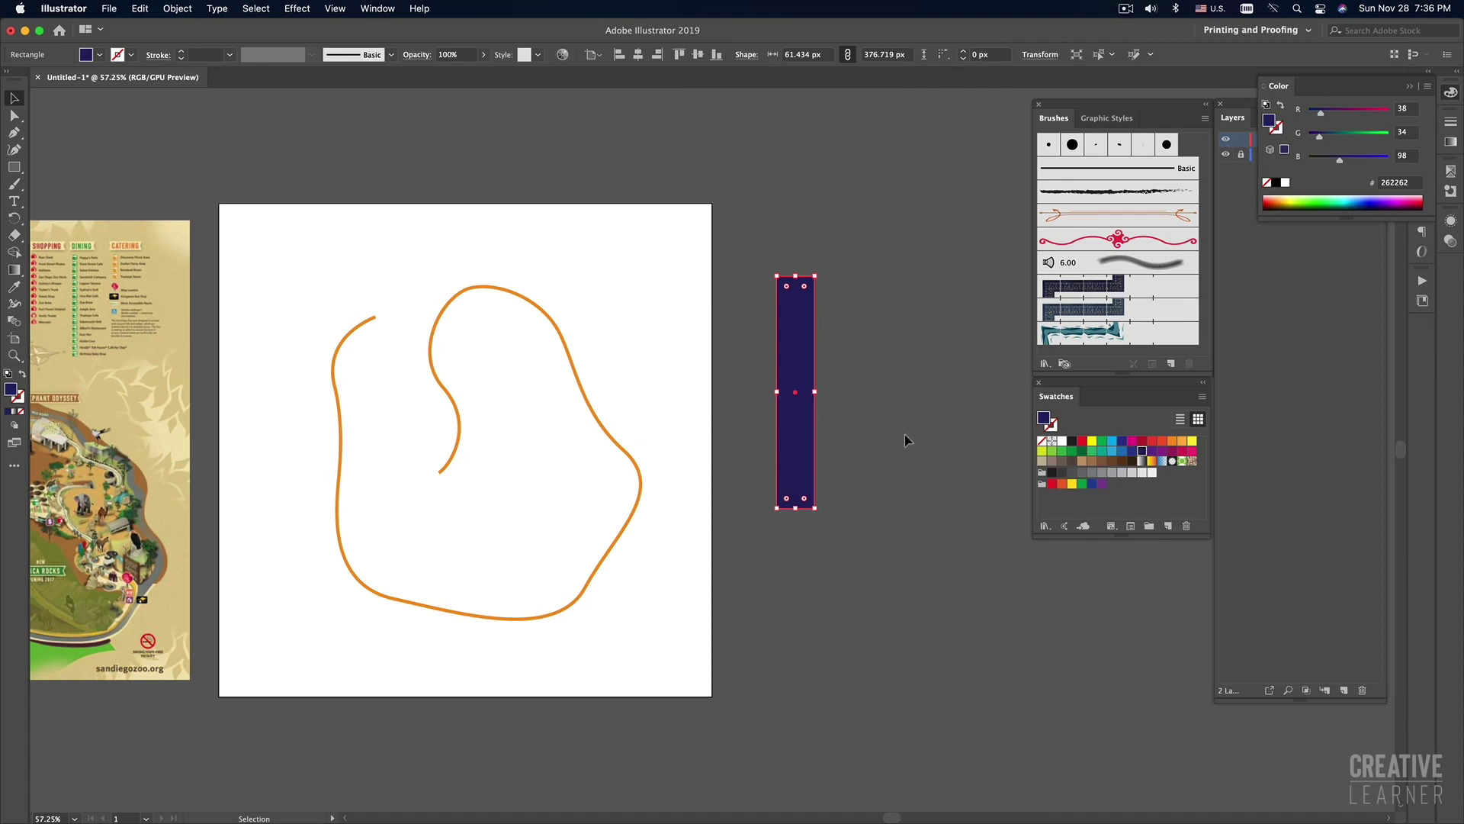
pyautogui.click(886, 440)
pyautogui.click(806, 420)
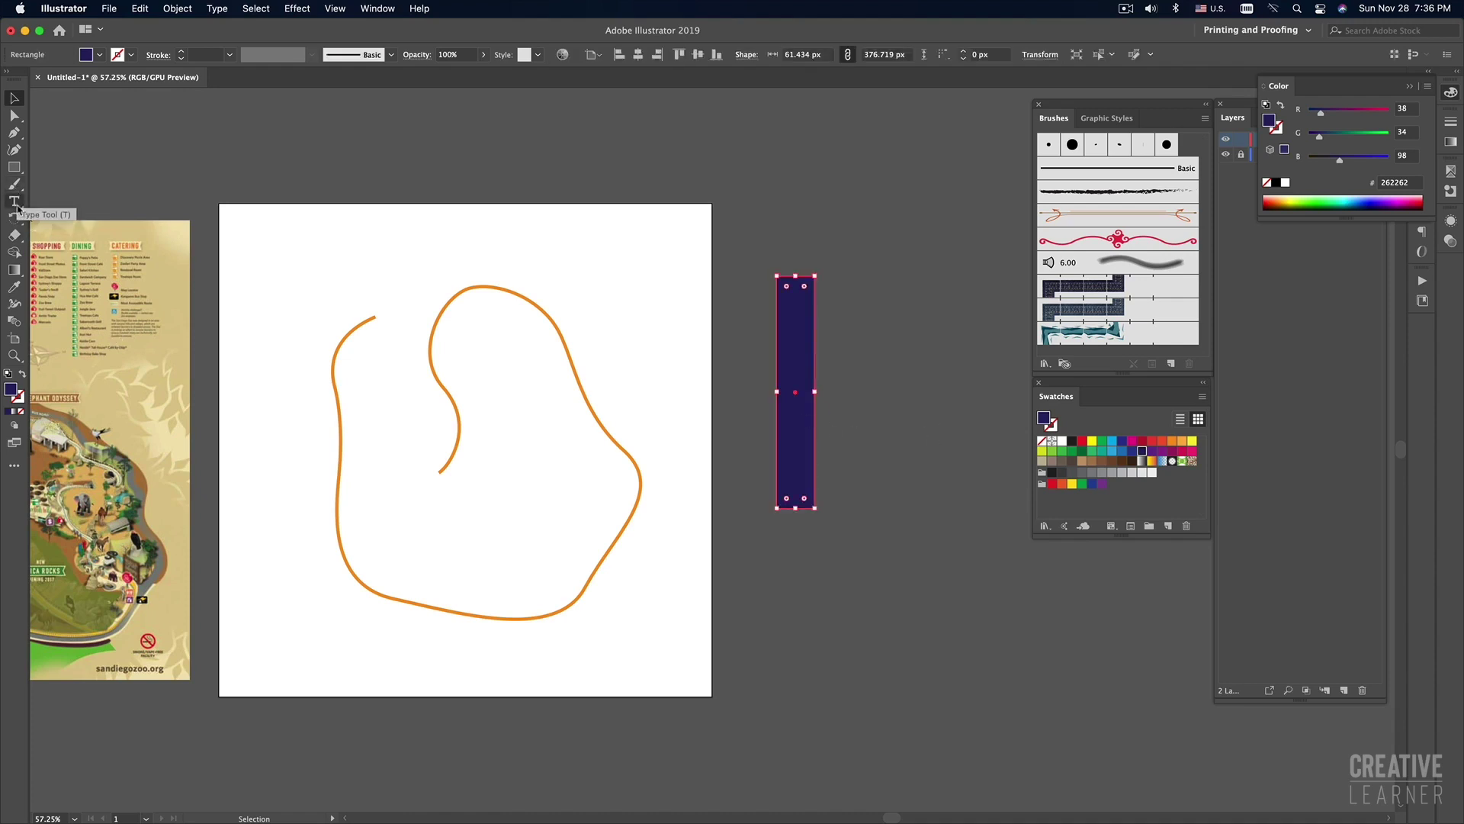
pyautogui.click(887, 343)
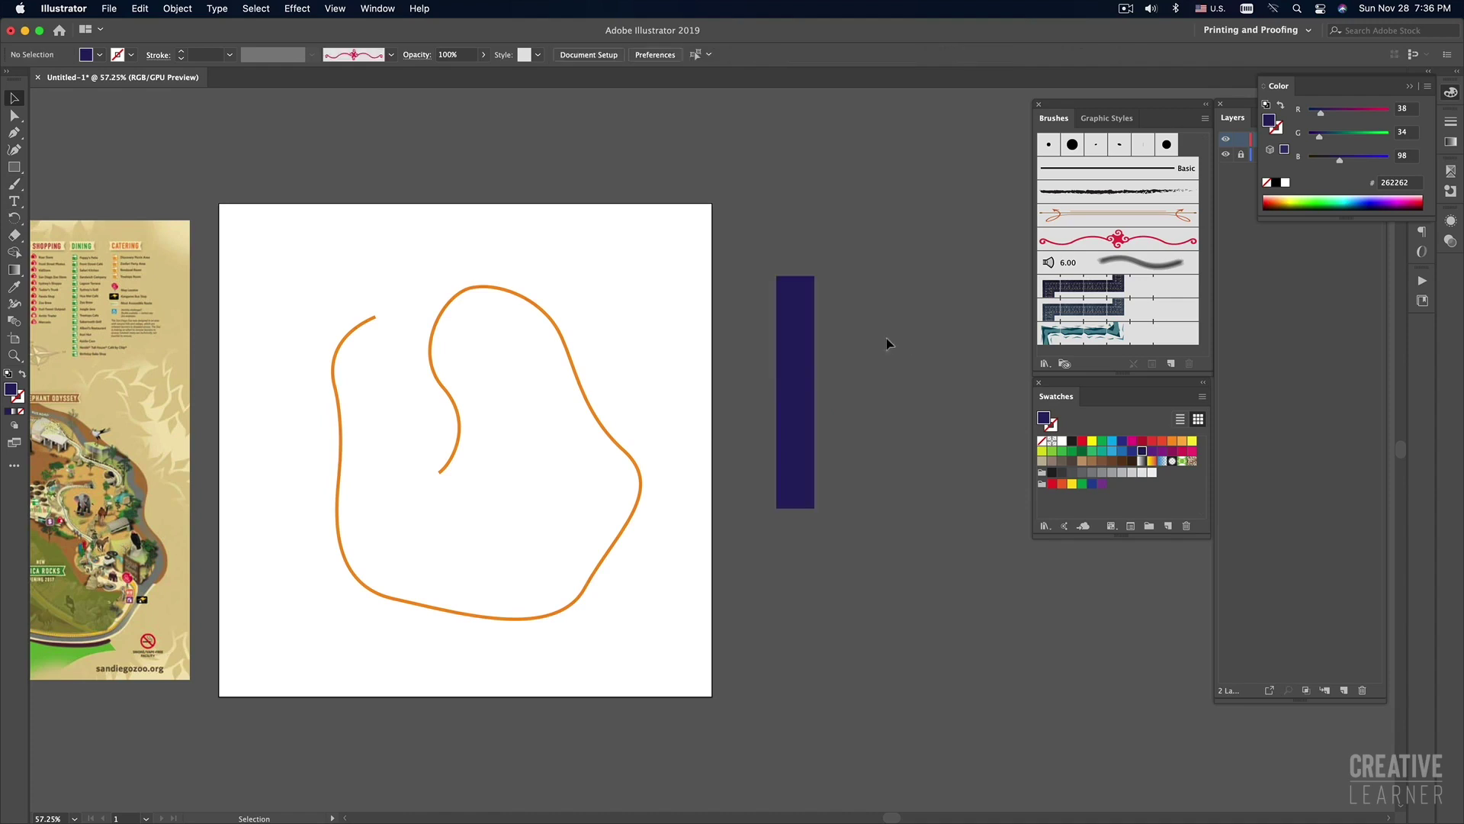
# Add a green (00a651) band along each long side of the navy rectangle.
pyautogui.click(807, 340)
pyautogui.moveTo(798, 353); pyautogui.dragTo(767, 369)
pyautogui.click(1102, 440)
pyautogui.click(927, 413)
pyautogui.click(899, 386)
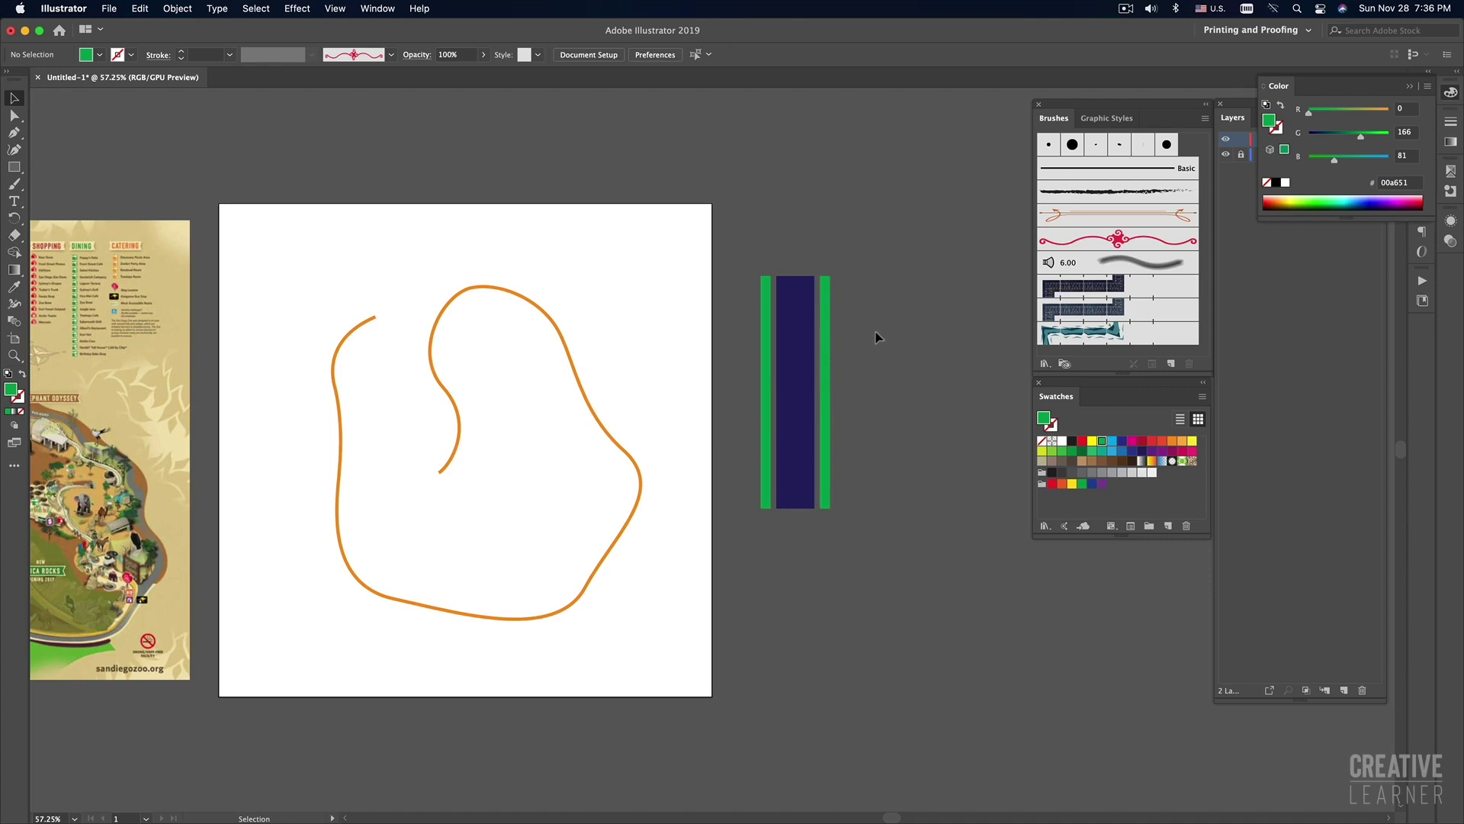
# Fill the central rectangle between the green bands with blue (2b3990).
pyautogui.hscroll(-3, 876, 341)
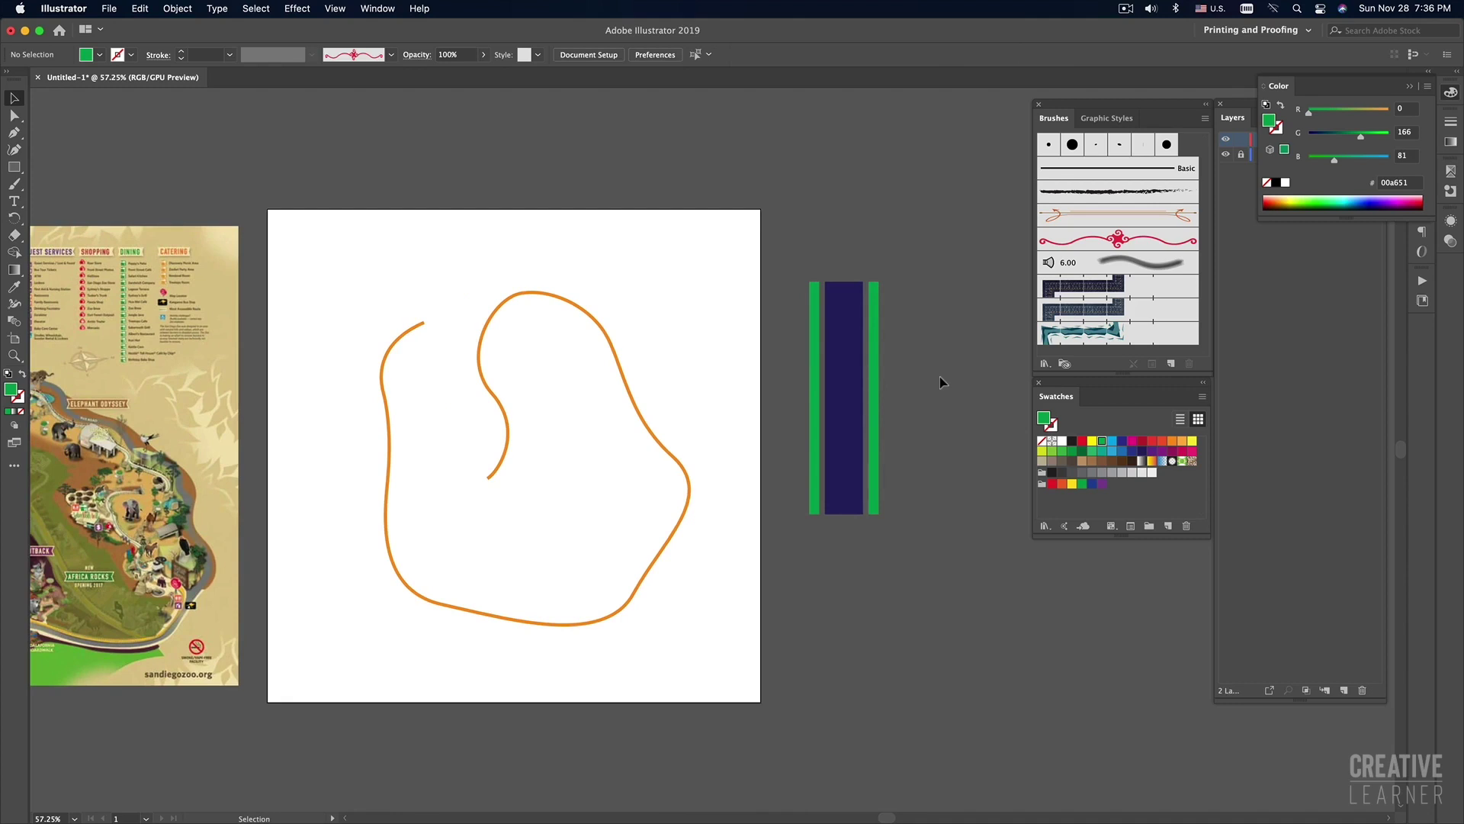
pyautogui.click(859, 380)
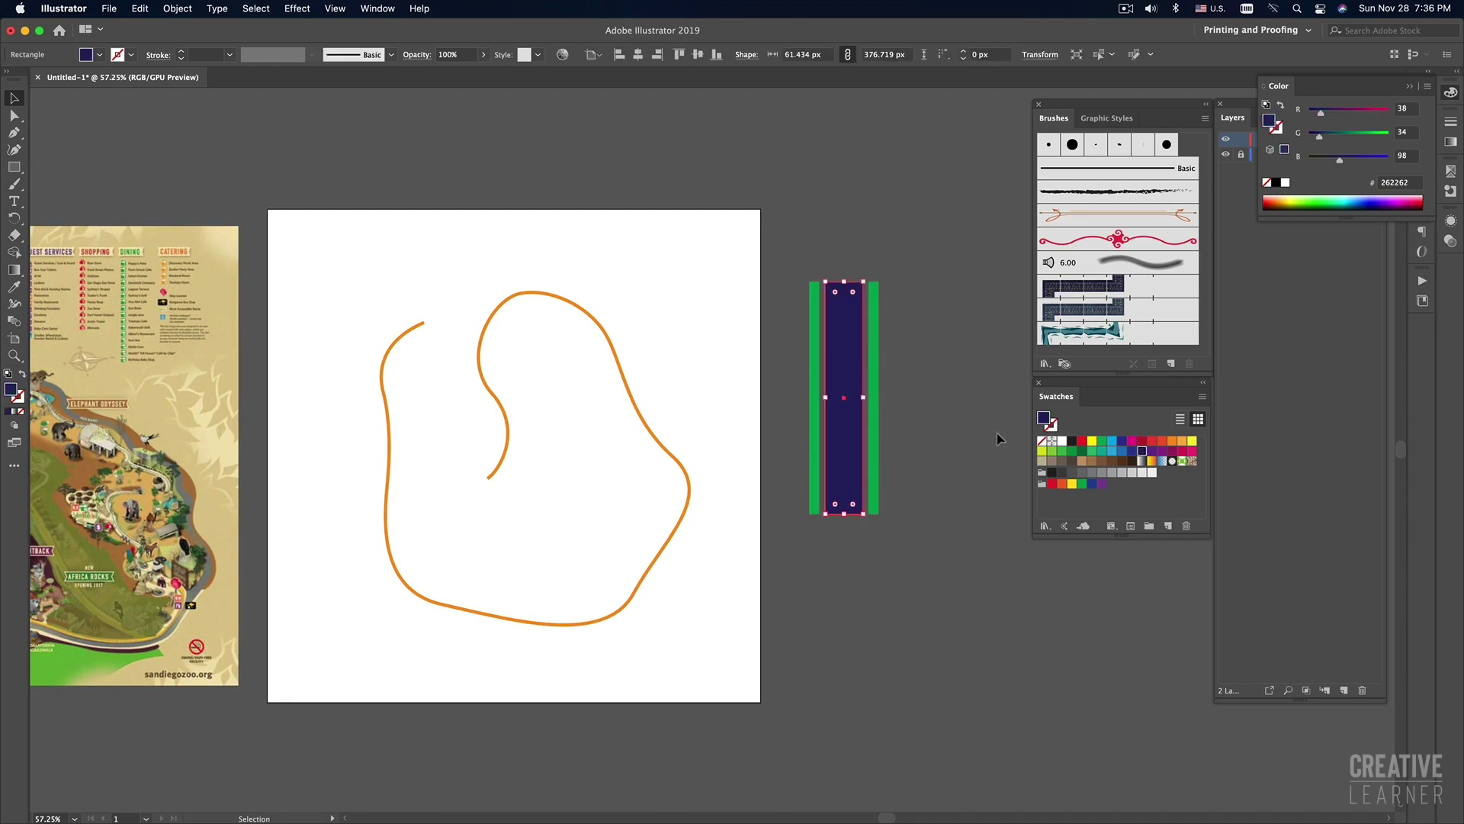
pyautogui.click(1122, 441)
pyautogui.click(1132, 450)
pyautogui.click(950, 434)
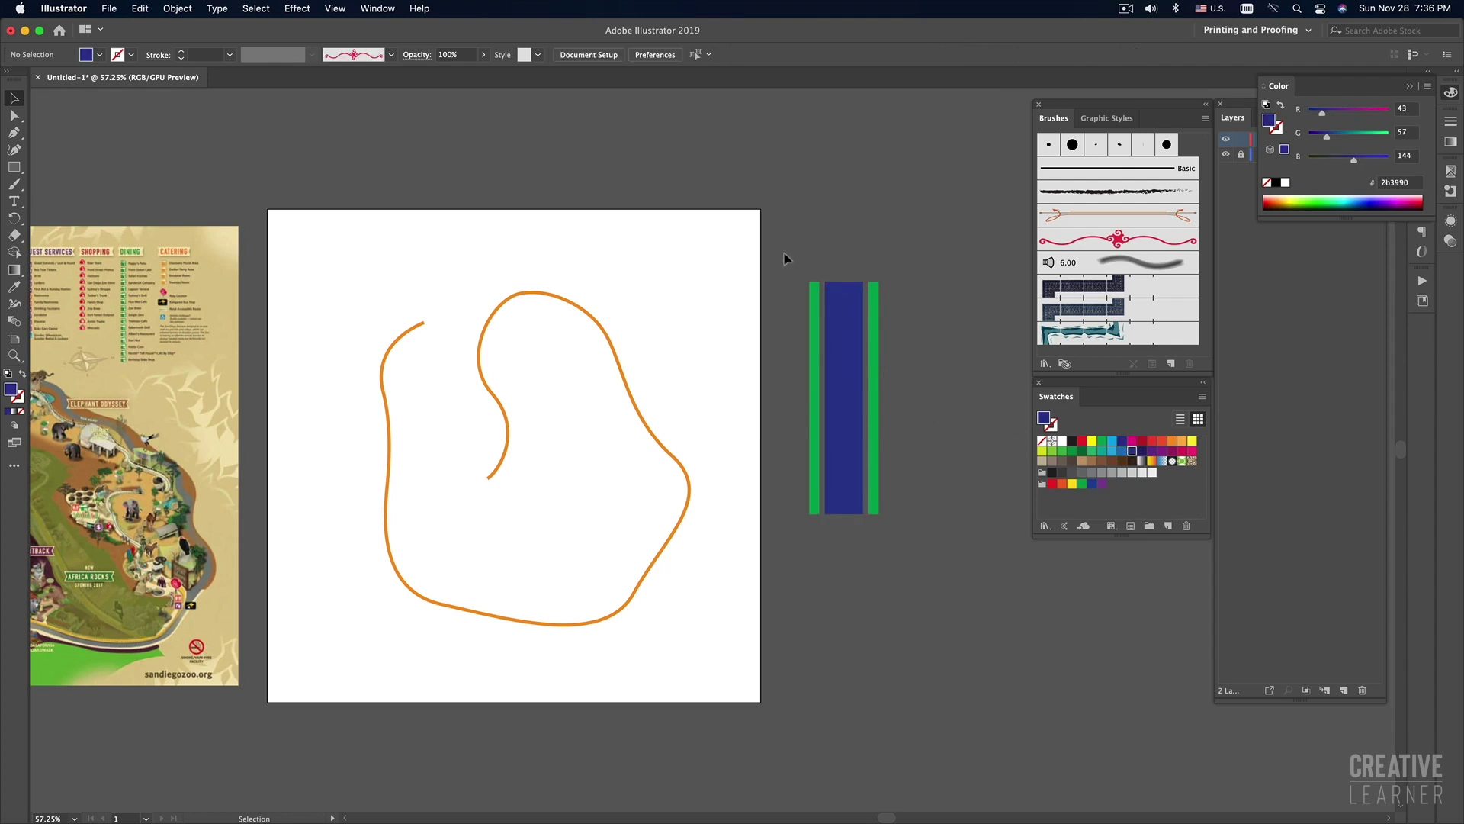
pyautogui.click(613, 345)
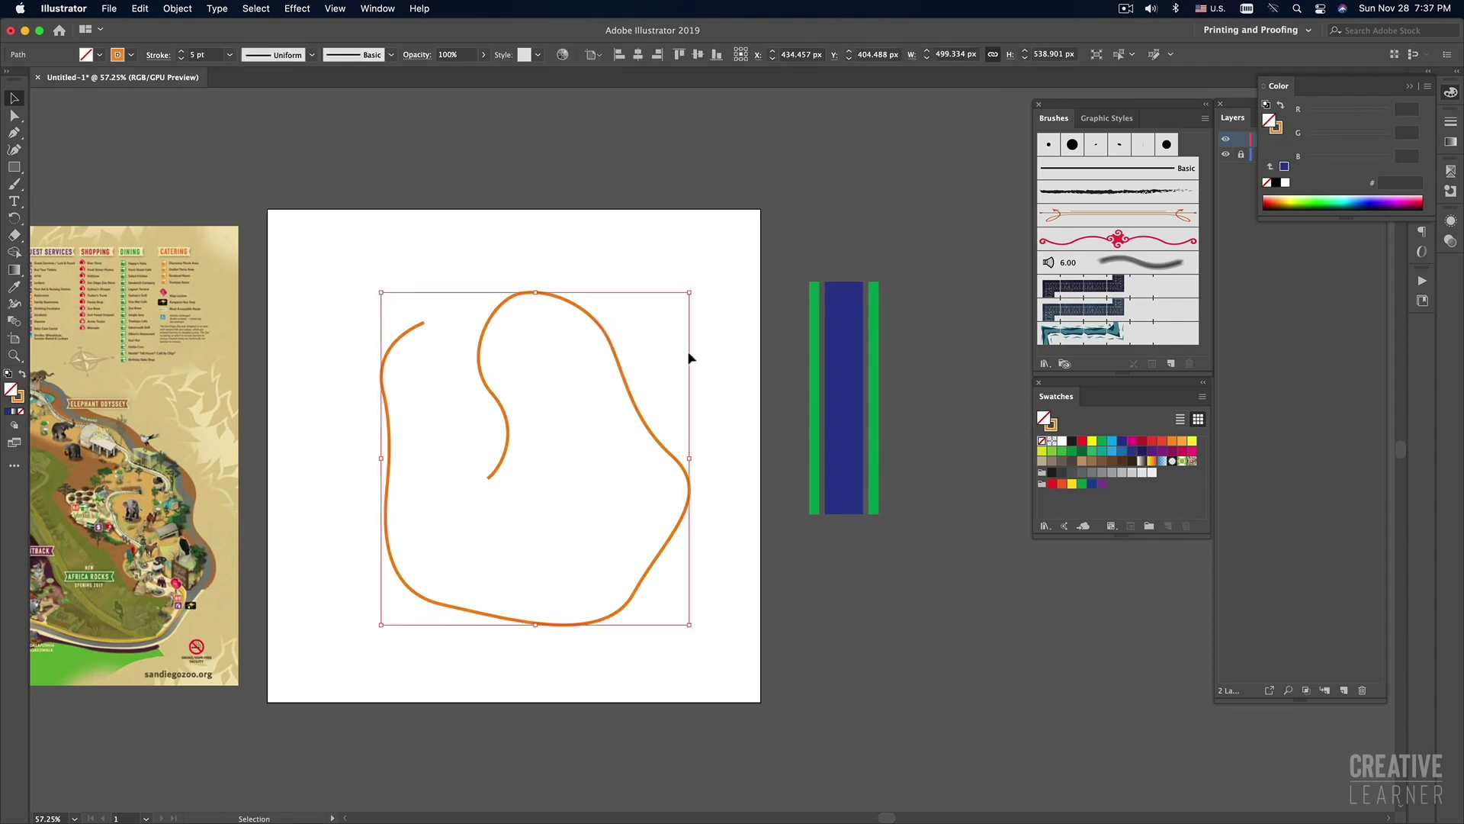
pyautogui.click(714, 359)
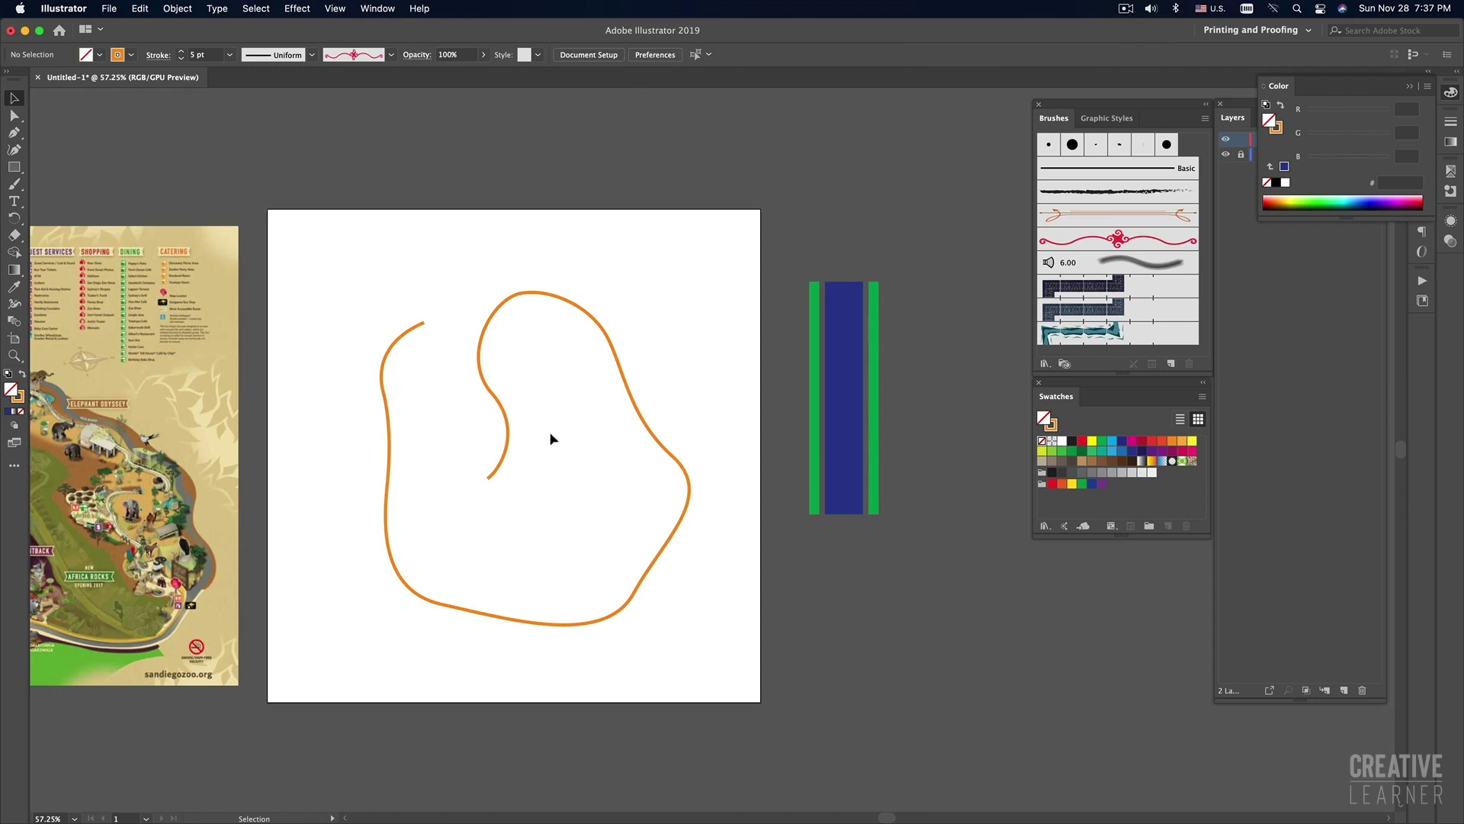
pyautogui.press('p')
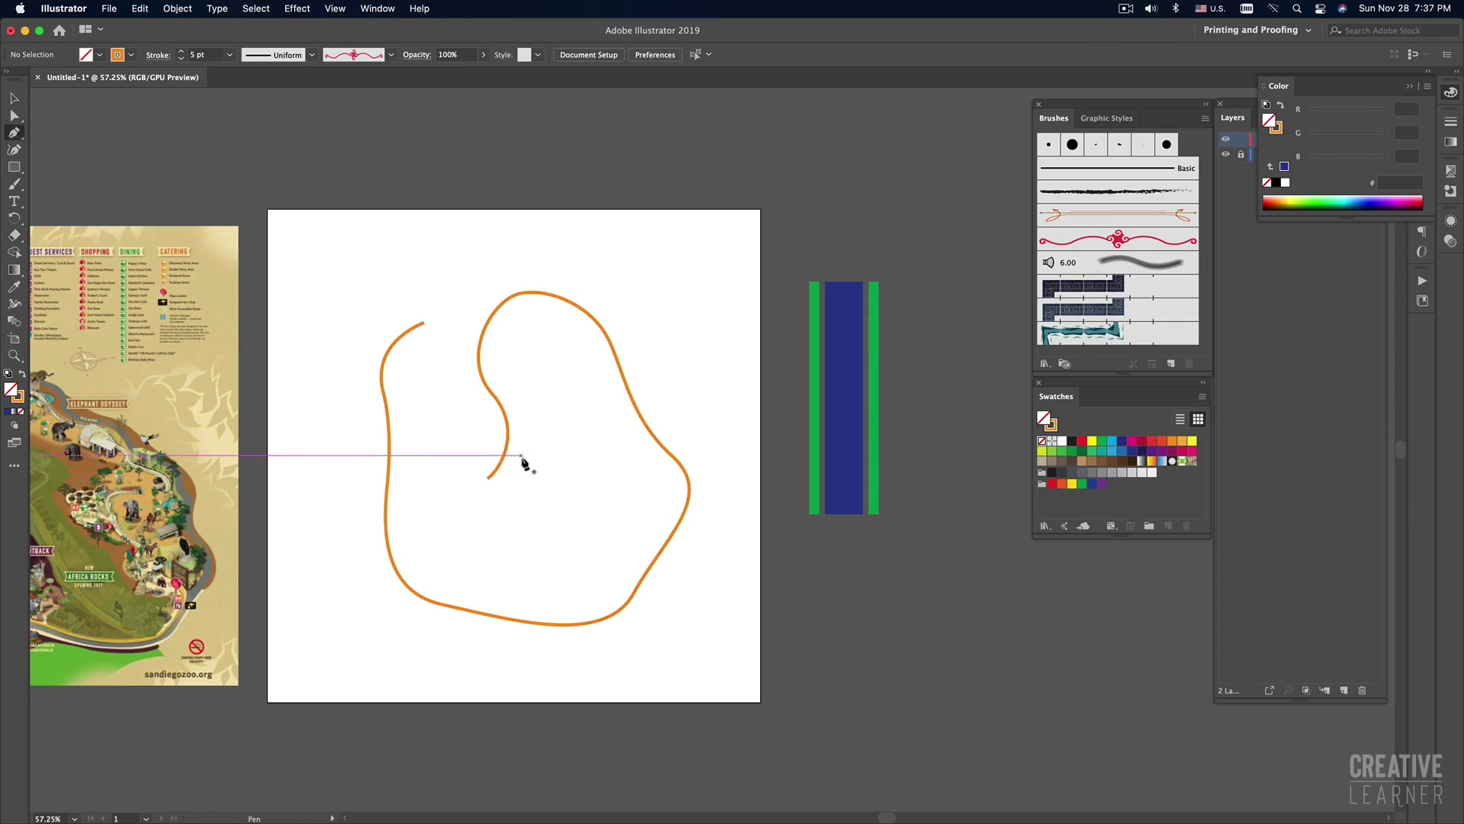
pyautogui.press('super+equal')
pyautogui.moveTo(636, 540); pyautogui.dragTo(452, 533)
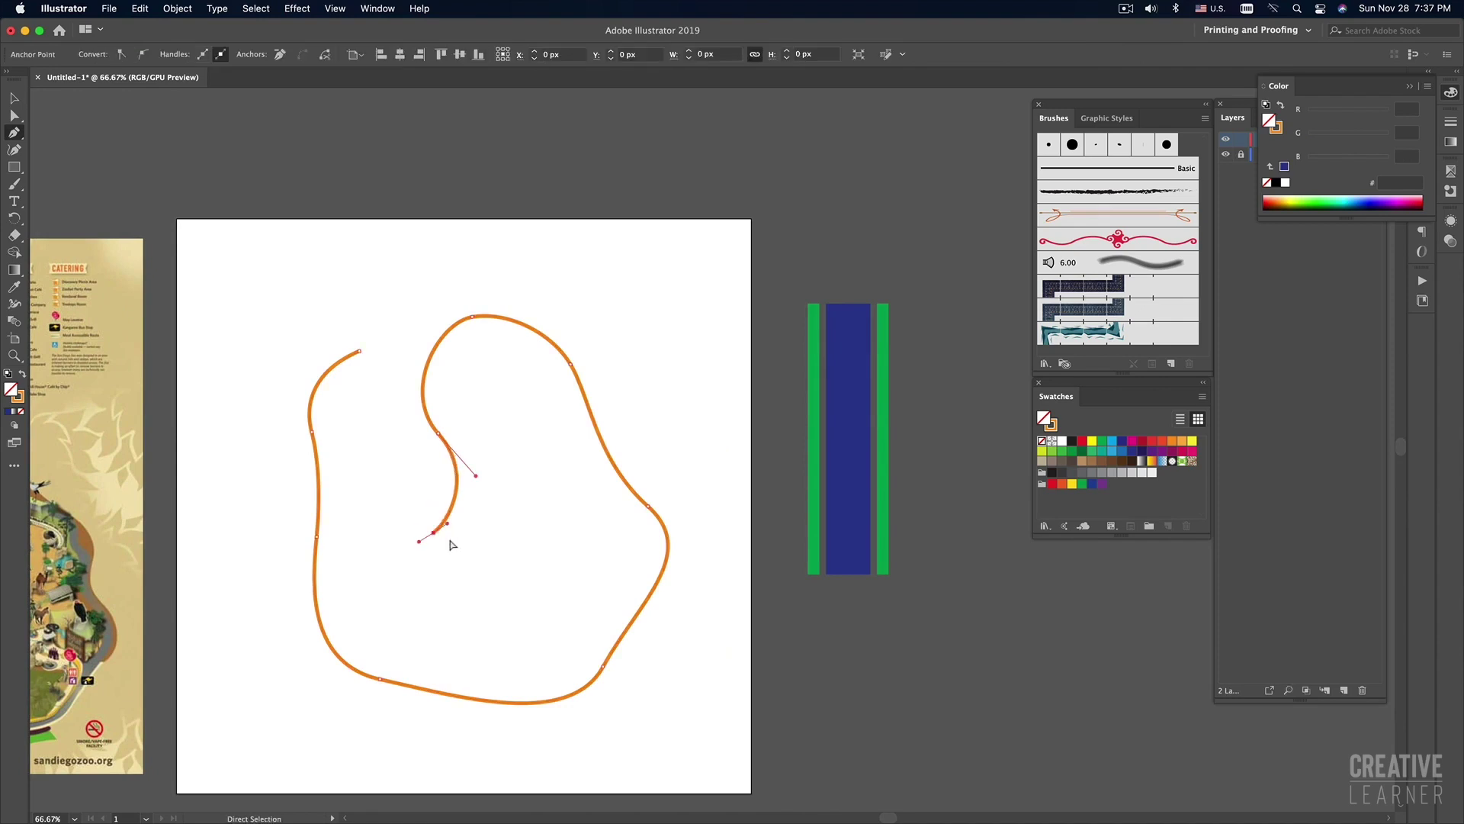
pyautogui.press('v')
pyautogui.click(607, 372)
pyautogui.press('super+a')
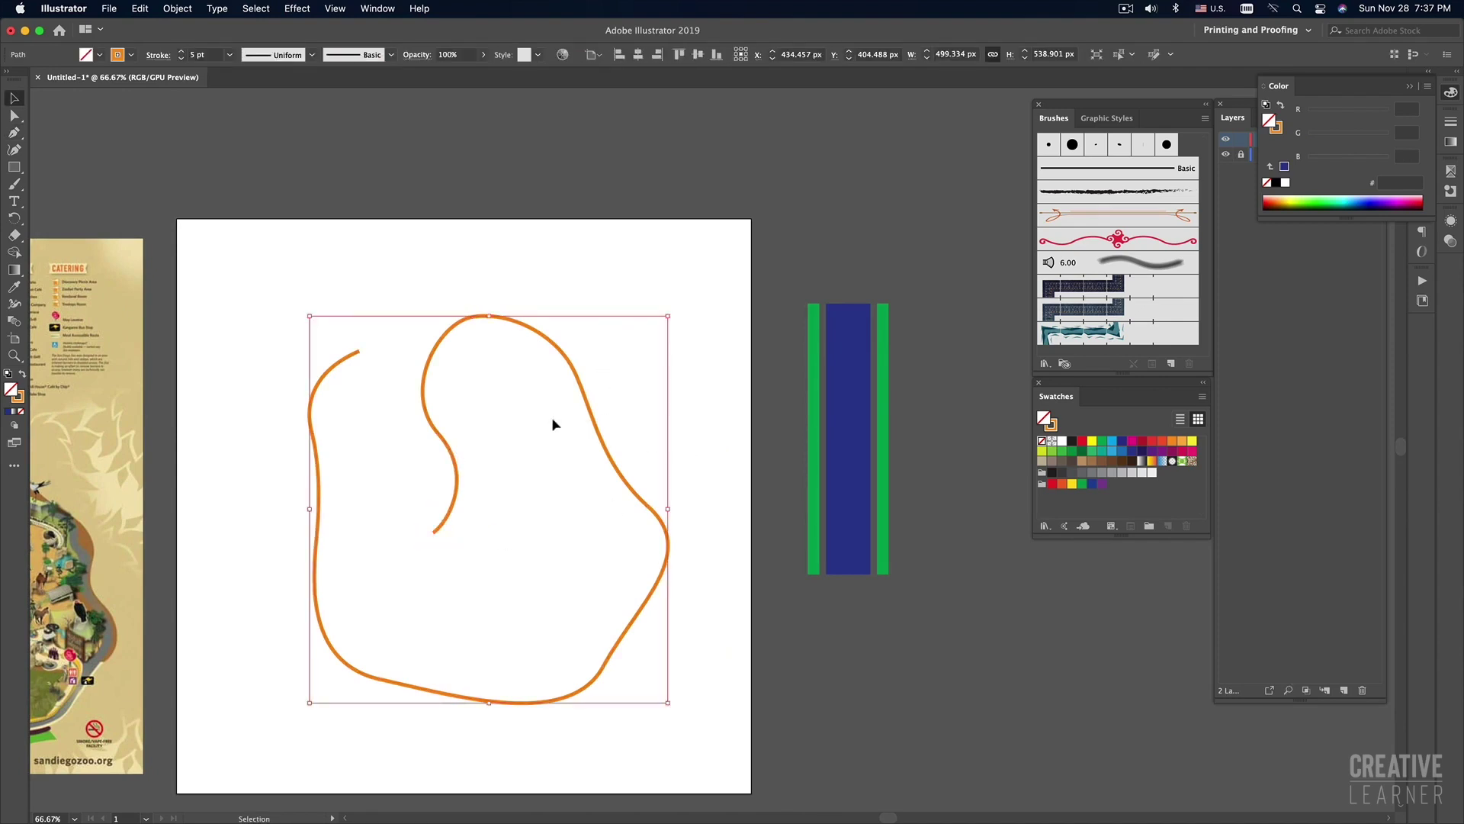
pyautogui.press('p')
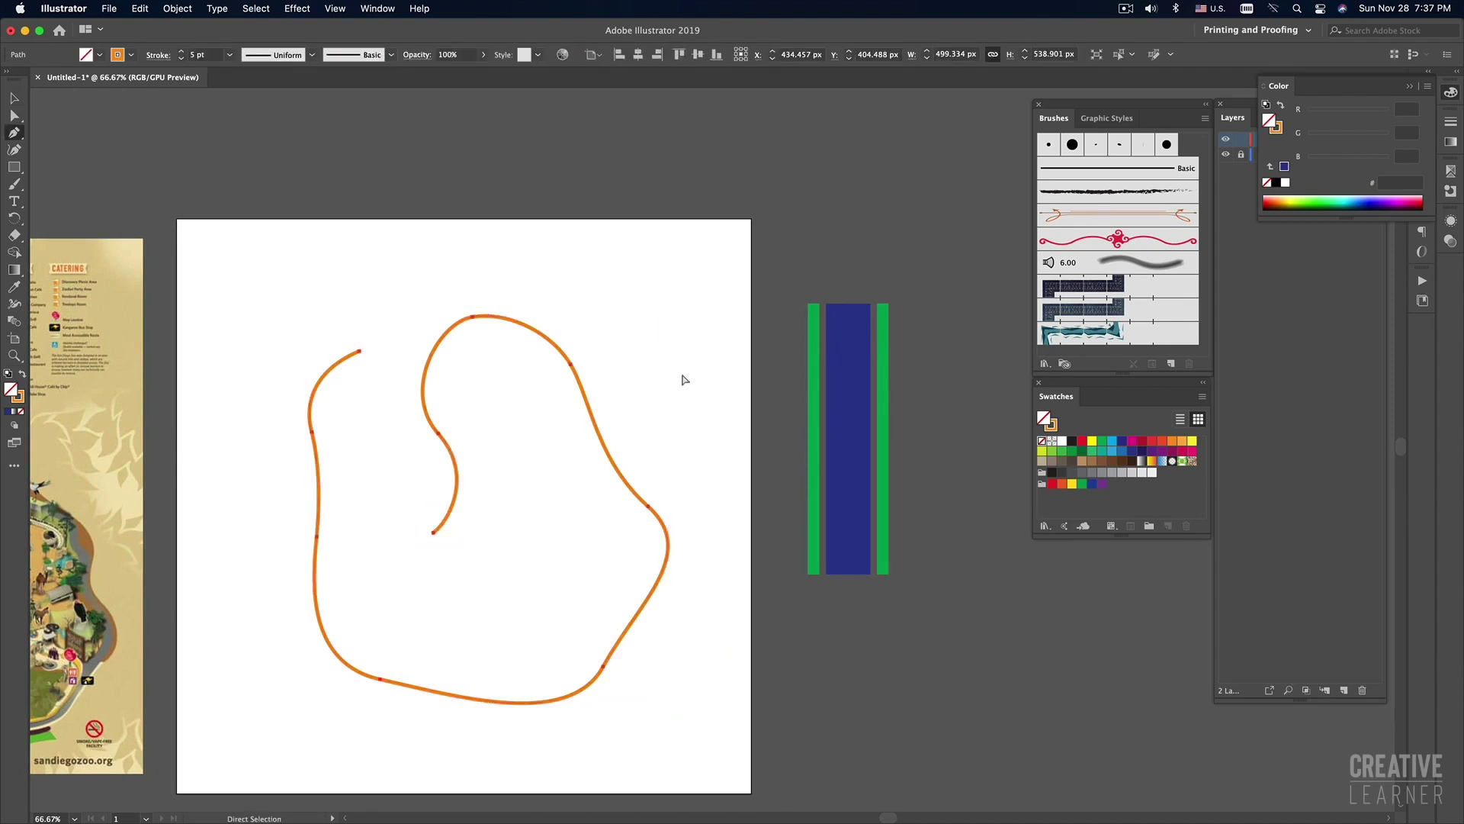
pyautogui.keyDown('super'); pyautogui.click(680, 375); pyautogui.keyUp('super')
pyautogui.press('v')
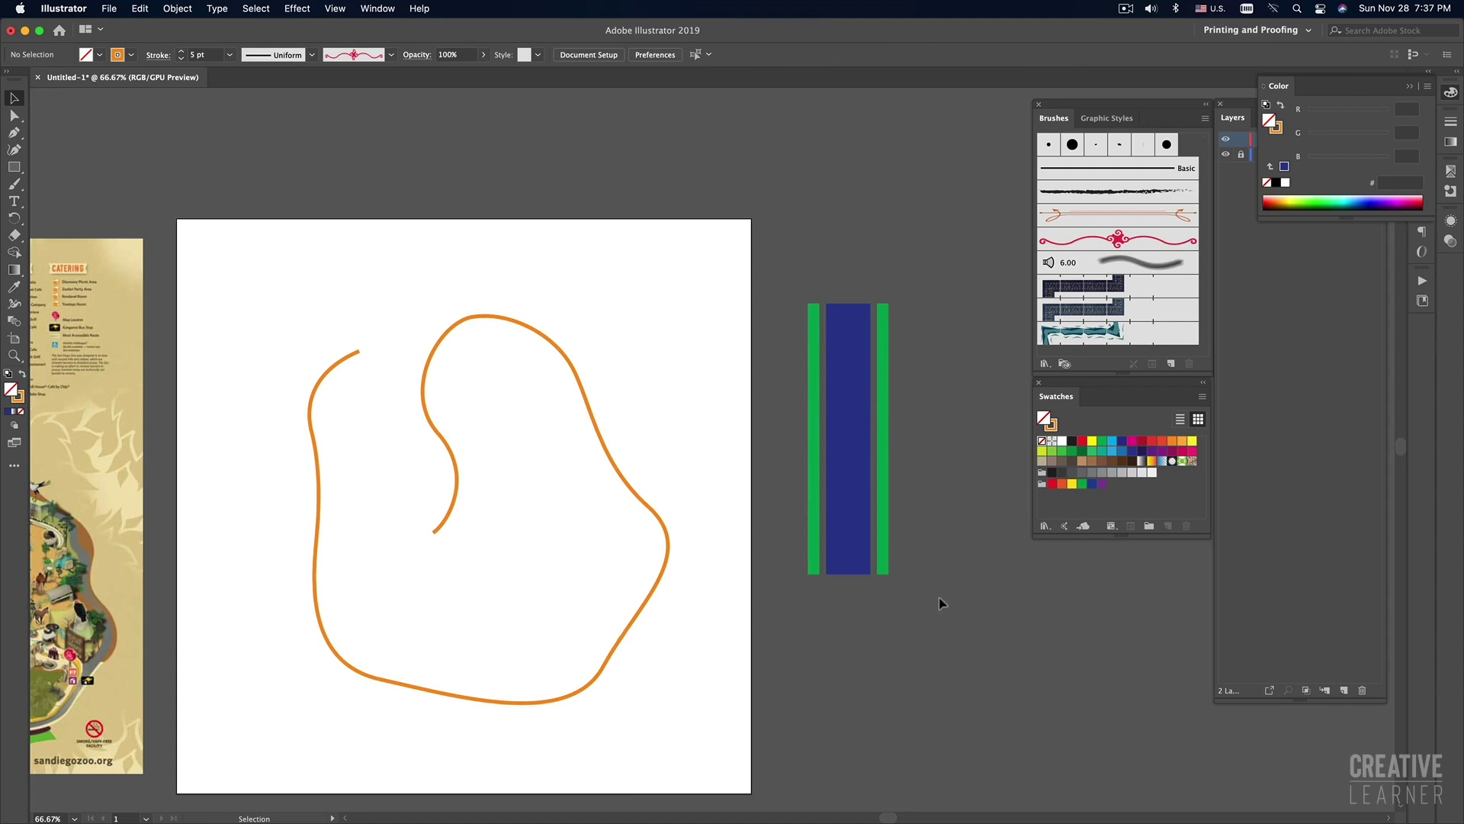
# Draw a white, strokeless dash about 39 by 6 px across the blue band near its upper end.
pyautogui.press('m')
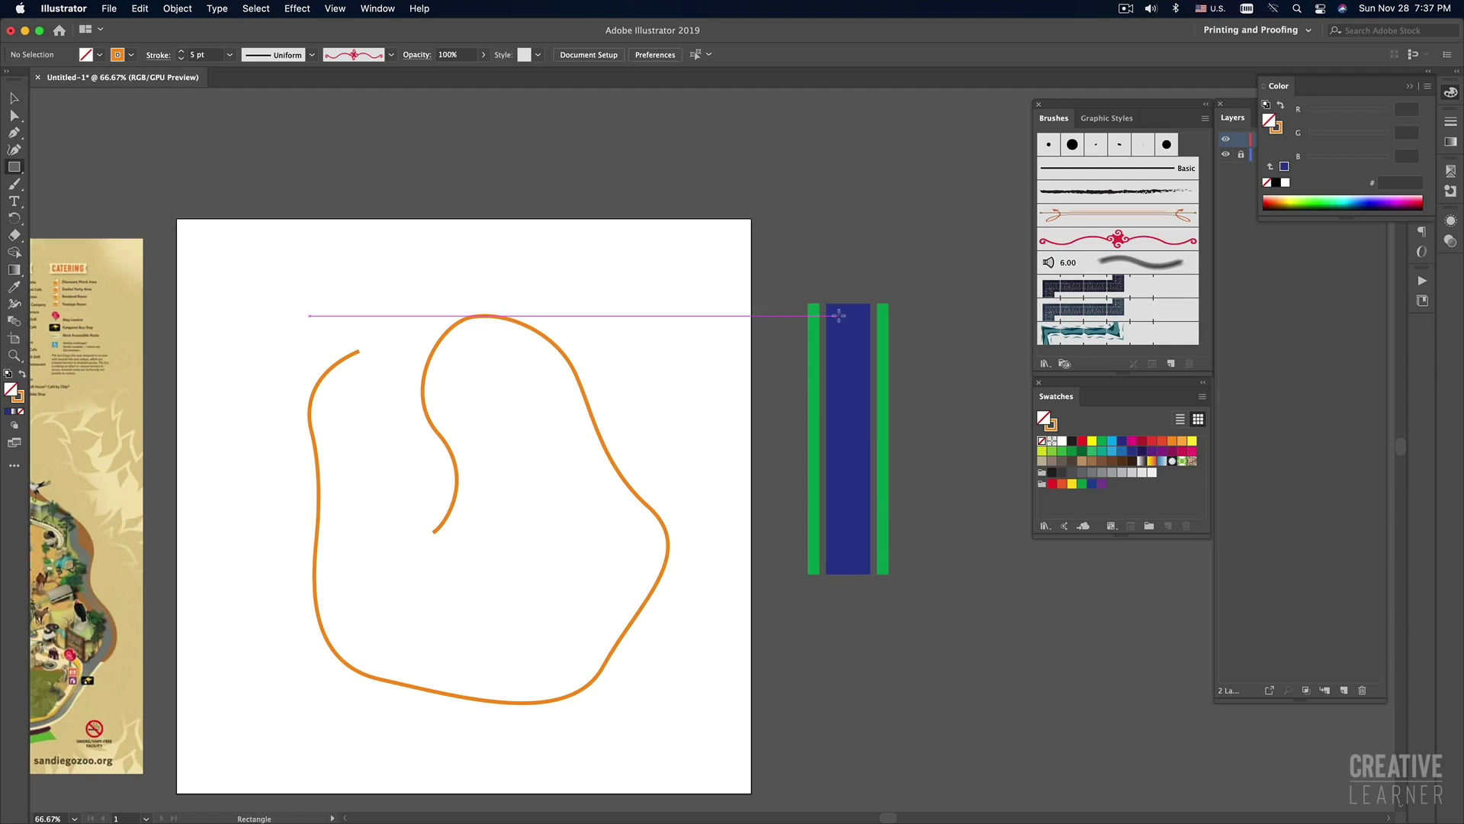
pyautogui.moveTo(835, 315); pyautogui.dragTo(864, 321)
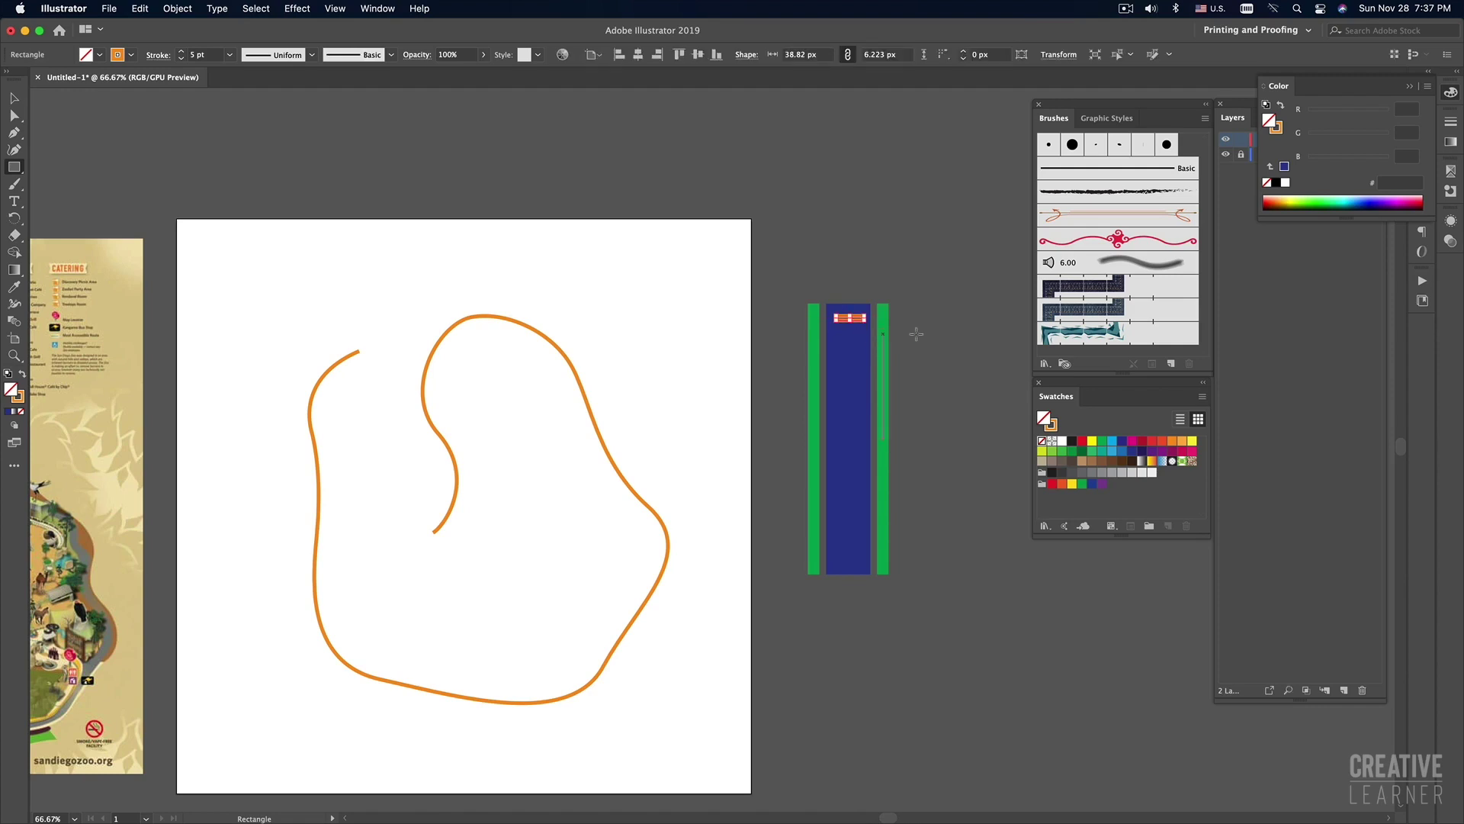
pyautogui.click(1063, 443)
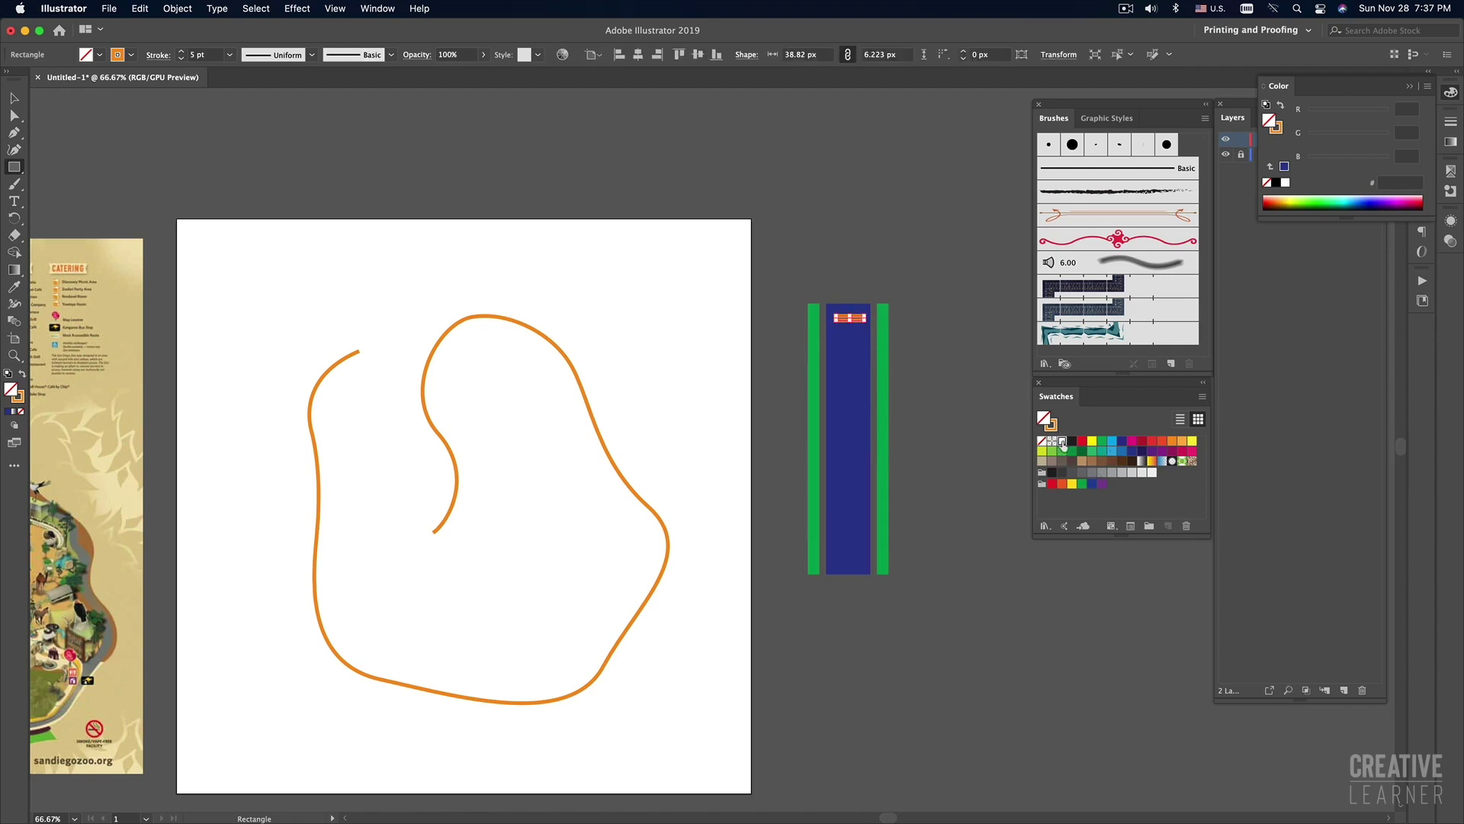
pyautogui.press('v')
pyautogui.click(971, 381)
pyautogui.press('super+z')
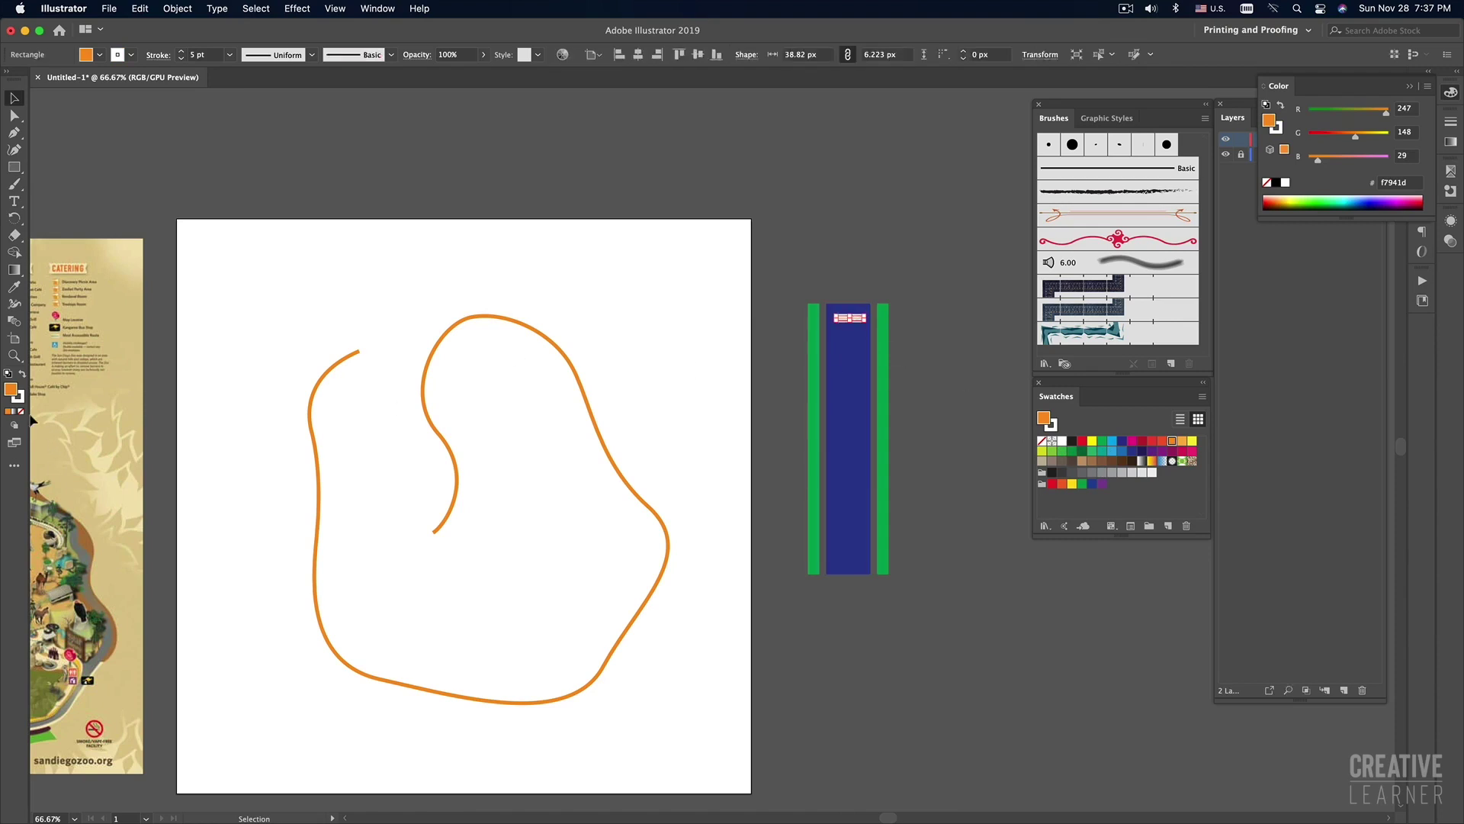
pyautogui.click(20, 411)
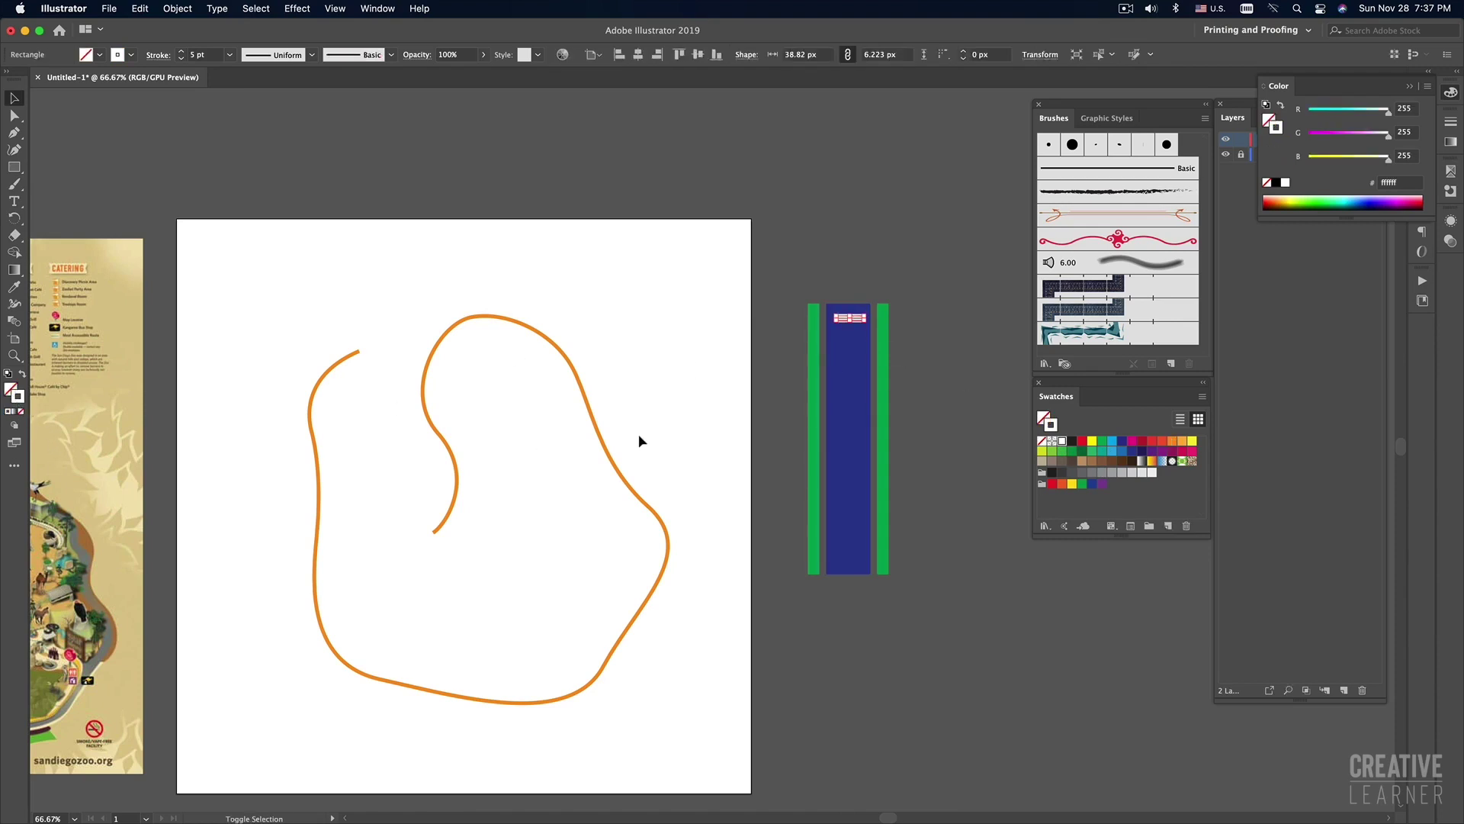
pyautogui.click(968, 399)
# Copy the white dash down the blue band at even spacing until there are eight dashes.
pyautogui.moveTo(852, 324); pyautogui.dragTo(852, 352)
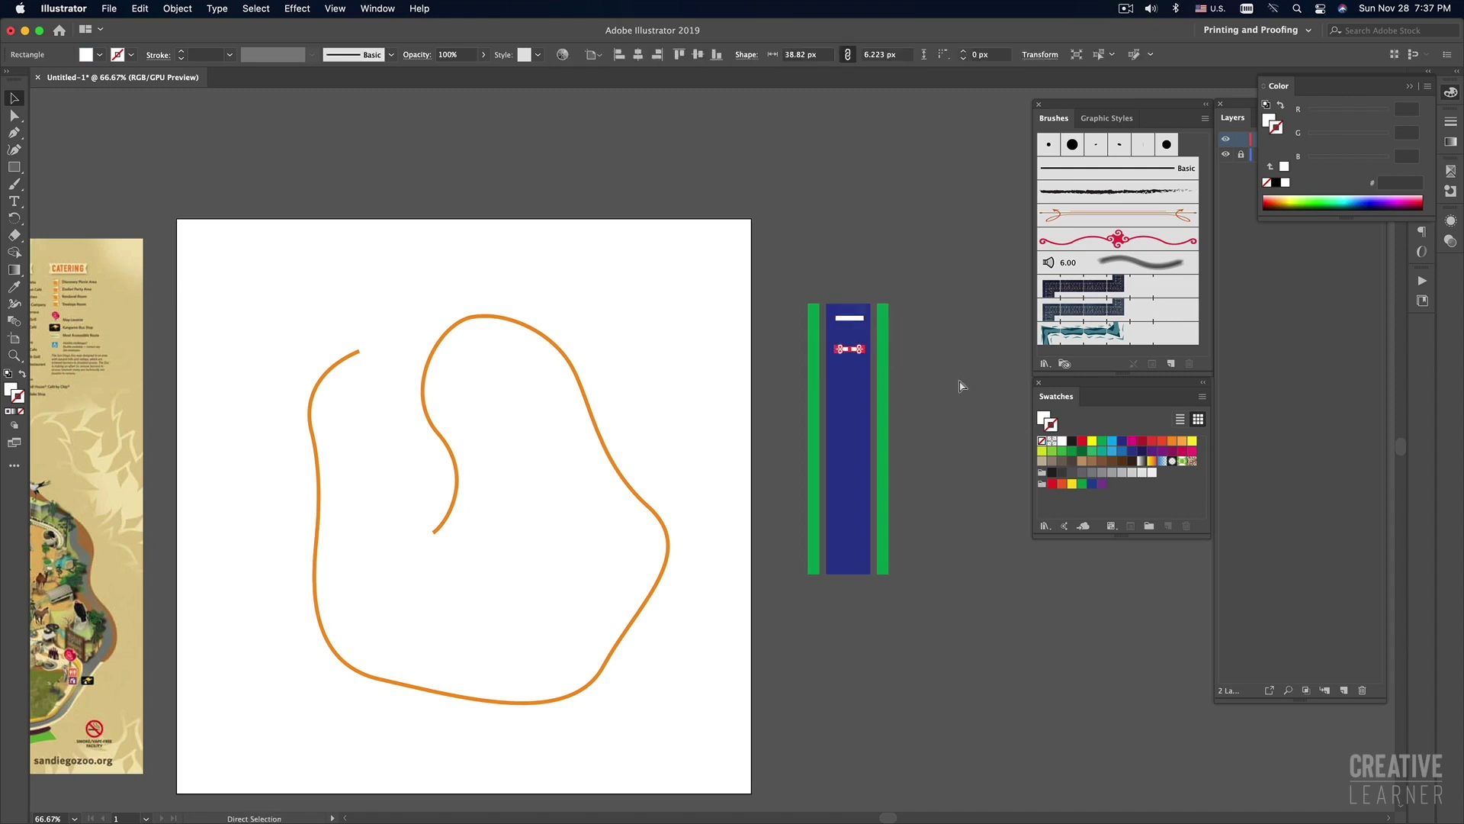
pyautogui.press('super+d')
pyautogui.press('super+d')
pyautogui.press('super+d')
pyautogui.press('super+d')
pyautogui.press('super+d')
pyautogui.press('super+d')
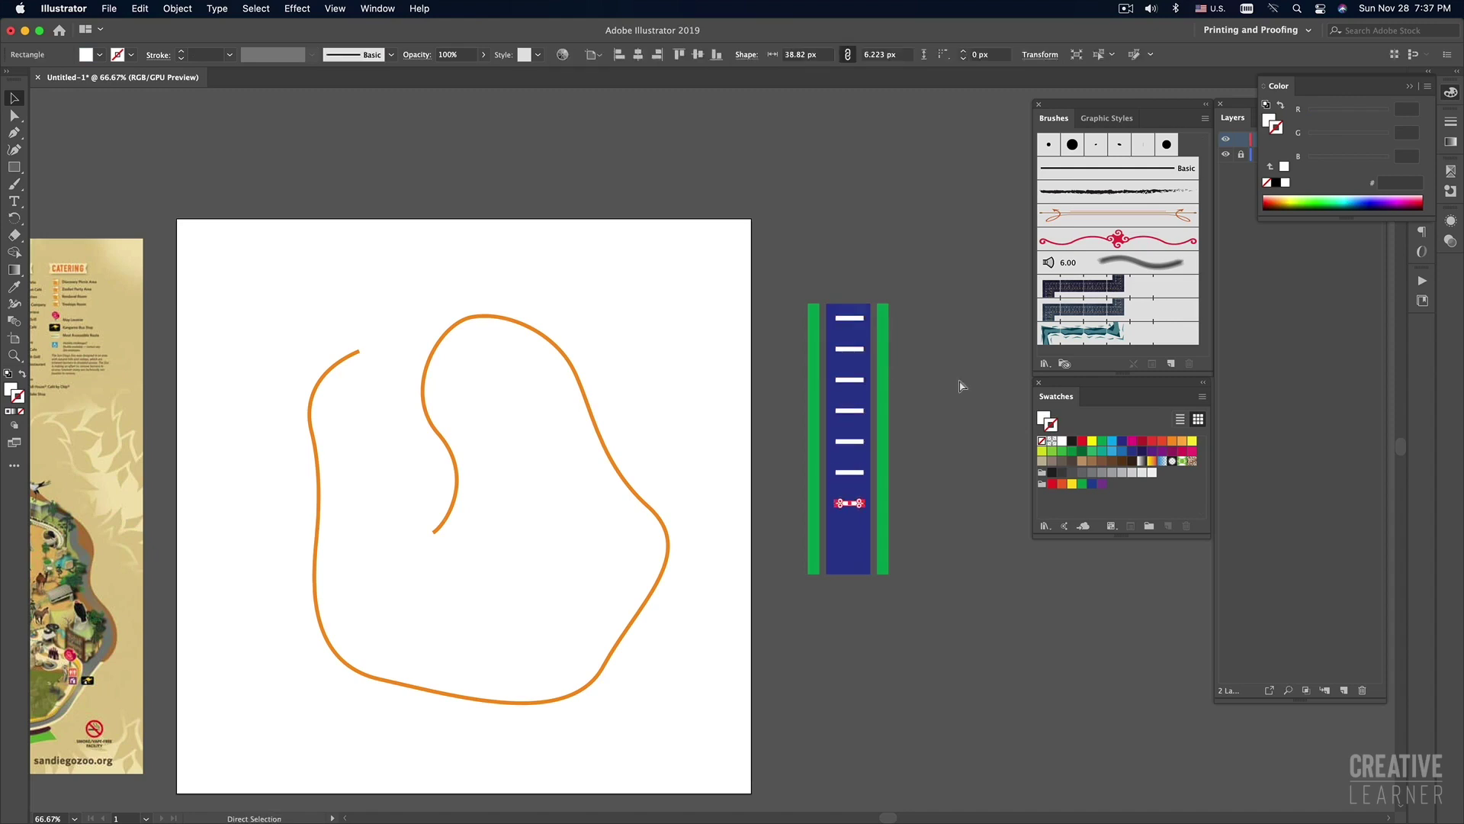
pyautogui.click(963, 385)
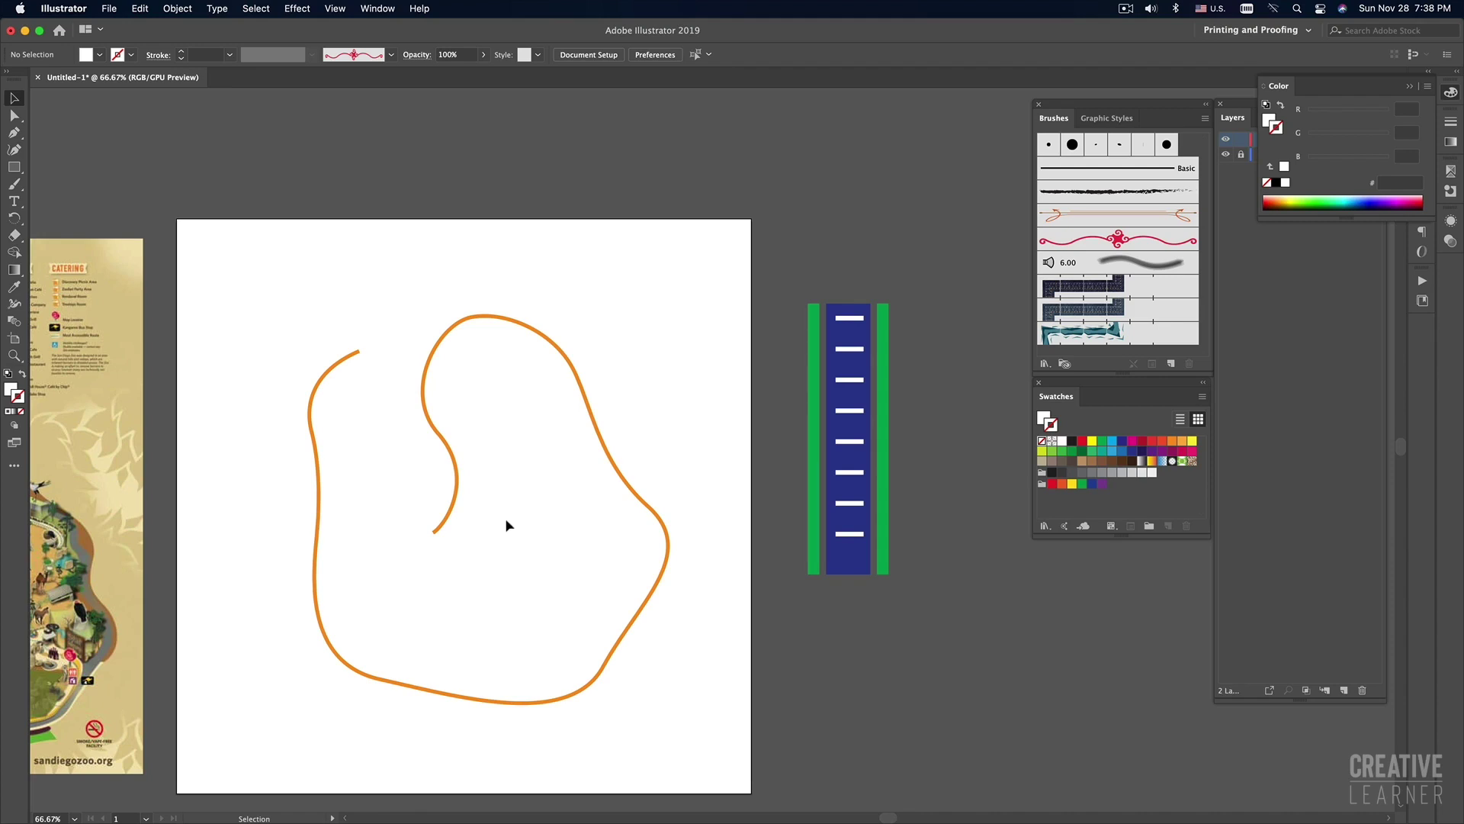
pyautogui.press('p')
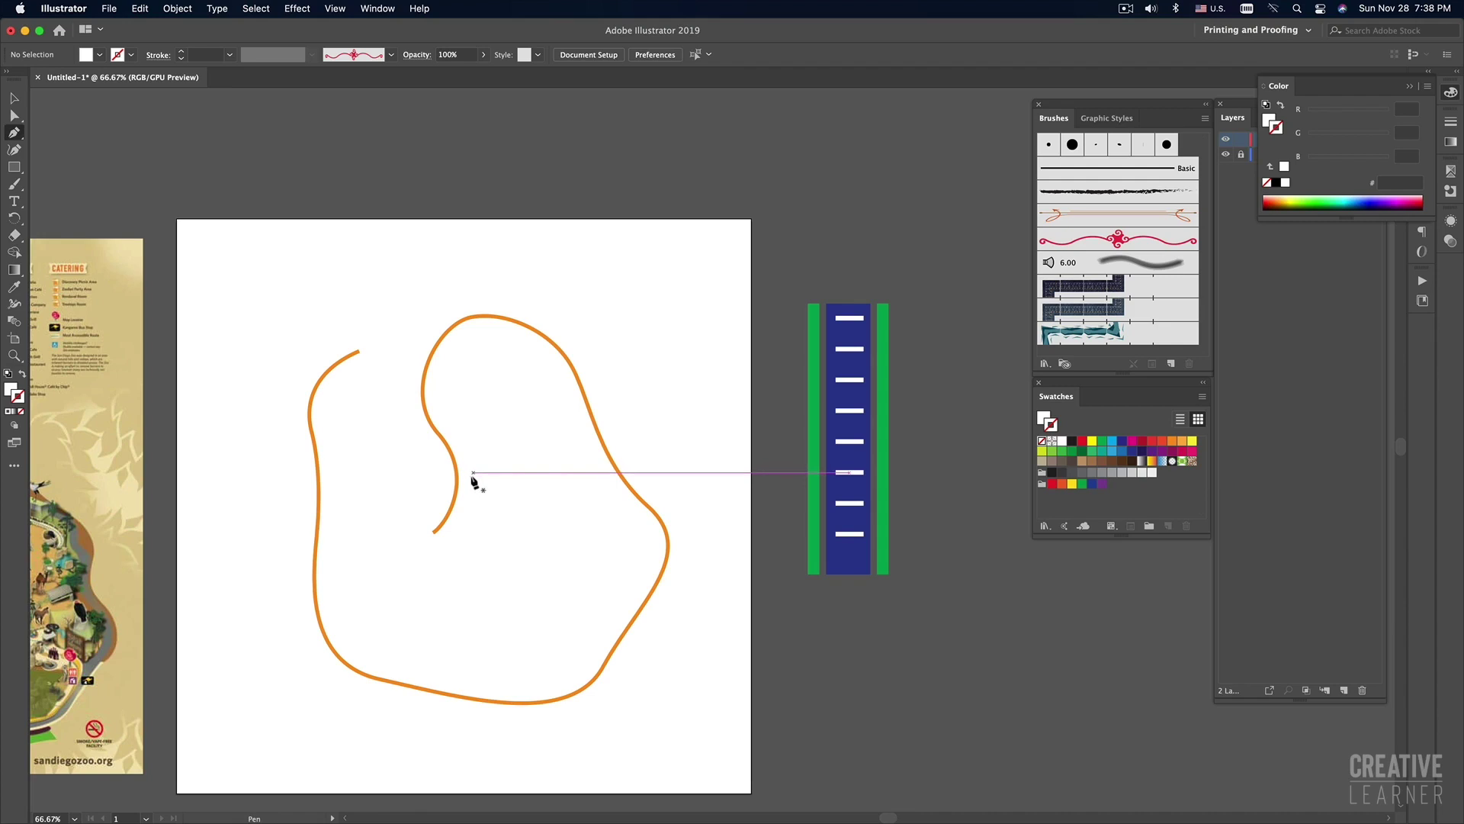
pyautogui.press('super+1')
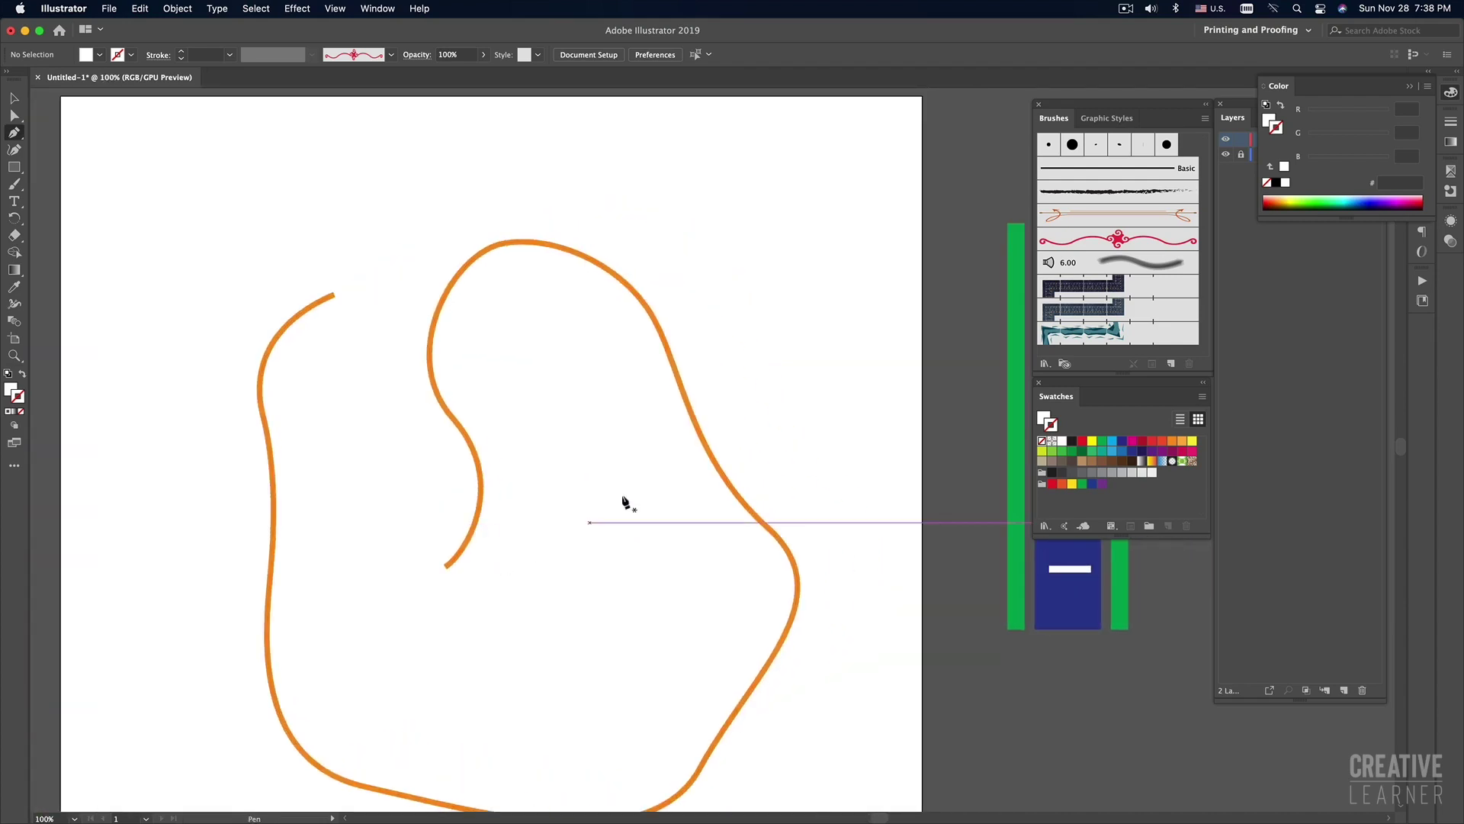
pyautogui.hscroll(2, 620, 501)
pyautogui.scroll(1, 621, 501)
pyautogui.click(440, 535)
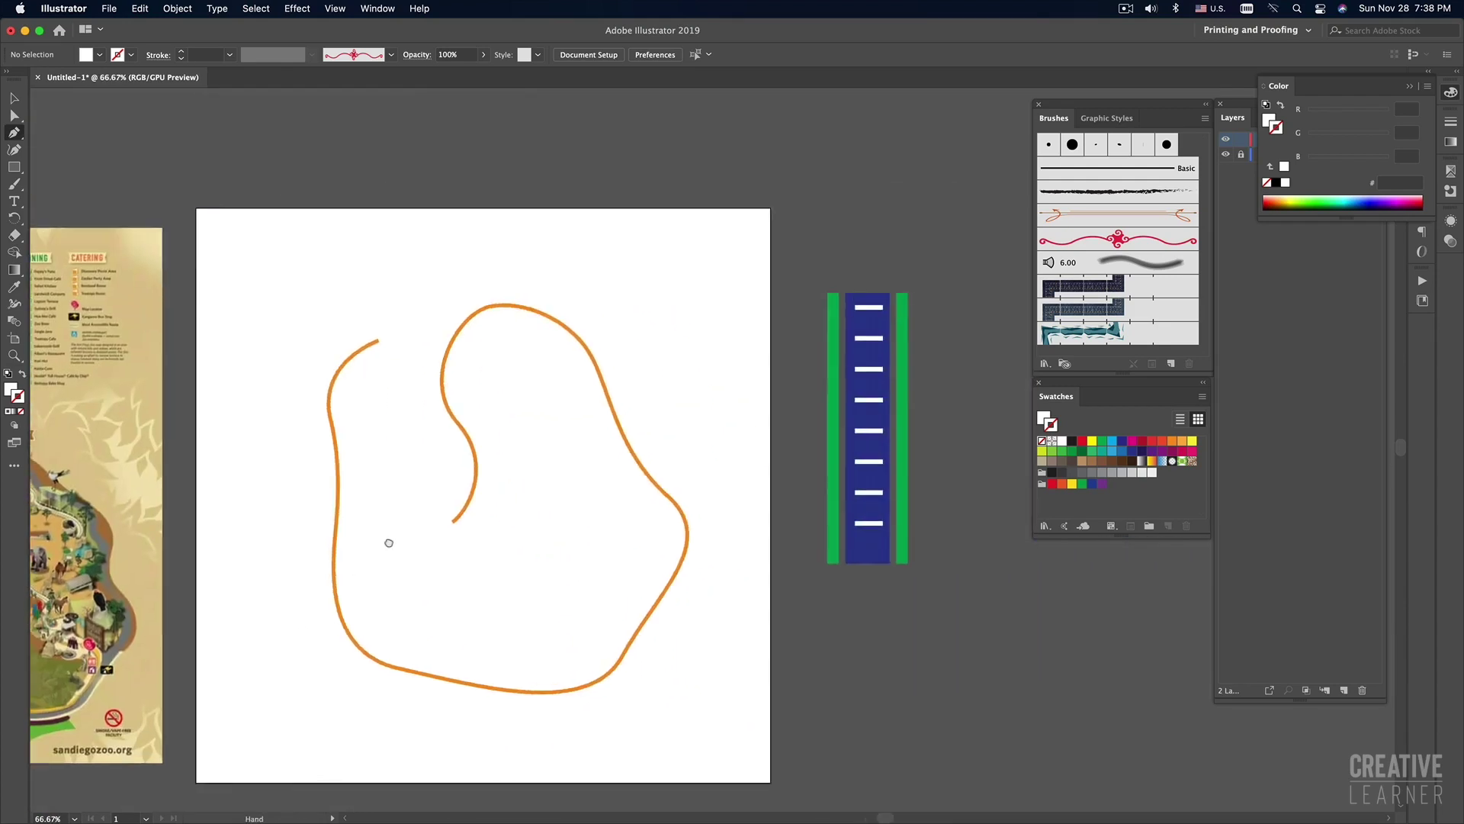
pyautogui.click(519, 513)
pyautogui.hscroll(3, 494, 523)
pyautogui.press('v')
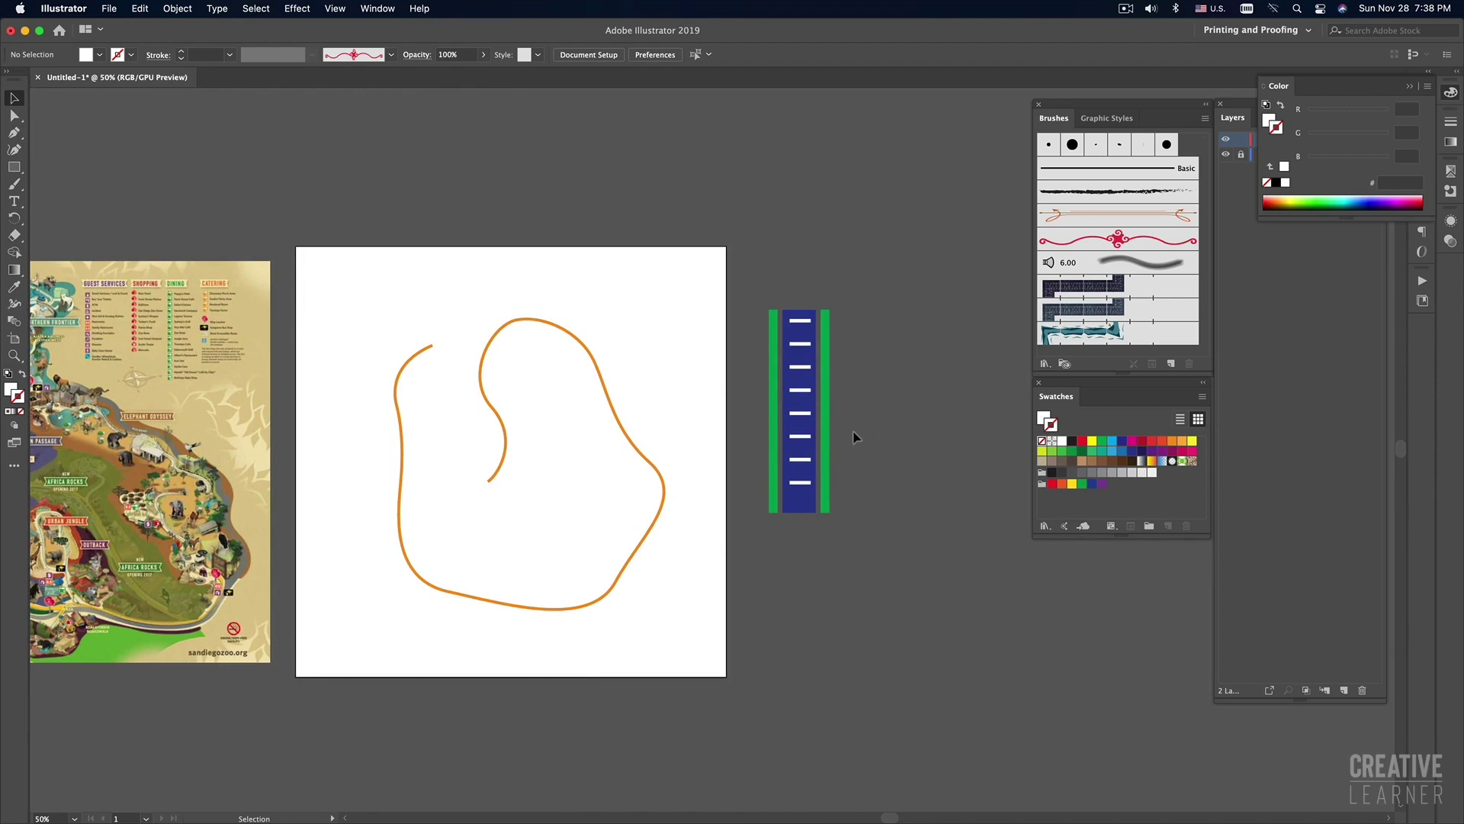
# Scale the whole striped road pattern down to about half its size and move it slightly closer to the artboard.
pyautogui.scroll(2, 856, 435)
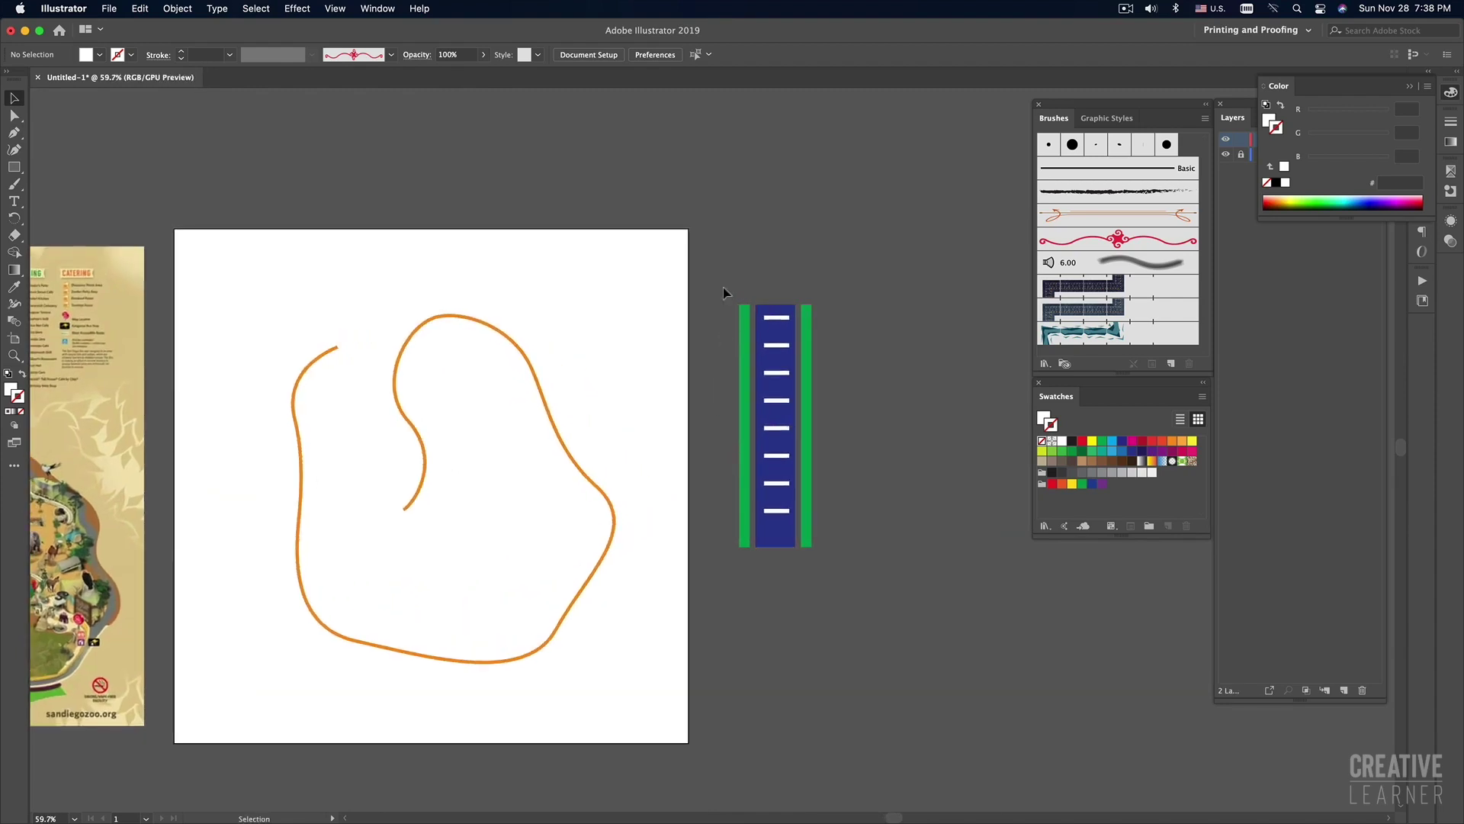
pyautogui.moveTo(723, 288); pyautogui.dragTo(873, 576)
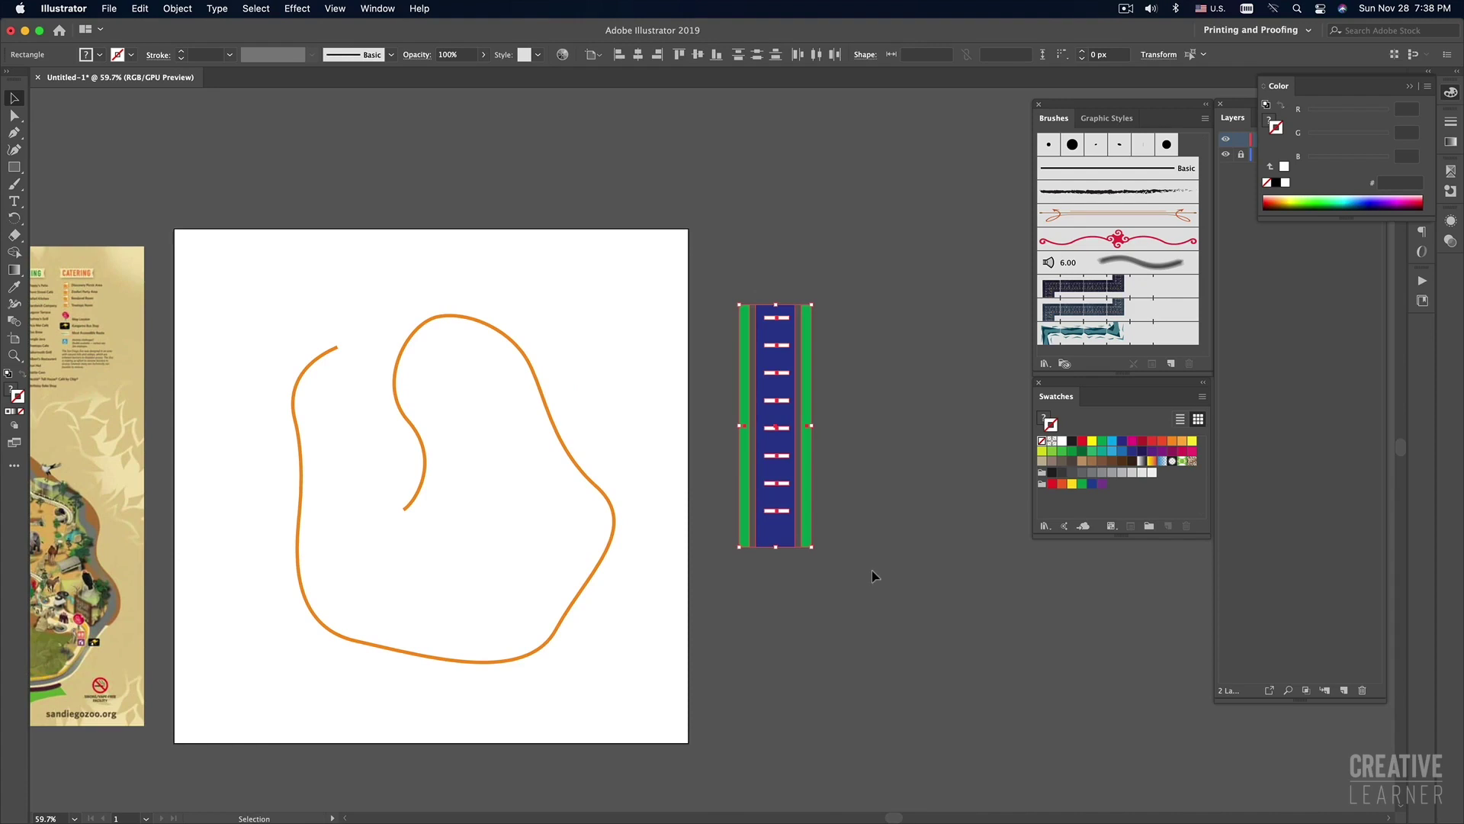
pyautogui.moveTo(803, 552); pyautogui.dragTo(795, 429)
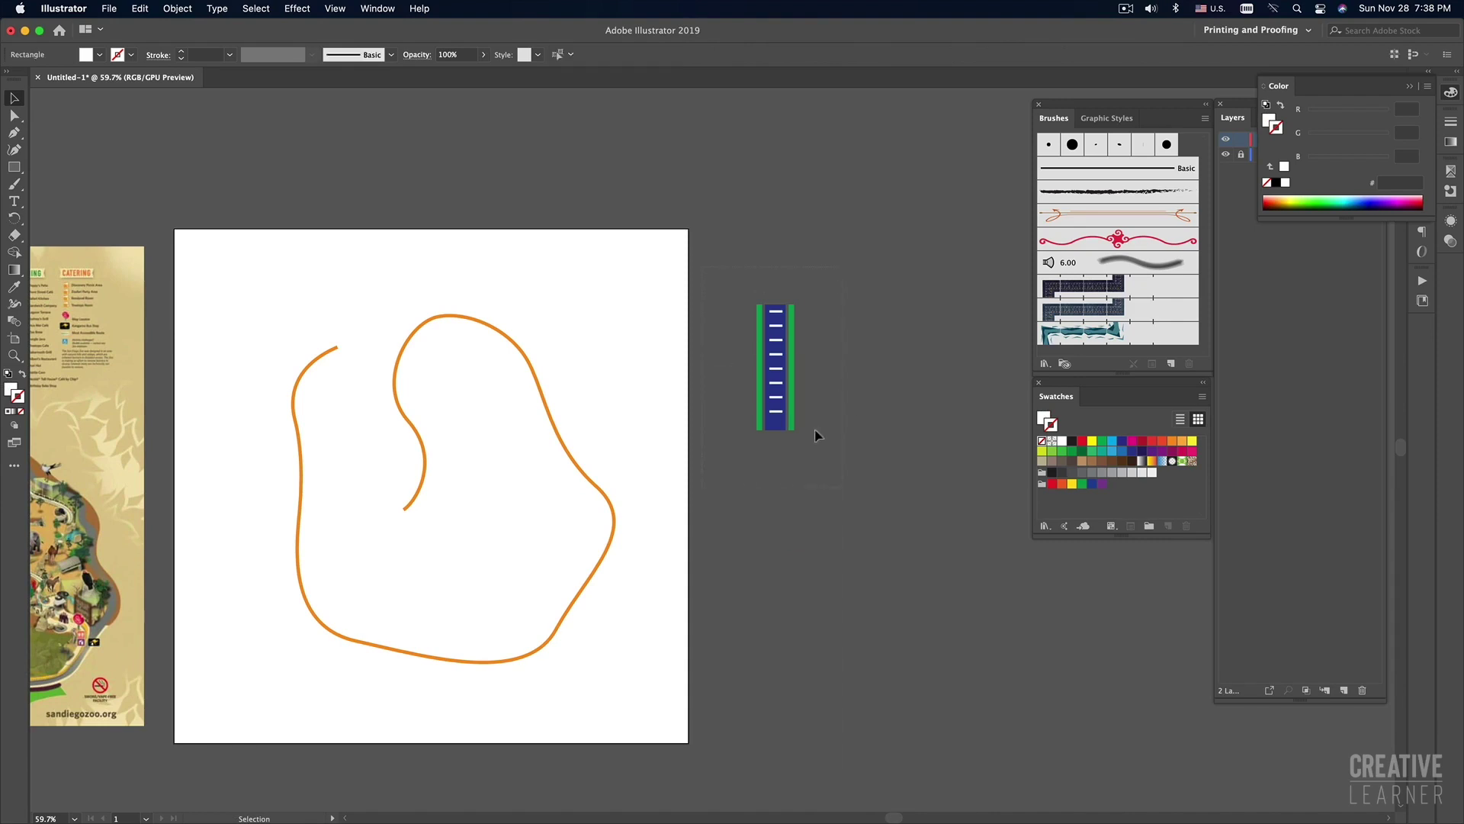
pyautogui.moveTo(772, 376); pyautogui.dragTo(757, 393)
pyautogui.click(858, 428)
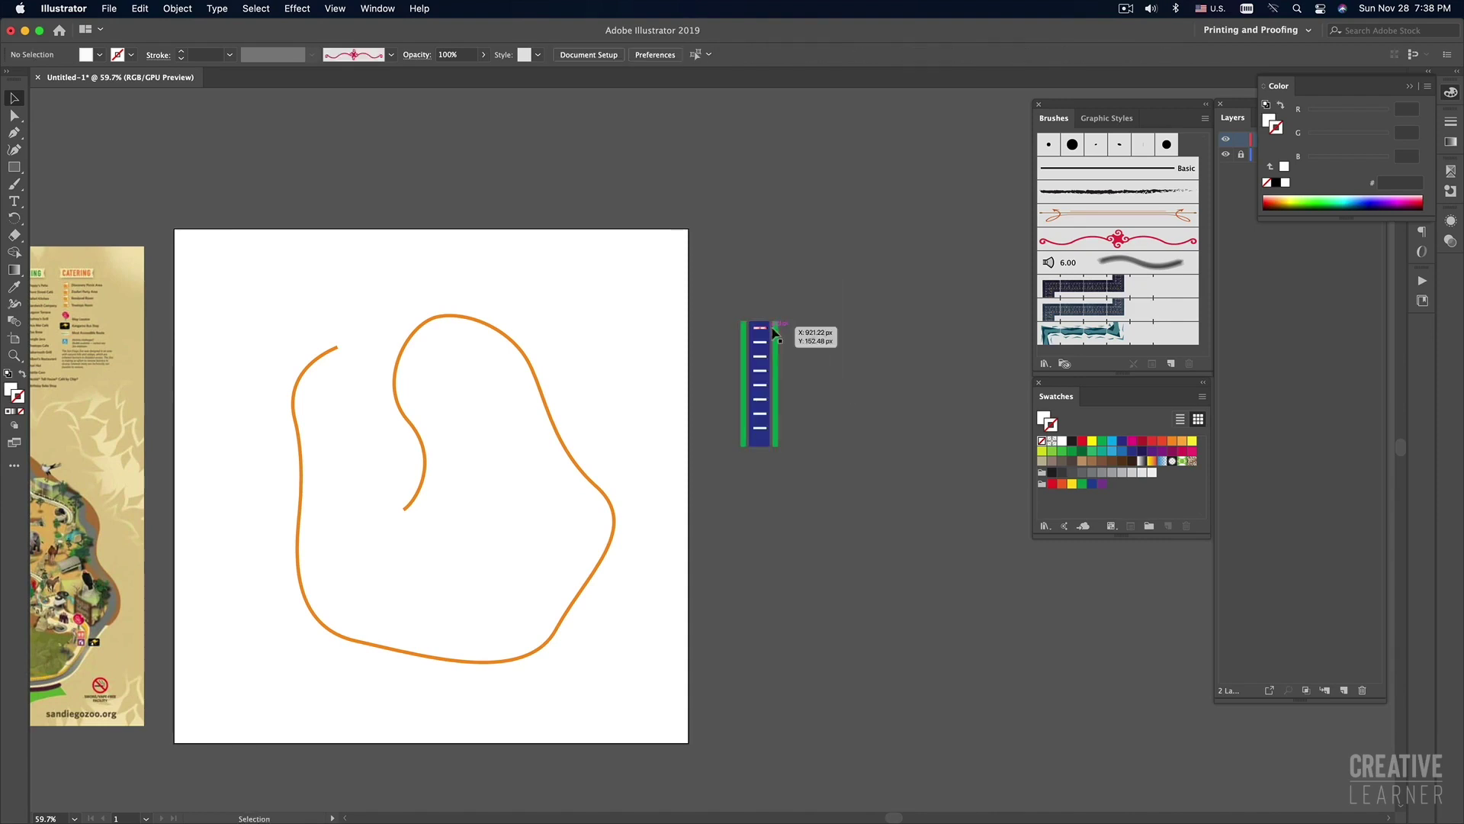
pyautogui.click(373, 9)
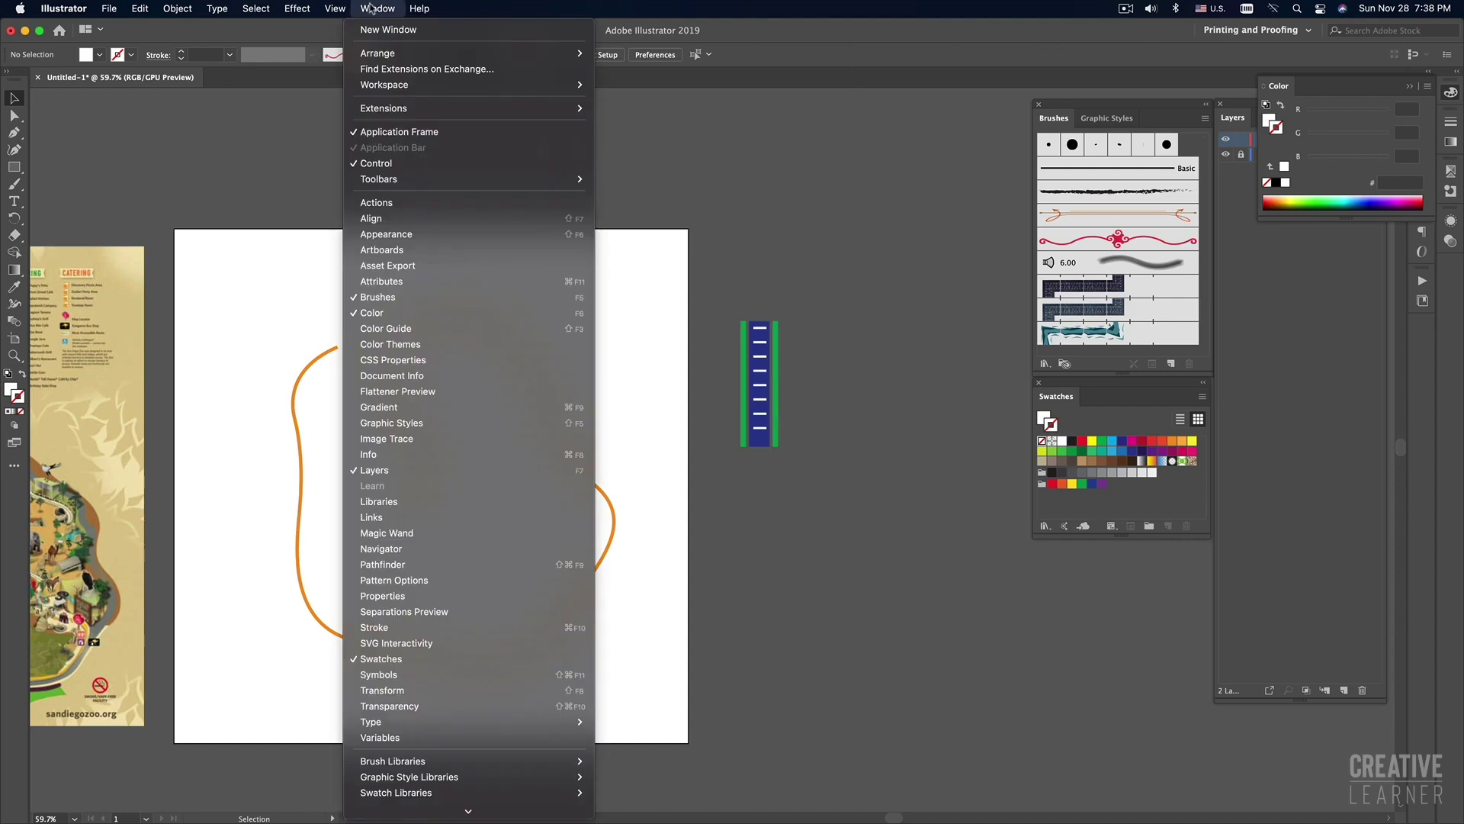
pyautogui.click(1089, 115)
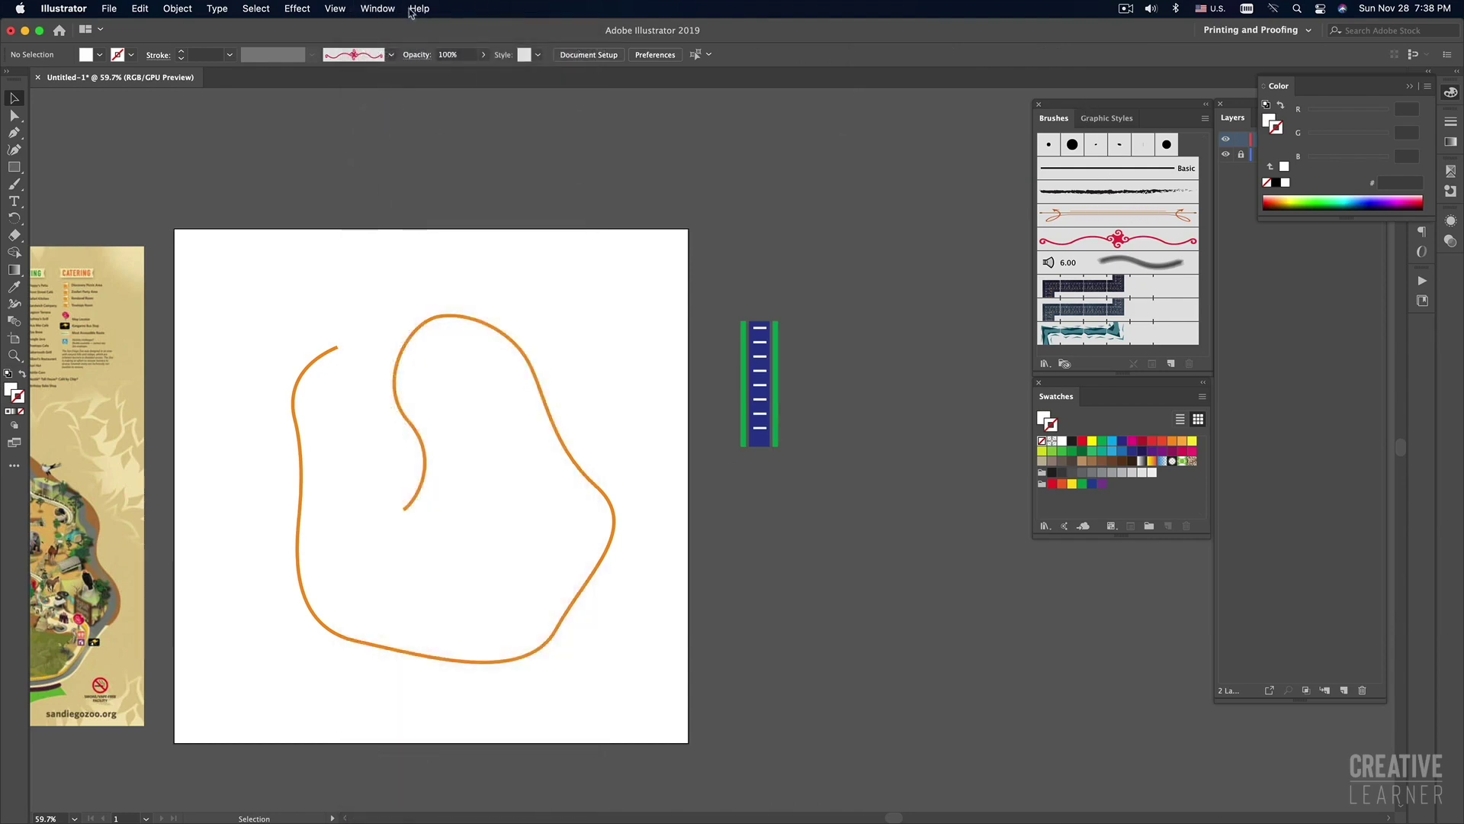
pyautogui.click(382, 9)
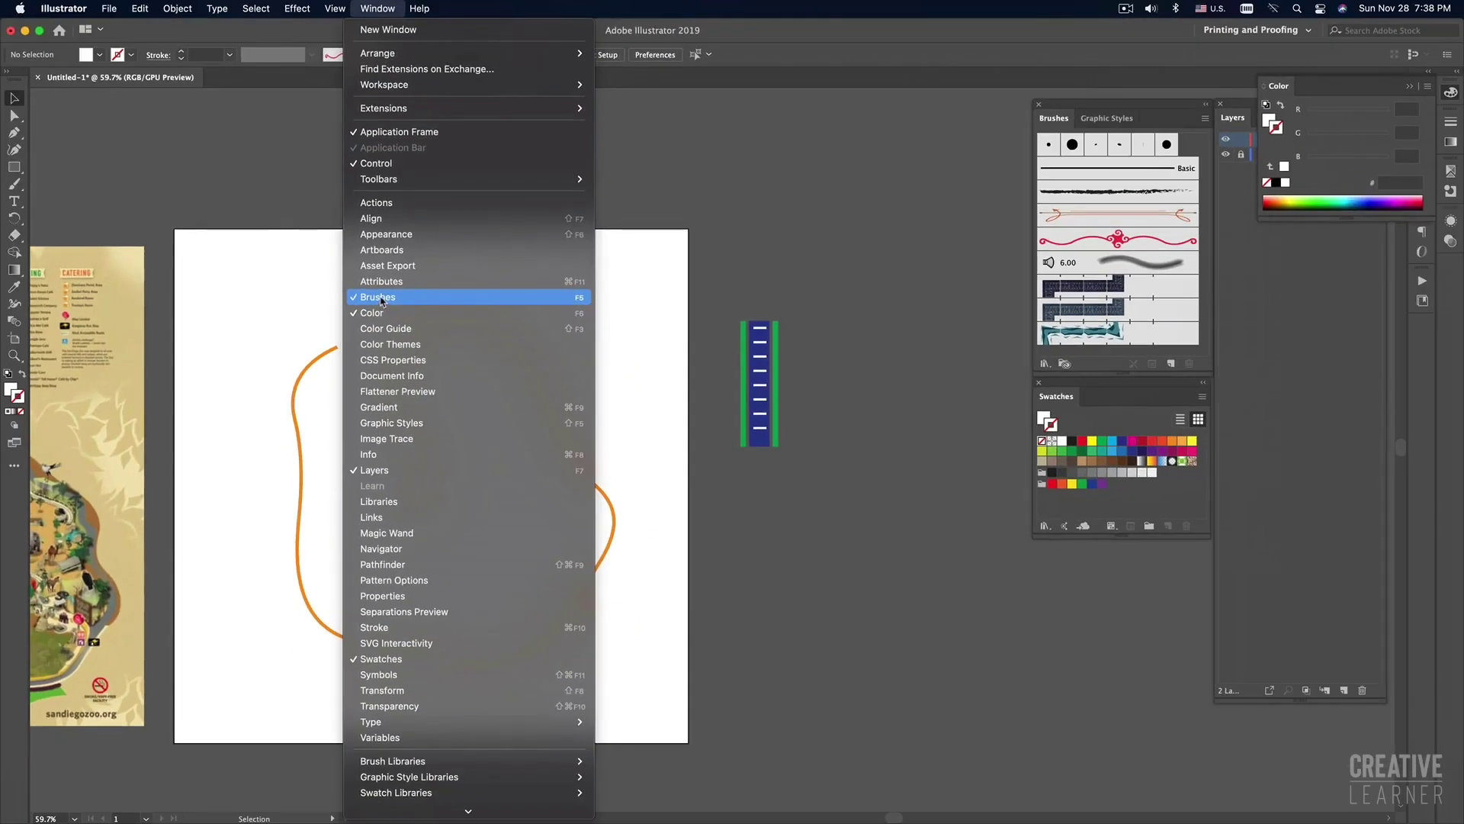
pyautogui.click(1079, 111)
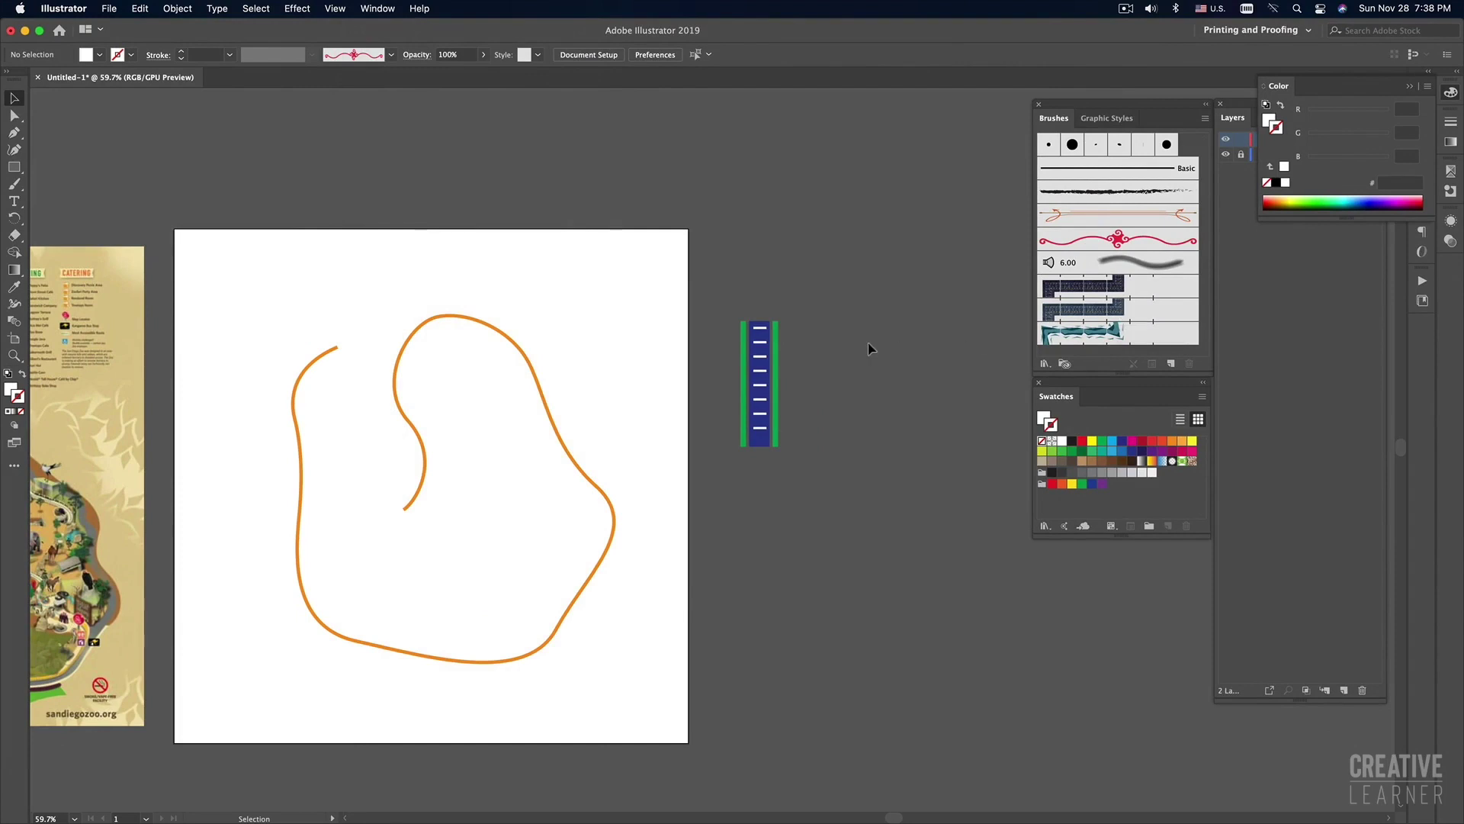
# Shrink the complete road pattern again by about half.
pyautogui.moveTo(752, 305); pyautogui.dragTo(810, 492)
pyautogui.moveTo(759, 448); pyautogui.dragTo(760, 416)
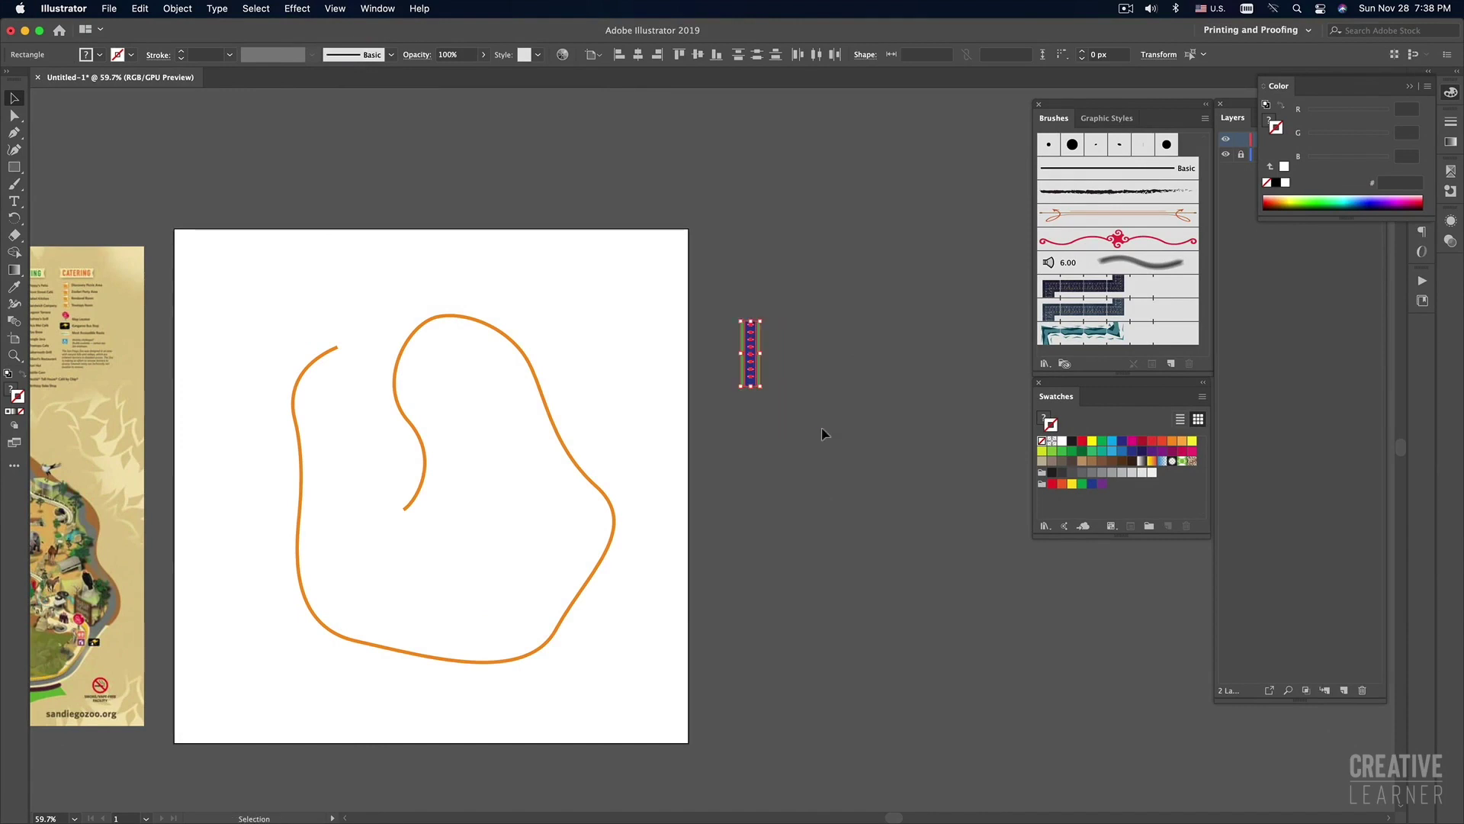
pyautogui.click(822, 429)
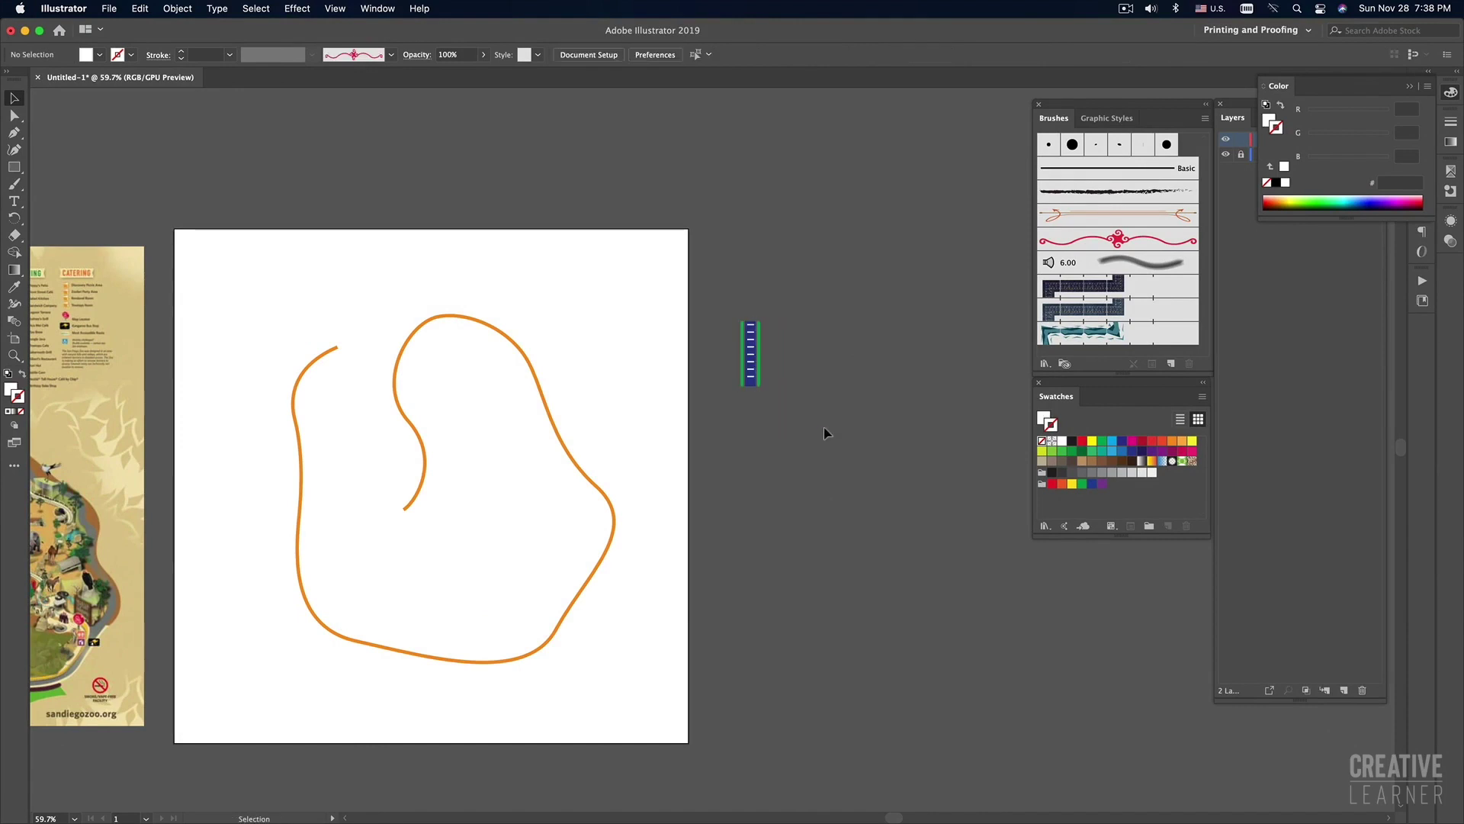
# Draw a short curved branch off the upper inner bend of the path, matching the main path's orange 5 pt stroke.
pyautogui.moveTo(697, 414); pyautogui.dragTo(744, 416)
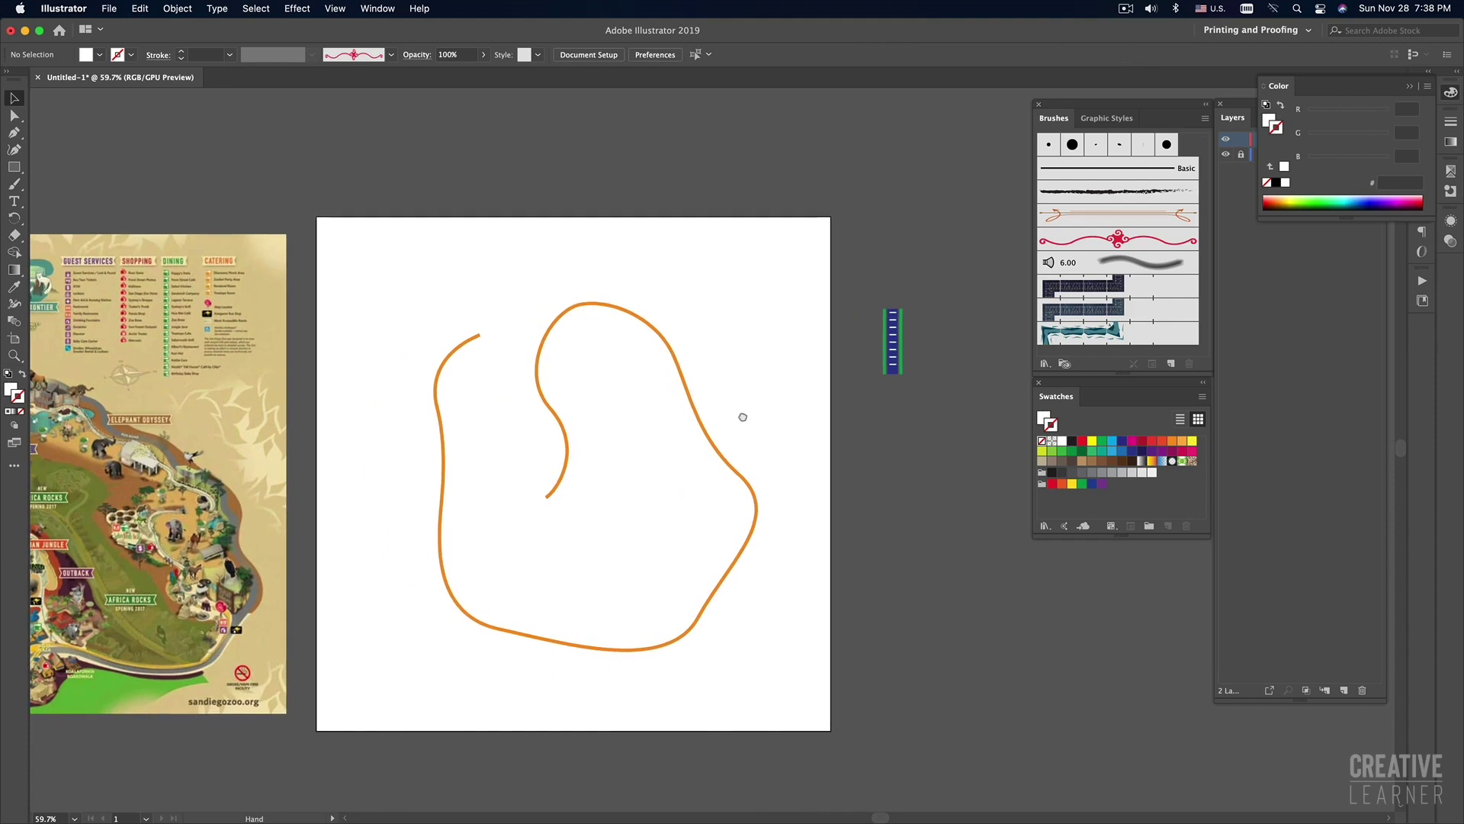
pyautogui.press('p')
pyautogui.moveTo(550, 408); pyautogui.dragTo(624, 370)
pyautogui.press('i')
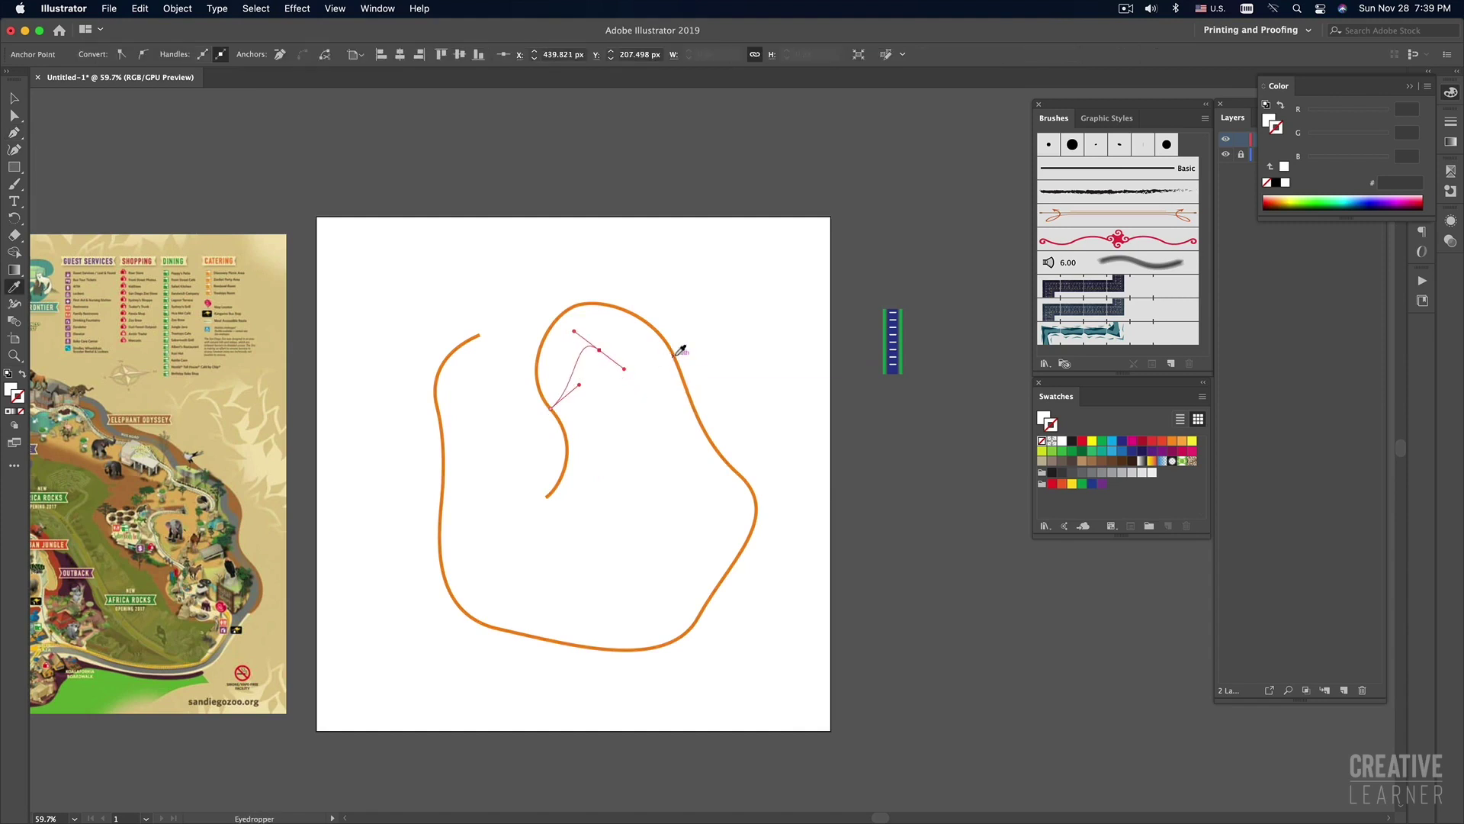
pyautogui.click(672, 348)
pyautogui.press('v')
pyautogui.click(762, 388)
# Draw a second curved branch from the lower edge of the loop, rising and bending into its interior.
pyautogui.press('p')
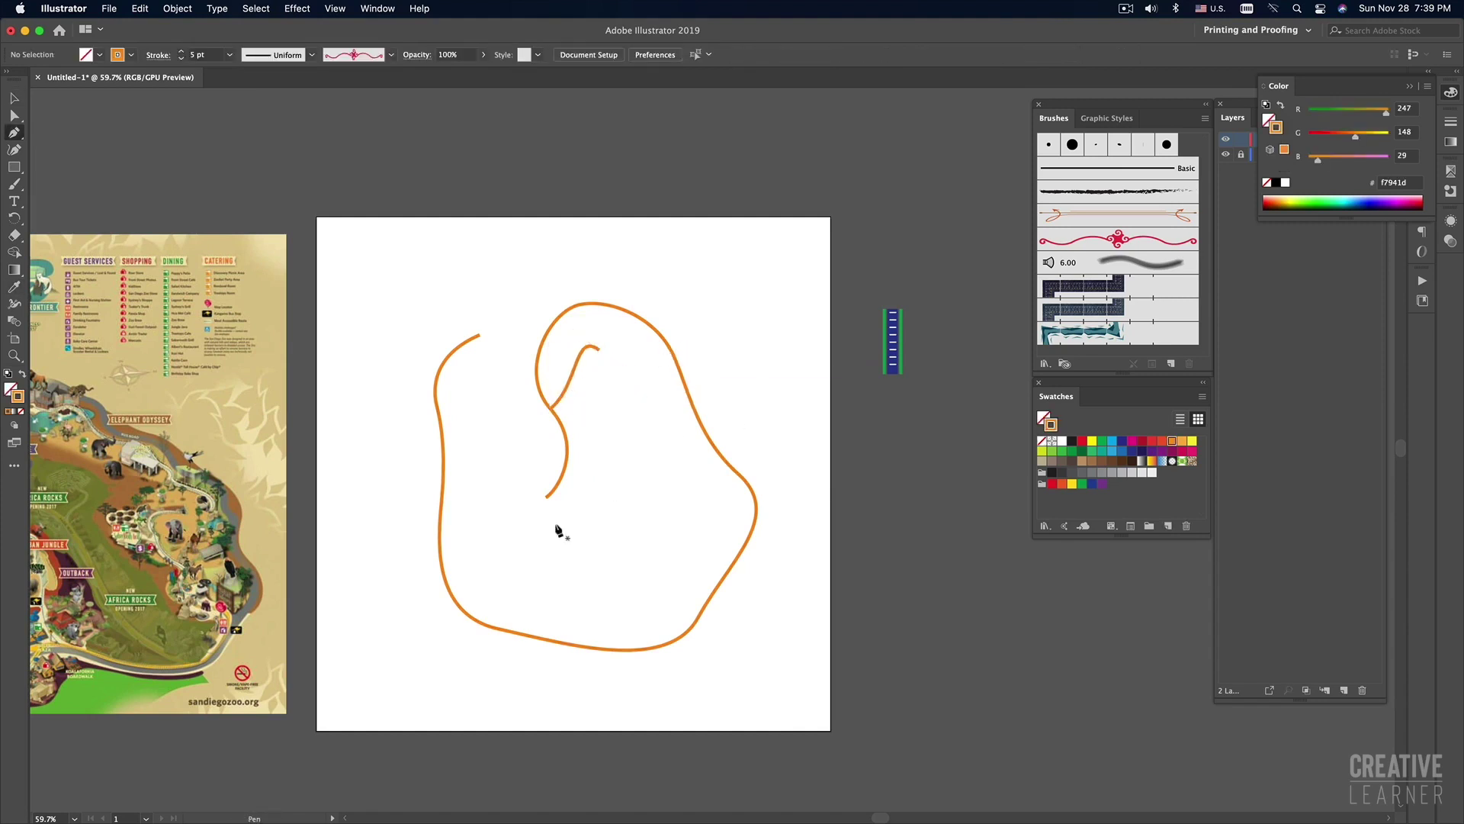
pyautogui.moveTo(506, 630); pyautogui.dragTo(513, 604)
pyautogui.moveTo(488, 546); pyautogui.dragTo(501, 529)
pyautogui.moveTo(597, 517); pyautogui.dragTo(611, 574)
pyautogui.keyDown('super'); pyautogui.click(810, 565); pyautogui.keyUp('super')
pyautogui.press('v')
pyautogui.moveTo(364, 275); pyautogui.dragTo(837, 692)
pyautogui.press('space')
pyautogui.moveTo(767, 601); pyautogui.dragTo(831, 724)
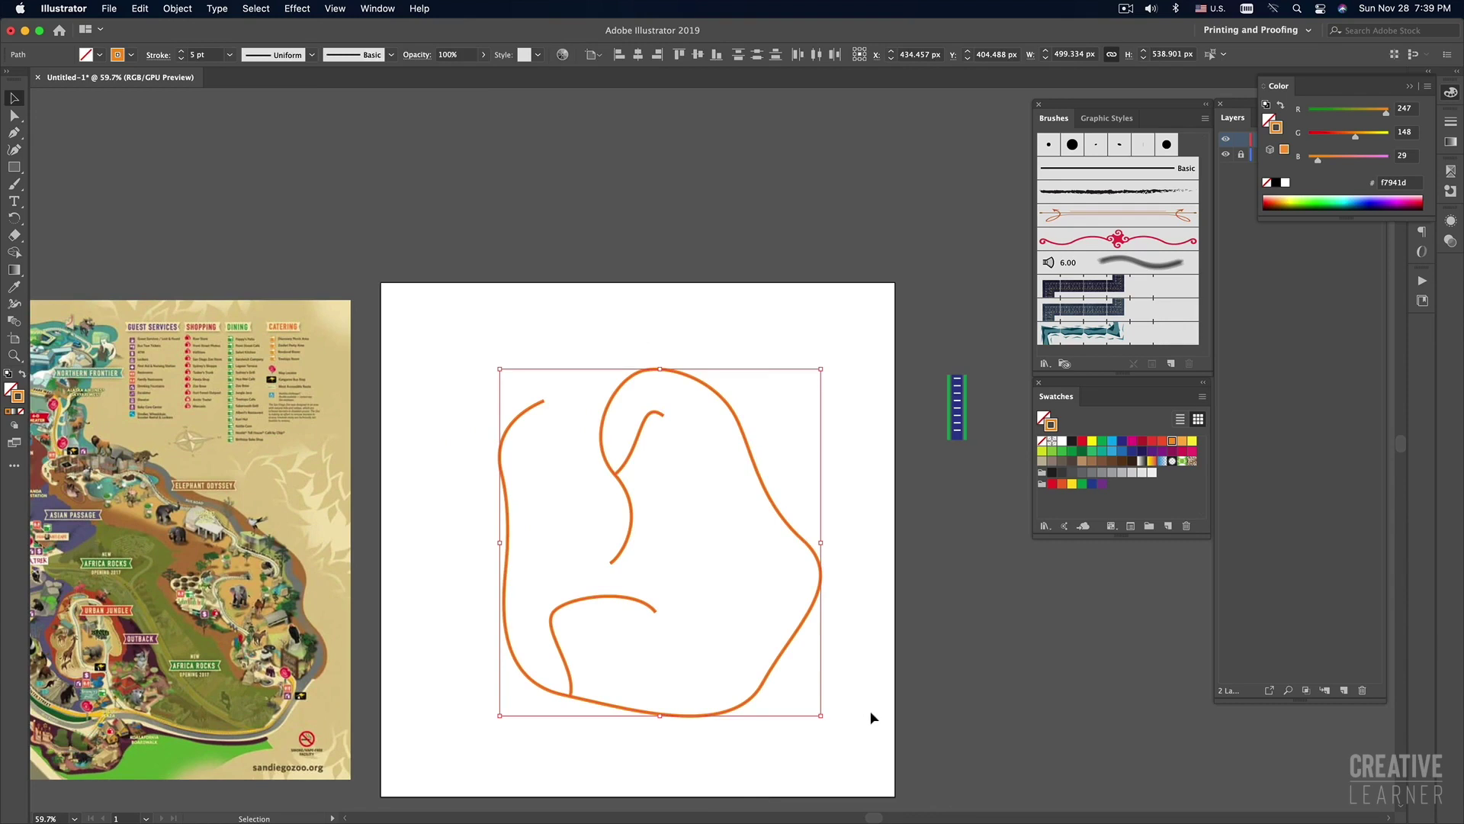
pyautogui.hscroll(3, 855, 545)
pyautogui.click(857, 537)
pyautogui.moveTo(786, 325); pyautogui.dragTo(946, 448)
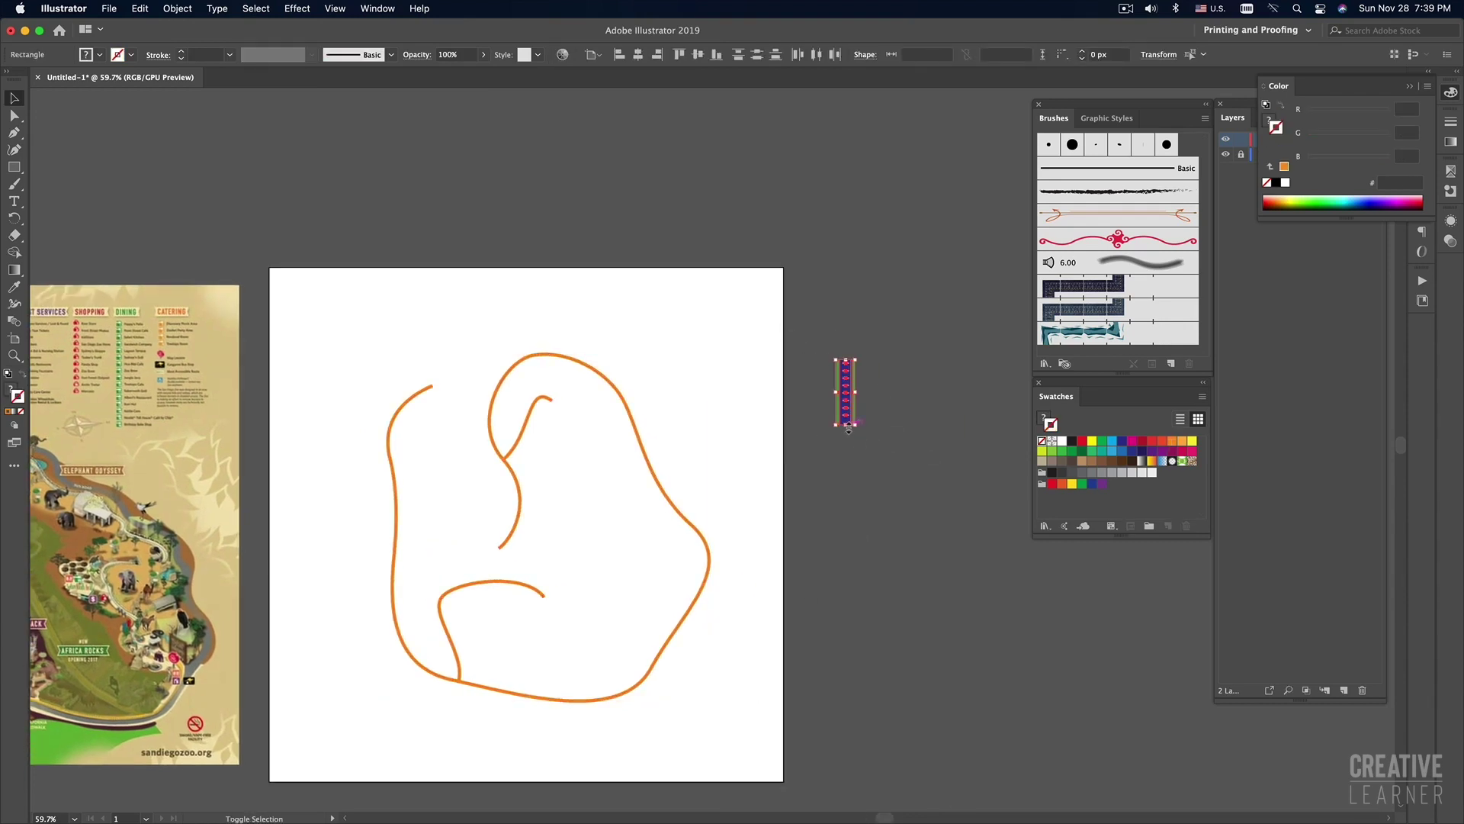
pyautogui.click(937, 454)
pyautogui.moveTo(816, 348); pyautogui.dragTo(904, 489)
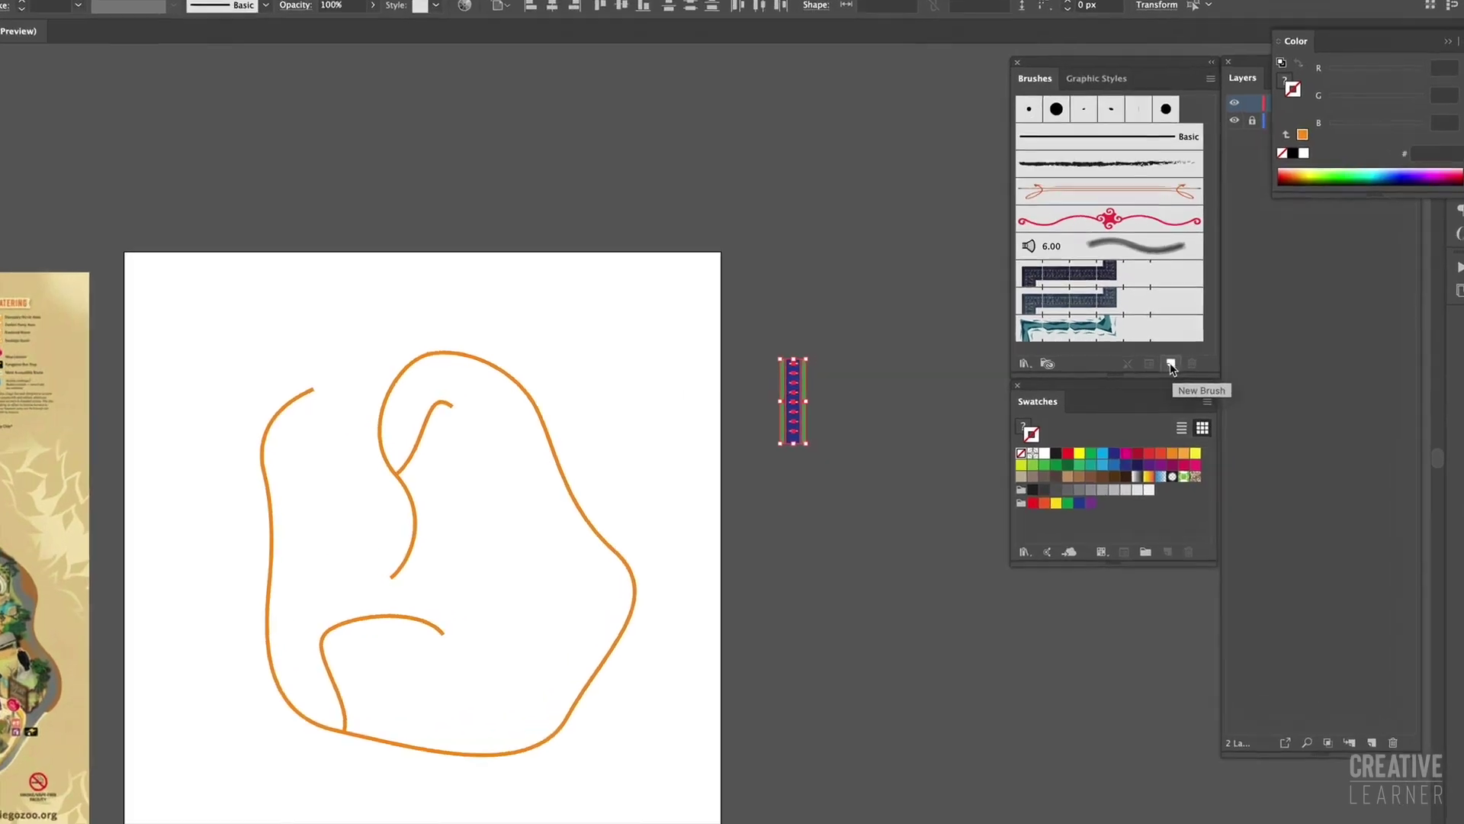
pyautogui.click(1171, 363)
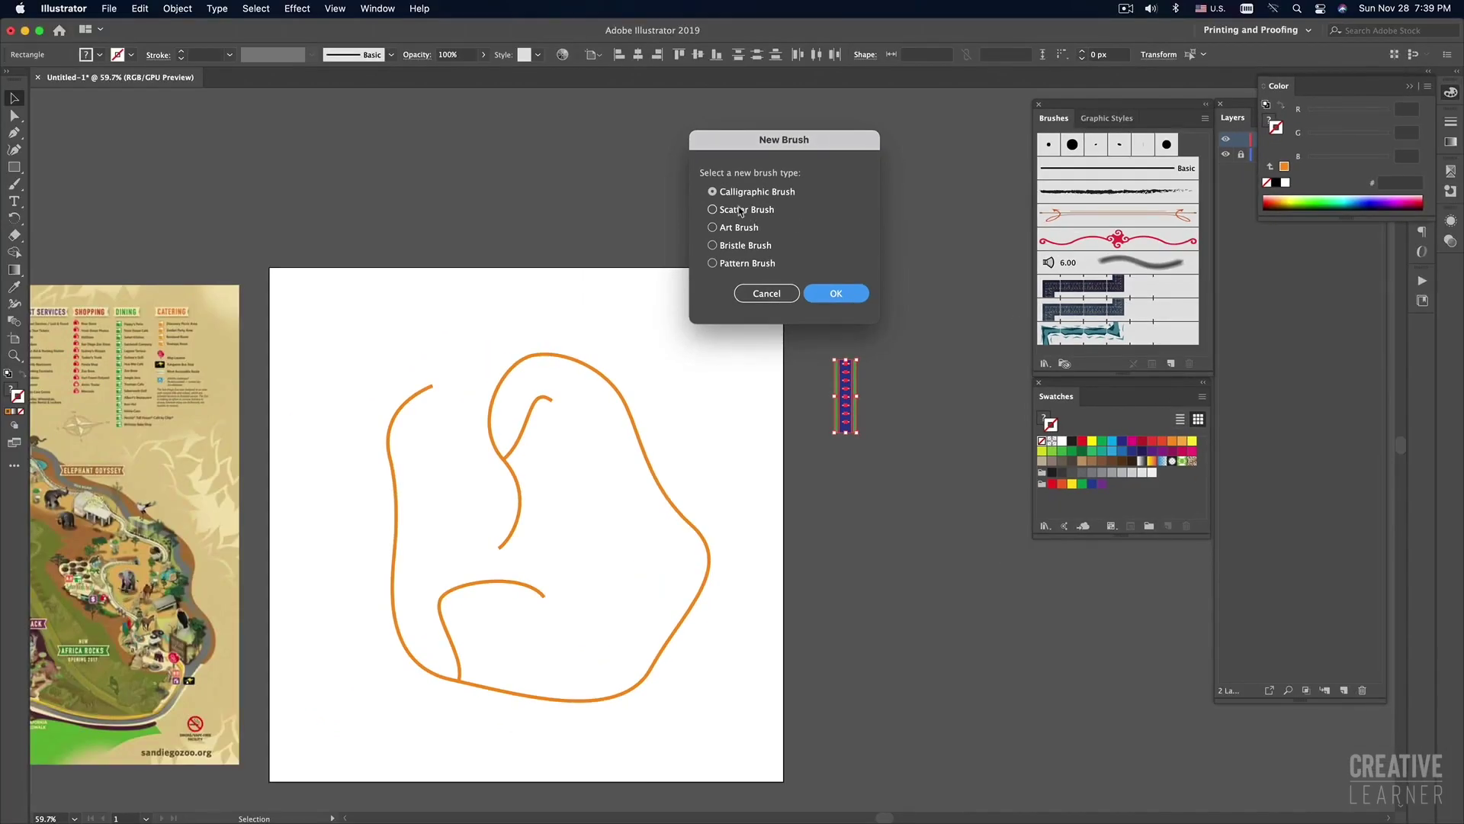
pyautogui.moveTo(749, 145); pyautogui.dragTo(708, 145)
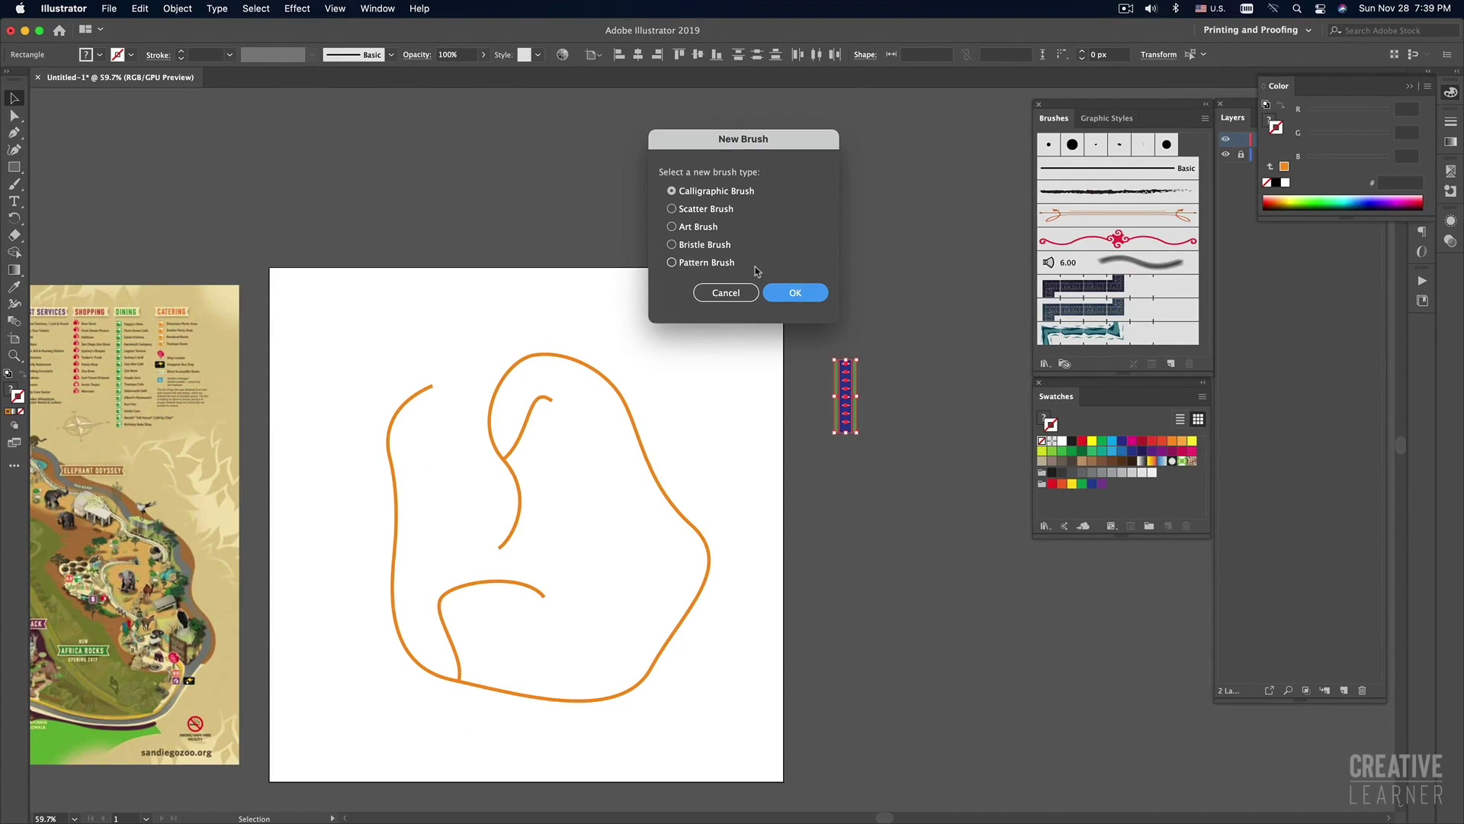
pyautogui.click(728, 298)
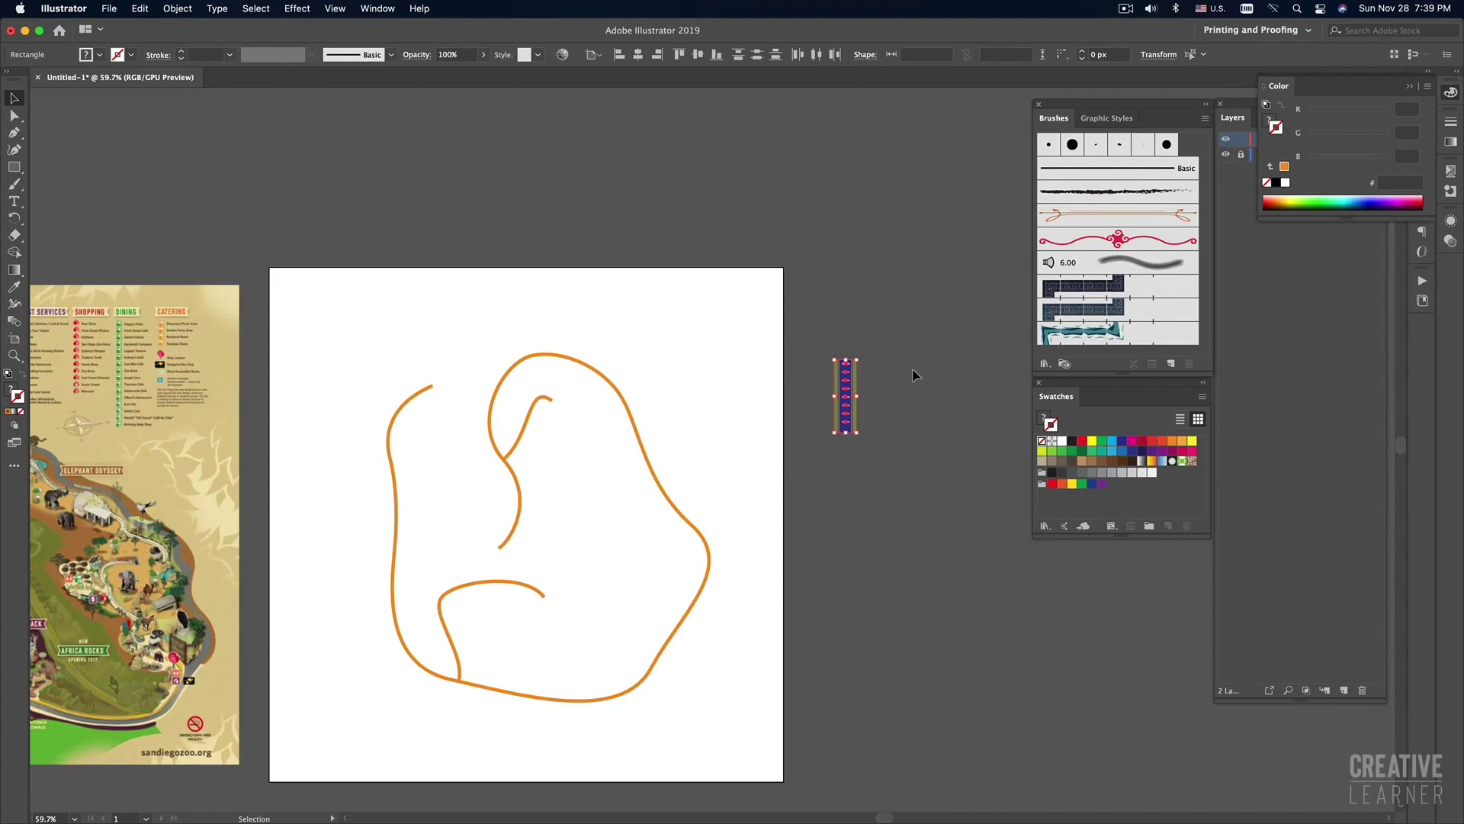
# Select the entire striped road pattern beside the artboard and start a new Art Brush from it.
pyautogui.moveTo(811, 335); pyautogui.dragTo(954, 522)
pyautogui.moveTo(805, 319); pyautogui.dragTo(927, 478)
pyautogui.click(1172, 366)
pyautogui.moveTo(791, 146); pyautogui.dragTo(752, 146)
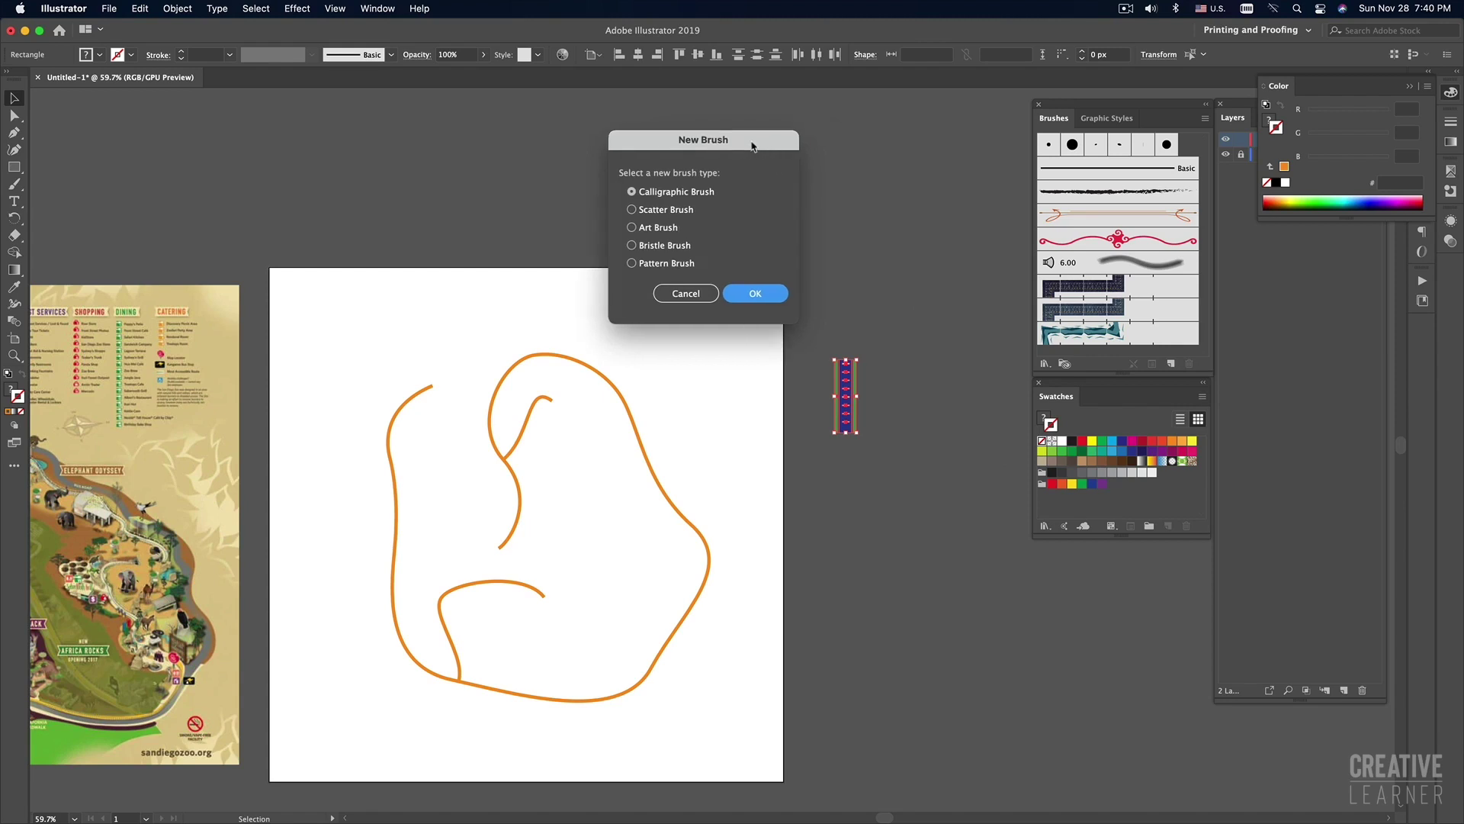
pyautogui.click(632, 228)
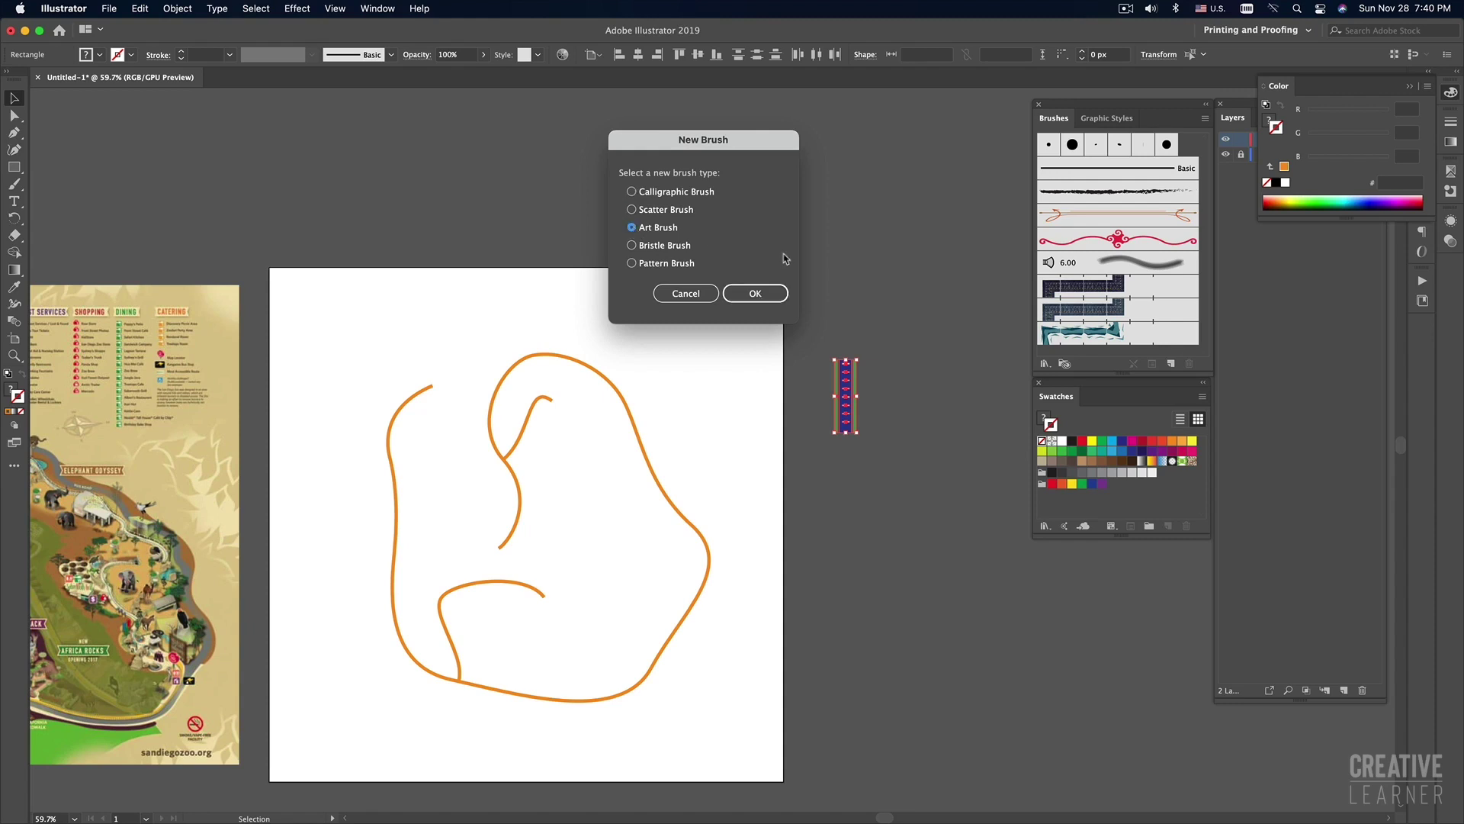
pyautogui.click(755, 293)
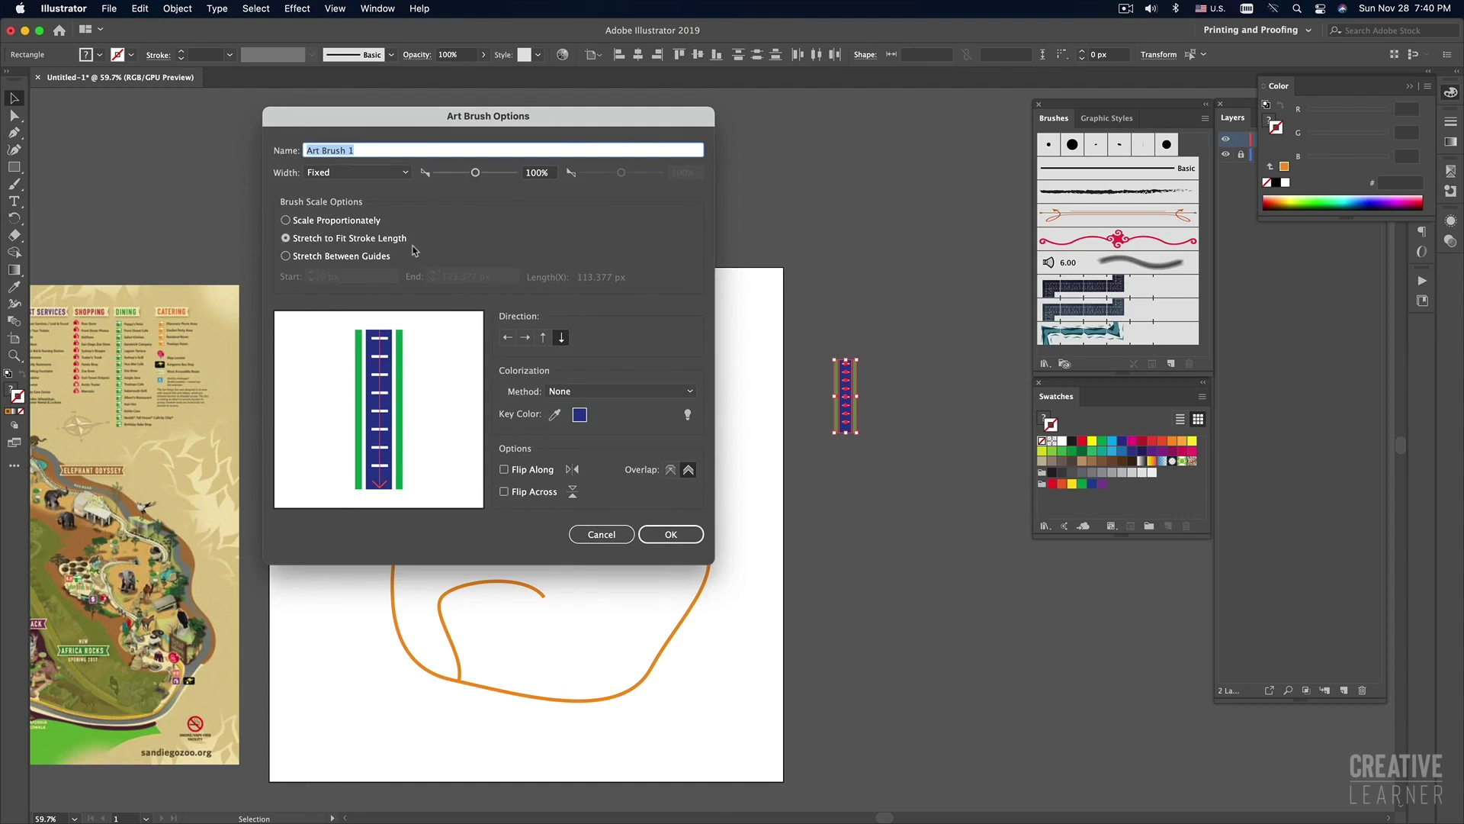
# Name the art brush Road 1, keep its scaling at Stretch to Fit Stroke Length, and create it.
pyautogui.click(286, 220)
pyautogui.click(286, 239)
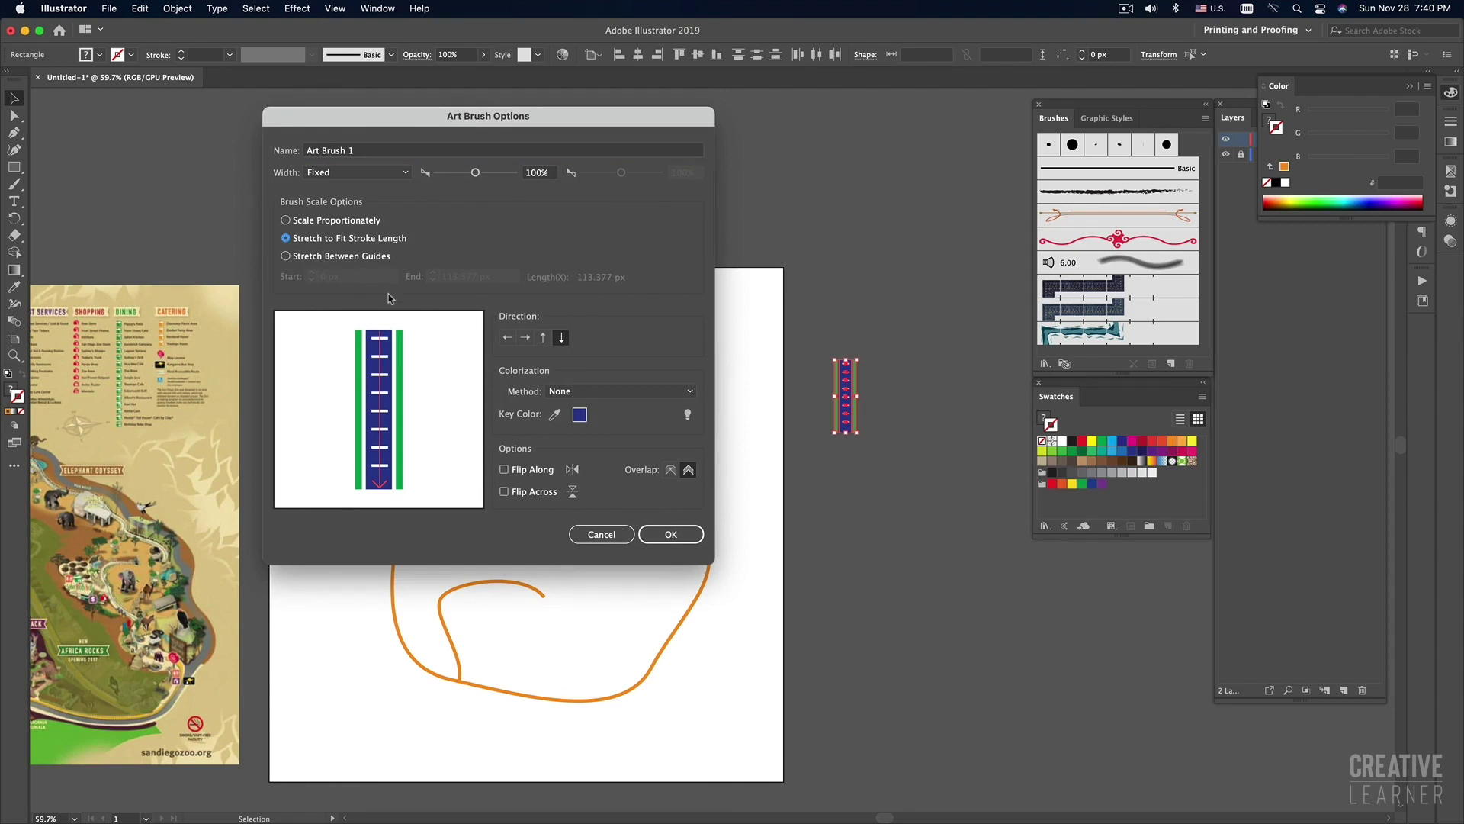
pyautogui.click(368, 153)
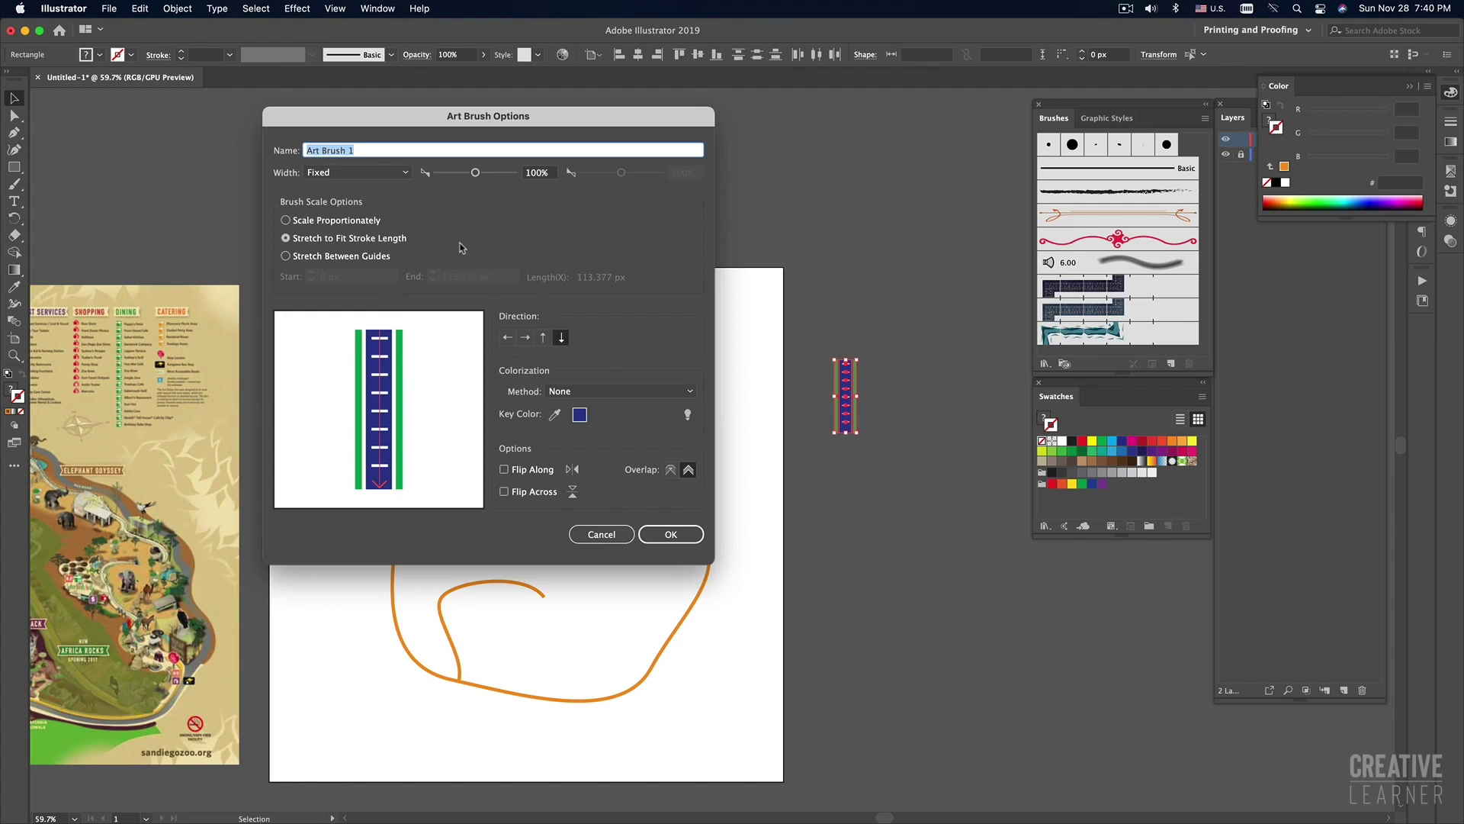
pyautogui.write('Road 1')
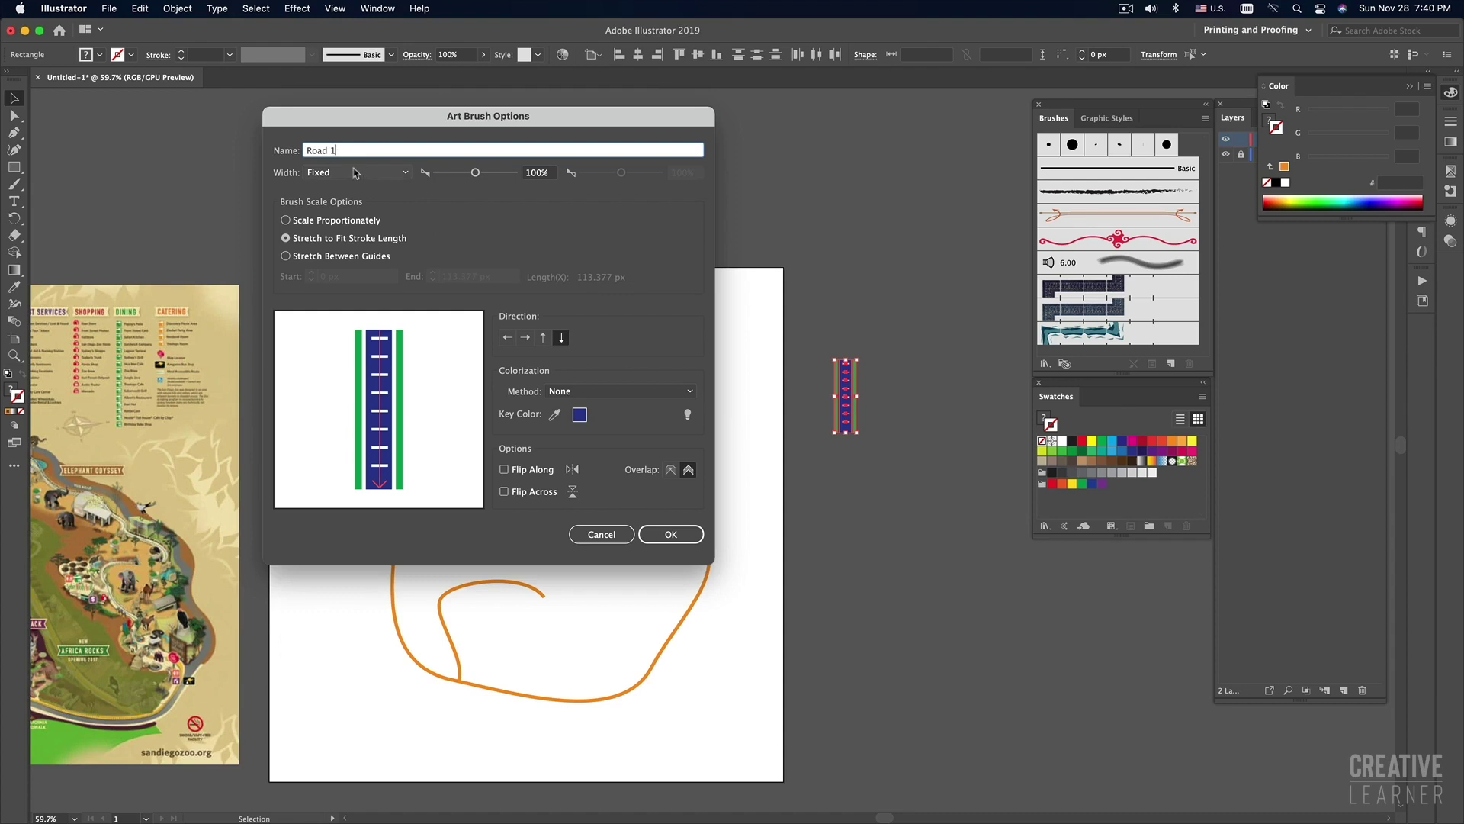
pyautogui.click(671, 536)
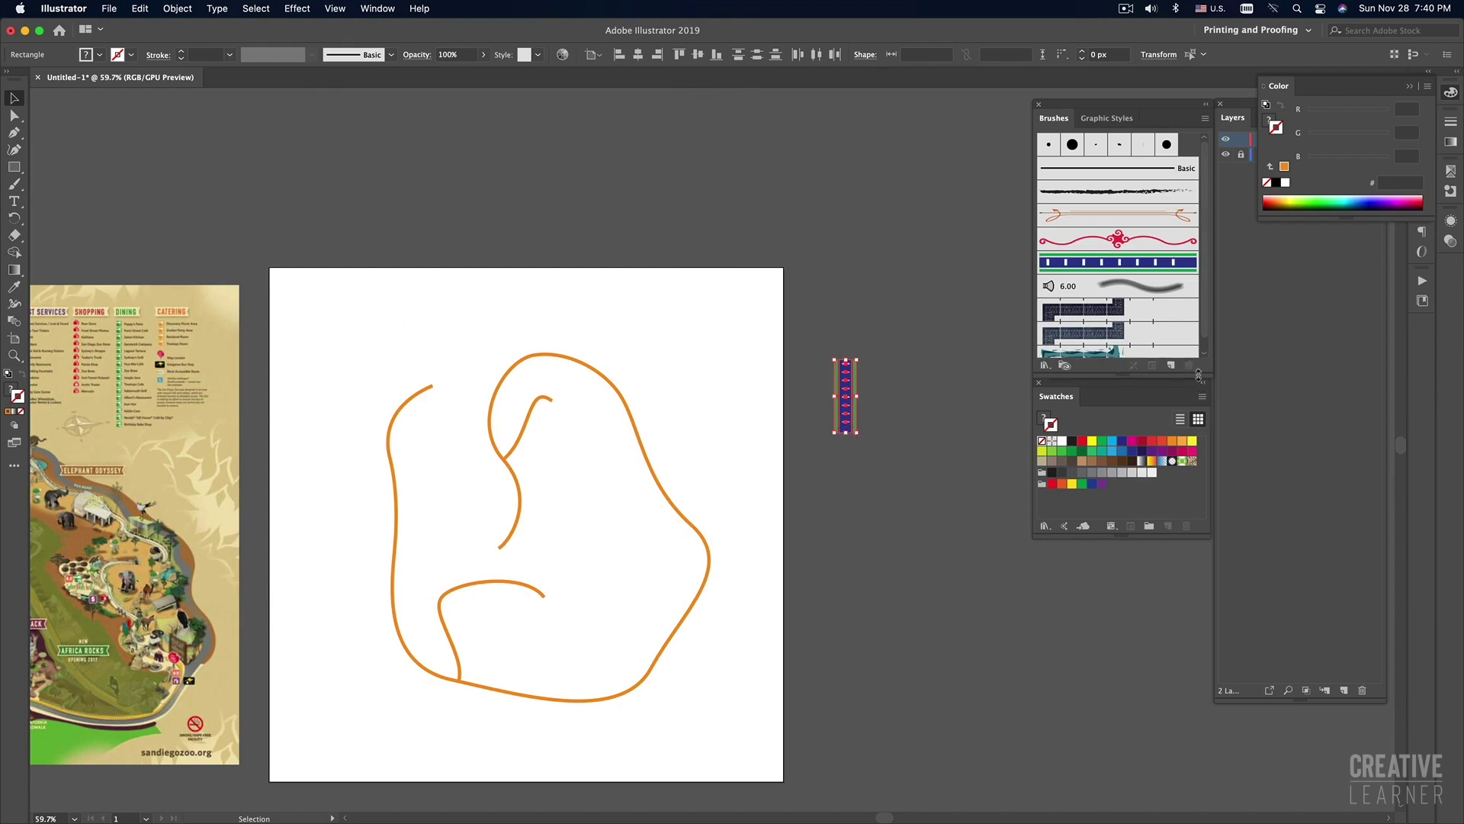
# Move the Swatches panel down, lengthen the Brushes panel above it, and deselect the road pattern.
pyautogui.moveTo(1198, 375); pyautogui.dragTo(1188, 548)
pyautogui.moveTo(1147, 366); pyautogui.dragTo(1154, 505)
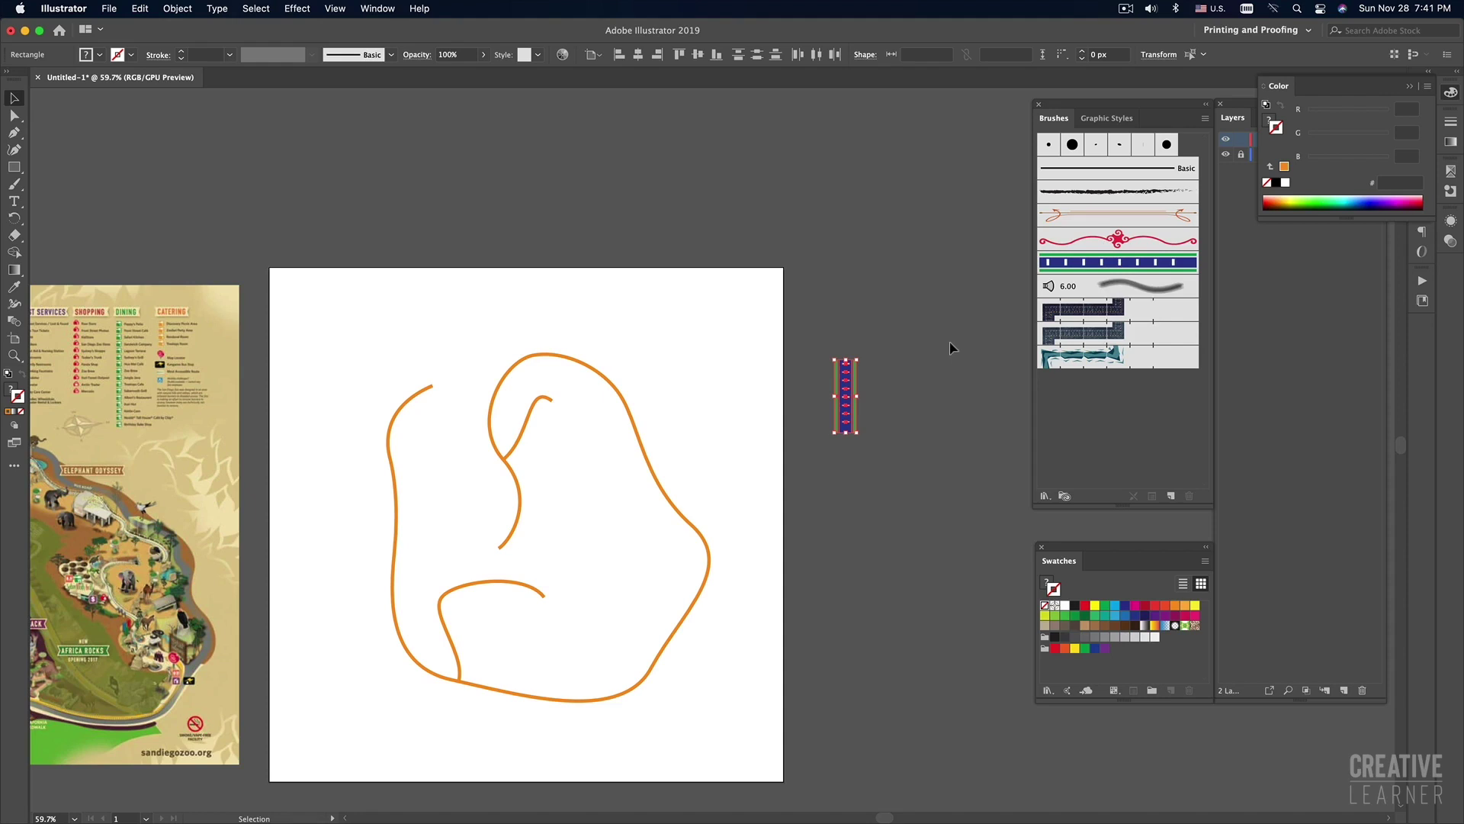
pyautogui.click(903, 469)
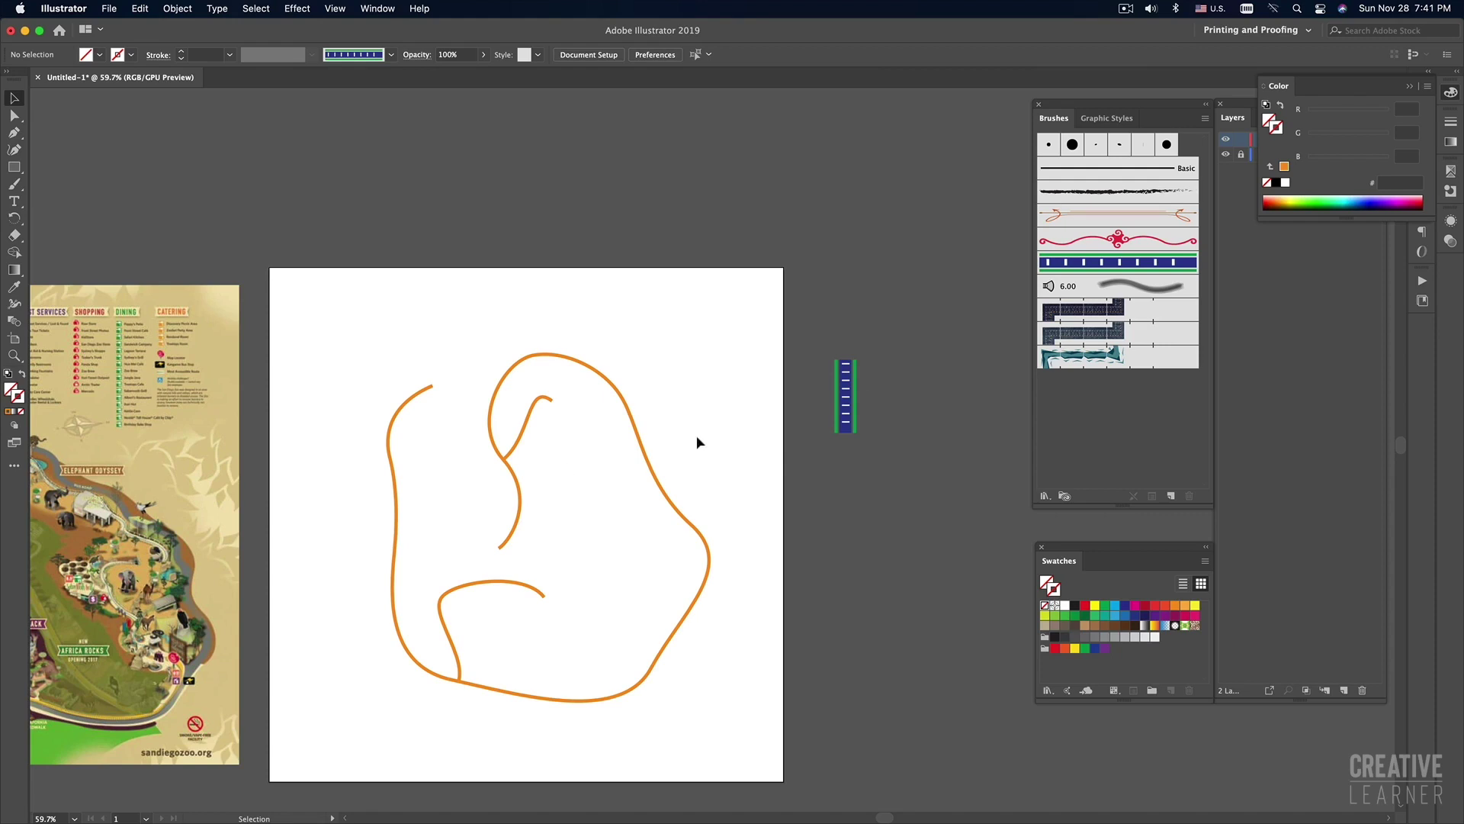
# Apply the Road 1 brush to the main winding path and both of its branches, and deselect them.
pyautogui.moveTo(693, 434); pyautogui.dragTo(736, 394)
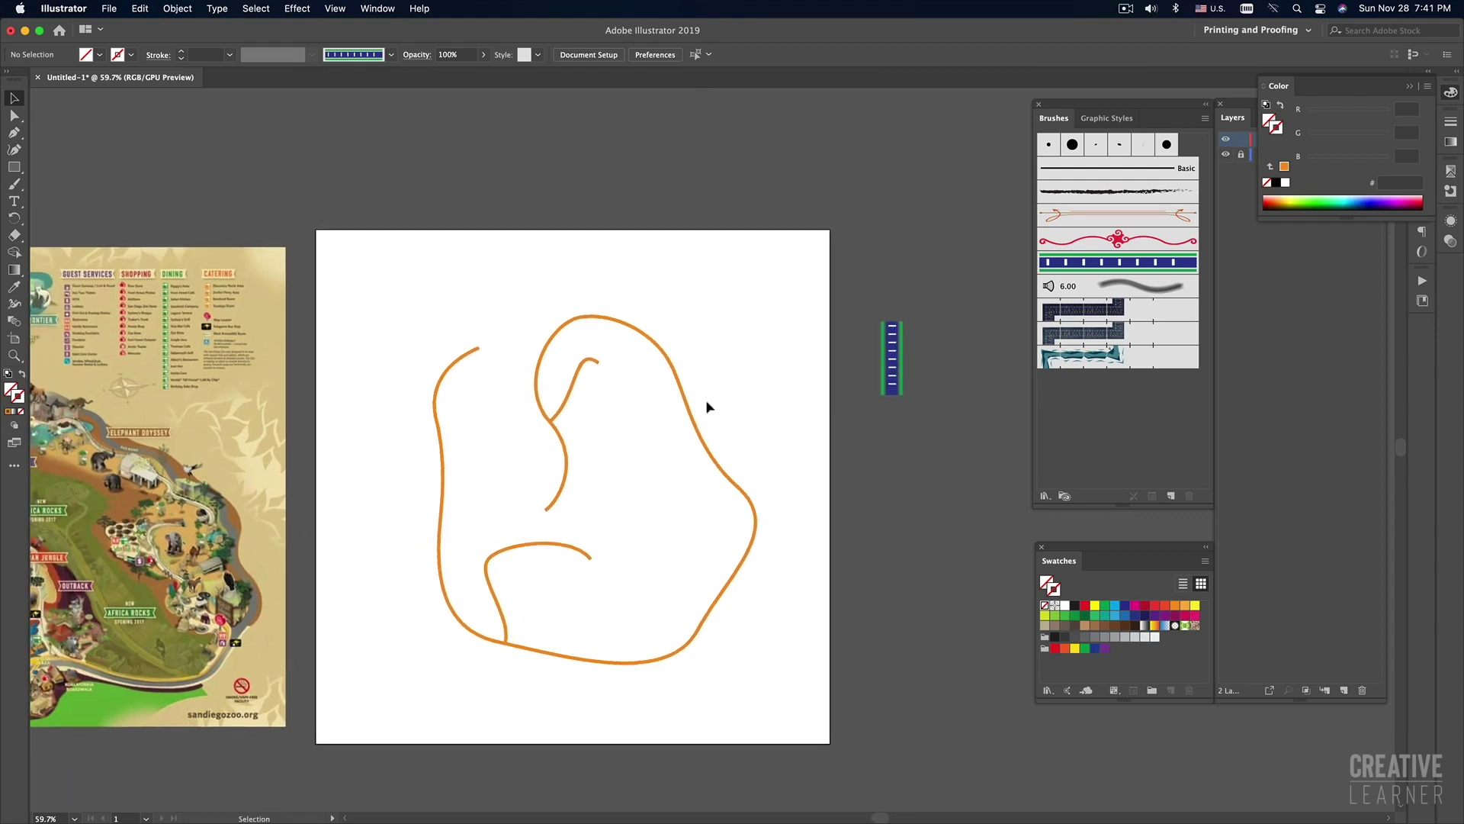
pyautogui.click(572, 391)
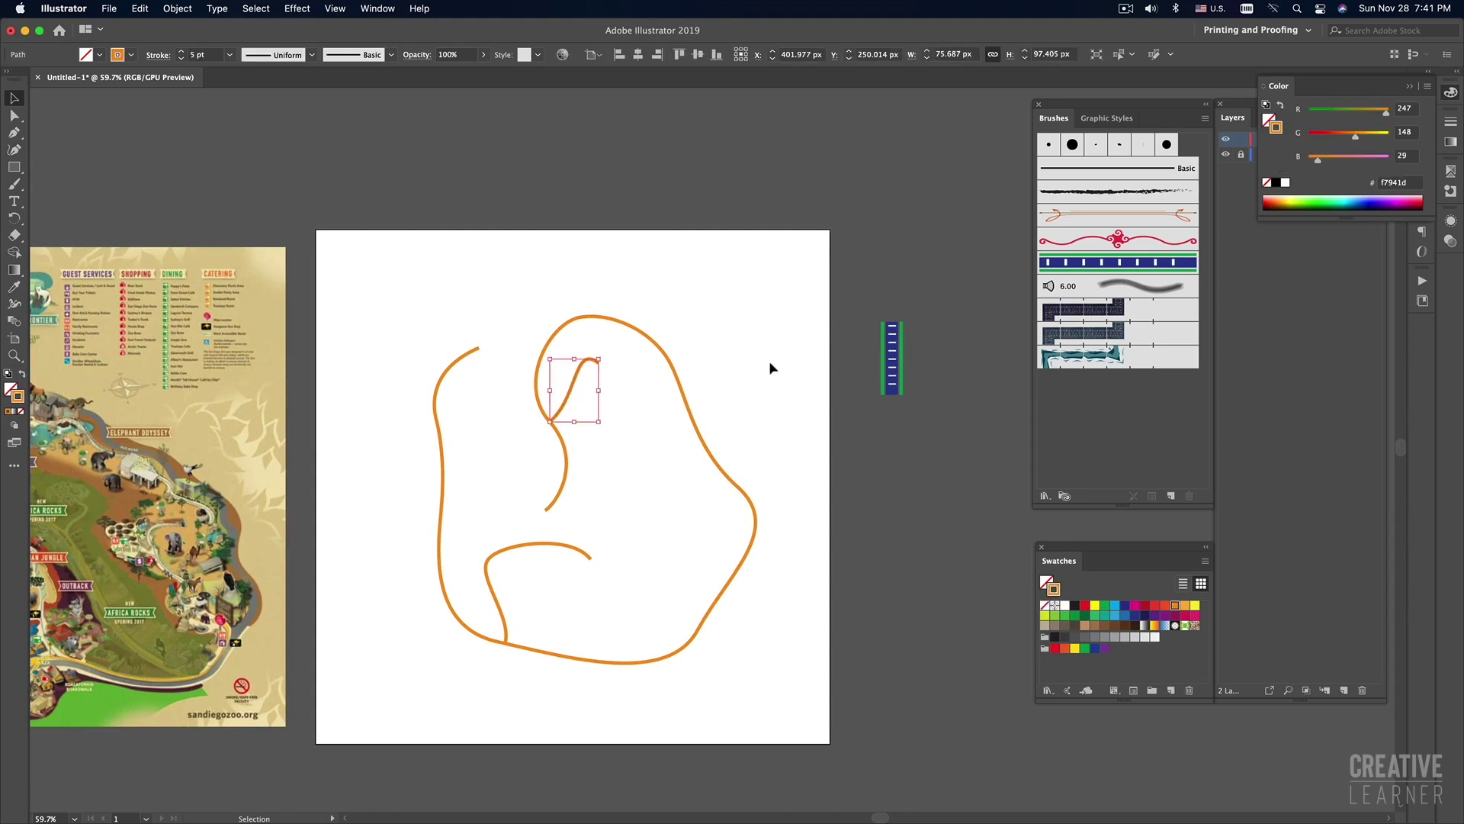
pyautogui.keyDown('shift'); pyautogui.click(653, 341); pyautogui.keyUp('shift')
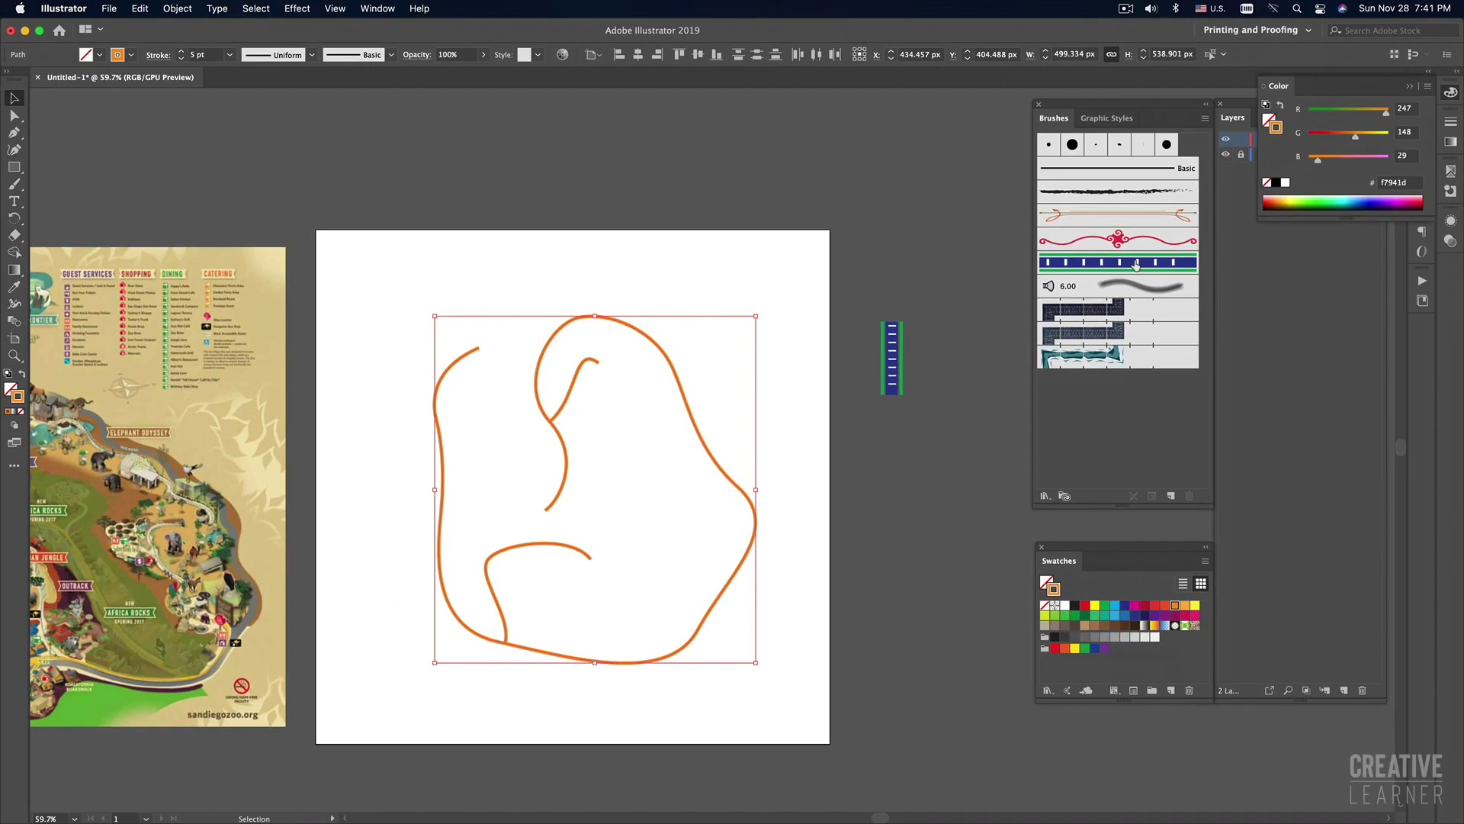
pyautogui.click(1136, 265)
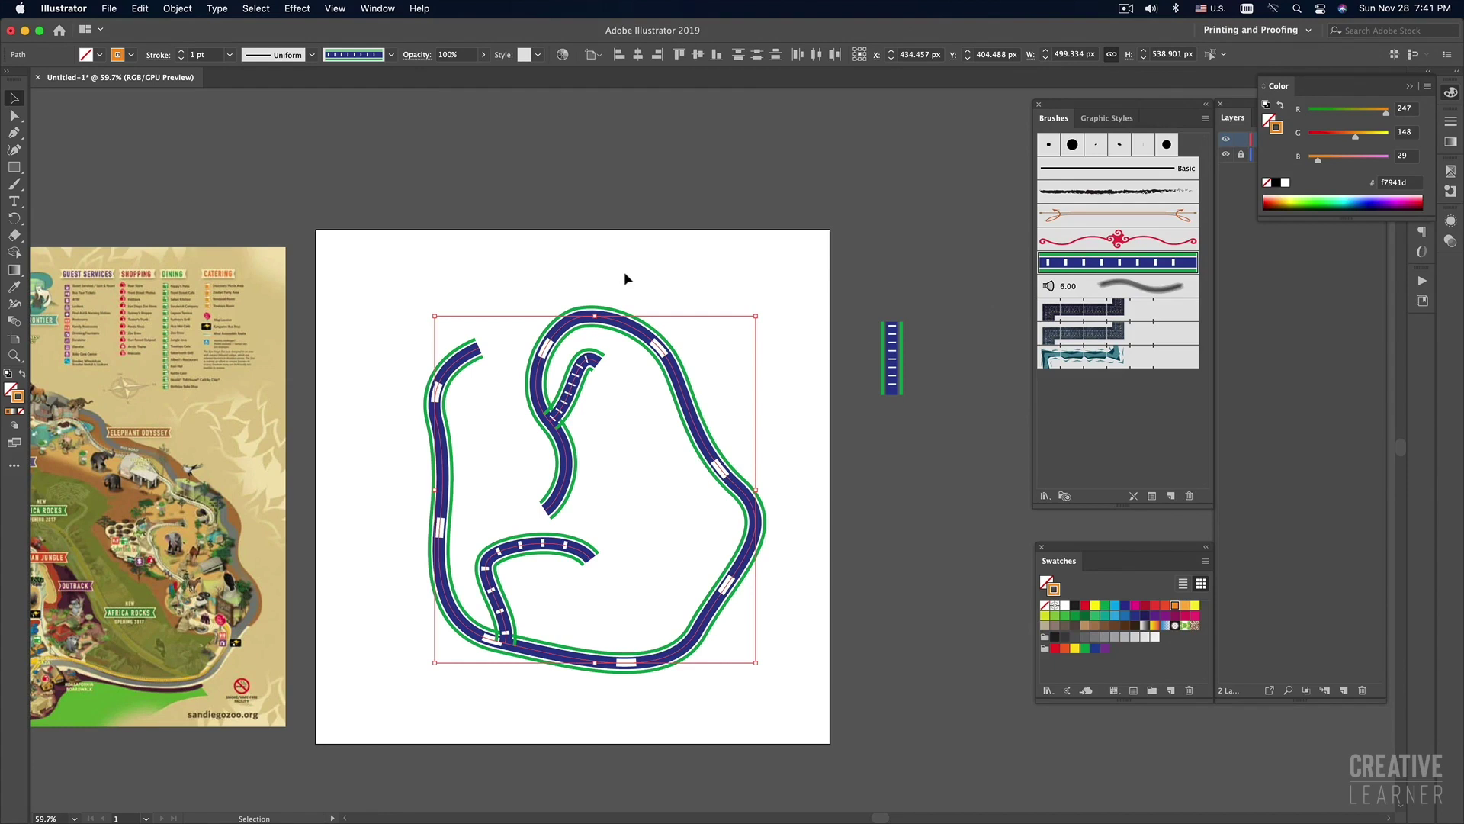
pyautogui.click(746, 371)
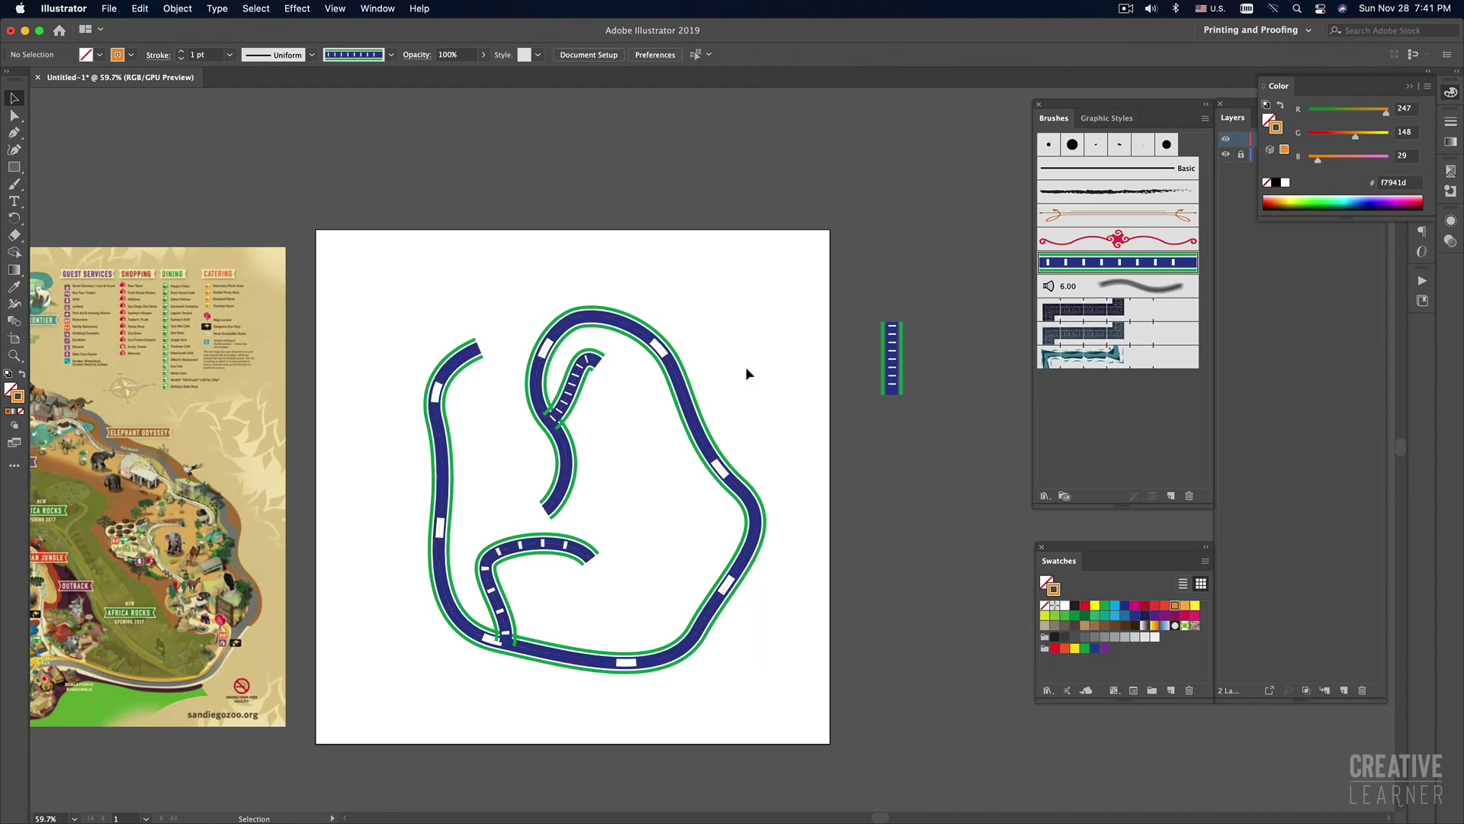
# Examine how the road brush's dashes are spaced along the main path compared with the two shorter branches.
pyautogui.click(703, 423)
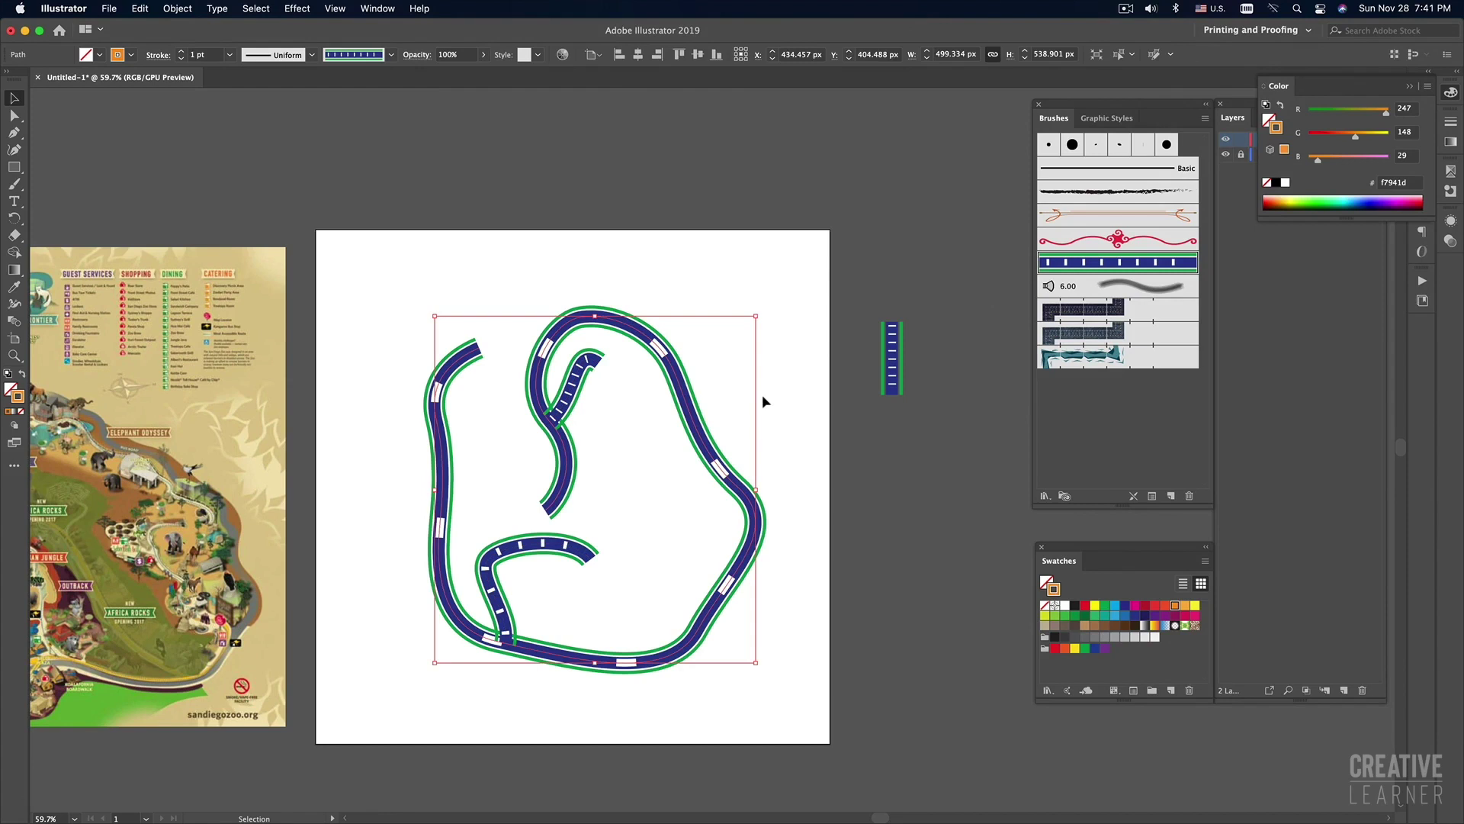
pyautogui.click(797, 416)
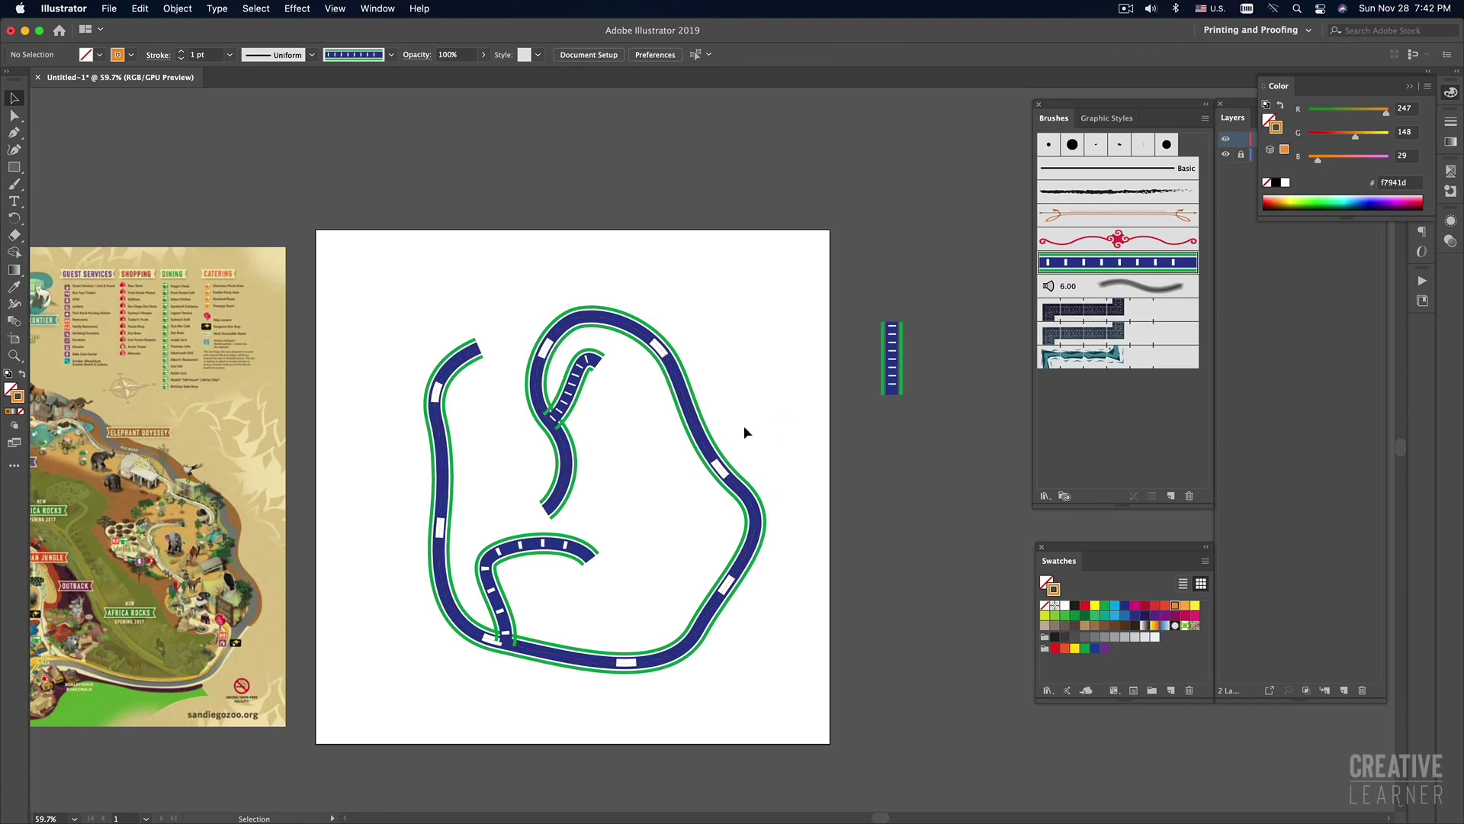
pyautogui.click(691, 430)
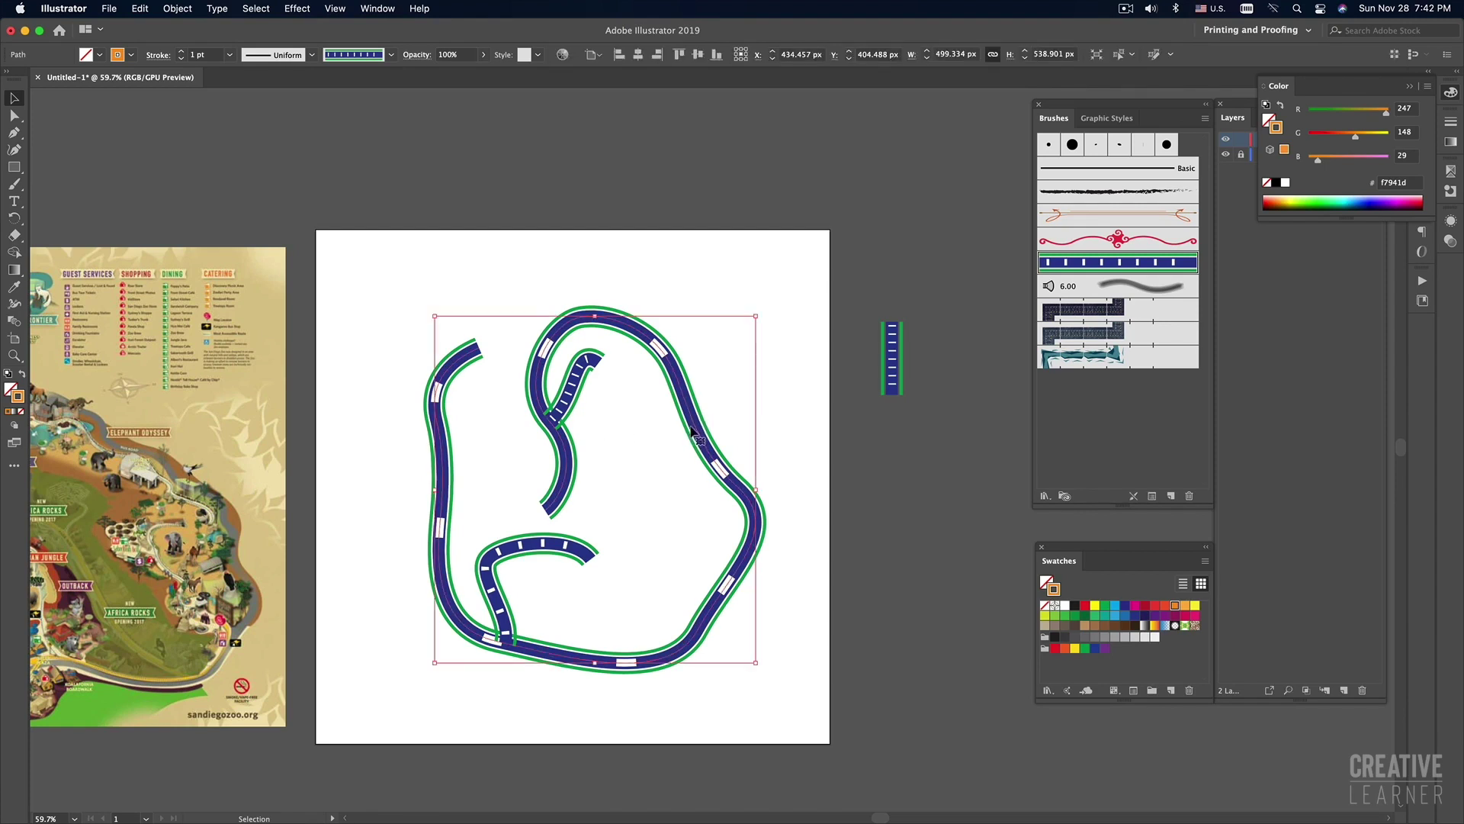
pyautogui.click(772, 404)
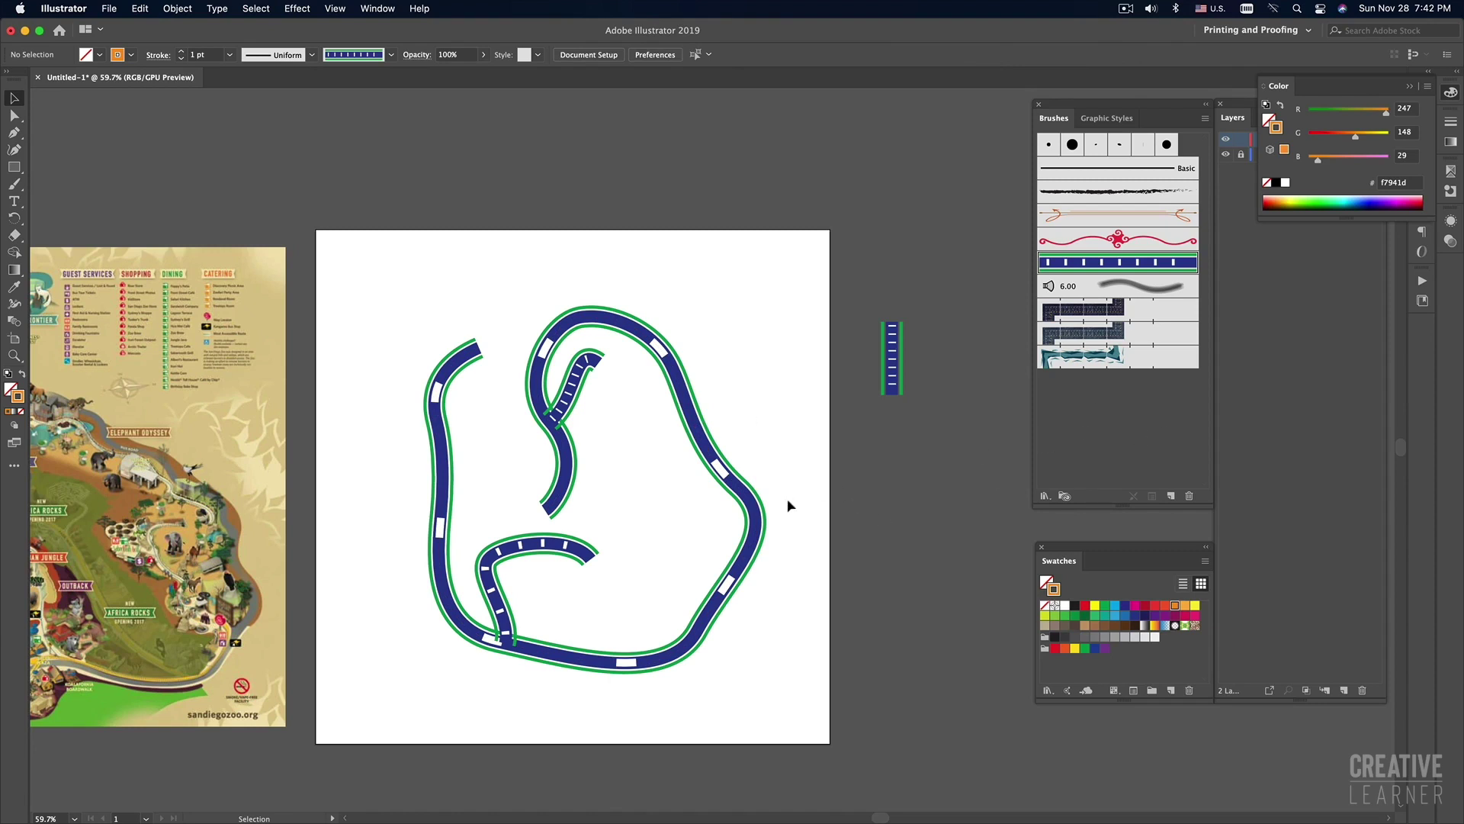
pyautogui.click(721, 467)
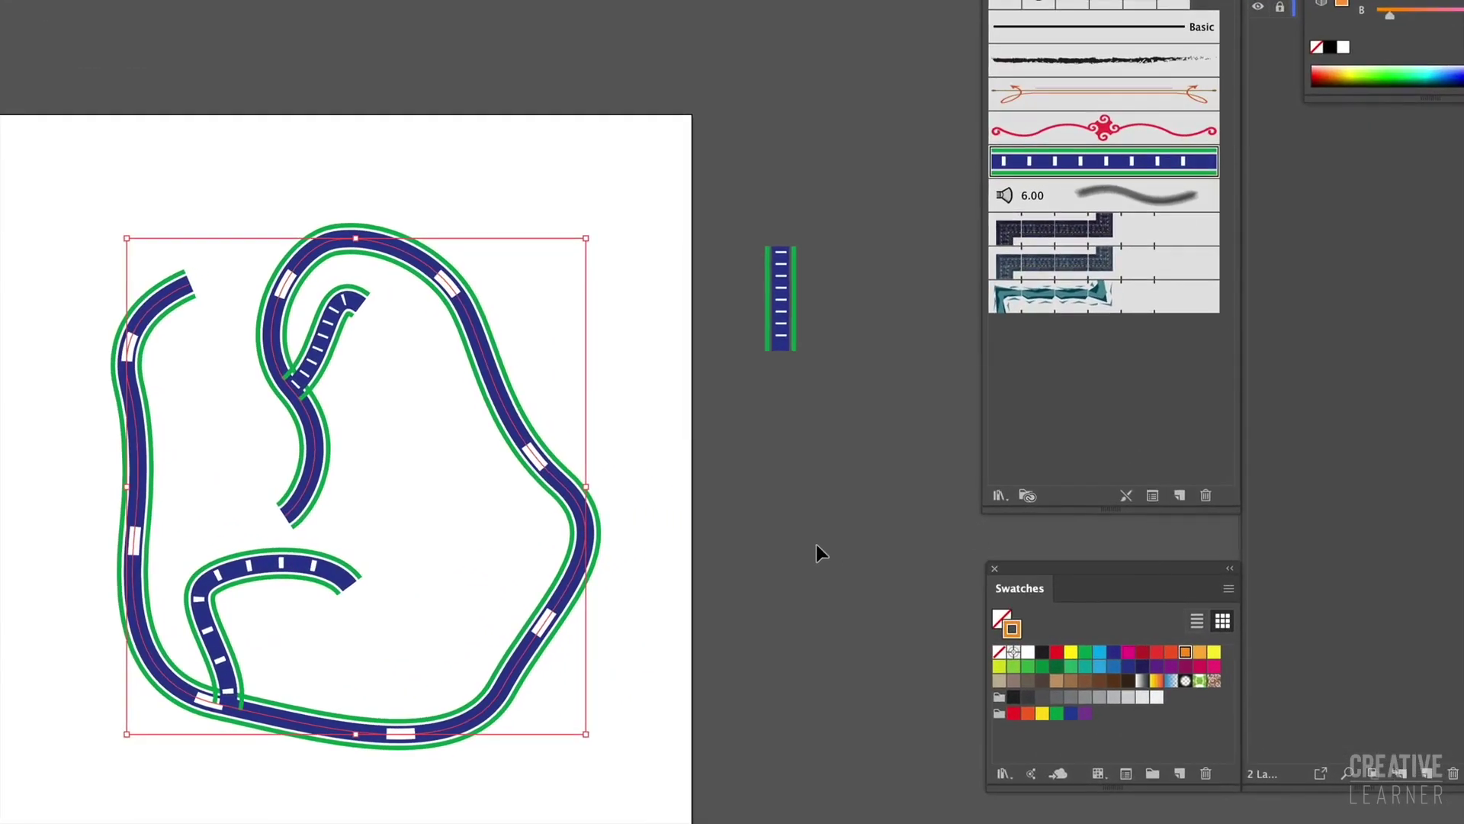
pyautogui.click(815, 543)
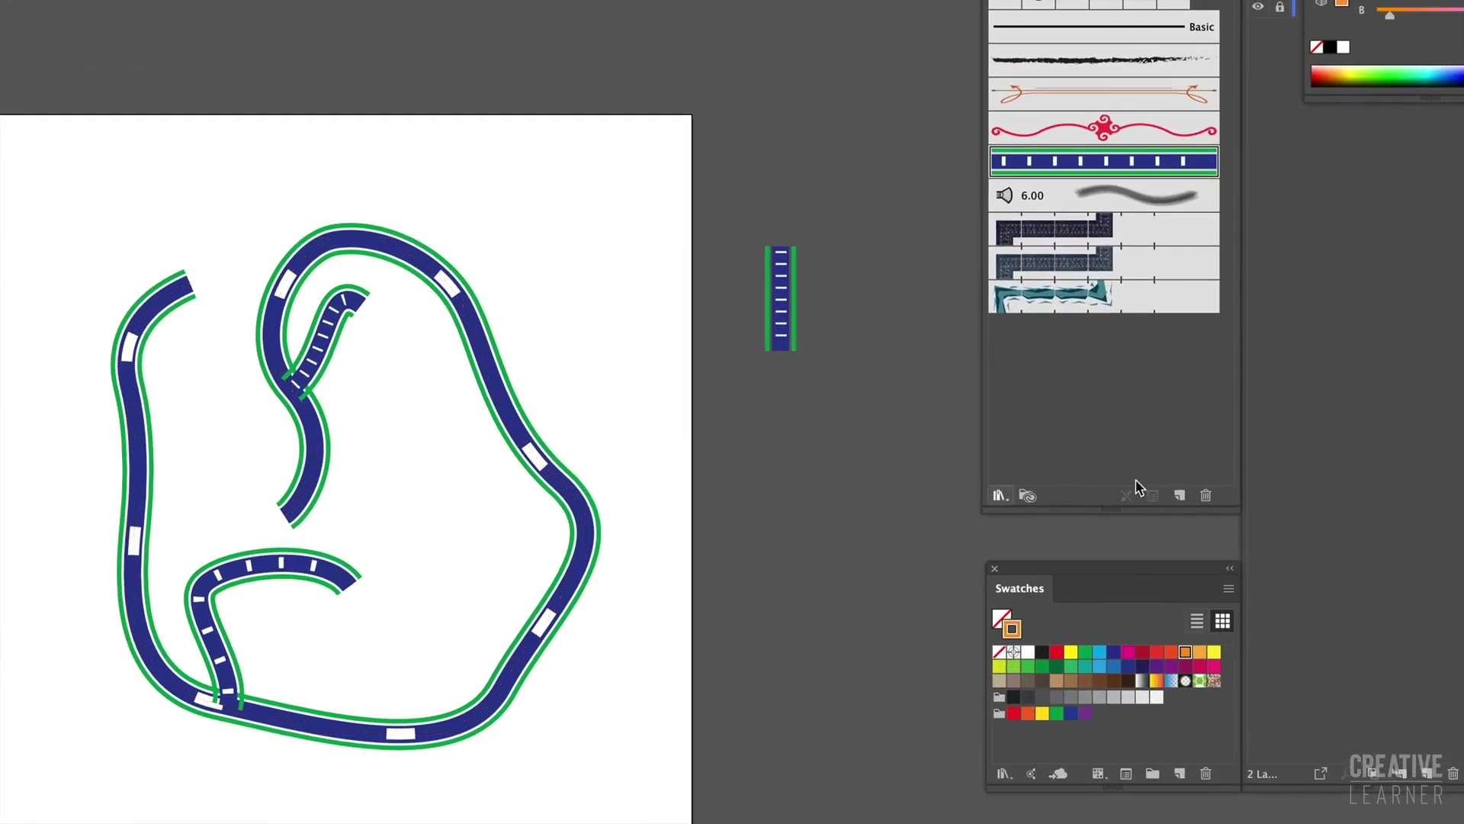
# Enable Flip Across in the main path's art brush stroke options, keeping Flip Along off and the colorization method None.
pyautogui.click(540, 492)
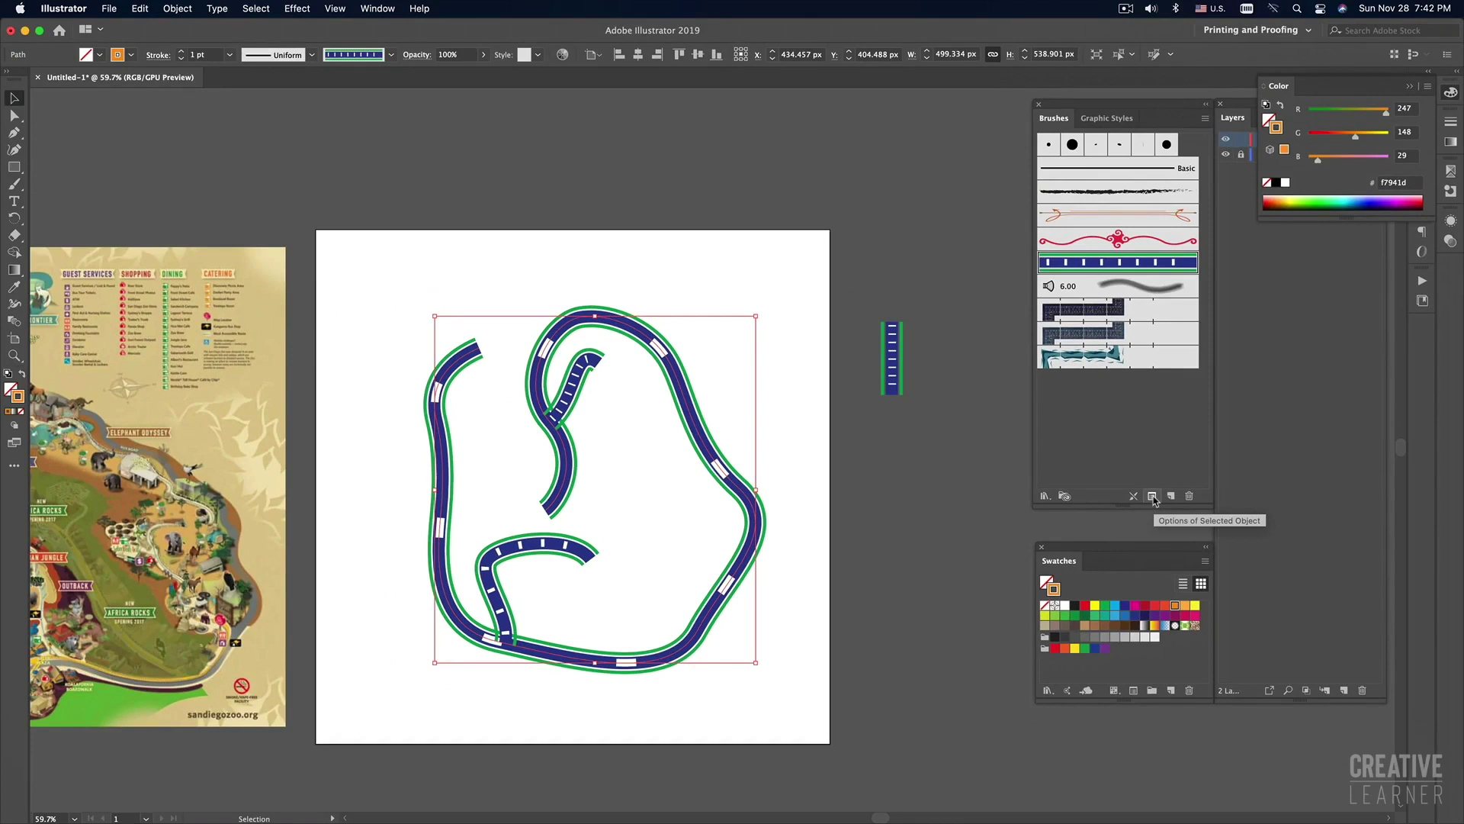
pyautogui.click(1153, 496)
pyautogui.moveTo(875, 197); pyautogui.dragTo(875, 122)
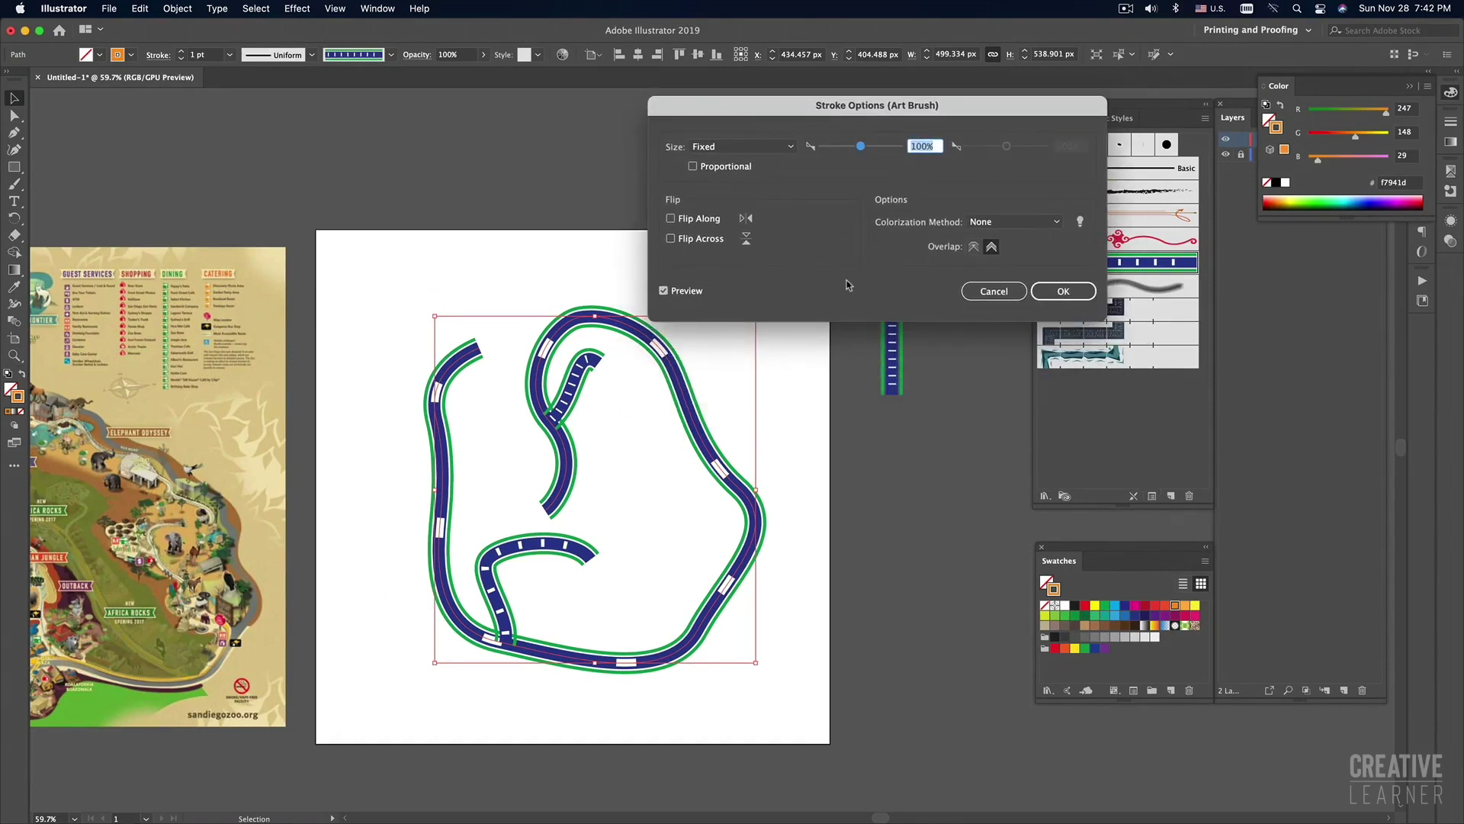
pyautogui.click(671, 219)
pyautogui.click(671, 239)
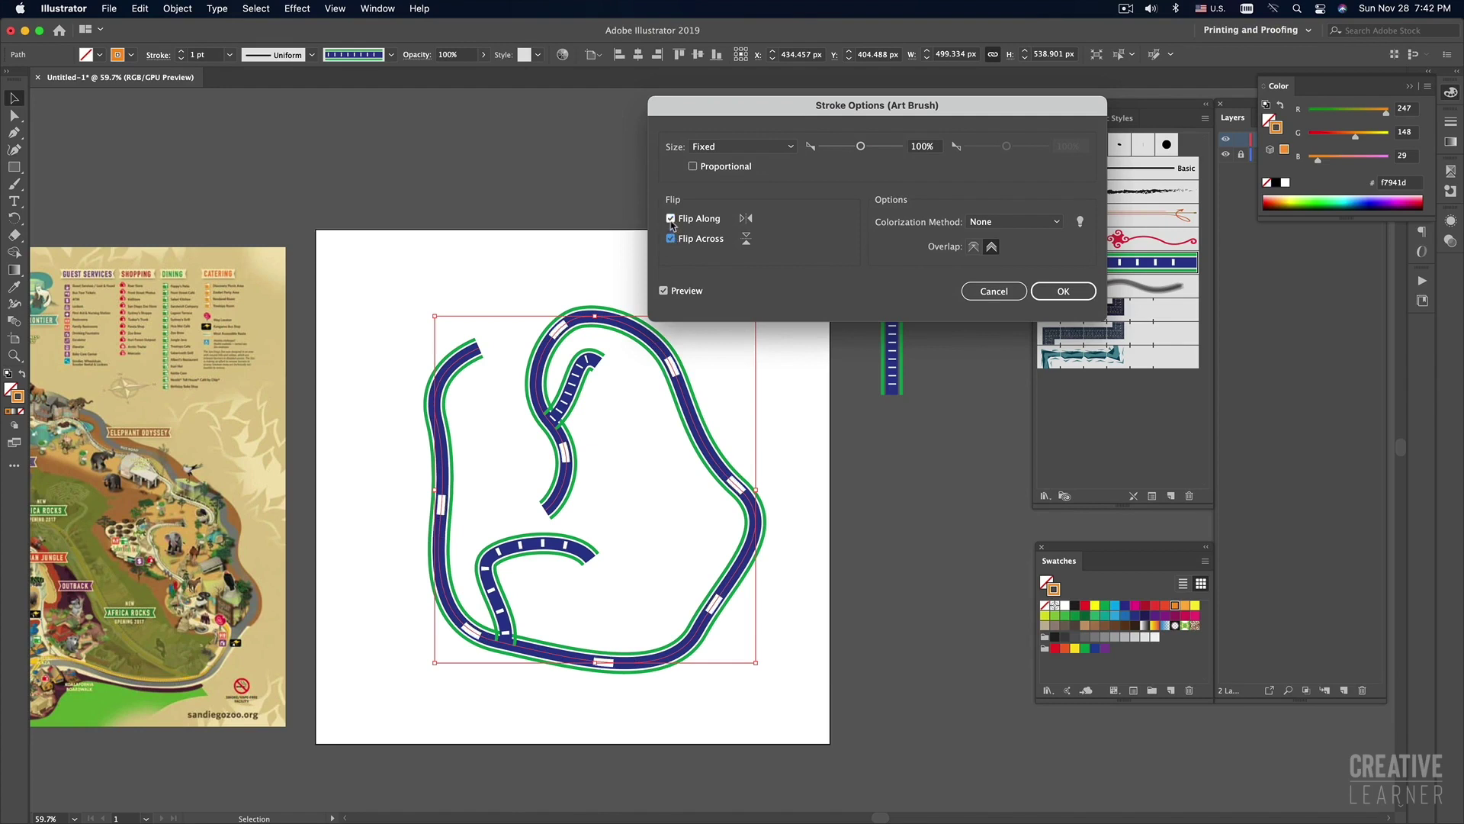
pyautogui.click(671, 218)
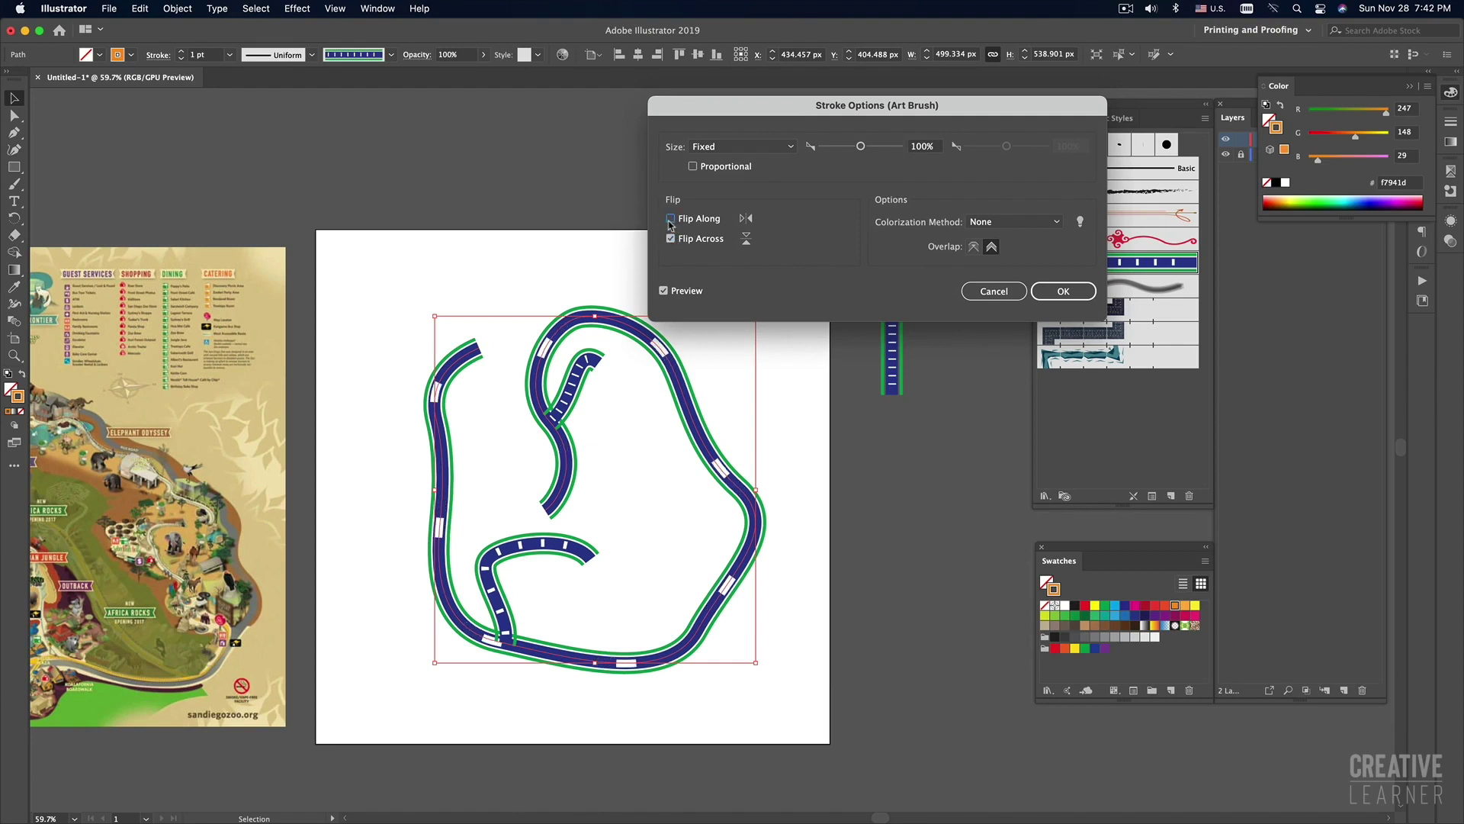
pyautogui.click(1049, 223)
pyautogui.click(1034, 225)
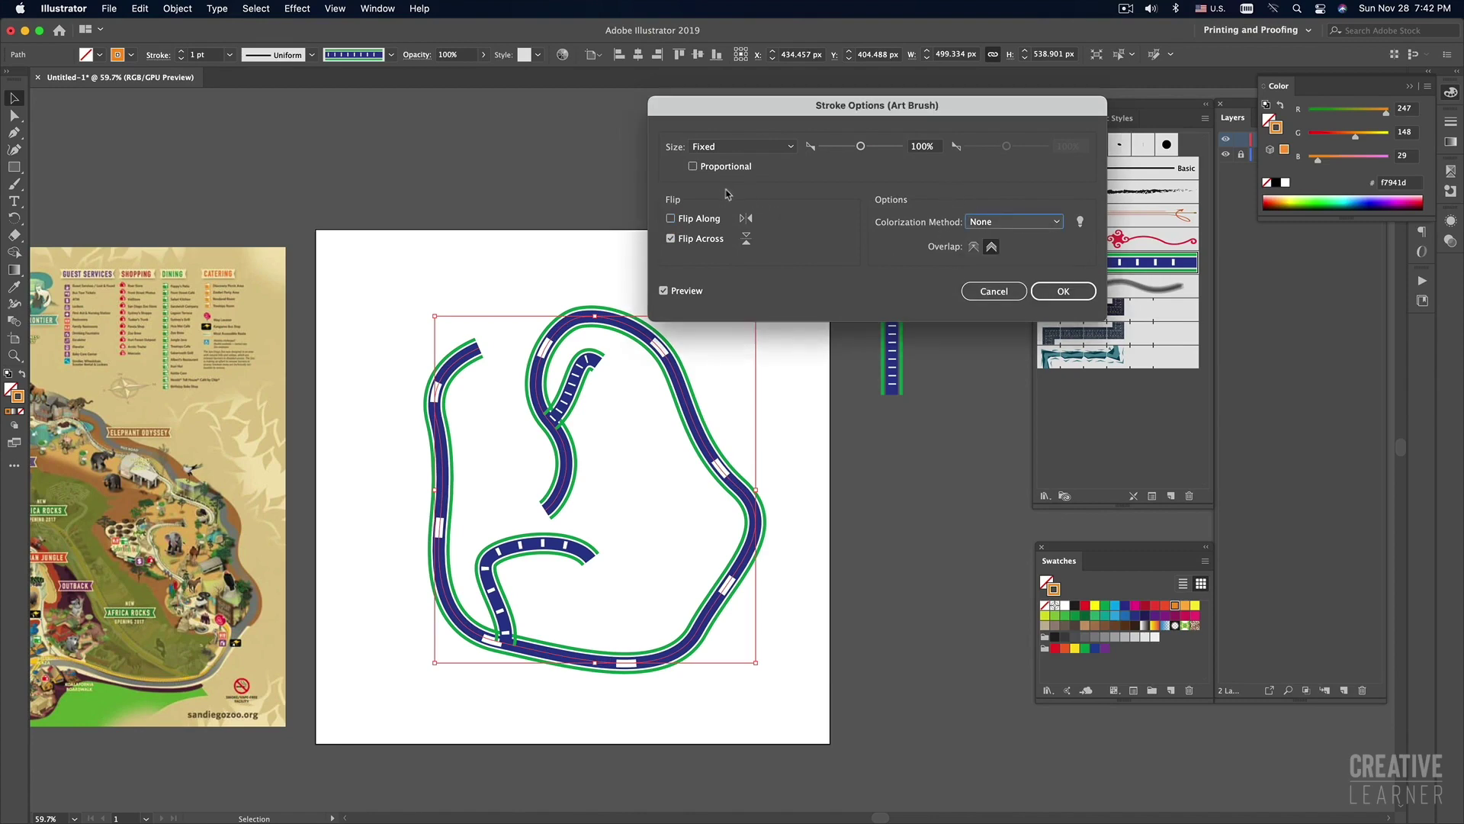
# Try Proportional sizing on the main path's brush stroke, turn it back off, and keep the size type Fixed.
pyautogui.click(692, 167)
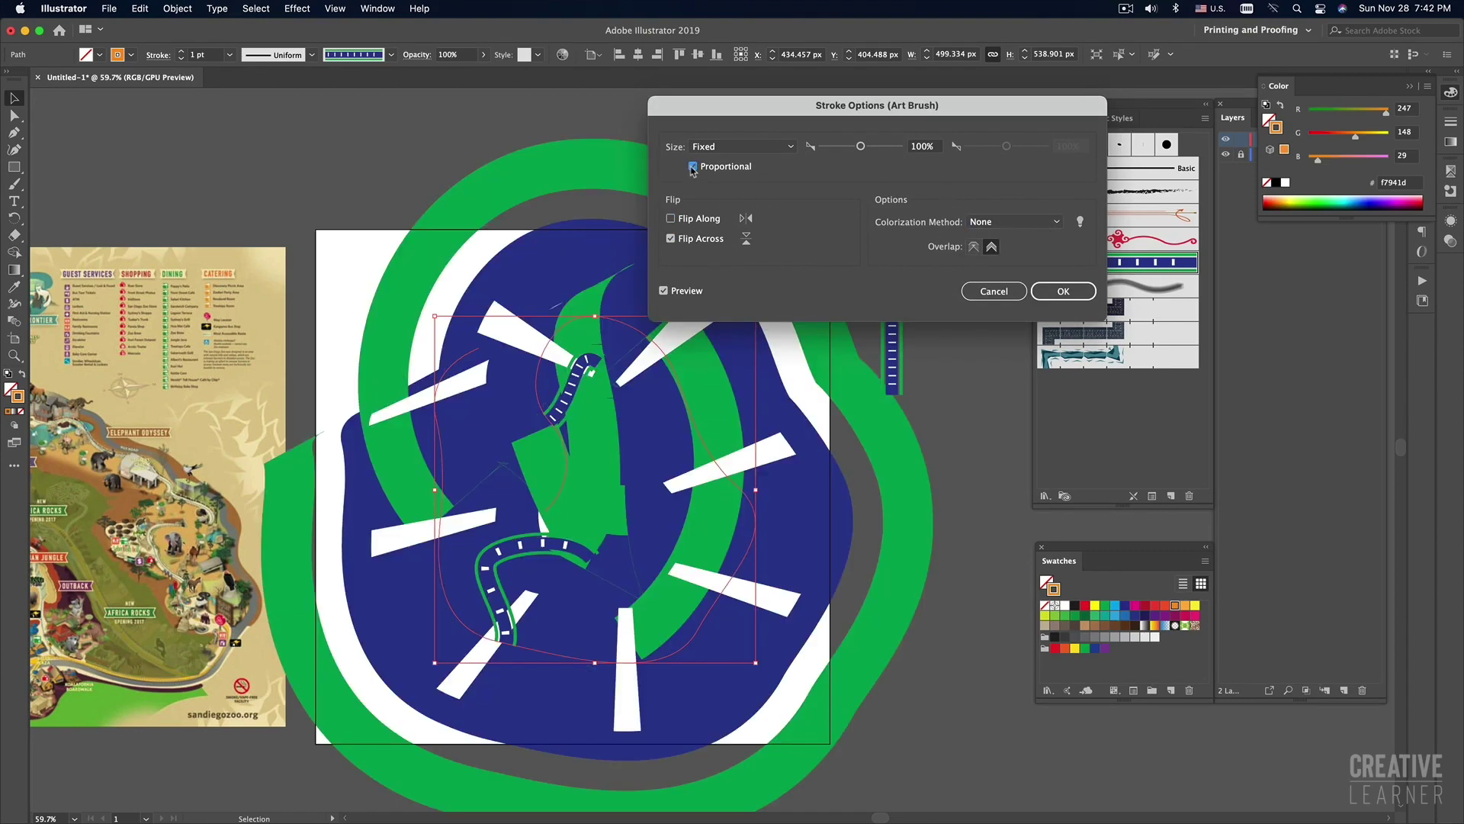
pyautogui.click(693, 167)
pyautogui.click(759, 147)
pyautogui.click(763, 150)
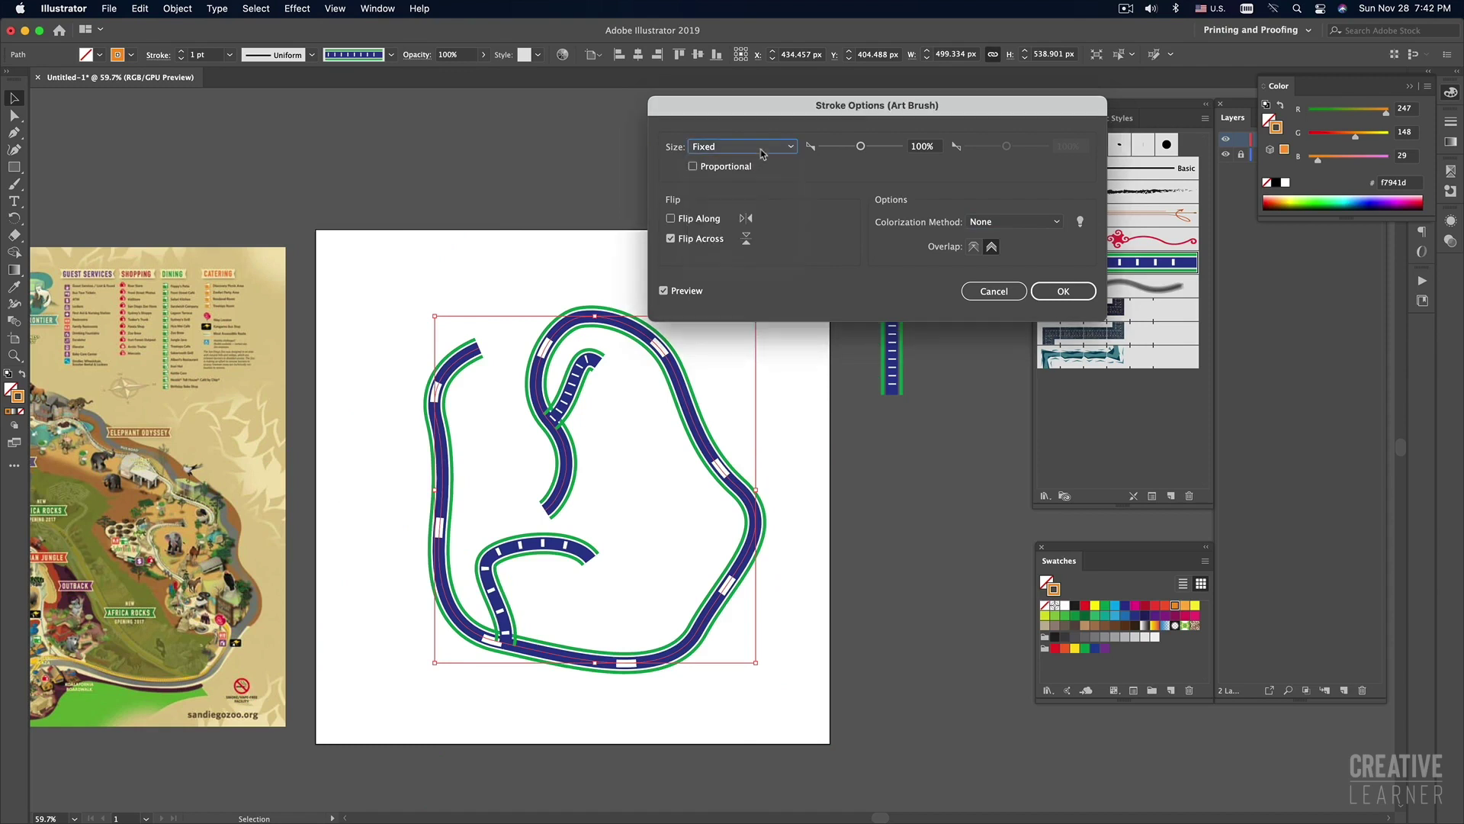
# Set the main path's brush stroke size to 52%, apply the stroke options, and deselect the path.
pyautogui.moveTo(861, 147); pyautogui.dragTo(842, 149)
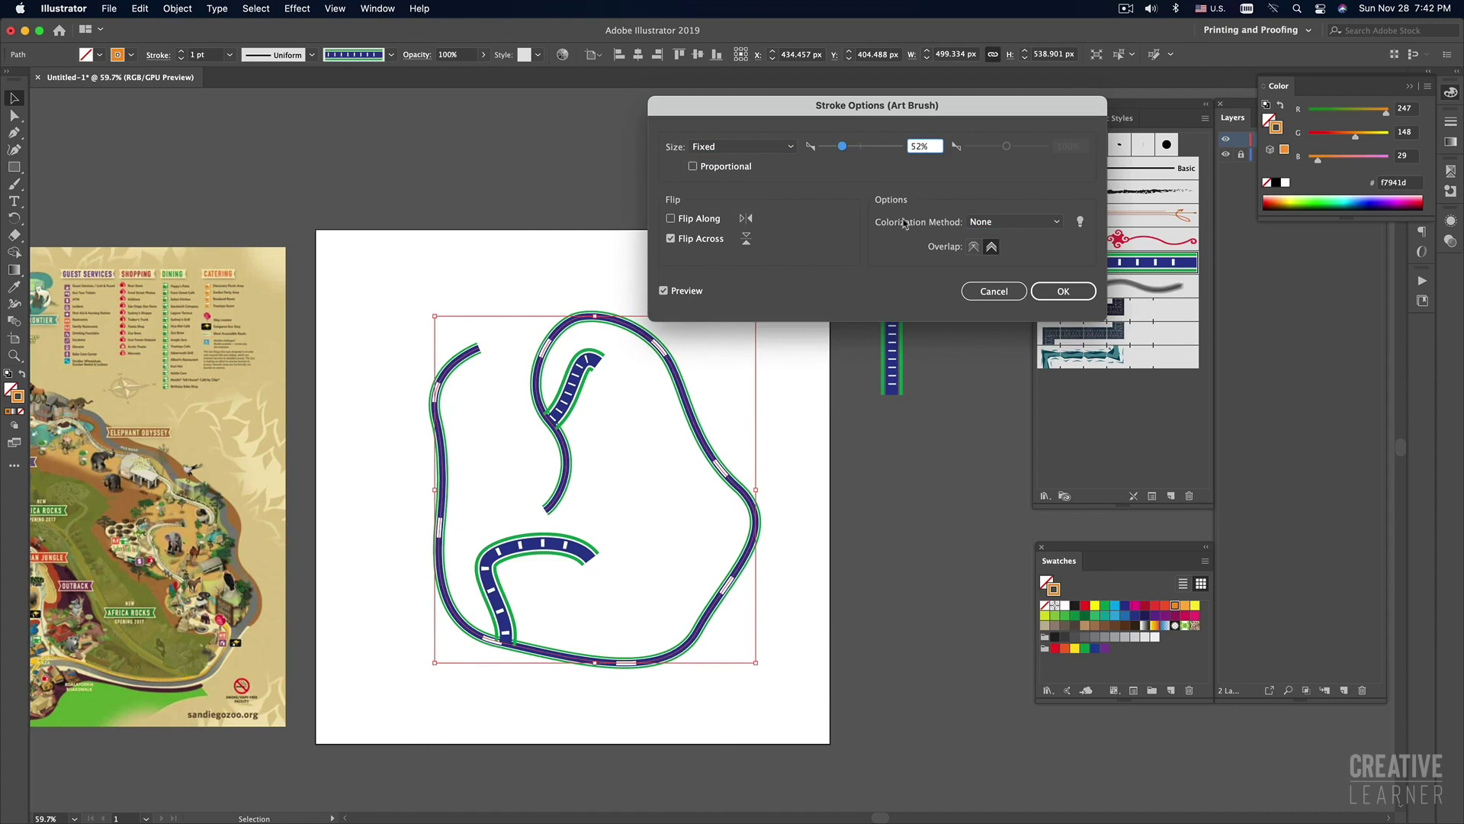
pyautogui.click(1063, 292)
pyautogui.click(795, 482)
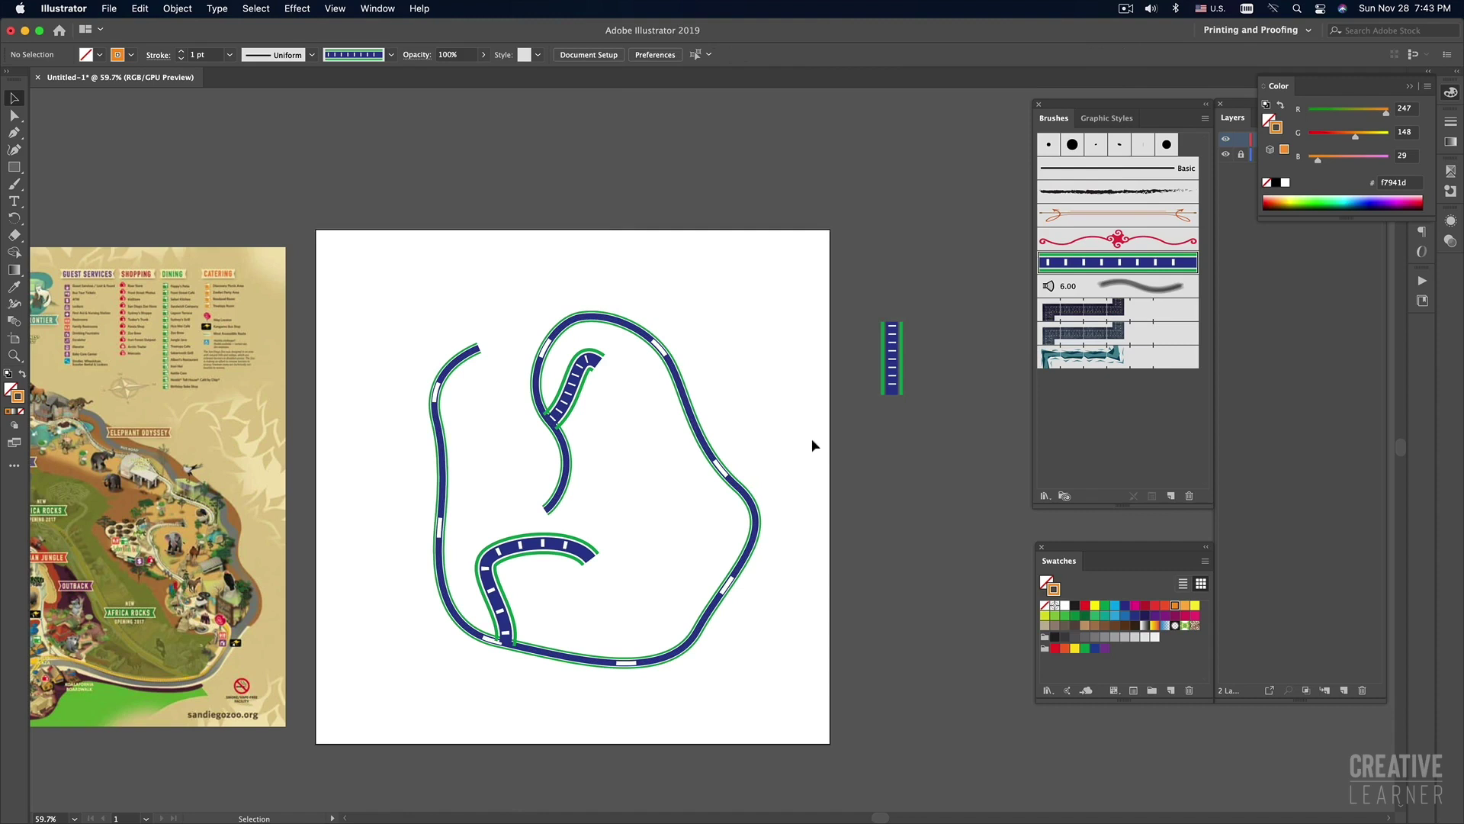
pyautogui.hscroll(3, 799, 428)
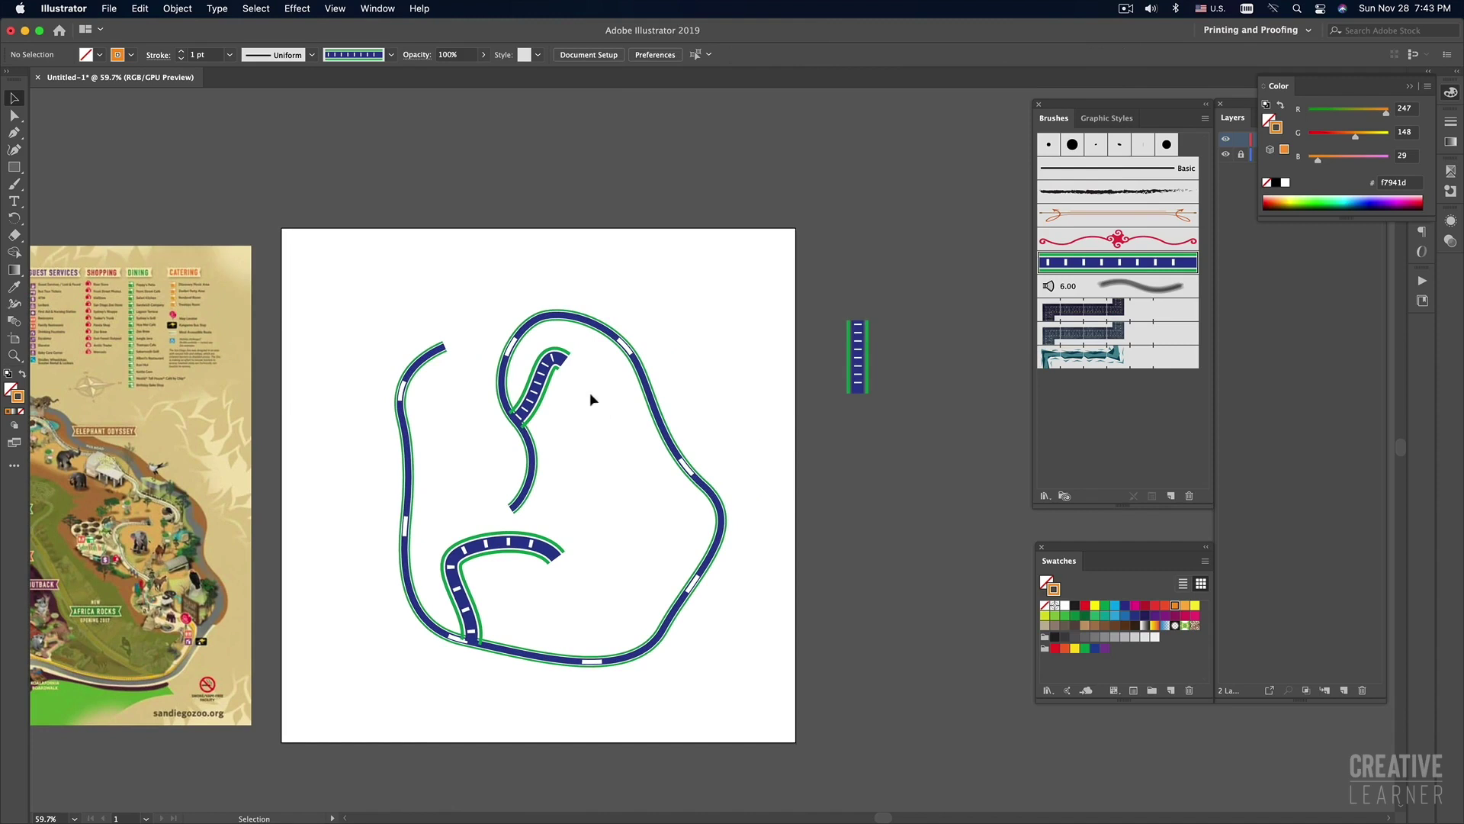
pyautogui.click(547, 372)
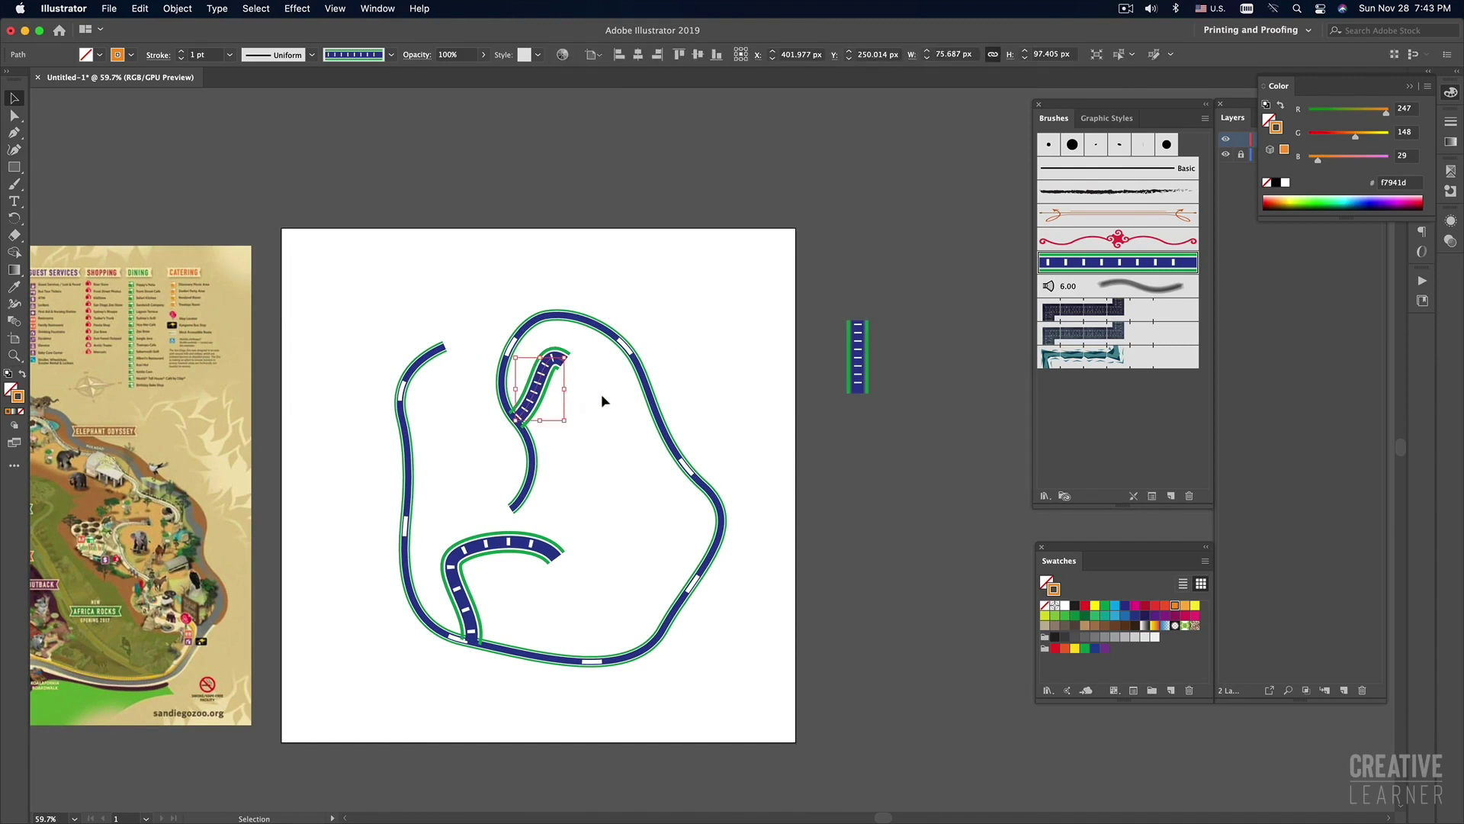
pyautogui.click(724, 383)
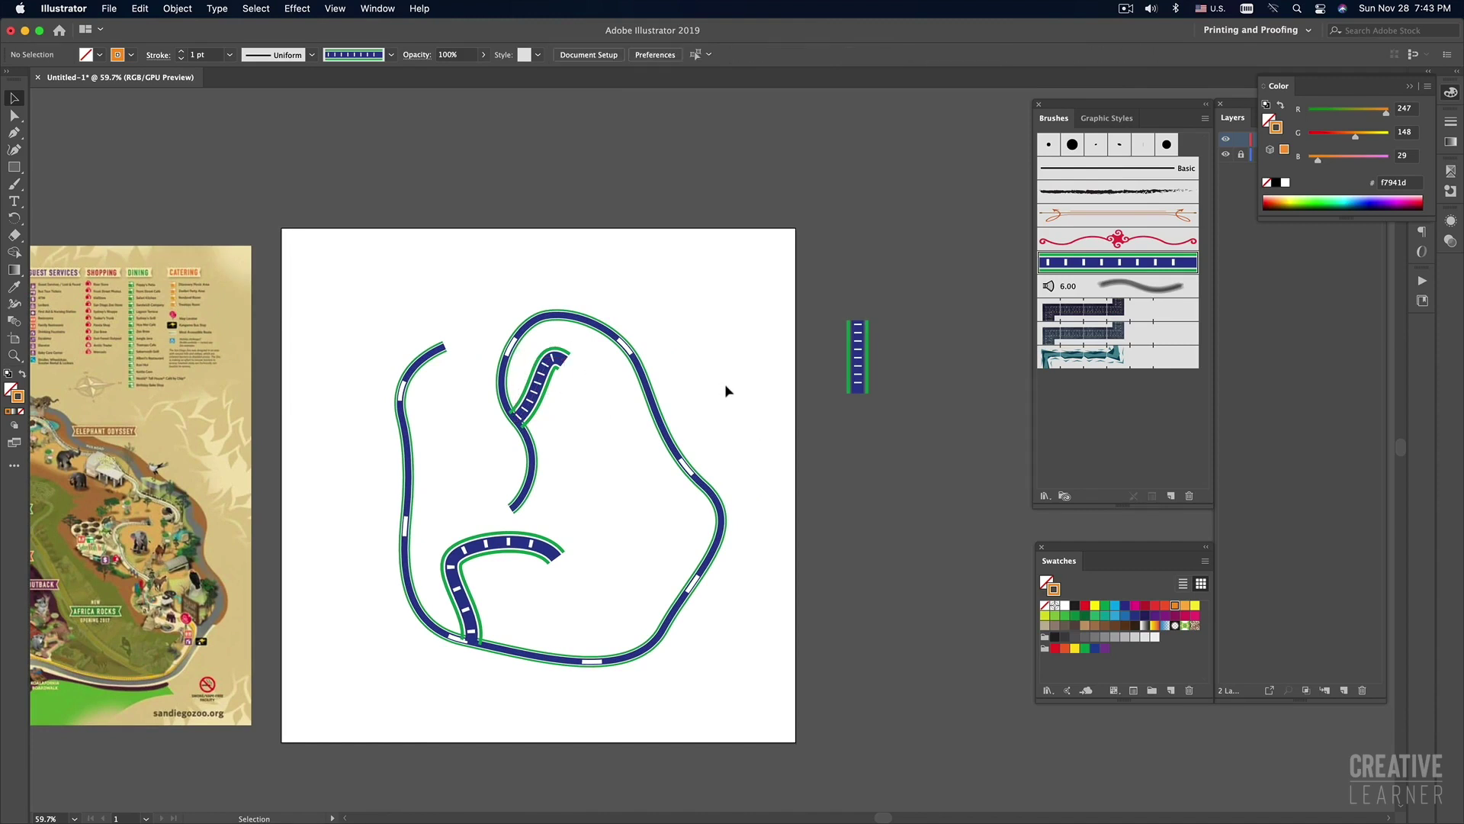
pyautogui.moveTo(570, 463); pyautogui.dragTo(805, 478)
pyautogui.scroll(-3, 805, 478)
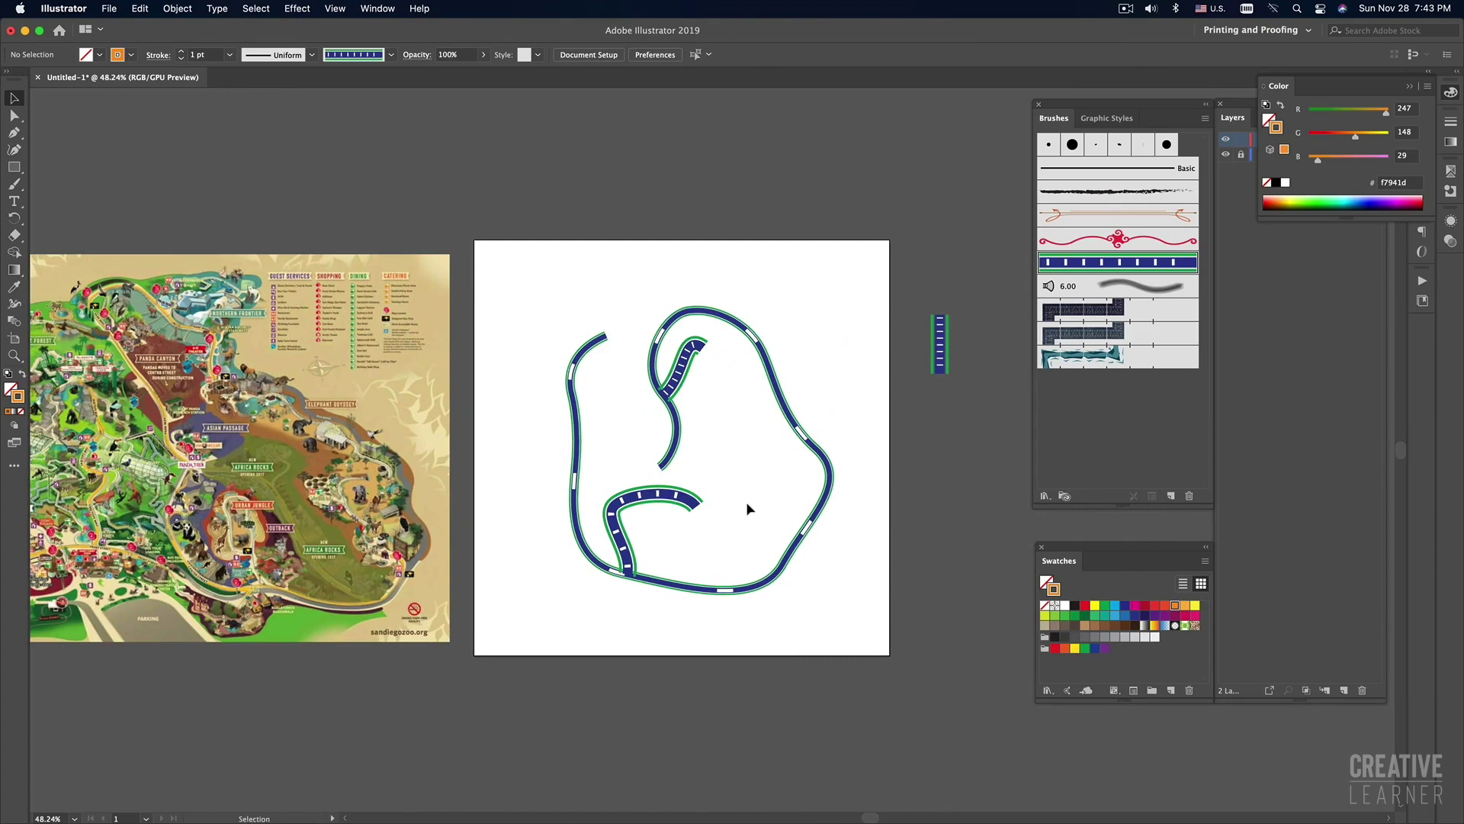
pyautogui.scroll(3, 745, 494)
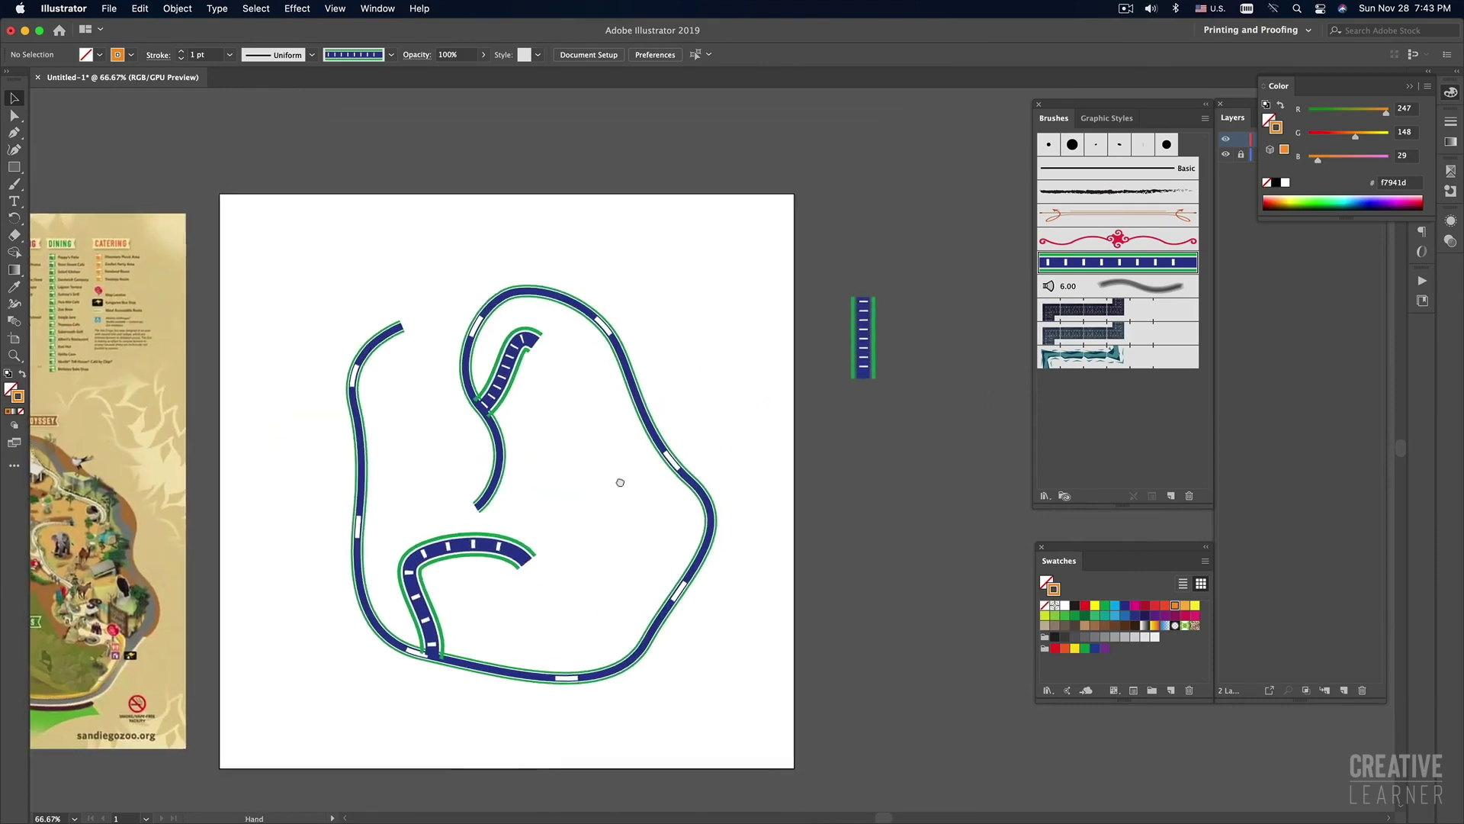
# Draw a narrow vertical rectangle about 19 by 108 px beside the dashed road sample, with an orange fill and no stroke.
pyautogui.hscroll(2, 620, 482)
pyautogui.scroll(1, 620, 482)
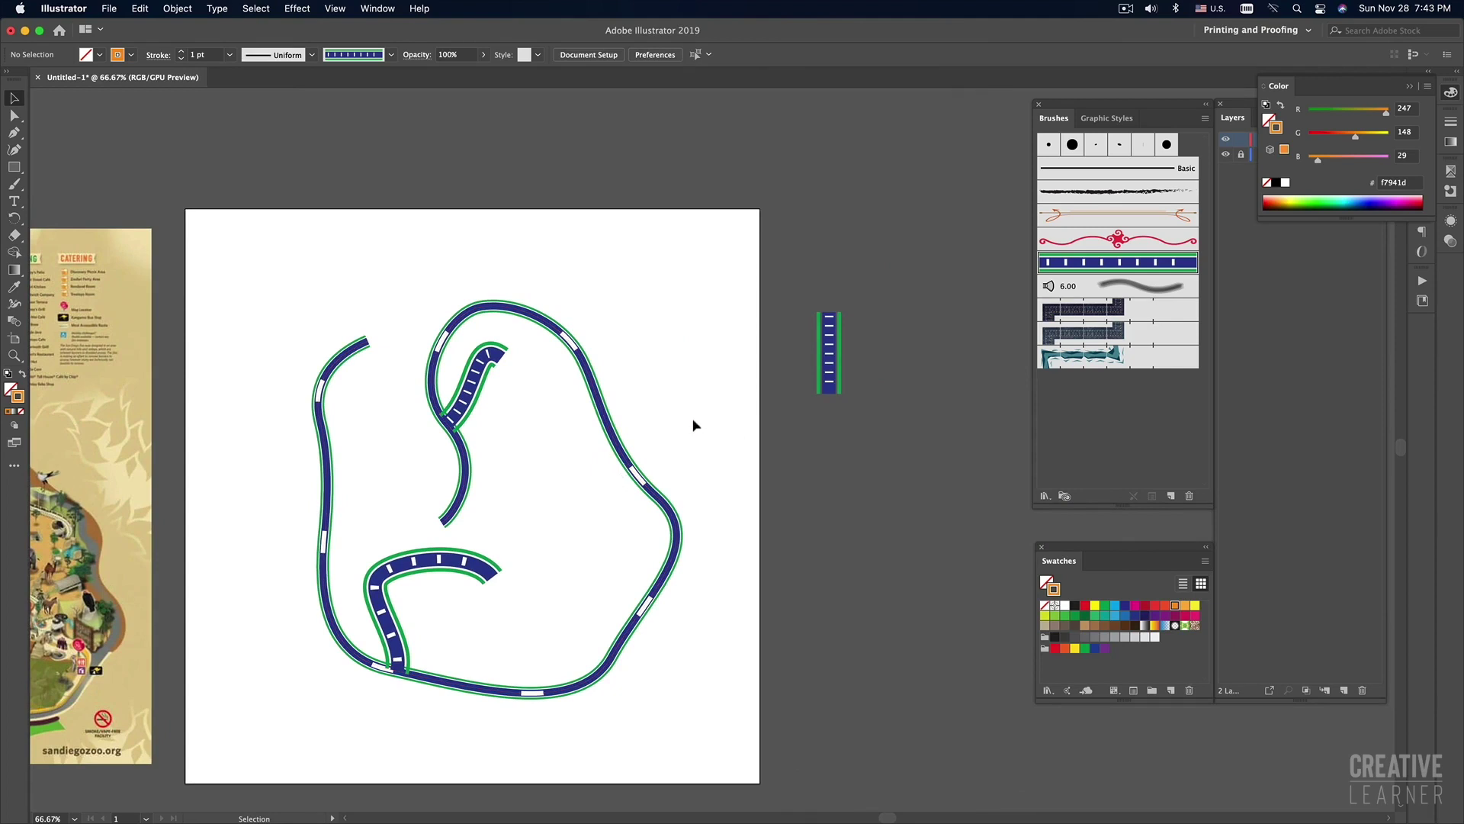
pyautogui.hscroll(2, 732, 392)
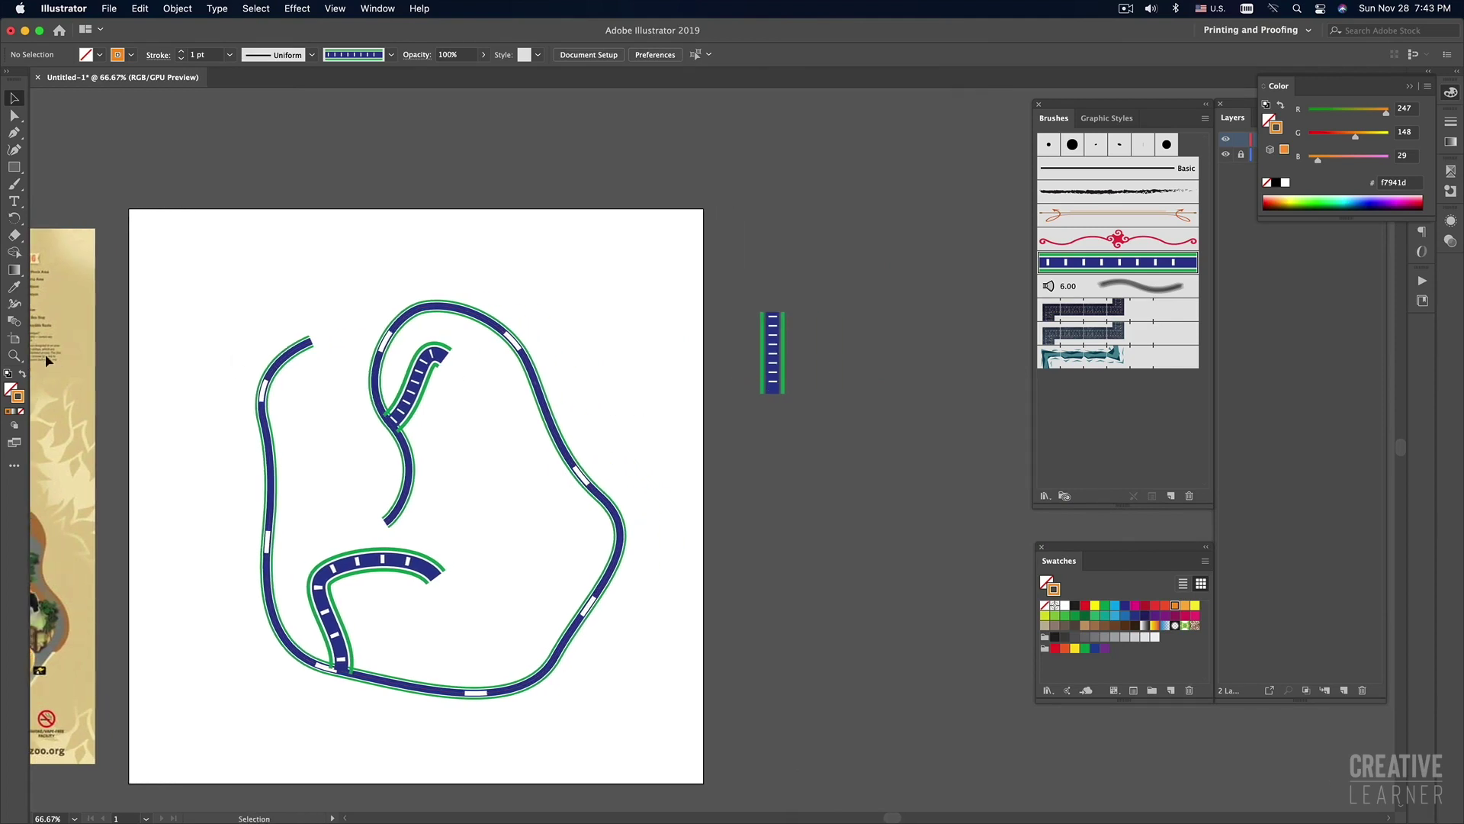
pyautogui.click(14, 167)
pyautogui.moveTo(807, 316); pyautogui.dragTo(822, 394)
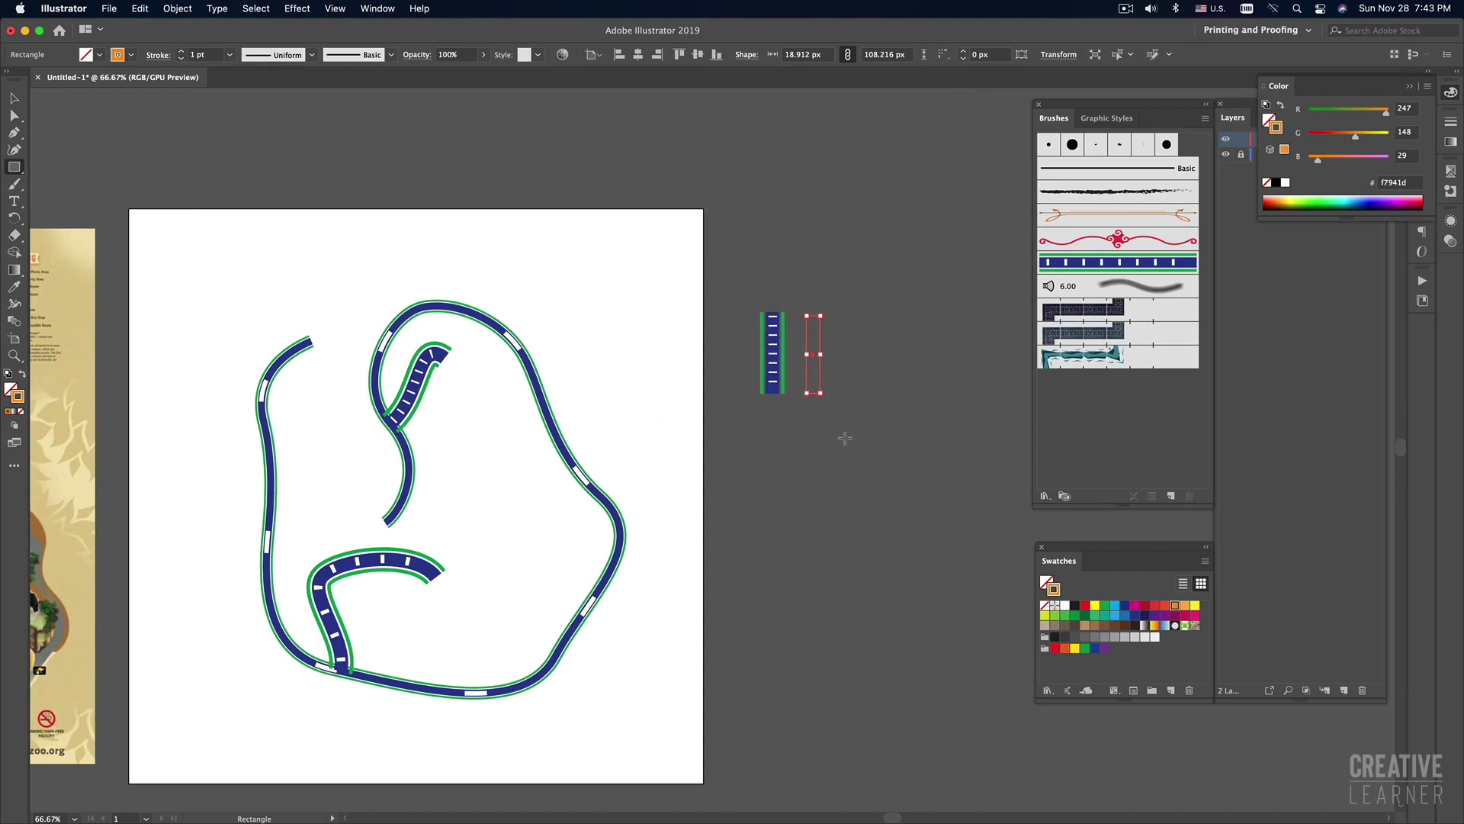
pyautogui.hotkey('shift', 'x')
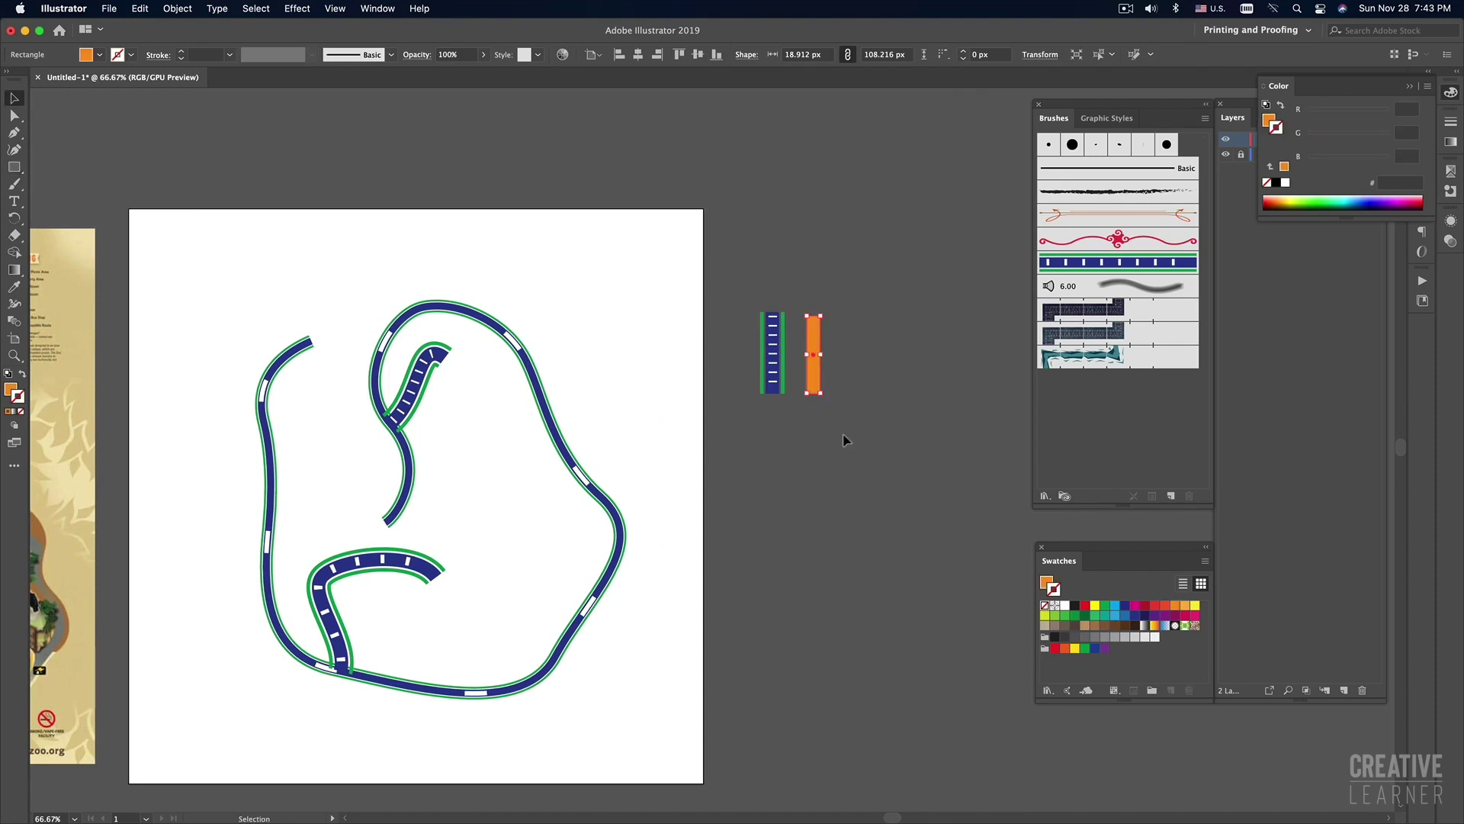
pyautogui.keyDown('super'); pyautogui.click(800, 379); pyautogui.keyUp('super')
pyautogui.hscroll(-5, 874, 399)
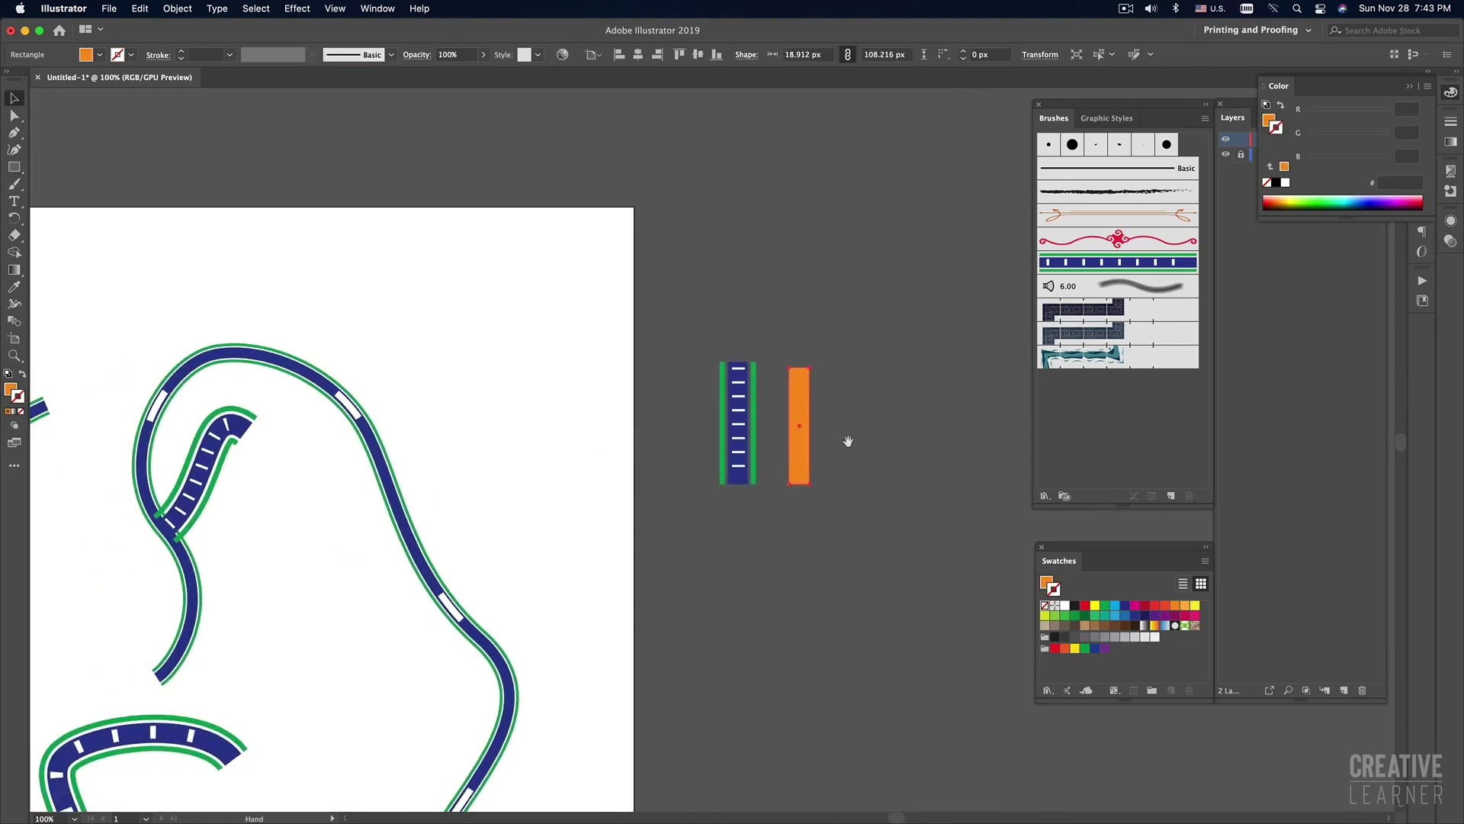
pyautogui.scroll(-2, 863, 428)
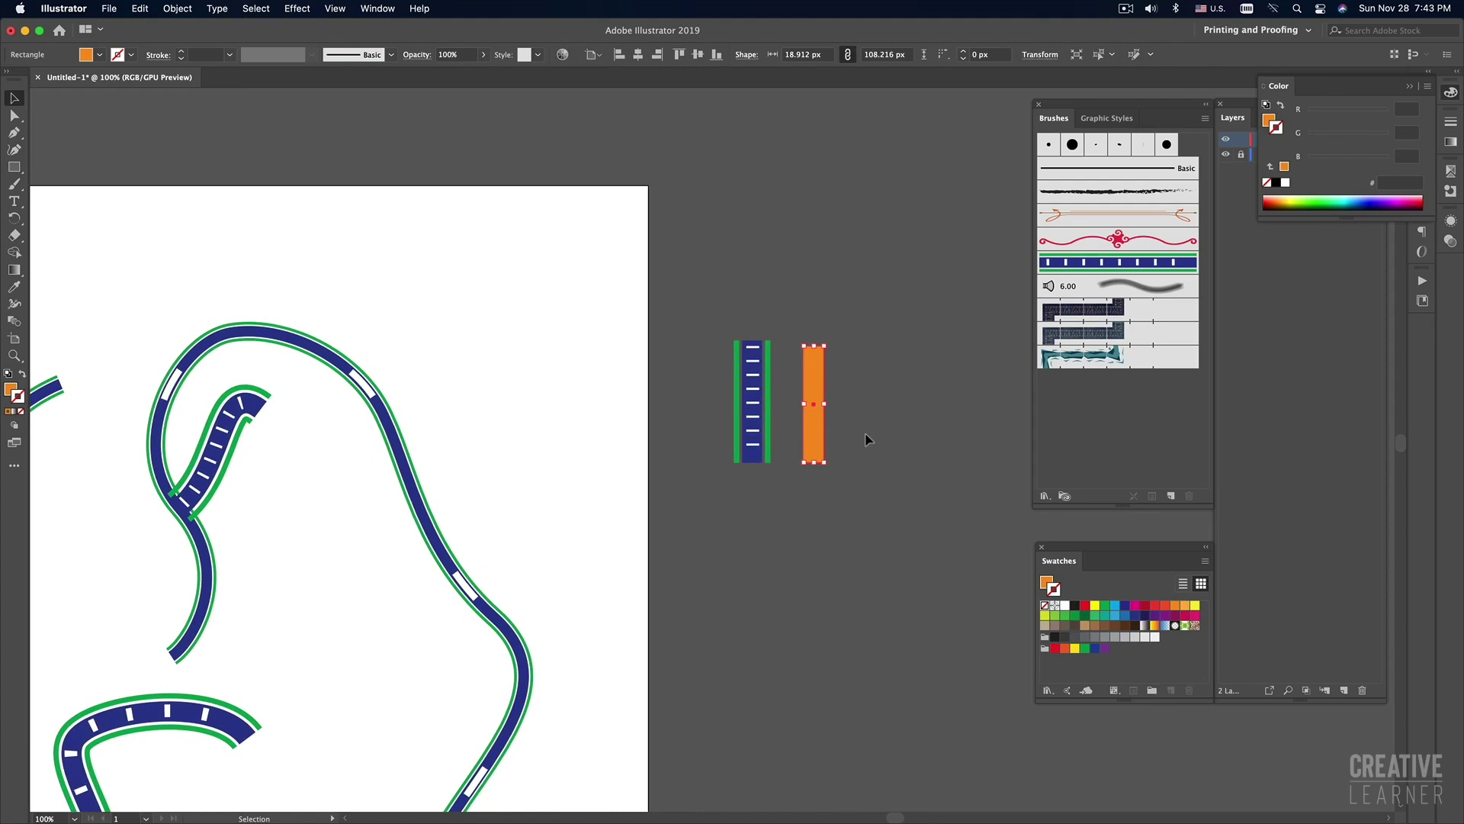
pyautogui.click(871, 429)
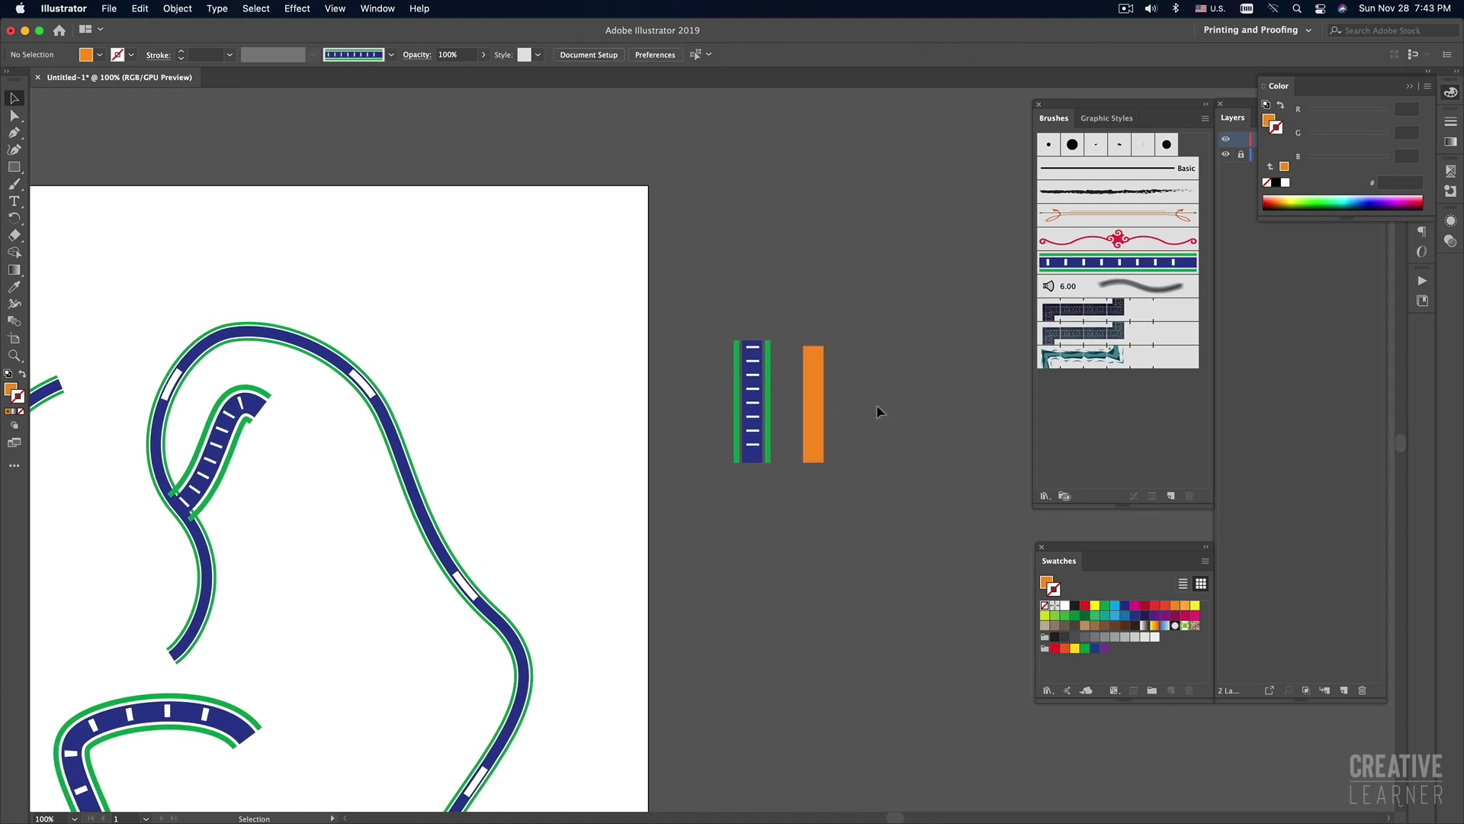
# Draw a circle about 5 px wide near the upper end of the orange rectangle and fill it with yellow.
pyautogui.press('l')
pyautogui.moveTo(809, 362); pyautogui.dragTo(812, 365)
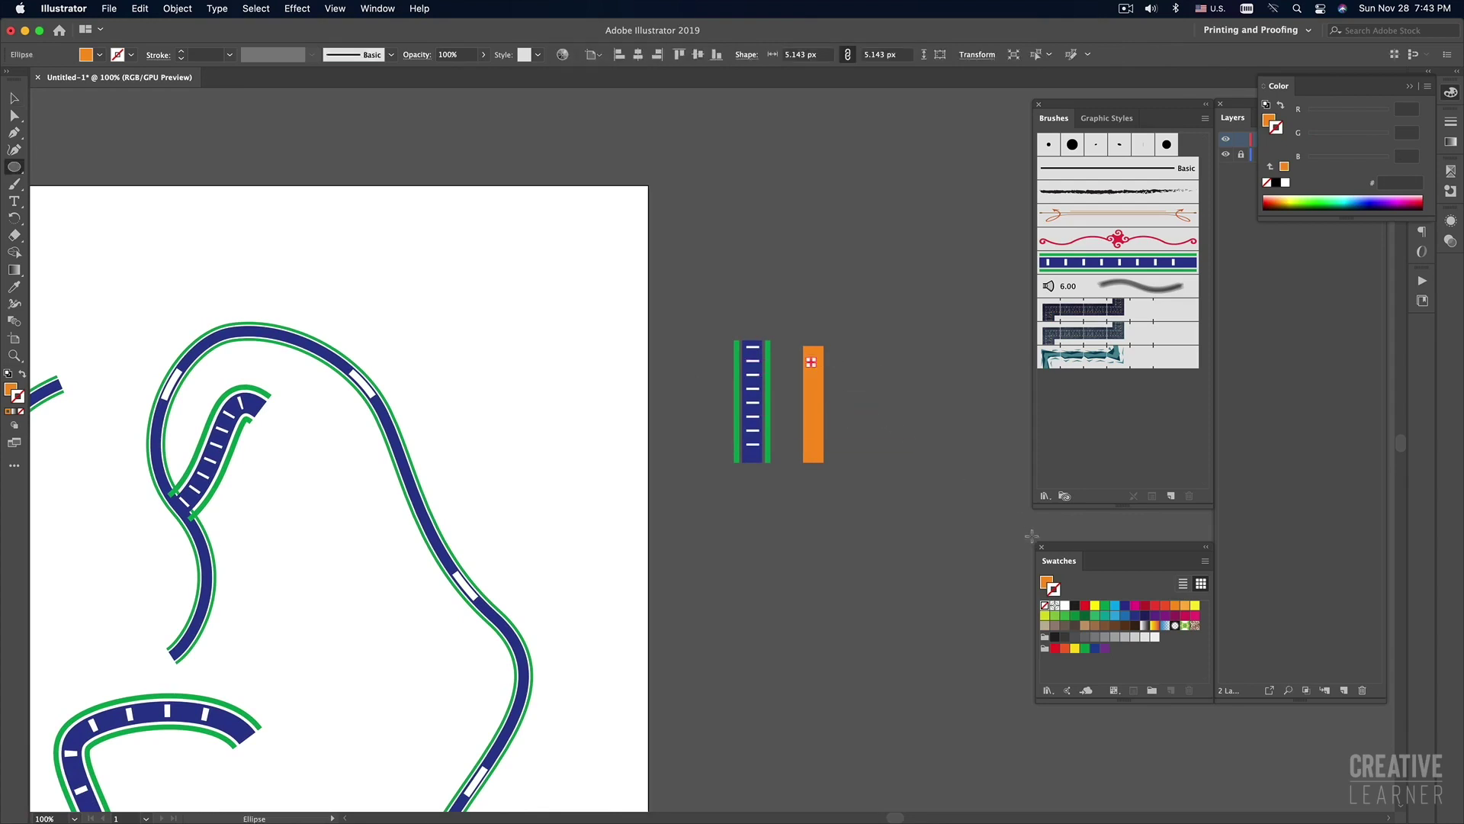
pyautogui.click(1143, 615)
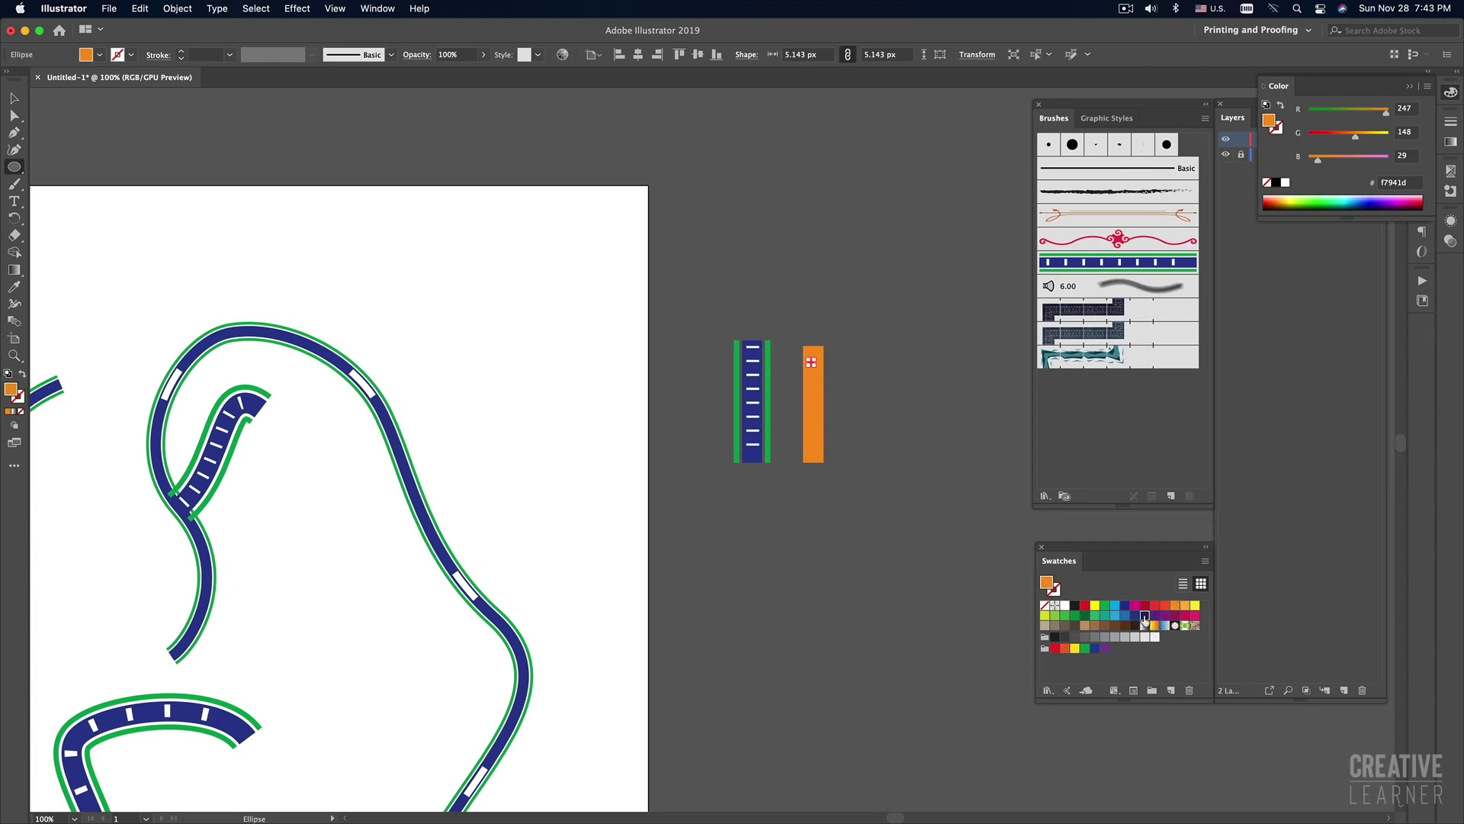
pyautogui.keyDown('super'); pyautogui.click(892, 467); pyautogui.keyUp('super')
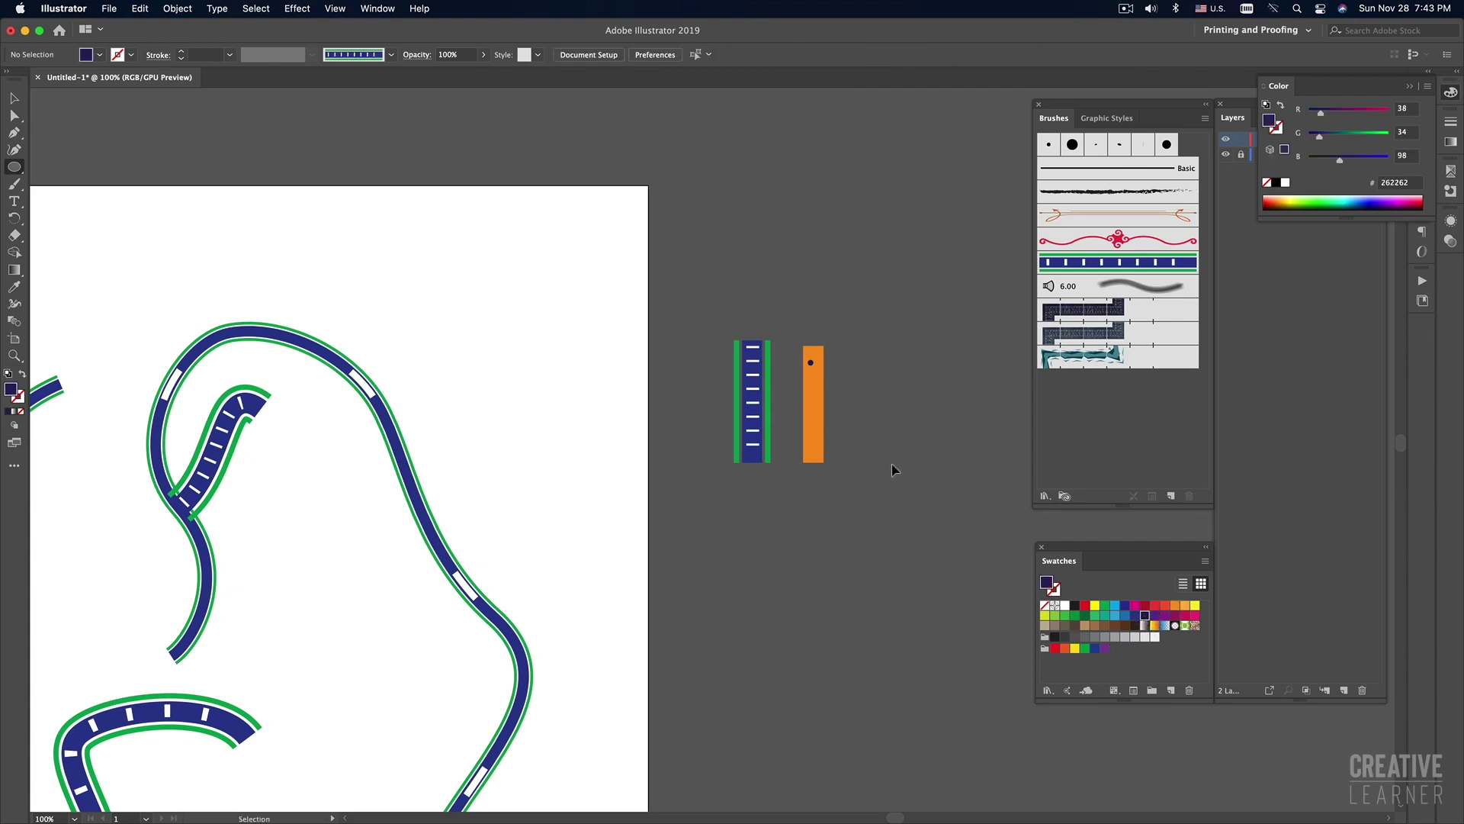
pyautogui.keyDown('super'); pyautogui.click(811, 363); pyautogui.keyUp('super')
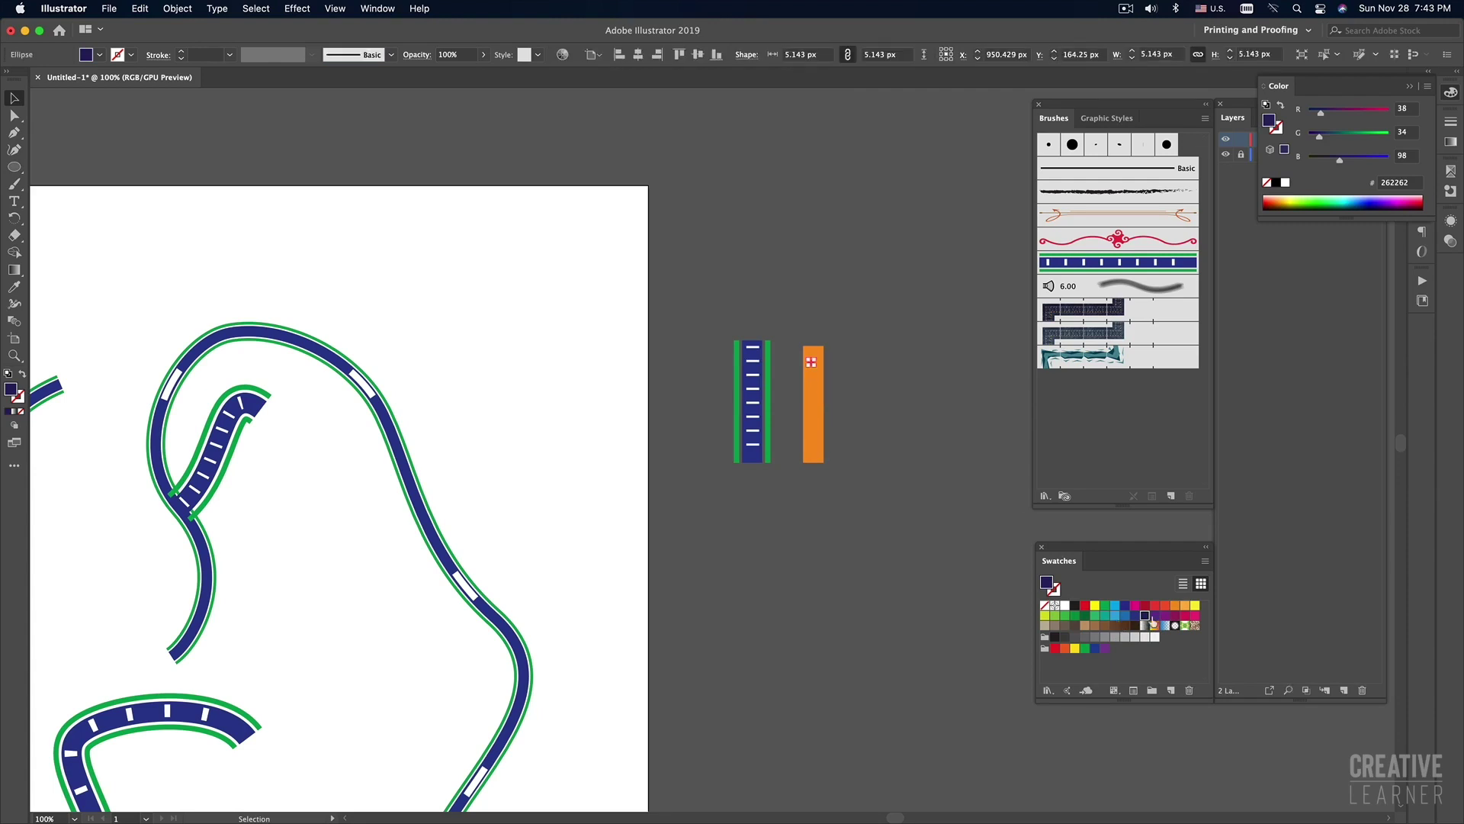
pyautogui.click(1195, 606)
pyautogui.keyDown('super'); pyautogui.click(839, 392); pyautogui.keyUp('super')
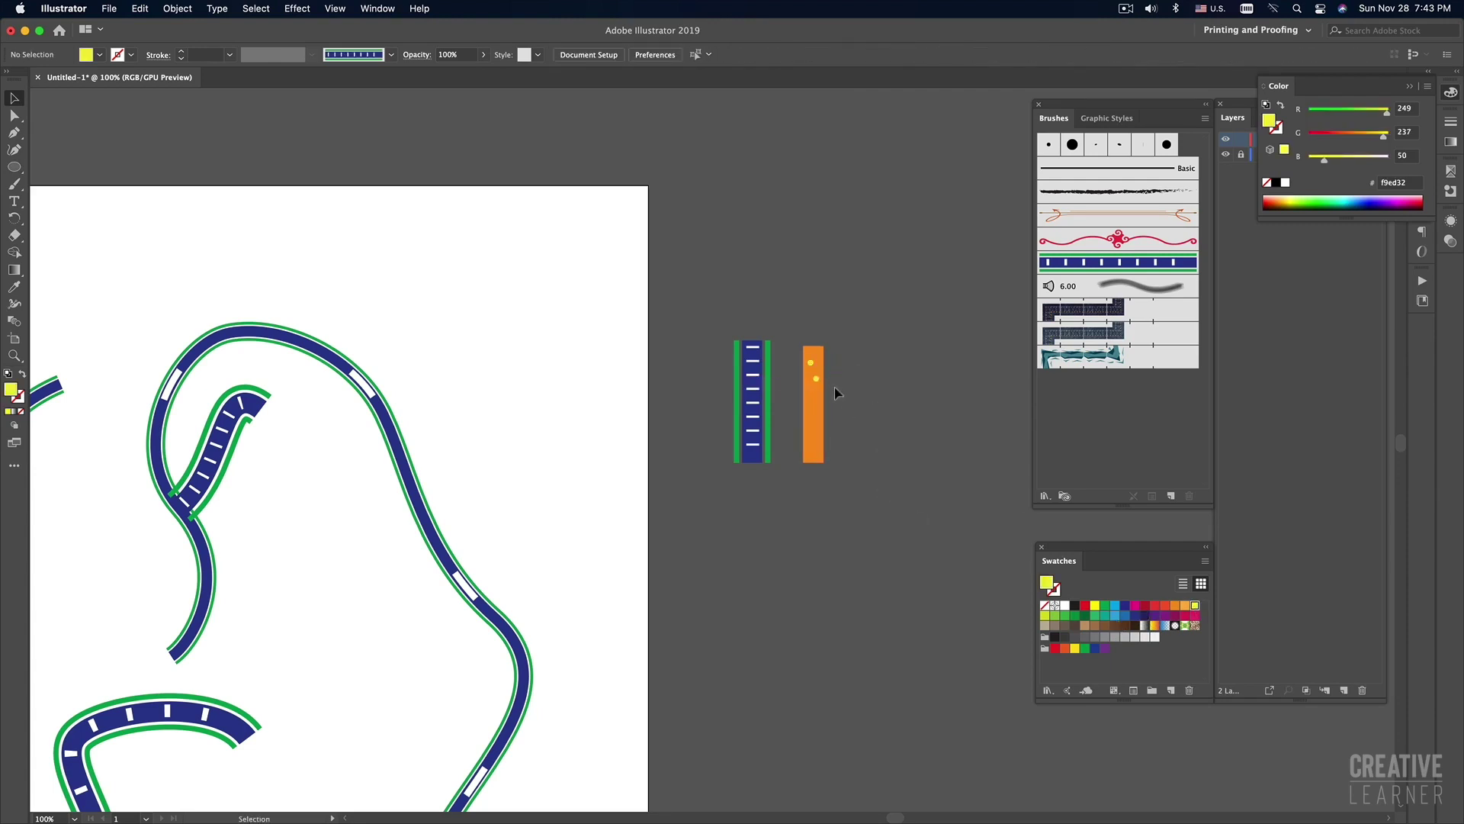
# Duplicate the yellow dot down the orange rectangle in a staggered pattern of six dots.
pyautogui.moveTo(816, 380); pyautogui.dragTo(821, 459)
pyautogui.click(901, 420)
pyautogui.click(829, 454)
pyautogui.click(873, 456)
# Redraw the orange rectangle's outline with the Pencil tool to give it slightly uneven edges and rounded corners, then deselect it.
pyautogui.press('super+minus')
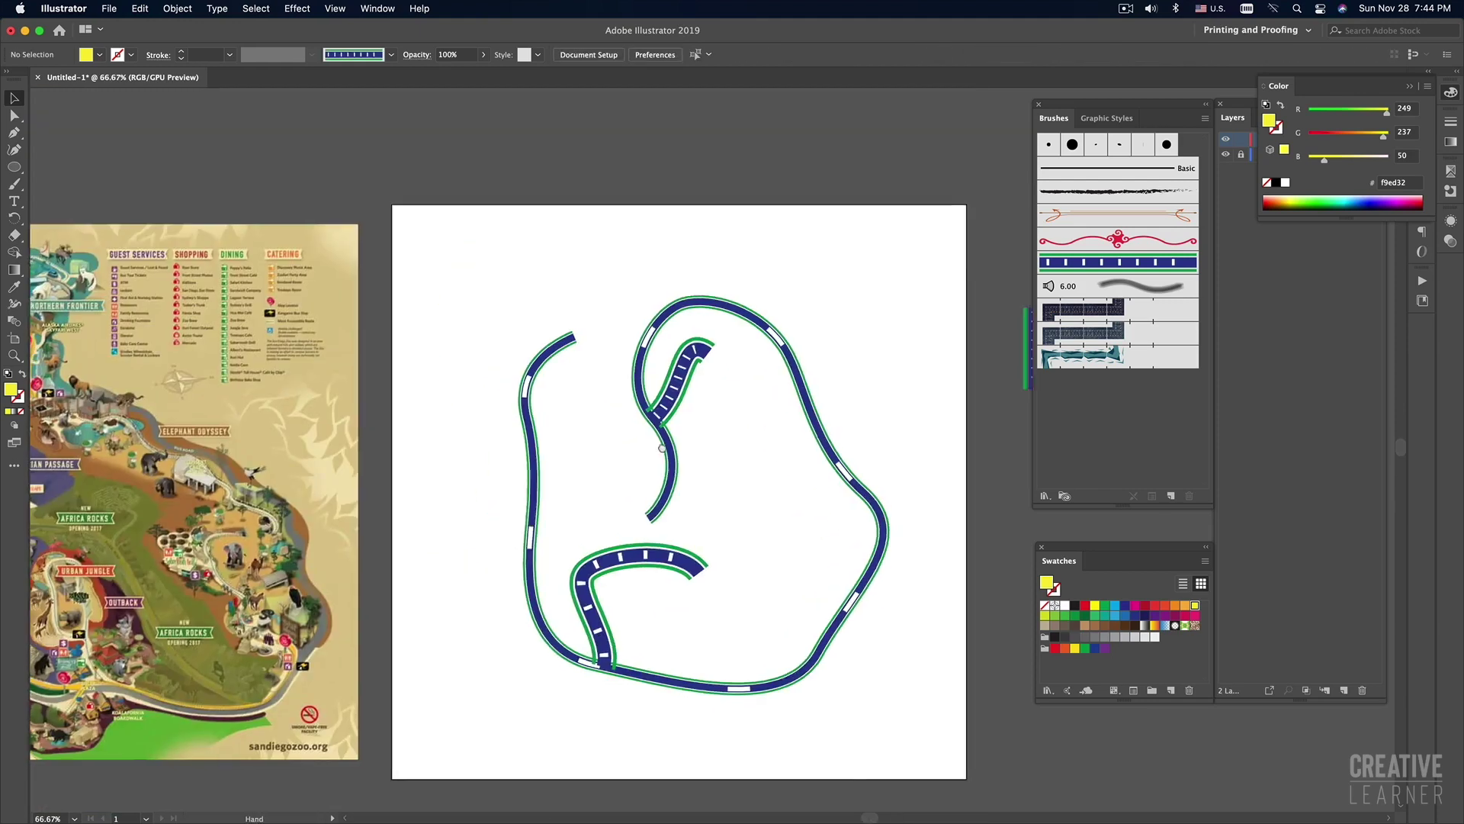
pyautogui.moveTo(662, 448); pyautogui.dragTo(467, 382)
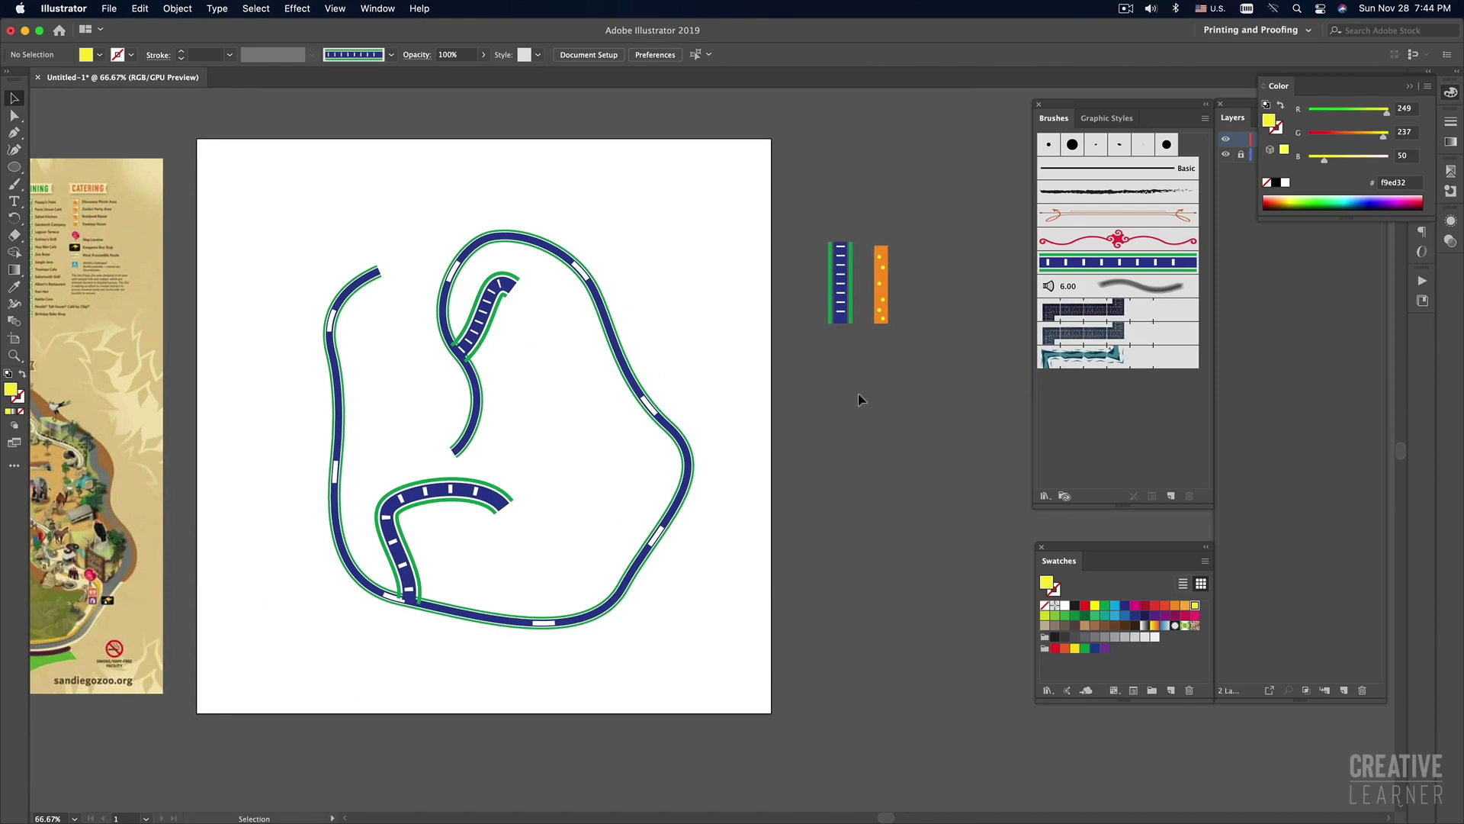
pyautogui.press('super+equal')
pyautogui.press('super+equal')
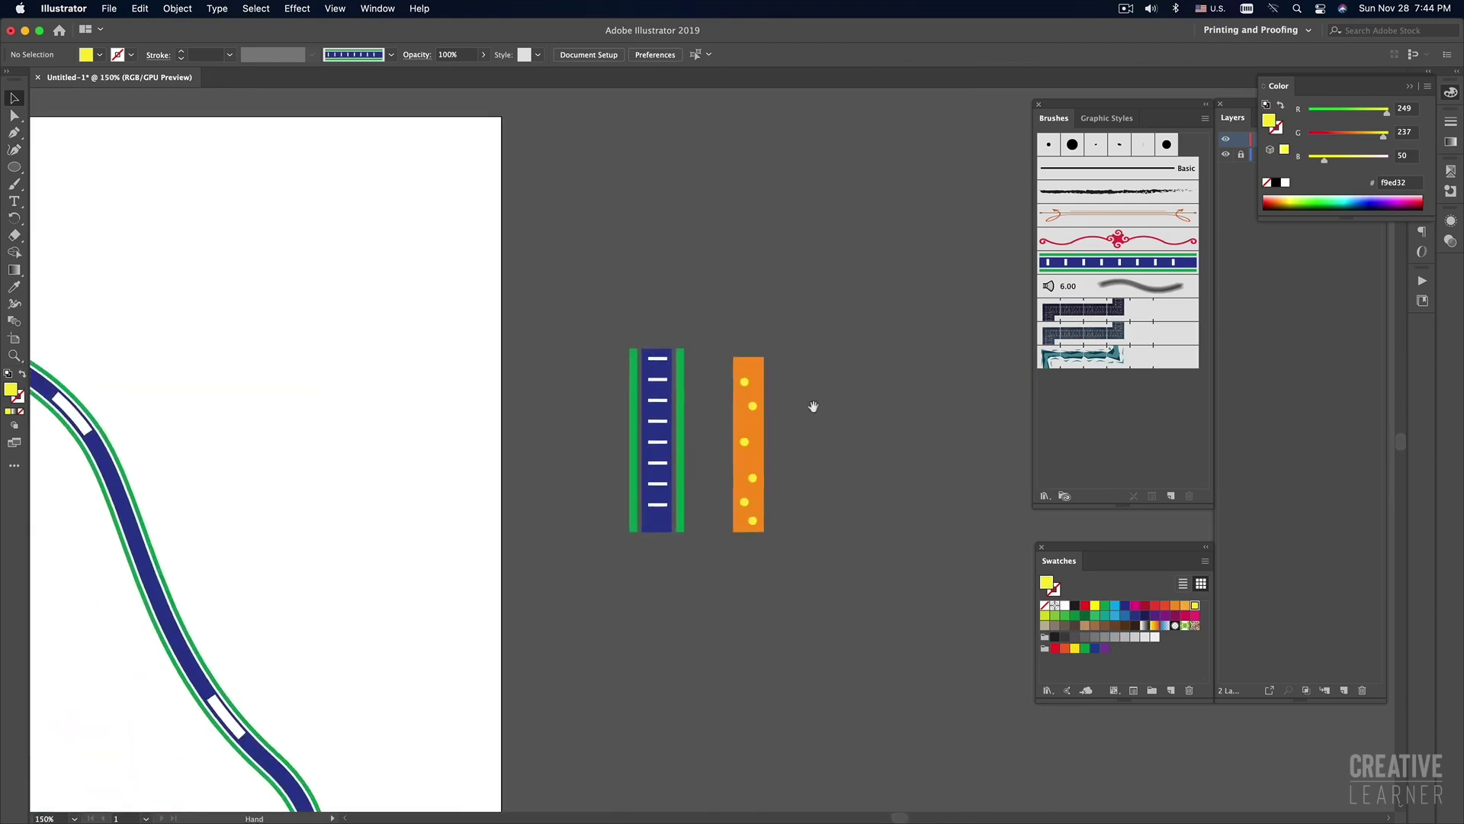
pyautogui.click(762, 389)
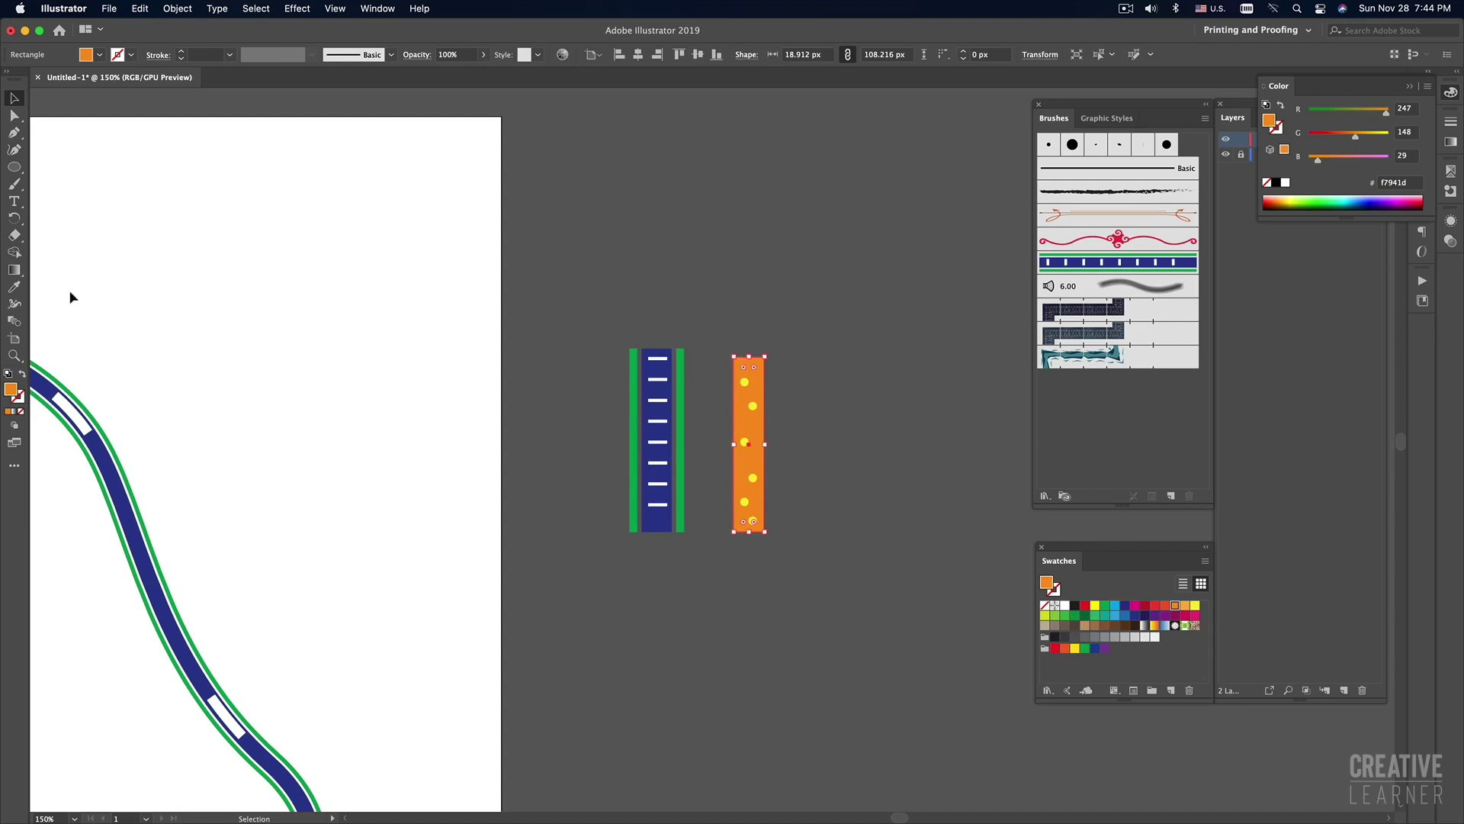
pyautogui.press('n')
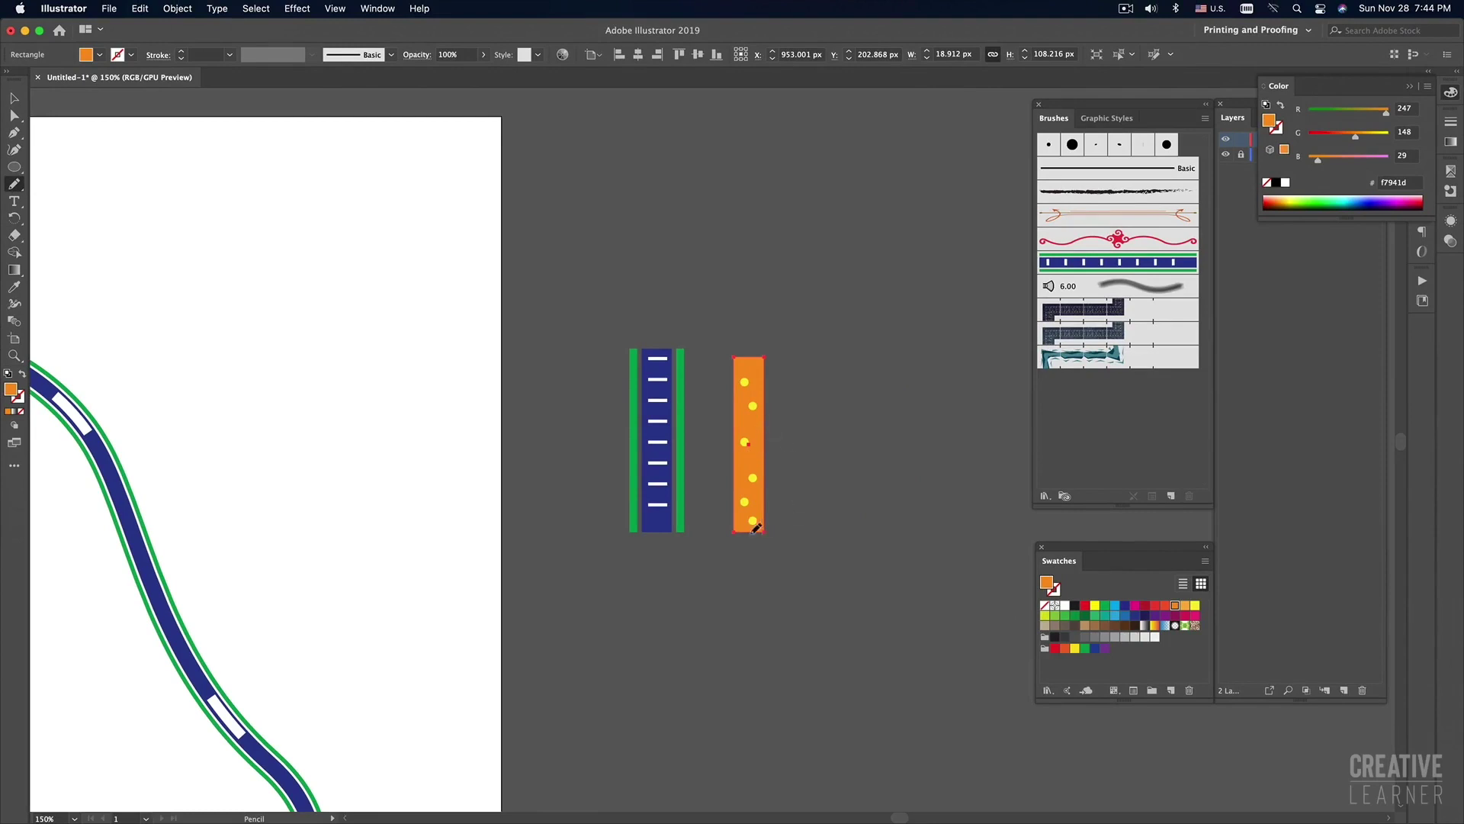
pyautogui.moveTo(742, 529); pyautogui.dragTo(735, 359)
pyautogui.press('super+shift+a')
pyautogui.press('v')
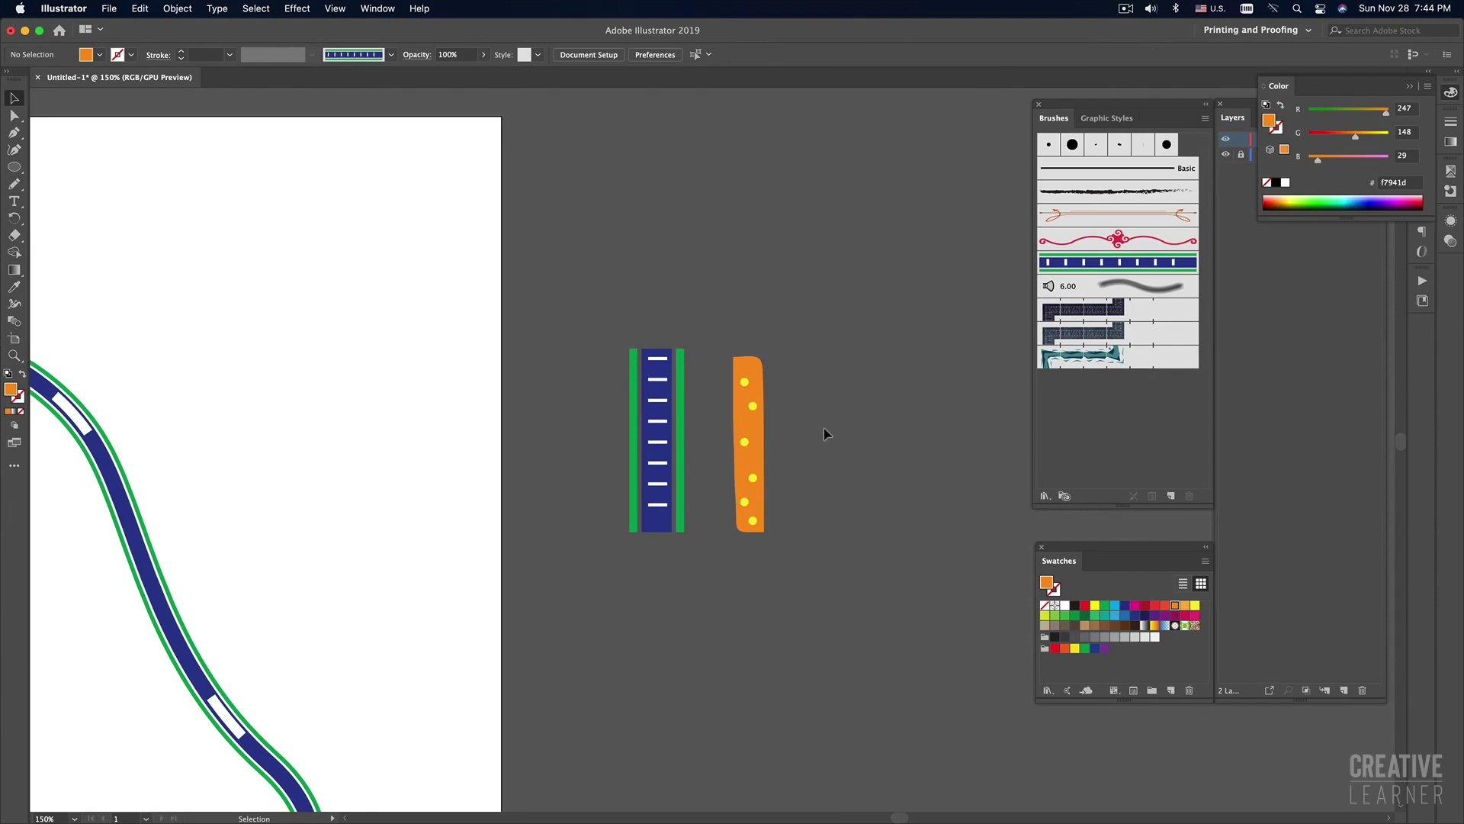
# Select the orange bar with its yellow dots and start a new Art Brush from it.
pyautogui.press('super+minus')
pyautogui.press('super+minus')
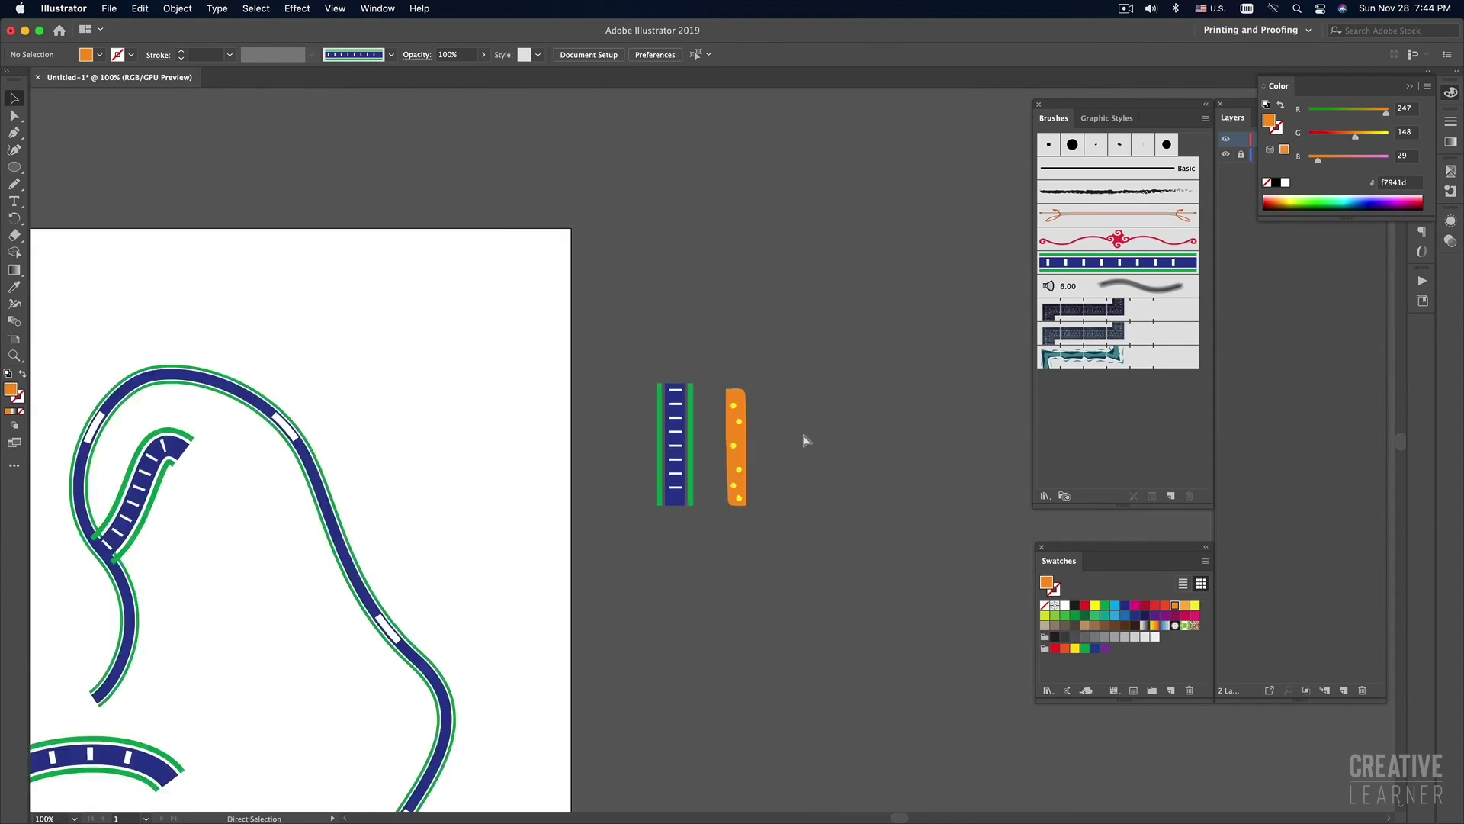
pyautogui.moveTo(806, 440); pyautogui.dragTo(782, 459)
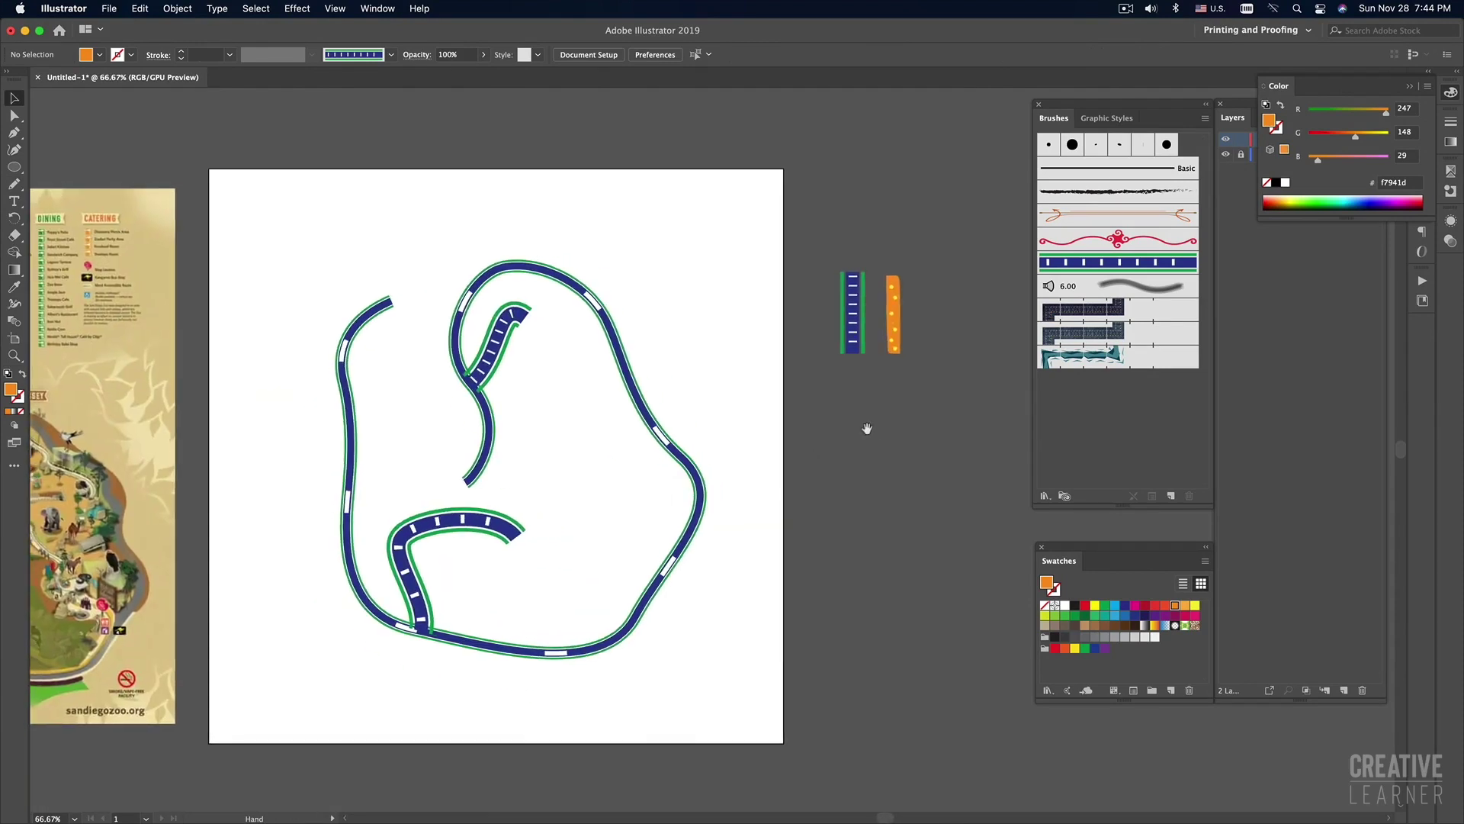
pyautogui.click(885, 288)
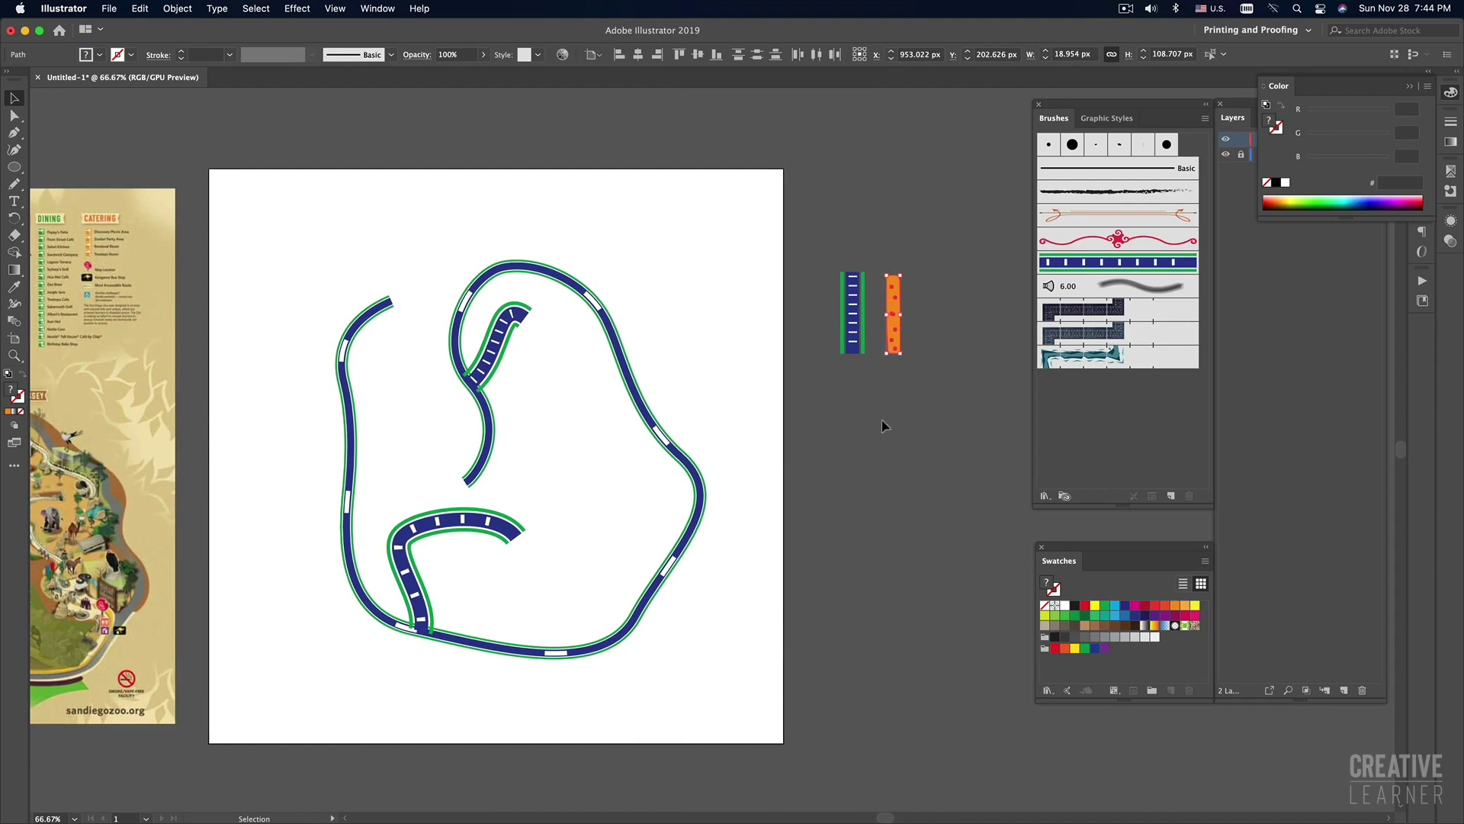
pyautogui.moveTo(1098, 102); pyautogui.dragTo(1082, 105)
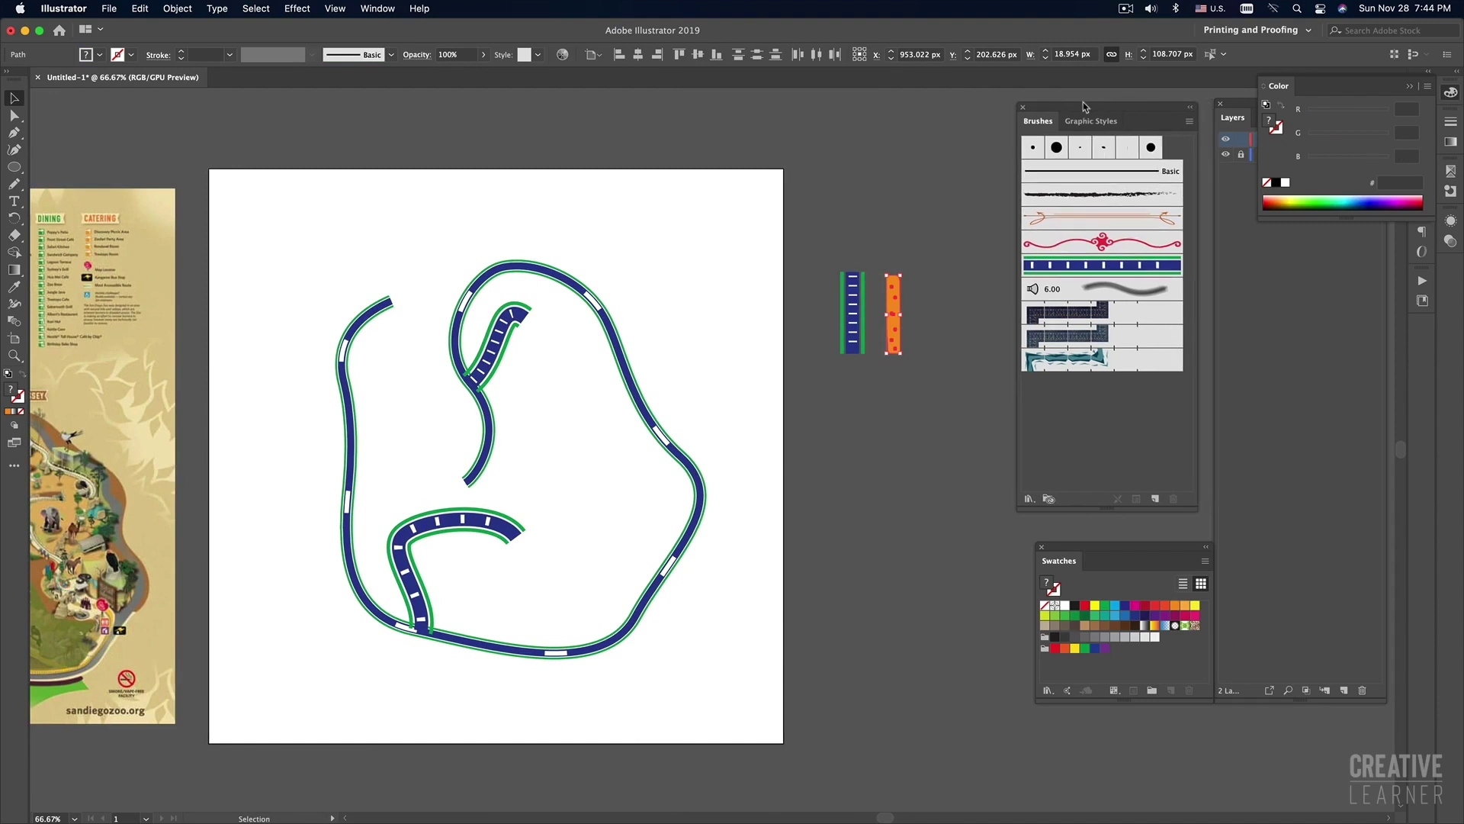
pyautogui.click(1156, 500)
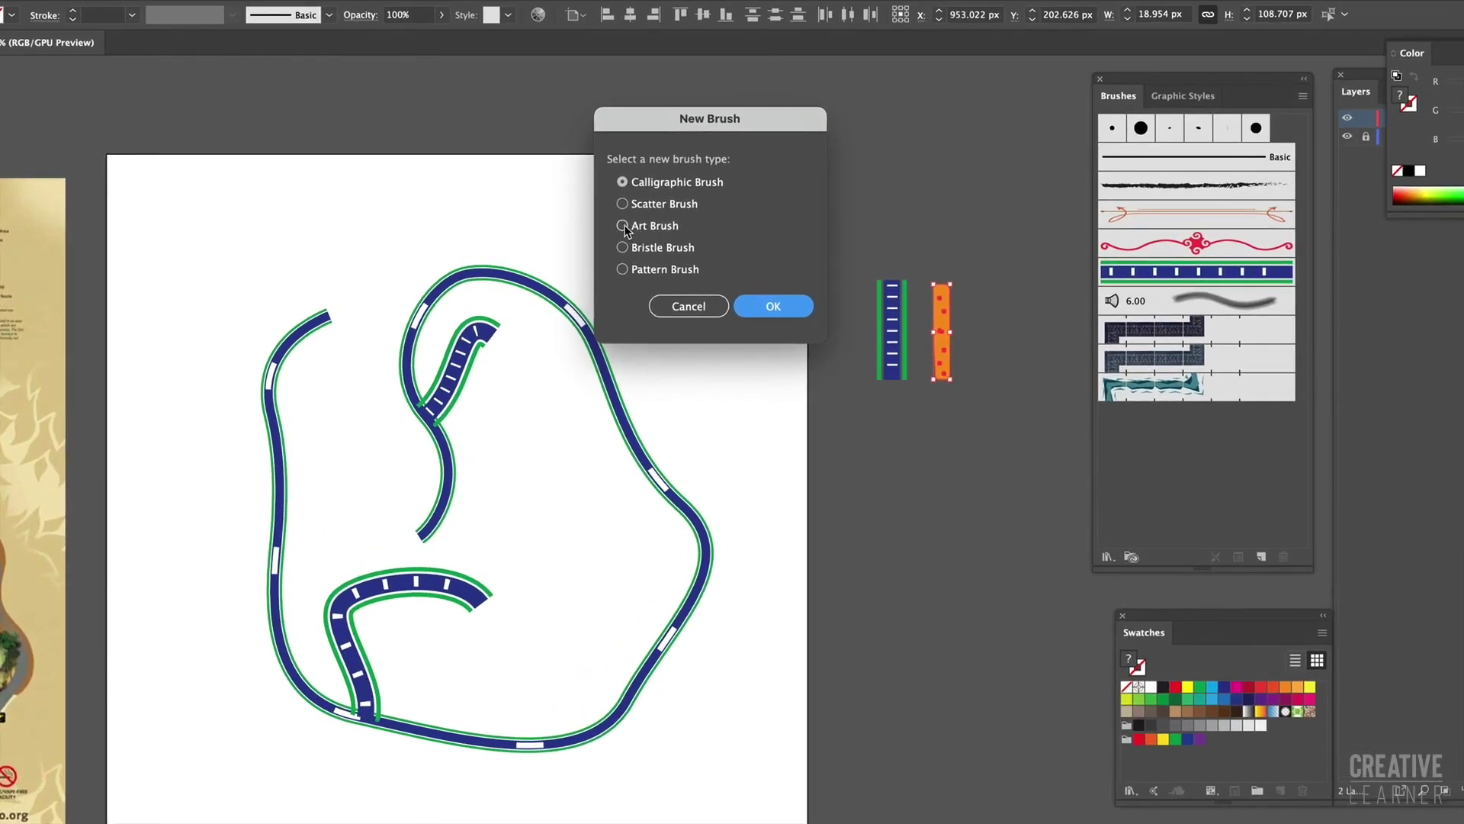
pyautogui.click(631, 227)
pyautogui.click(773, 307)
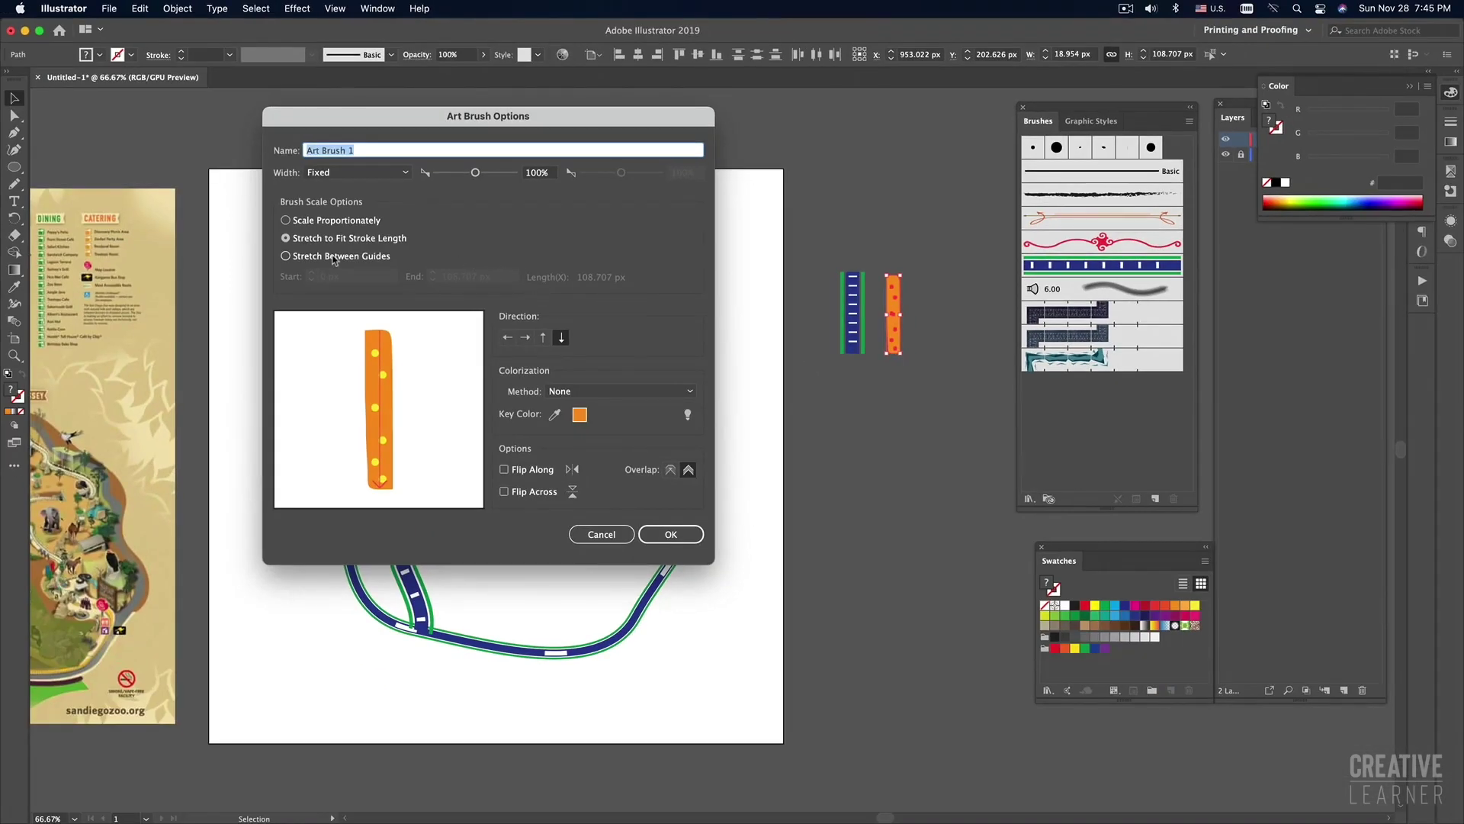
# Try the Stretch Between Guides and Scale Proportionately brush scale options, and return to Stretch to Fit Stroke Length.
pyautogui.click(287, 259)
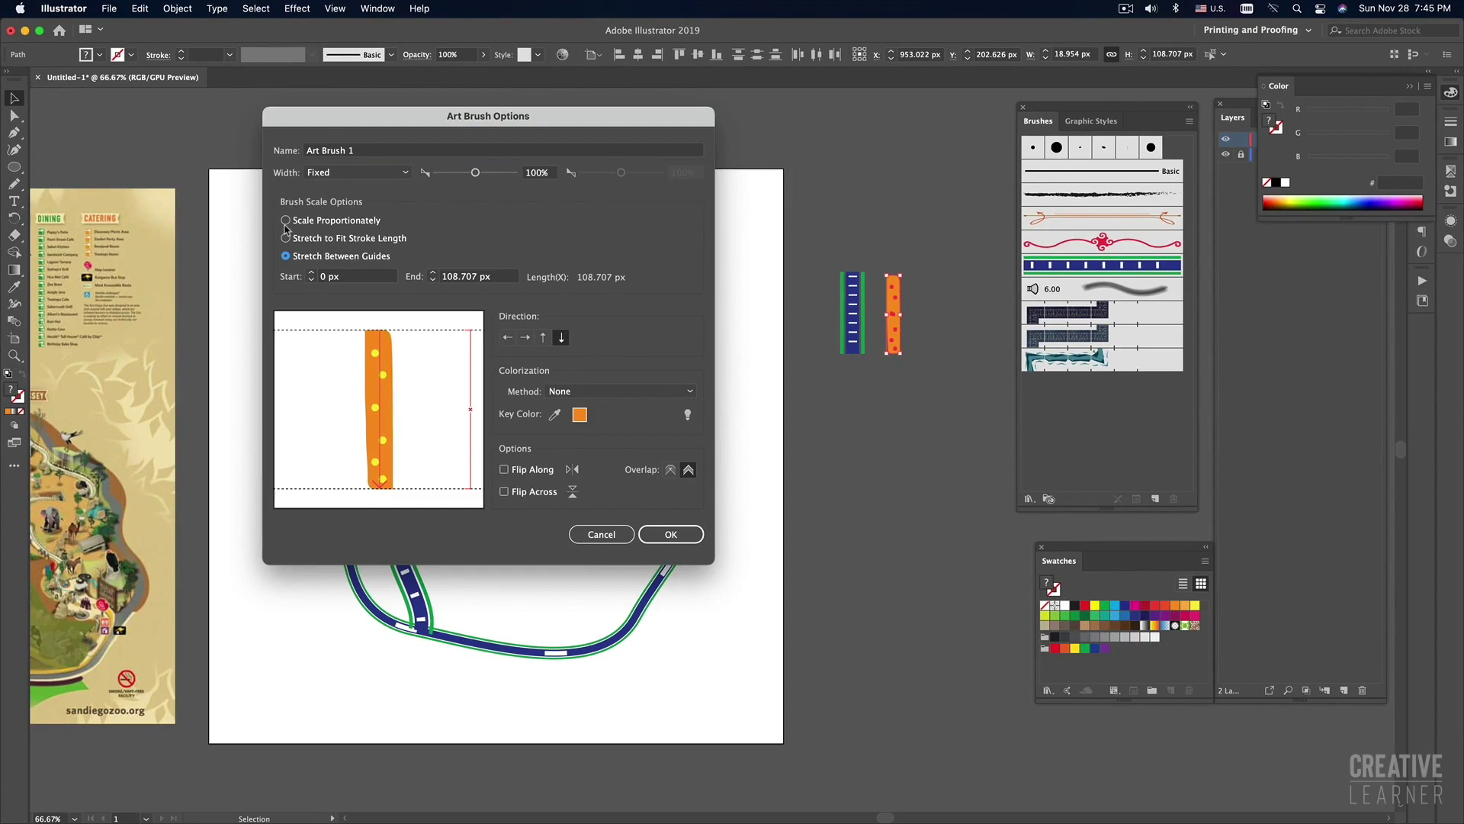
pyautogui.click(287, 223)
pyautogui.click(286, 237)
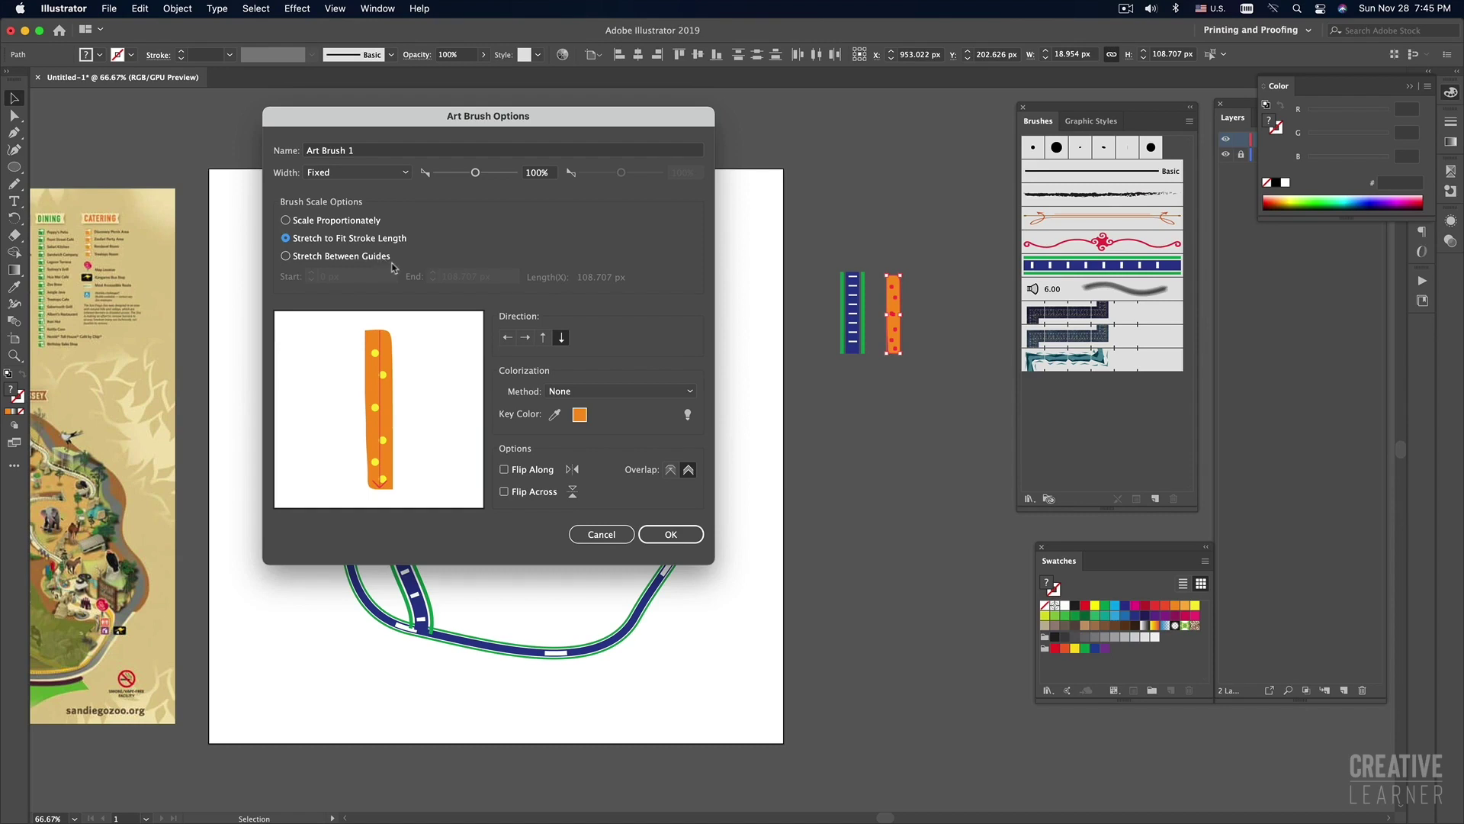
pyautogui.click(286, 256)
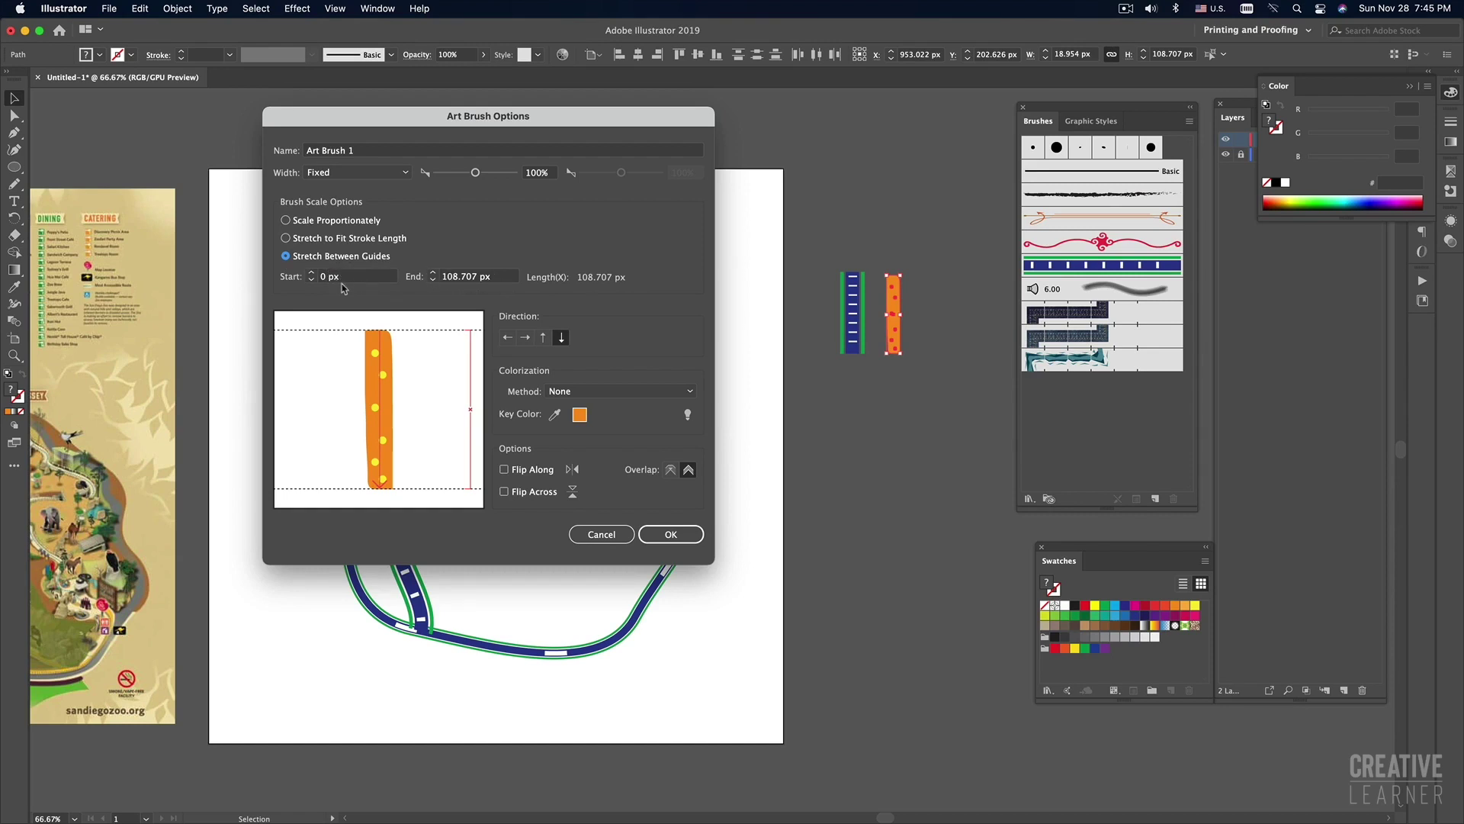
pyautogui.click(286, 238)
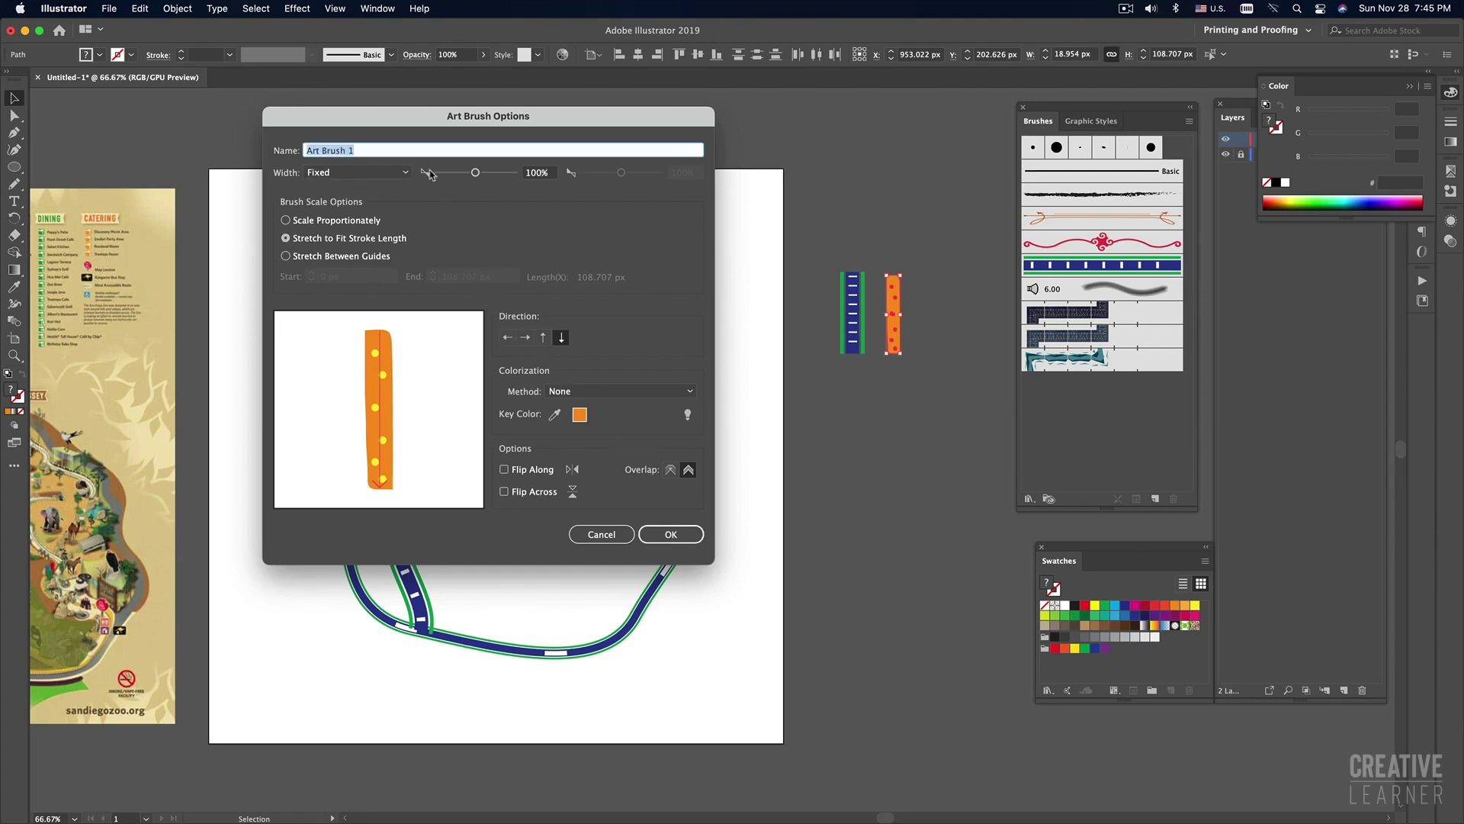
# Name the new art brush Road, create it, and deselect the orange bar.
pyautogui.write('Road')
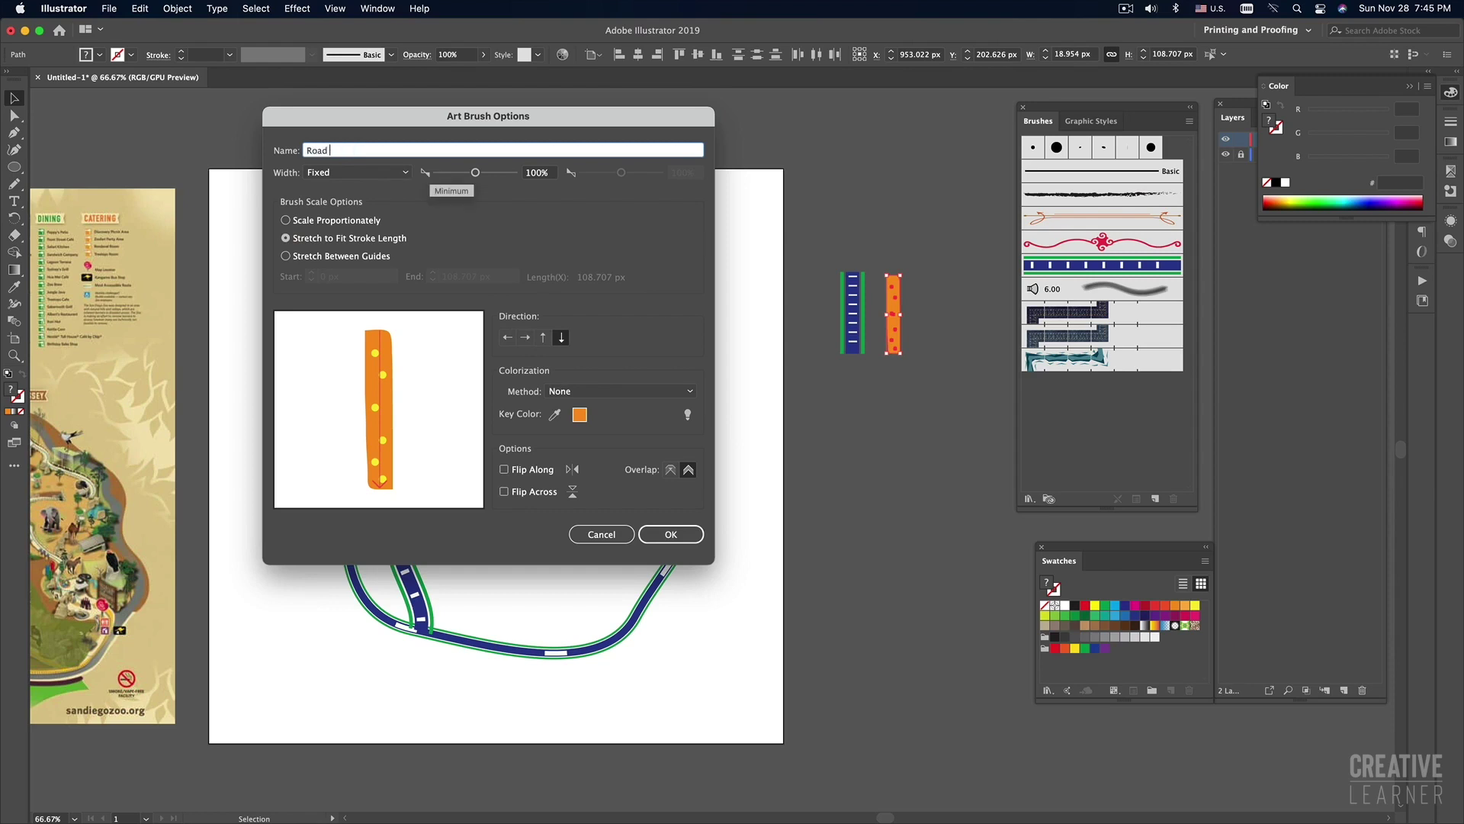
pyautogui.click(670, 533)
pyautogui.click(906, 459)
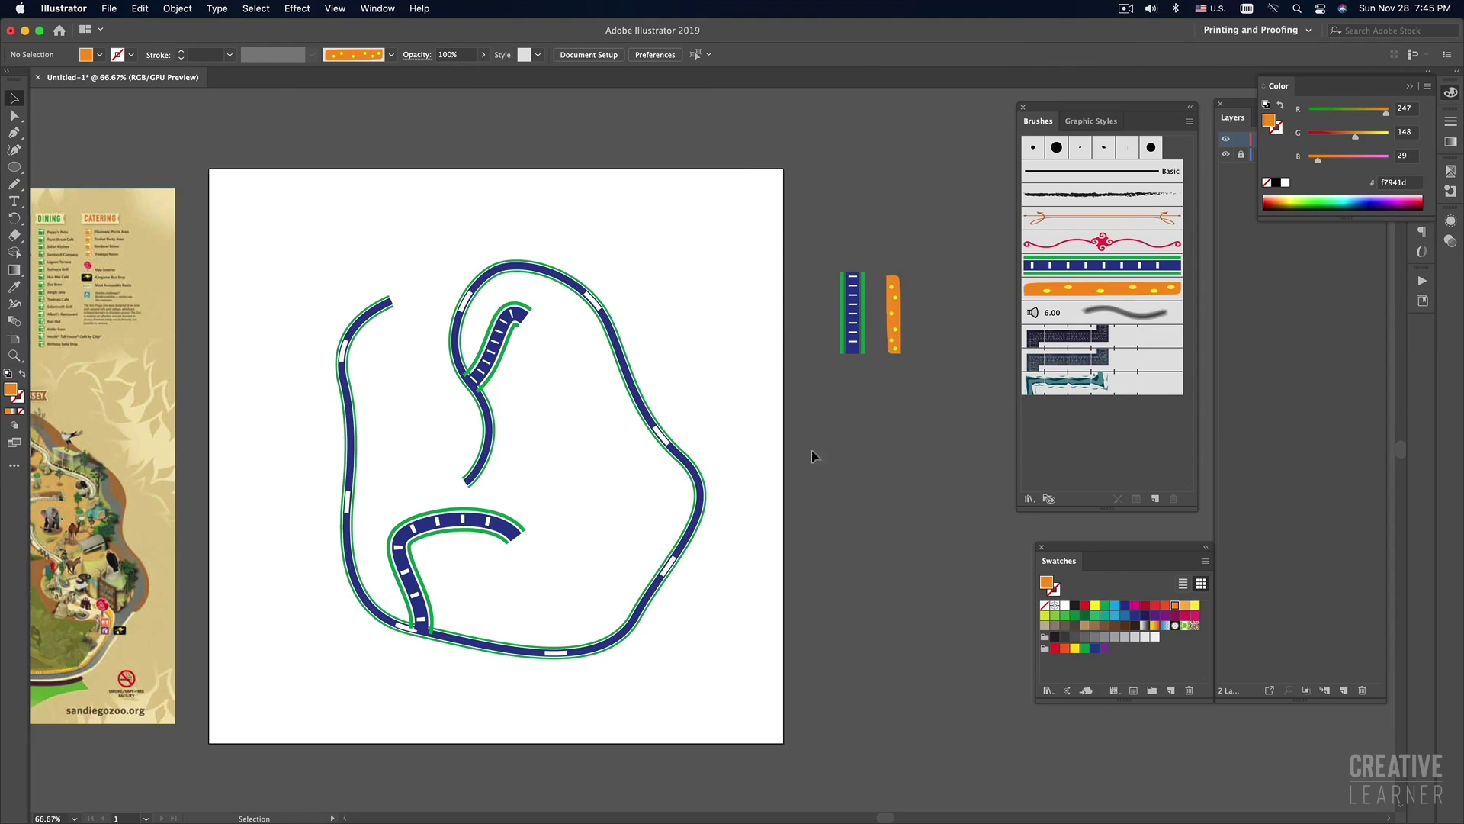
# Move both road samples to just above the artboard's upper-right part and deselect them.
pyautogui.moveTo(738, 424); pyautogui.dragTo(517, 418)
pyautogui.scroll(-3, 572, 425)
pyautogui.hscroll(5, 578, 425)
pyautogui.click(684, 381)
pyautogui.moveTo(684, 382)
pyautogui.mouseDown()
pyautogui.moveTo(675, 314)
pyautogui.moveTo(575, 259)
pyautogui.mouseUp()
pyautogui.click(714, 386)
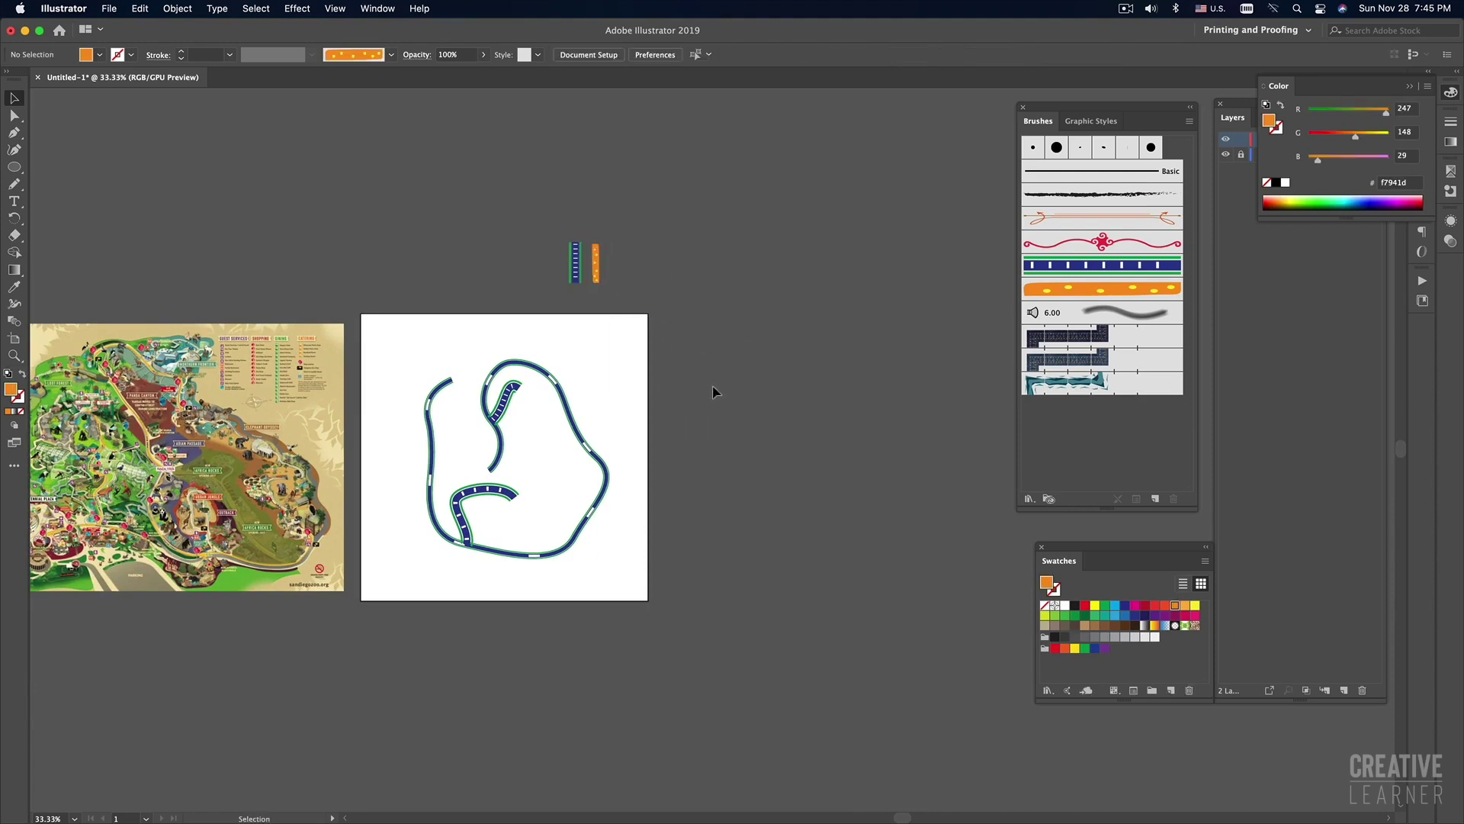
# Duplicate Artboard 1 together with its road drawing to just beside the original, leaving a small gap.
pyautogui.hscroll(3, 714, 386)
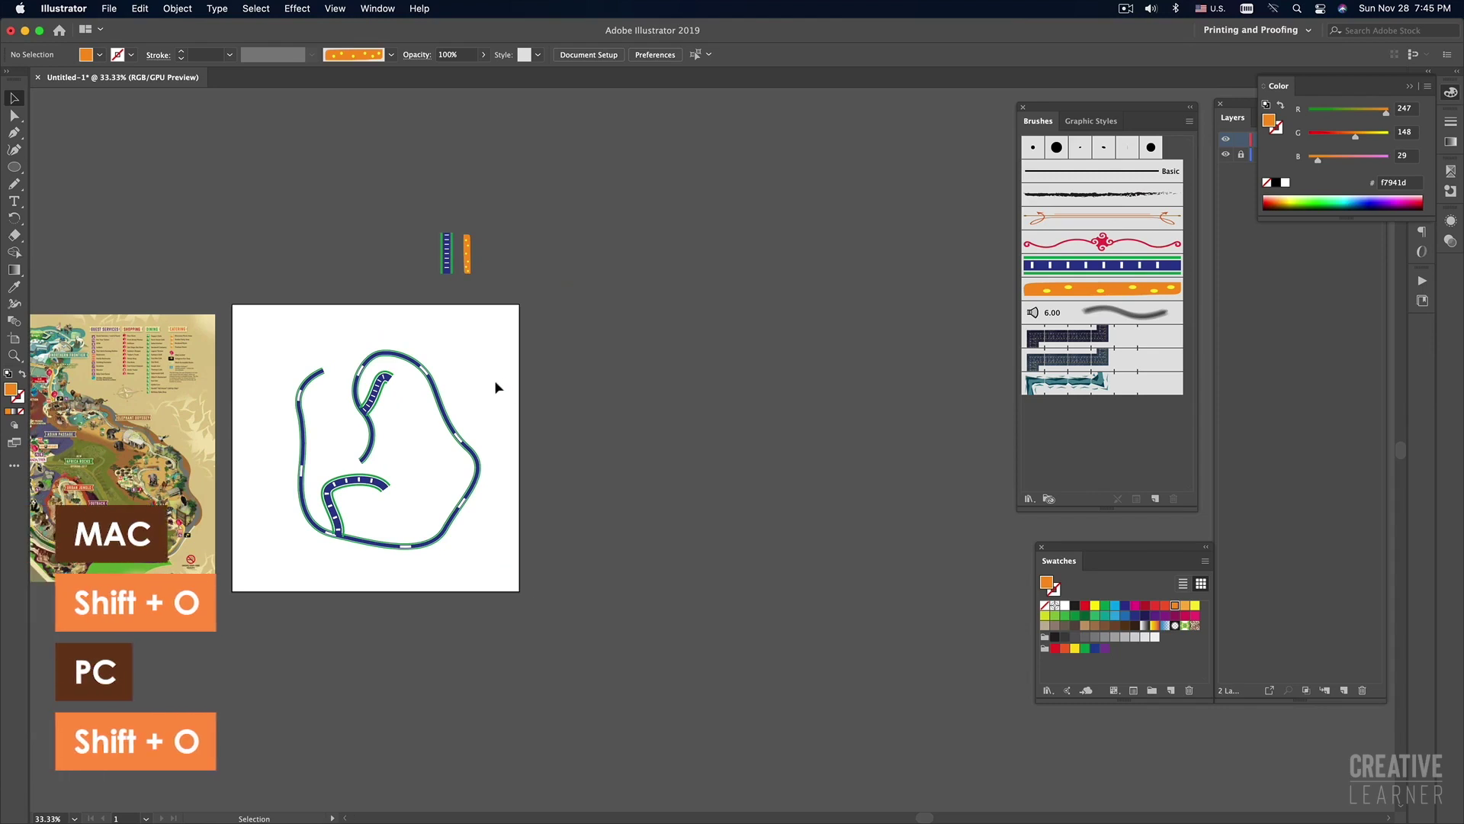
pyautogui.hotkey('shift', 'o')
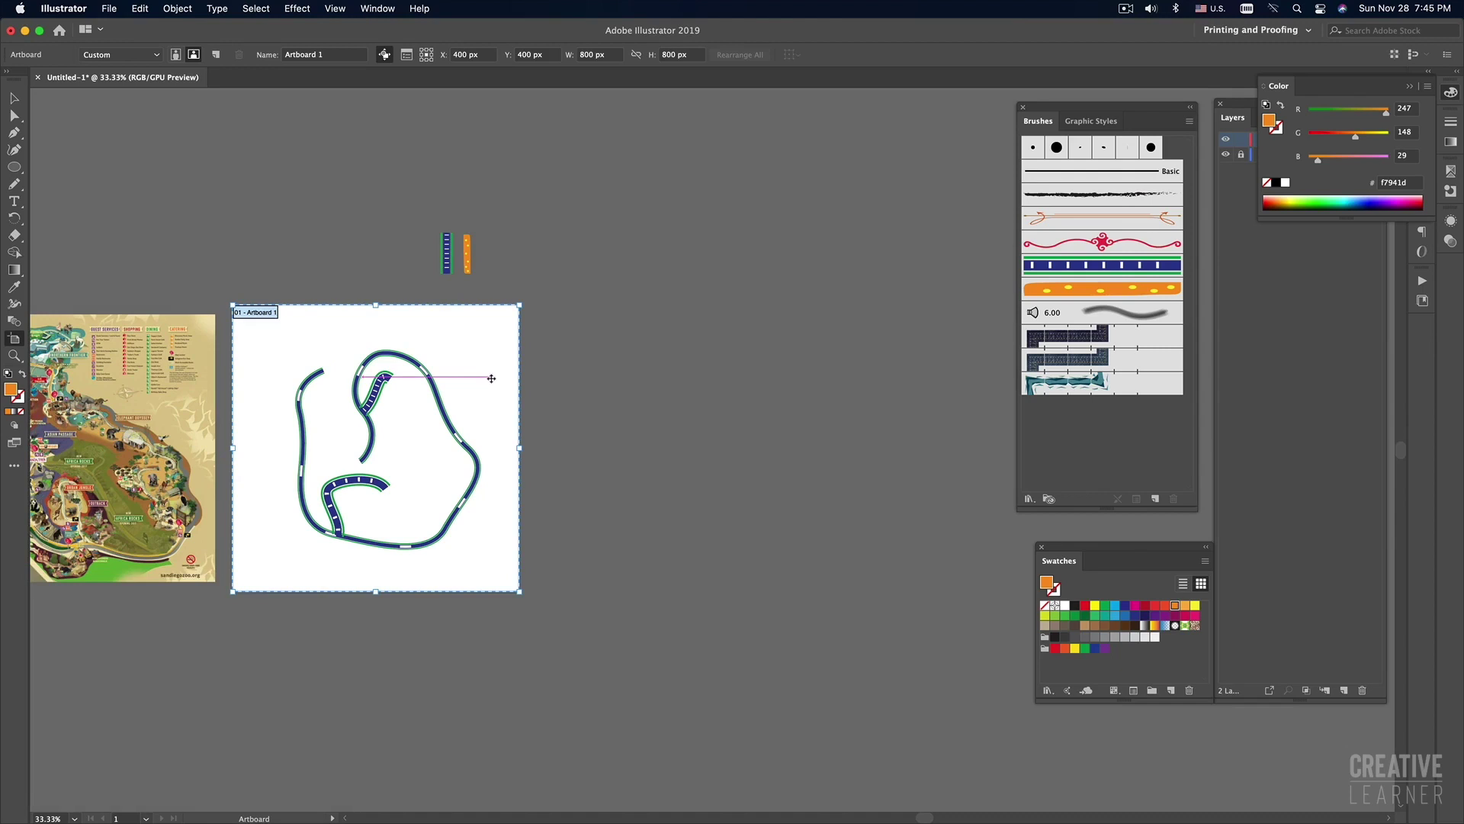
pyautogui.moveTo(485, 381); pyautogui.dragTo(799, 392)
pyautogui.press('v')
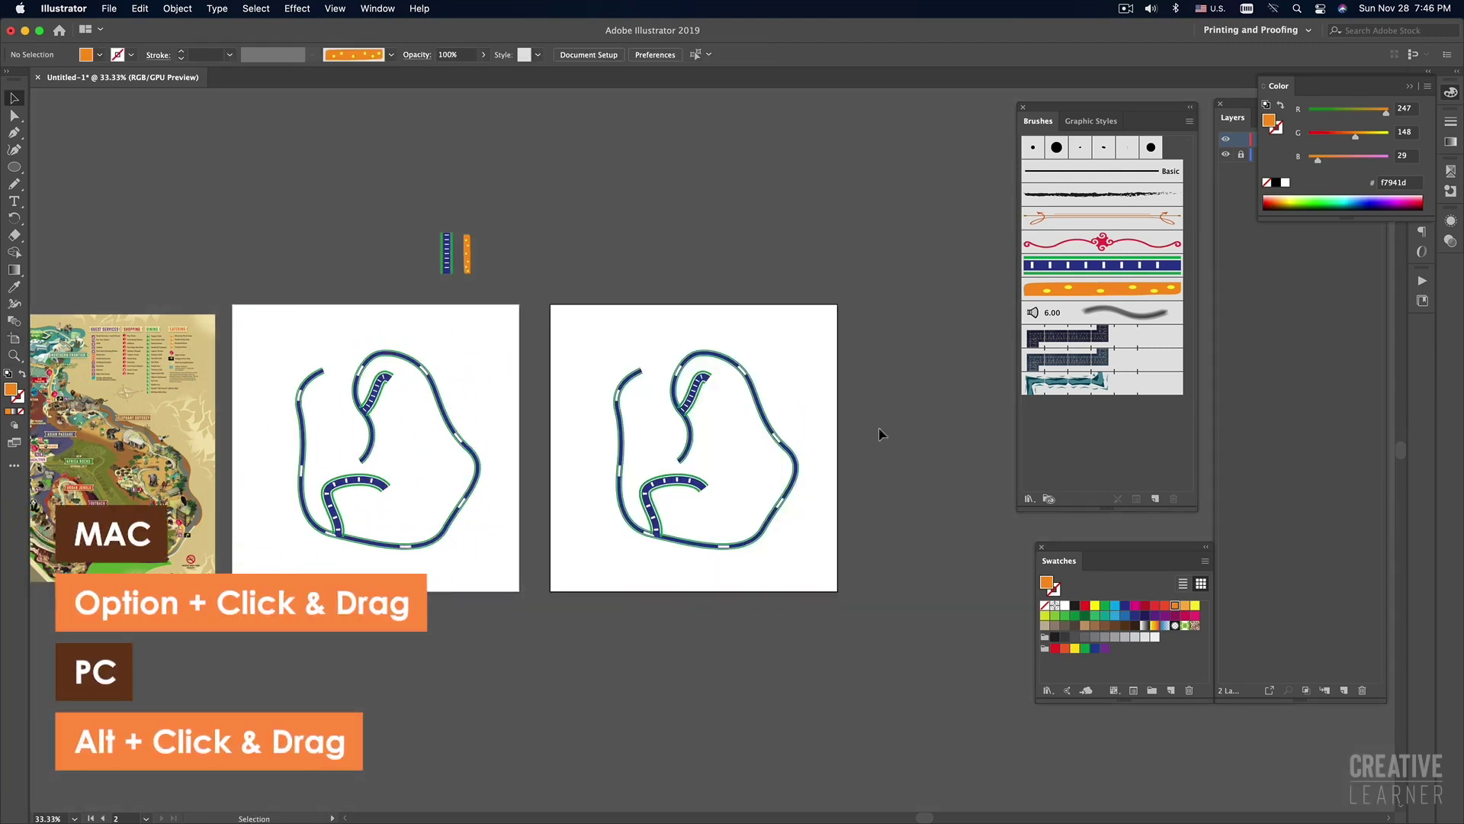
# Select all the road paths on the duplicated artboard and remove their brush stroke.
pyautogui.scroll(1, 879, 433)
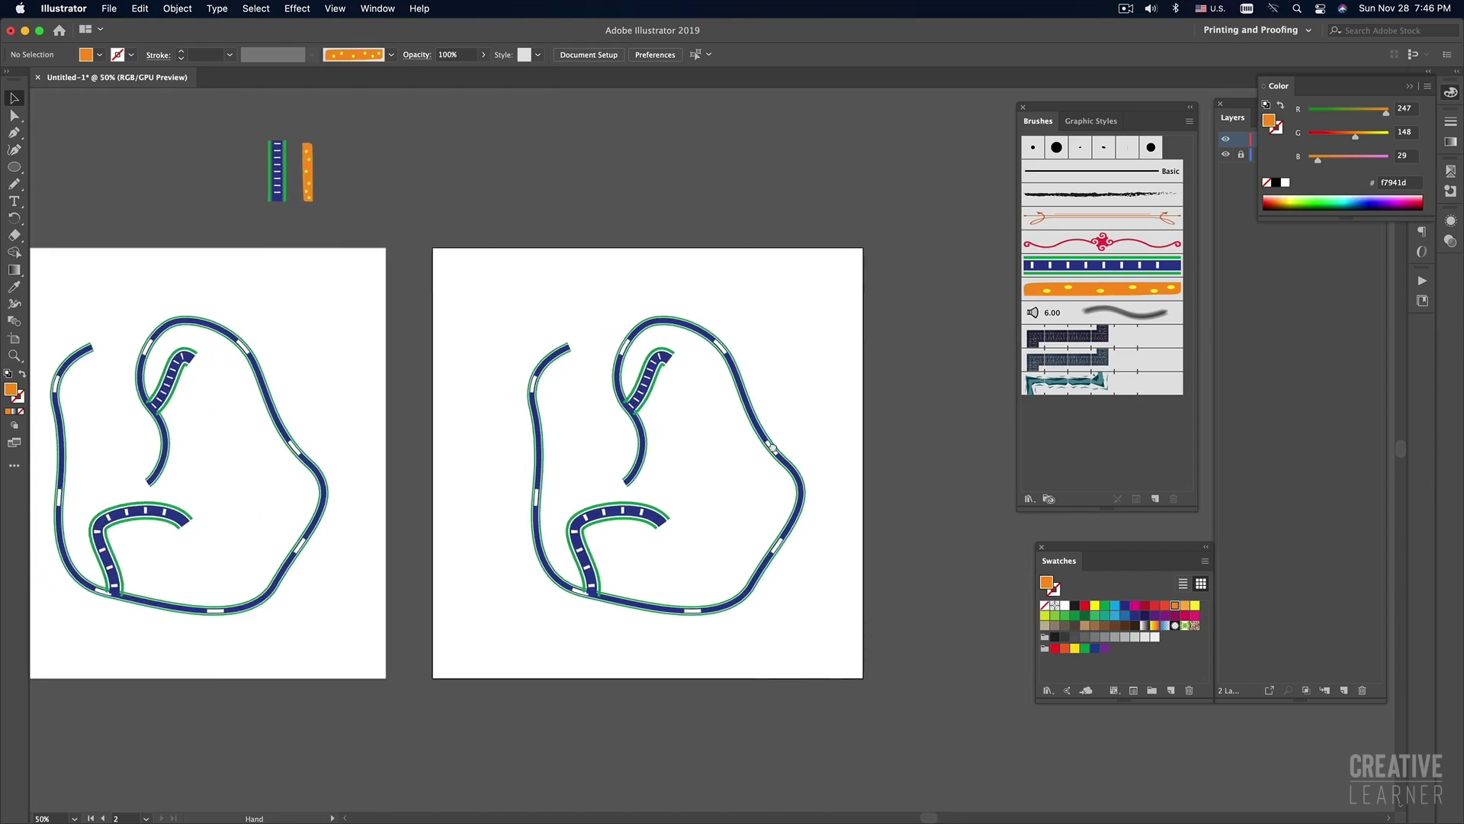
pyautogui.scroll(-3, 958, 436)
pyautogui.hscroll(-3, 958, 436)
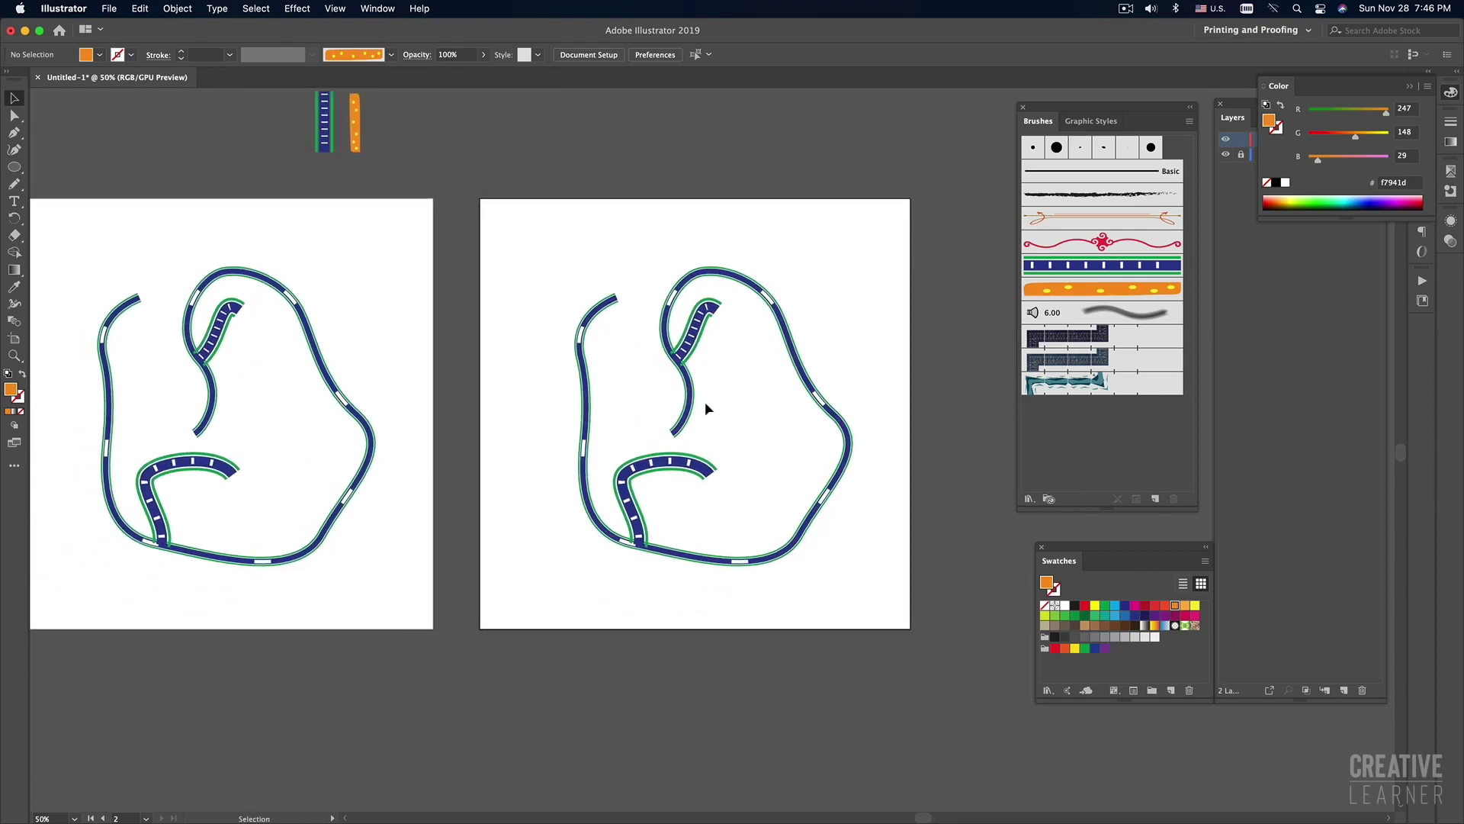
pyautogui.moveTo(525, 254); pyautogui.dragTo(950, 604)
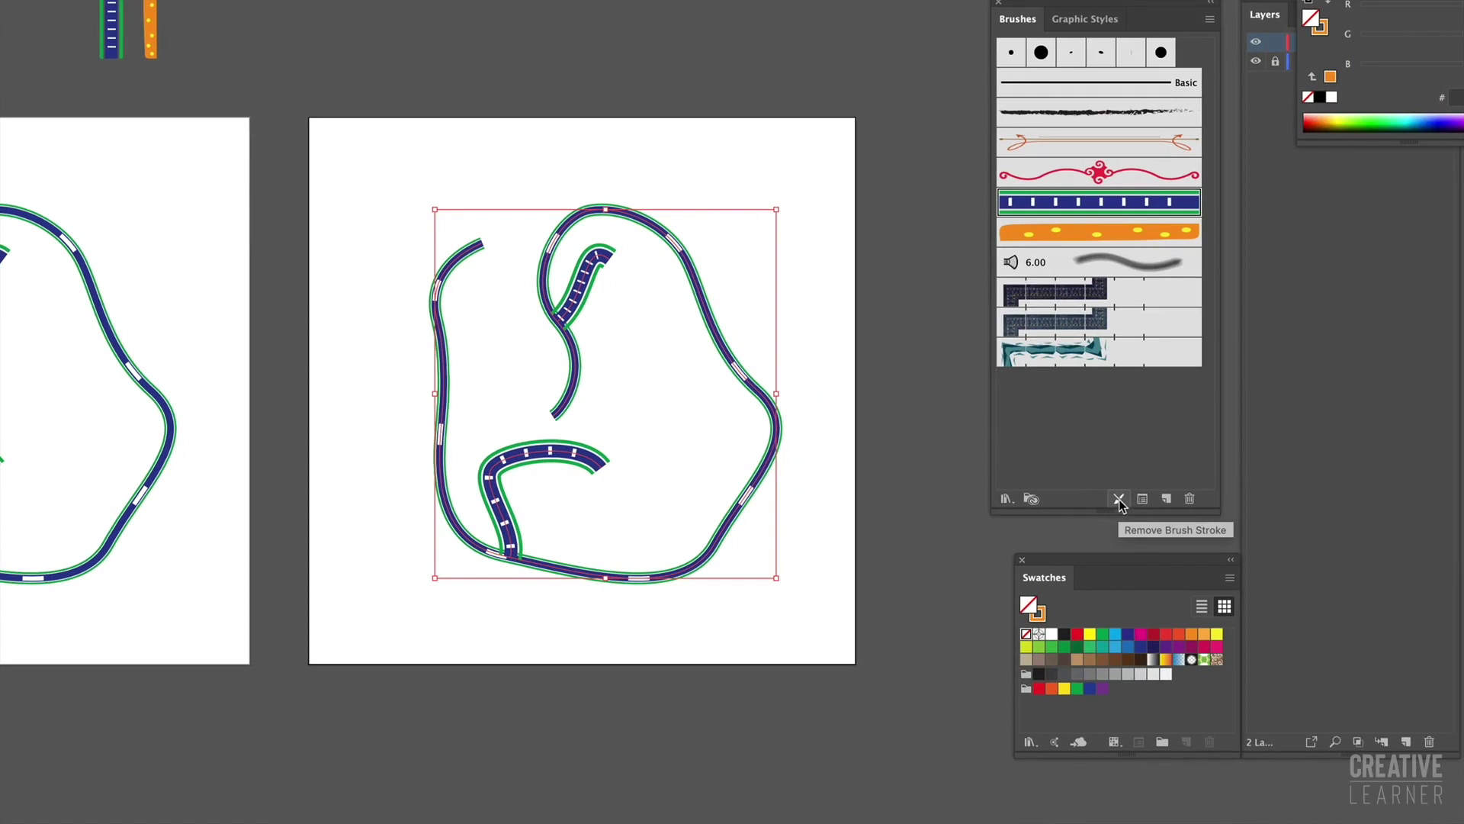
pyautogui.click(1119, 497)
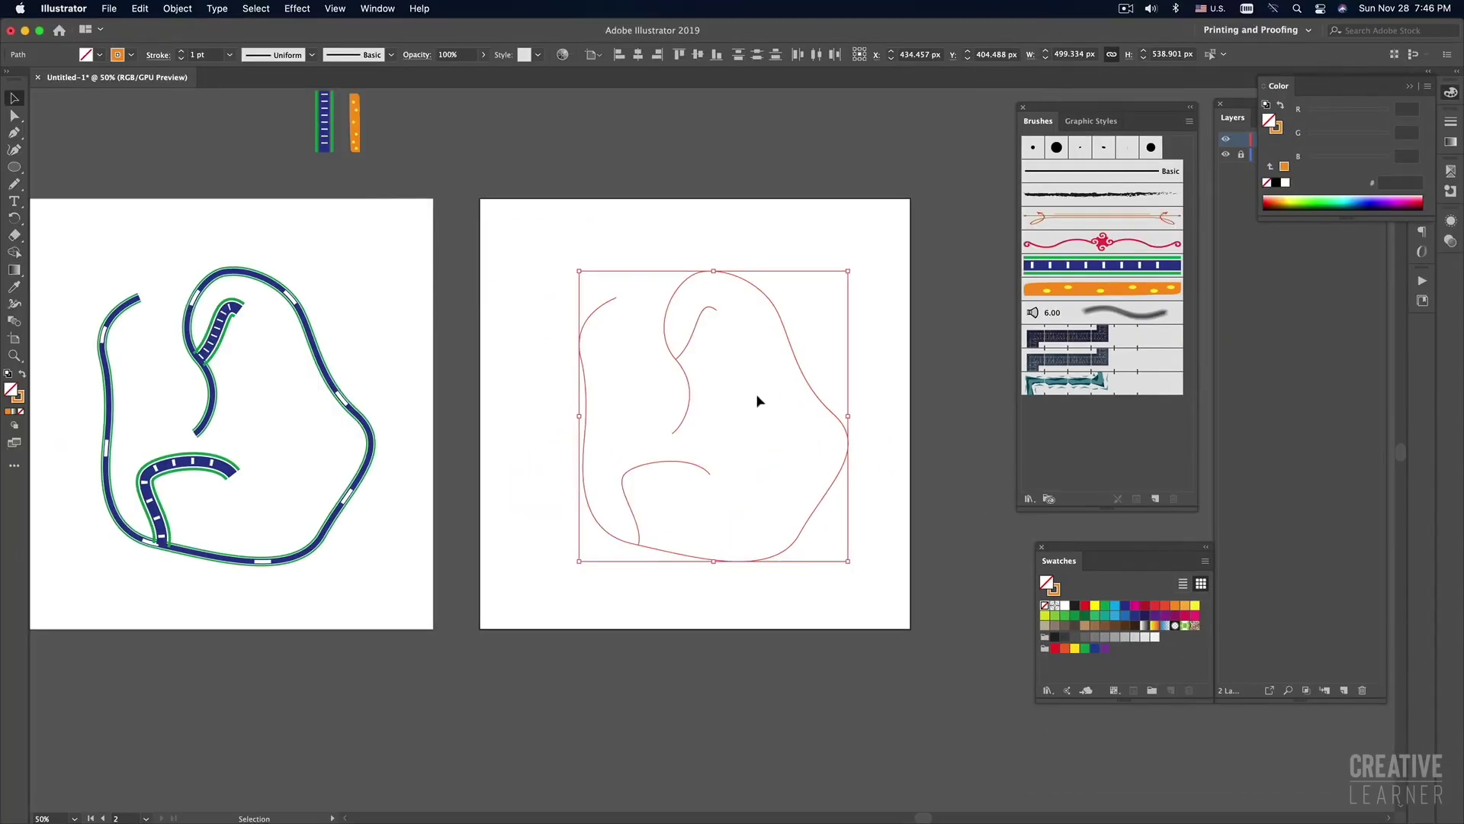
# Give the selected plain paths a black stroke with a weight of 5 pt and deselect them.
pyautogui.click(1057, 592)
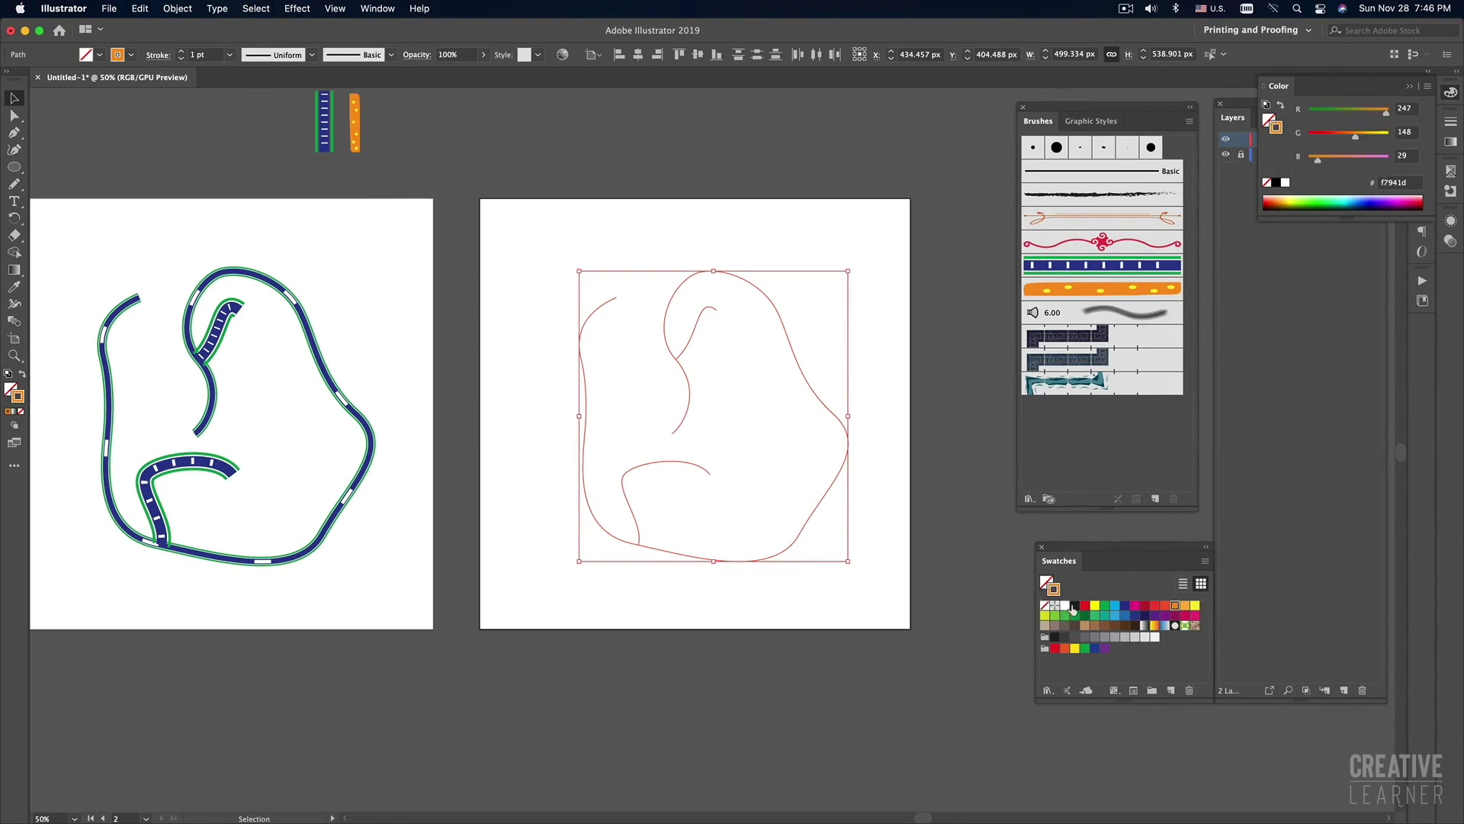
pyautogui.click(1075, 606)
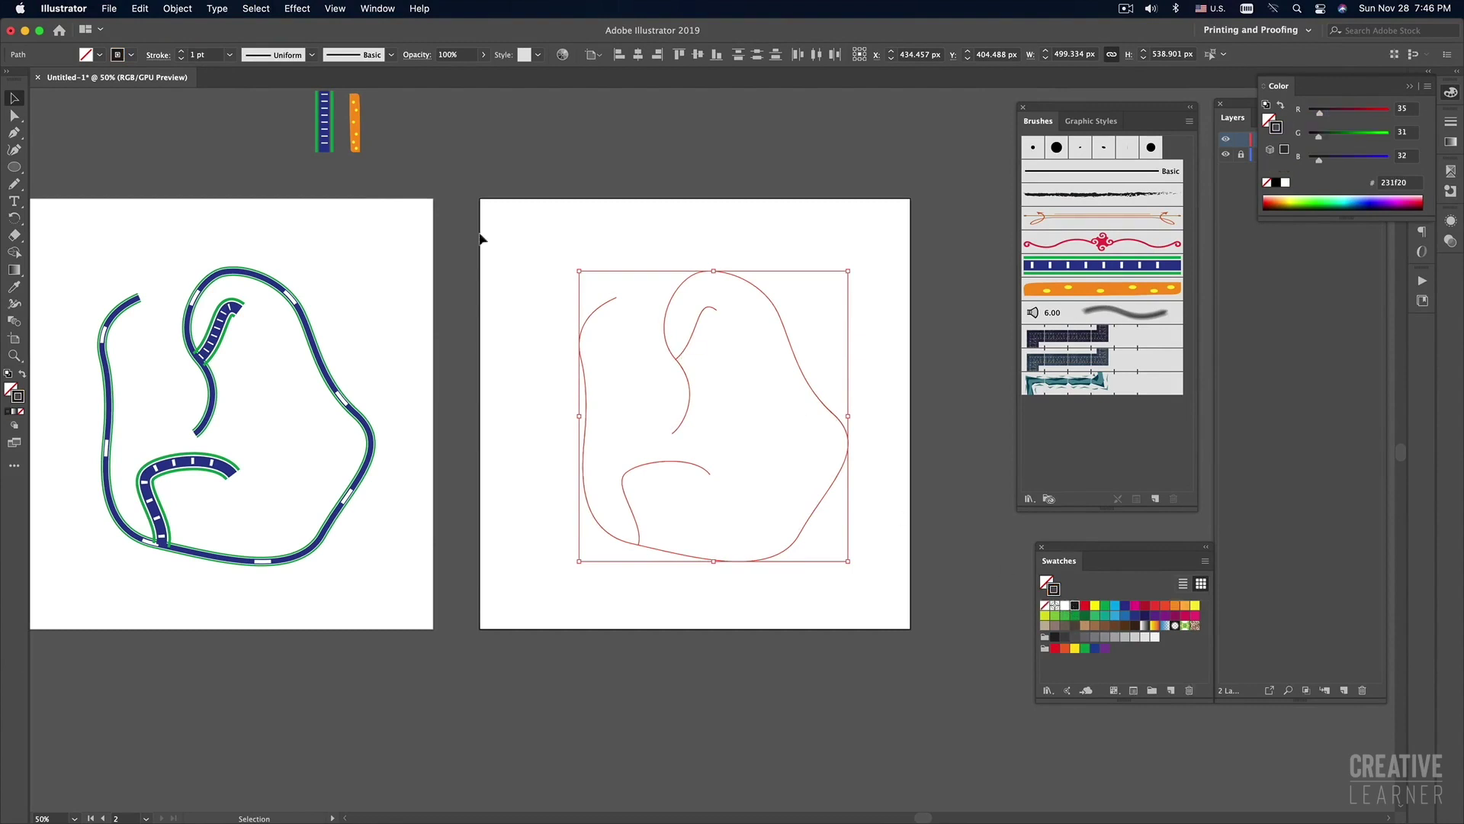
pyautogui.click(181, 52)
pyautogui.click(181, 51)
pyautogui.click(181, 51)
pyautogui.click(181, 51)
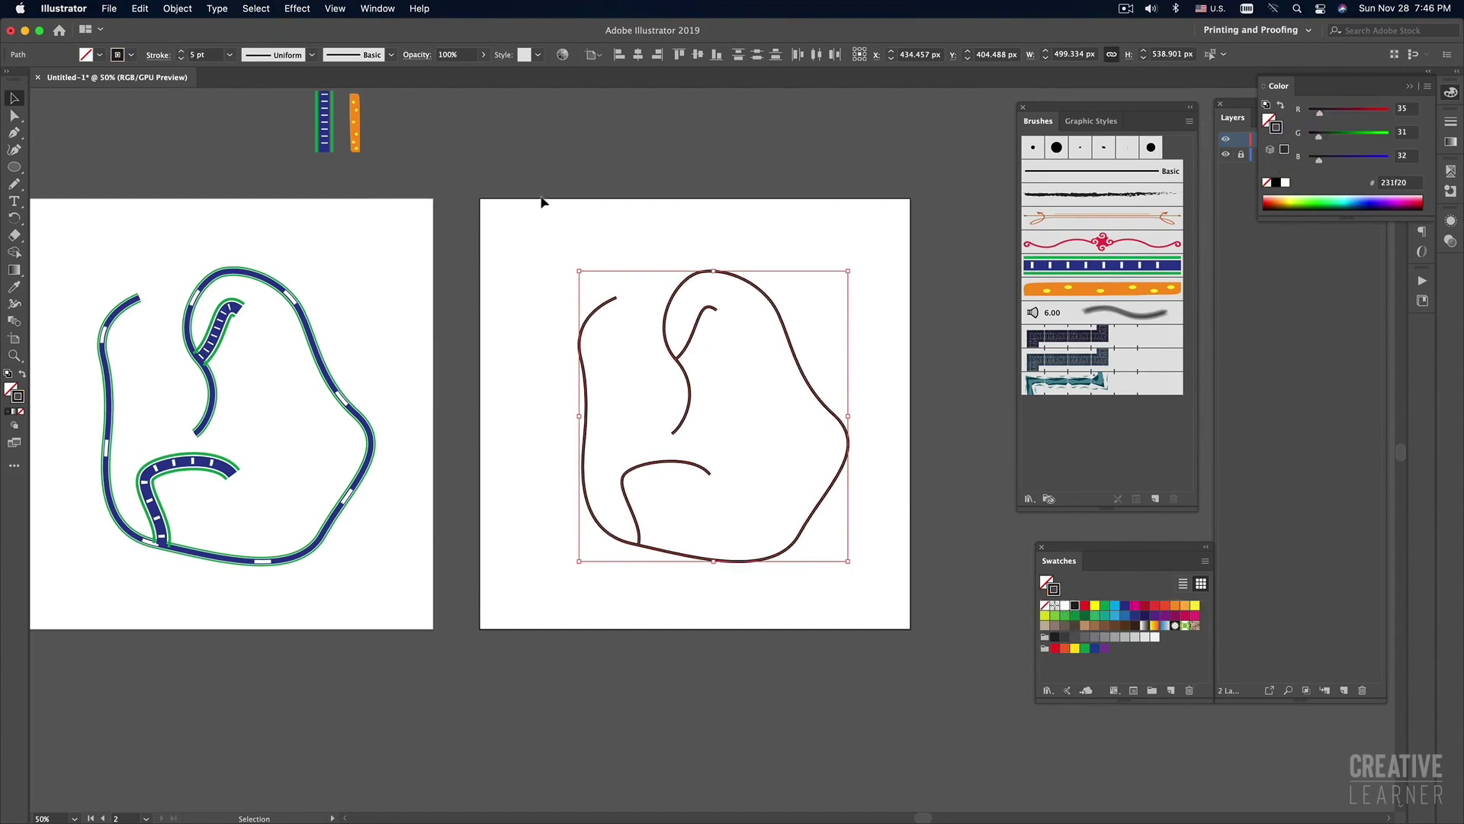
pyautogui.click(609, 234)
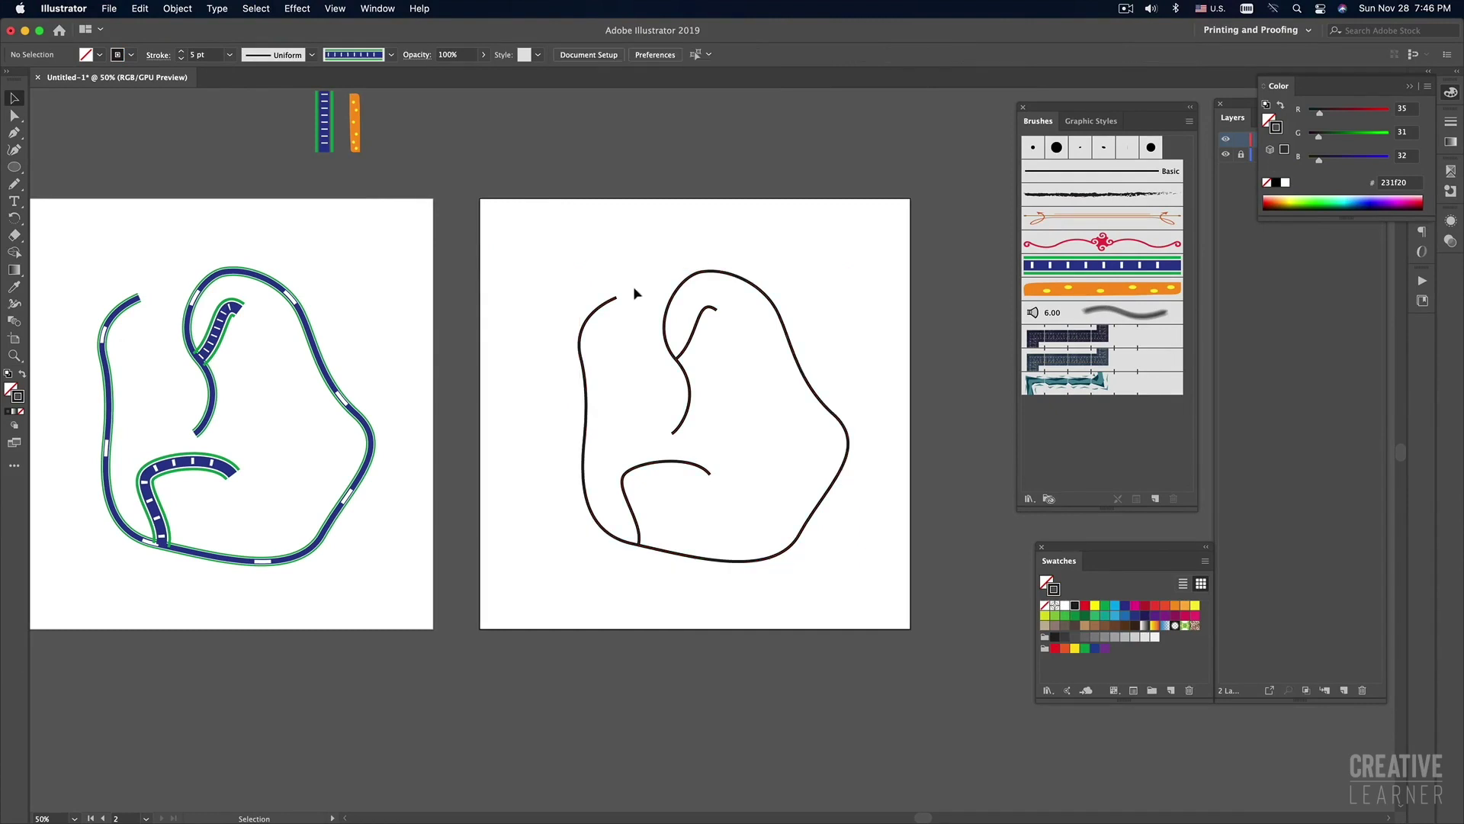
# Apply the orange dotted road brush to all the paths on the second artboard and deselect them.
pyautogui.scroll(5, 635, 292)
pyautogui.moveTo(610, 350); pyautogui.dragTo(957, 662)
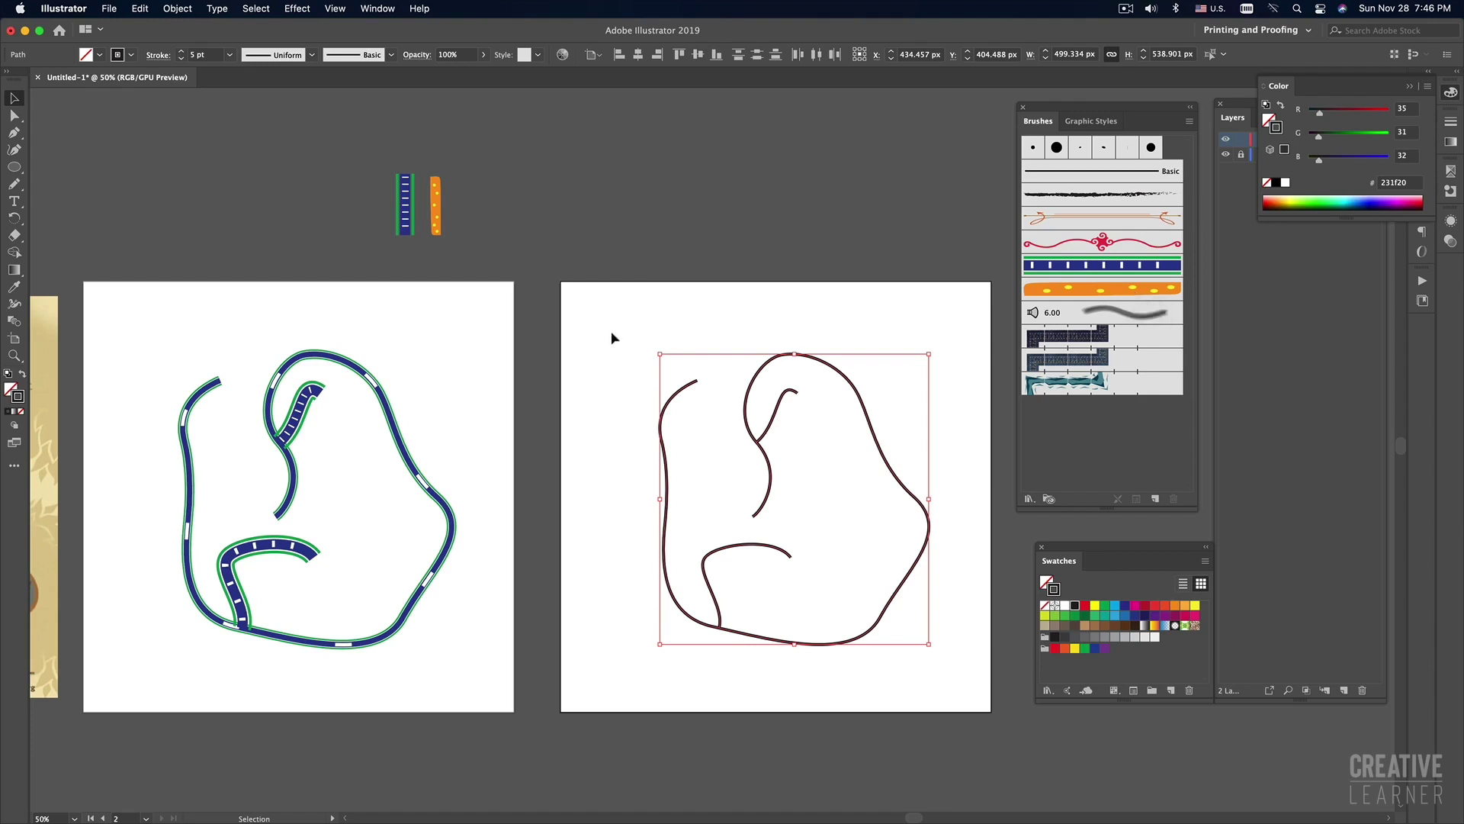
pyautogui.click(1125, 290)
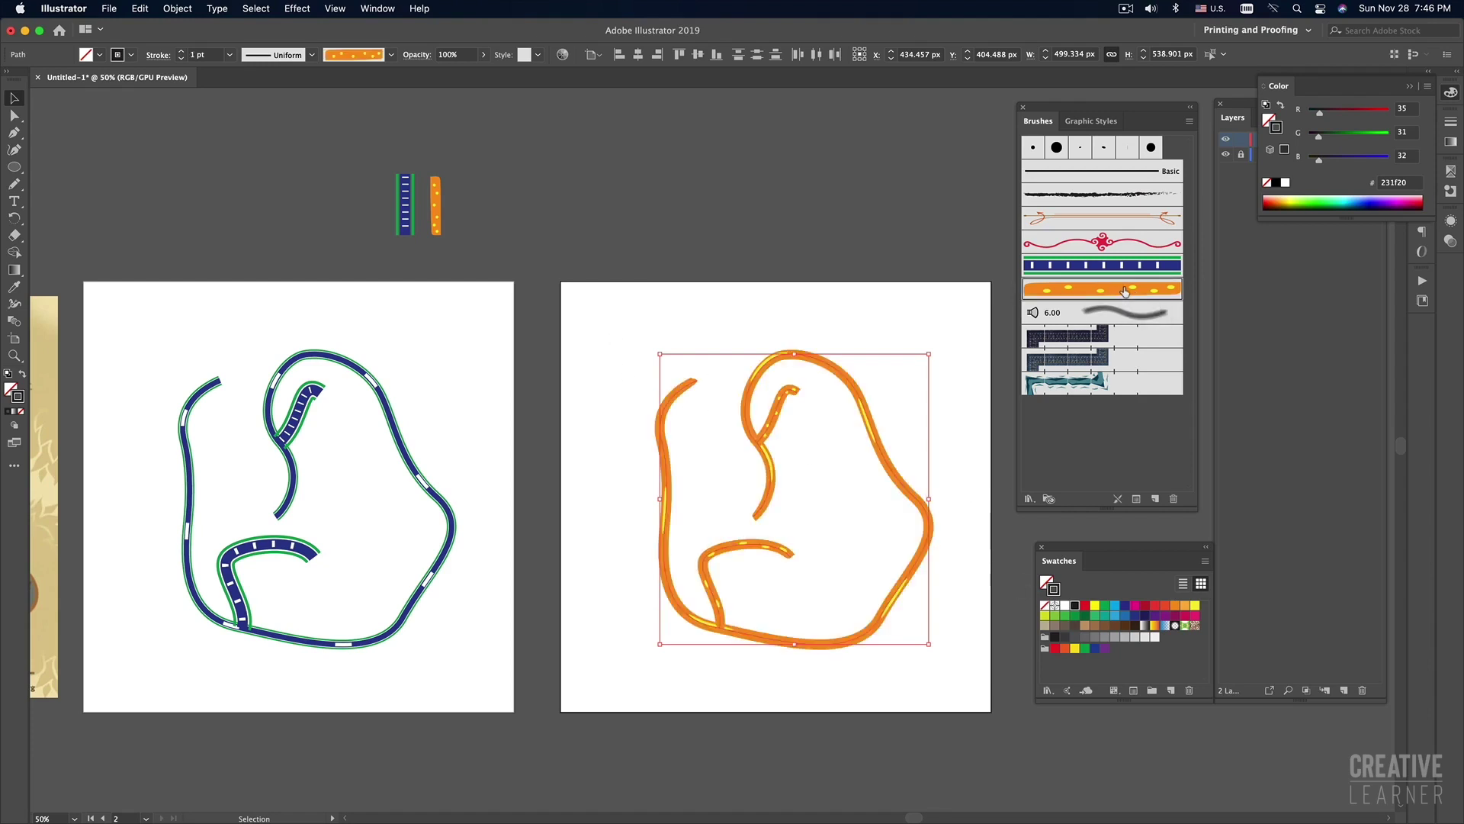
pyautogui.click(747, 312)
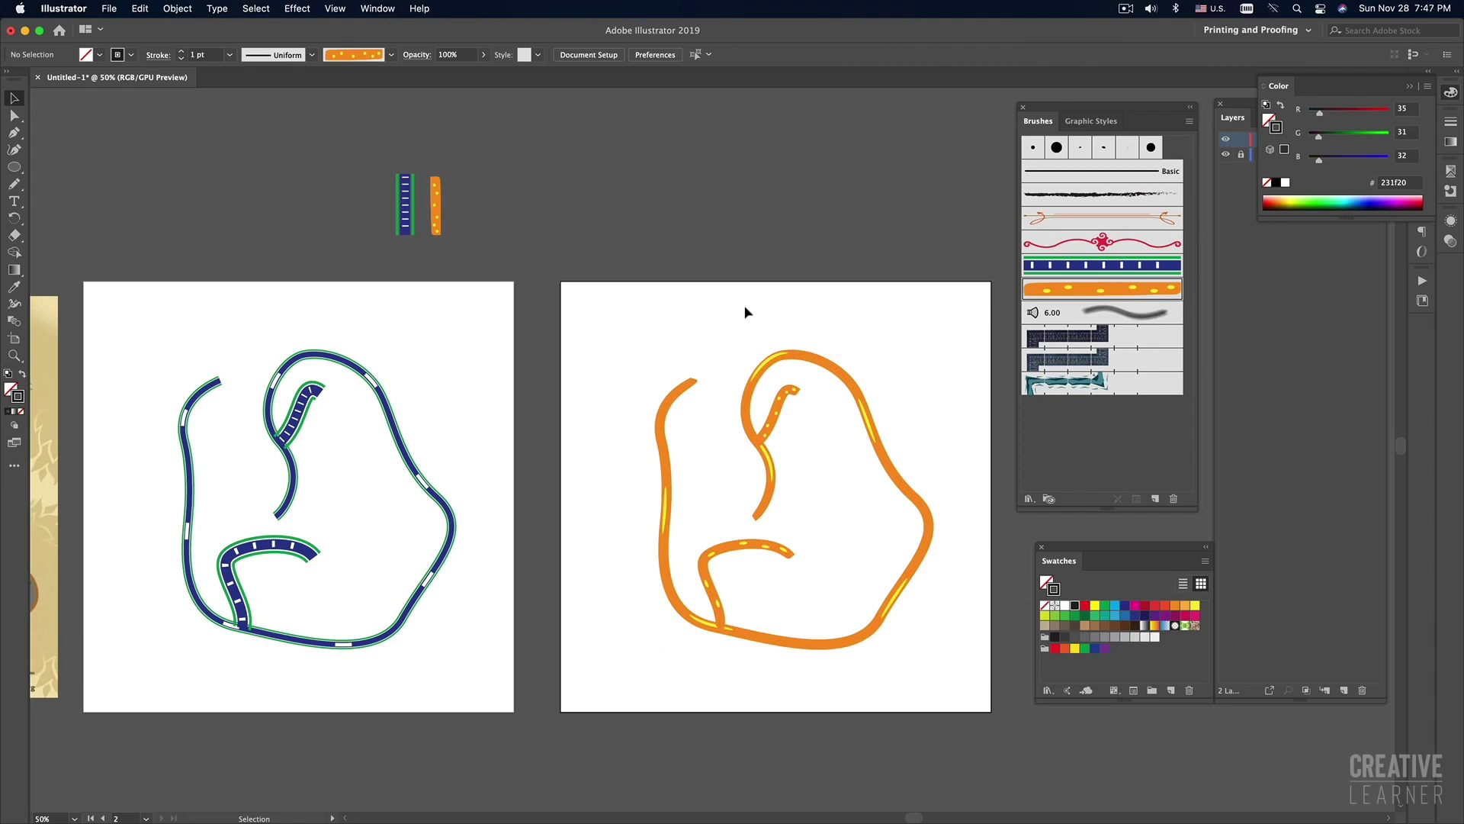
pyautogui.scroll(-3, 736, 315)
pyautogui.hscroll(5, 737, 314)
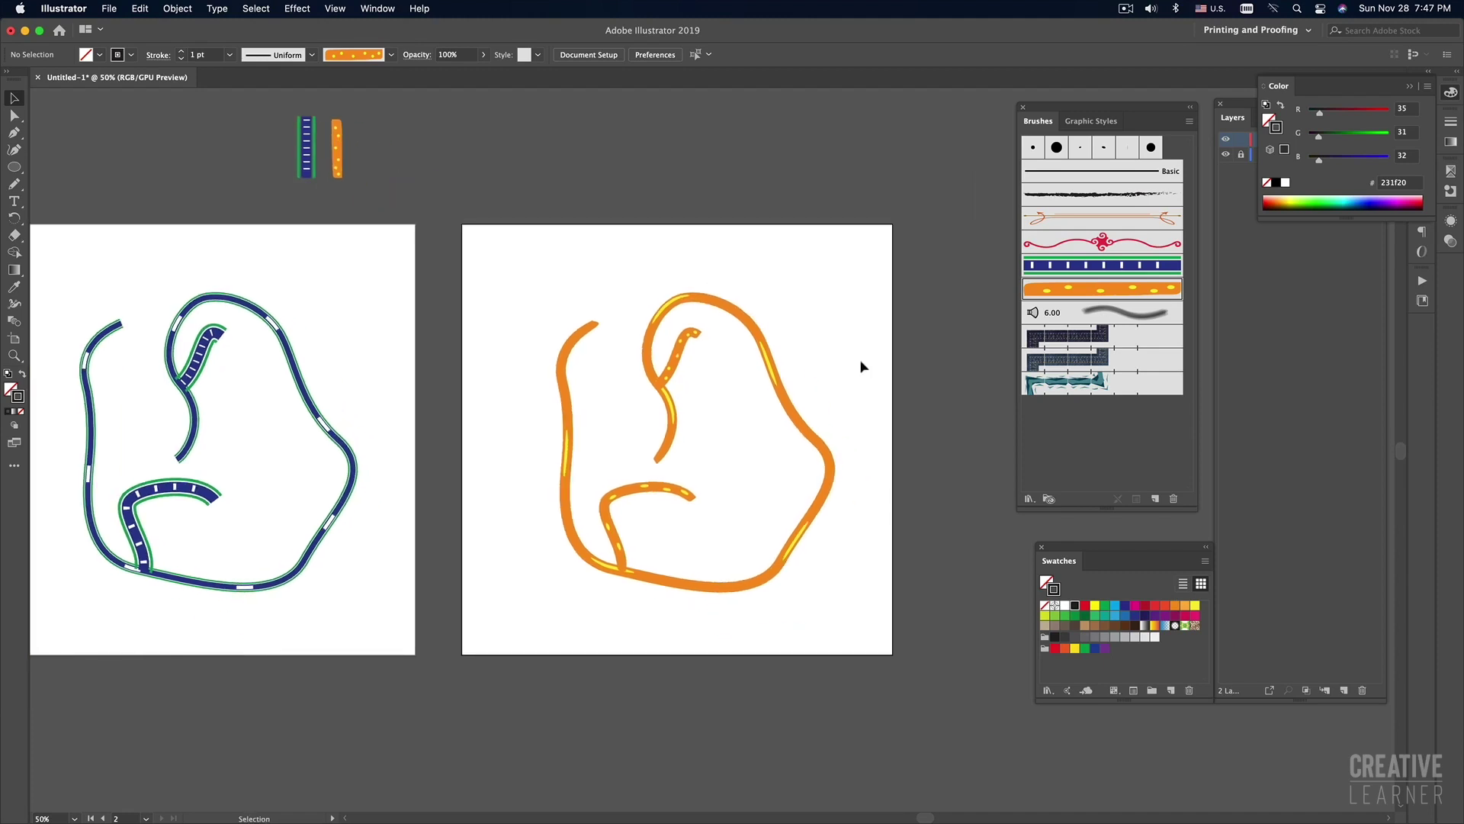
pyautogui.press('super+minus')
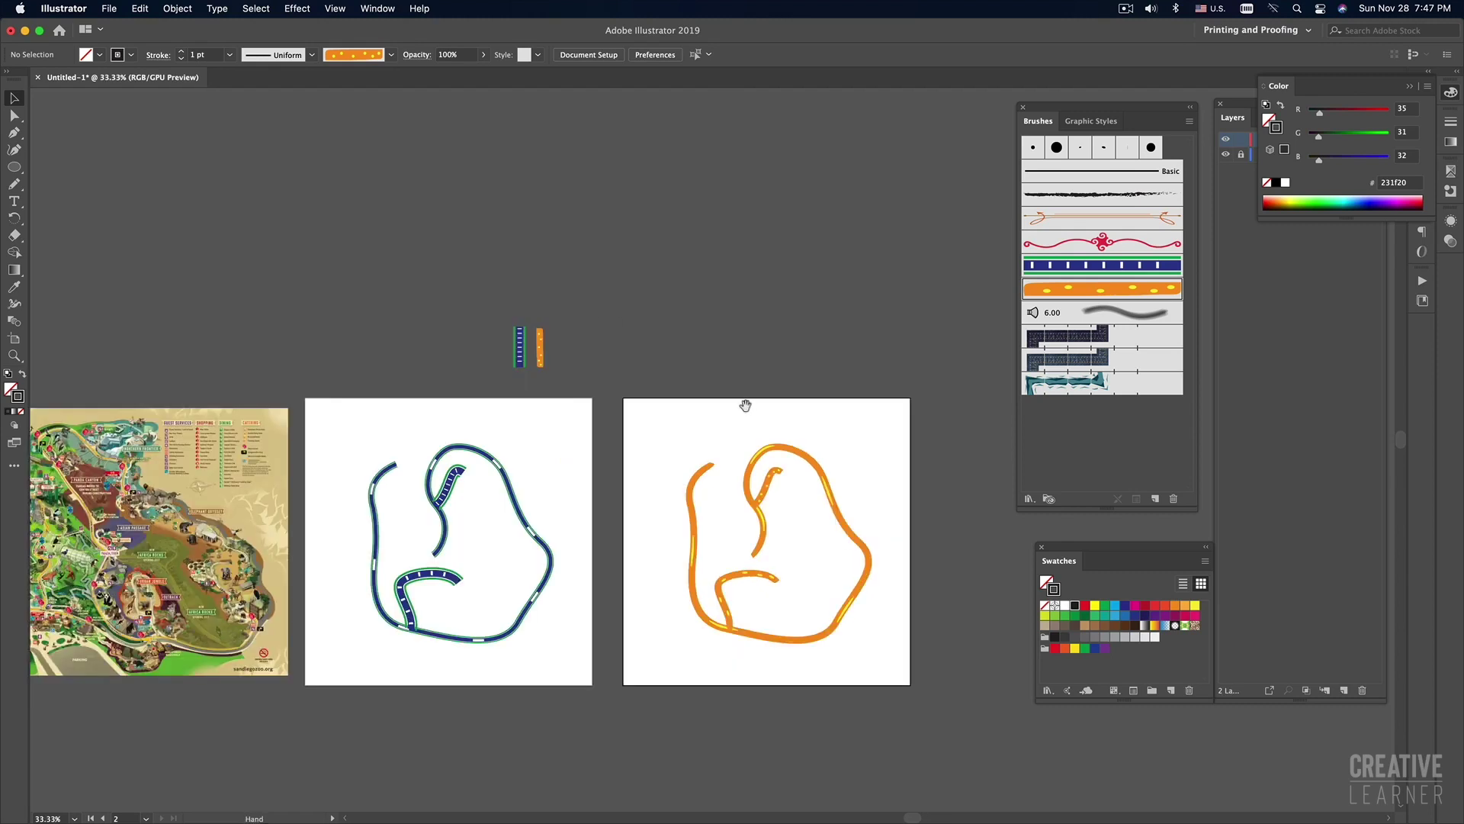
pyautogui.moveTo(745, 405); pyautogui.dragTo(572, 389)
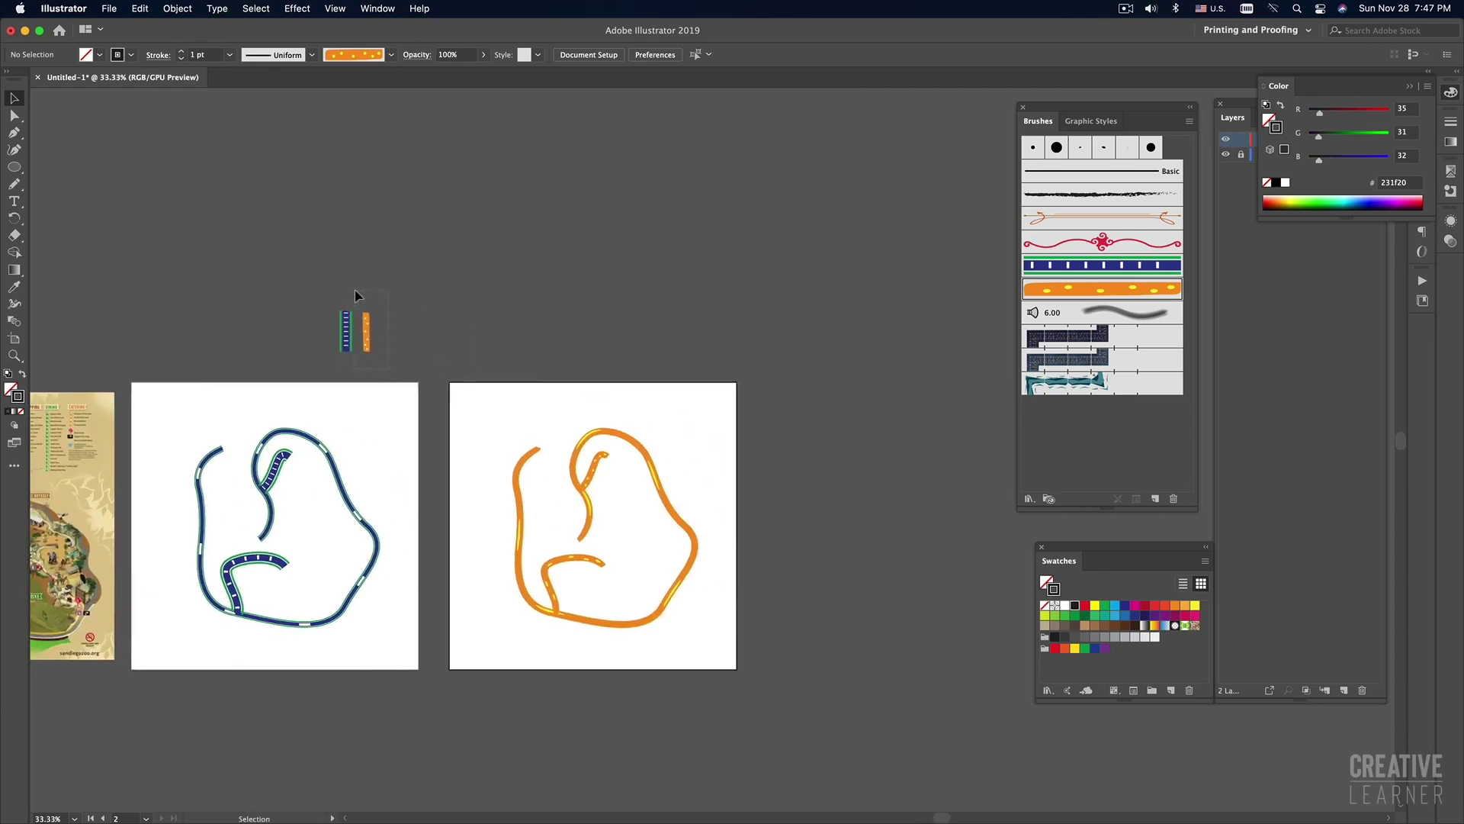
pyautogui.moveTo(355, 290); pyautogui.dragTo(501, 349)
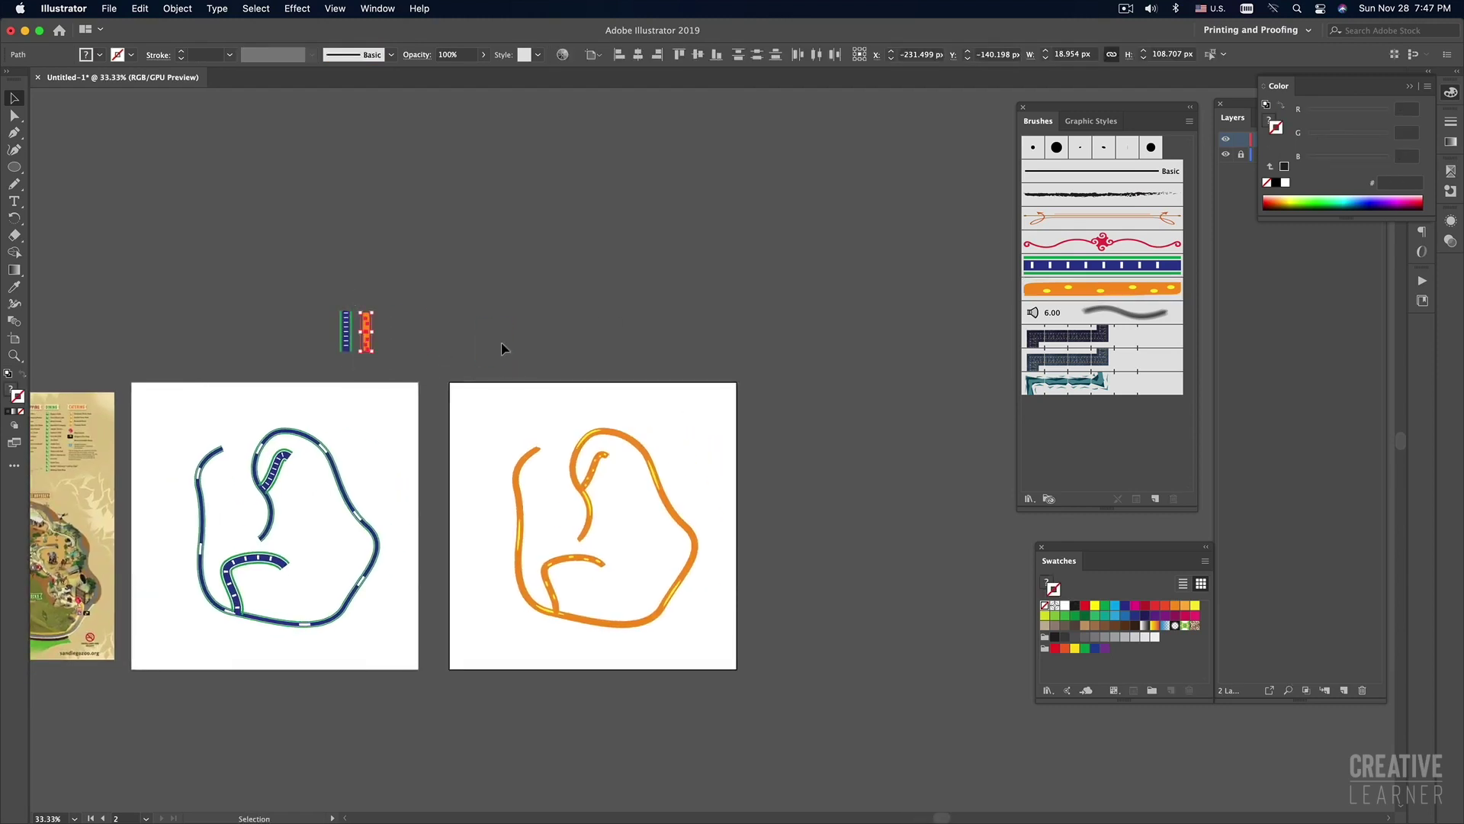
pyautogui.click(595, 337)
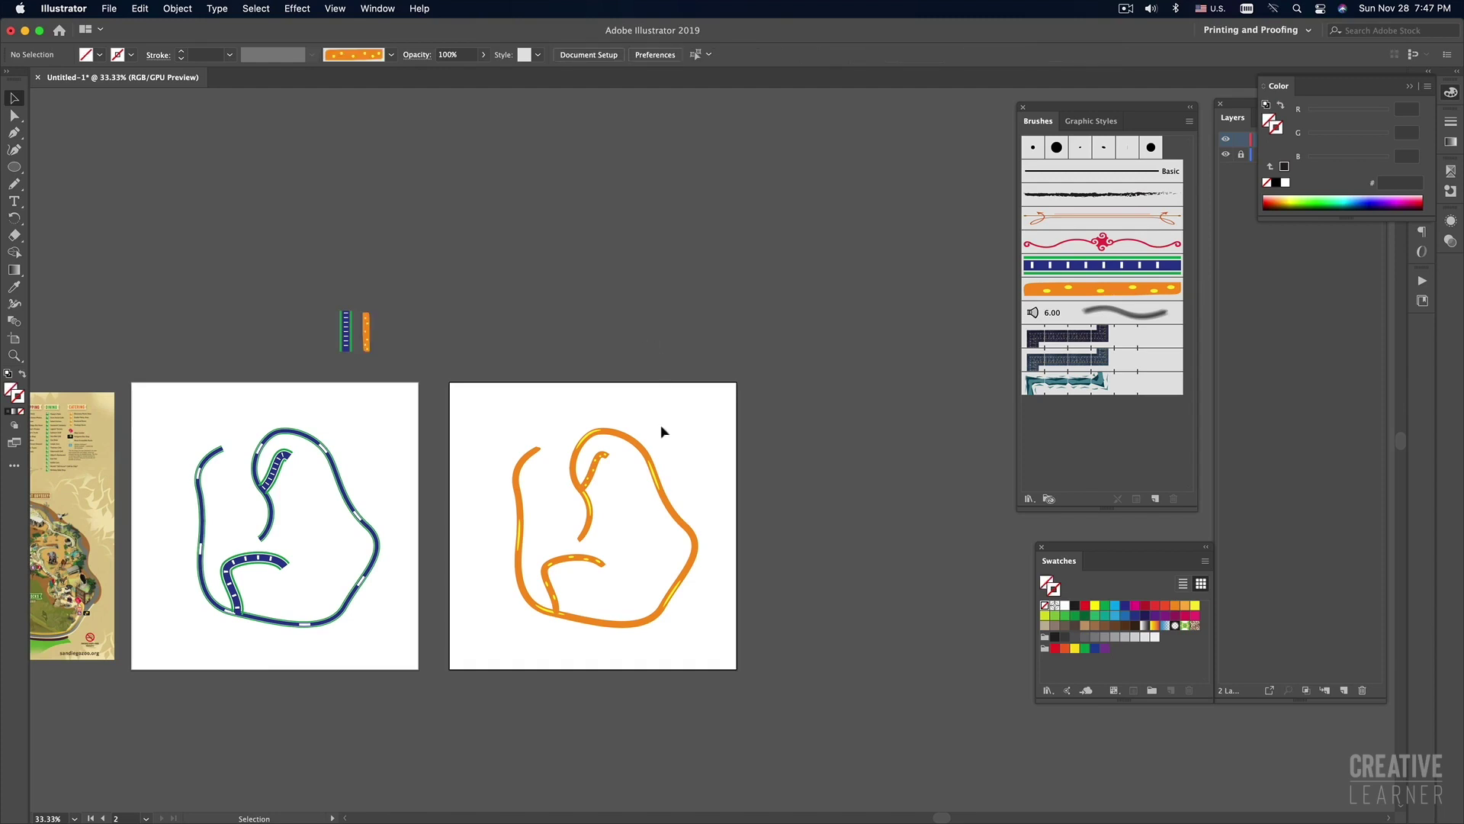
pyautogui.click(657, 475)
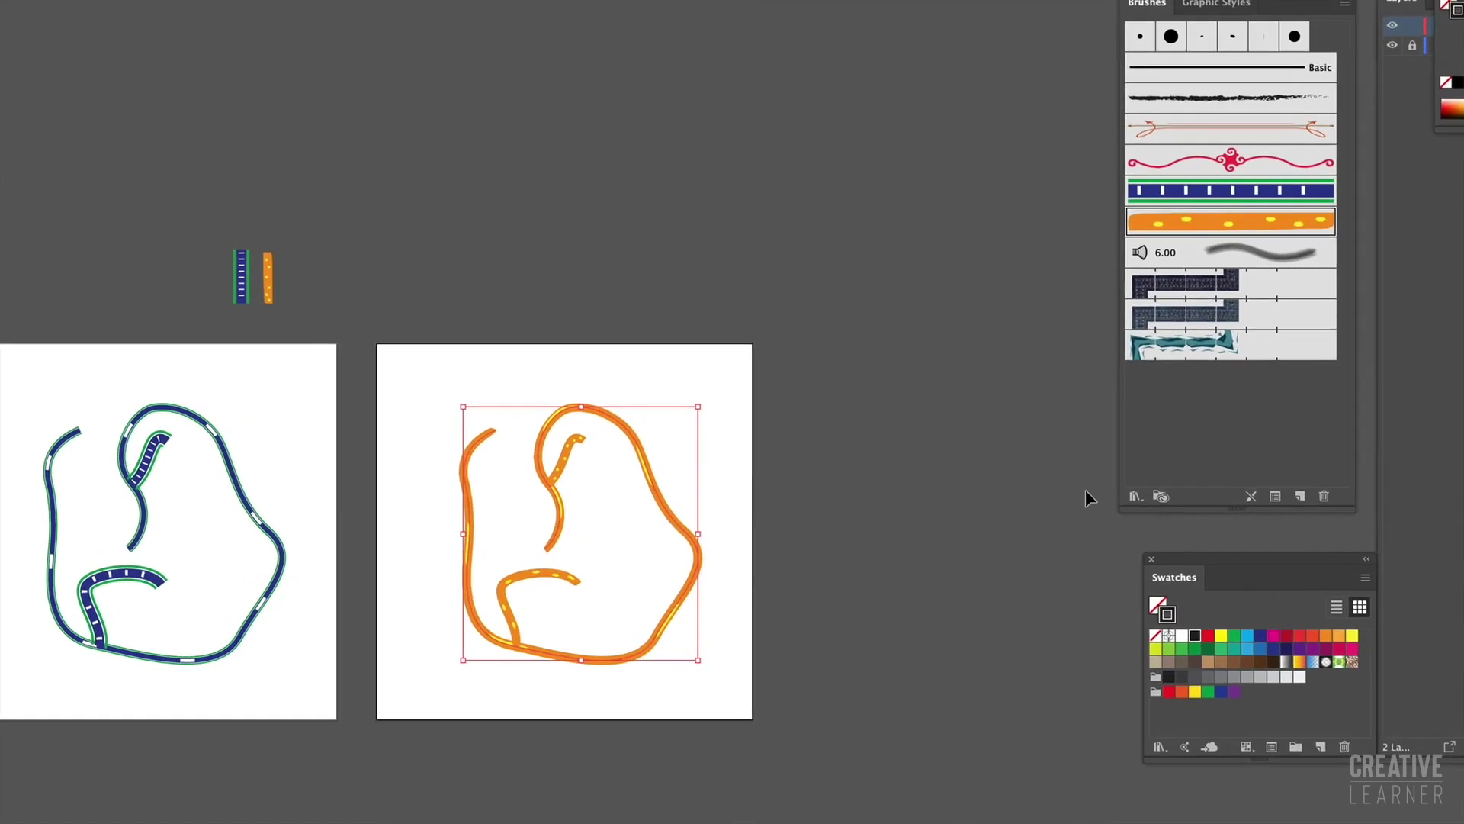
pyautogui.press('super+equal')
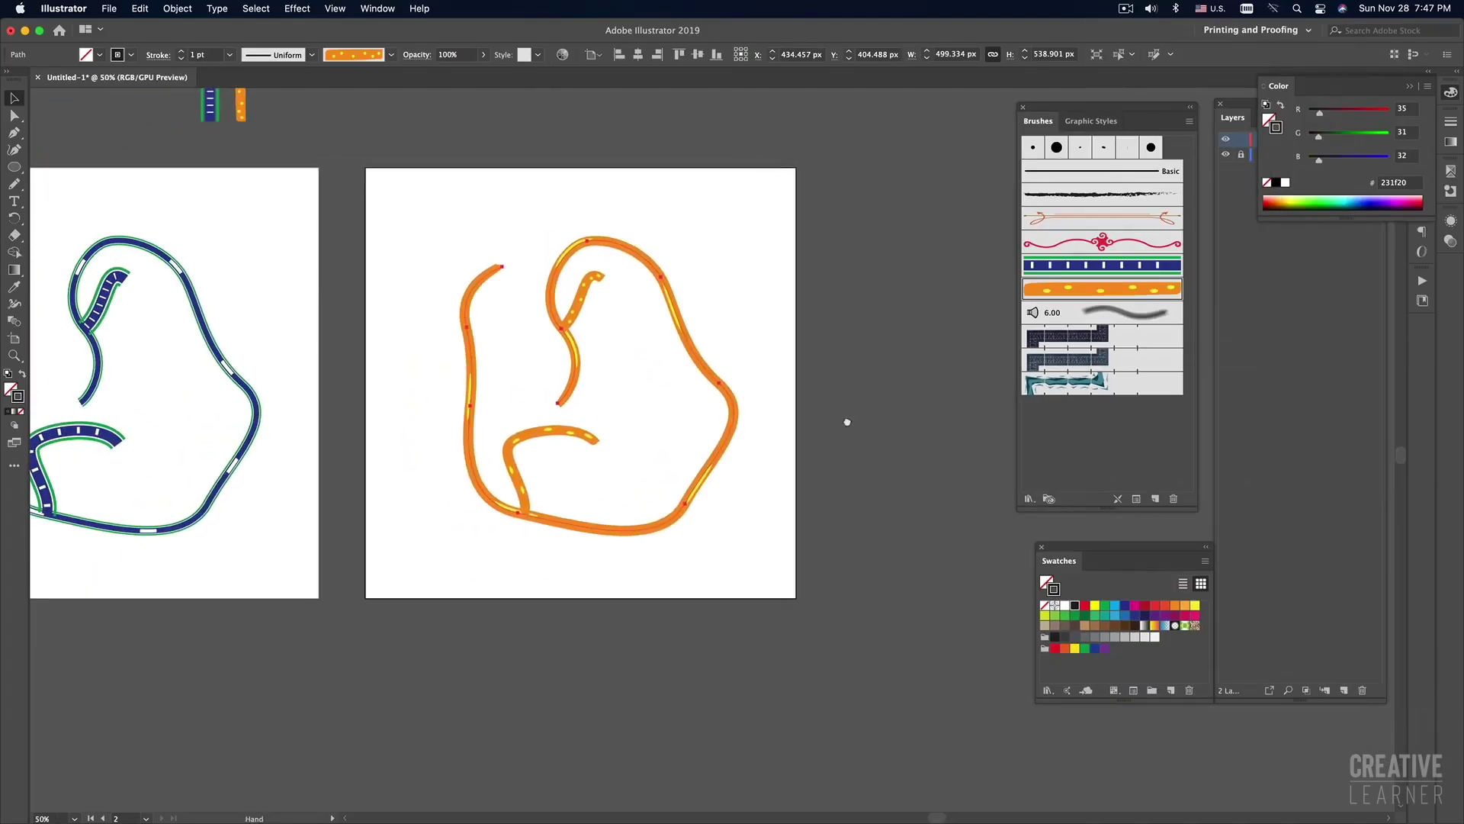
pyautogui.click(1136, 498)
pyautogui.moveTo(892, 125); pyautogui.dragTo(1023, 159)
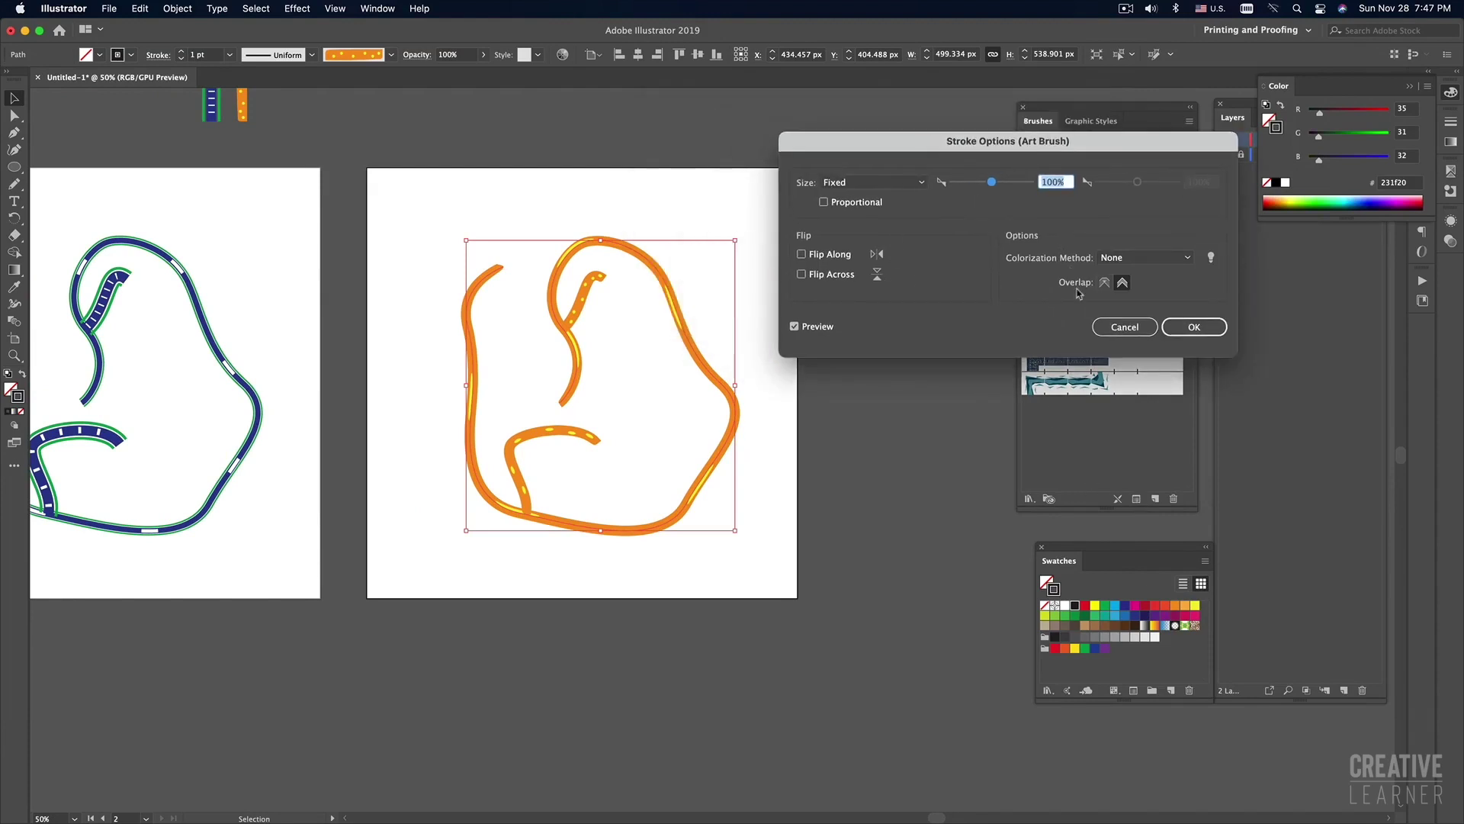
pyautogui.click(1129, 330)
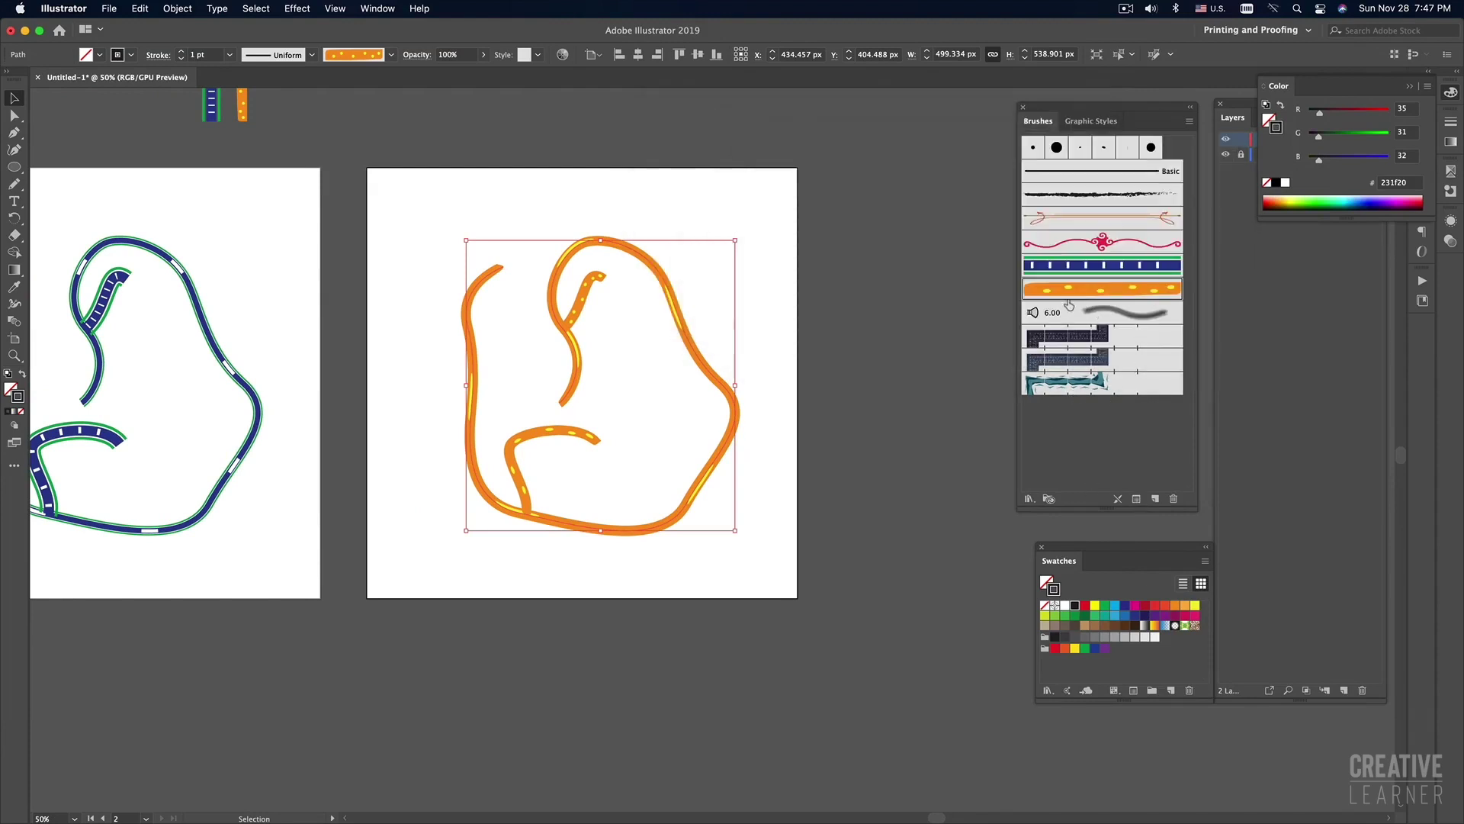
# Try the Road 2 brush's Stretch Between Guides, Scale Proportionately and Stretch to Fit Stroke Length options and an upward direction, without applying the changes.
pyautogui.doubleClick(1107, 294)
pyautogui.moveTo(576, 120)
pyautogui.mouseDown()
pyautogui.moveTo(1124, 211)
pyautogui.moveTo(1108, 207)
pyautogui.mouseUp()
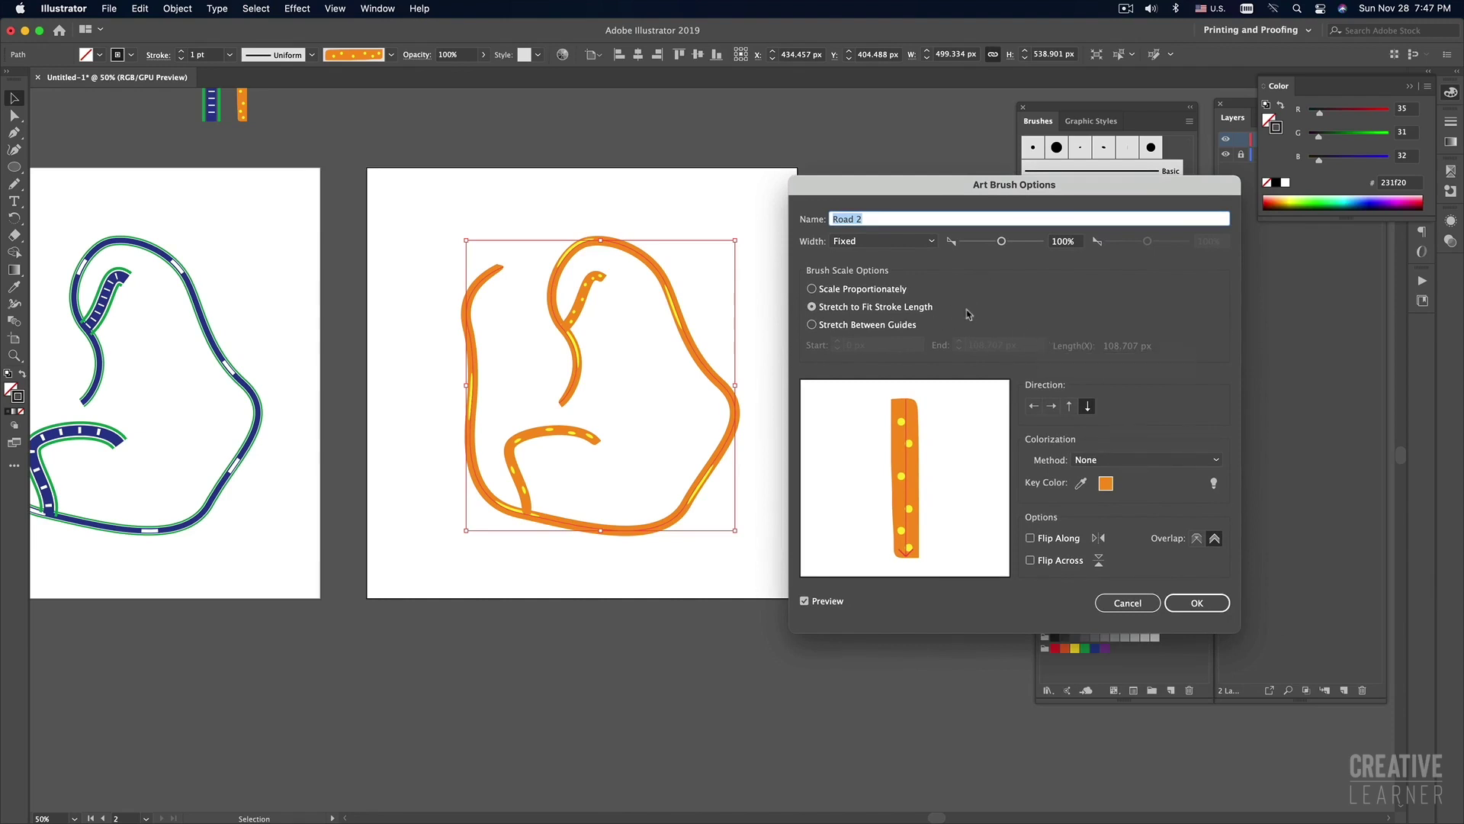
pyautogui.click(812, 324)
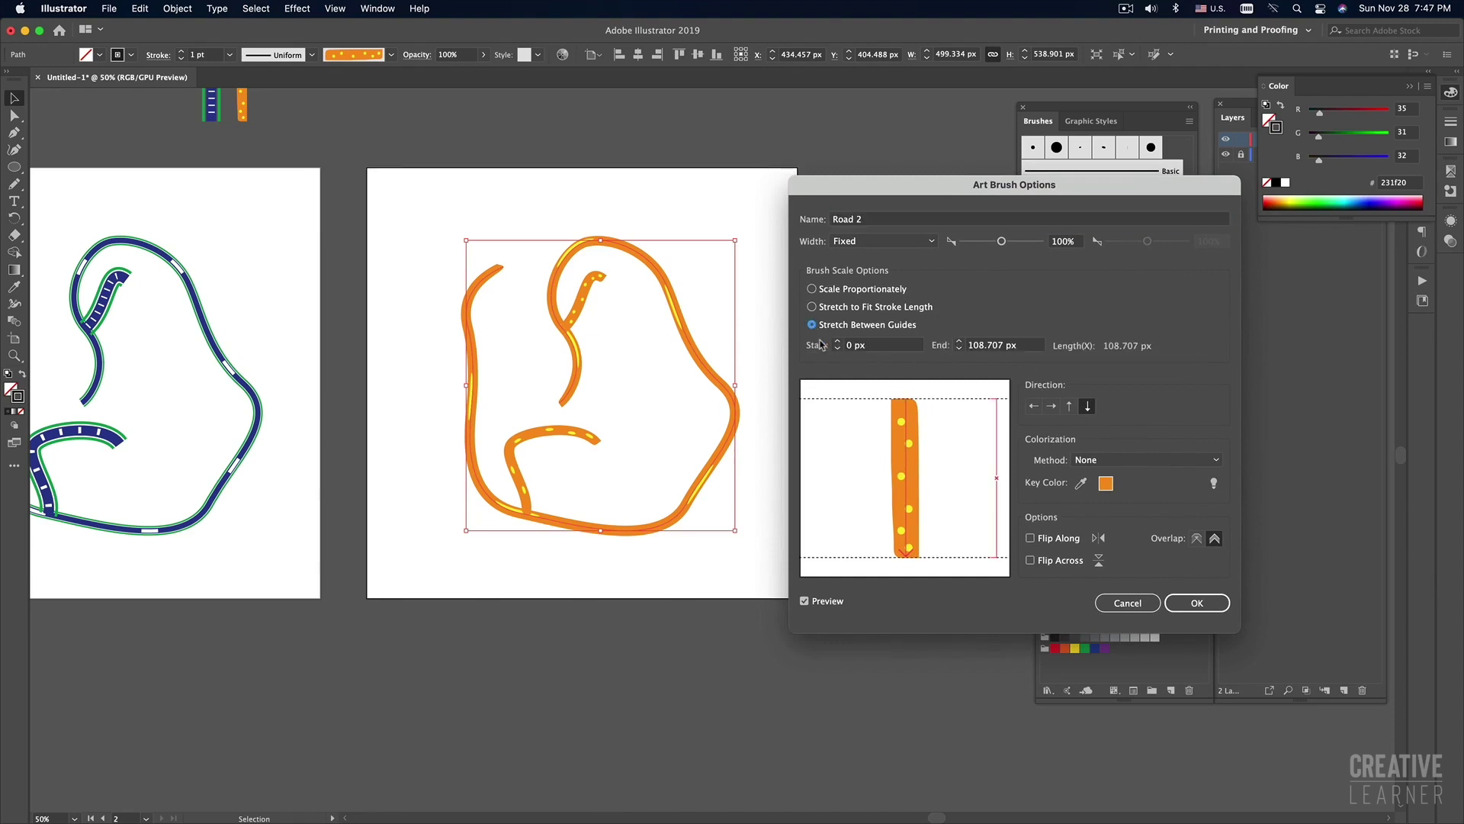
pyautogui.click(804, 602)
pyautogui.click(812, 289)
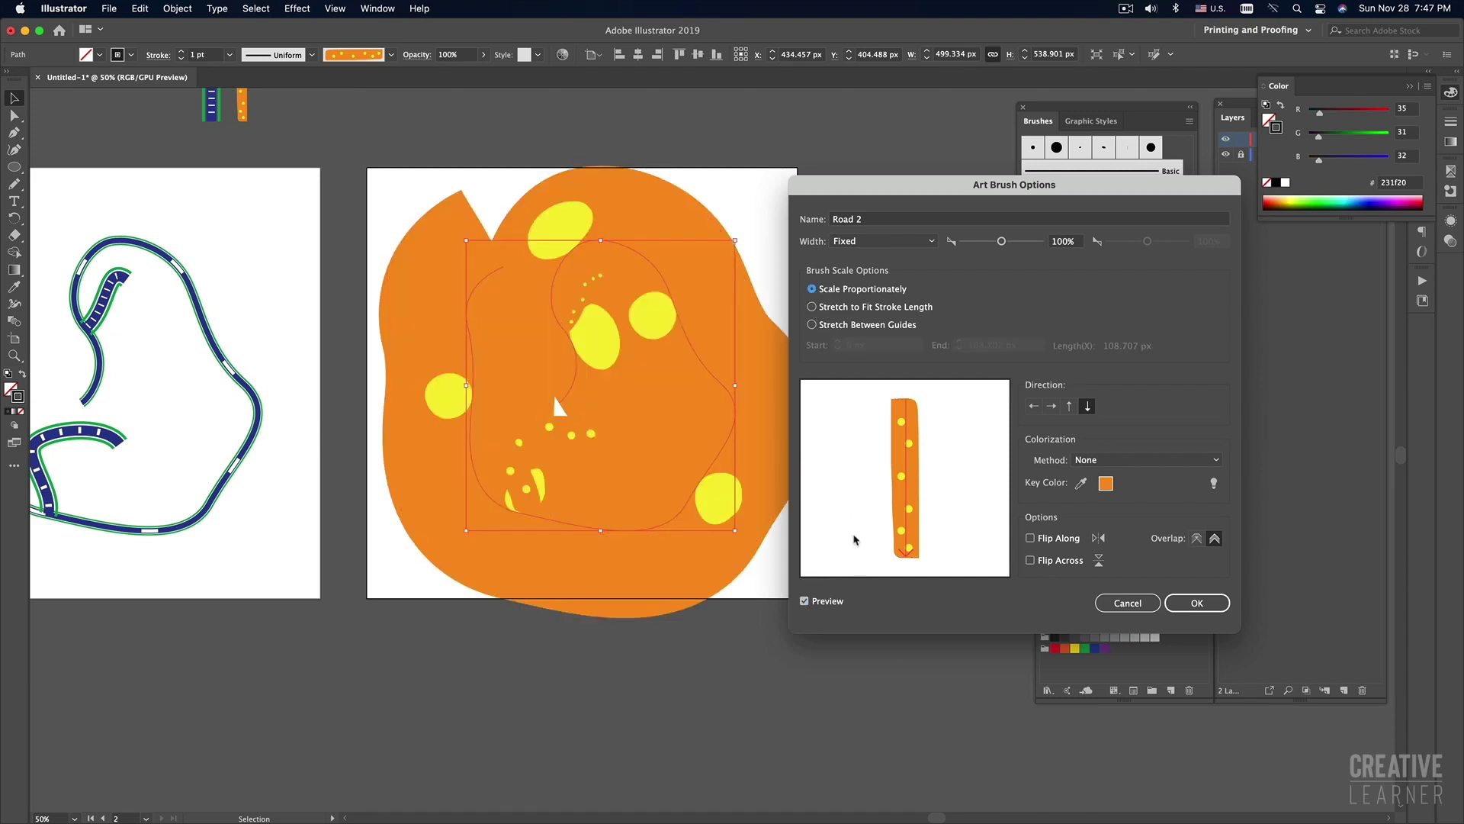
pyautogui.click(805, 602)
pyautogui.click(812, 306)
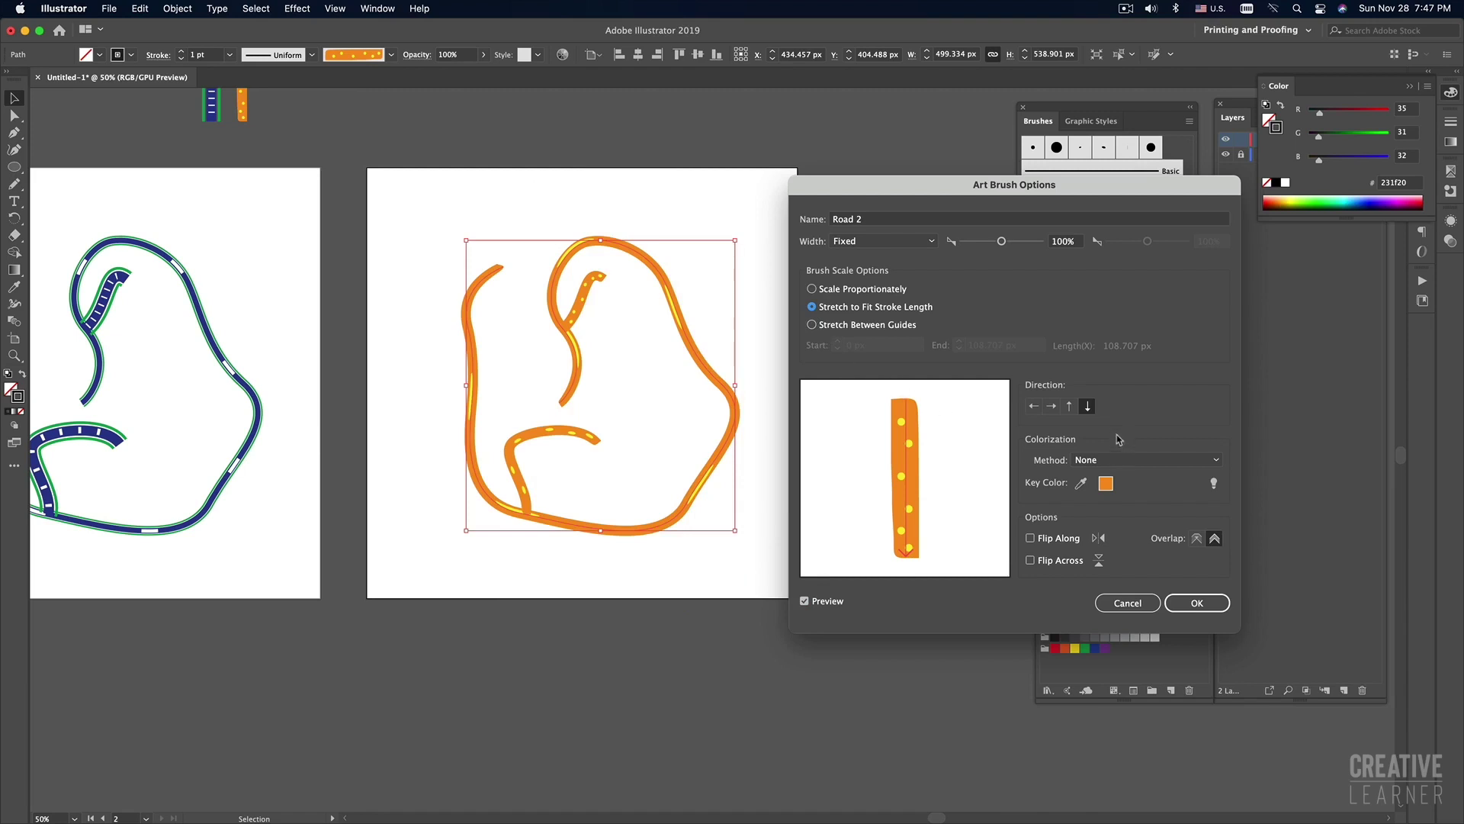
pyautogui.click(1069, 406)
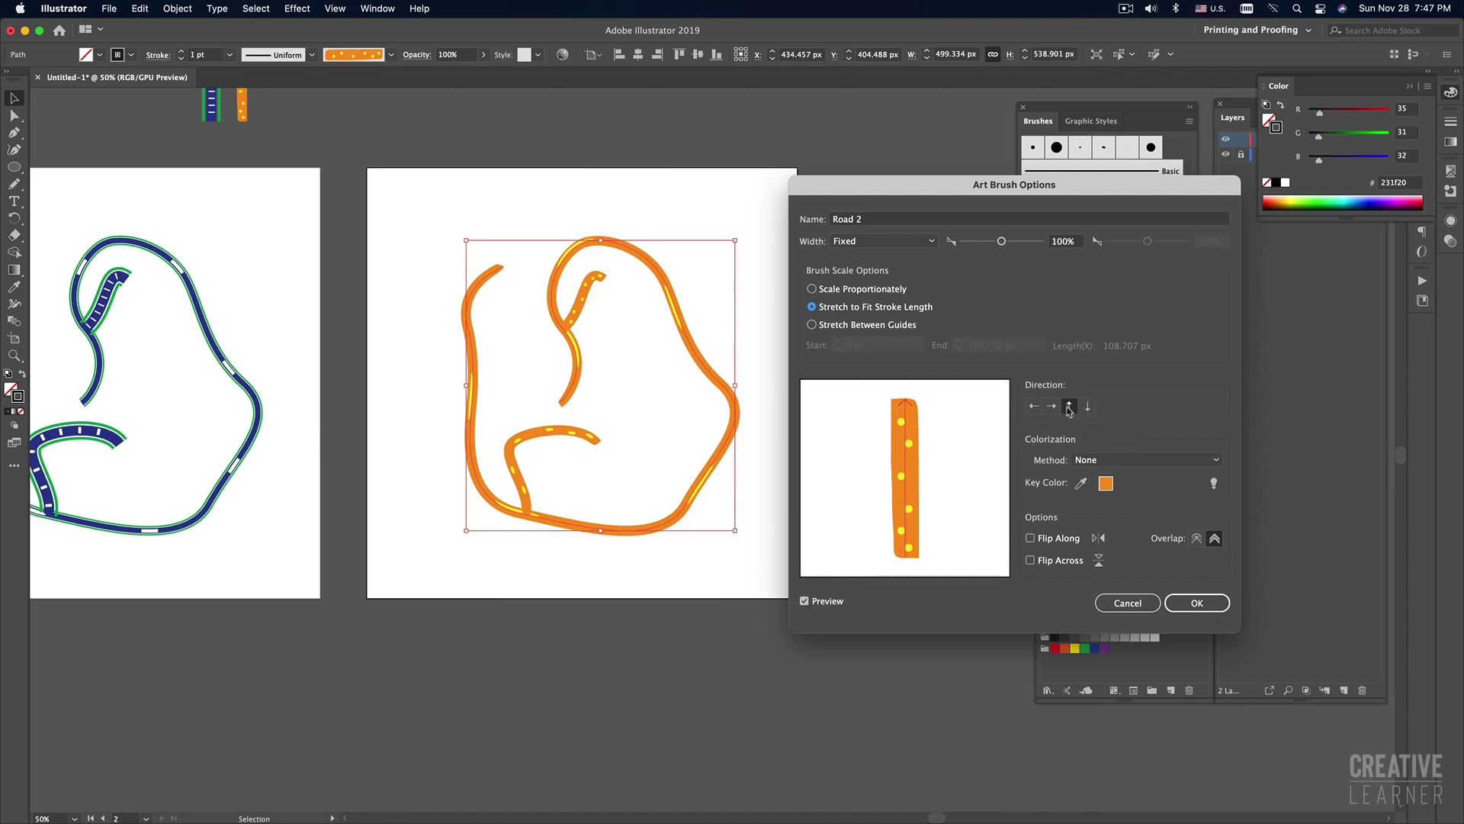
pyautogui.click(1132, 606)
# Duplicate the orange dotted bar a short distance to its right above the artboards, and deselect the copy.
pyautogui.click(900, 409)
pyautogui.press('space')
pyautogui.moveTo(612, 292); pyautogui.dragTo(737, 411)
pyautogui.keyDown('super'); pyautogui.click(734, 410); pyautogui.keyUp('super')
pyautogui.moveTo(520, 288); pyautogui.dragTo(735, 391)
pyautogui.moveTo(515, 343); pyautogui.dragTo(551, 285)
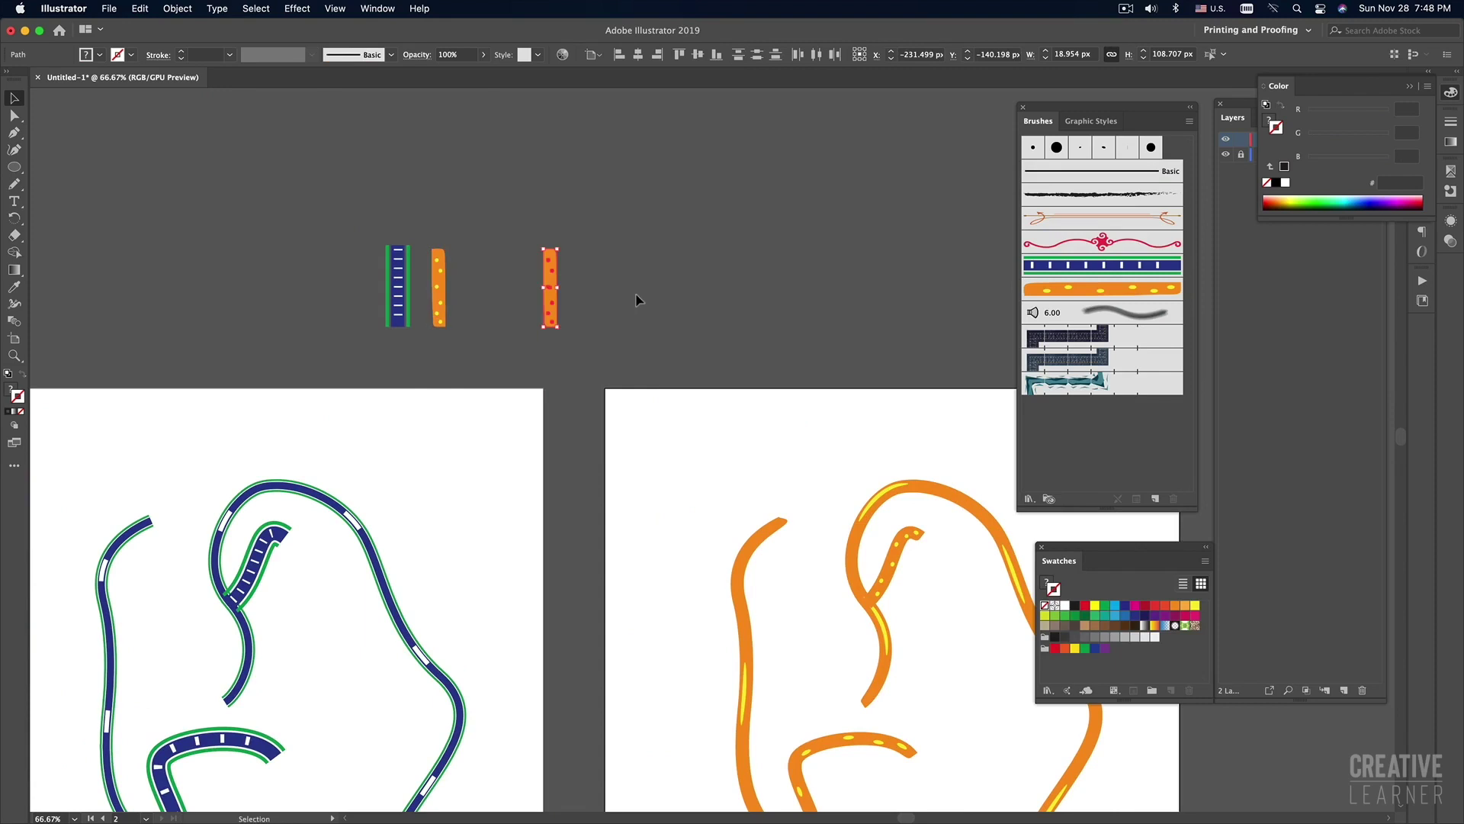
pyautogui.click(615, 340)
pyautogui.keyDown('super'); pyautogui.click(614, 340); pyautogui.keyUp('super')
# Lengthen the copied orange bar to about three times its height by moving its upper anchor points straight up.
pyautogui.press('super+minus')
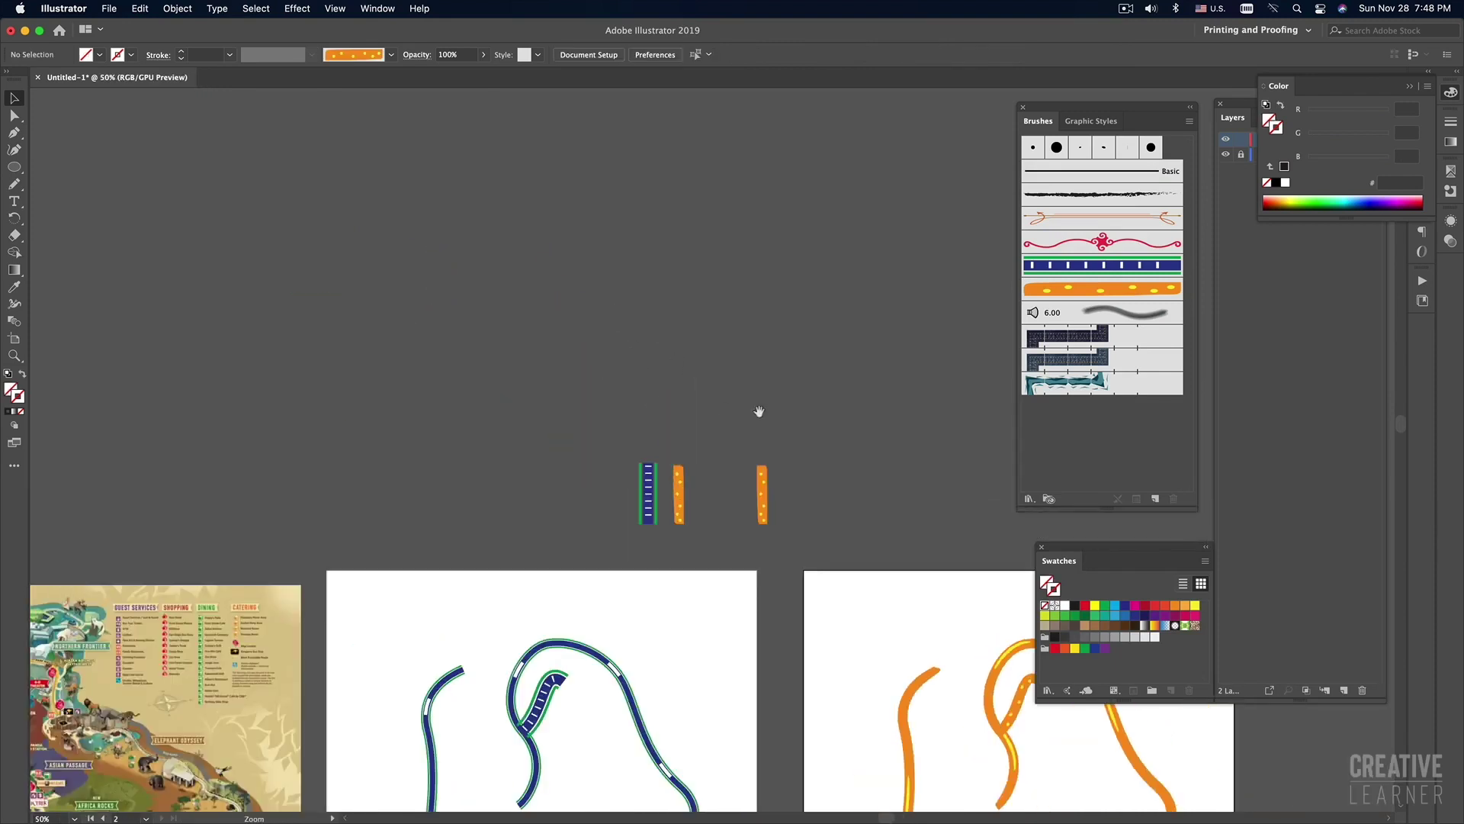
pyautogui.moveTo(759, 412); pyautogui.dragTo(586, 265)
pyautogui.press('a')
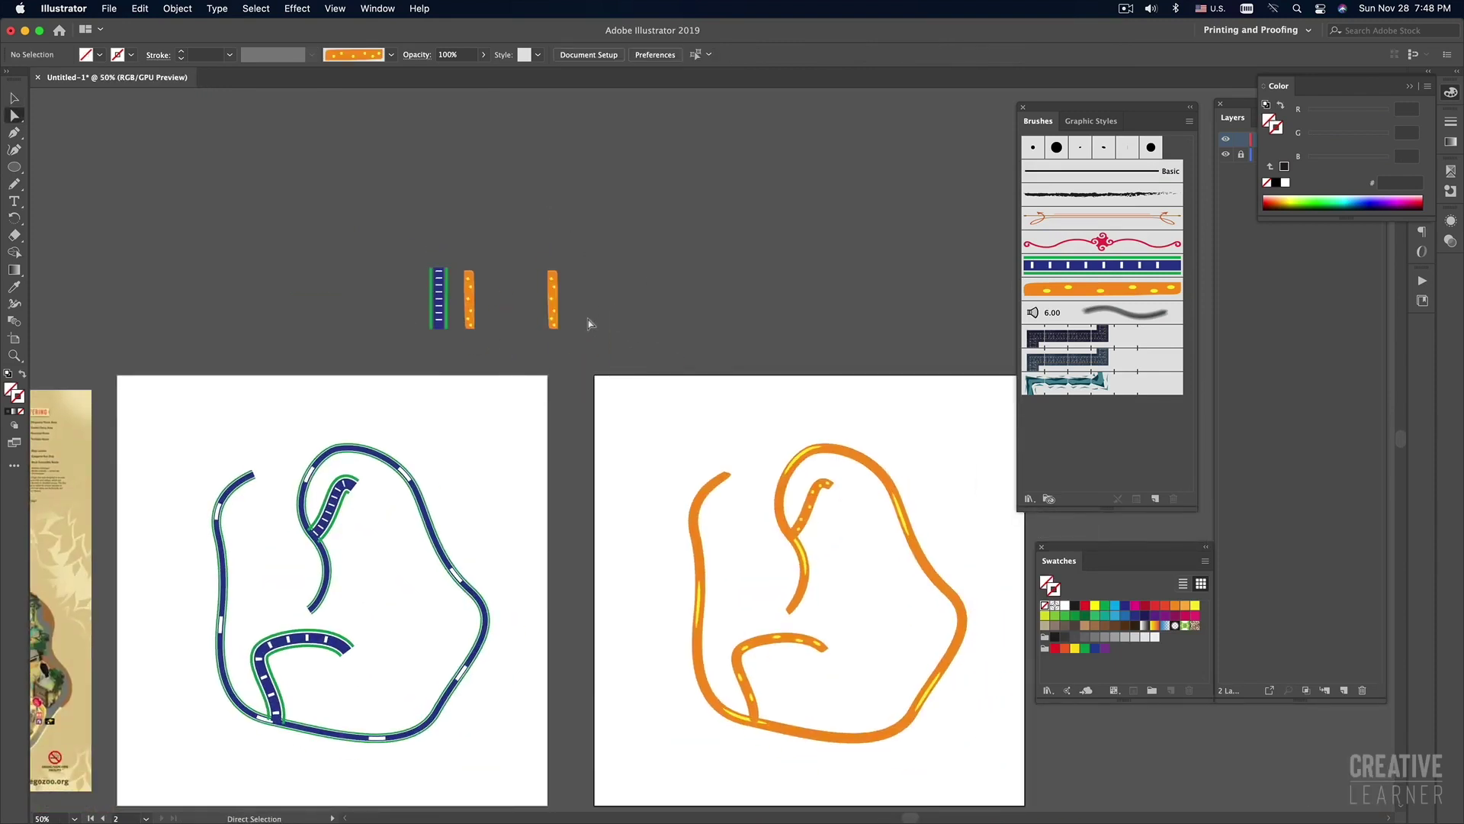
pyautogui.moveTo(536, 258); pyautogui.dragTo(562, 145)
pyautogui.click(636, 309)
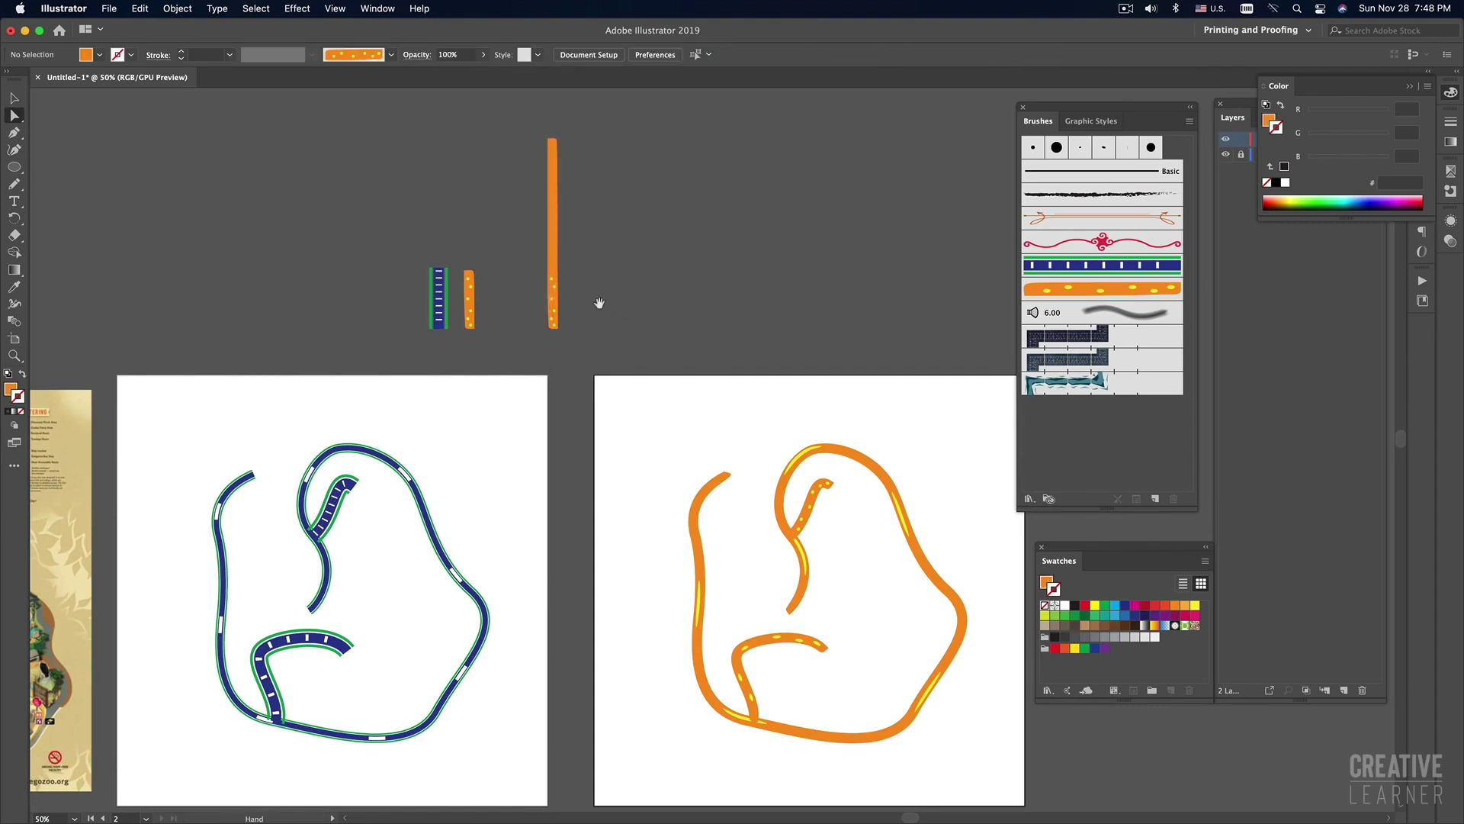
# Extend the lower end of the lengthened orange bar slightly downward by moving its bottom anchor points.
pyautogui.press('super+equal')
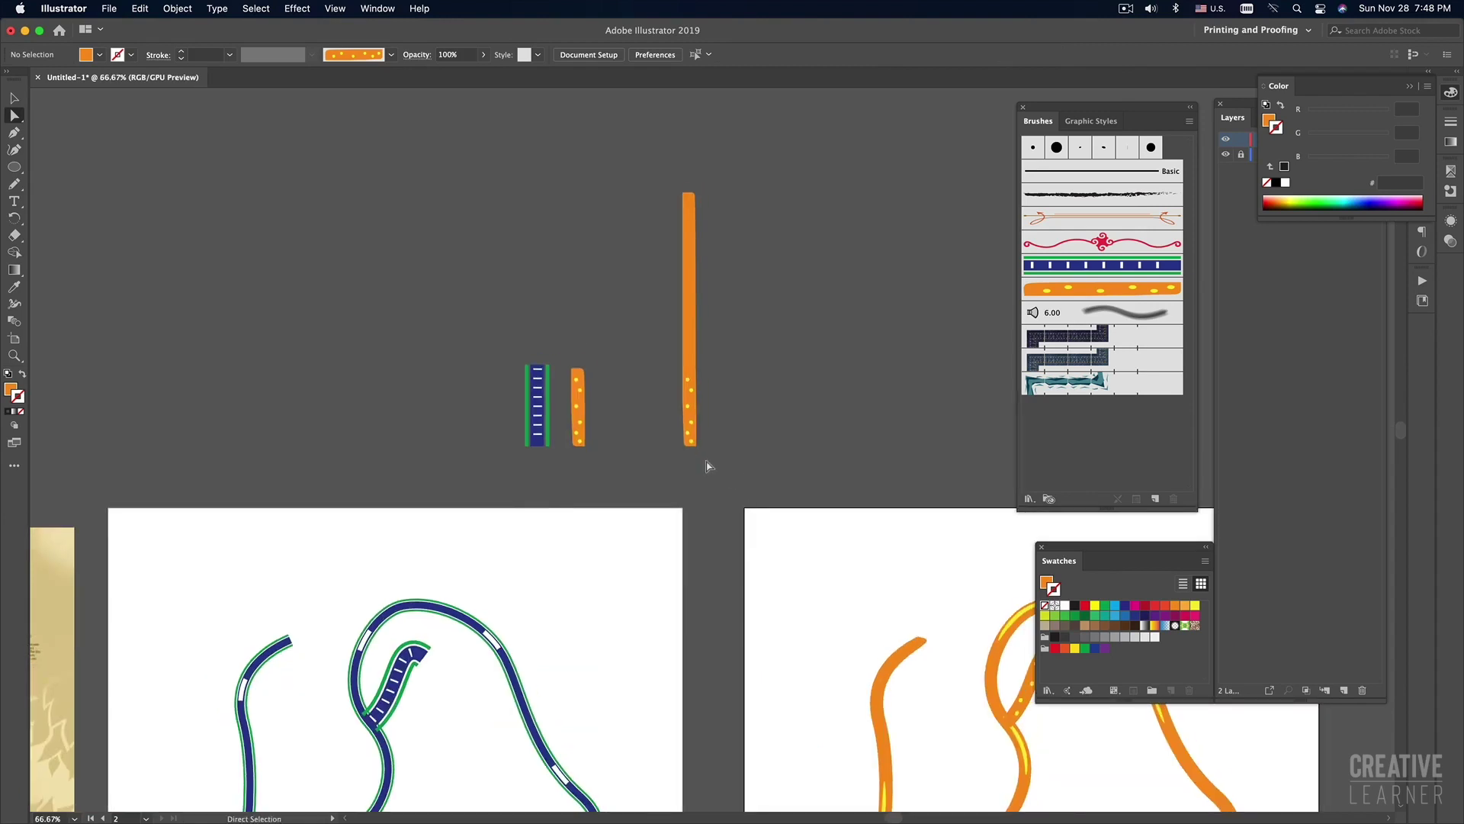
pyautogui.moveTo(690, 444); pyautogui.dragTo(697, 485)
pyautogui.click(765, 432)
pyautogui.press('super+alt+space')
pyautogui.keyDown('super'); pyautogui.click(742, 402); pyautogui.keyUp('super')
pyautogui.moveTo(716, 417); pyautogui.dragTo(679, 479)
# Try to stretch the long orange bar's upper end farther upward, undoing the attempts.
pyautogui.keyDown('alt'); pyautogui.keyDown('super'); pyautogui.click(667, 441); pyautogui.keyUp('super'); pyautogui.keyUp('alt')
pyautogui.keyDown('alt'); pyautogui.keyDown('super'); pyautogui.click(666, 441); pyautogui.keyUp('super'); pyautogui.keyUp('alt')
pyautogui.keyDown('alt'); pyautogui.keyDown('super'); pyautogui.click(666, 442); pyautogui.keyUp('super'); pyautogui.keyUp('alt')
pyautogui.keyDown('alt'); pyautogui.keyDown('super'); pyautogui.click(667, 442); pyautogui.keyUp('super'); pyautogui.keyUp('alt')
pyautogui.moveTo(796, 456); pyautogui.dragTo(639, 464)
pyautogui.click(615, 408)
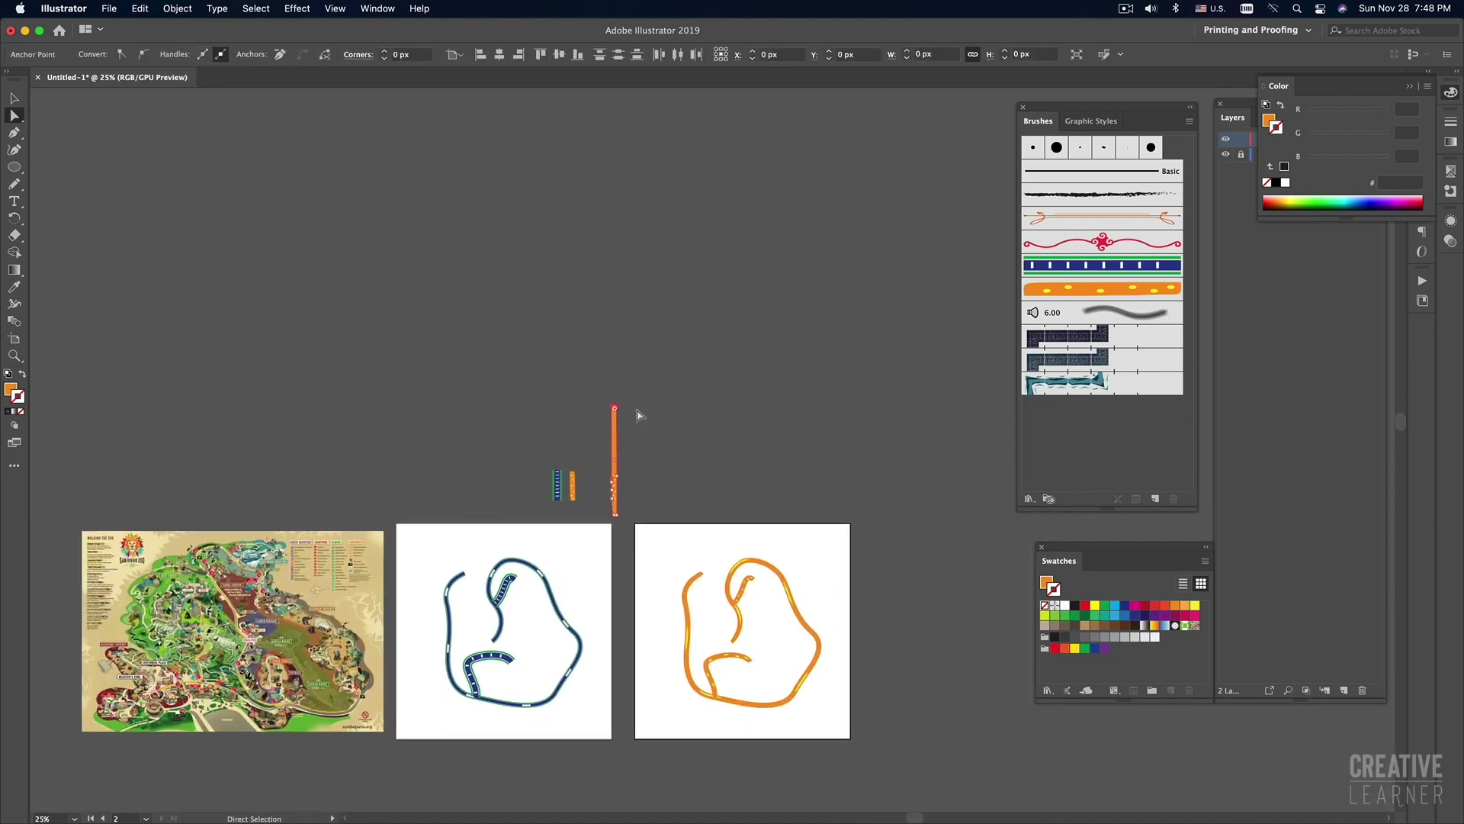
pyautogui.moveTo(620, 366); pyautogui.dragTo(620, 310)
pyautogui.press('super+z')
pyautogui.moveTo(575, 373); pyautogui.dragTo(637, 291)
pyautogui.press('super+z')
pyautogui.moveTo(618, 409); pyautogui.dragTo(623, 297)
pyautogui.press('super+equal')
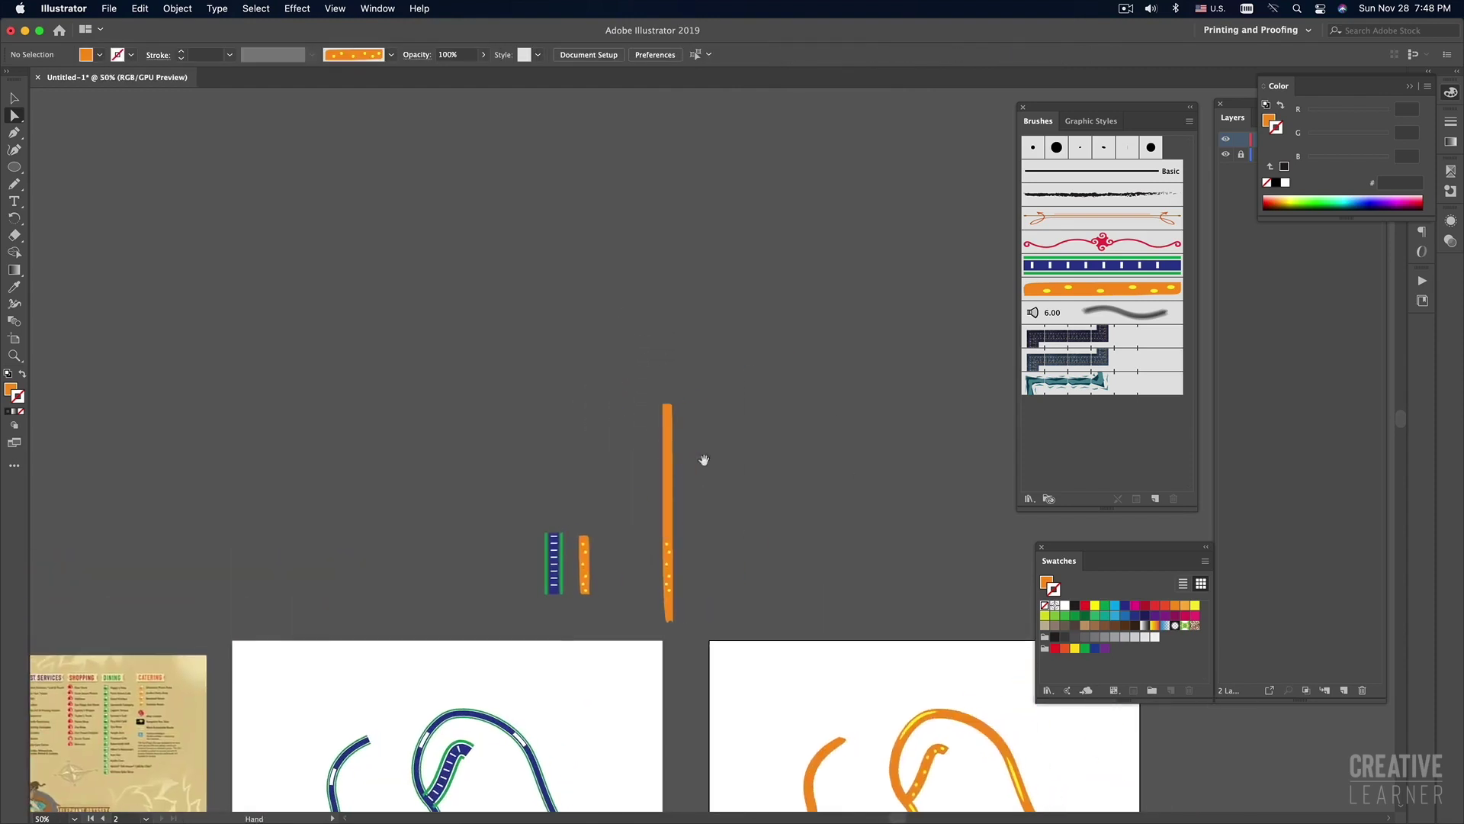
# Stretch the upper end of the long orange bar straight upward until the bar is about 844 px tall.
pyautogui.moveTo(668, 408); pyautogui.dragTo(683, 175)
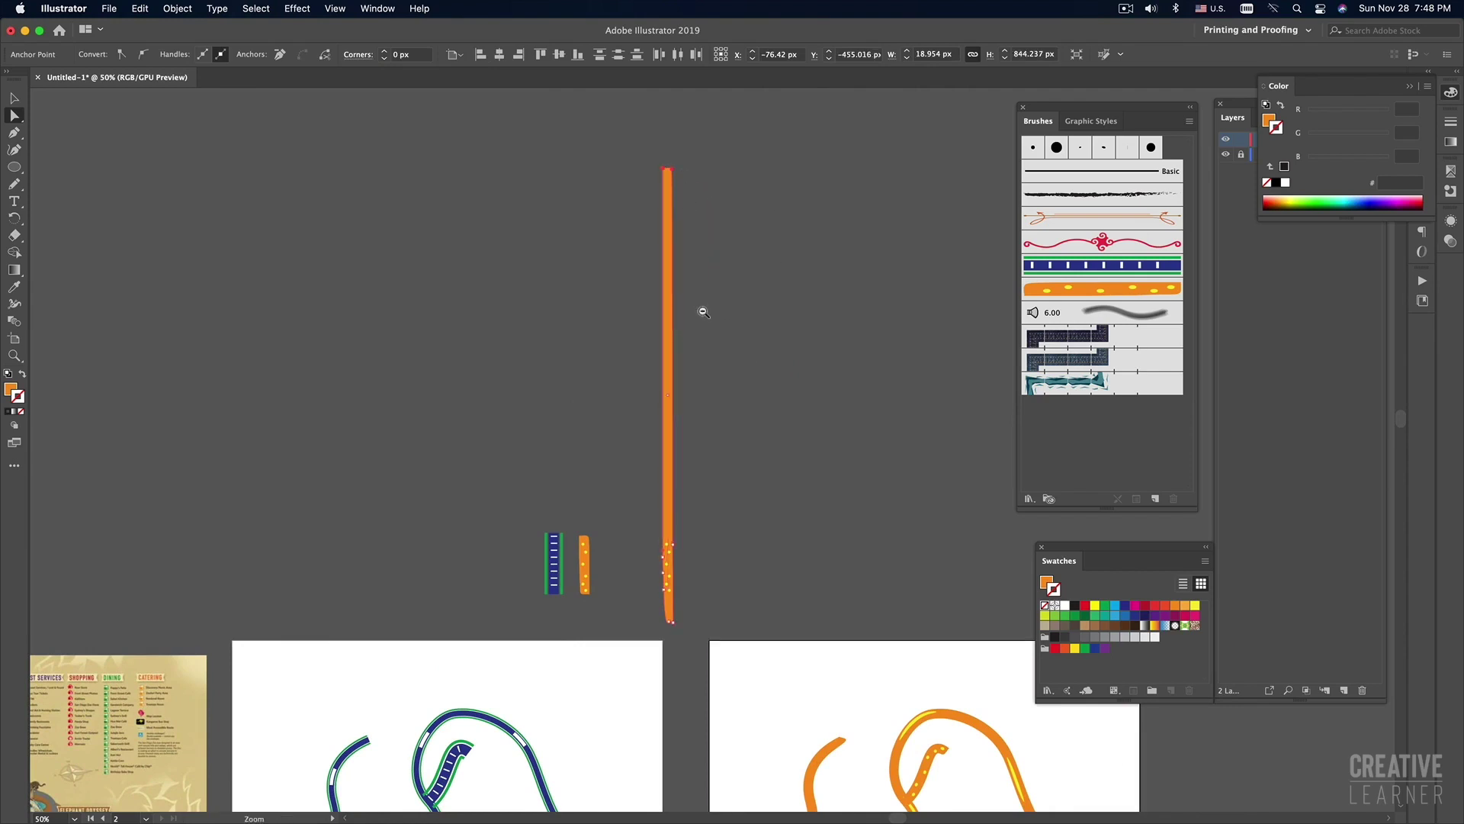
pyautogui.press('super+minus')
pyautogui.moveTo(649, 705); pyautogui.dragTo(576, 610)
pyautogui.press('super+equal')
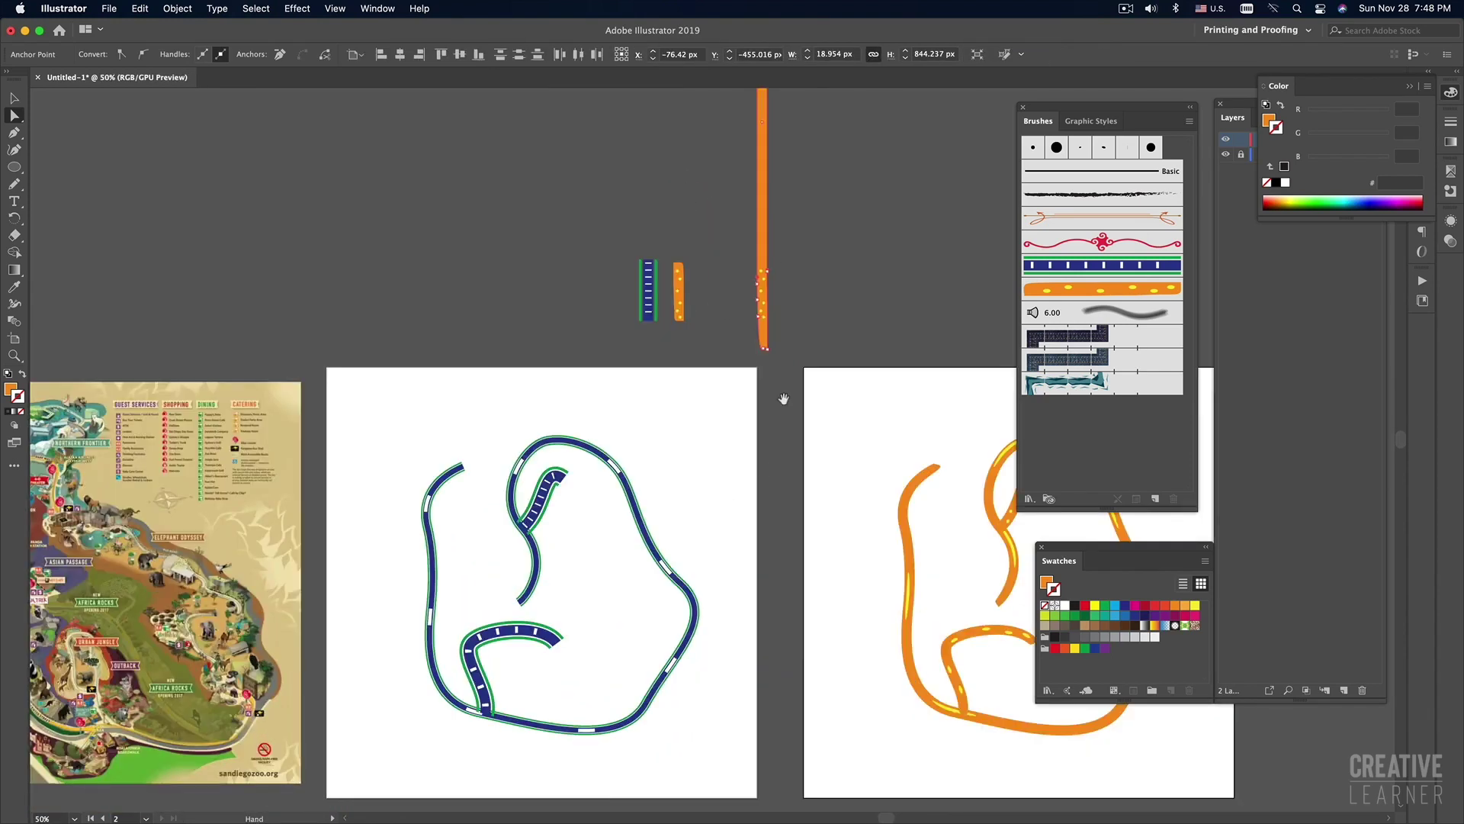
pyautogui.moveTo(778, 399); pyautogui.dragTo(617, 575)
# Select the yellow dots at the lower end of the long orange bar and duplicate them directly above.
pyautogui.press('v')
pyautogui.click(539, 431)
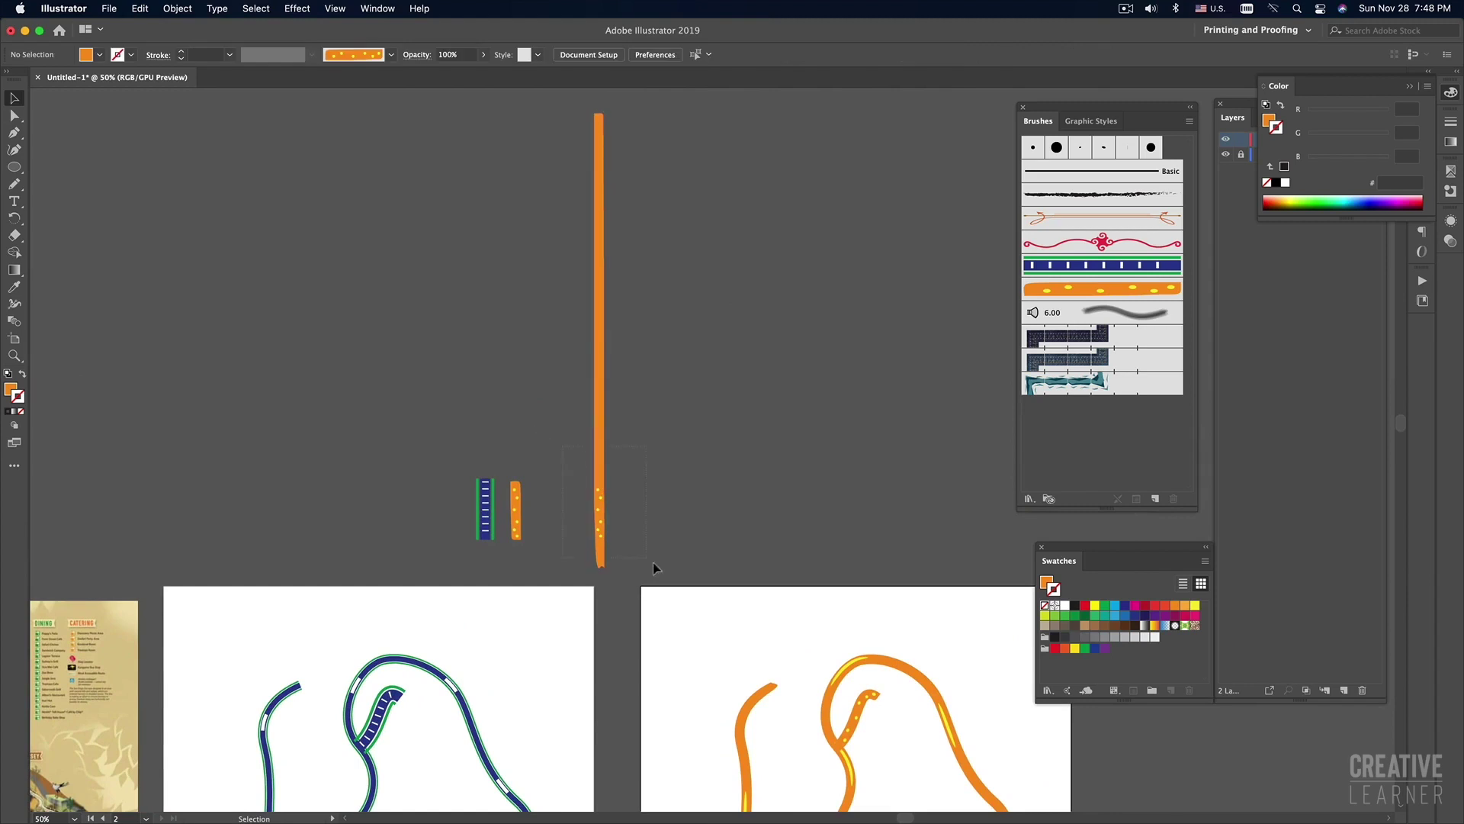
pyautogui.click(599, 534)
pyautogui.click(600, 515)
pyautogui.moveTo(601, 503); pyautogui.dragTo(602, 441)
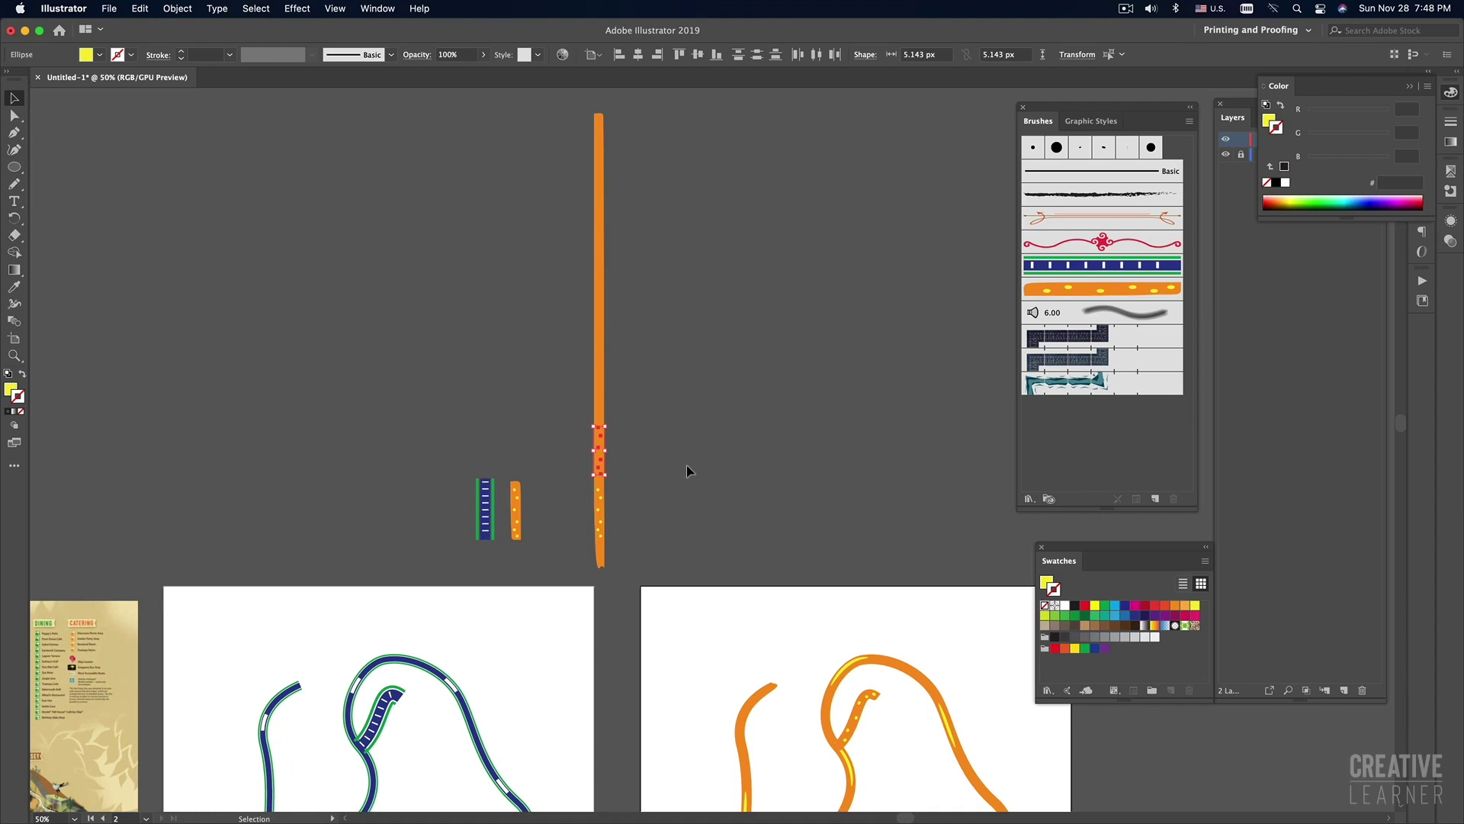
# Examine how the yellow dots stretch along the orange roads on the second artboard, and compare them with the long bar.
pyautogui.press('super+minus')
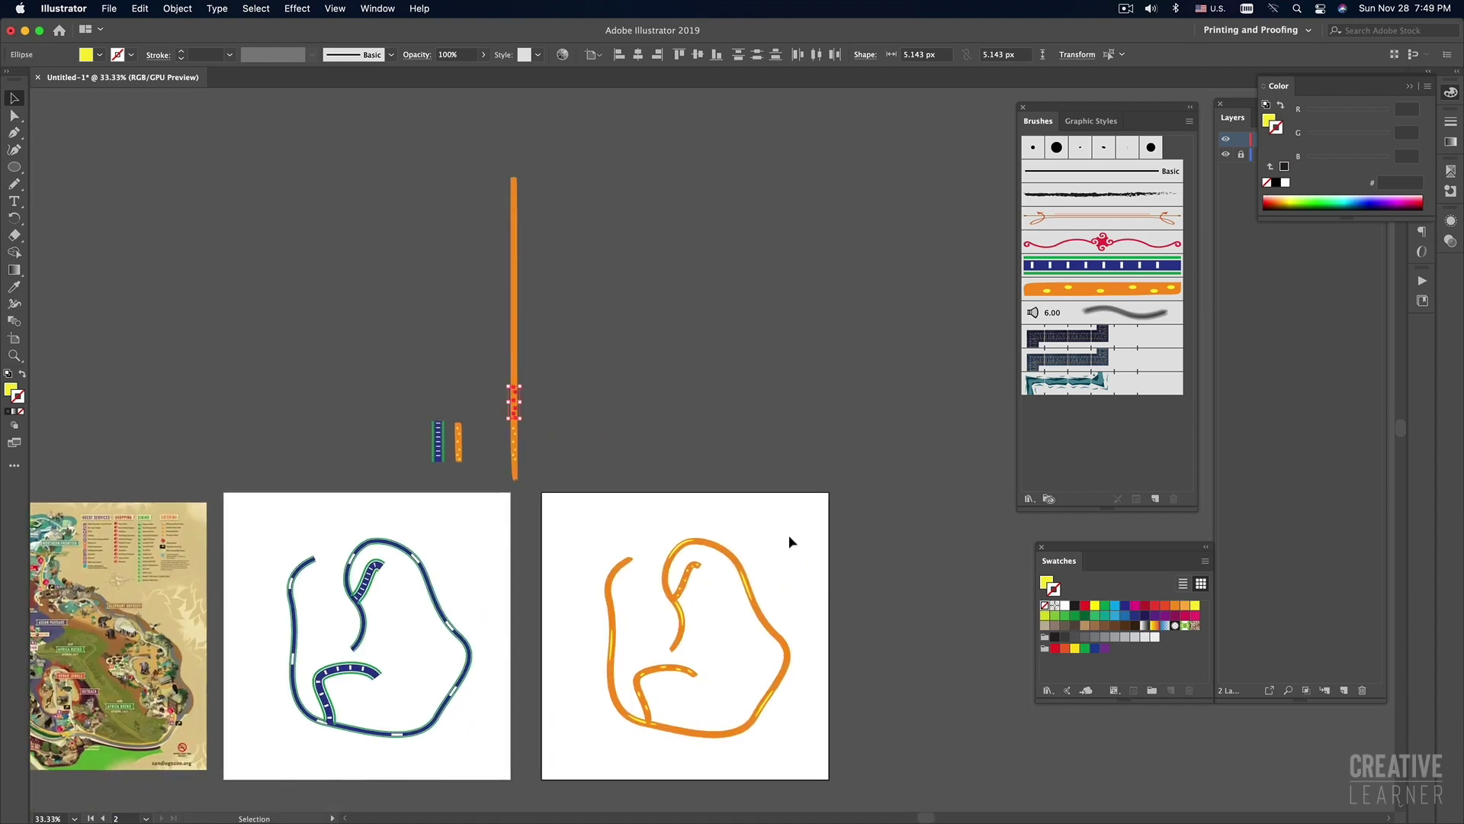
pyautogui.scroll(4, 788, 541)
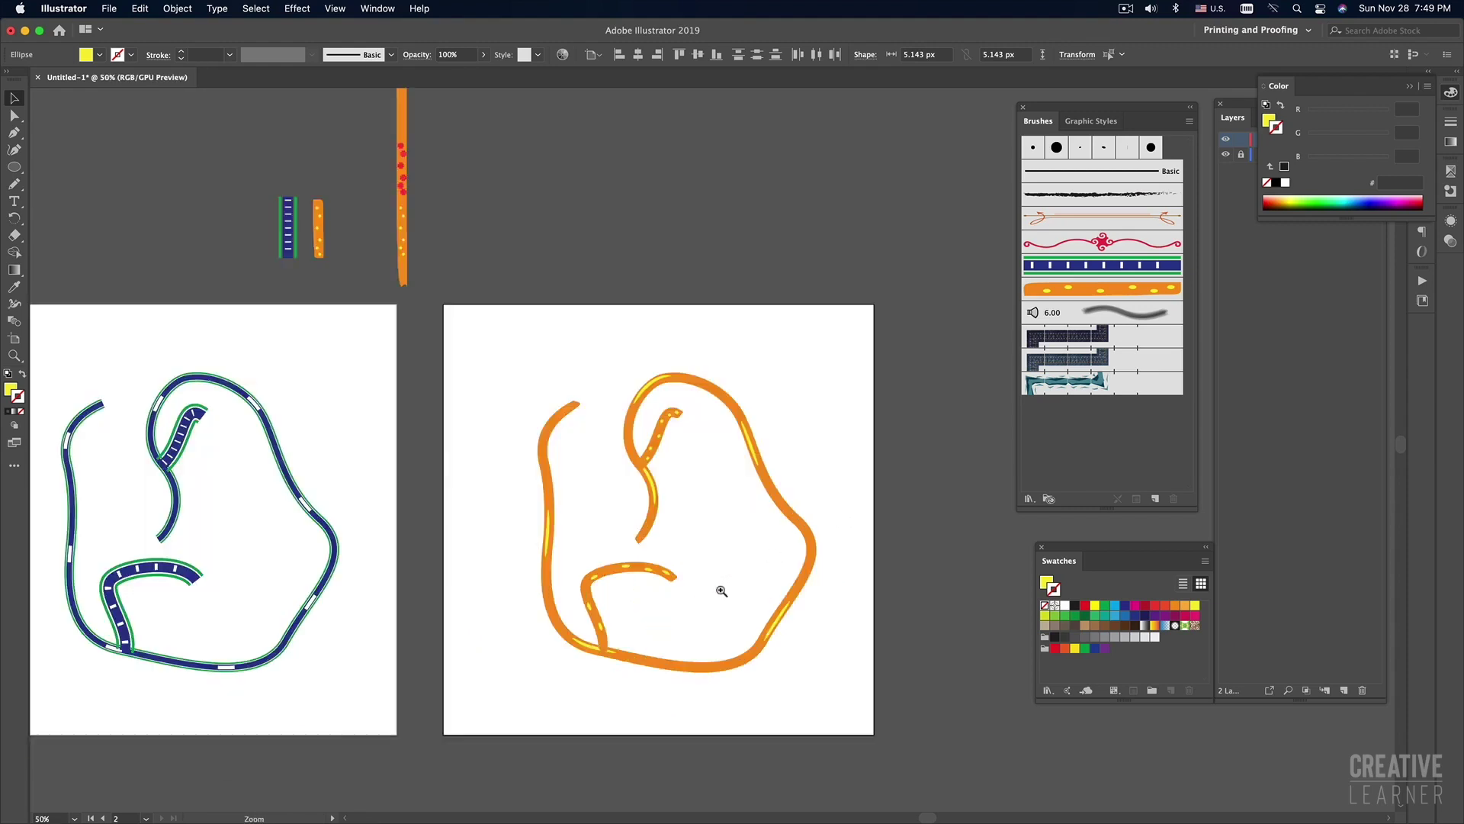
pyautogui.scroll(2, 725, 585)
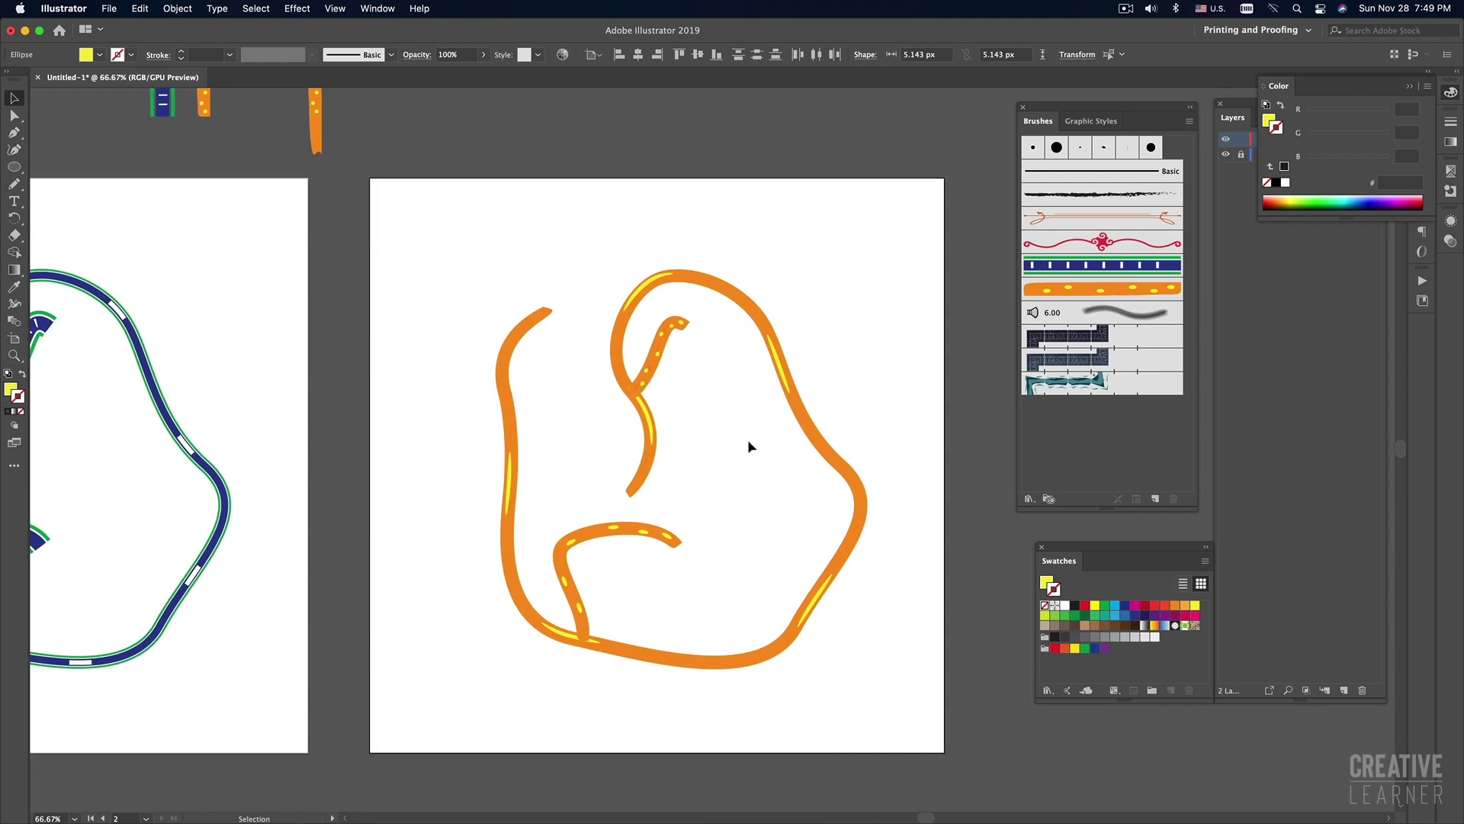
pyautogui.press('super+minus')
pyautogui.scroll(5, 623, 308)
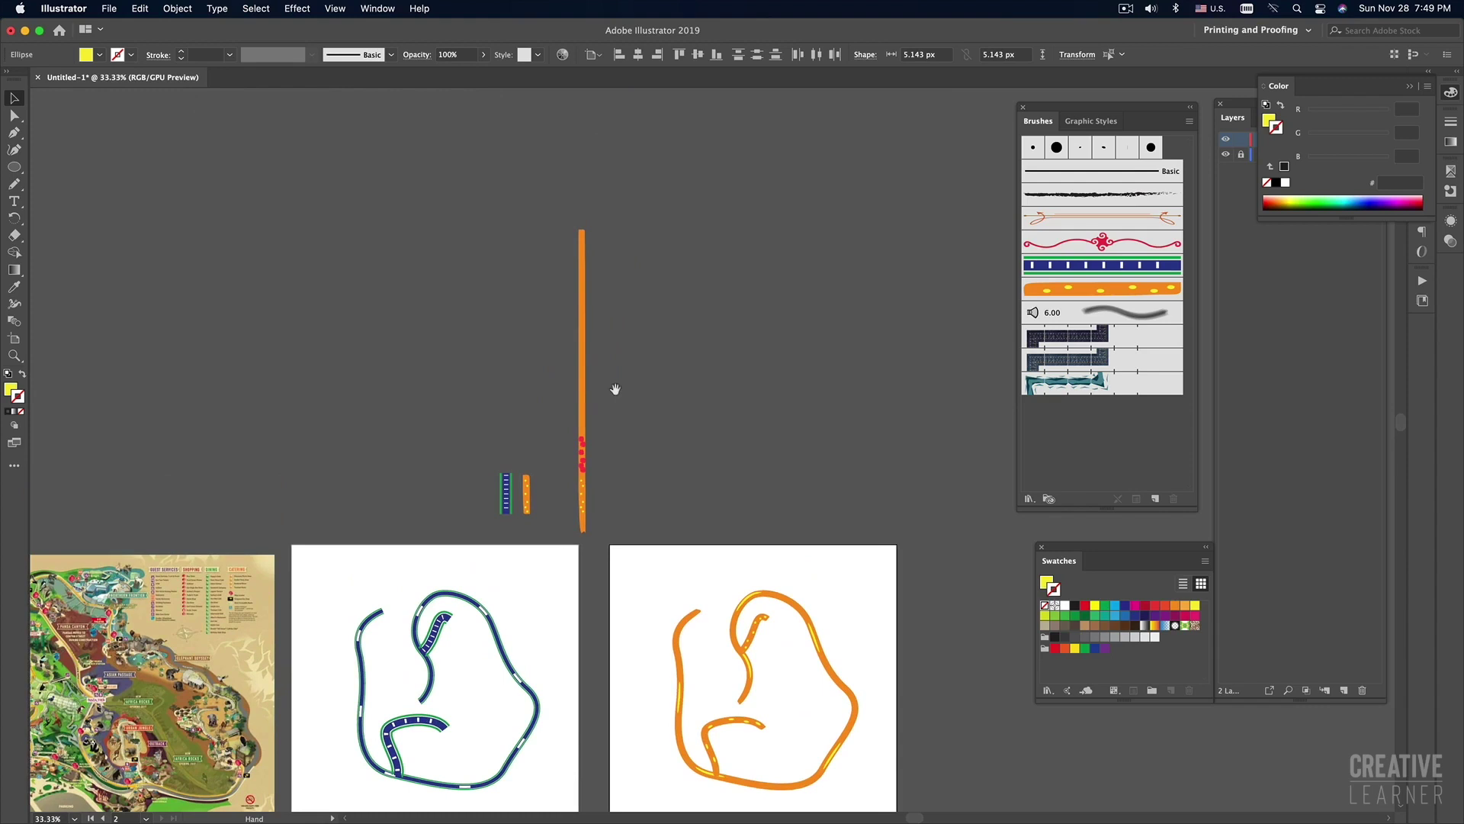
pyautogui.press('super+equal')
pyautogui.scroll(3, 682, 464)
pyautogui.hscroll(3, 683, 463)
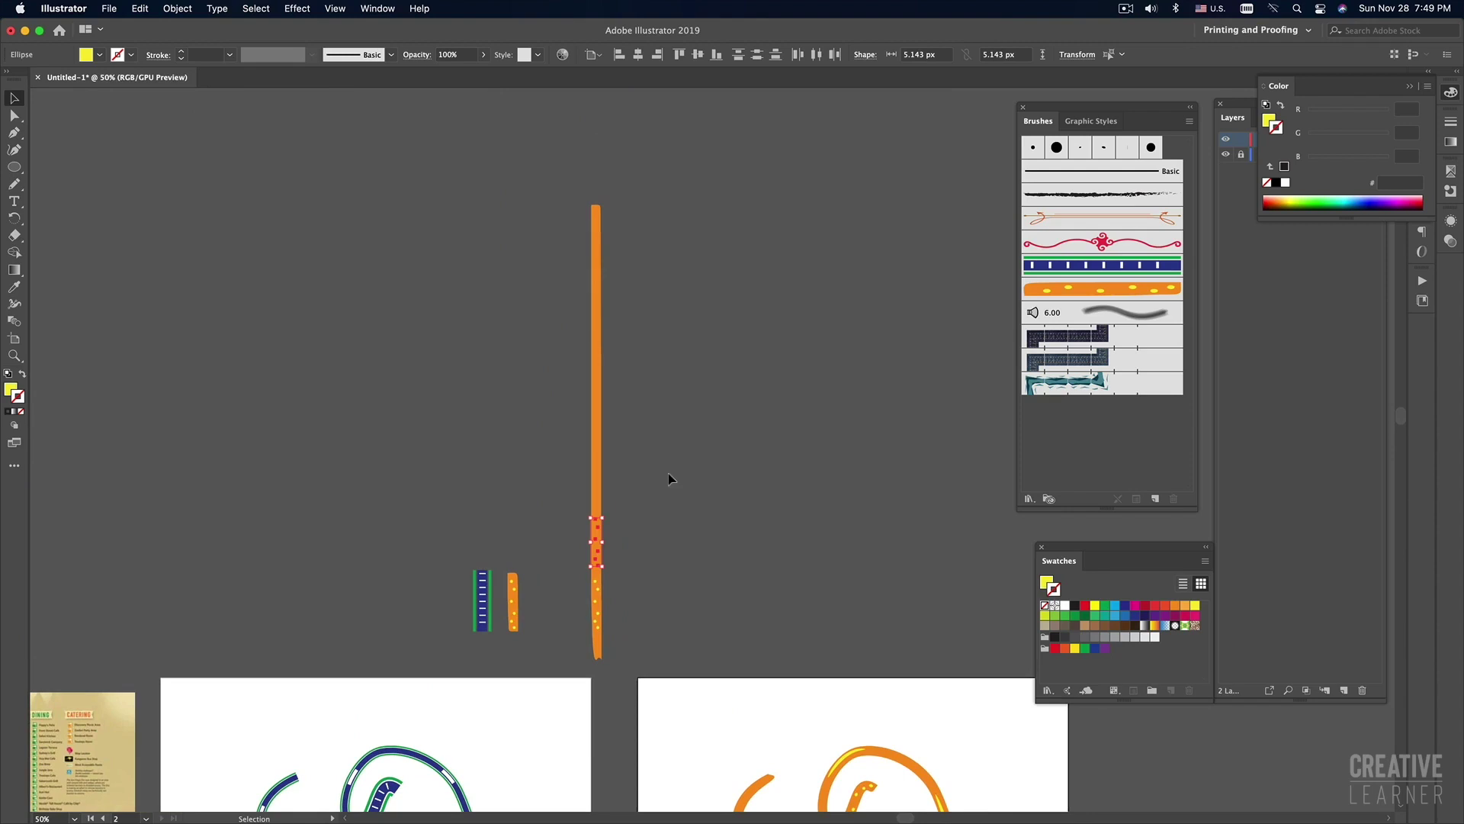
# Duplicate the copied yellow dots upward once more and repeat that duplication until the dots run past the bar's upper end.
pyautogui.moveTo(599, 538); pyautogui.dragTo(598, 476)
pyautogui.press('super+d')
pyautogui.press('super+d')
pyautogui.press('super+d')
pyautogui.press('super+d')
pyautogui.press('super+d')
pyautogui.press('super+d')
pyautogui.press('super+d')
pyautogui.press('super+d')
# Delete the surplus yellow dots that extend above the upper end of the long orange bar.
pyautogui.click(784, 509)
pyautogui.moveTo(538, 146); pyautogui.dragTo(645, 207)
pyautogui.press('Delete')
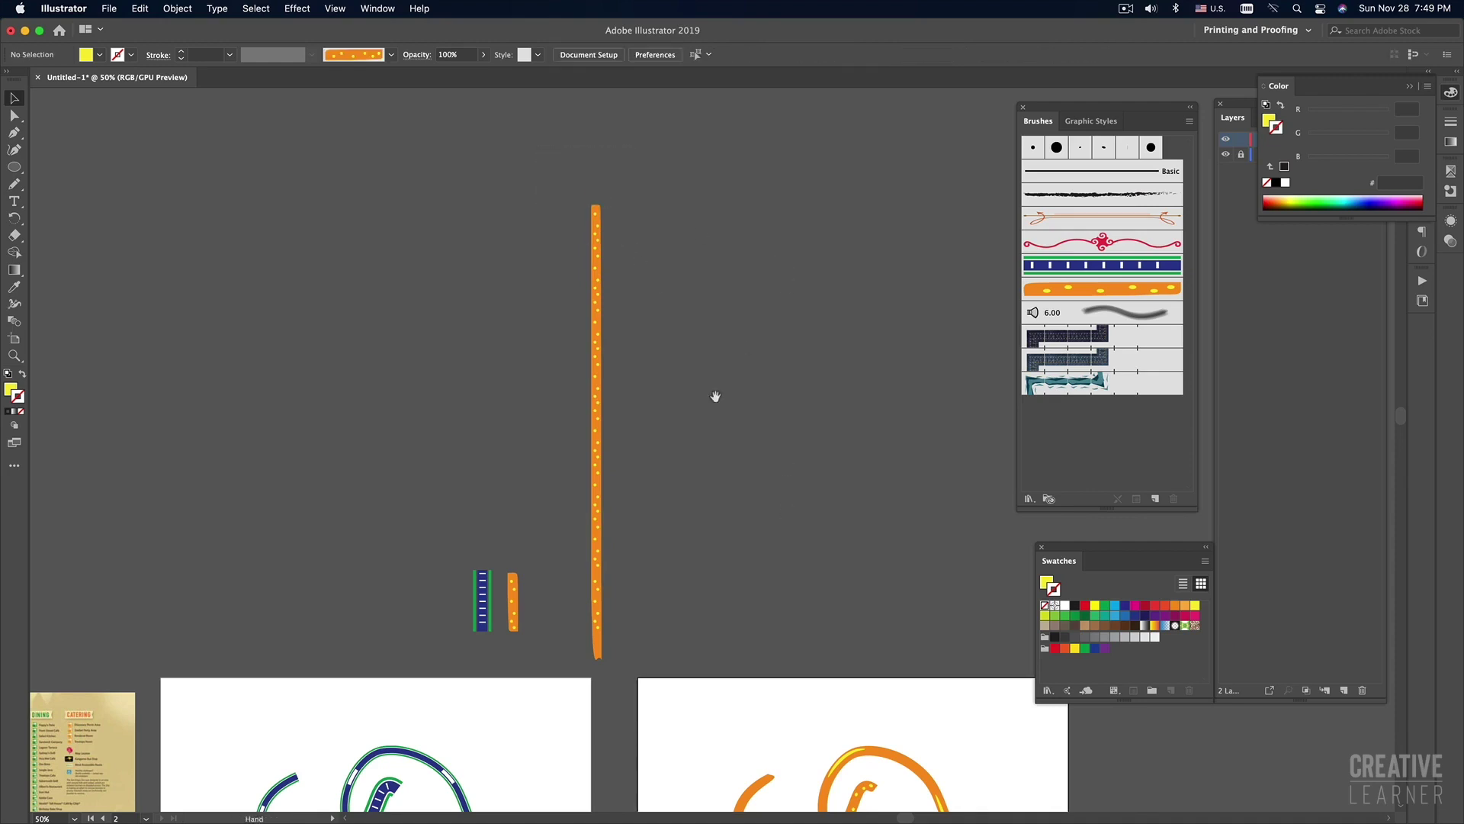
# Create a new art brush named "R" from the complete long dotted orange bar, stretching to fit the stroke length.
pyautogui.scroll(-1, 706, 419)
pyautogui.scroll(-3, 706, 419)
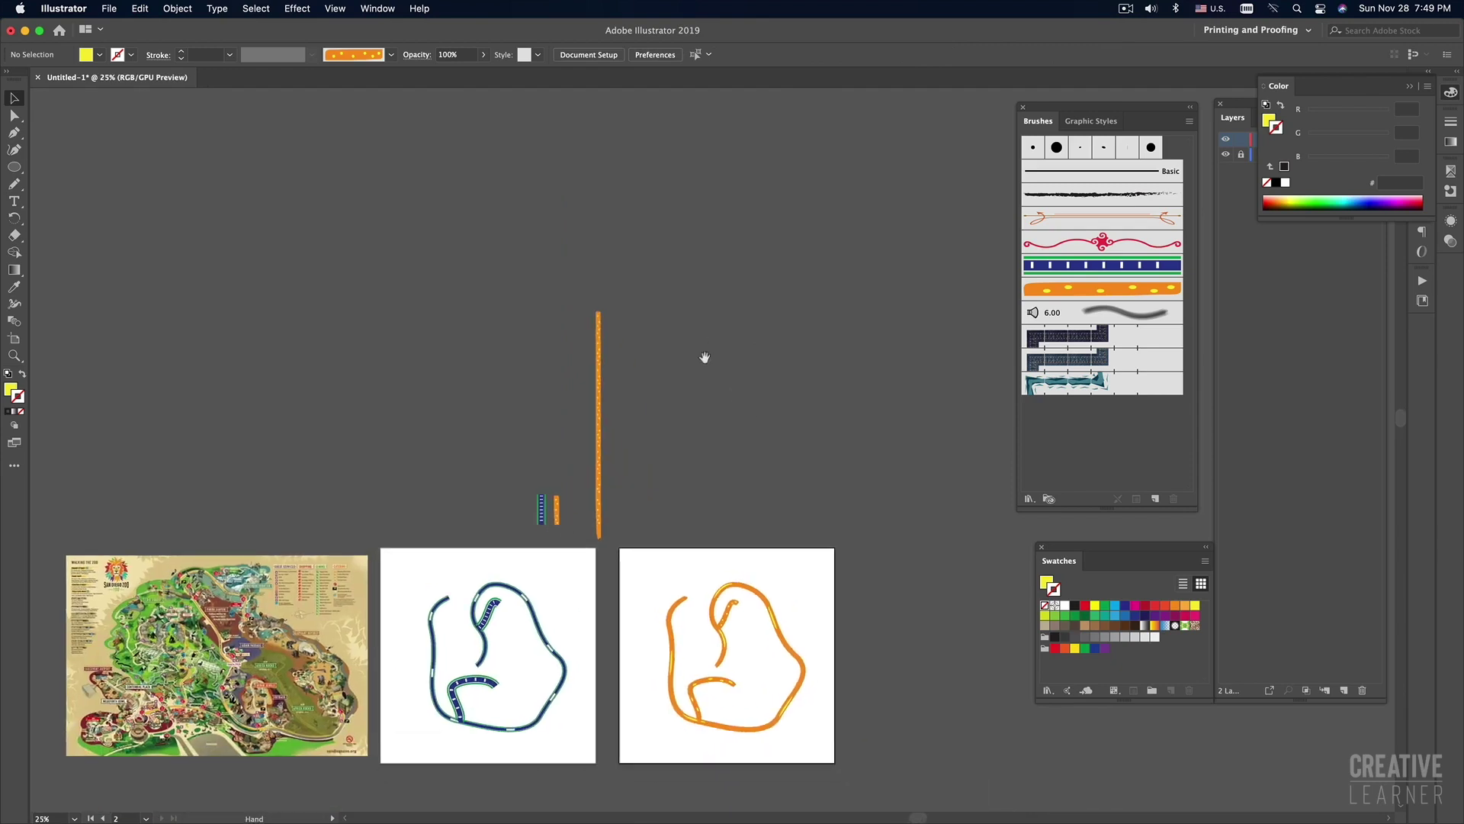
pyautogui.moveTo(572, 275); pyautogui.dragTo(664, 543)
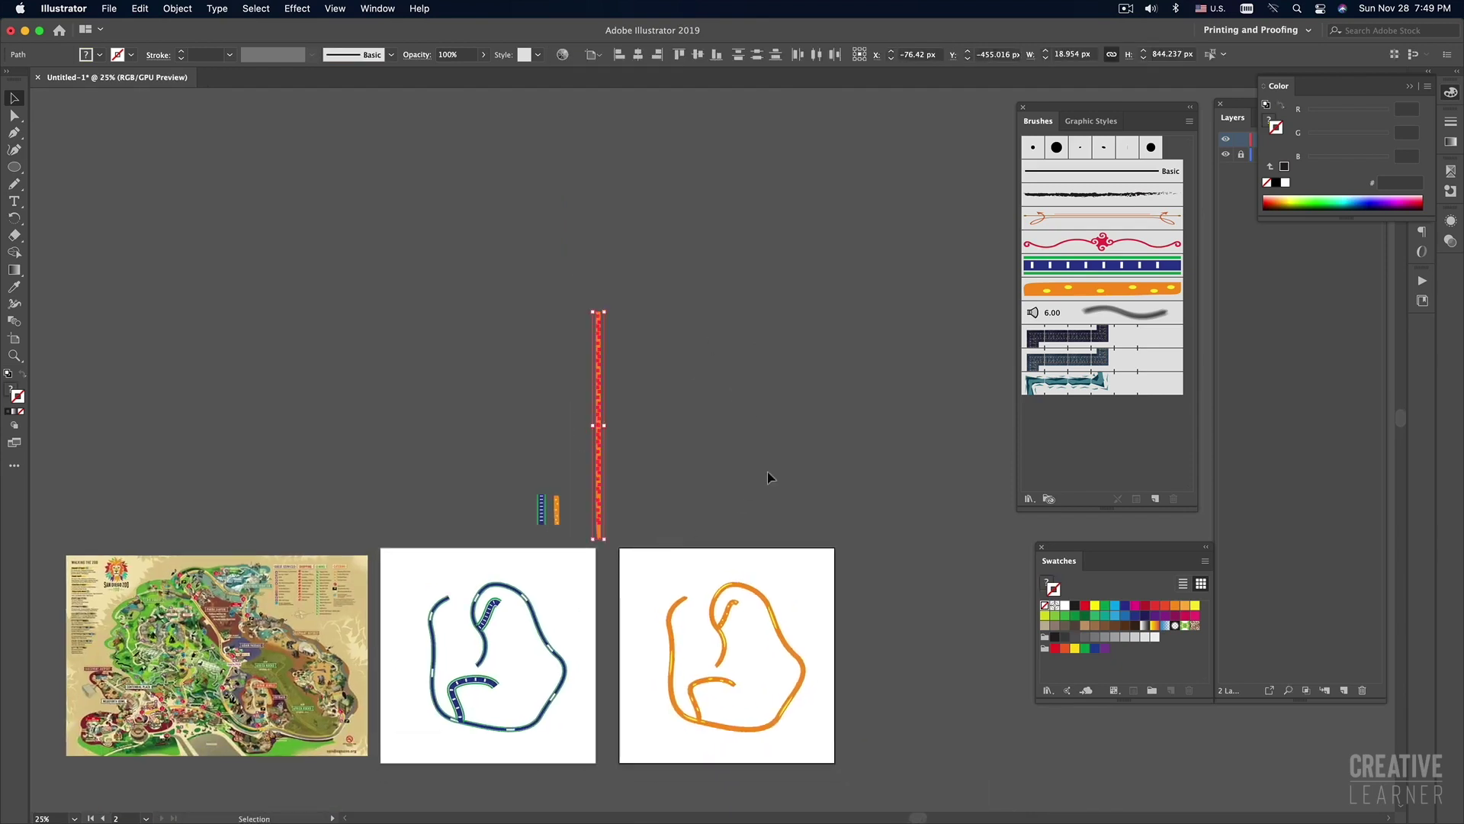
pyautogui.click(1156, 499)
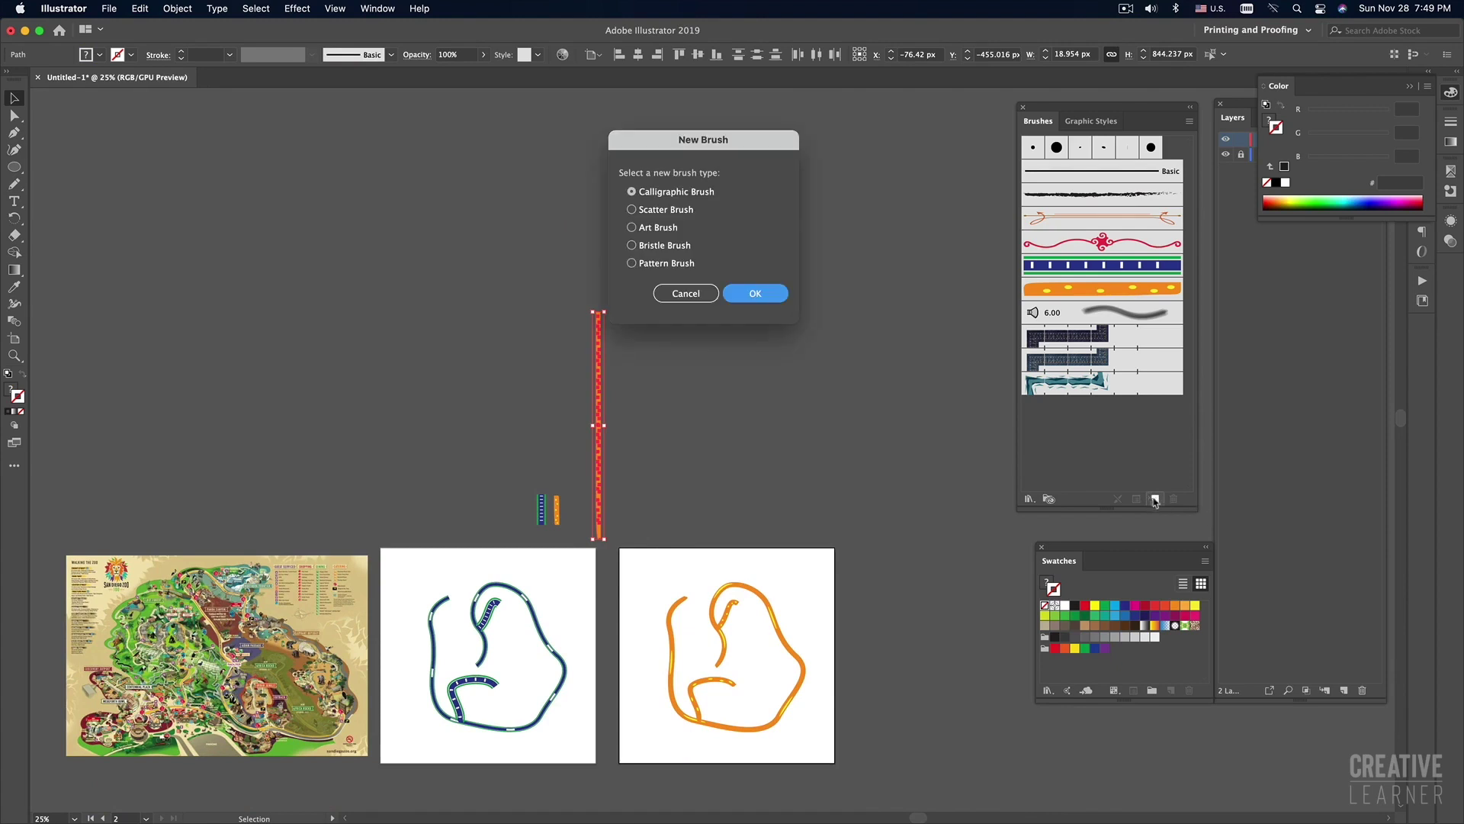
pyautogui.click(631, 228)
pyautogui.click(745, 294)
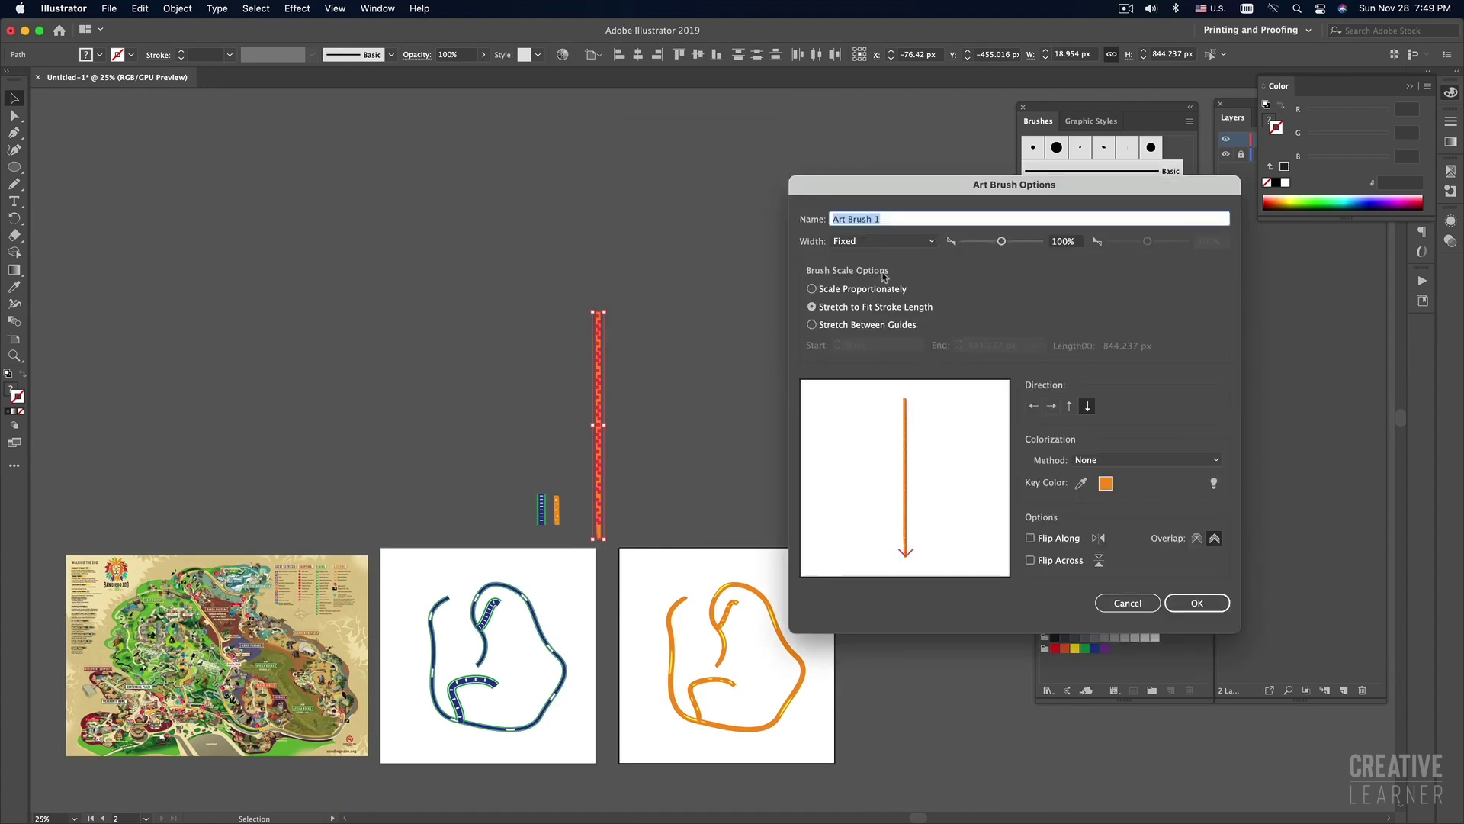
pyautogui.write('R')
pyautogui.click(1195, 603)
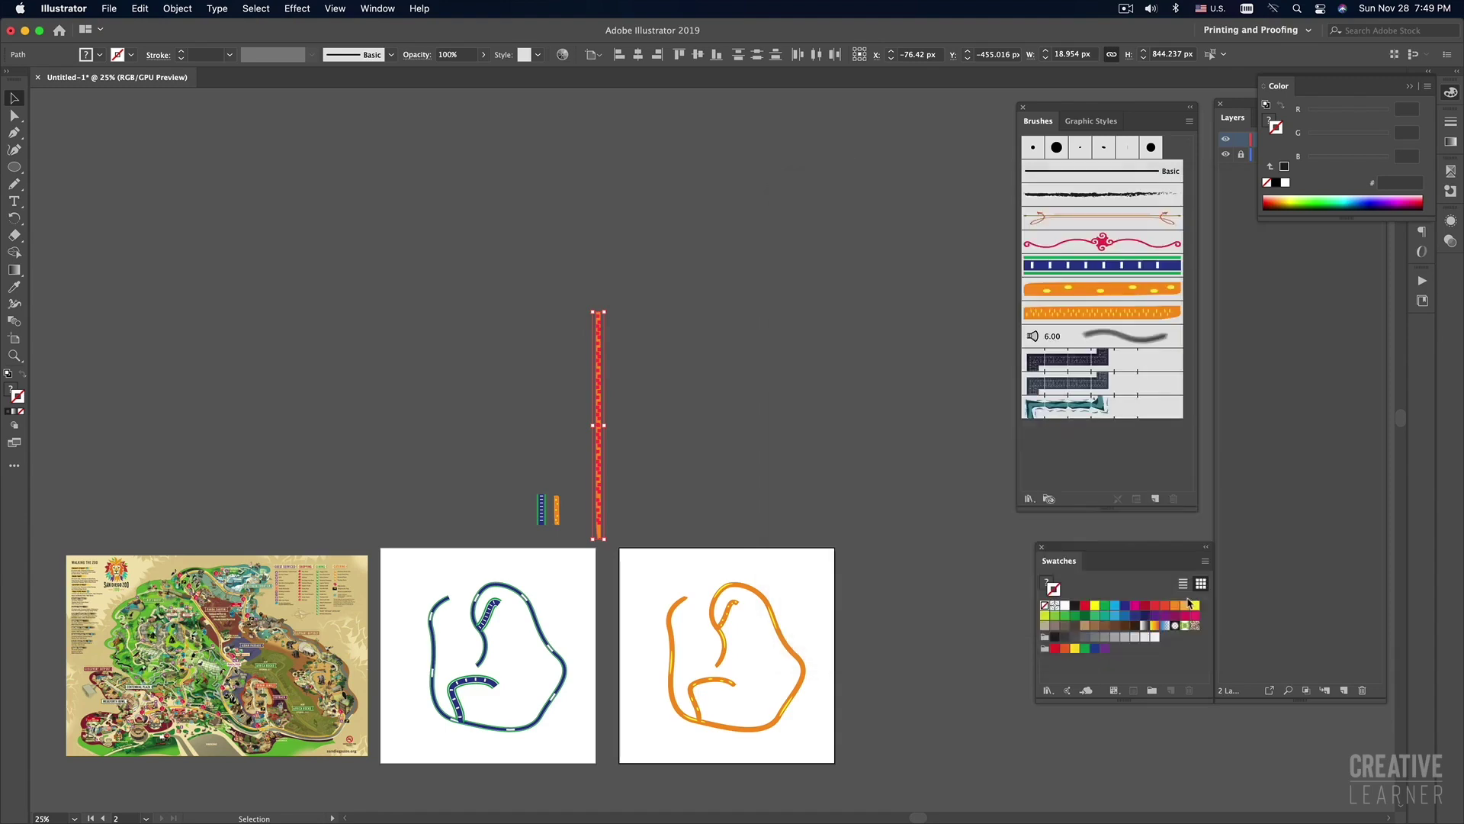
# Apply the new long dotted art brush to the large outer orange road on the second artboard.
pyautogui.click(799, 380)
pyautogui.scroll(-5, 799, 380)
pyautogui.hscroll(3, 799, 379)
pyautogui.scroll(2, 716, 490)
pyautogui.hscroll(-2, 715, 489)
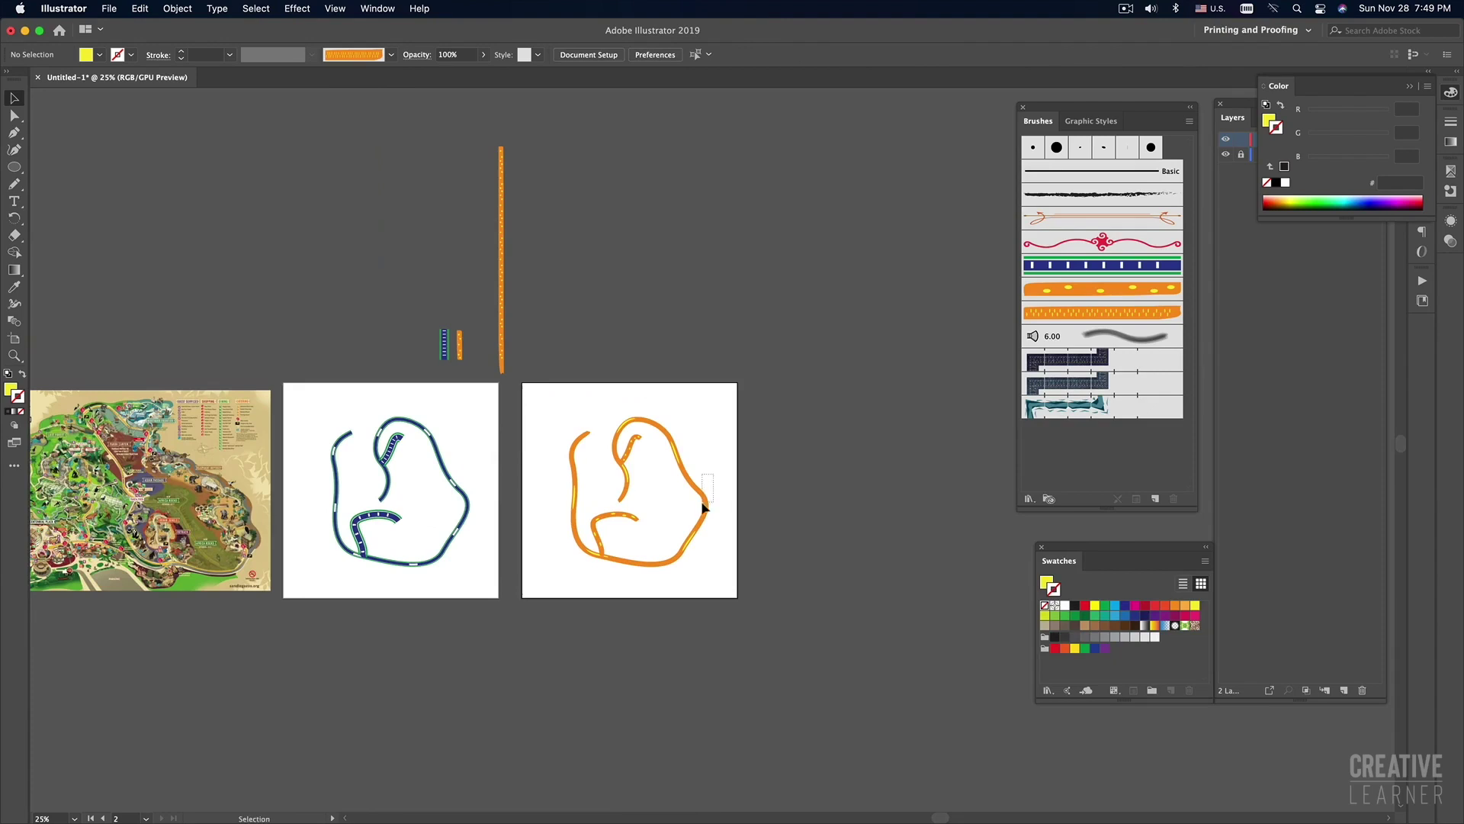
pyautogui.click(697, 506)
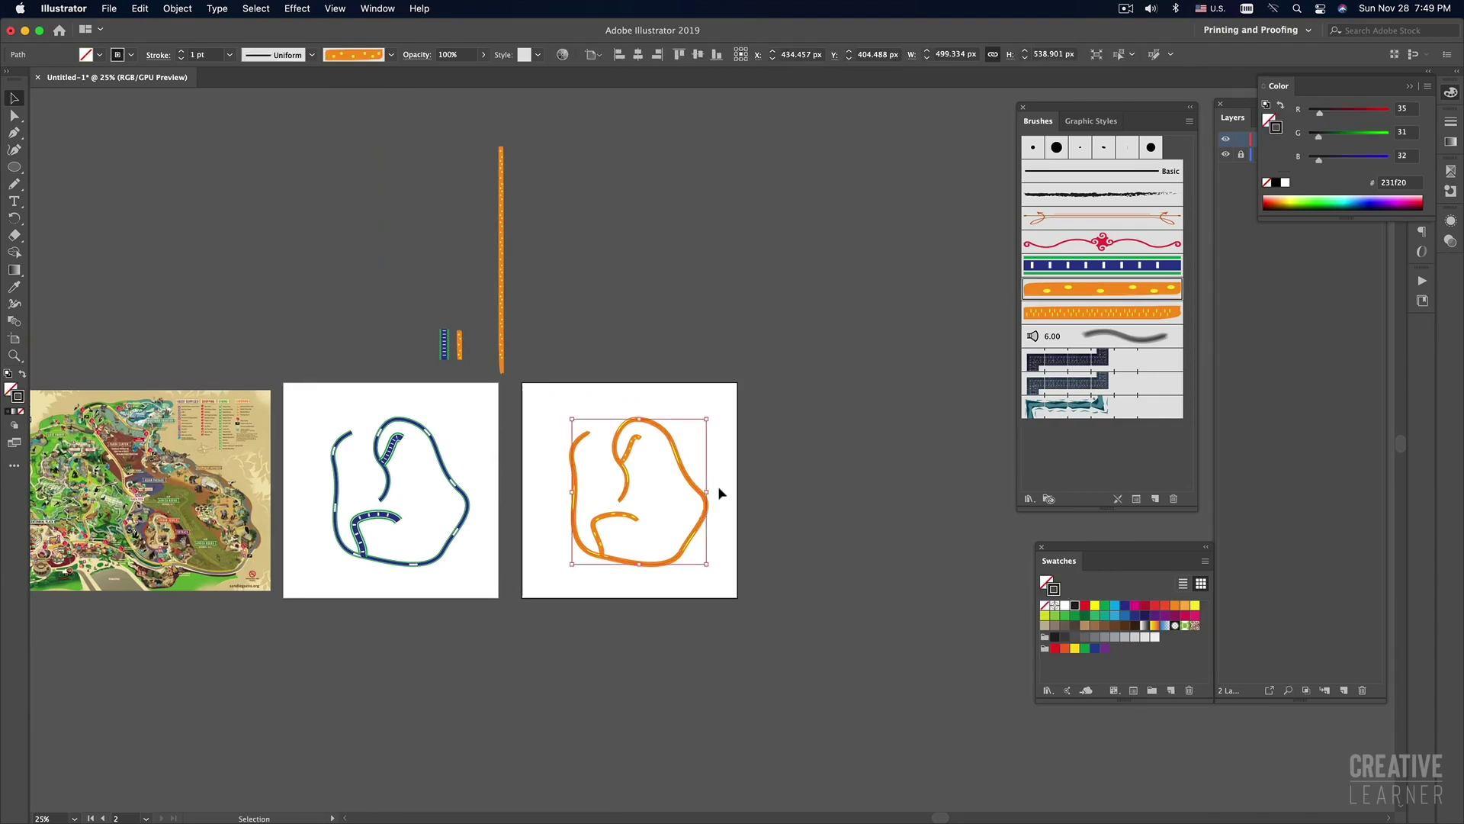
pyautogui.click(1092, 312)
pyautogui.click(913, 423)
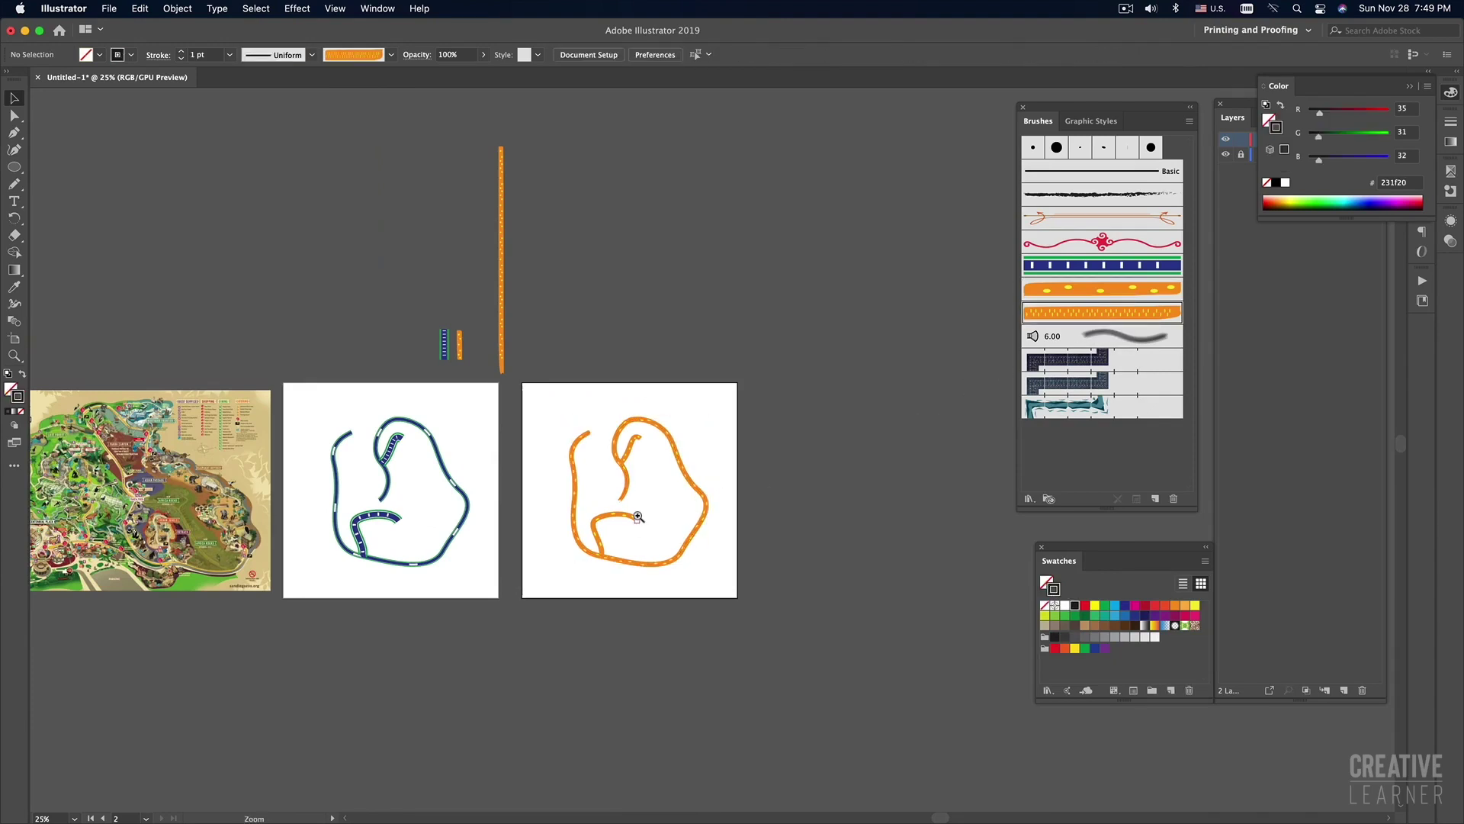
pyautogui.click(638, 517)
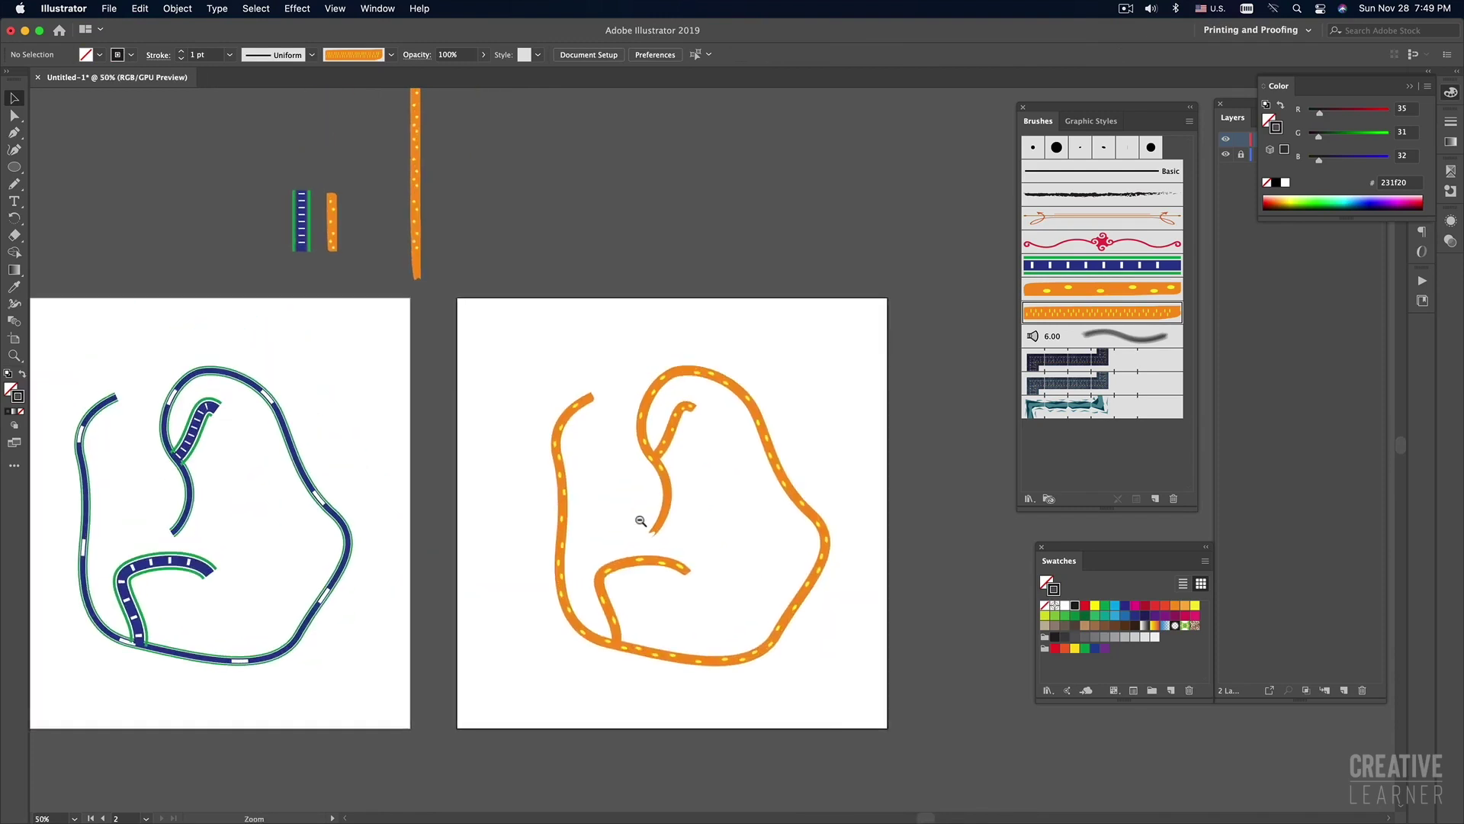
pyautogui.keyDown('alt'); pyautogui.keyDown('super'); pyautogui.click(641, 521); pyautogui.keyUp('super'); pyautogui.keyUp('alt')
pyautogui.moveTo(714, 498); pyautogui.dragTo(601, 572)
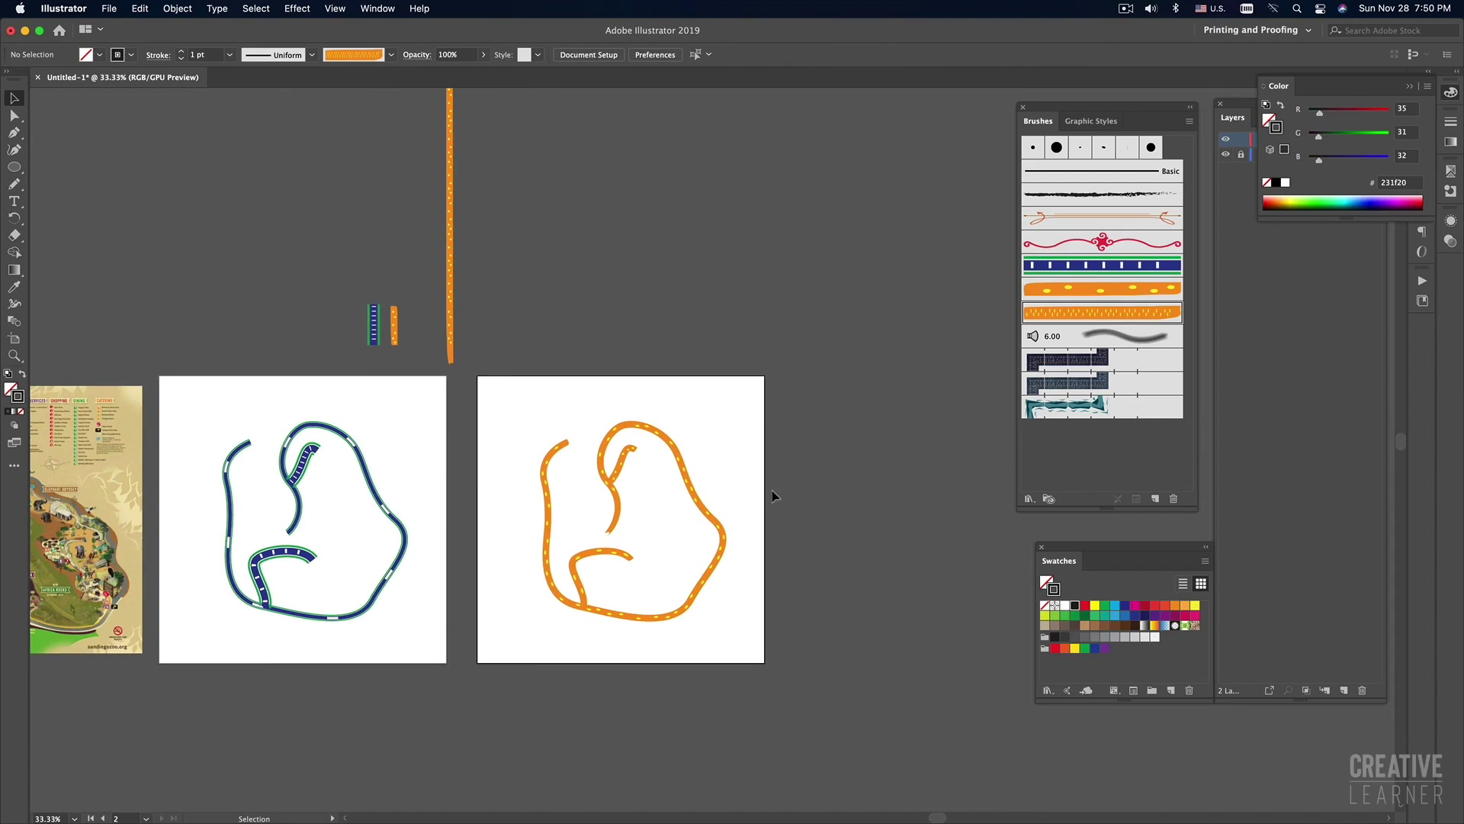
# Reshape the upper-right part of the outer orange road into a pointed peak and an outward bulge using its direction handles.
pyautogui.keyDown('super'); pyautogui.click(732, 480); pyautogui.keyUp('super')
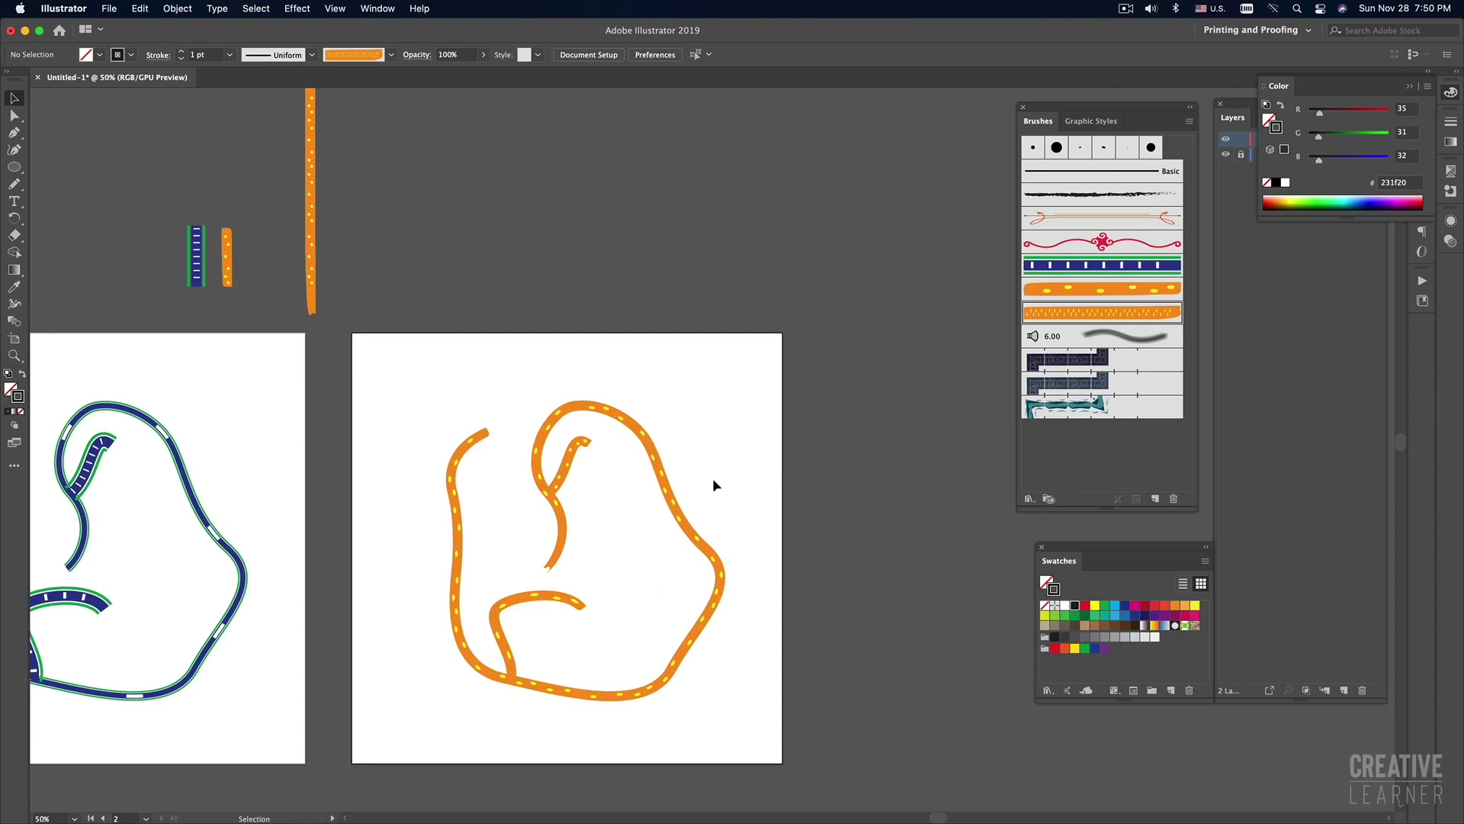
pyautogui.press('a')
pyautogui.click(677, 516)
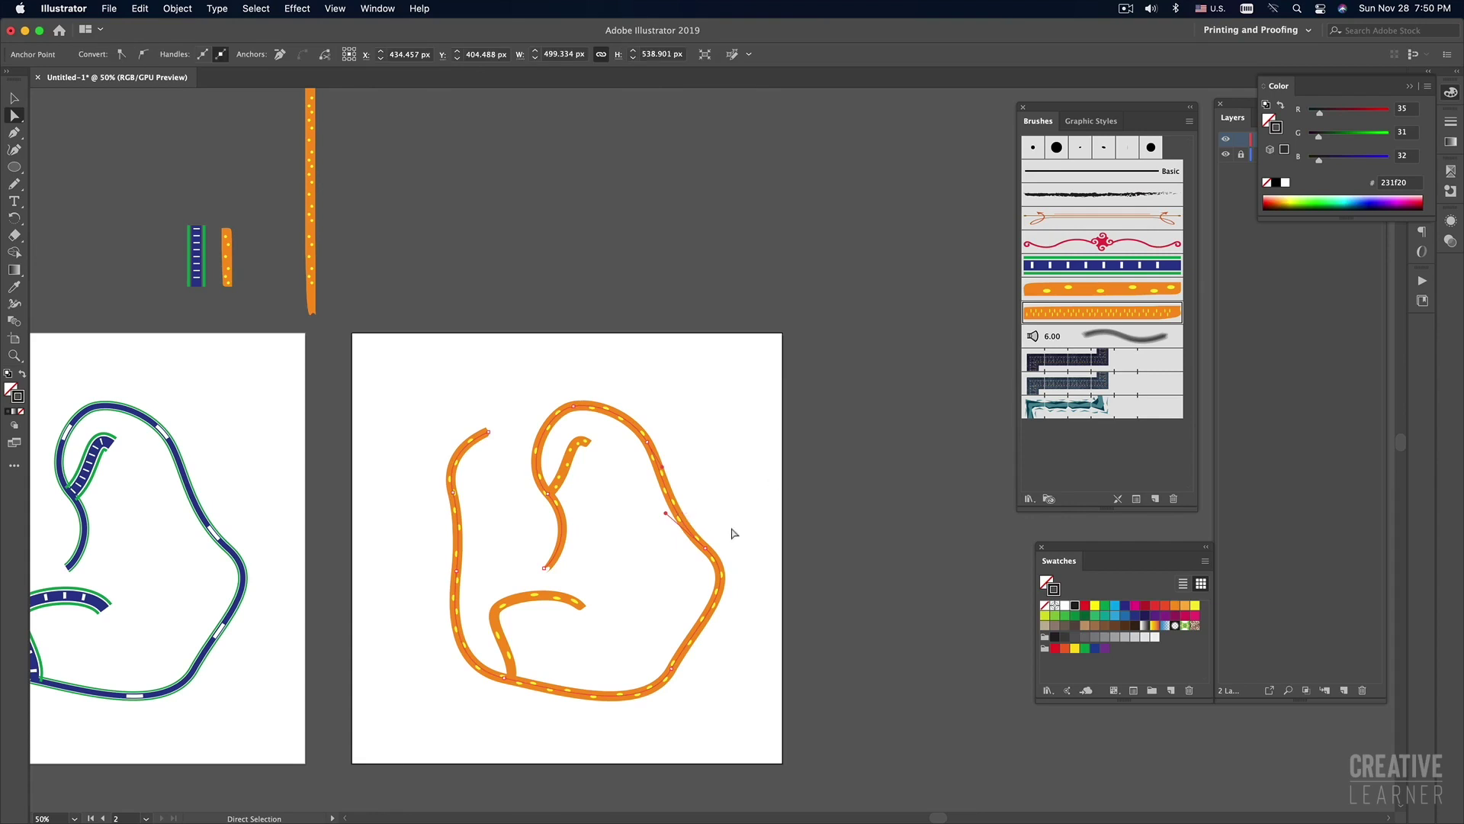
pyautogui.moveTo(666, 513); pyautogui.dragTo(746, 406)
pyautogui.moveTo(666, 449); pyautogui.dragTo(639, 467)
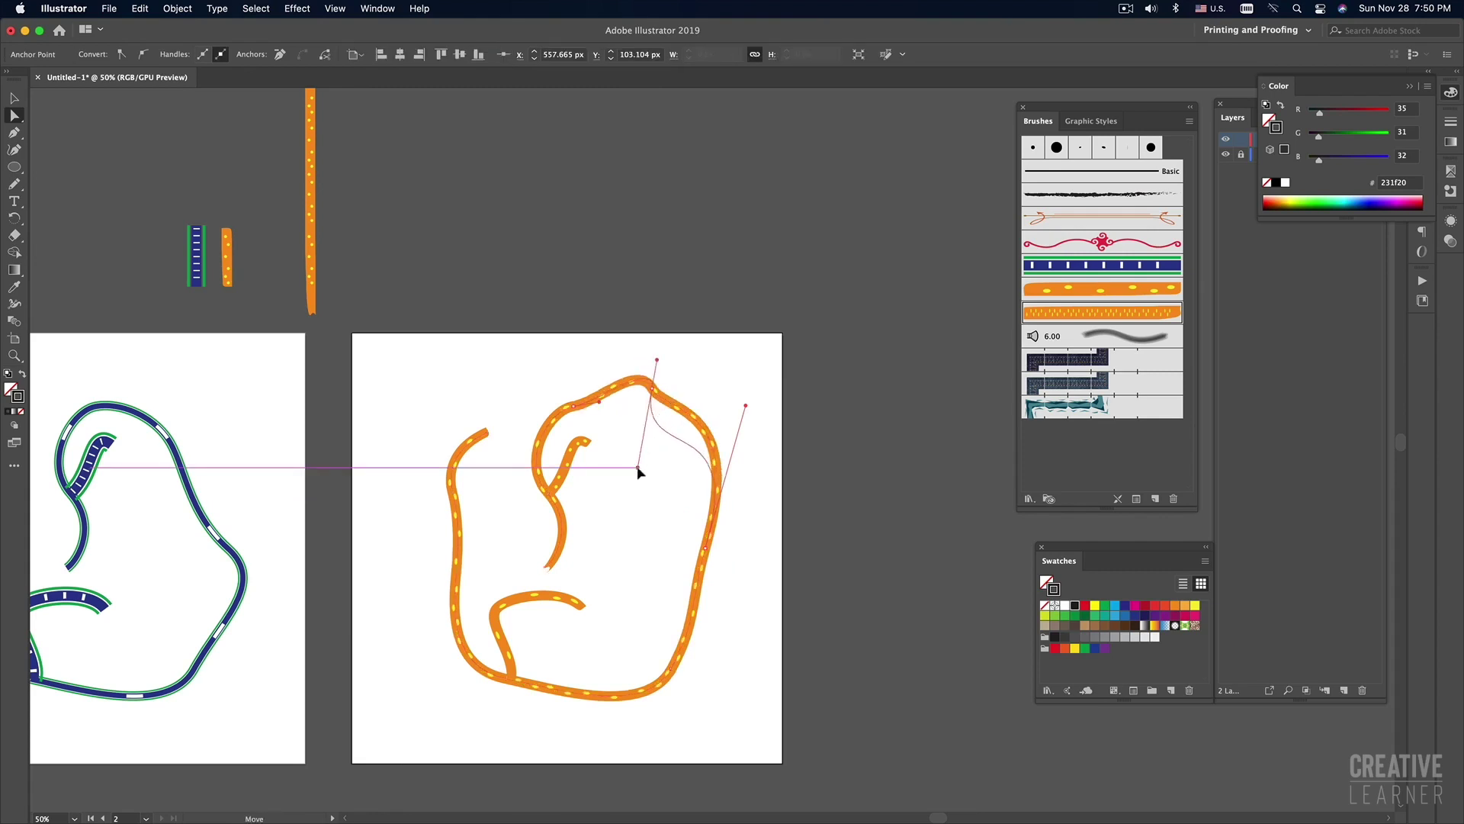
pyautogui.moveTo(746, 406); pyautogui.dragTo(784, 457)
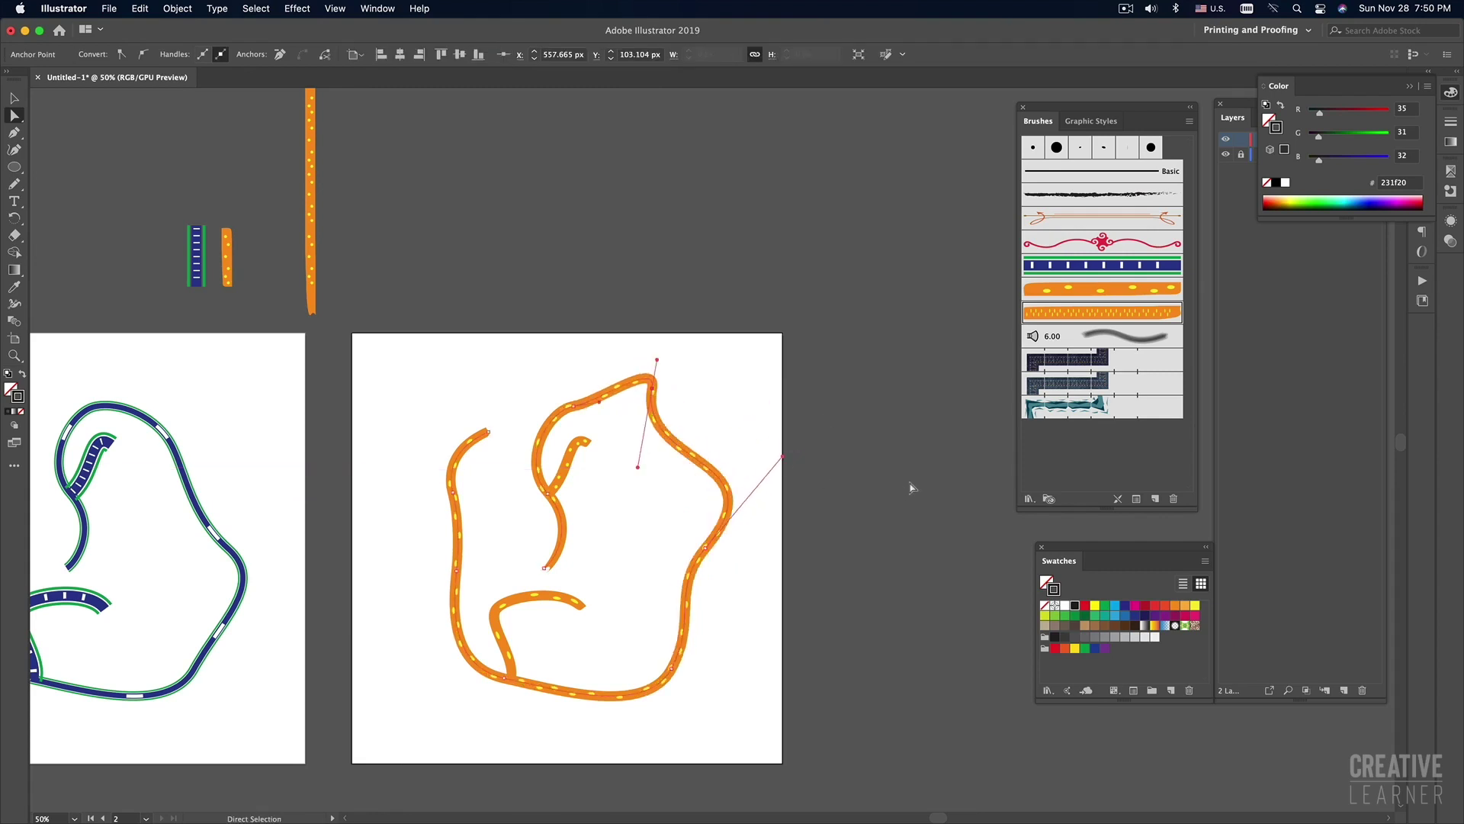
# Extend the outer orange road with the Pen tool from its upper-left end, around the artboard's lower edge to the upper-right corner.
pyautogui.click(473, 500)
pyautogui.click(489, 432)
pyautogui.press('p')
pyautogui.click(488, 432)
pyautogui.moveTo(467, 399); pyautogui.dragTo(397, 462)
pyautogui.moveTo(457, 707); pyautogui.dragTo(483, 722)
pyautogui.moveTo(601, 735); pyautogui.dragTo(670, 735)
pyautogui.moveTo(712, 689); pyautogui.dragTo(732, 651)
pyautogui.moveTo(747, 586); pyautogui.dragTo(759, 561)
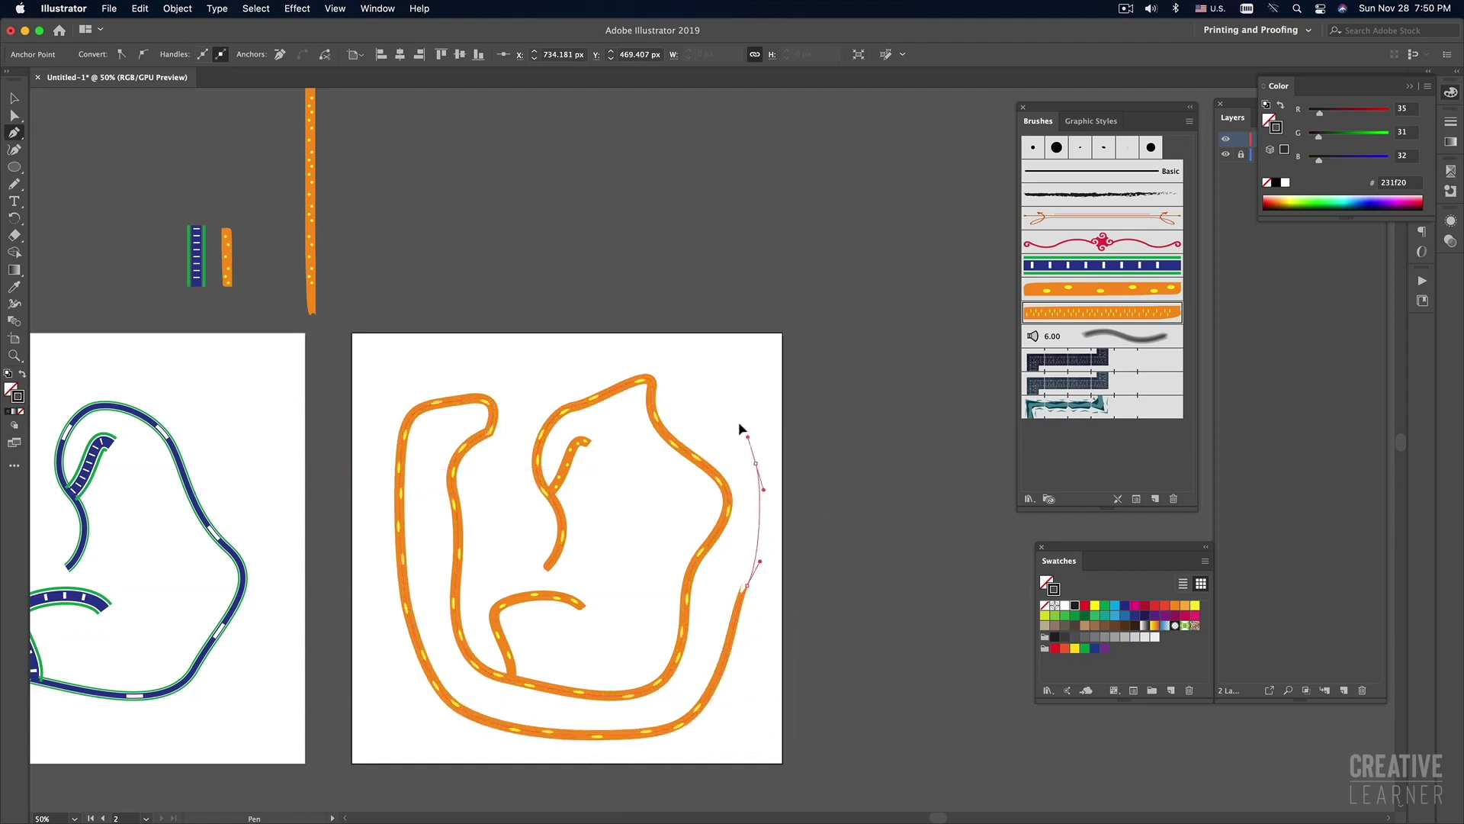
pyautogui.moveTo(710, 377); pyautogui.dragTo(701, 366)
pyautogui.keyDown('super'); pyautogui.click(911, 465); pyautogui.keyUp('super')
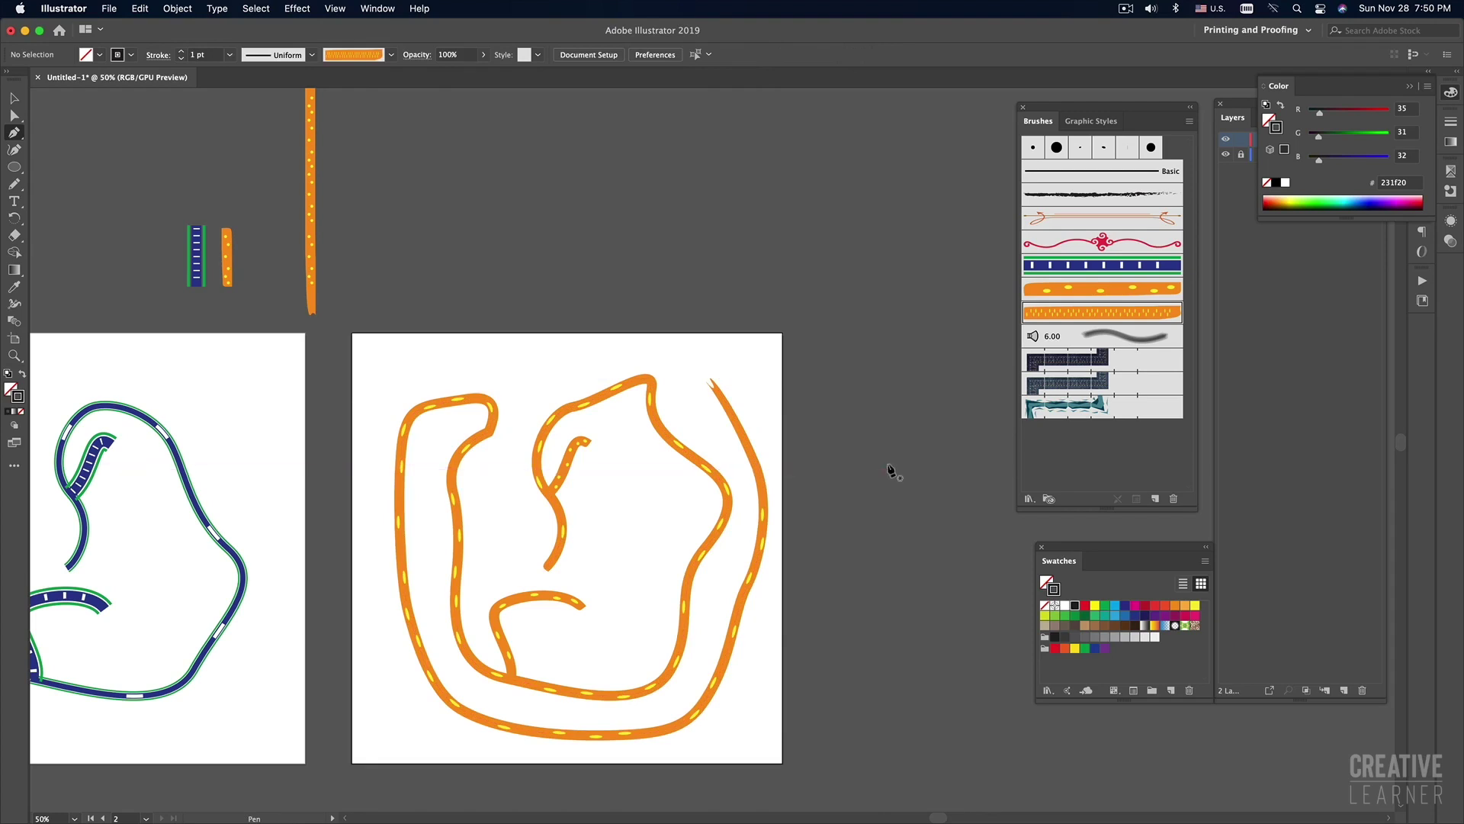
# Inspect the dot spacing along the extended orange road and compare both road drawings with the reference zoo map.
pyautogui.press('v')
pyautogui.click(738, 419)
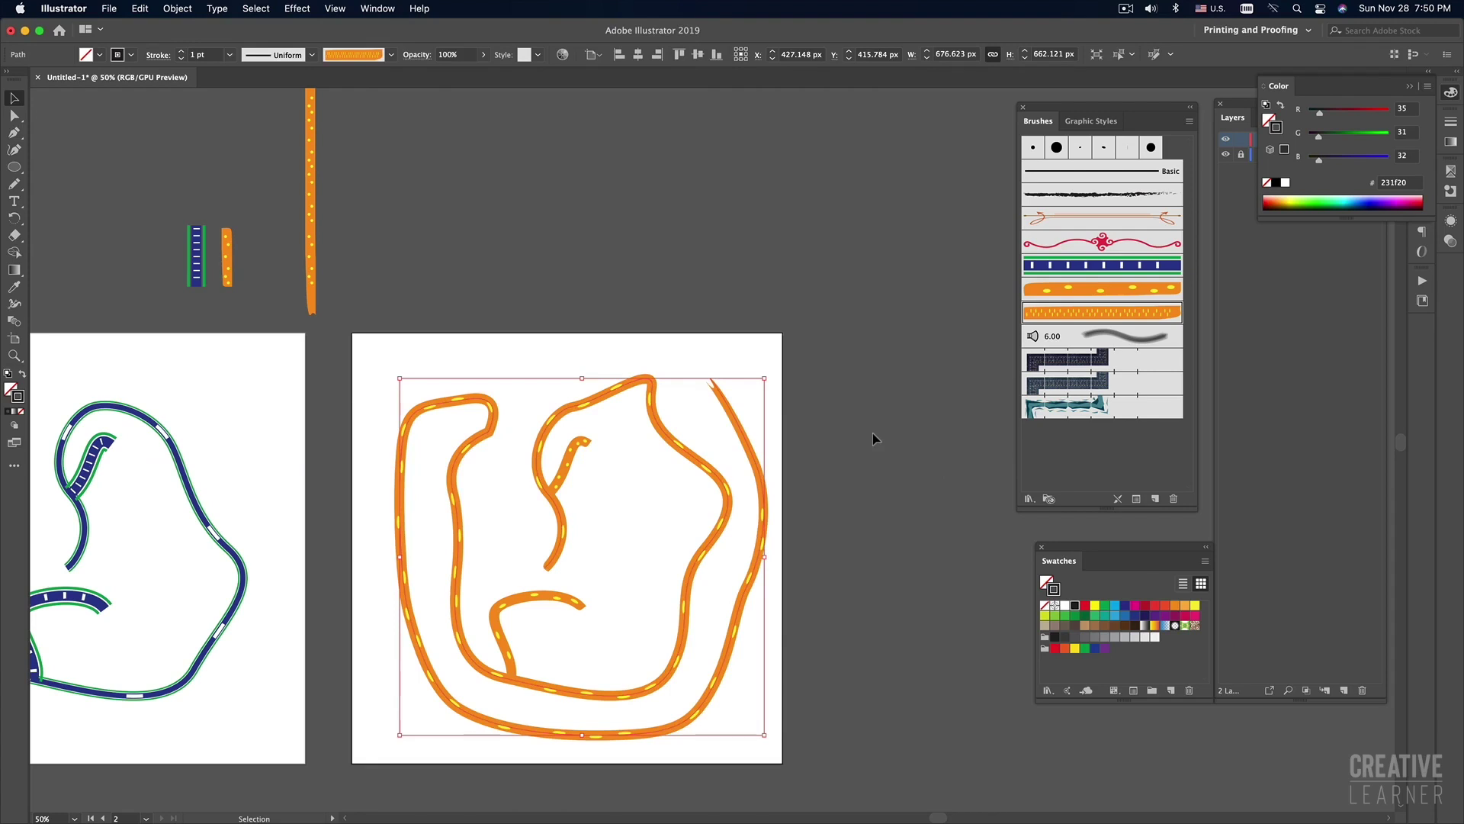
pyautogui.click(872, 434)
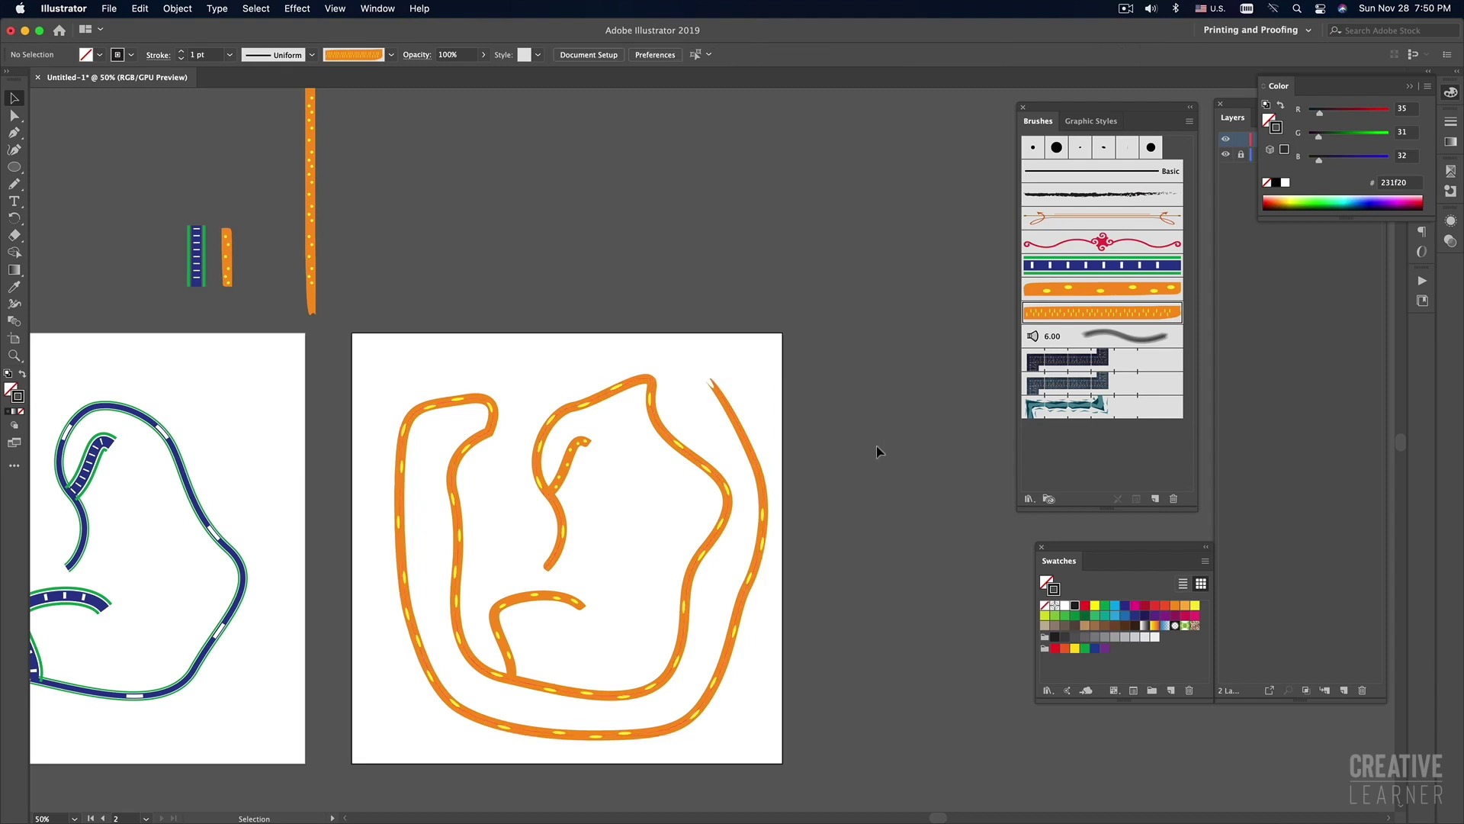
pyautogui.scroll(-2, 877, 442)
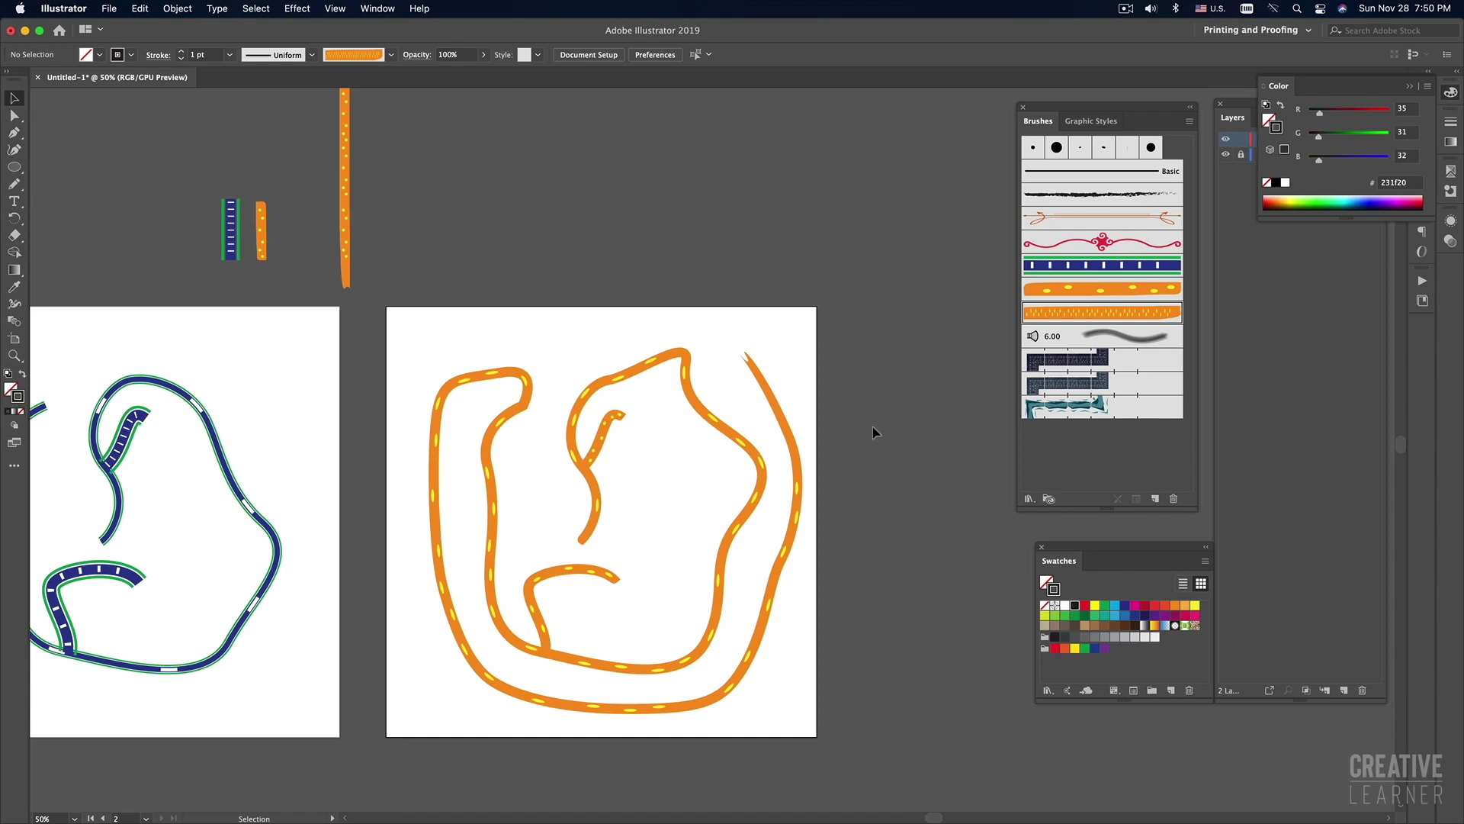
pyautogui.keyDown('alt'); pyautogui.keyDown('super'); pyautogui.click(682, 445); pyautogui.keyUp('super'); pyautogui.keyUp('alt')
pyautogui.keyDown('alt'); pyautogui.keyDown('super'); pyautogui.click(682, 445); pyautogui.keyUp('super'); pyautogui.keyUp('alt')
pyautogui.moveTo(592, 449)
pyautogui.mouseDown()
pyautogui.moveTo(792, 465)
pyautogui.moveTo(581, 464)
pyautogui.mouseUp()
pyautogui.keyDown('super'); pyautogui.click(578, 493); pyautogui.keyUp('super')
pyautogui.keyDown('super'); pyautogui.click(578, 493); pyautogui.keyUp('super')
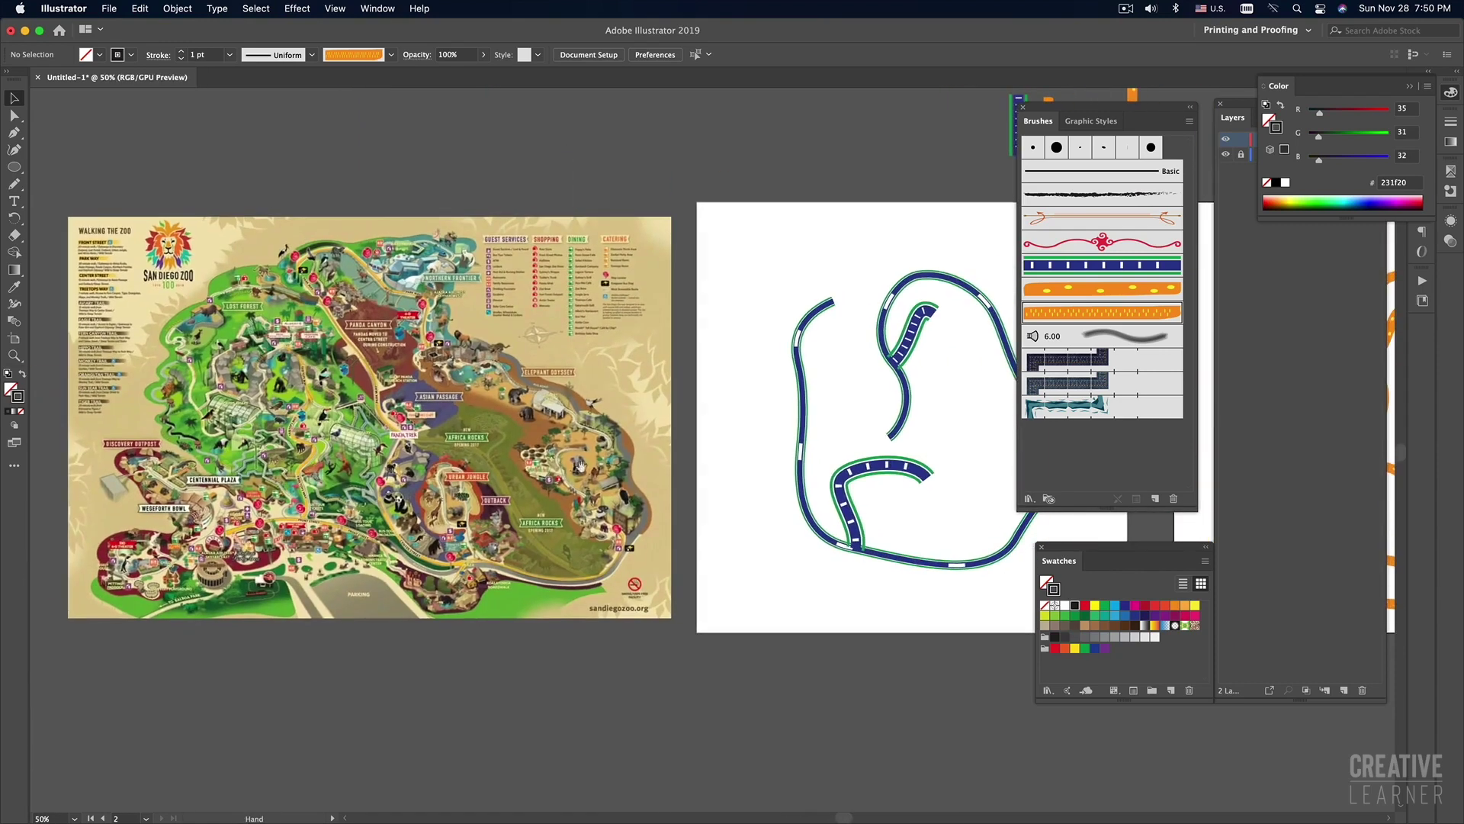
pyautogui.hscroll(15, 579, 465)
pyautogui.scroll(2, 580, 465)
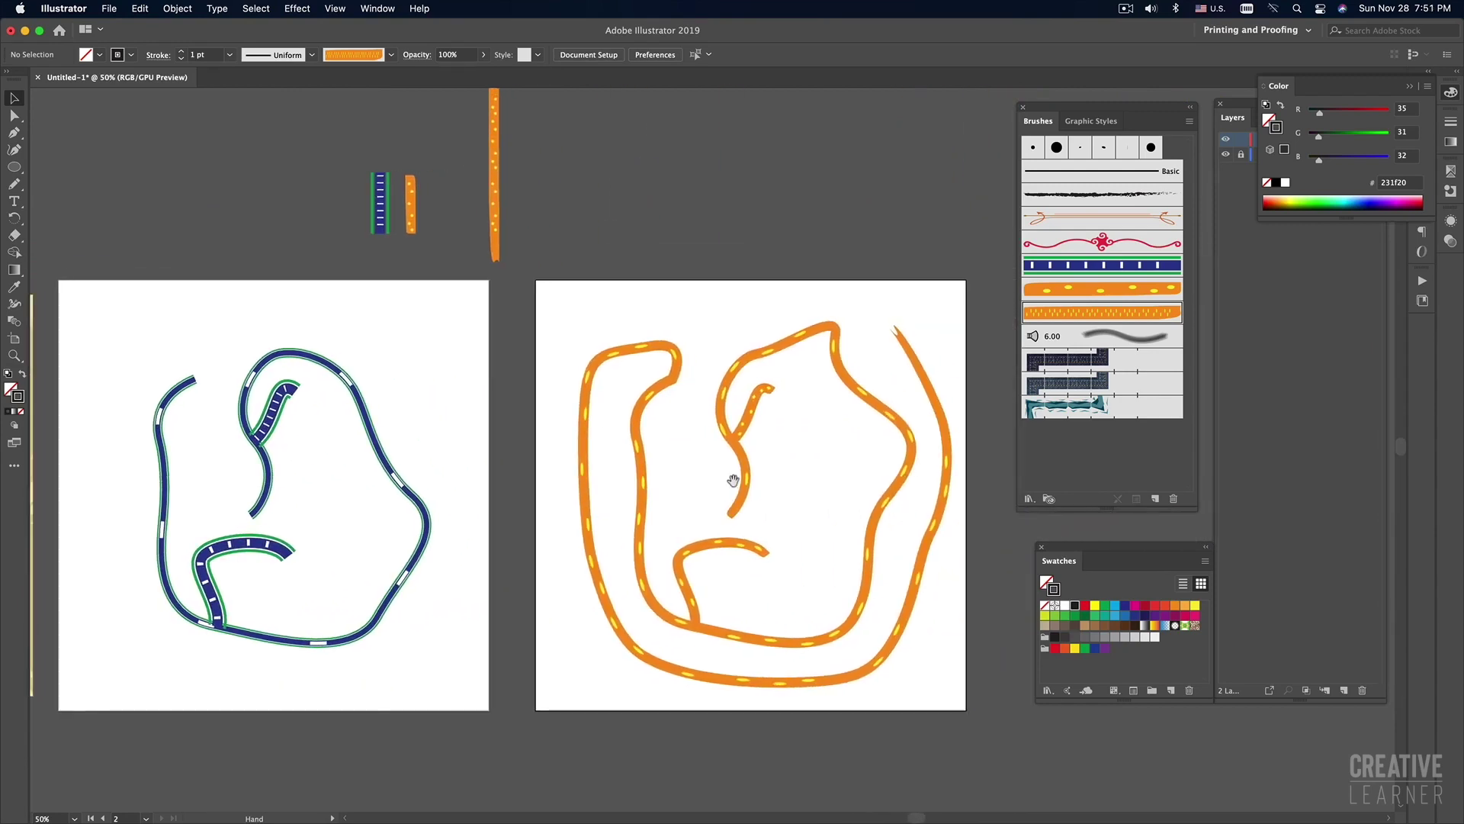
pyautogui.click(1125, 9)
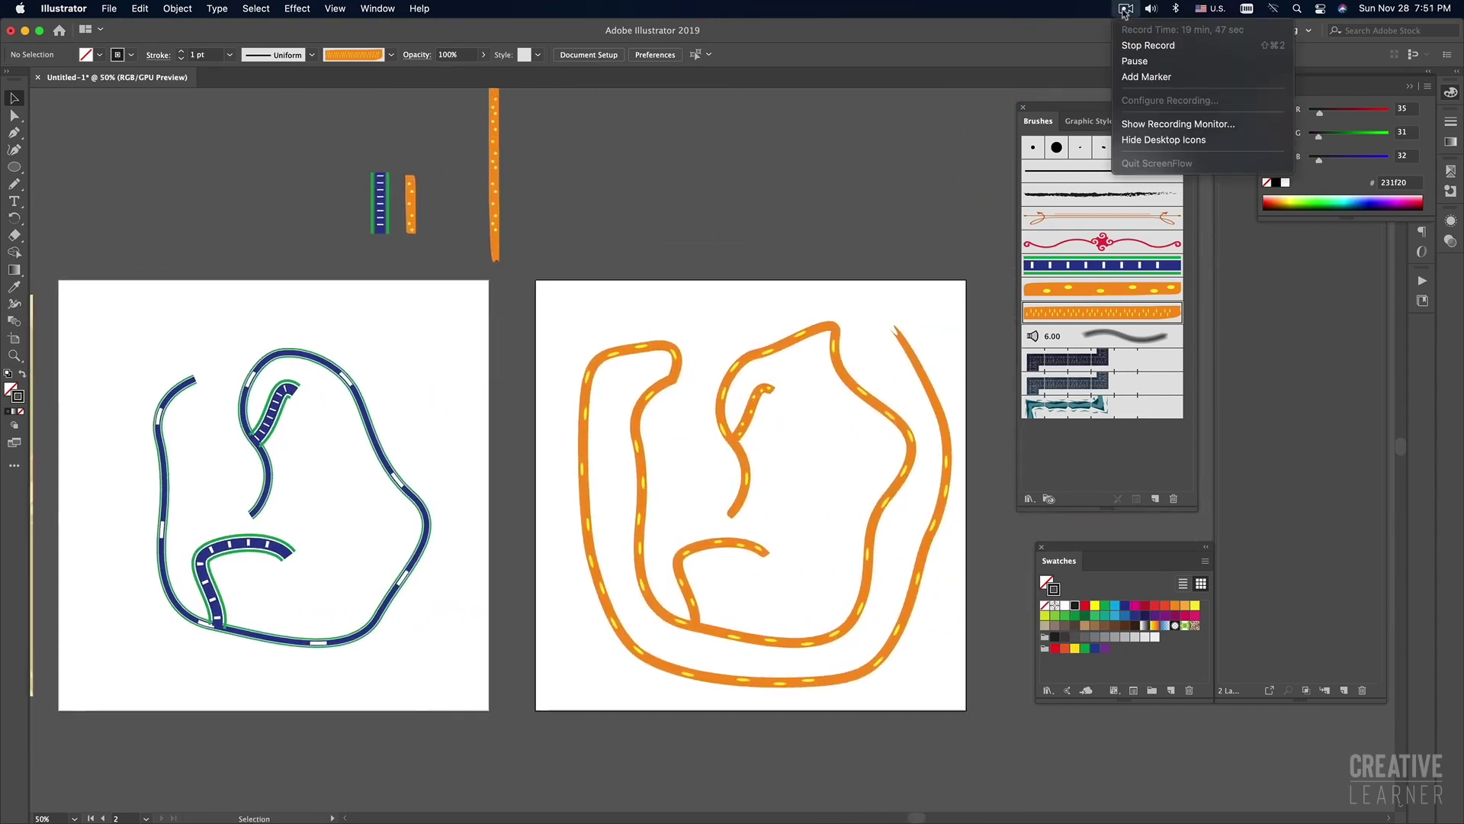
pyautogui.click(869, 223)
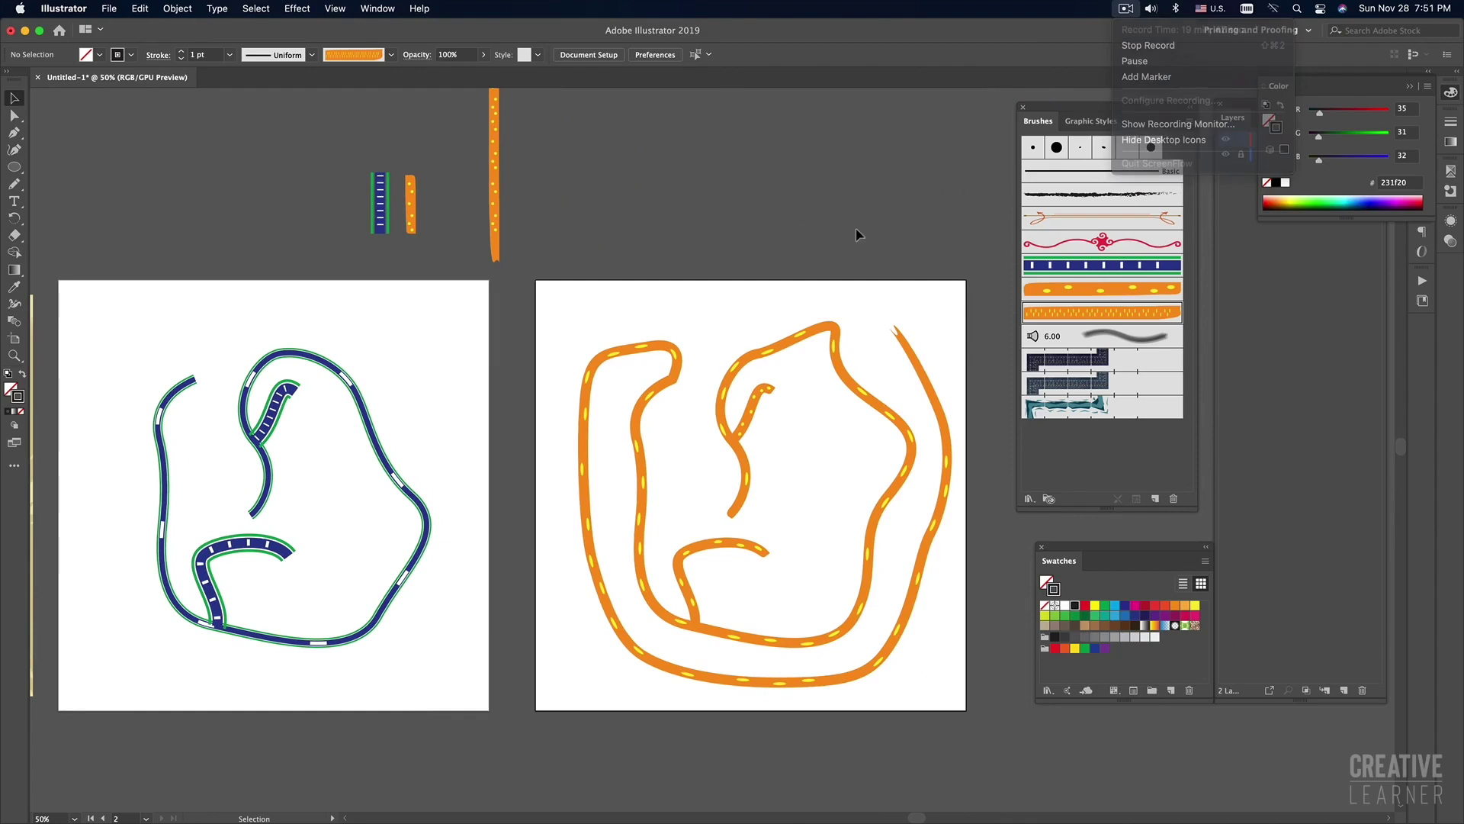
# Review all the road artwork together, and examine the roads on the reference zoo map up close.
pyautogui.keyDown('alt'); pyautogui.keyDown('super'); pyautogui.click(743, 336); pyautogui.keyUp('super'); pyautogui.keyUp('alt')
pyautogui.keyDown('alt'); pyautogui.keyDown('super'); pyautogui.click(744, 337); pyautogui.keyUp('super'); pyautogui.keyUp('alt')
pyautogui.moveTo(610, 427); pyautogui.dragTo(710, 257)
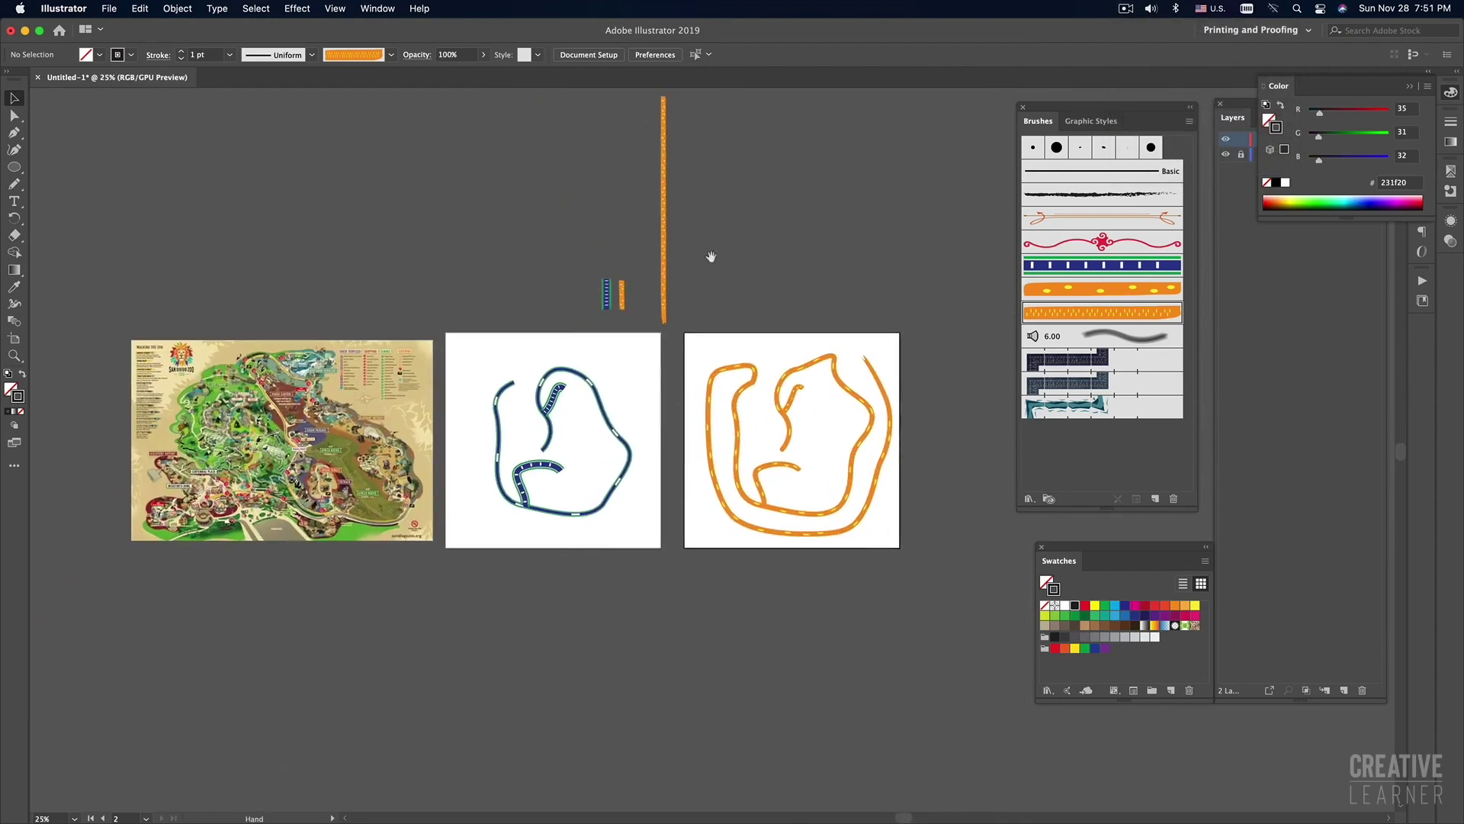
pyautogui.keyDown('super'); pyautogui.click(555, 450); pyautogui.keyUp('super')
pyautogui.keyDown('super'); pyautogui.click(458, 452); pyautogui.keyUp('super')
pyautogui.keyDown('super'); pyautogui.click(483, 451); pyautogui.keyUp('super')
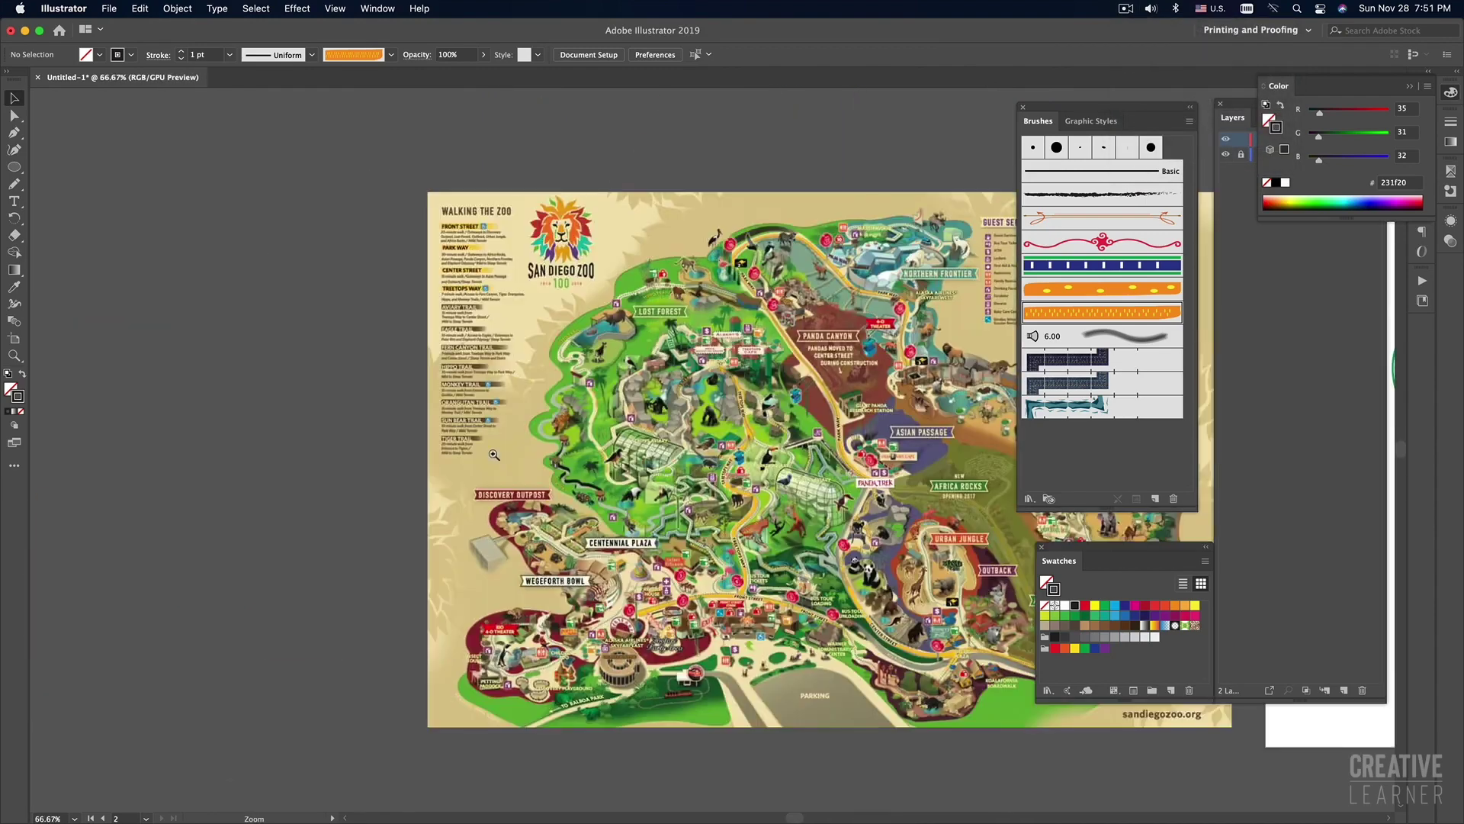
# Add a line of placeholder point text in 12 pt Myriad Pro inside the orange road drawing.
pyautogui.moveTo(670, 454); pyautogui.dragTo(550, 502)
pyautogui.moveTo(766, 520); pyautogui.dragTo(667, 505)
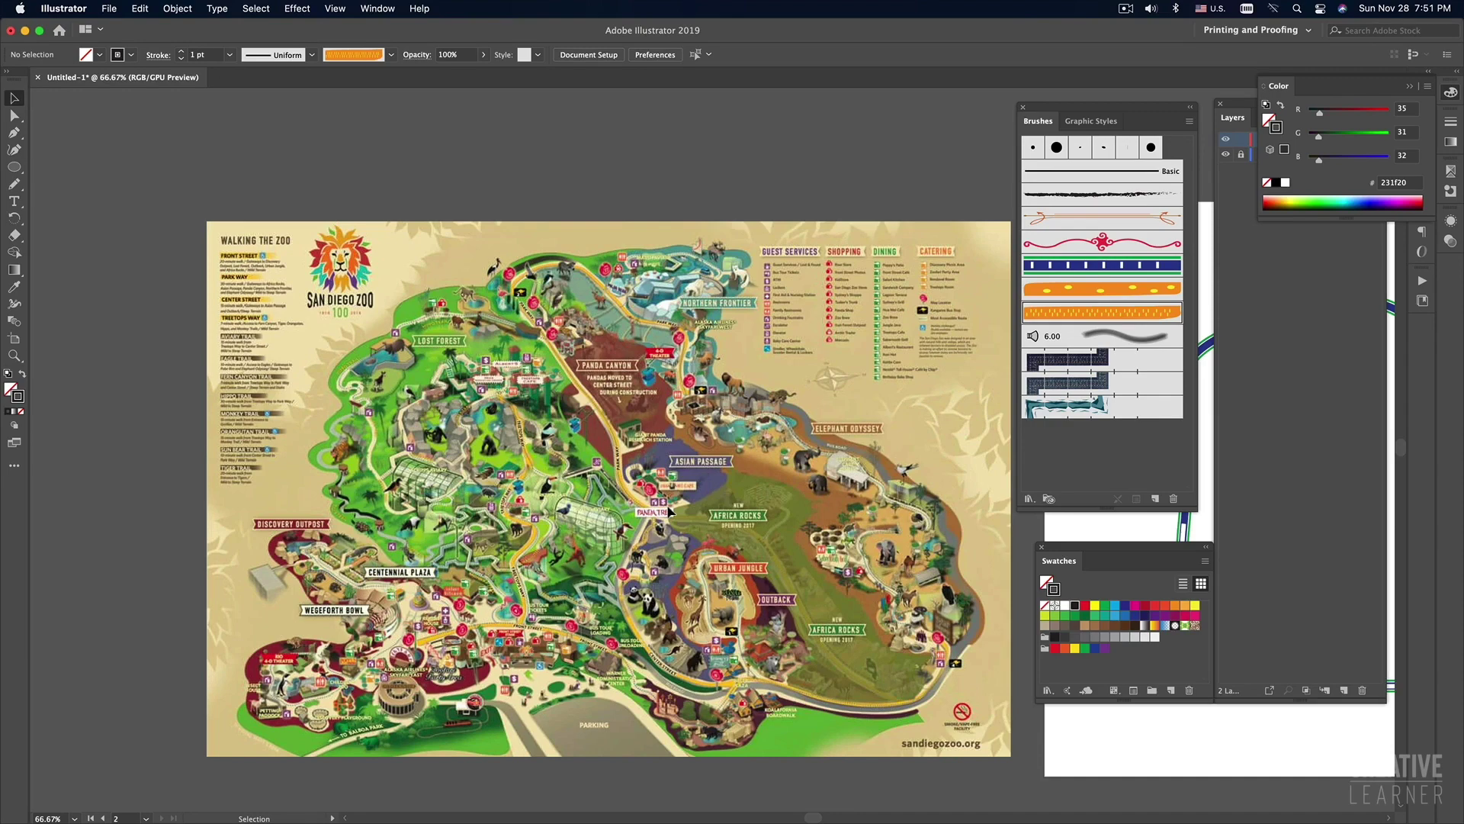
pyautogui.press('t')
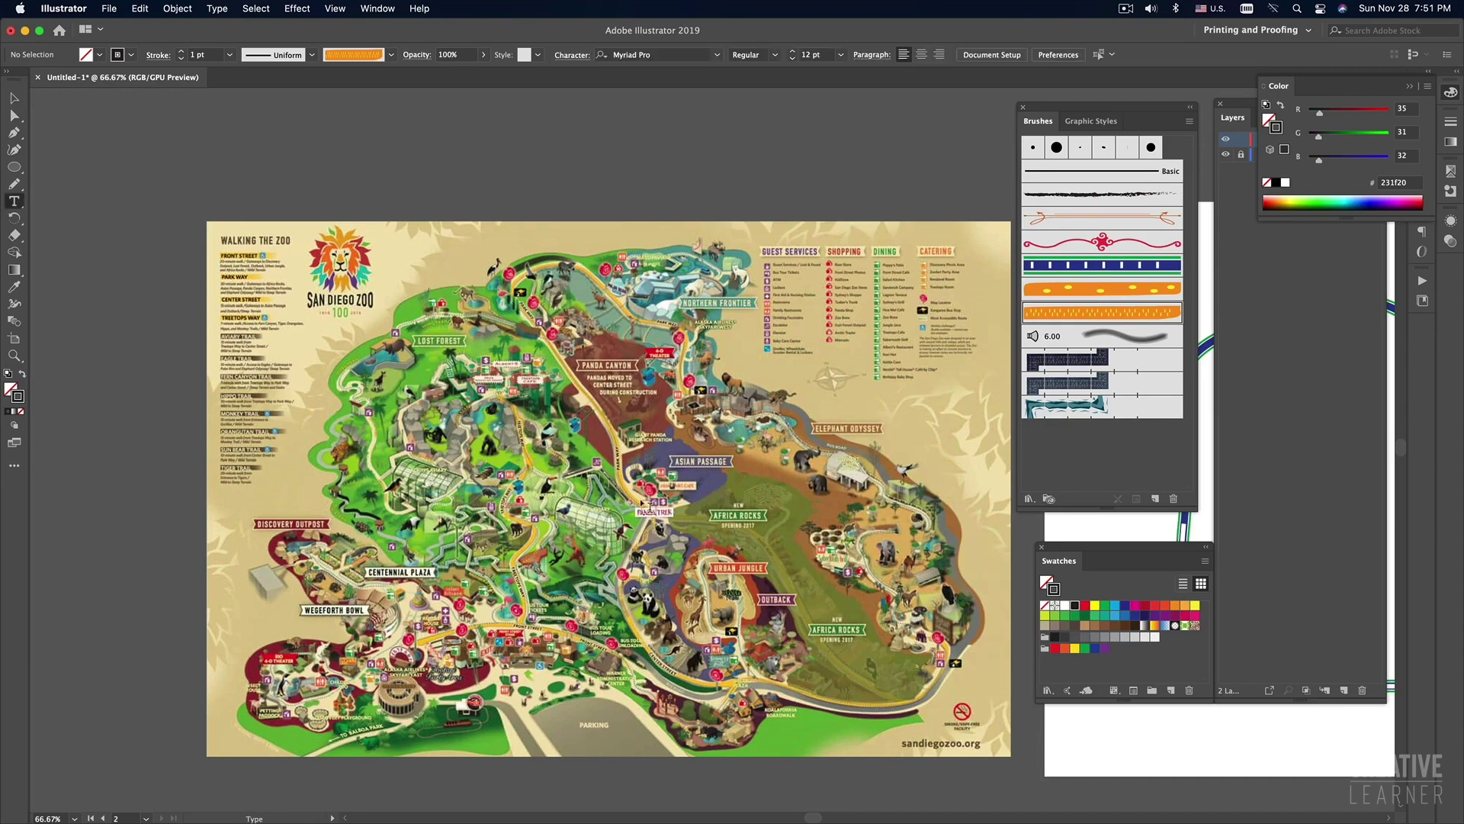
pyautogui.press('super+minus')
pyautogui.moveTo(530, 398); pyautogui.dragTo(584, 417)
pyautogui.hscroll(15, 583, 416)
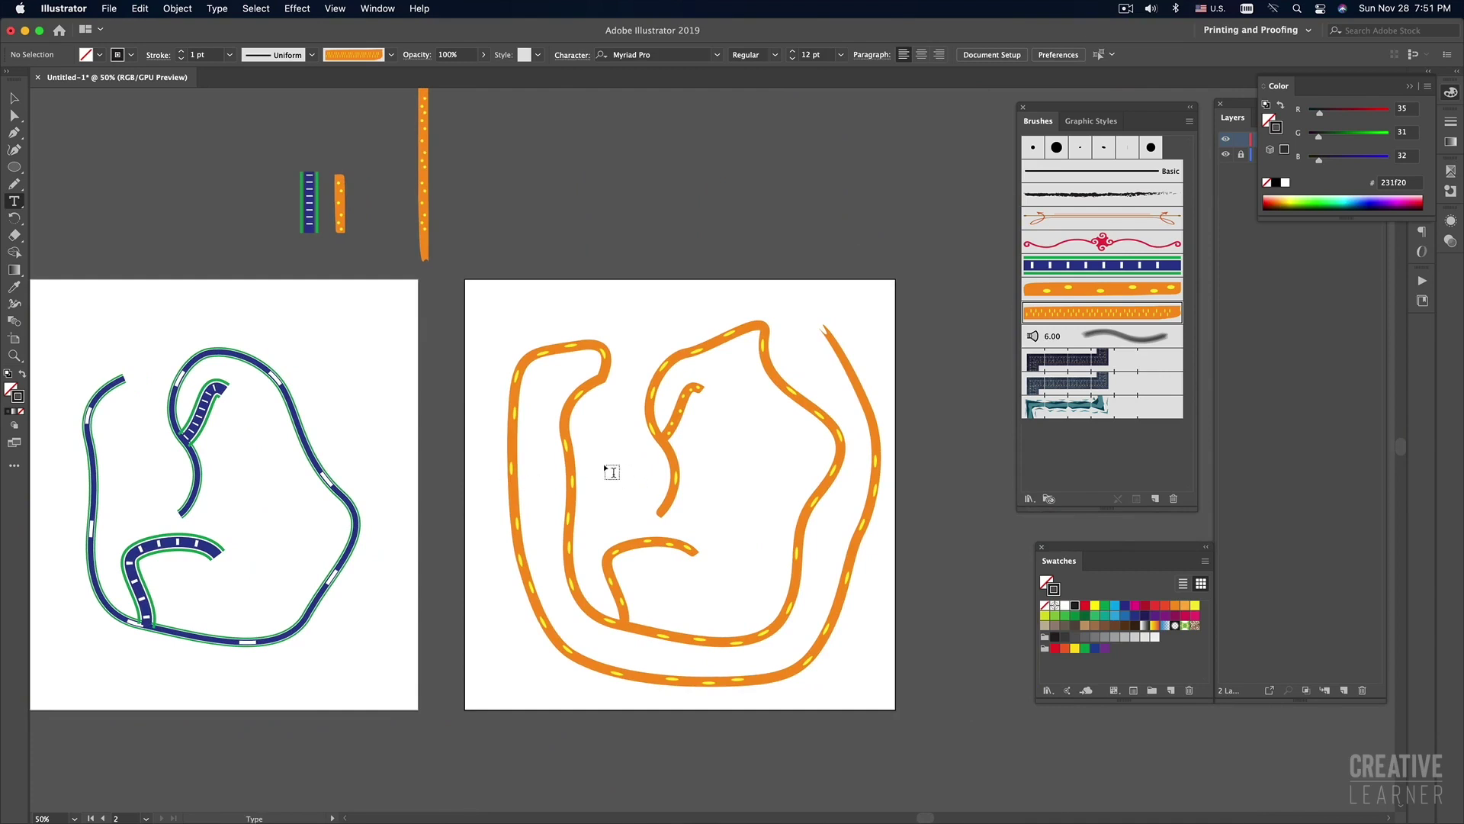
pyautogui.click(604, 465)
pyautogui.write('alsdf;aljslkasj')
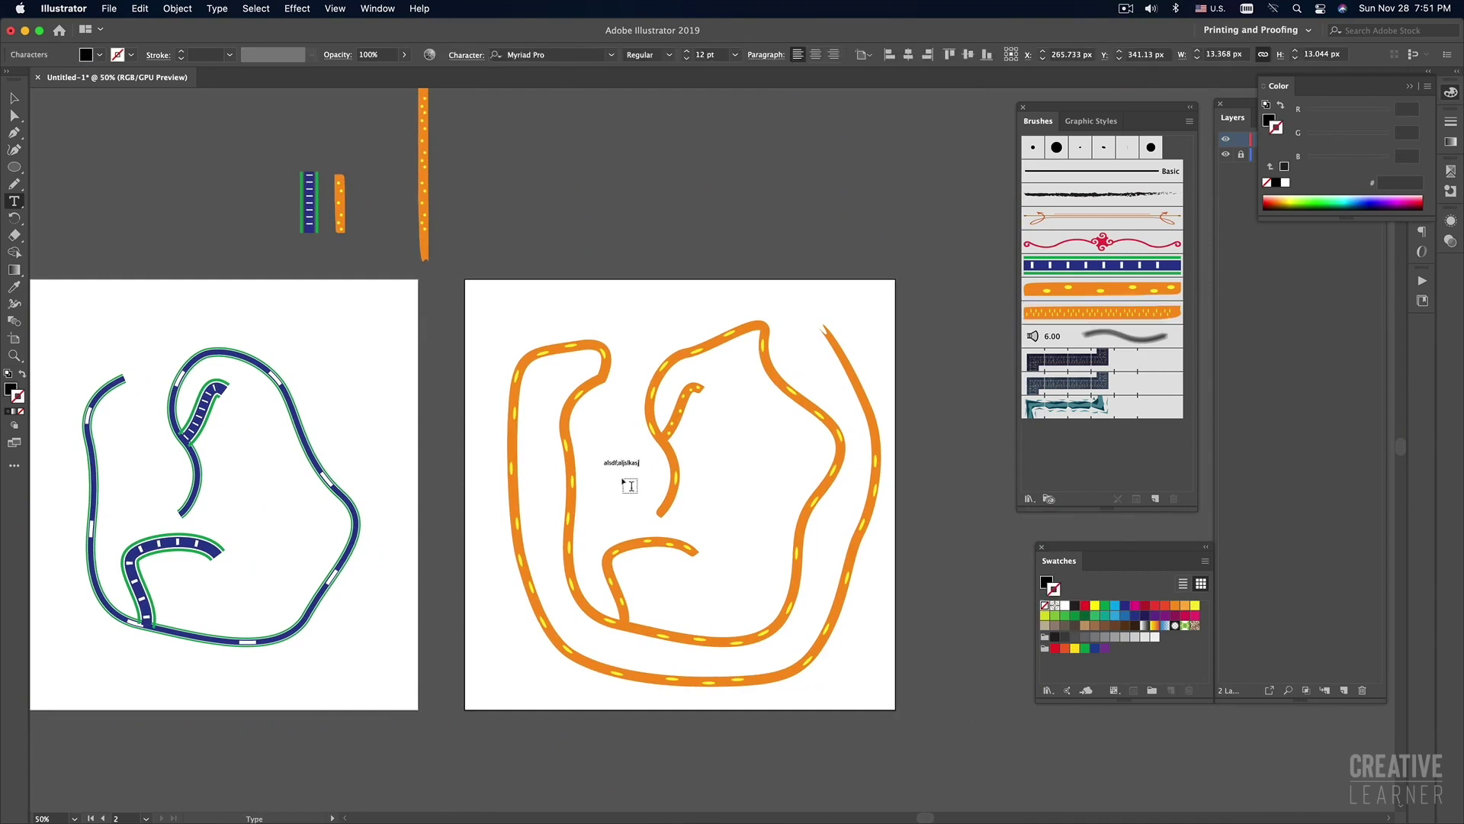
pyautogui.keyDown('super'); pyautogui.click(614, 258); pyautogui.keyUp('super')
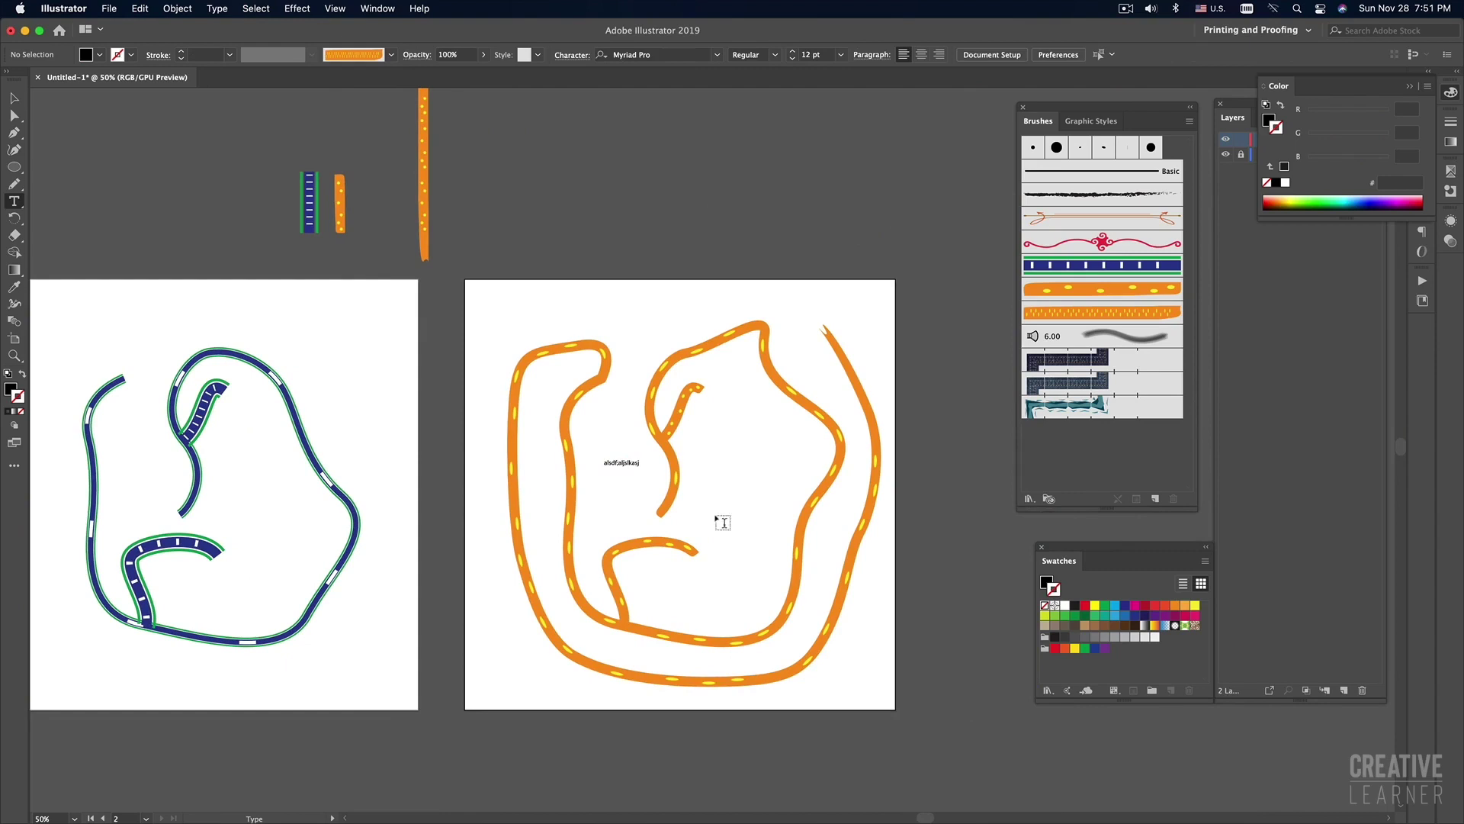
# Replace the placeholder text inside the orange roads with the label "Monkey House".
pyautogui.click(723, 485)
pyautogui.click(719, 424)
pyautogui.moveTo(745, 418); pyautogui.dragTo(602, 448)
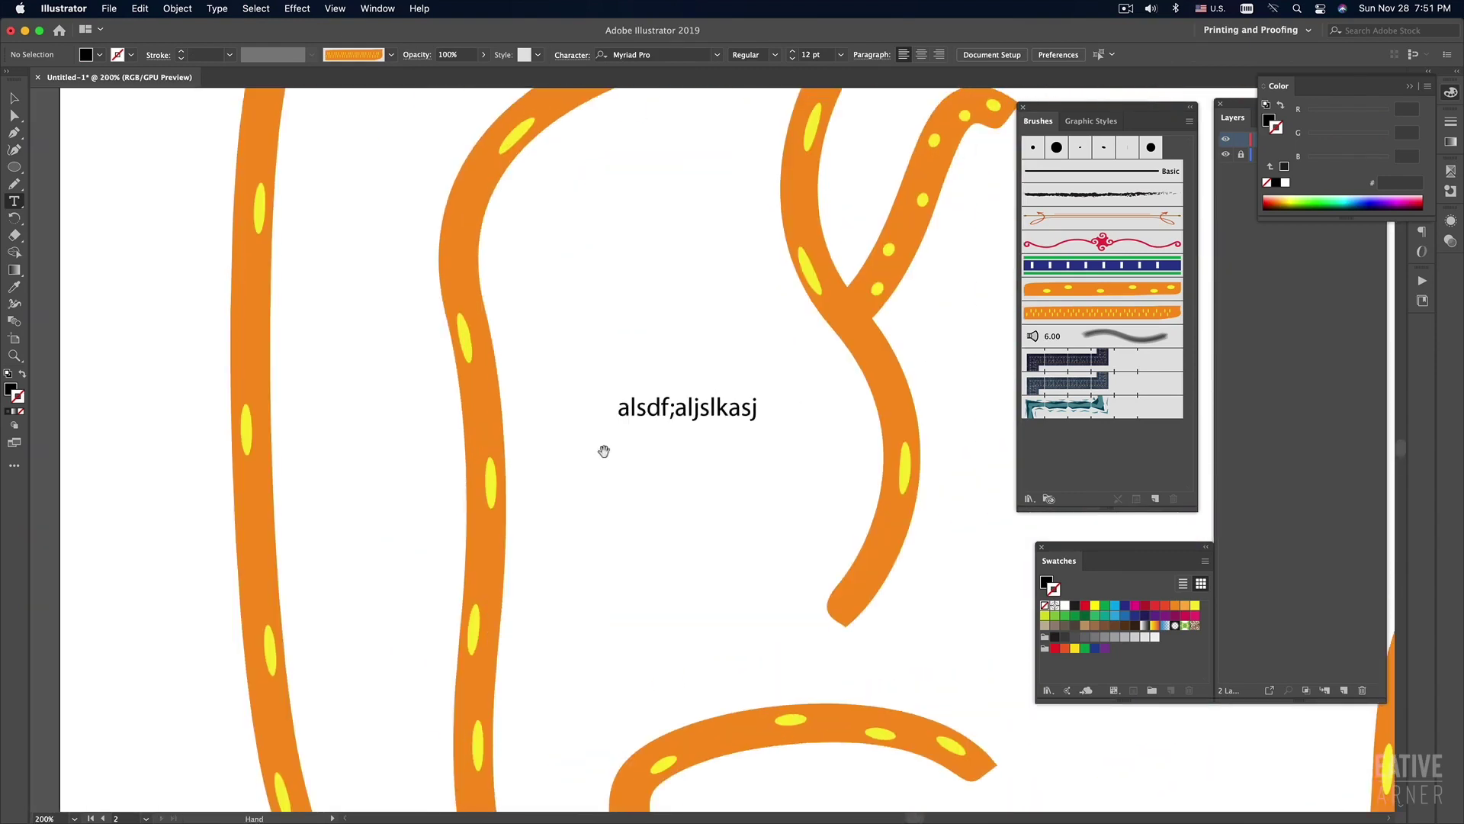
pyautogui.click(697, 409)
pyautogui.press('super+a')
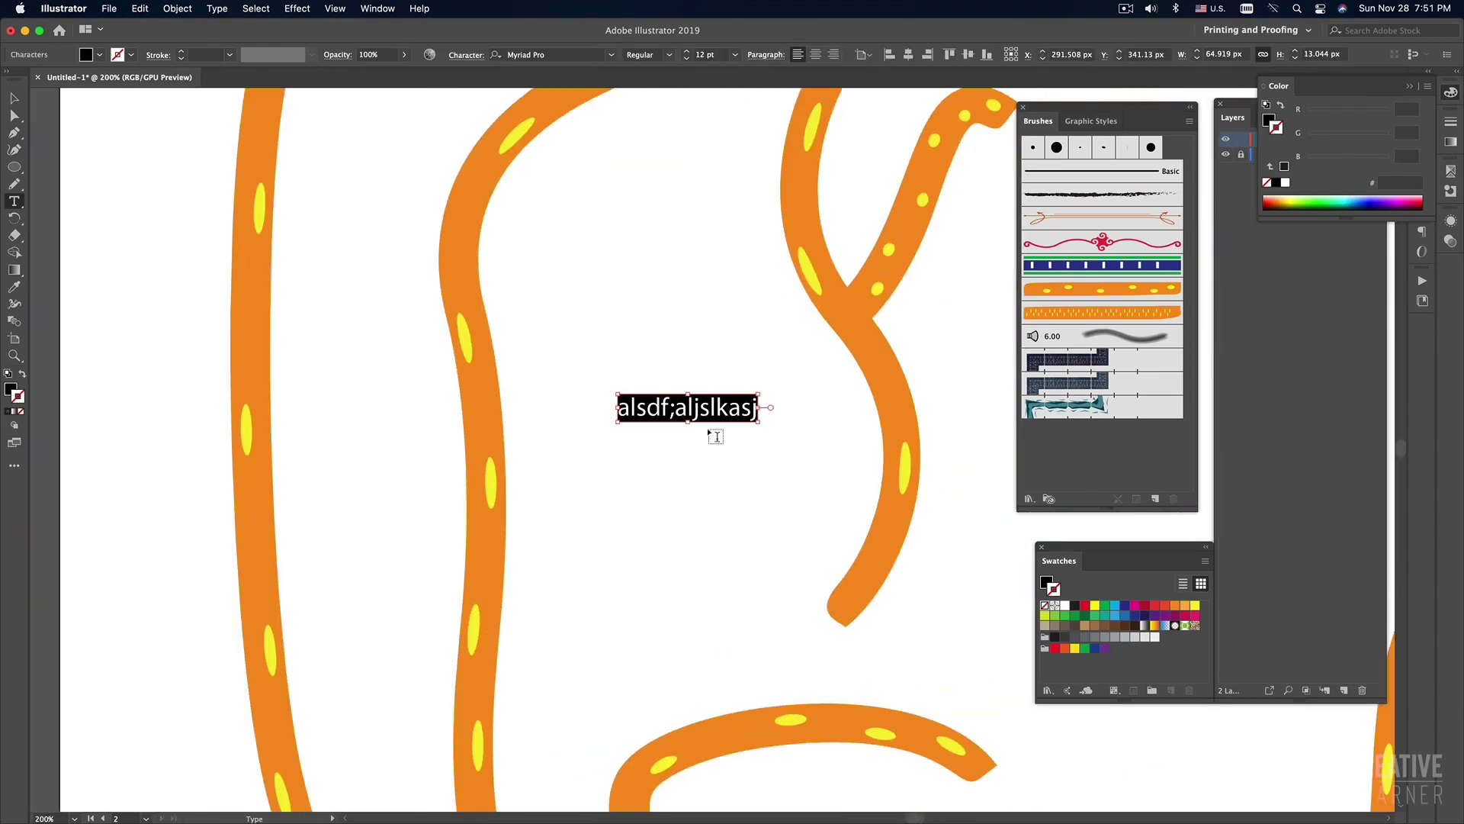
pyautogui.write('Monkey')
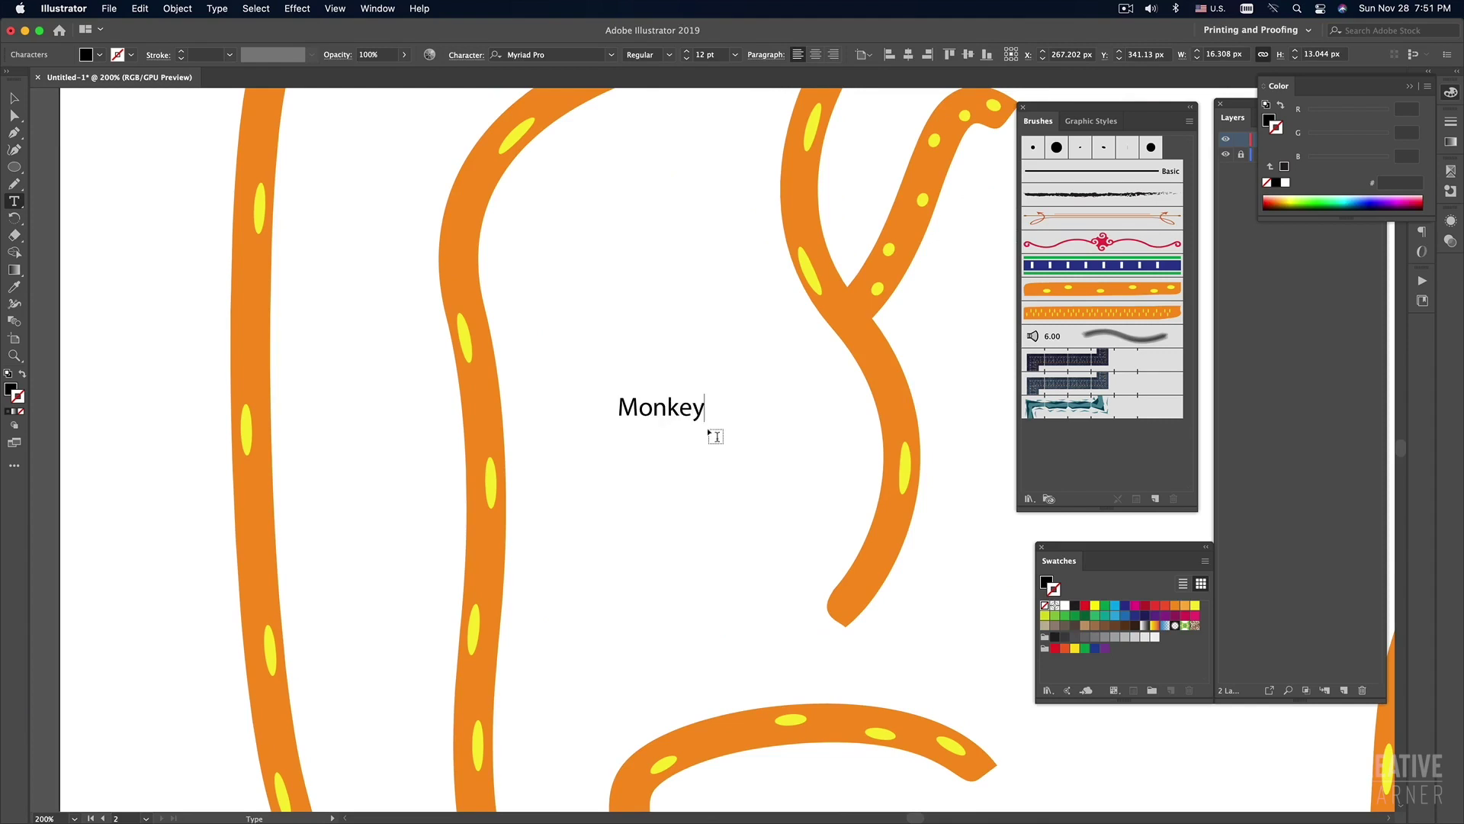
pyautogui.write(' House')
pyautogui.press('Escape')
pyautogui.click(712, 515)
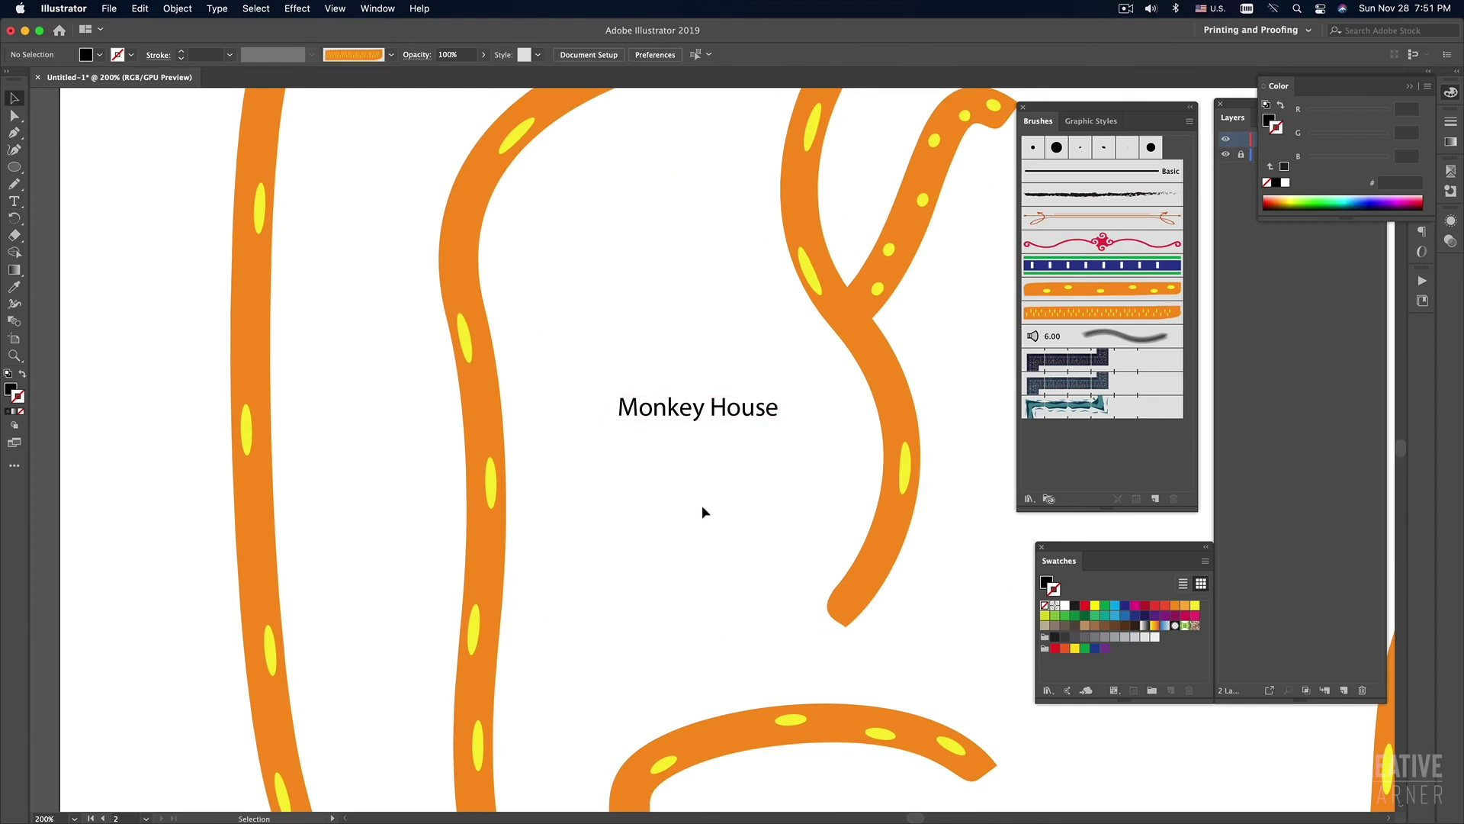
# Inspect the Monkey House label up close and at the scale of the whole orange road drawing.
pyautogui.keyDown('alt'); pyautogui.keyDown('super'); pyautogui.click(702, 504); pyautogui.keyUp('super'); pyautogui.keyUp('alt')
pyautogui.keyDown('alt'); pyautogui.keyDown('super'); pyautogui.click(706, 505); pyautogui.keyUp('super'); pyautogui.keyUp('alt')
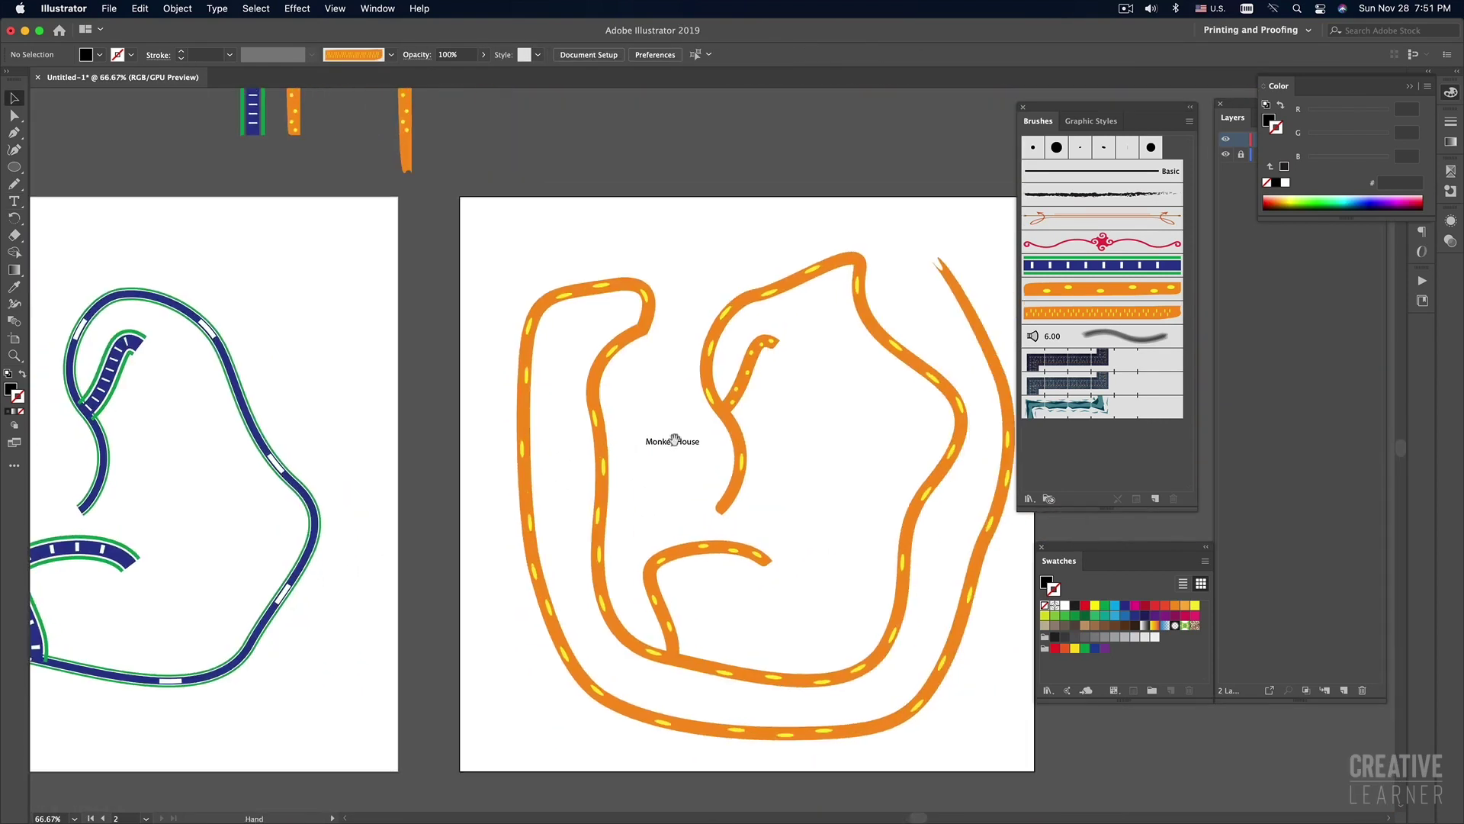
pyautogui.keyDown('super'); pyautogui.click(685, 449); pyautogui.keyUp('super')
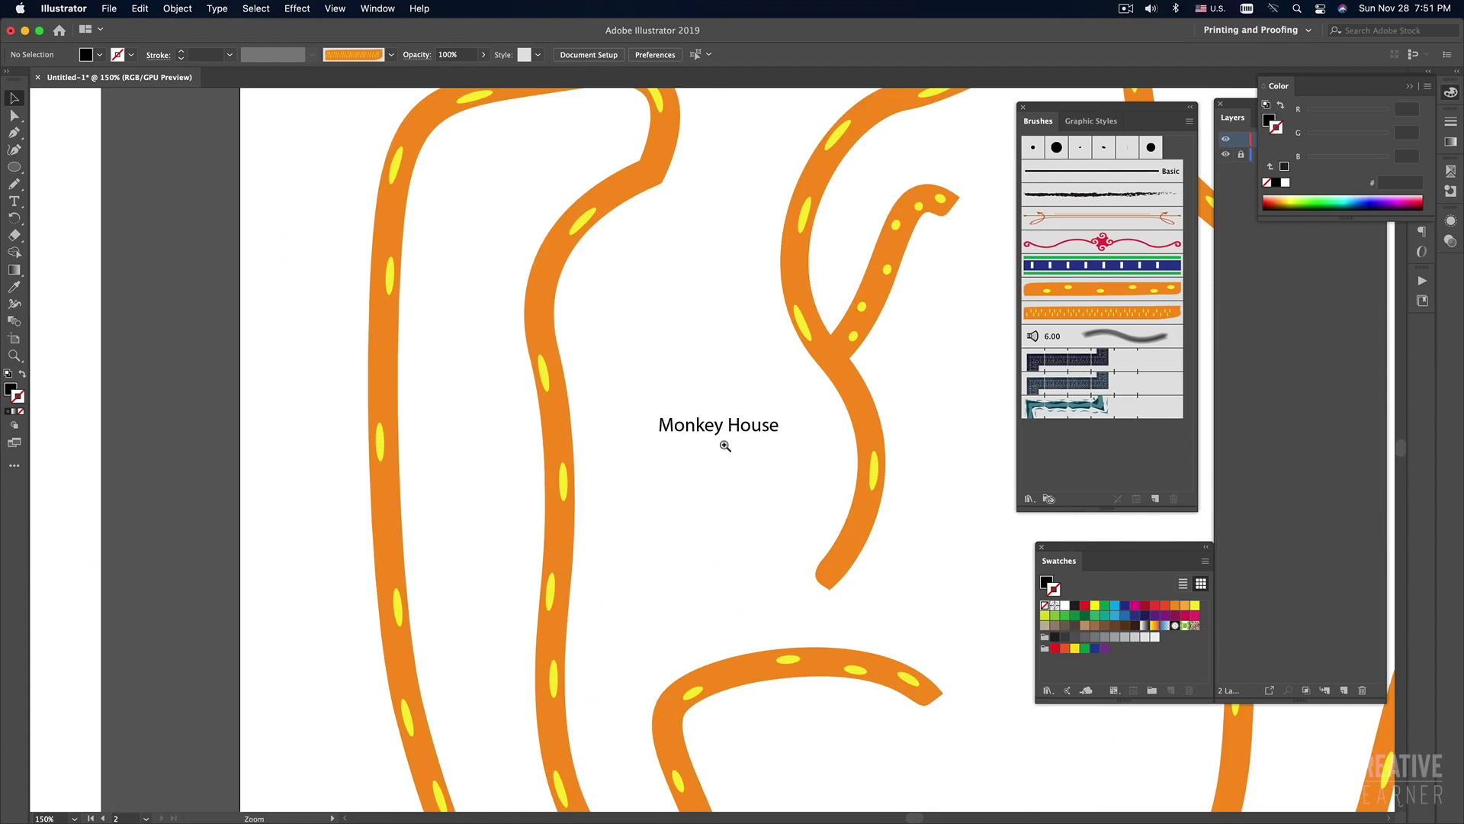
pyautogui.keyDown('super'); pyautogui.click(722, 445); pyautogui.keyUp('super')
pyautogui.keyDown('super'); pyautogui.click(726, 446); pyautogui.keyUp('super')
pyautogui.keyDown('super'); pyautogui.click(702, 457); pyautogui.keyUp('super')
pyautogui.keyDown('super'); pyautogui.click(647, 510); pyautogui.keyUp('super')
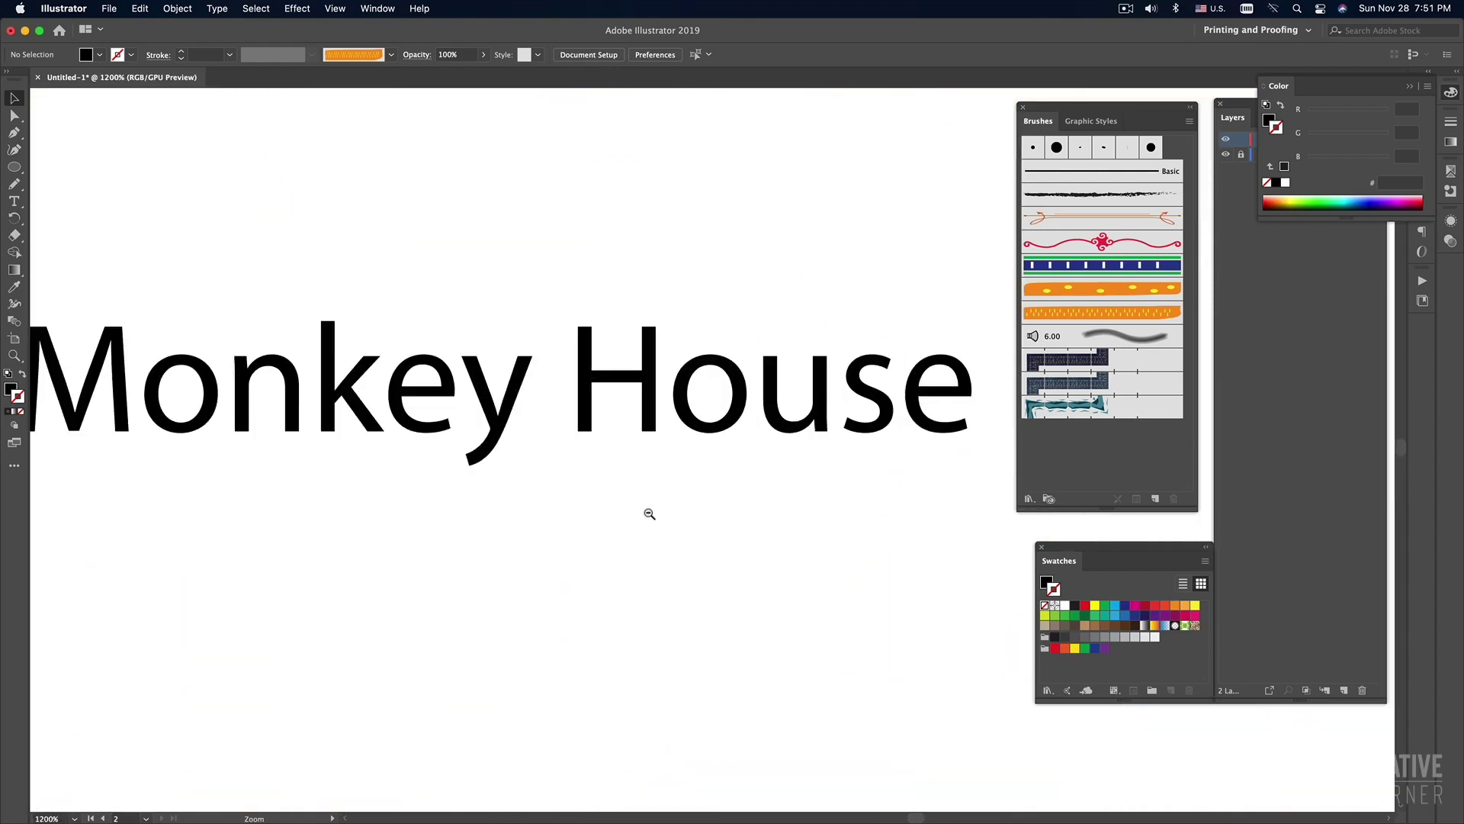
pyautogui.keyDown('alt'); pyautogui.keyDown('super'); pyautogui.click(650, 513); pyautogui.keyUp('super'); pyautogui.keyUp('alt')
pyautogui.keyDown('alt'); pyautogui.keyDown('super'); pyautogui.click(650, 514); pyautogui.keyUp('super'); pyautogui.keyUp('alt')
pyautogui.keyDown('alt'); pyautogui.keyDown('super'); pyautogui.click(648, 512); pyautogui.keyUp('super'); pyautogui.keyUp('alt')
pyautogui.keyDown('alt'); pyautogui.keyDown('super'); pyautogui.click(648, 512); pyautogui.keyUp('super'); pyautogui.keyUp('alt')
pyautogui.keyDown('alt'); pyautogui.keyDown('super'); pyautogui.click(650, 514); pyautogui.keyUp('super'); pyautogui.keyUp('alt')
pyautogui.keyDown('alt'); pyautogui.keyDown('super'); pyautogui.click(654, 513); pyautogui.keyUp('super'); pyautogui.keyUp('alt')
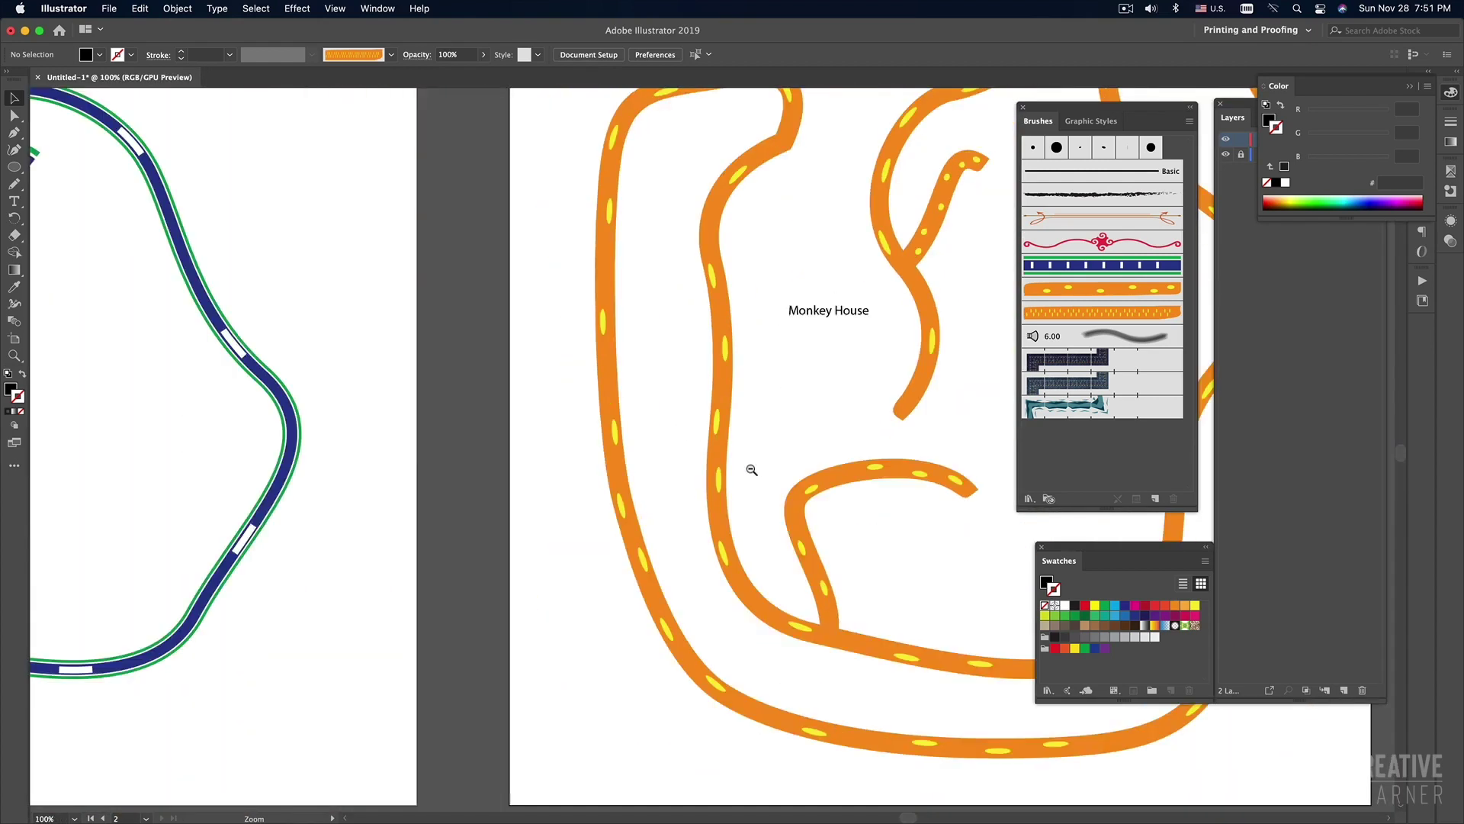
pyautogui.keyDown('alt'); pyautogui.keyDown('super'); pyautogui.click(752, 468); pyautogui.keyUp('super'); pyautogui.keyUp('alt')
pyautogui.moveTo(821, 435); pyautogui.dragTo(704, 491)
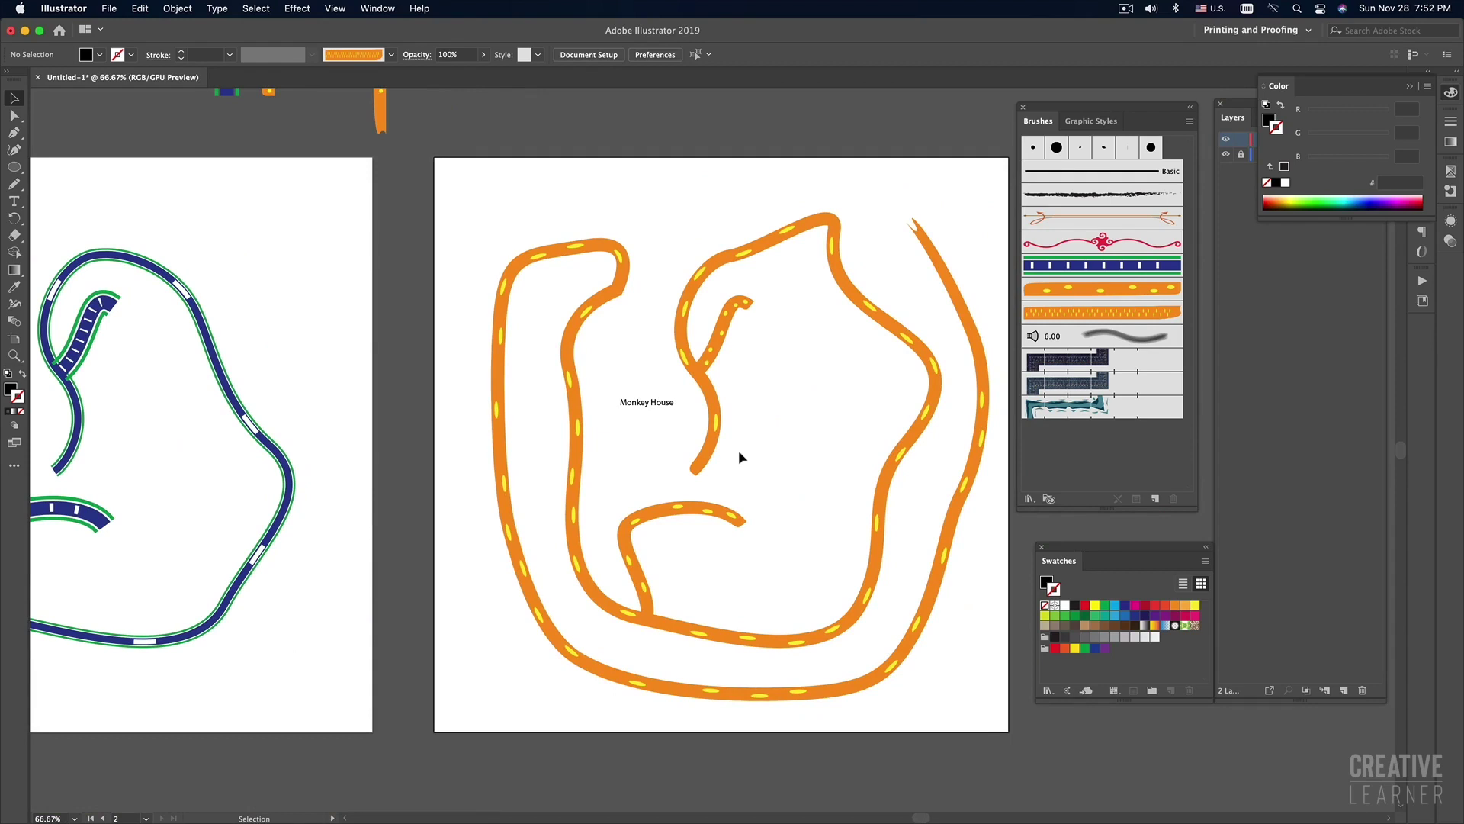
# Compare the labelled orange road drawing with the place labels on the reference zoo map.
pyautogui.keyDown('alt'); pyautogui.keyDown('super'); pyautogui.click(652, 444); pyautogui.keyUp('super'); pyautogui.keyUp('alt')
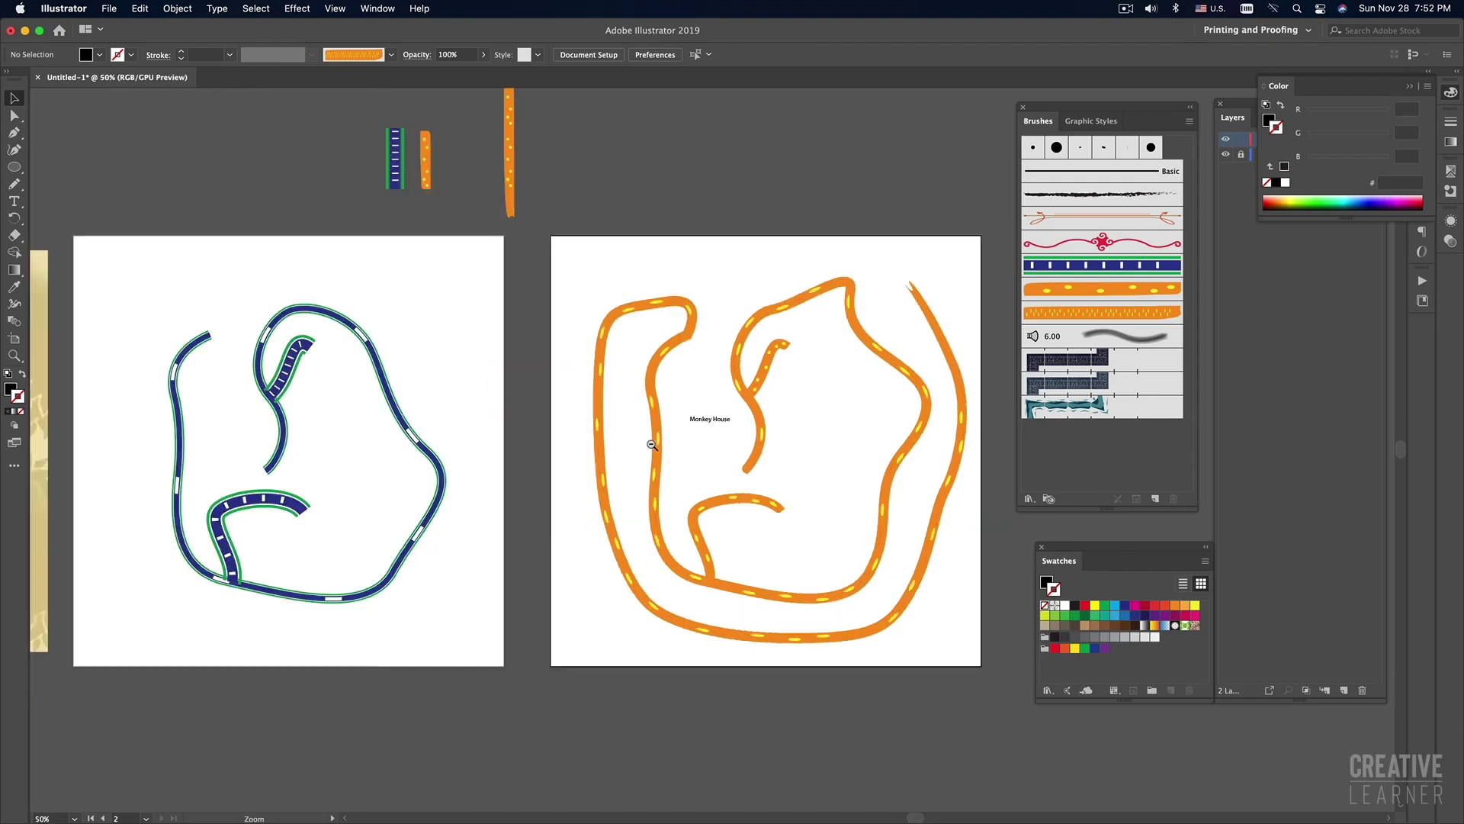
pyautogui.keyDown('alt'); pyautogui.keyDown('super'); pyautogui.click(652, 445); pyautogui.keyUp('super'); pyautogui.keyUp('alt')
pyautogui.moveTo(739, 467); pyautogui.dragTo(765, 467)
pyautogui.moveTo(610, 509); pyautogui.dragTo(694, 509)
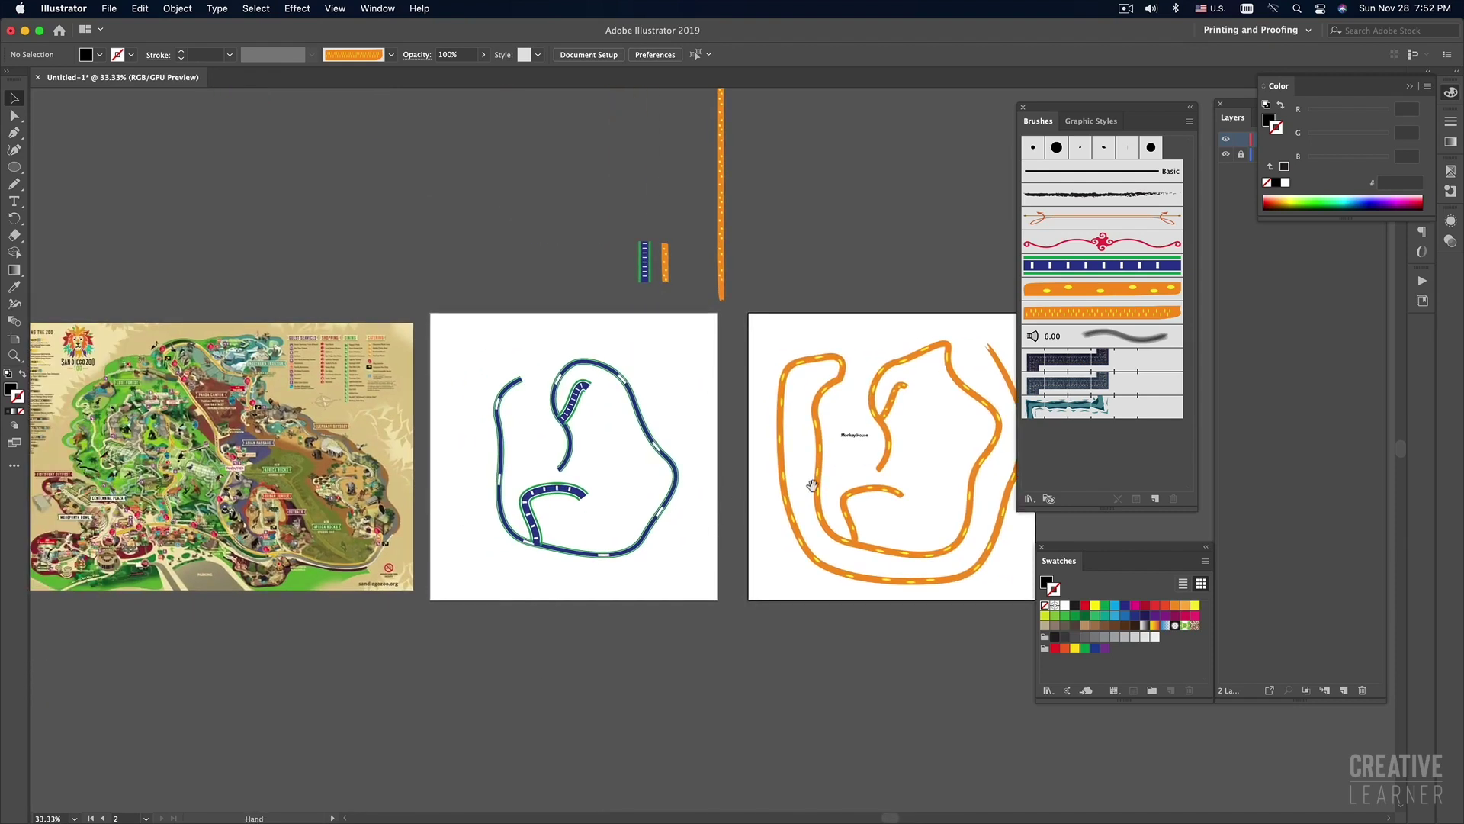
pyautogui.keyDown('super'); pyautogui.click(480, 473); pyautogui.keyUp('super')
pyautogui.keyDown('super'); pyautogui.click(584, 486); pyautogui.keyUp('super')
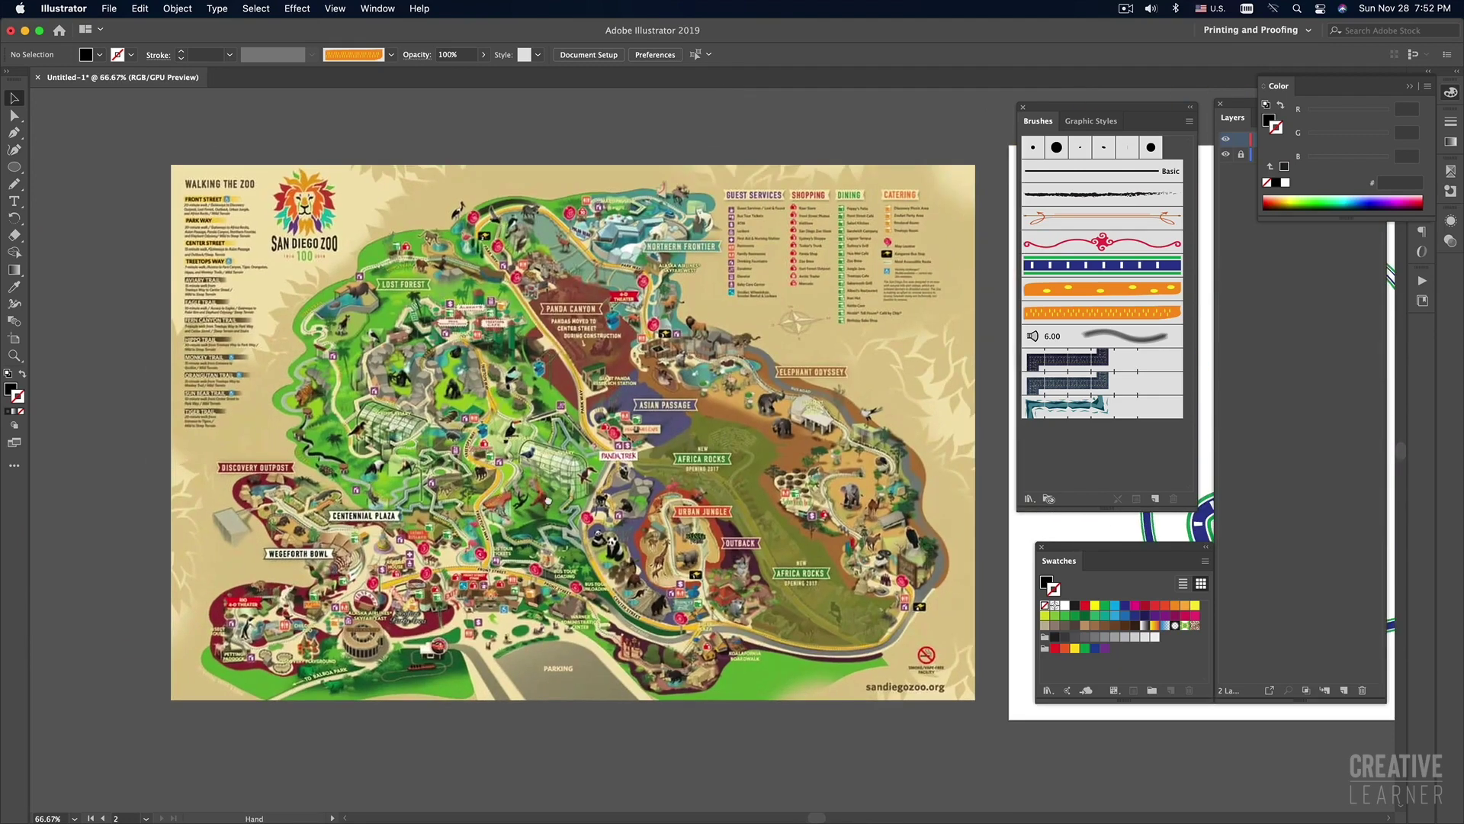
pyautogui.keyDown('super'); pyautogui.click(752, 469); pyautogui.keyUp('super')
pyautogui.moveTo(699, 482); pyautogui.dragTo(874, 488)
pyautogui.keyDown('alt'); pyautogui.keyDown('super'); pyautogui.click(651, 499); pyautogui.keyUp('super'); pyautogui.keyUp('alt')
pyautogui.moveTo(651, 499); pyautogui.dragTo(328, 500)
pyautogui.moveTo(877, 464); pyautogui.dragTo(118, 471)
pyautogui.keyDown('alt'); pyautogui.keyDown('super'); pyautogui.click(812, 462); pyautogui.keyUp('super'); pyautogui.keyUp('alt')
pyautogui.moveTo(862, 459); pyautogui.dragTo(730, 464)
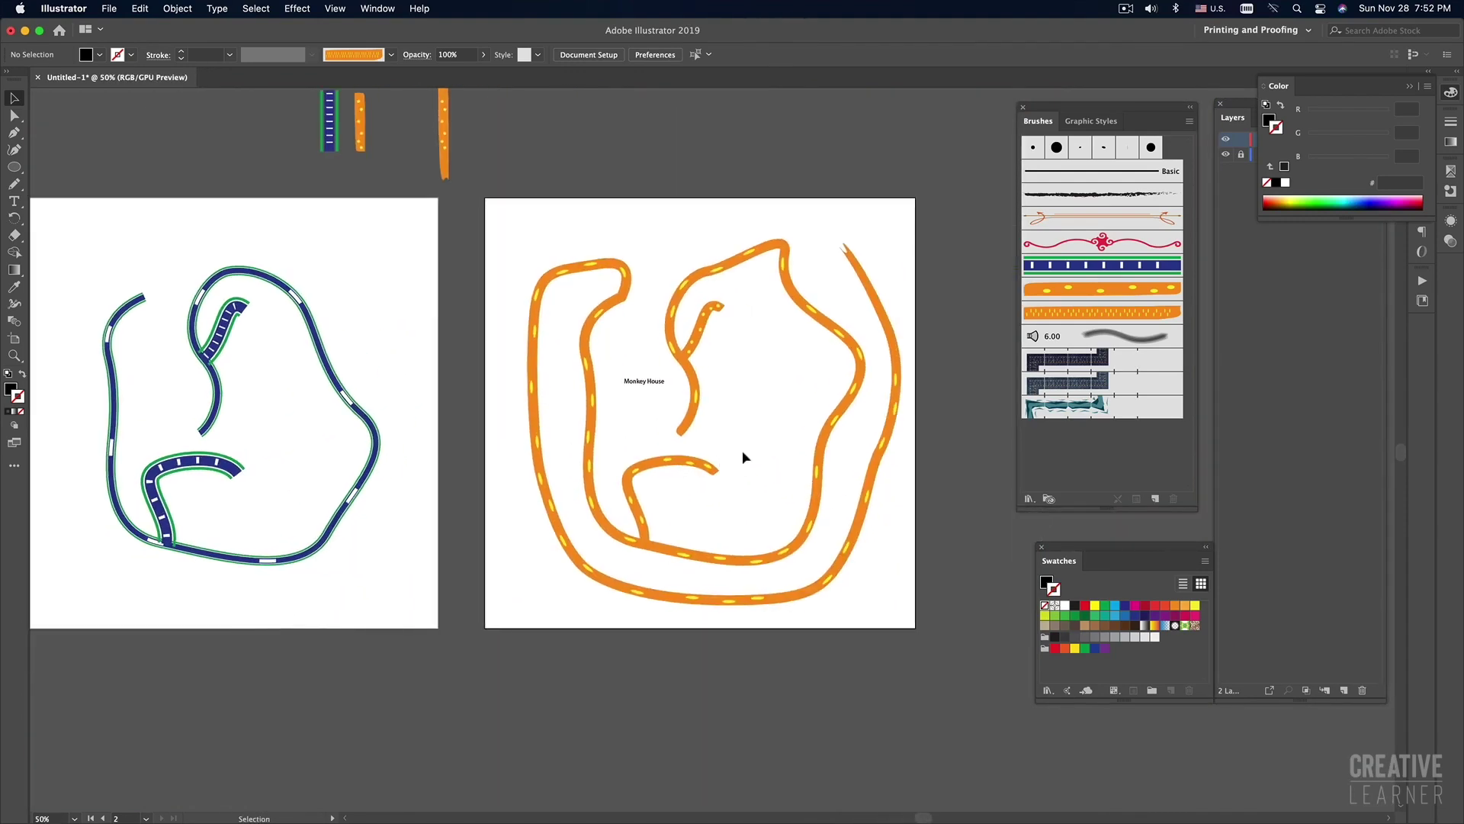
# Examine the illustrations and roads across the reference zoo map, and review the orange road artboard against them.
pyautogui.press('z')
pyautogui.hscroll(-10, 691, 453)
pyautogui.click(725, 436)
pyautogui.click(723, 435)
pyautogui.scroll(5, 482, 427)
pyautogui.hscroll(-5, 482, 427)
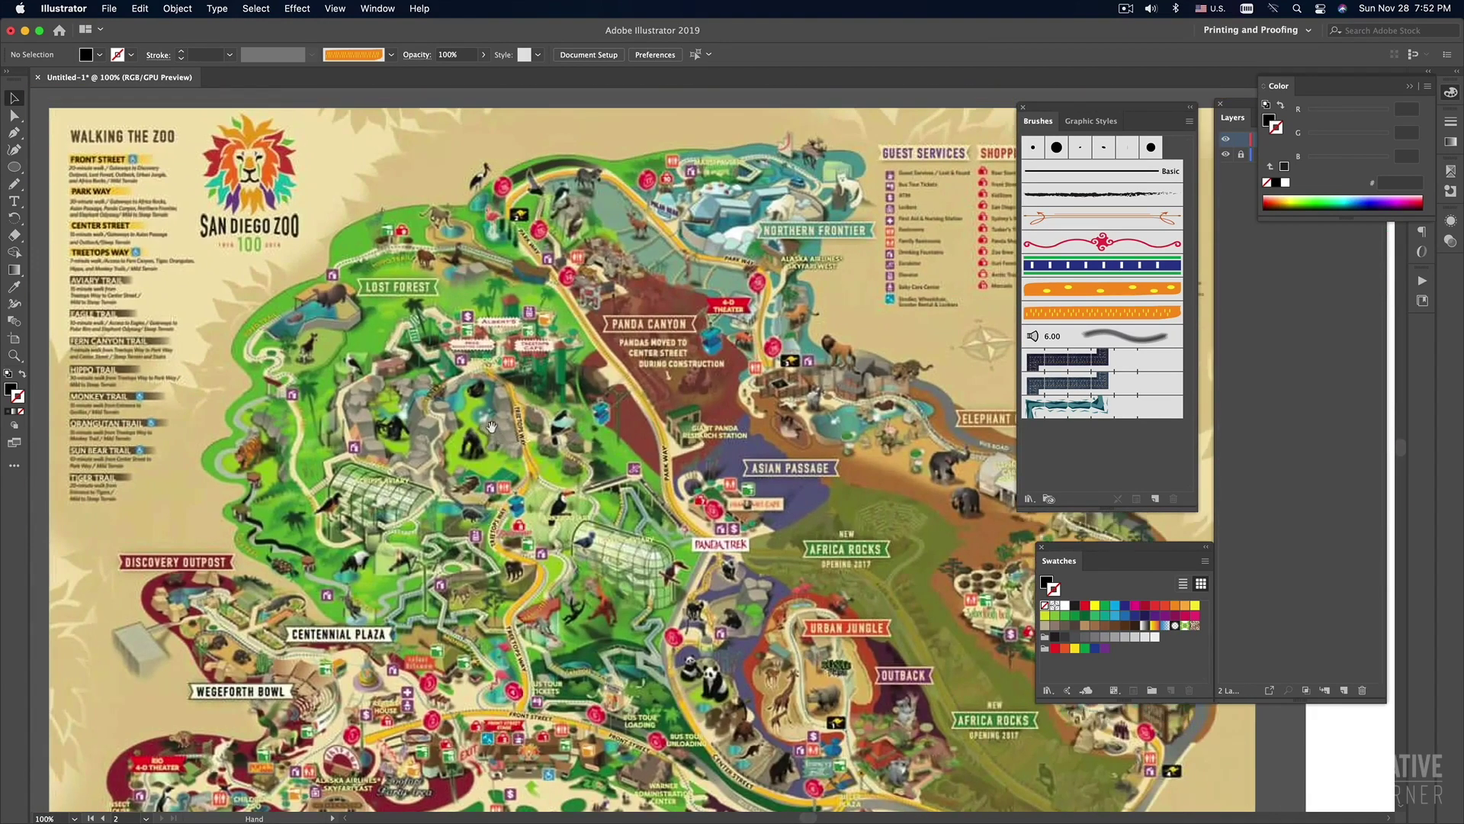
pyautogui.scroll(-3, 625, 411)
pyautogui.hscroll(1, 625, 412)
pyautogui.keyDown('alt'); pyautogui.click(597, 528); pyautogui.keyUp('alt')
pyautogui.hscroll(5, 626, 519)
pyautogui.keyDown('alt'); pyautogui.click(654, 506); pyautogui.keyUp('alt')
pyautogui.hscroll(5, 582, 529)
pyautogui.click(576, 446)
pyautogui.click(576, 446)
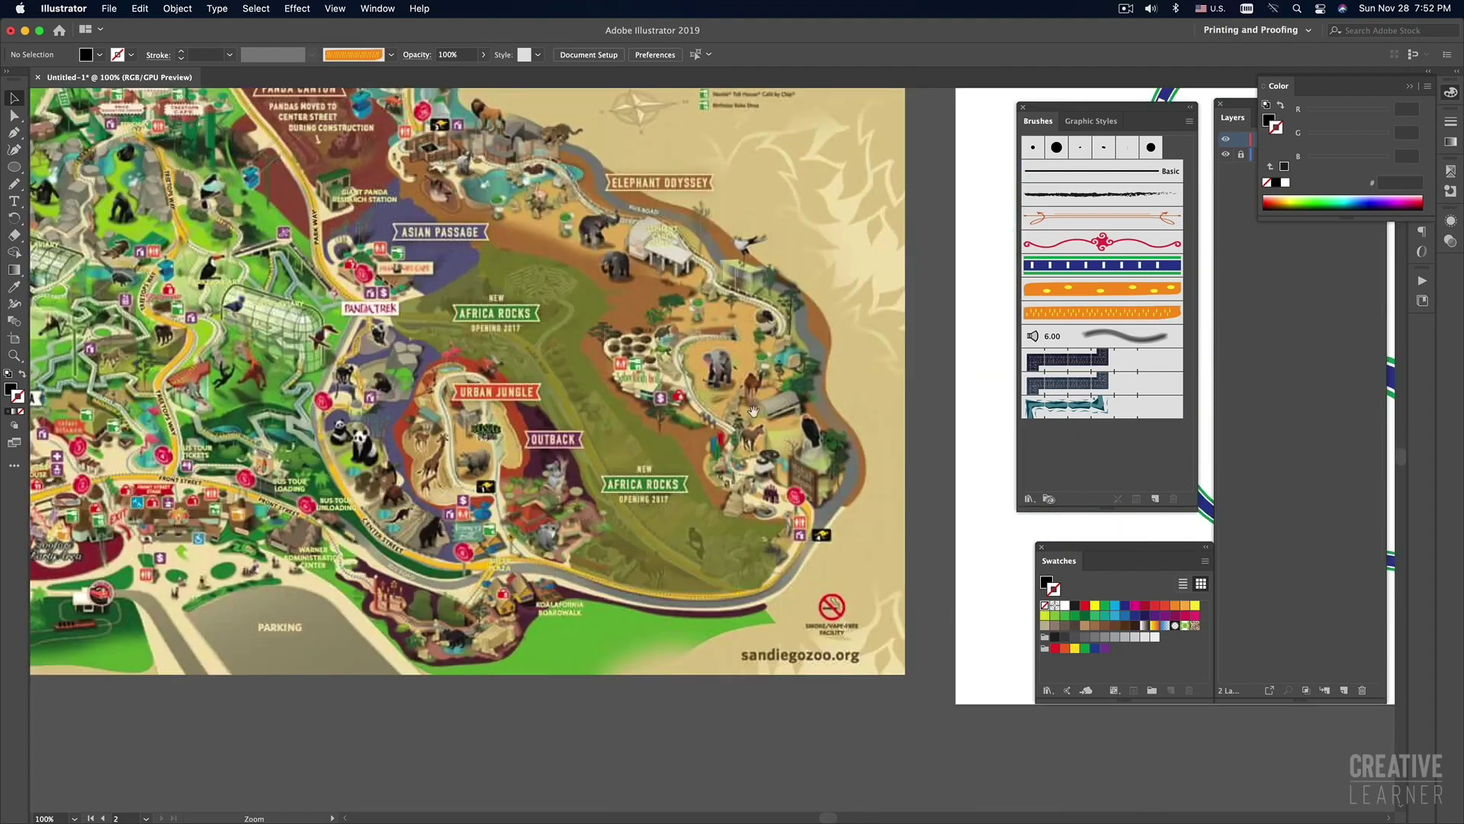
pyautogui.scroll(3, 626, 473)
pyautogui.hscroll(2, 625, 473)
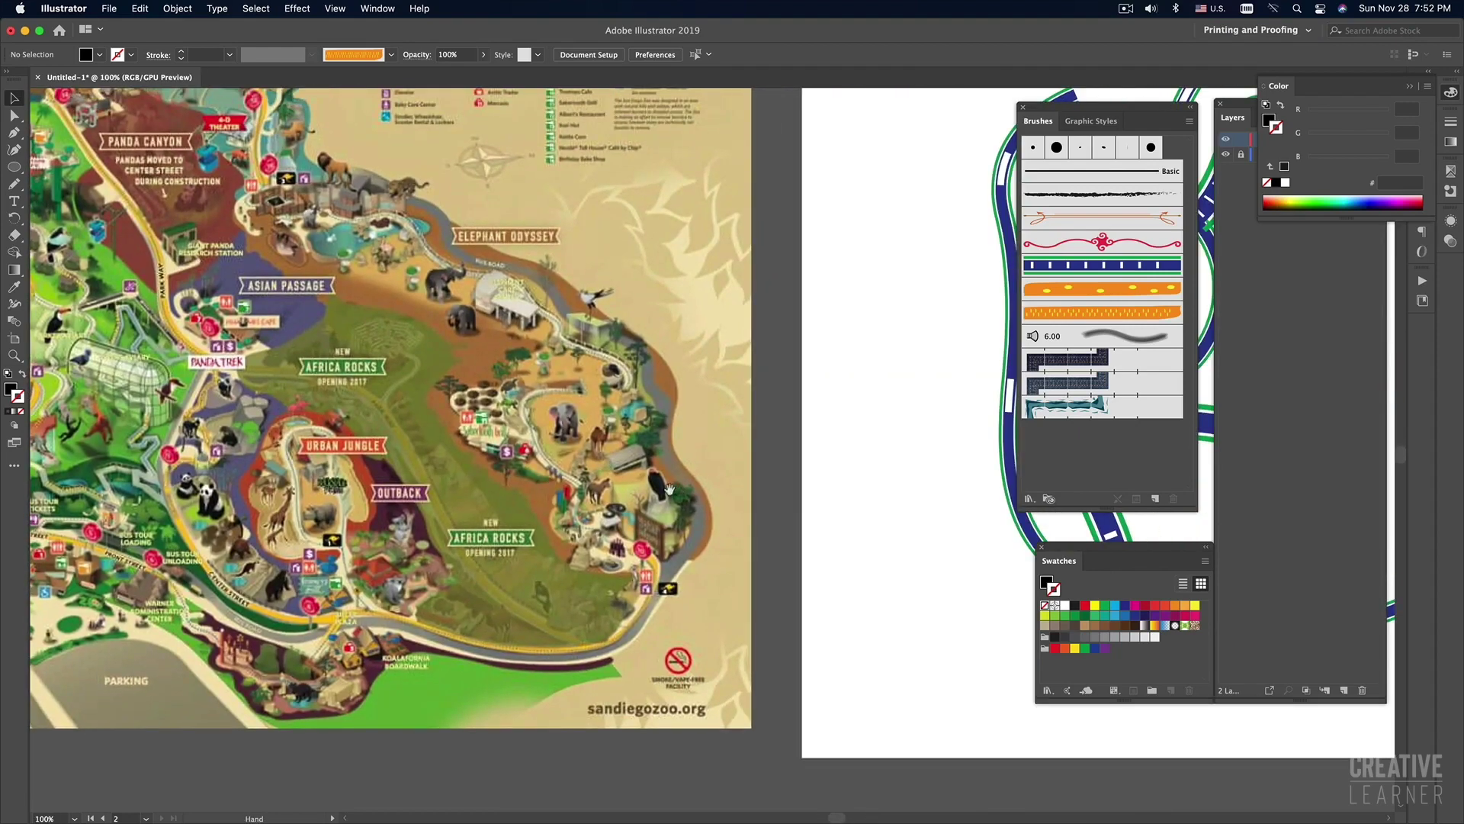
pyautogui.keyDown('alt'); pyautogui.click(675, 491); pyautogui.keyUp('alt')
pyautogui.keyDown('alt'); pyautogui.click(686, 472); pyautogui.keyUp('alt')
pyautogui.hscroll(5, 757, 434)
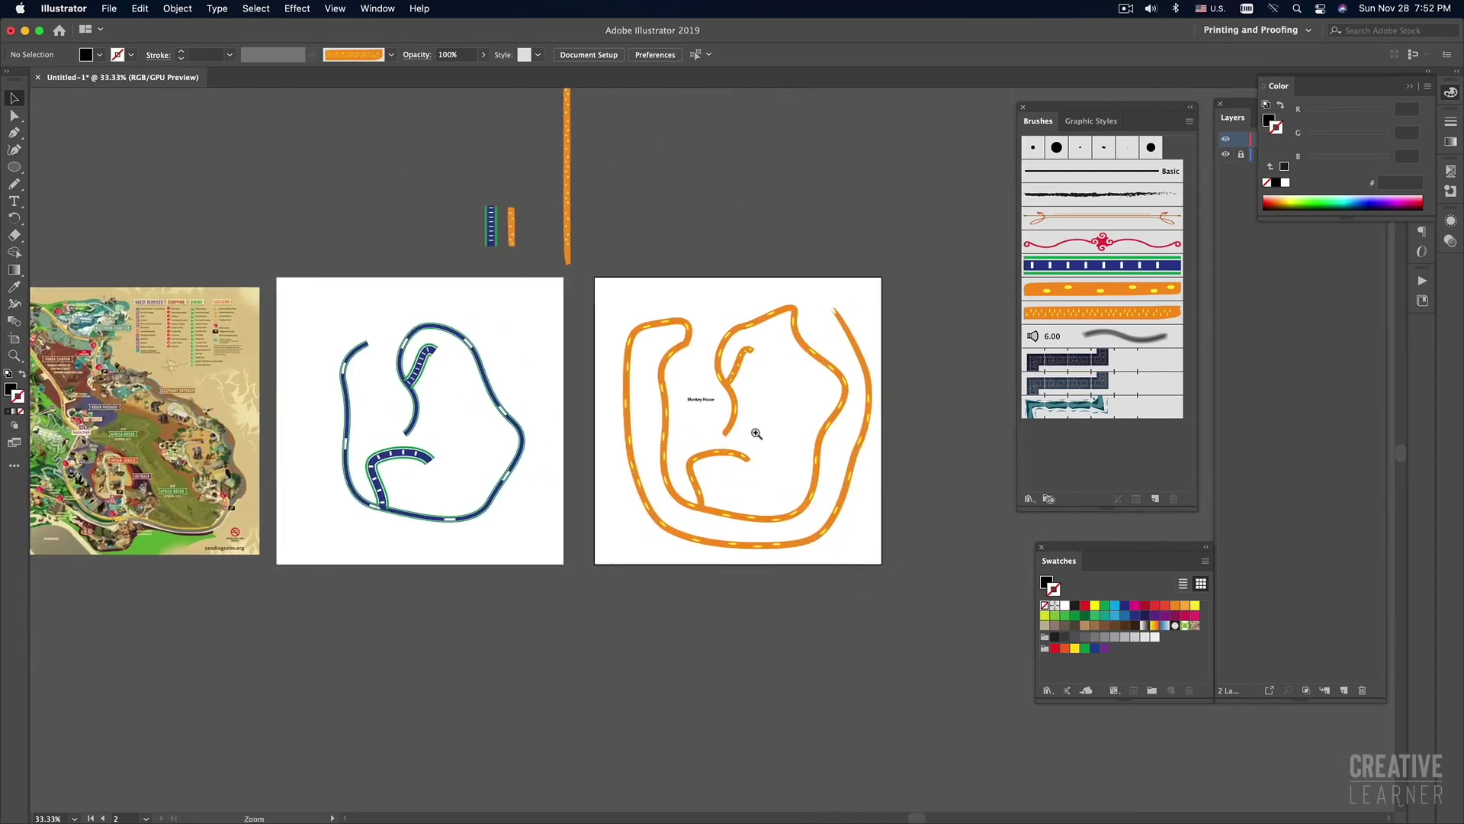
pyautogui.click(757, 433)
pyautogui.hscroll(-2, 752, 428)
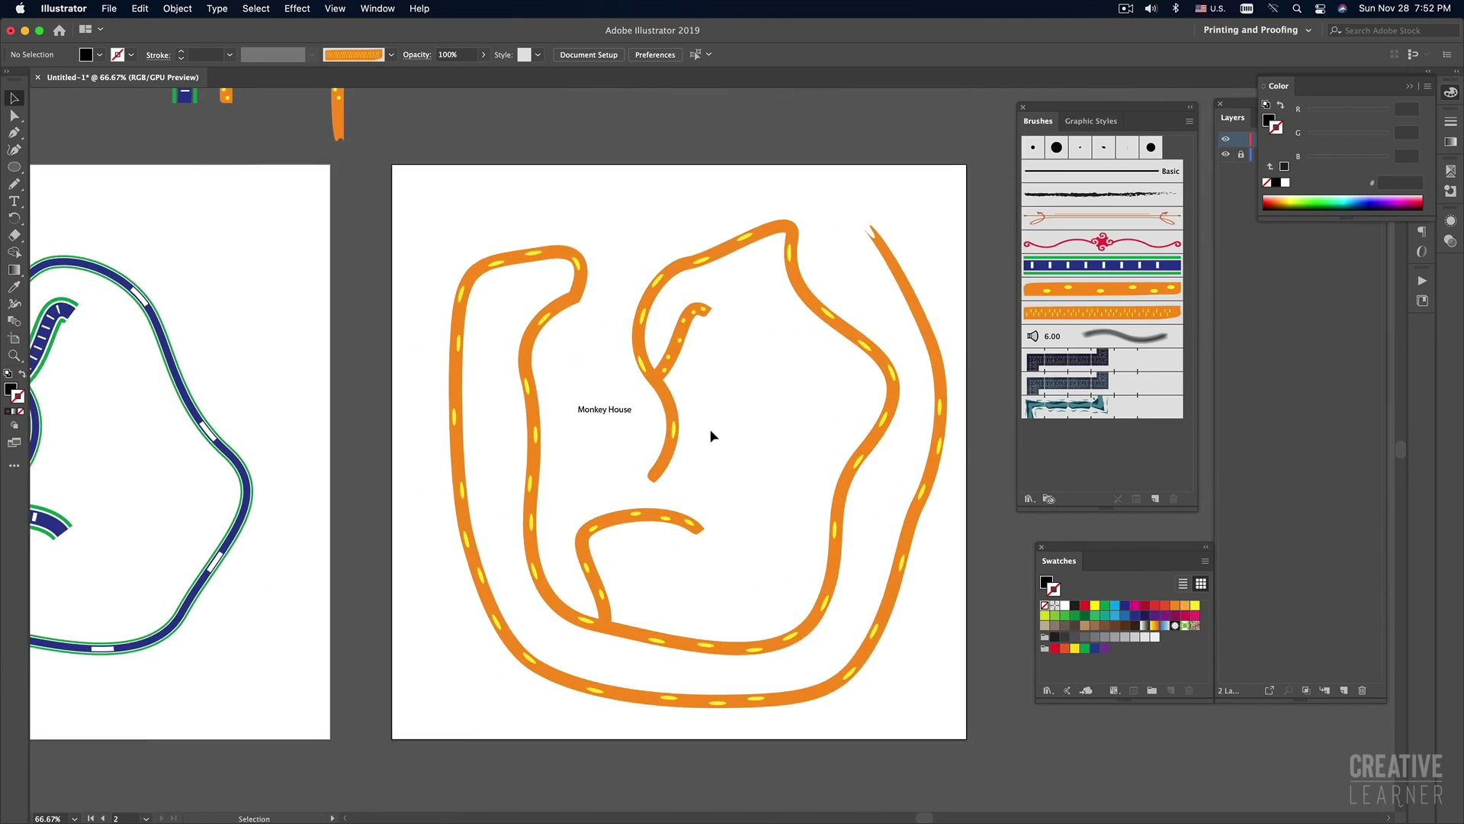
# Draw a circle about 78 px in diameter among the orange roads, east of the Monkey House label, and fill it green.
pyautogui.press('t')
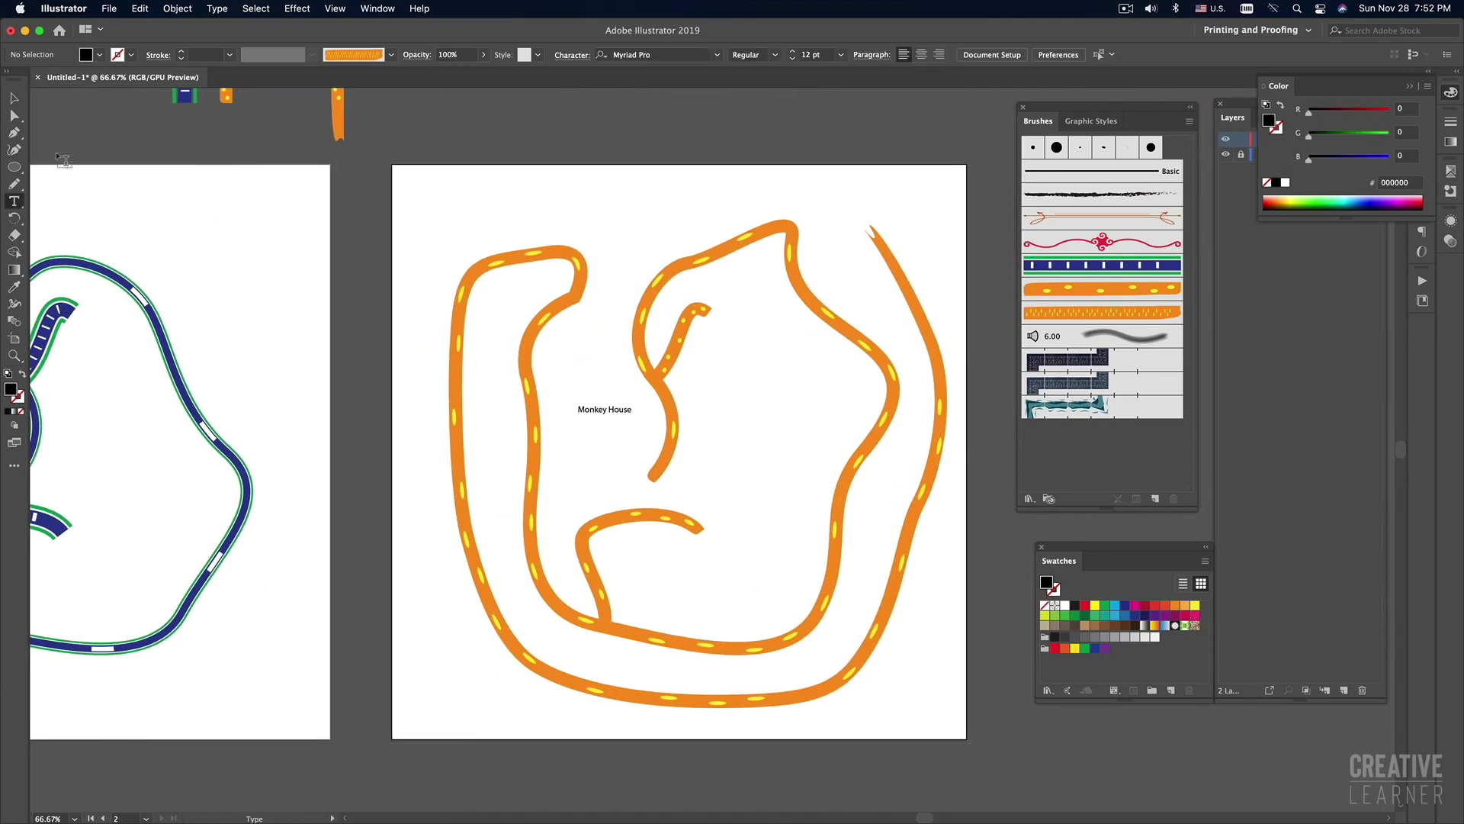
pyautogui.click(14, 167)
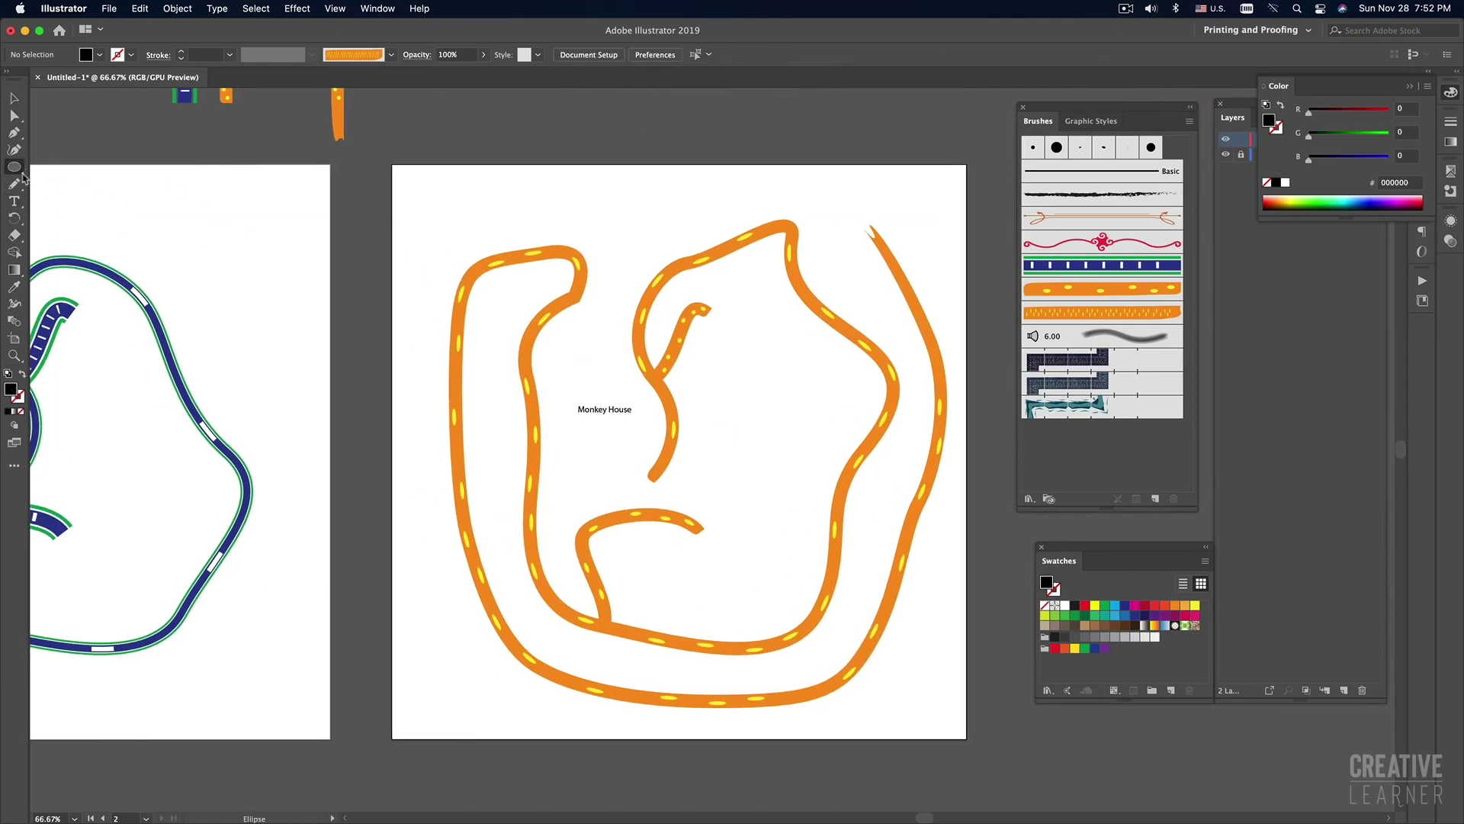
pyautogui.moveTo(738, 386); pyautogui.dragTo(811, 442)
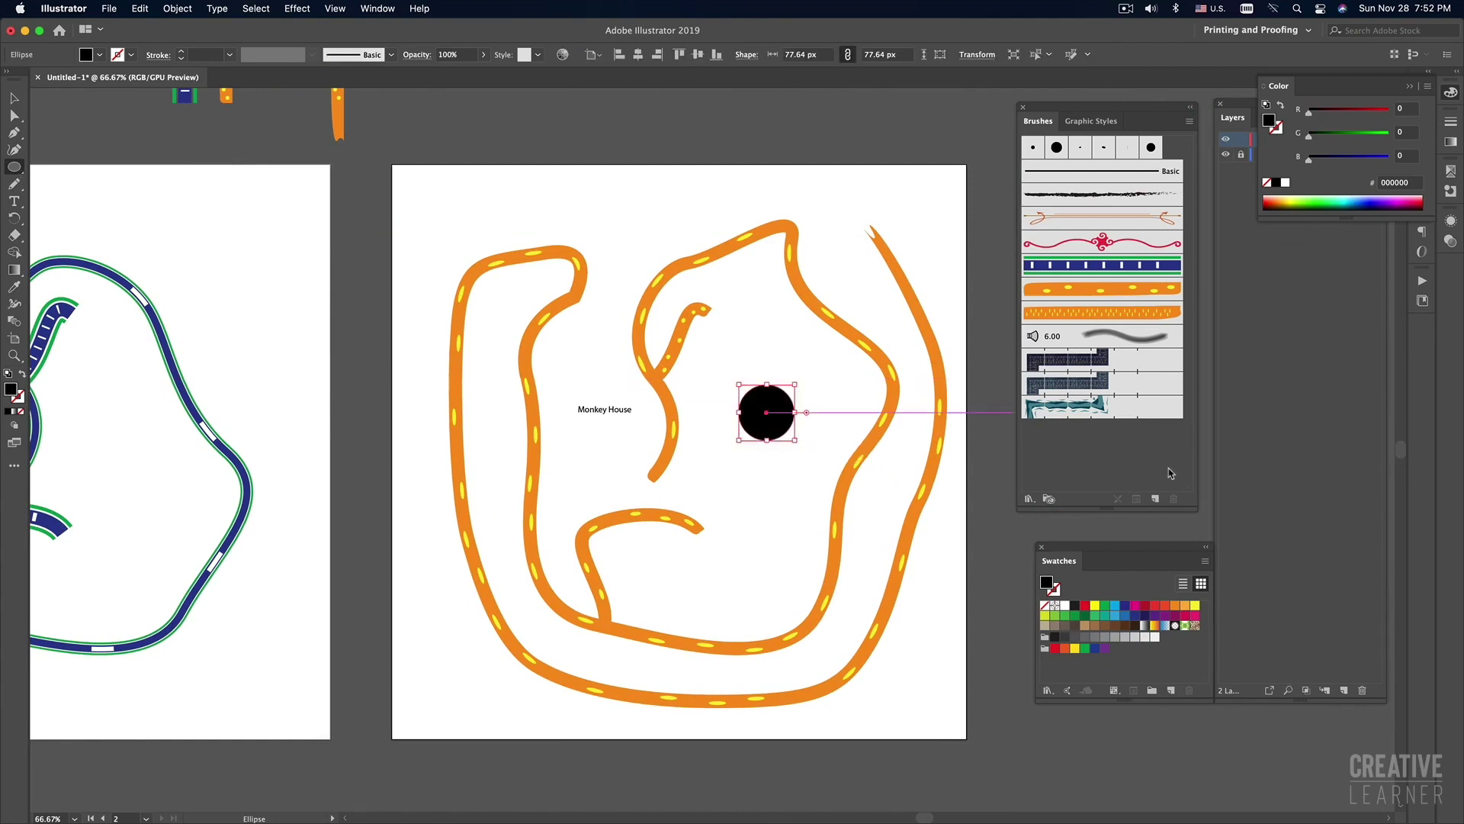
pyautogui.click(1105, 605)
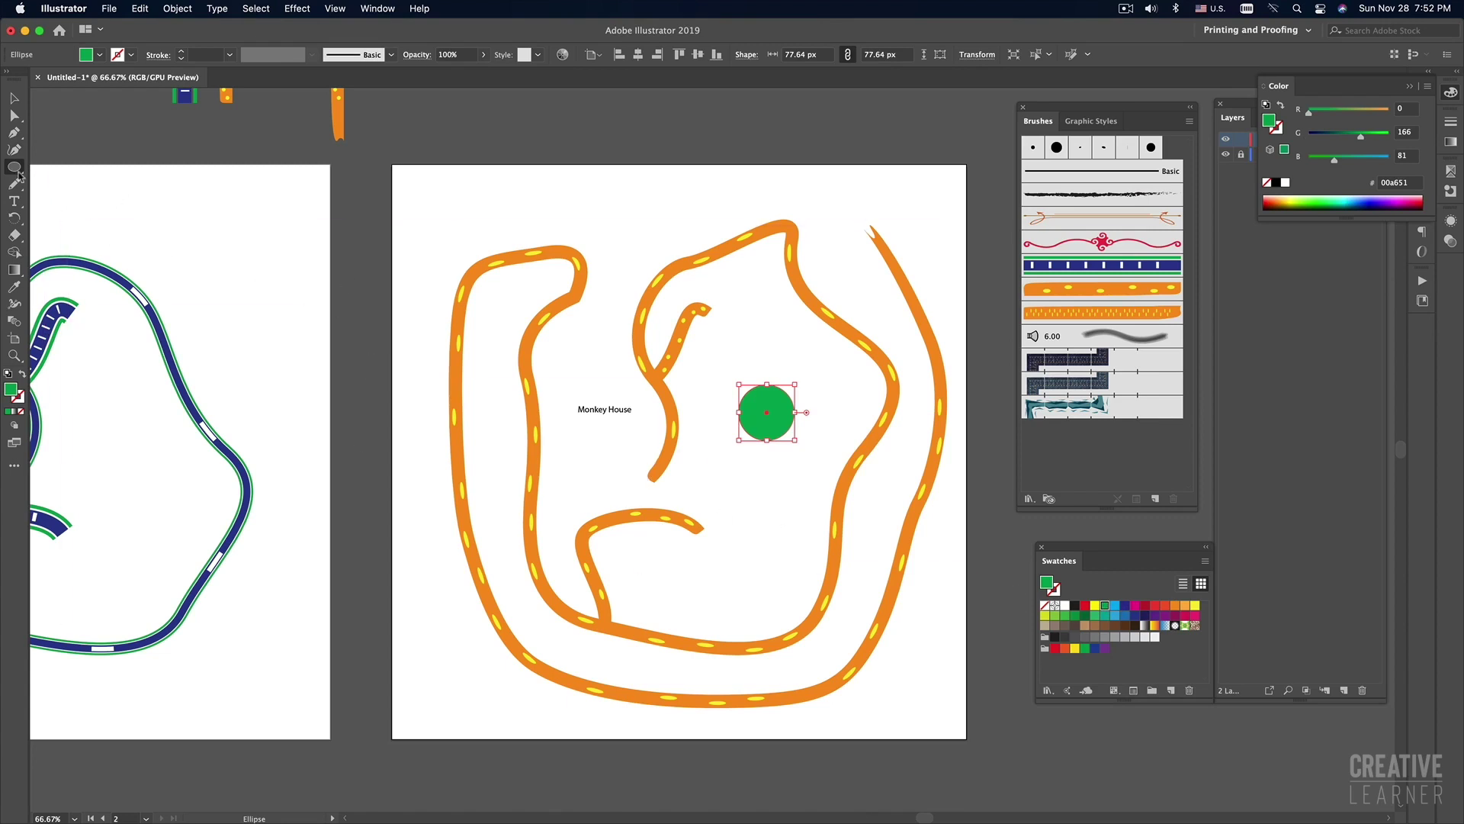
# Draw a rectangular trunk about 18 by 51 px at the base of the green circle and fill it light brown.
pyautogui.moveTo(14, 171); pyautogui.dragTo(107, 167)
pyautogui.moveTo(764, 436); pyautogui.dragTo(773, 462)
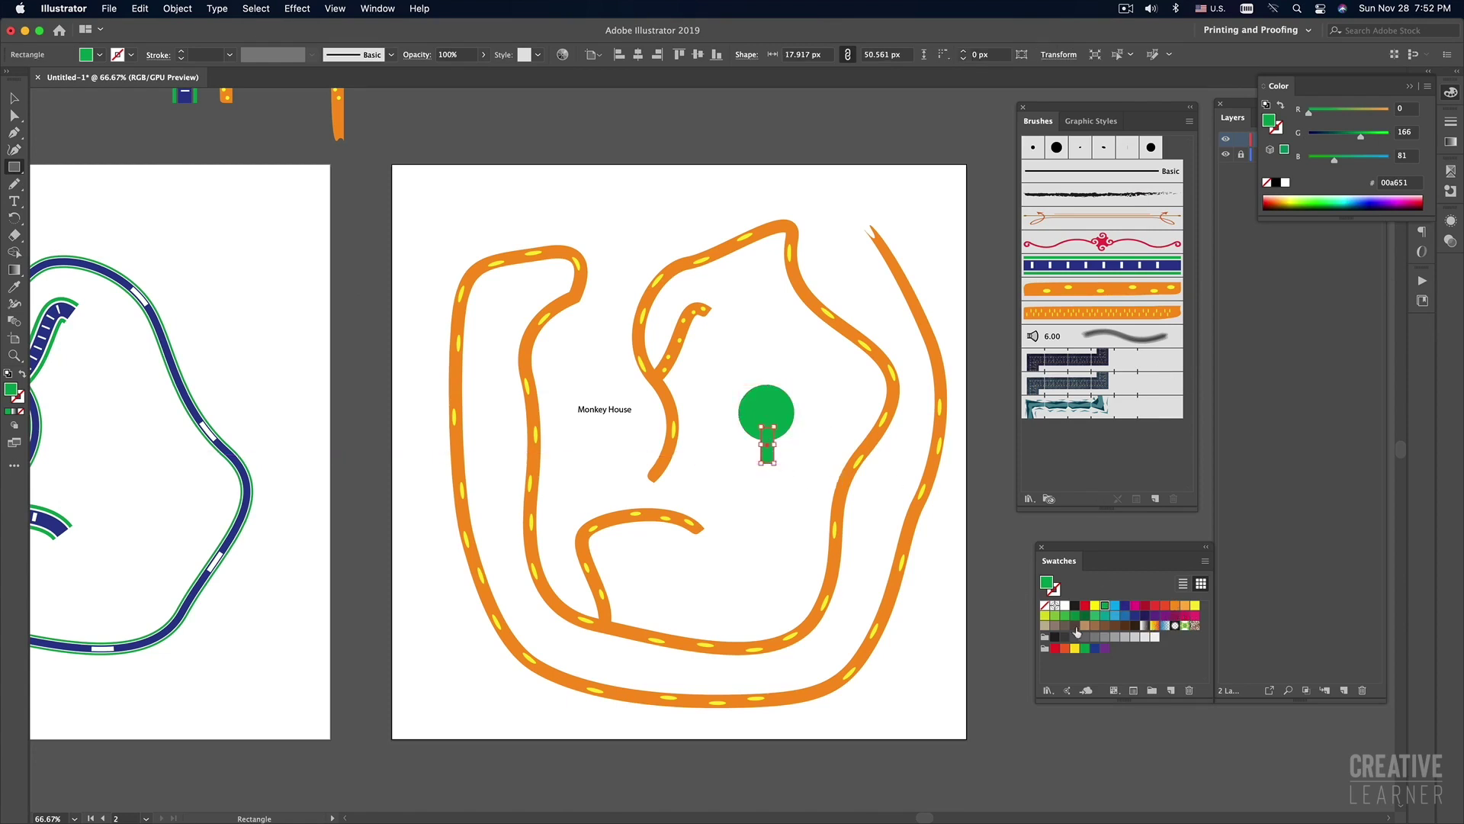
pyautogui.click(1166, 607)
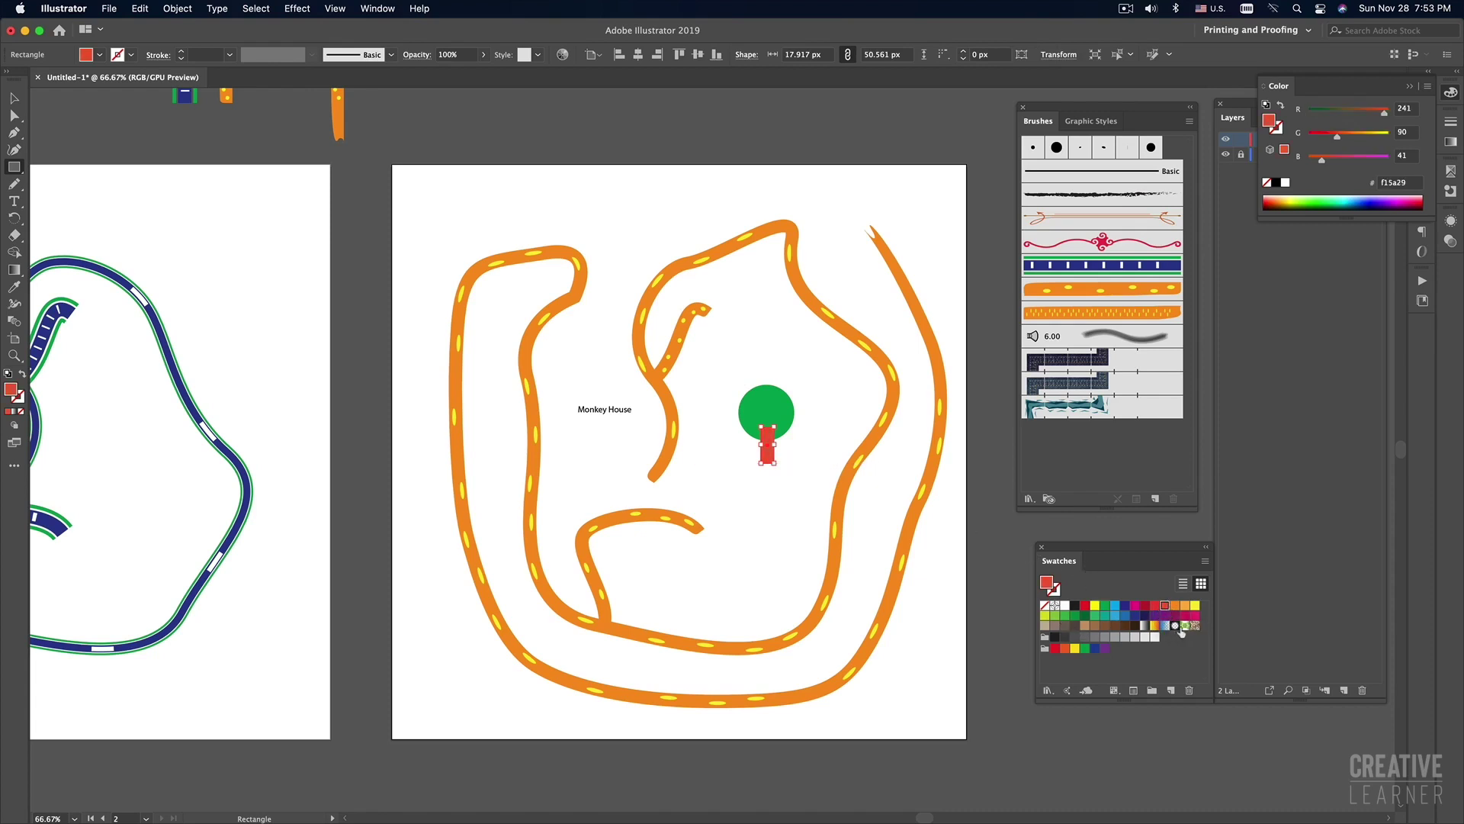
pyautogui.click(1094, 626)
pyautogui.press('v')
pyautogui.click(779, 504)
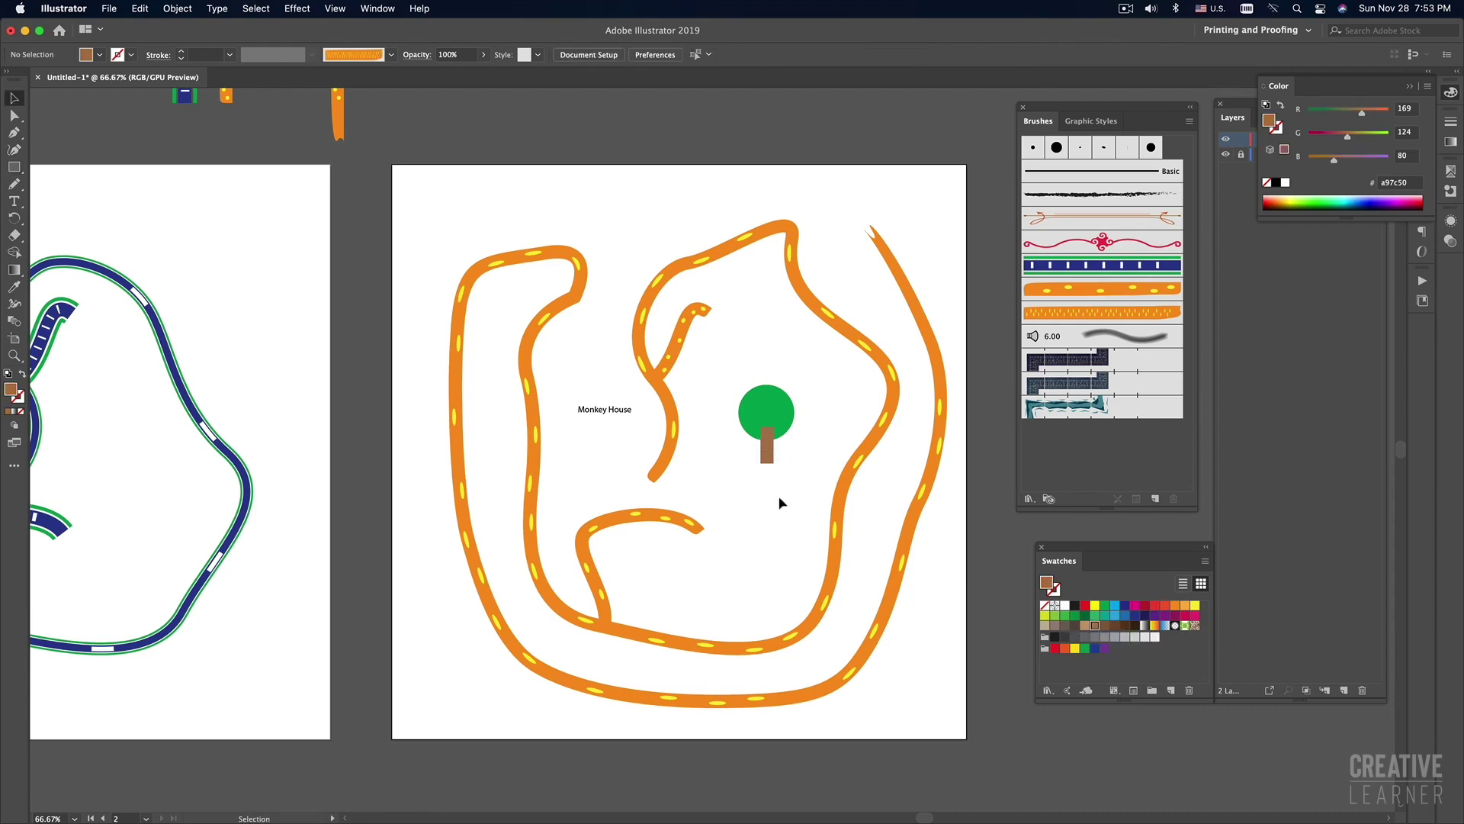
# Bring the green crown in front of the trunk and scale the whole tree down to a small map symbol.
pyautogui.click(792, 424)
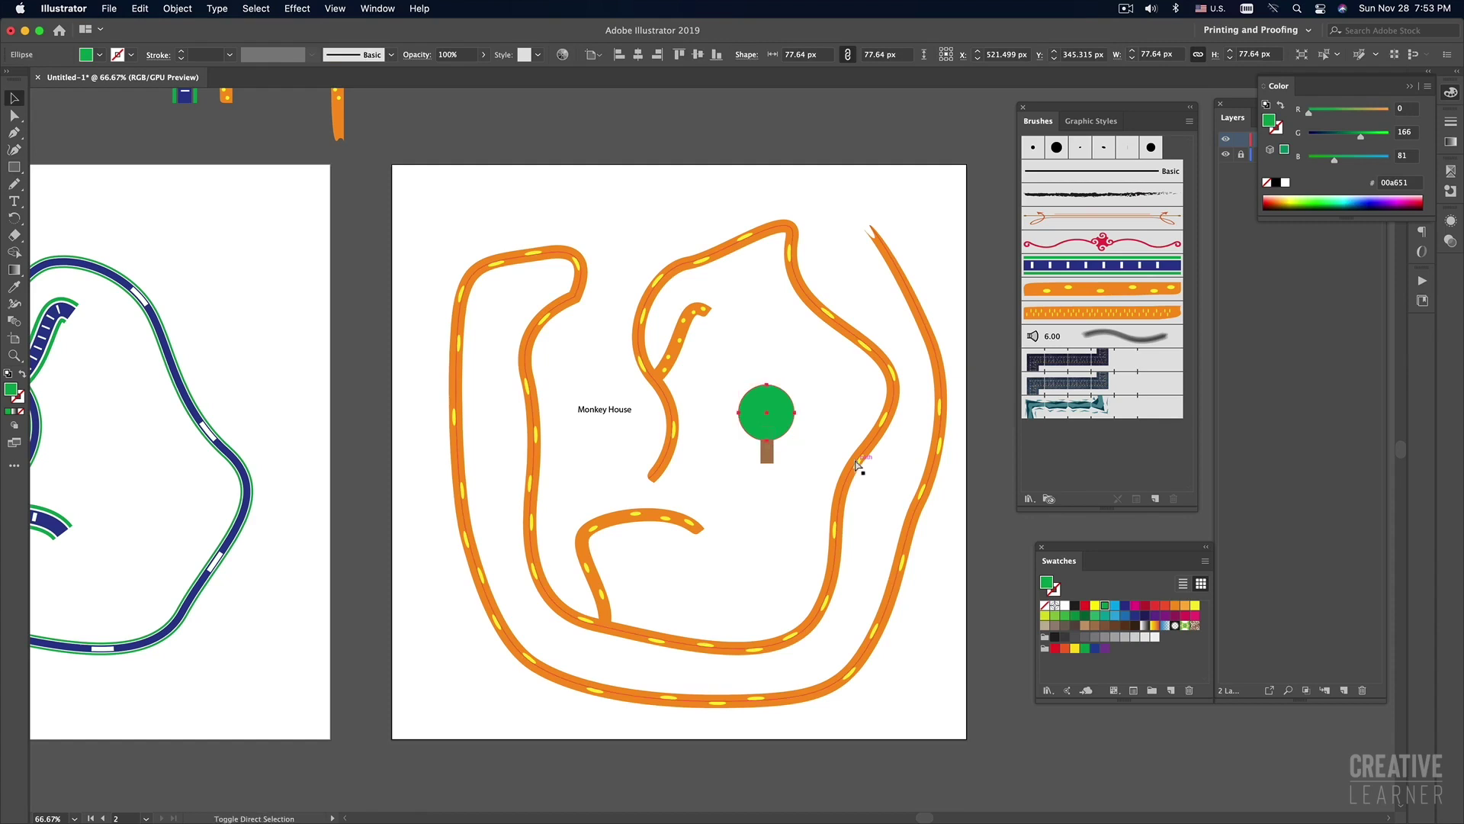
pyautogui.moveTo(798, 482); pyautogui.dragTo(753, 406)
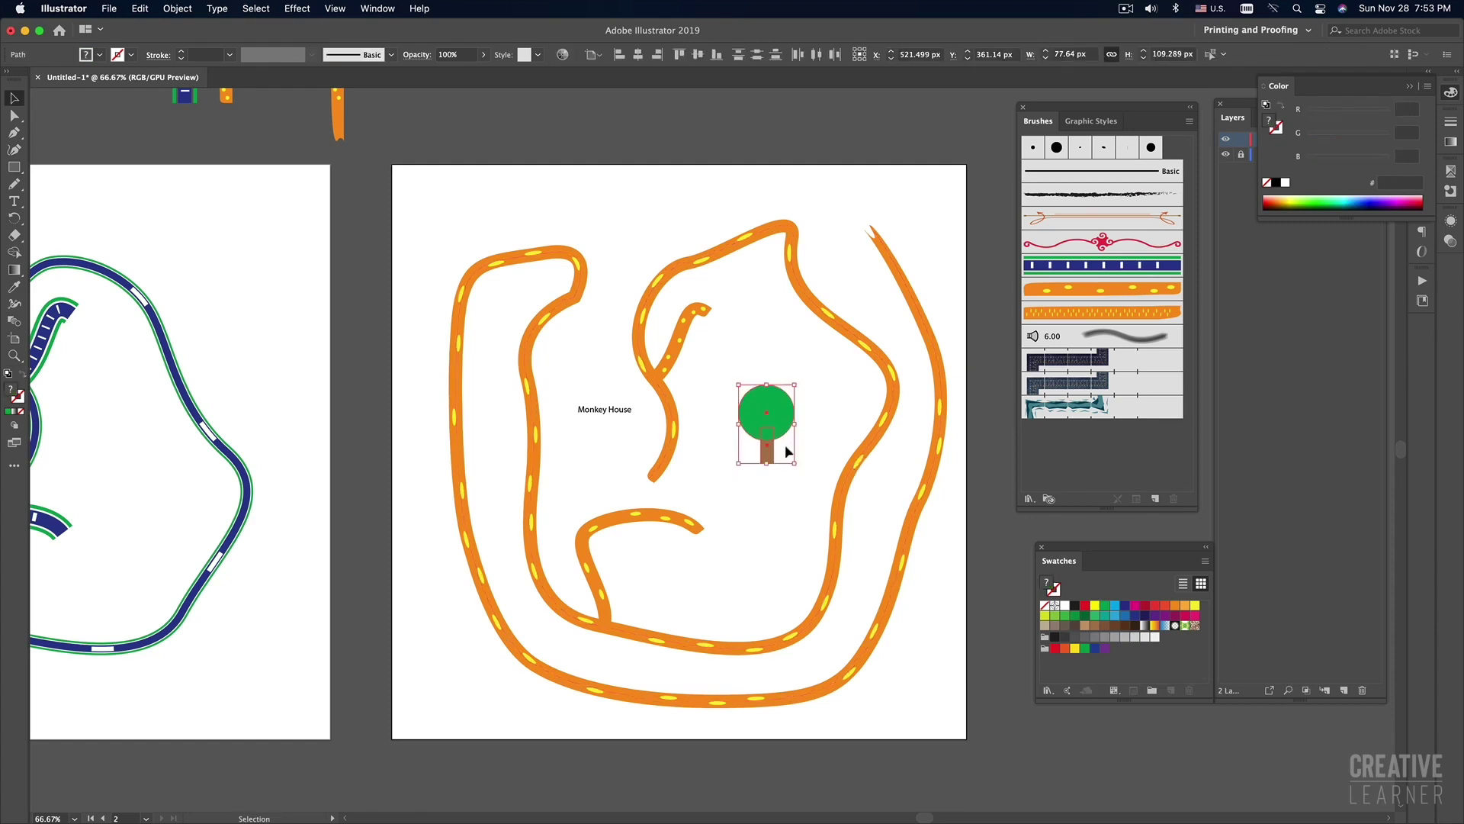
pyautogui.moveTo(794, 463); pyautogui.dragTo(760, 414)
pyautogui.click(775, 437)
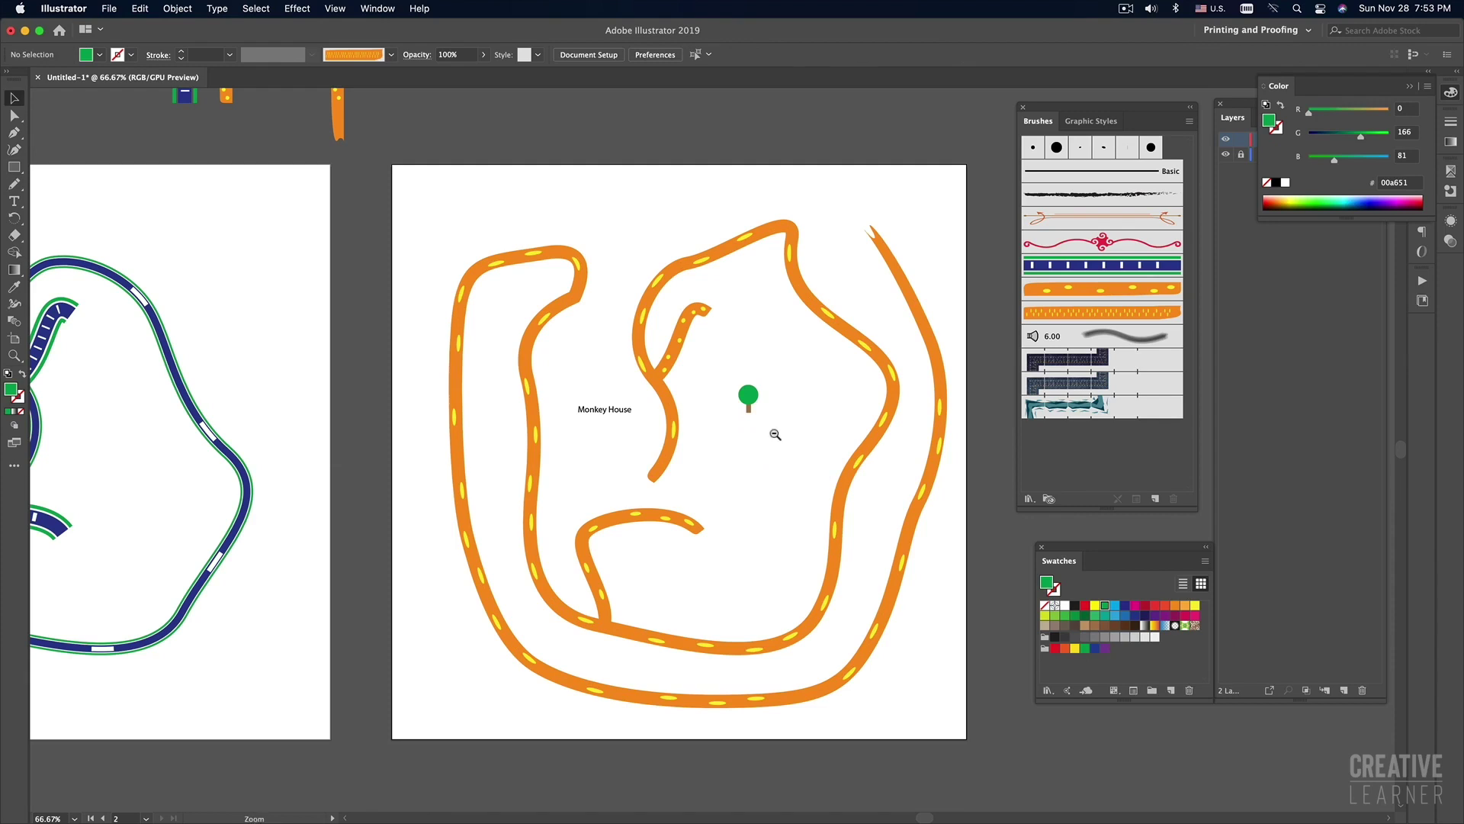
pyautogui.moveTo(775, 434); pyautogui.dragTo(716, 471)
pyautogui.moveTo(588, 483); pyautogui.dragTo(688, 493)
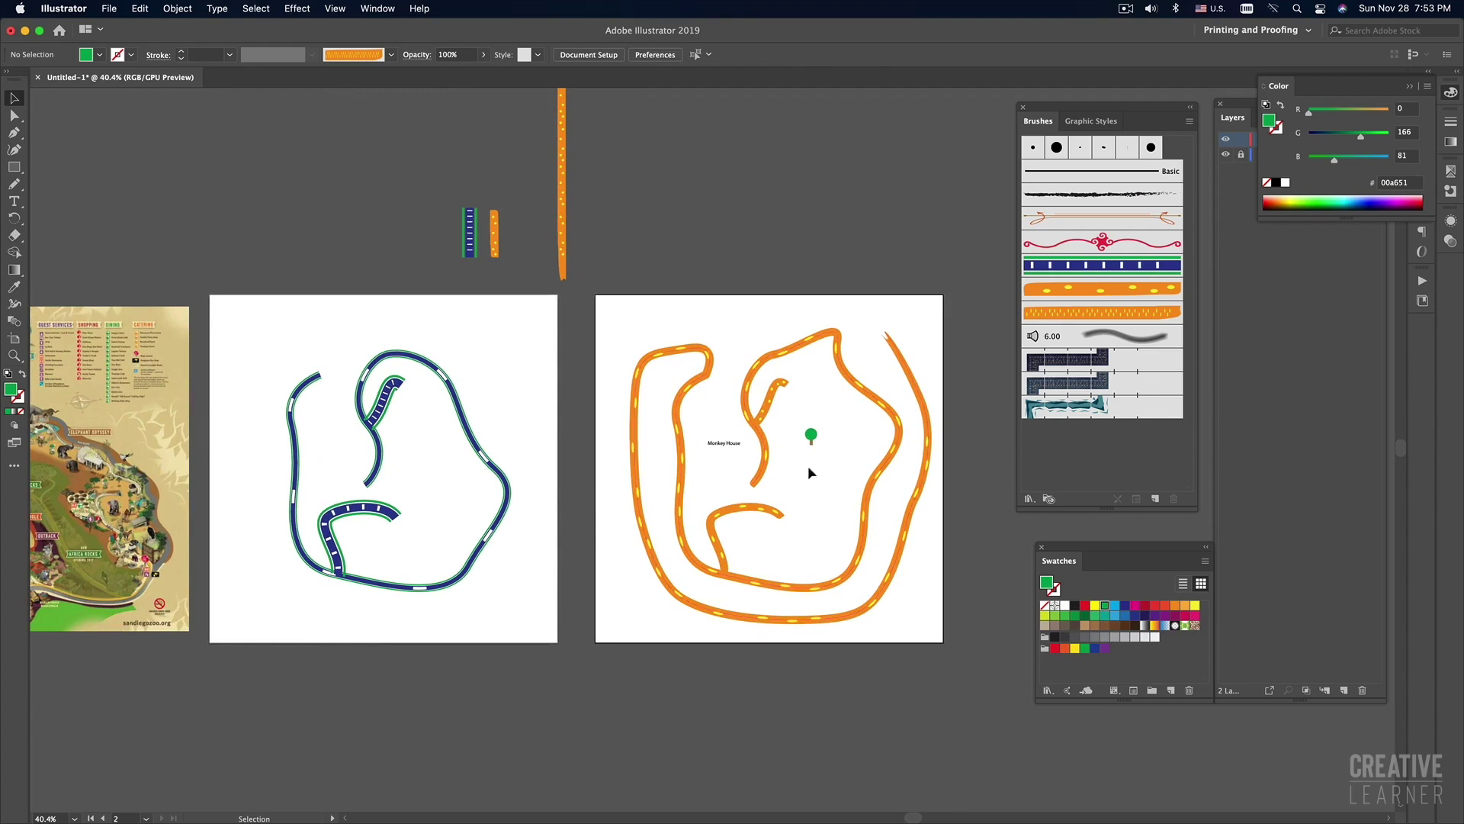
pyautogui.press('super+equal')
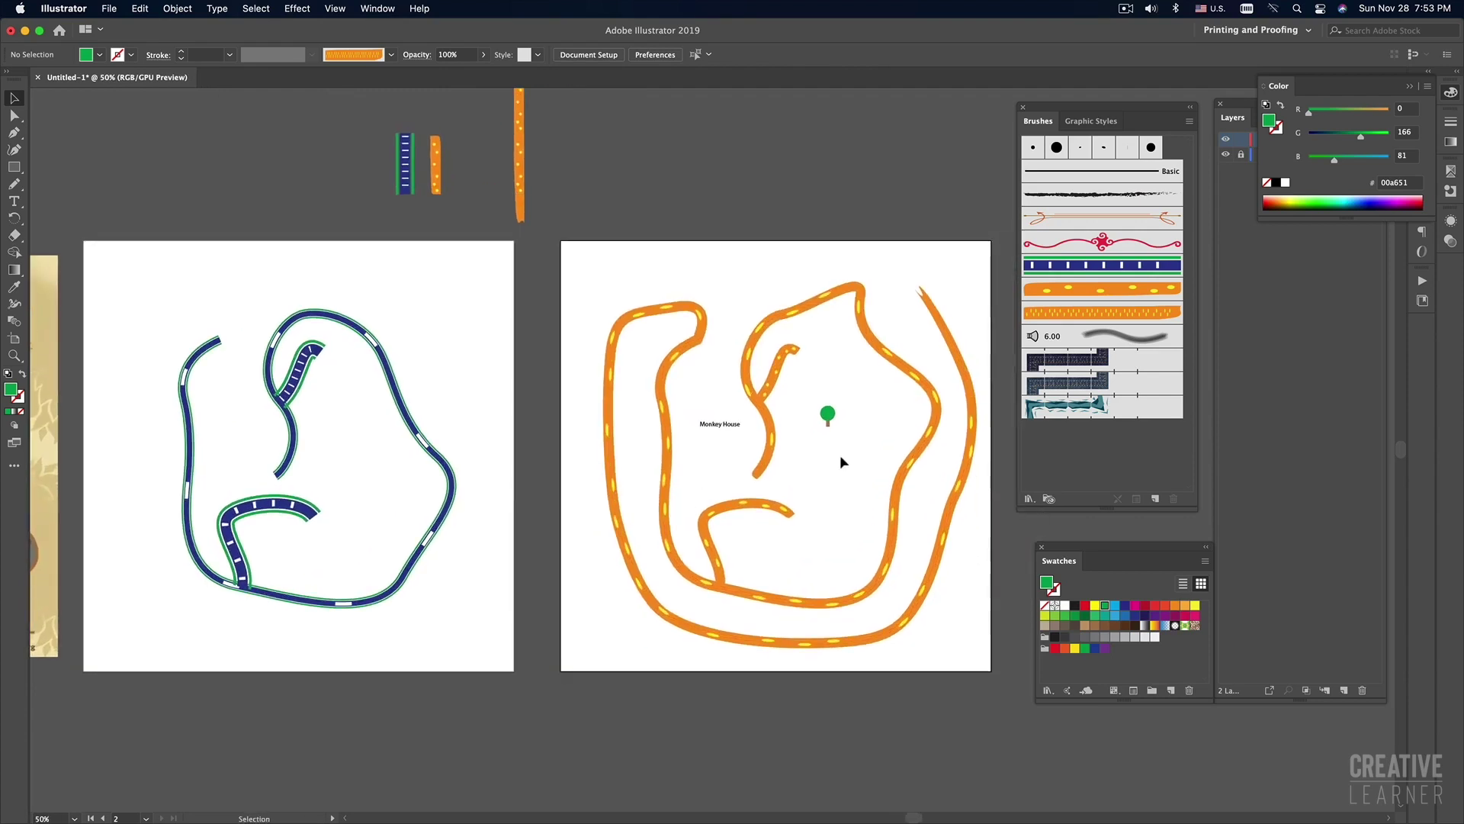
# Move the tree from the orange road artboard into the open area inside the blue road loop.
pyautogui.click(826, 414)
pyautogui.moveTo(828, 418); pyautogui.dragTo(356, 415)
pyautogui.click(433, 402)
pyautogui.keyDown('super'); pyautogui.click(385, 425); pyautogui.keyUp('super')
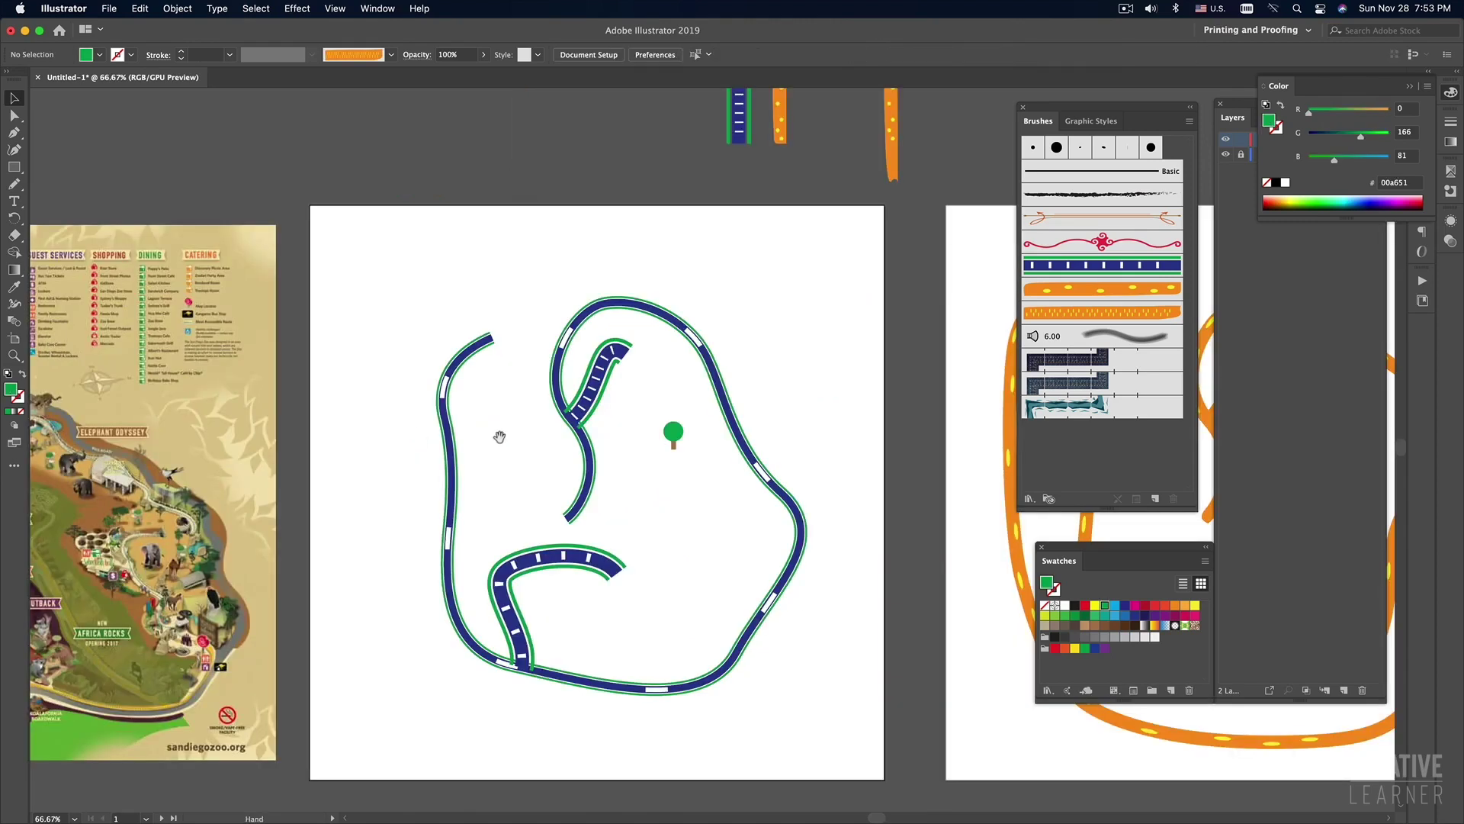
pyautogui.press('super+equal')
pyautogui.moveTo(621, 445); pyautogui.dragTo(542, 461)
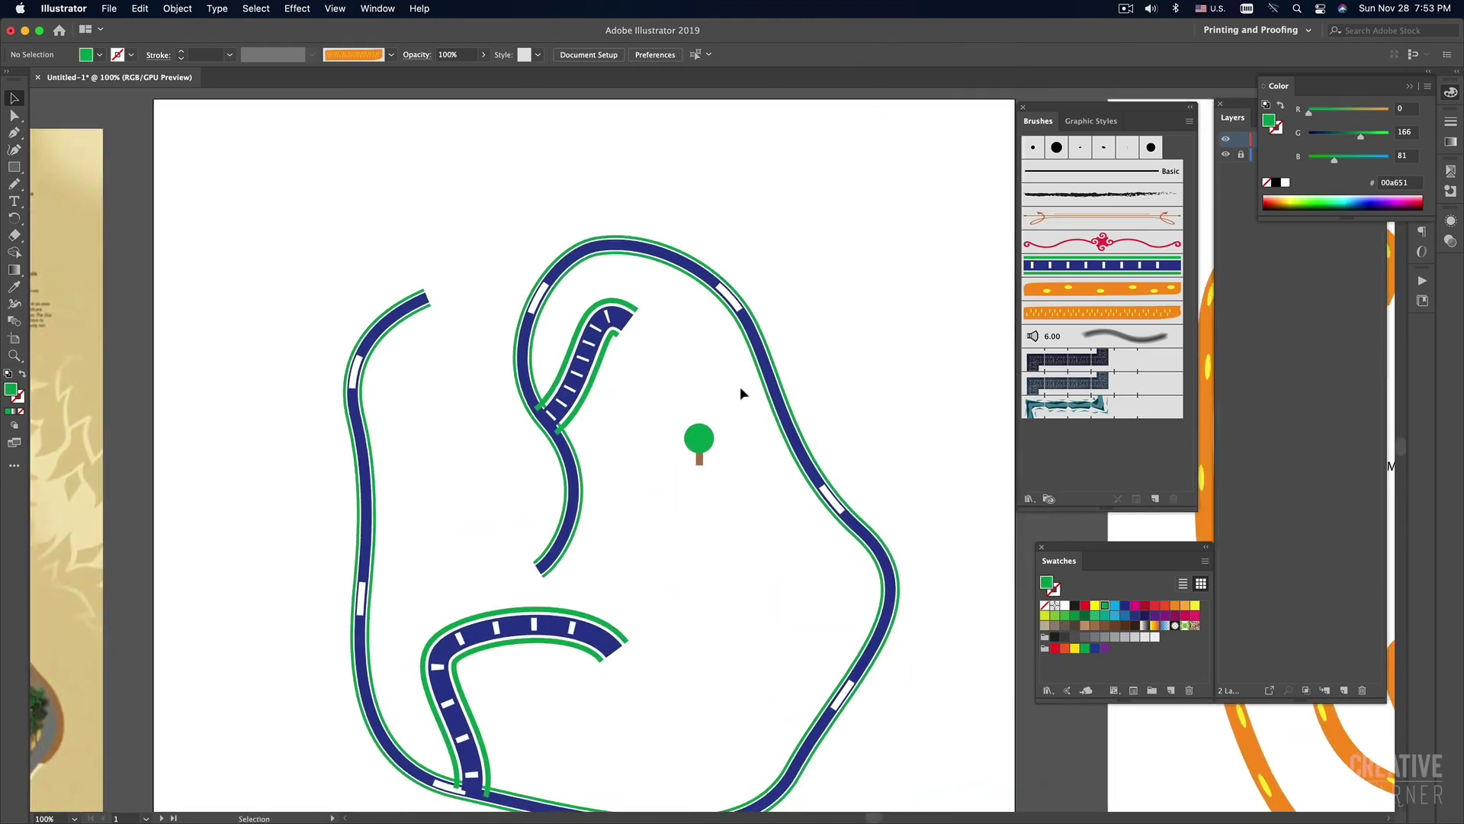
pyautogui.click(573, 469)
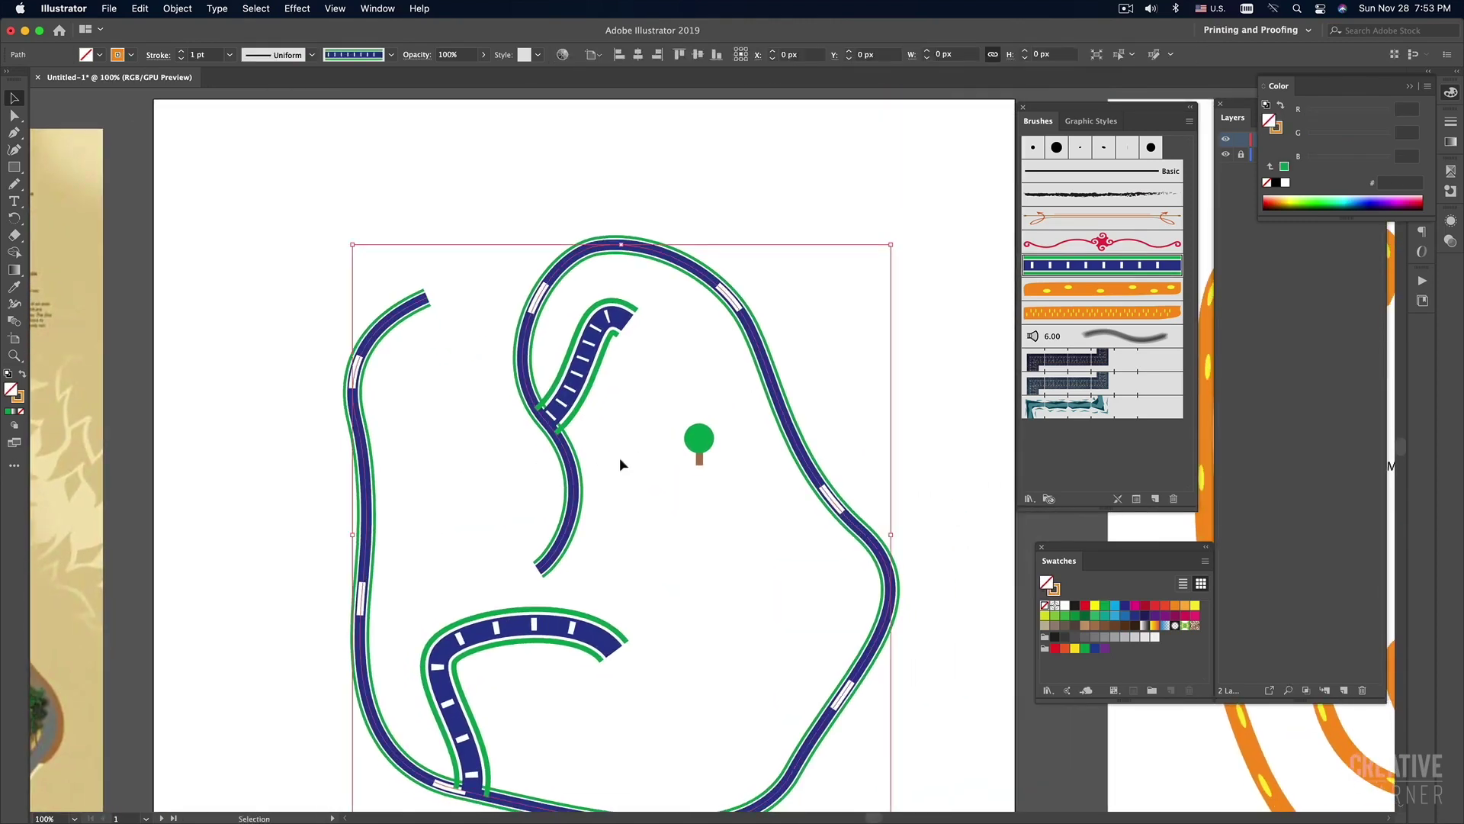
pyautogui.click(970, 453)
# Duplicate the tree at several spots along the blue roads and shrink the copy below the inner branch road.
pyautogui.moveTo(745, 484); pyautogui.dragTo(602, 398)
pyautogui.scroll(-3, 876, 311)
pyautogui.moveTo(677, 431); pyautogui.dragTo(724, 316)
pyautogui.keyDown('alt'); pyautogui.moveTo(623, 294); pyautogui.dragTo(556, 572); pyautogui.keyUp('alt')
pyautogui.moveTo(738, 457); pyautogui.dragTo(711, 510)
pyautogui.press('super+shift+a')
pyautogui.scroll(-2, 711, 509)
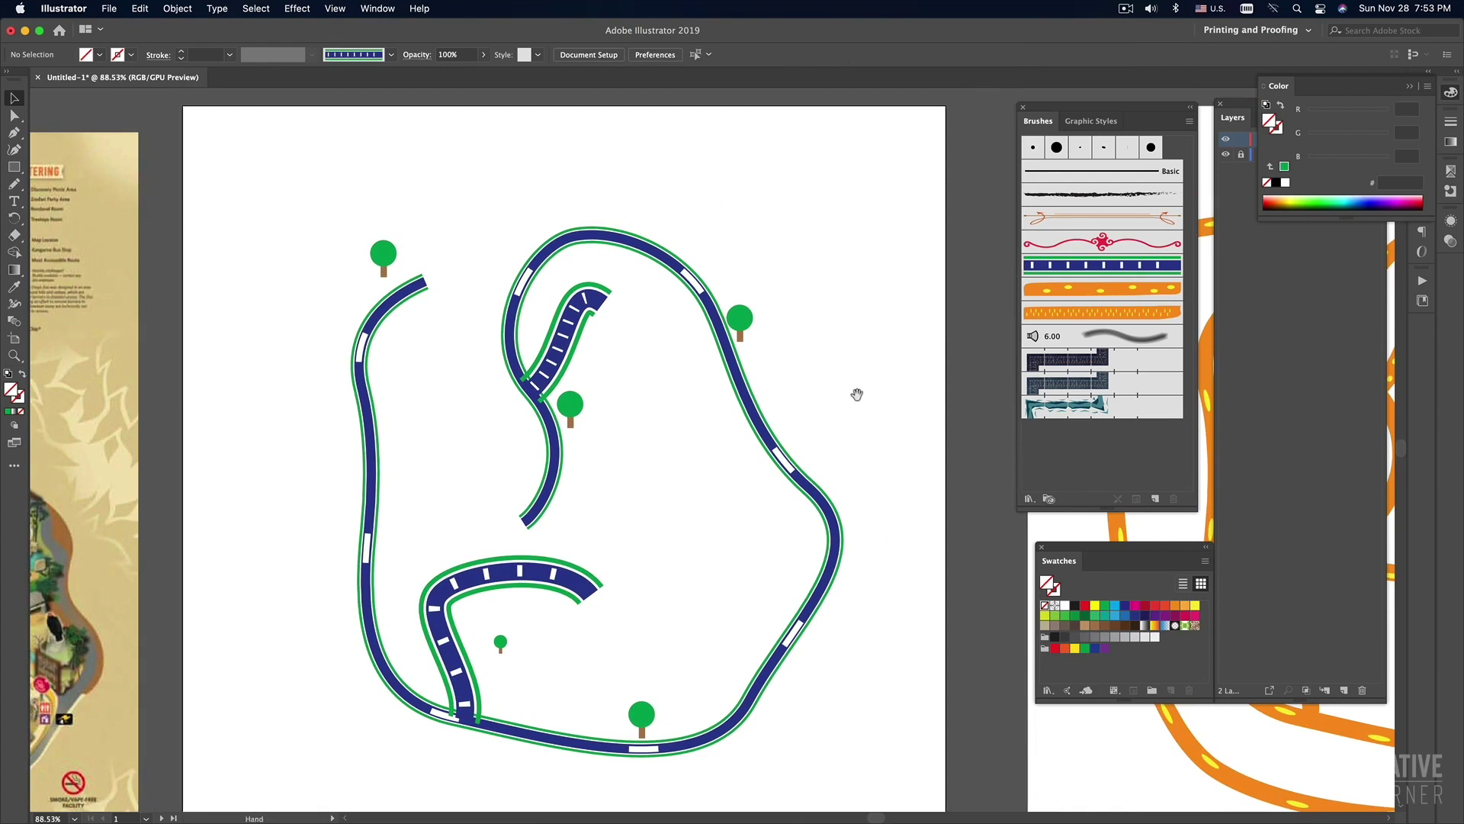
pyautogui.moveTo(857, 392); pyautogui.dragTo(758, 405)
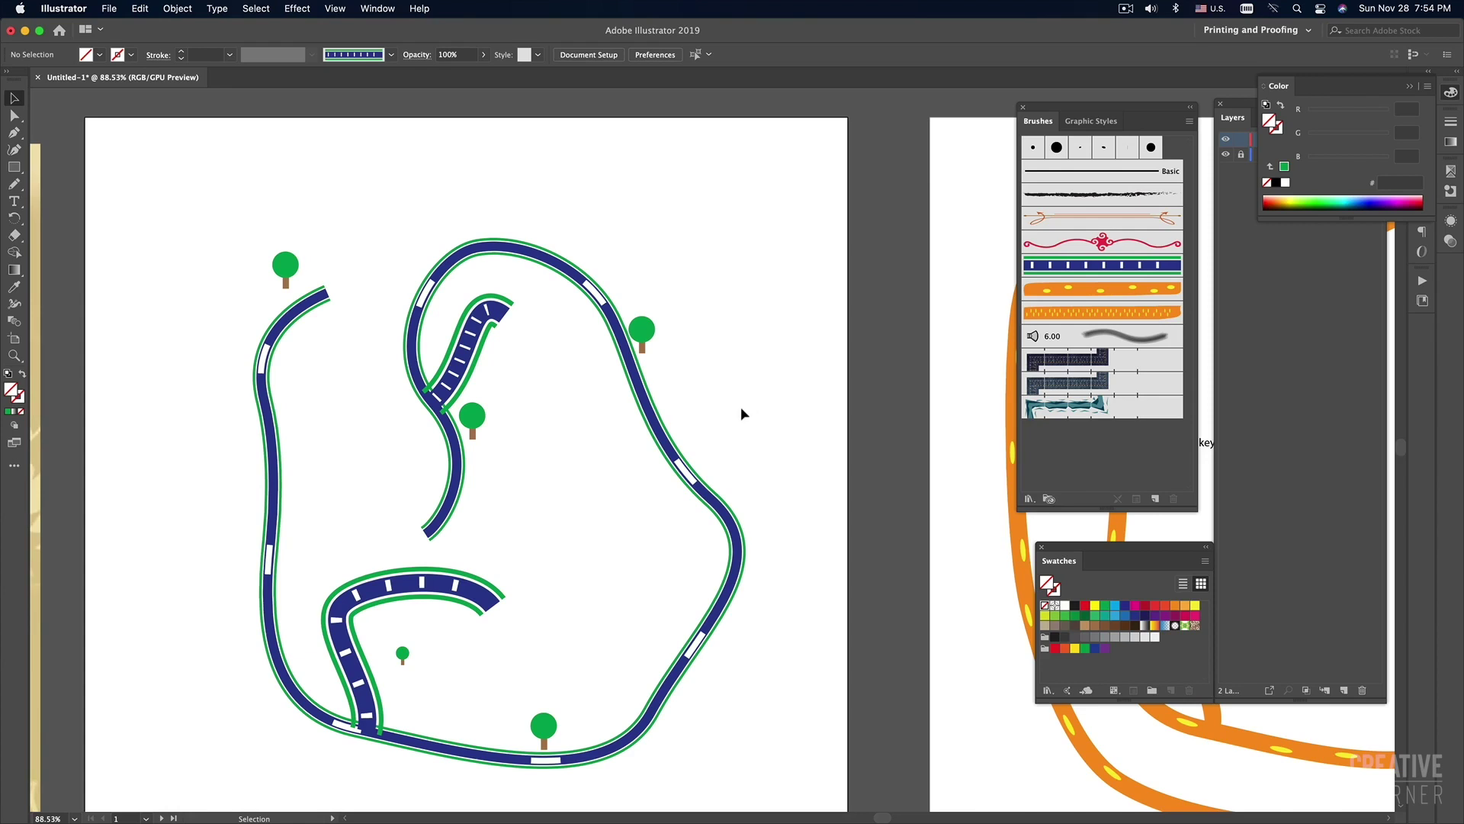
# Select the tree above the open upper-left end of the blue road and display the Symbols panel beside the Brushes panel.
pyautogui.press('super+minus')
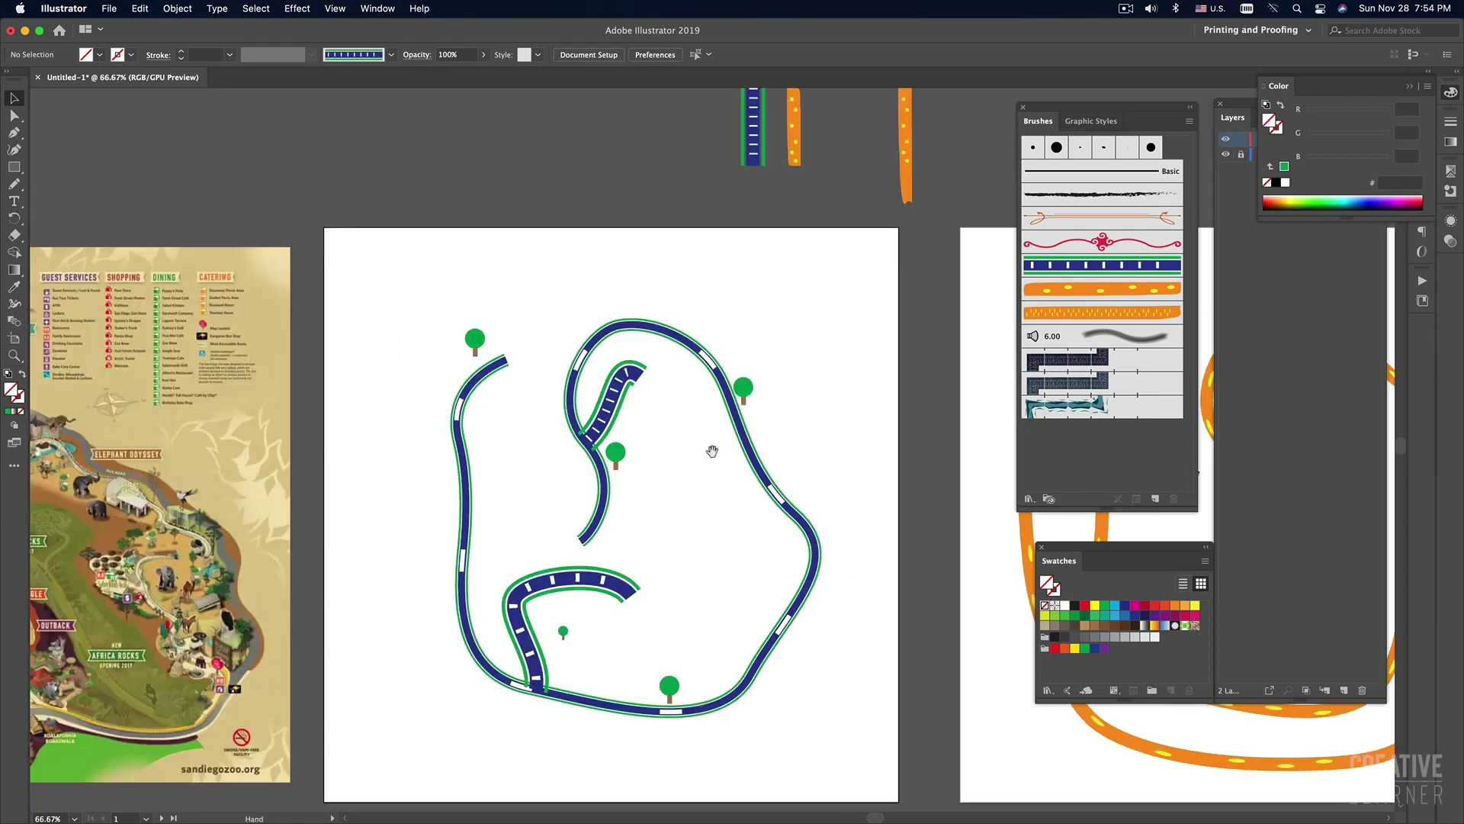
pyautogui.moveTo(281, 303); pyautogui.dragTo(340, 370)
pyautogui.press('super+plus')
pyautogui.press('super+plus')
pyautogui.moveTo(687, 442); pyautogui.dragTo(634, 458)
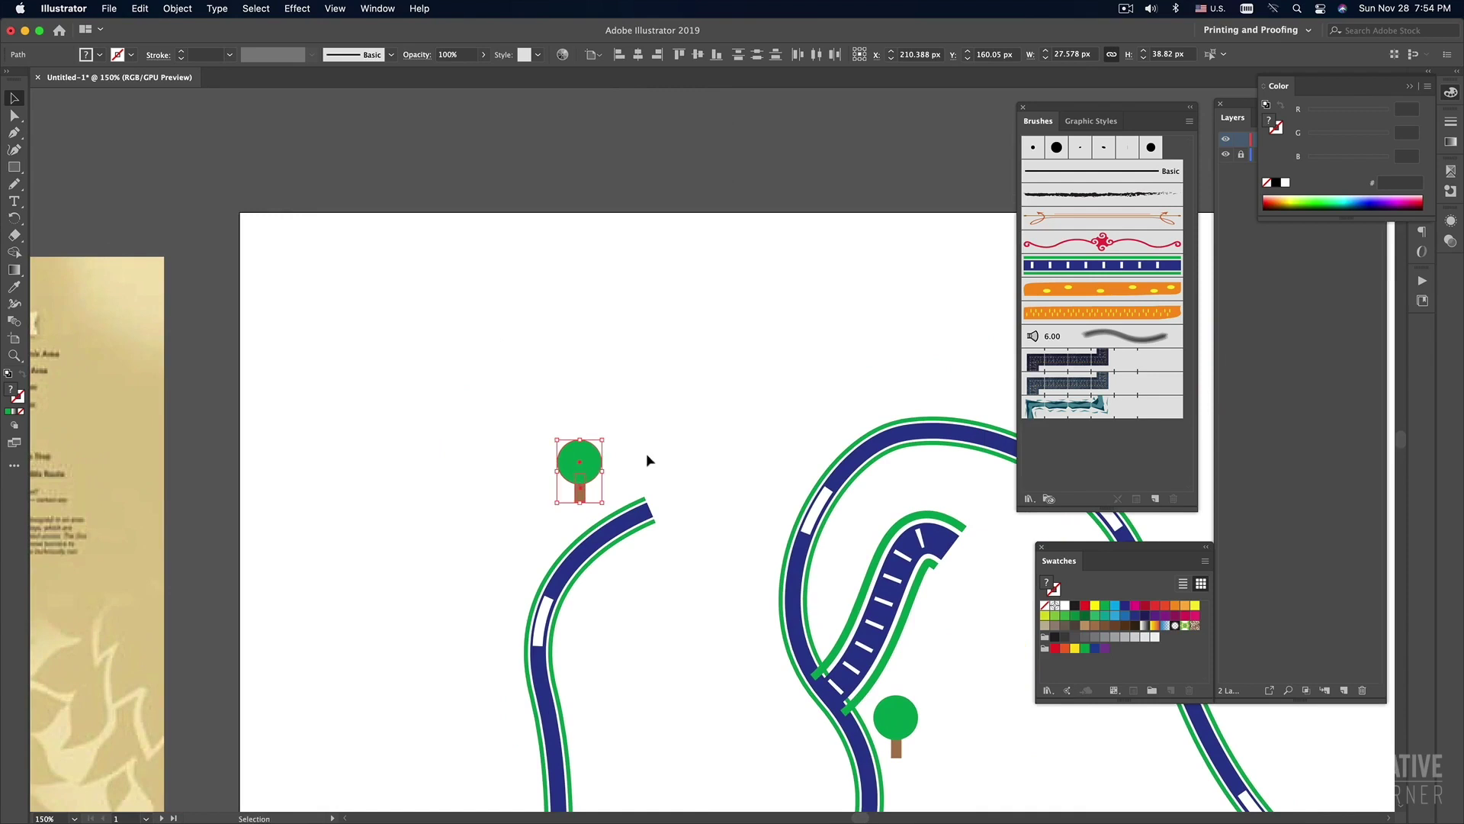
pyautogui.click(376, 9)
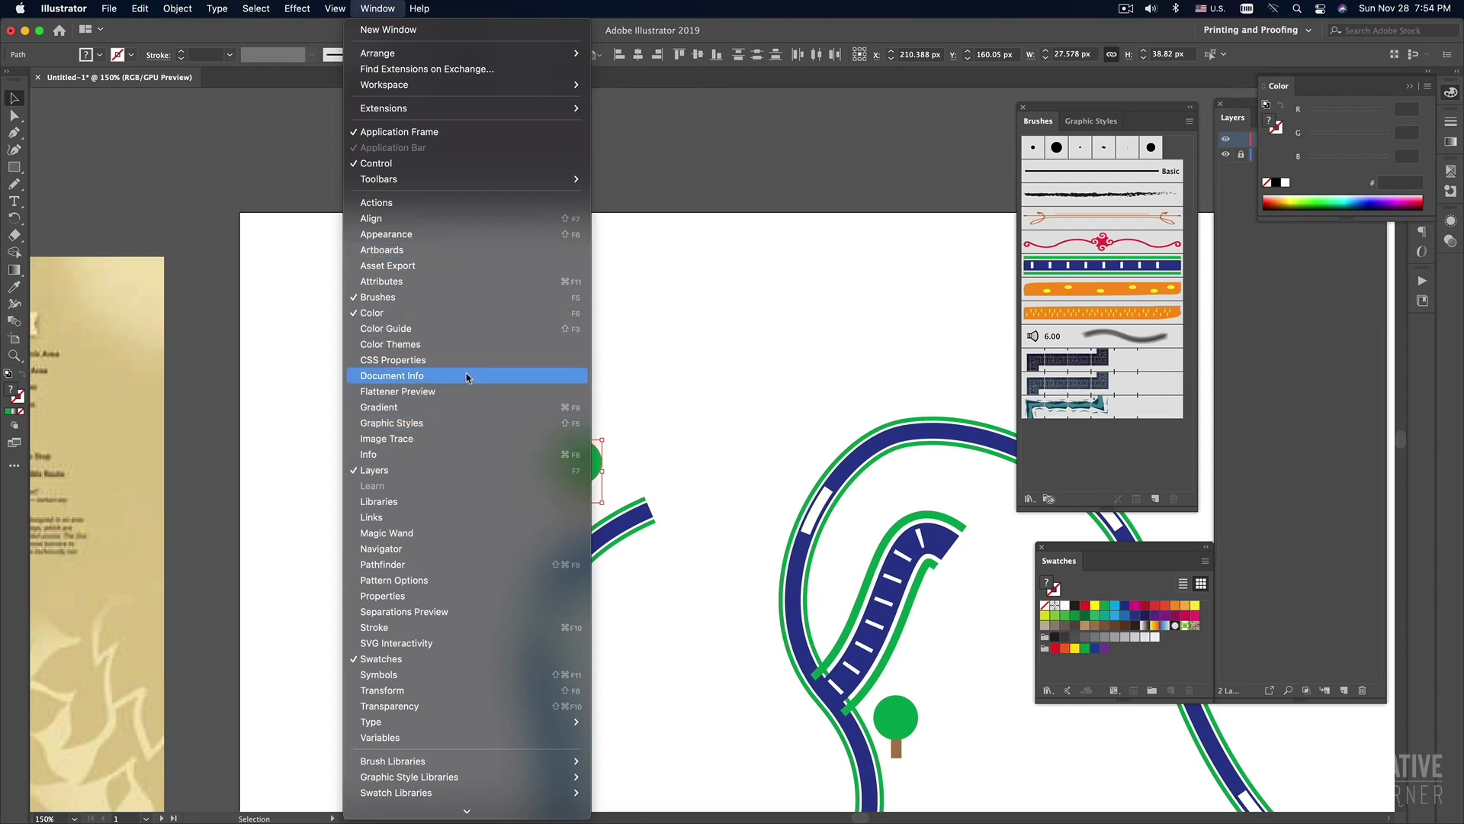
pyautogui.click(399, 677)
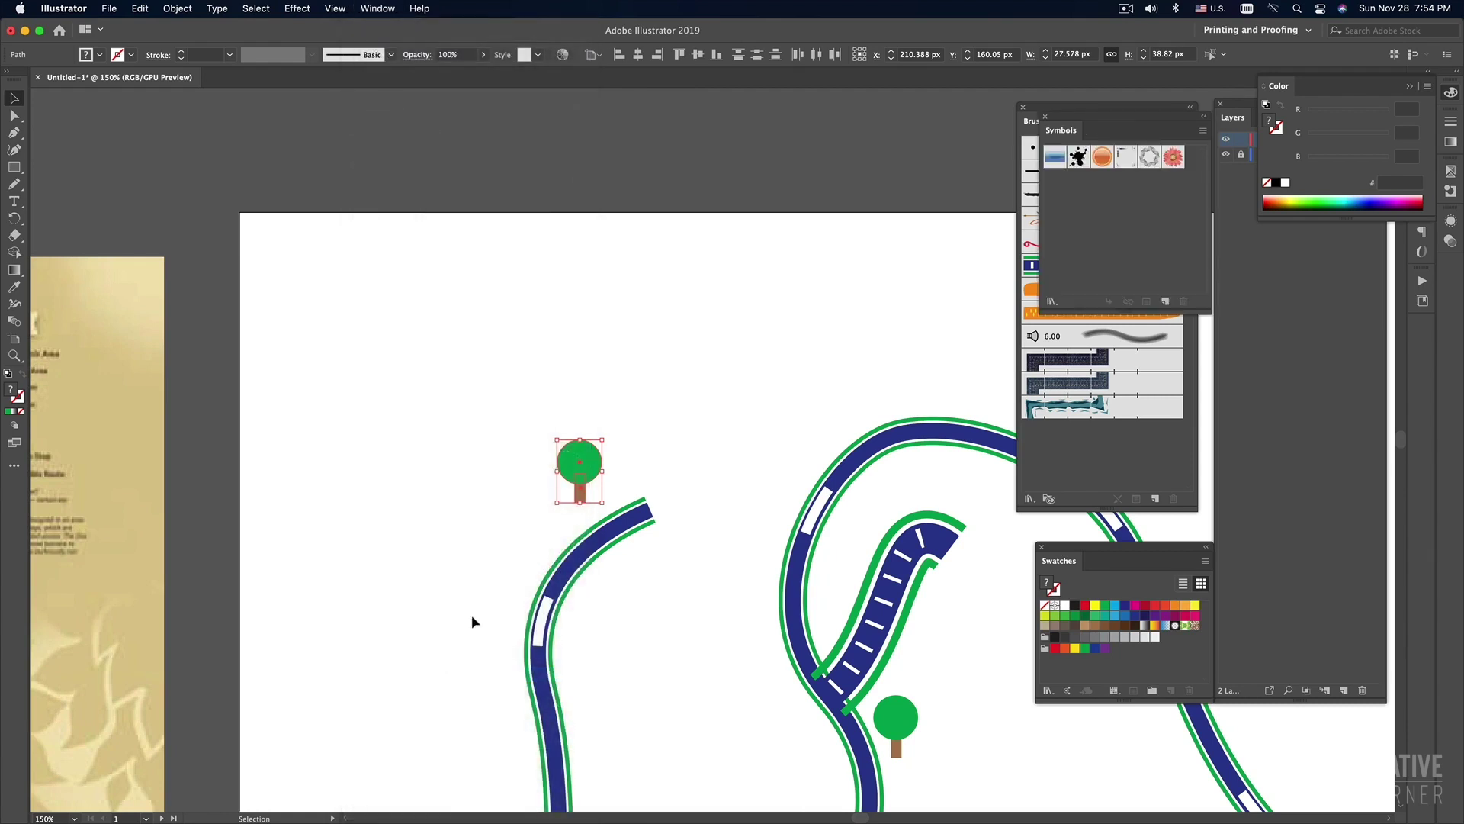
pyautogui.moveTo(1119, 120)
pyautogui.mouseDown()
pyautogui.moveTo(812, 101)
pyautogui.moveTo(923, 114)
pyautogui.moveTo(899, 111)
pyautogui.mouseUp()
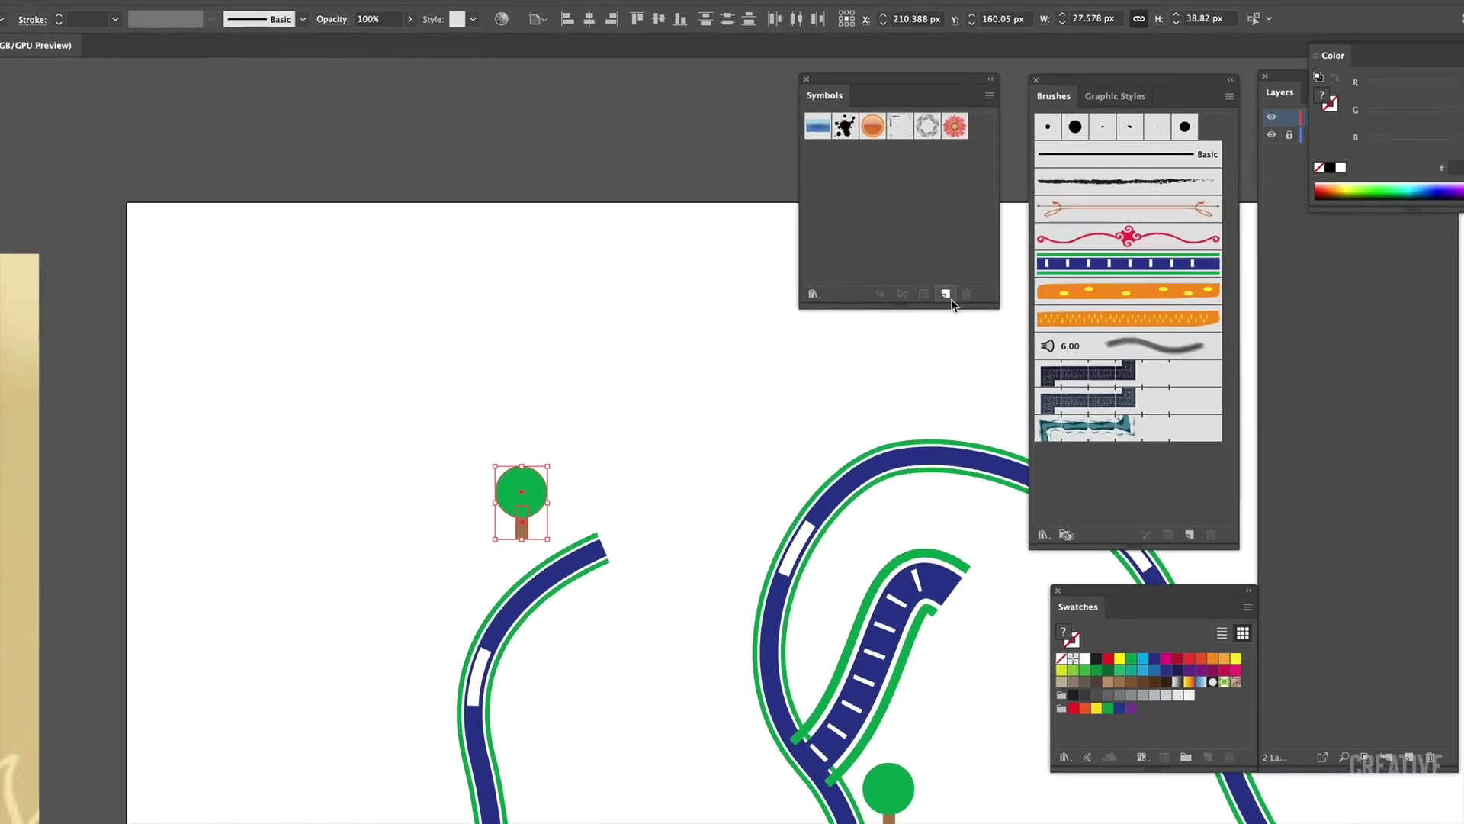
# Save the selected tree as a new dynamic symbol named Tree-1, with Movie Clip as its export type.
pyautogui.click(946, 295)
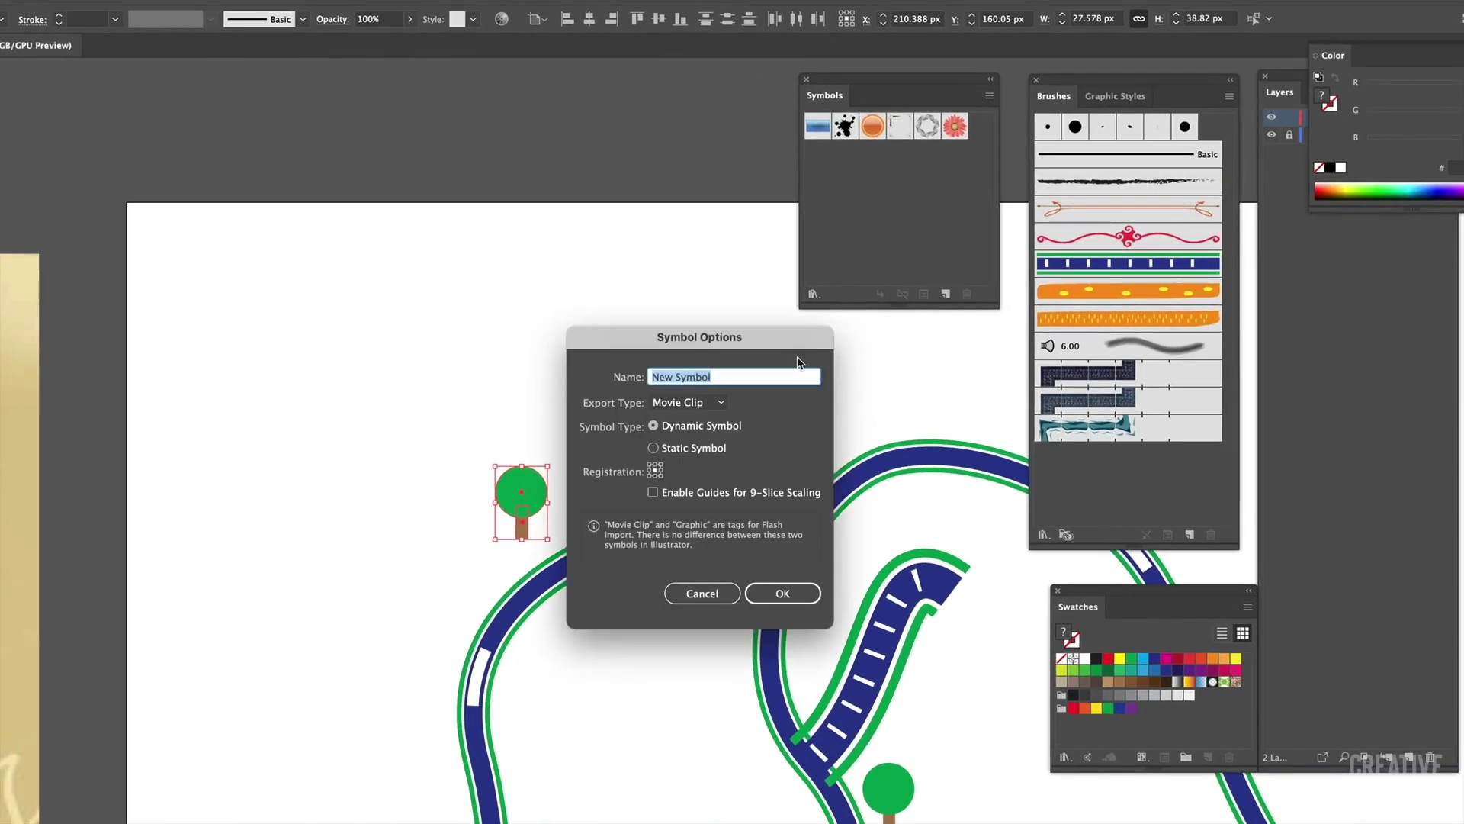
pyautogui.moveTo(731, 345); pyautogui.dragTo(591, 198)
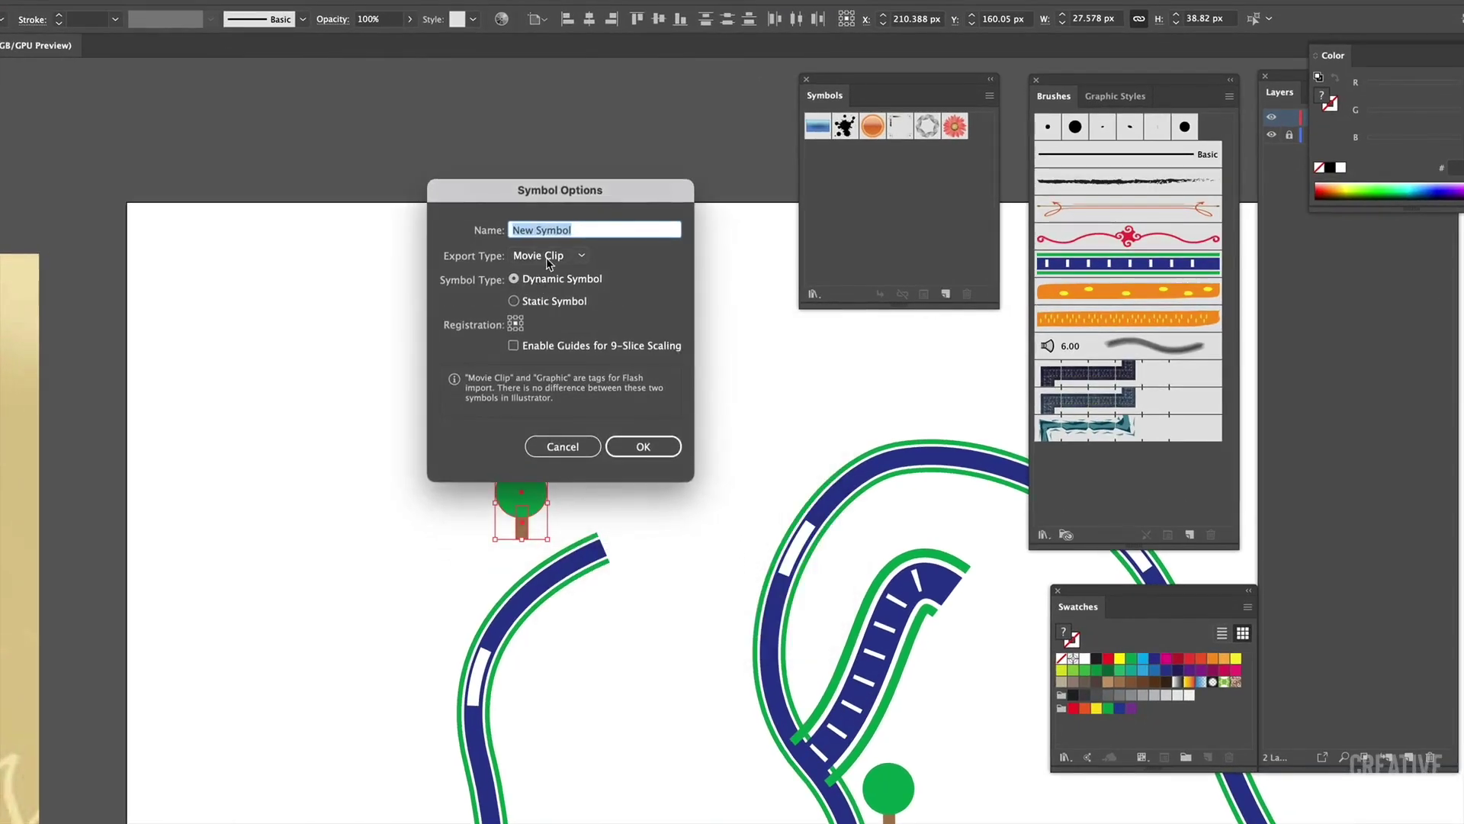
pyautogui.click(540, 302)
pyautogui.click(539, 281)
pyautogui.write('Tree-1')
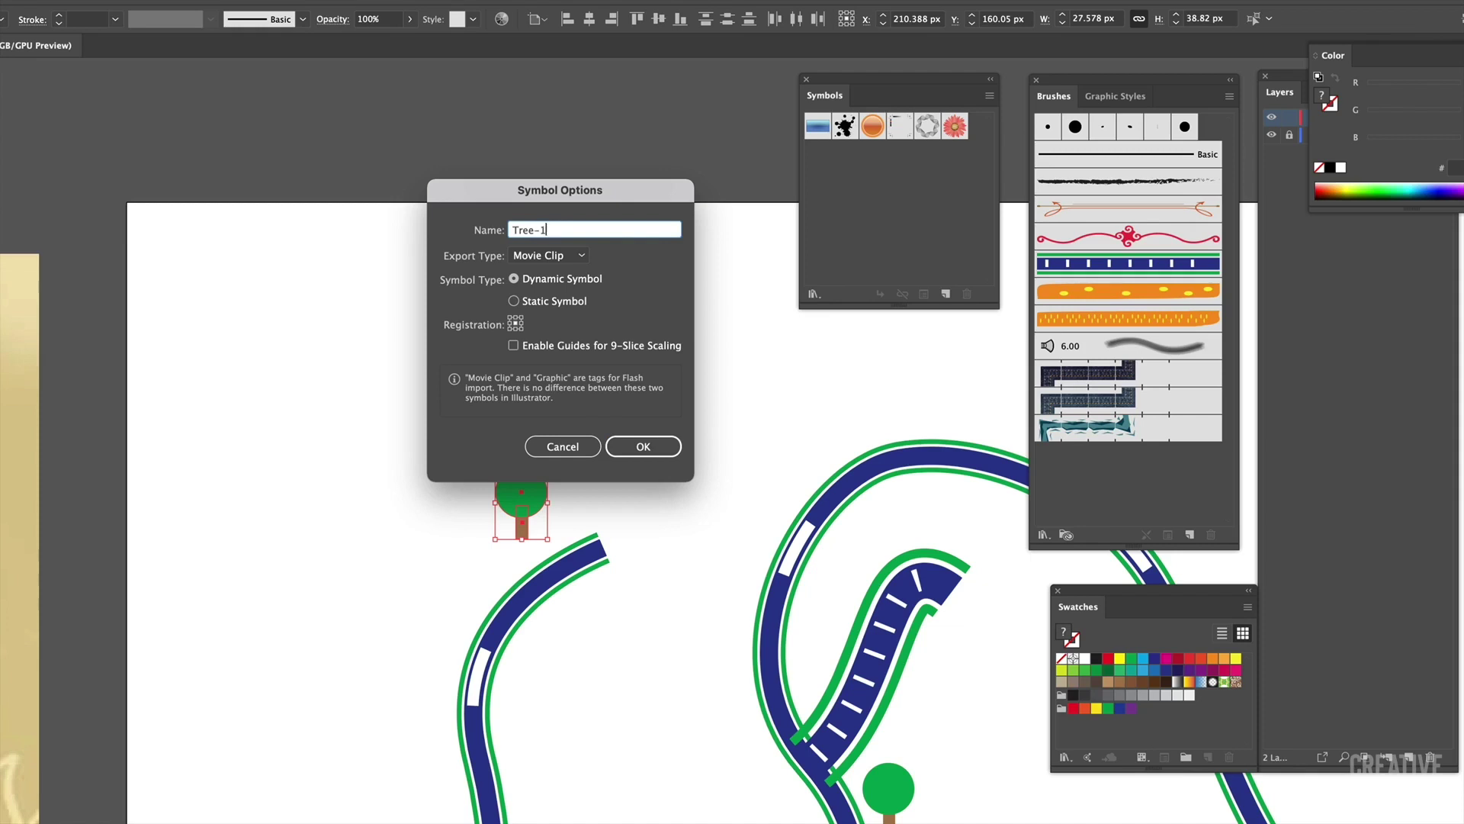
pyautogui.click(645, 447)
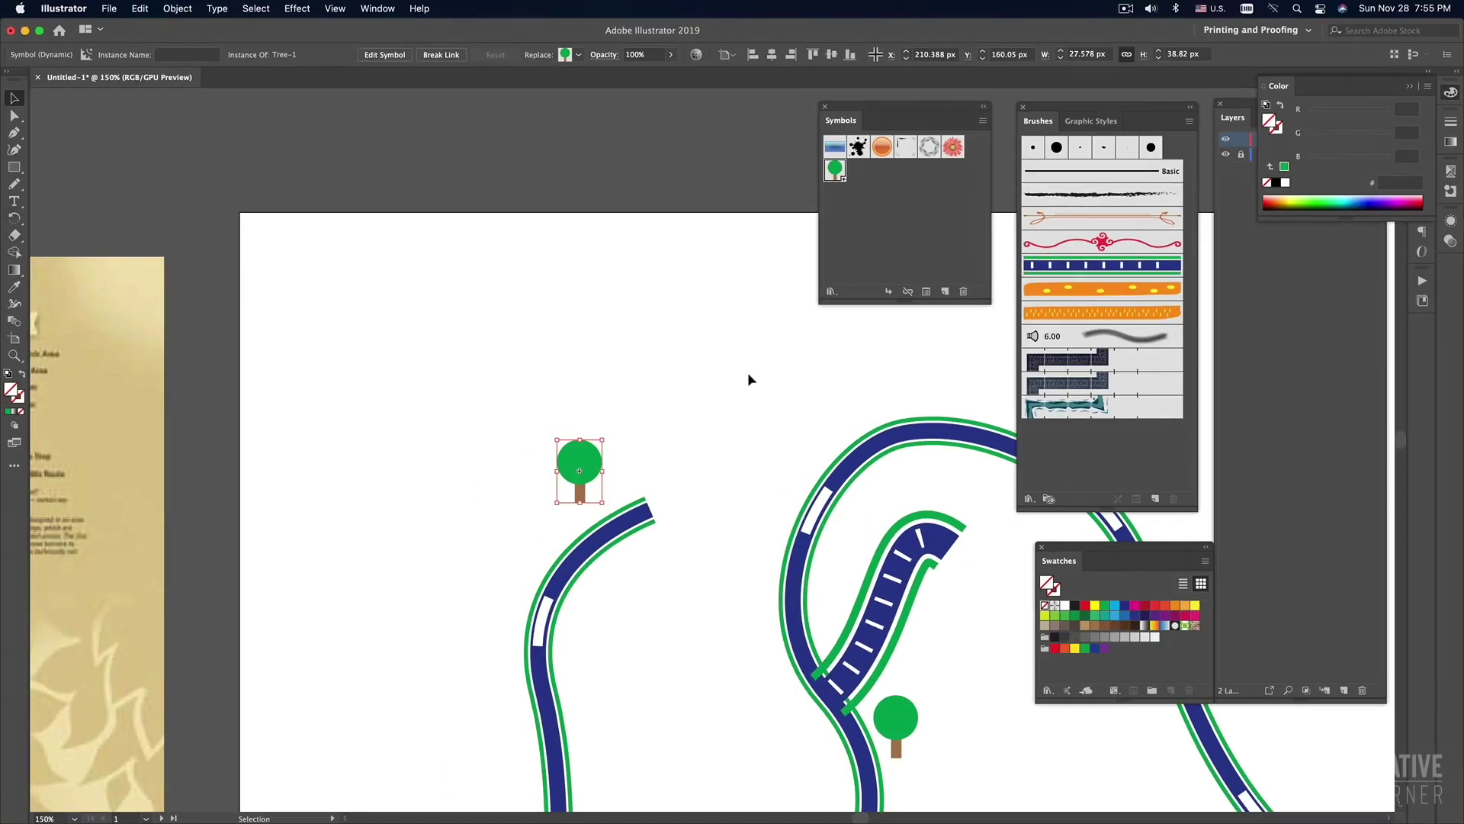
# Delete the four ordinary tree copies from the blue road artboard, keeping only the Tree-1 symbol instance.
pyautogui.click(748, 373)
pyautogui.keyDown('alt'); pyautogui.keyDown('super'); pyautogui.click(709, 495); pyautogui.keyUp('super'); pyautogui.keyUp('alt')
pyautogui.moveTo(725, 476); pyautogui.dragTo(599, 444)
pyautogui.keyDown('alt'); pyautogui.keyDown('super'); pyautogui.click(615, 485); pyautogui.keyUp('super'); pyautogui.keyUp('alt')
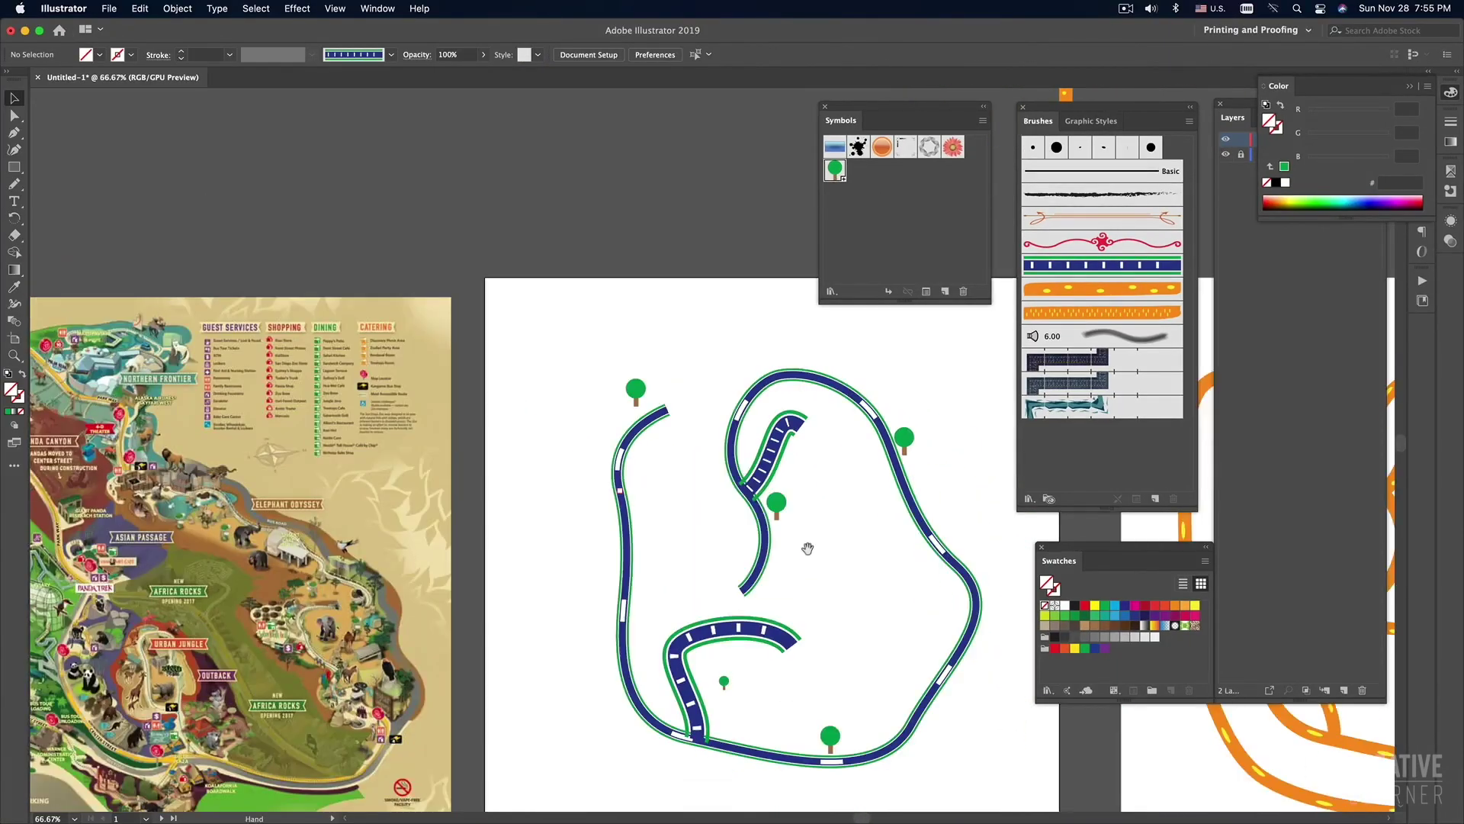
pyautogui.moveTo(808, 548); pyautogui.dragTo(664, 495)
pyautogui.click(637, 456)
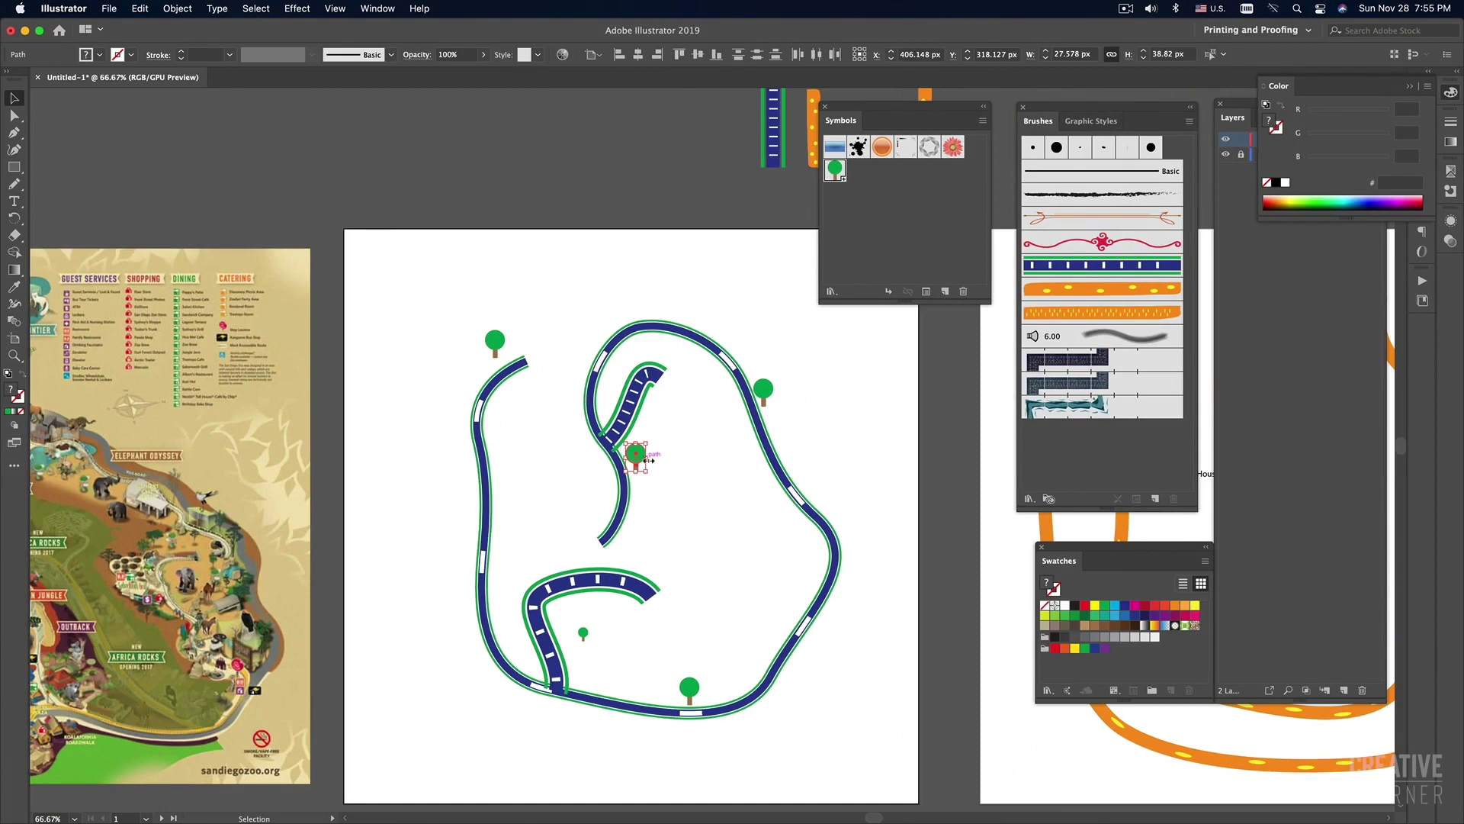
pyautogui.press('Delete')
pyautogui.moveTo(767, 379); pyautogui.dragTo(759, 370)
pyautogui.press('Delete')
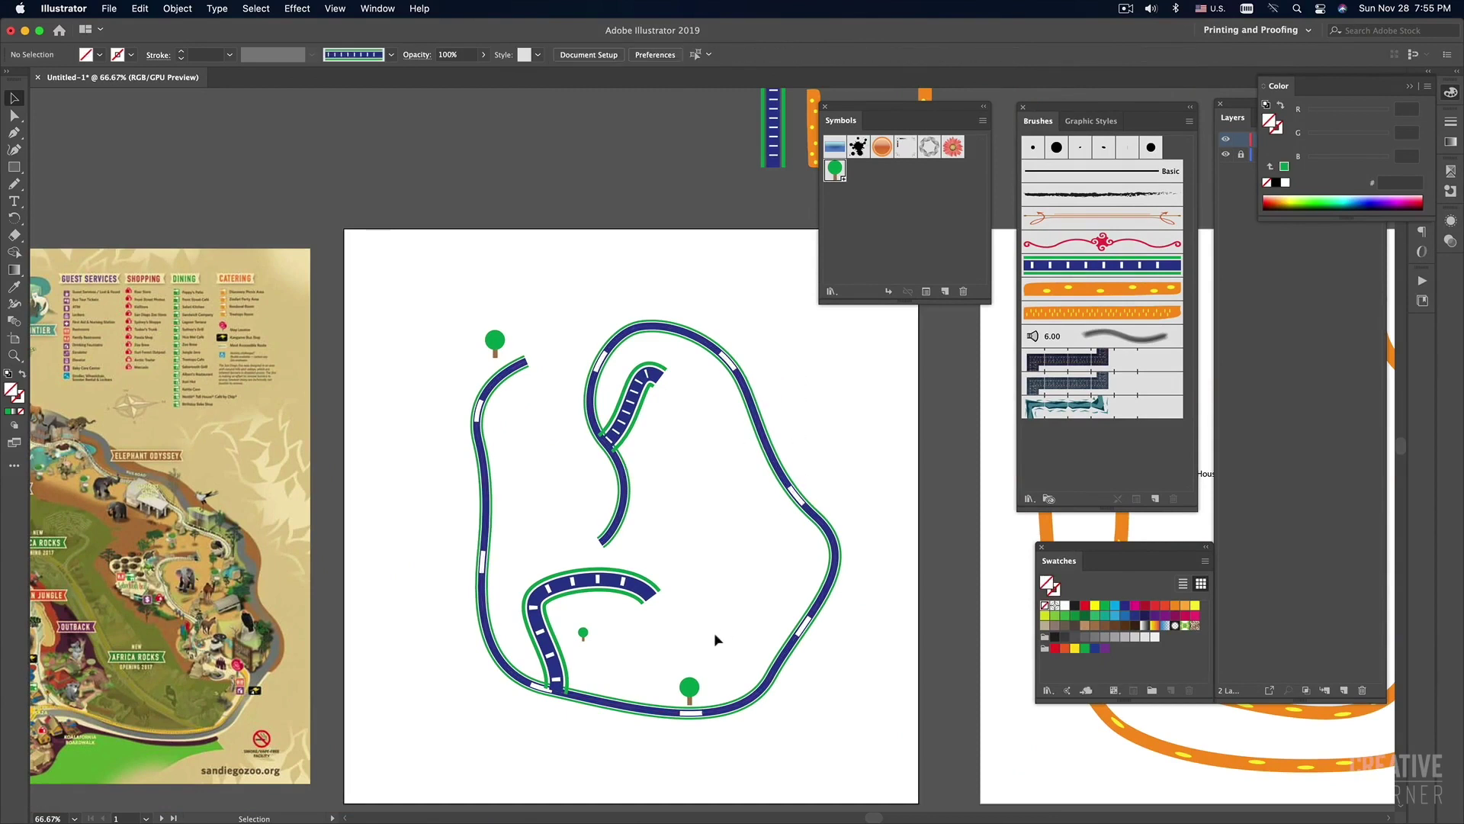
pyautogui.moveTo(694, 681); pyautogui.dragTo(690, 684)
pyautogui.press('Delete')
pyautogui.moveTo(598, 655); pyautogui.dragTo(578, 631)
pyautogui.press('Delete')
# Duplicate the Tree-1 symbol instance around the blue roads until eight trees are spread across the map.
pyautogui.moveTo(497, 347); pyautogui.dragTo(515, 426)
pyautogui.moveTo(506, 470); pyautogui.dragTo(506, 549)
pyautogui.click(891, 608)
pyautogui.click(561, 527)
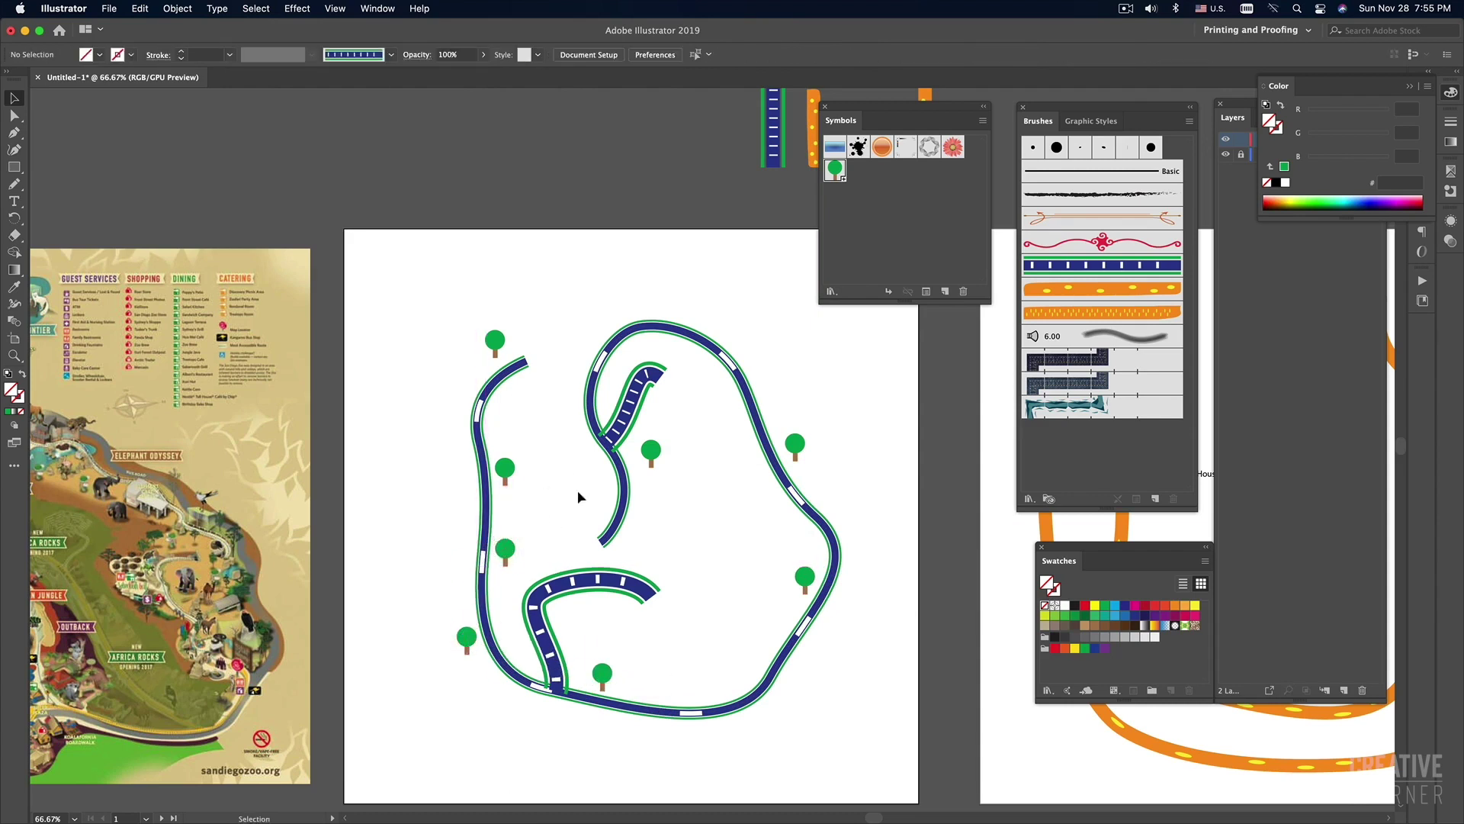
# Copy all the tree symbols without the blue roads and paste them among the roads on the orange artboard.
pyautogui.hscroll(1, 585, 507)
pyautogui.press('super+minus')
pyautogui.hscroll(5, 610, 507)
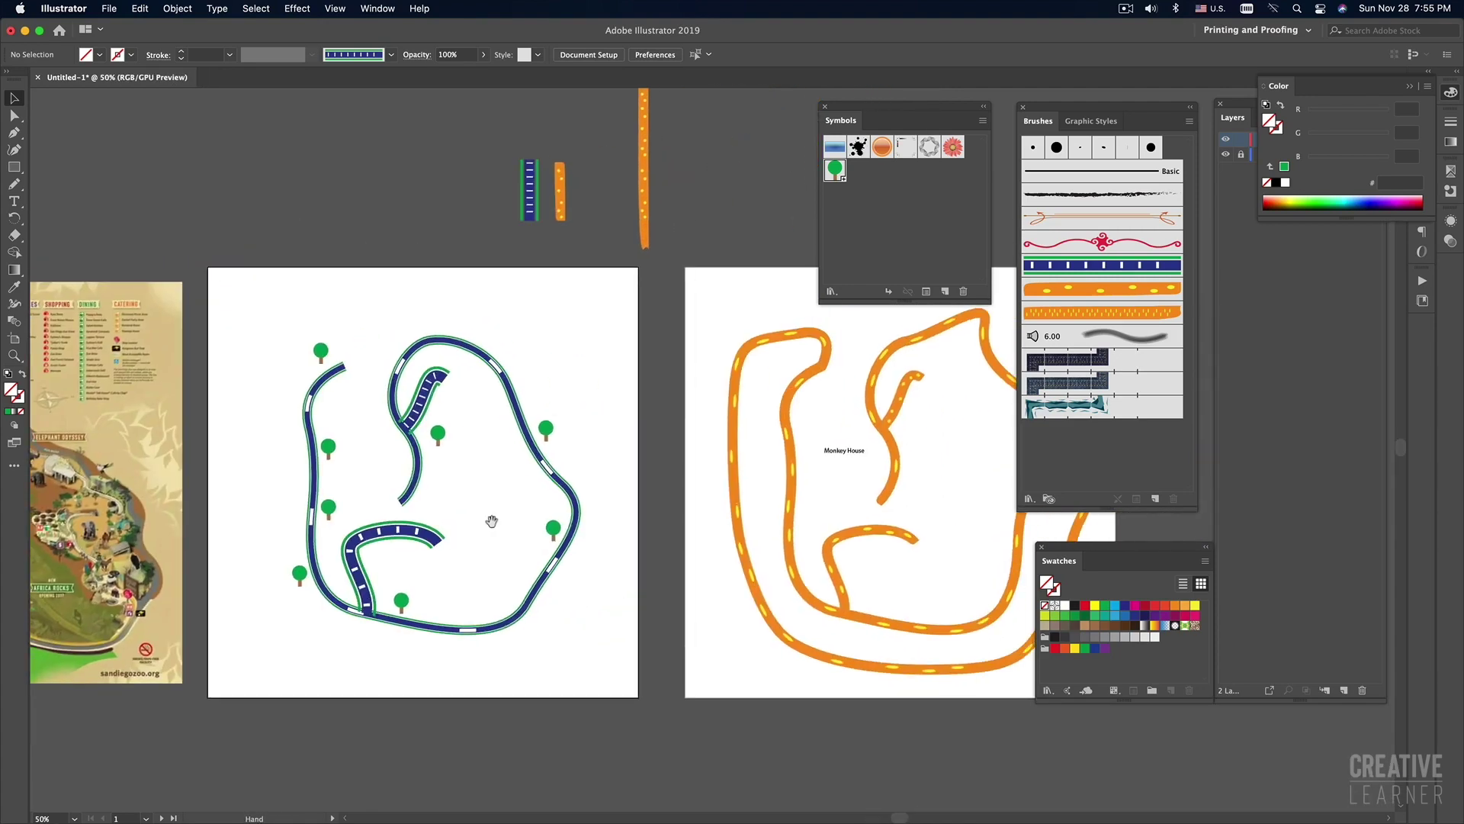
pyautogui.moveTo(231, 287); pyautogui.dragTo(639, 682)
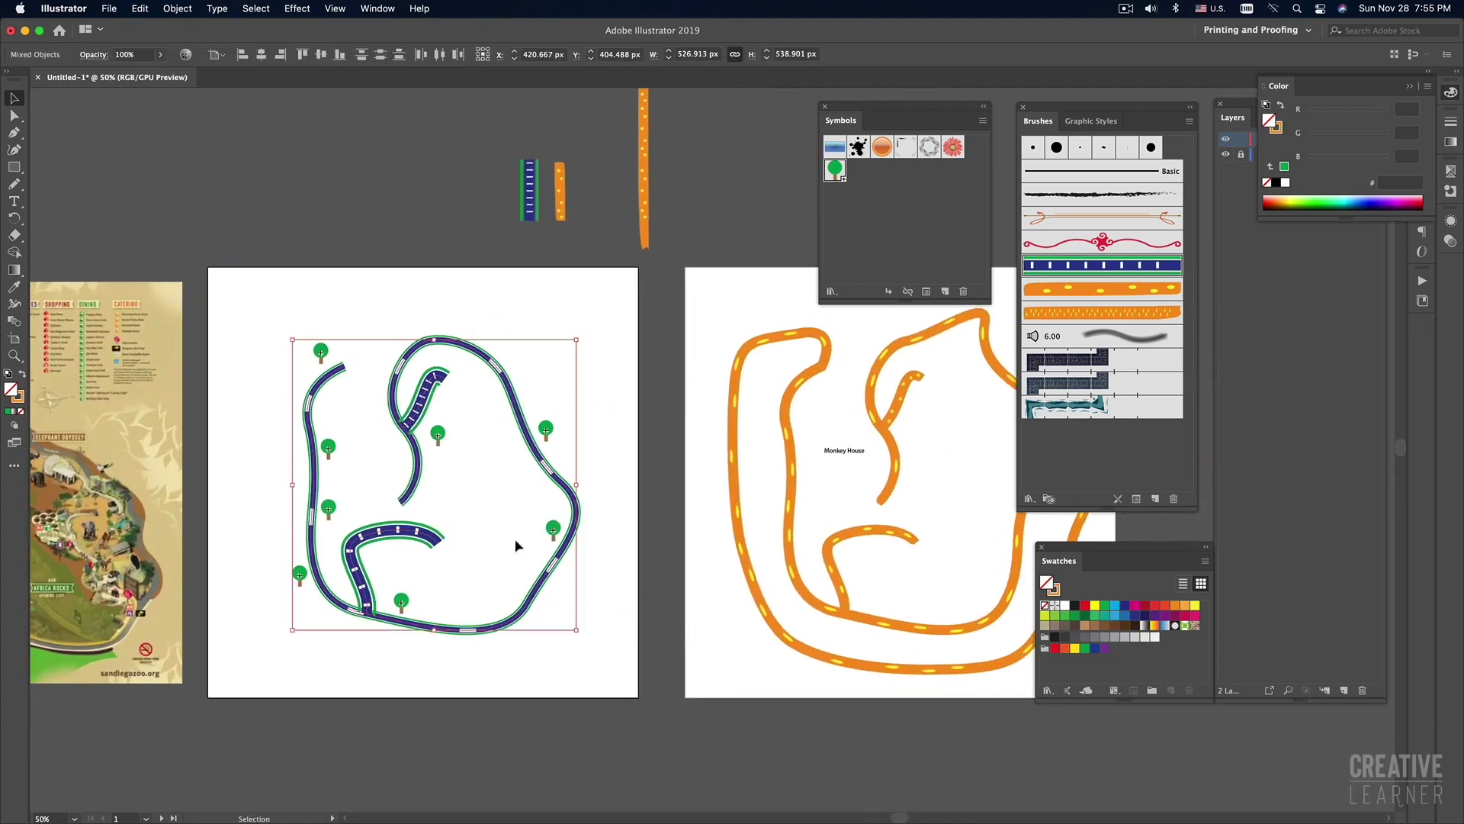
pyautogui.keyDown('shift'); pyautogui.click(420, 440); pyautogui.keyUp('shift')
pyautogui.moveTo(376, 517); pyautogui.dragTo(397, 552)
pyautogui.press('super+c')
pyautogui.click(613, 483)
pyautogui.press('super+v')
pyautogui.hscroll(10, 613, 488)
pyautogui.moveTo(640, 415); pyautogui.dragTo(875, 412)
pyautogui.moveTo(882, 513); pyautogui.dragTo(839, 548)
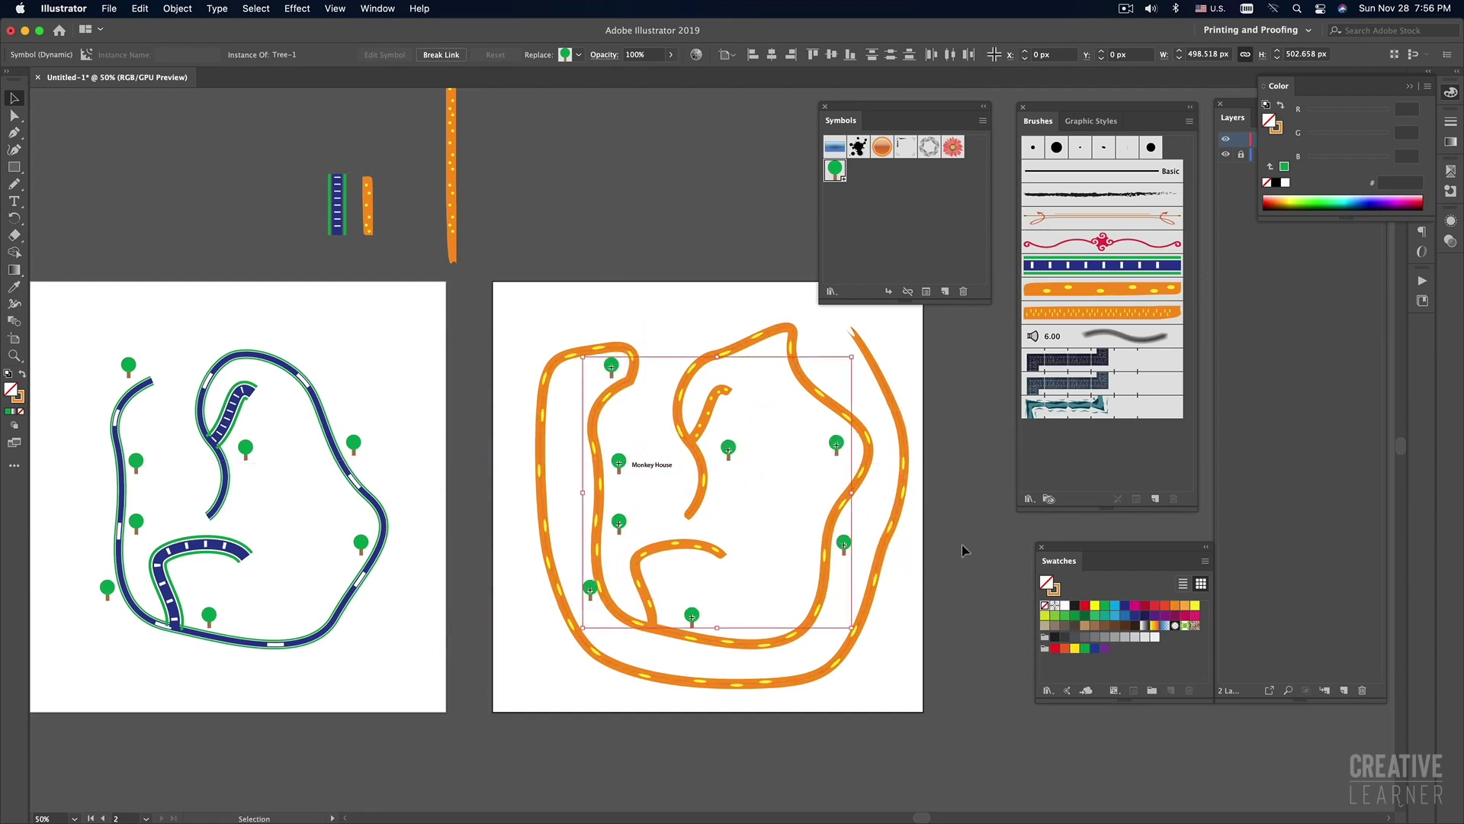
pyautogui.click(962, 544)
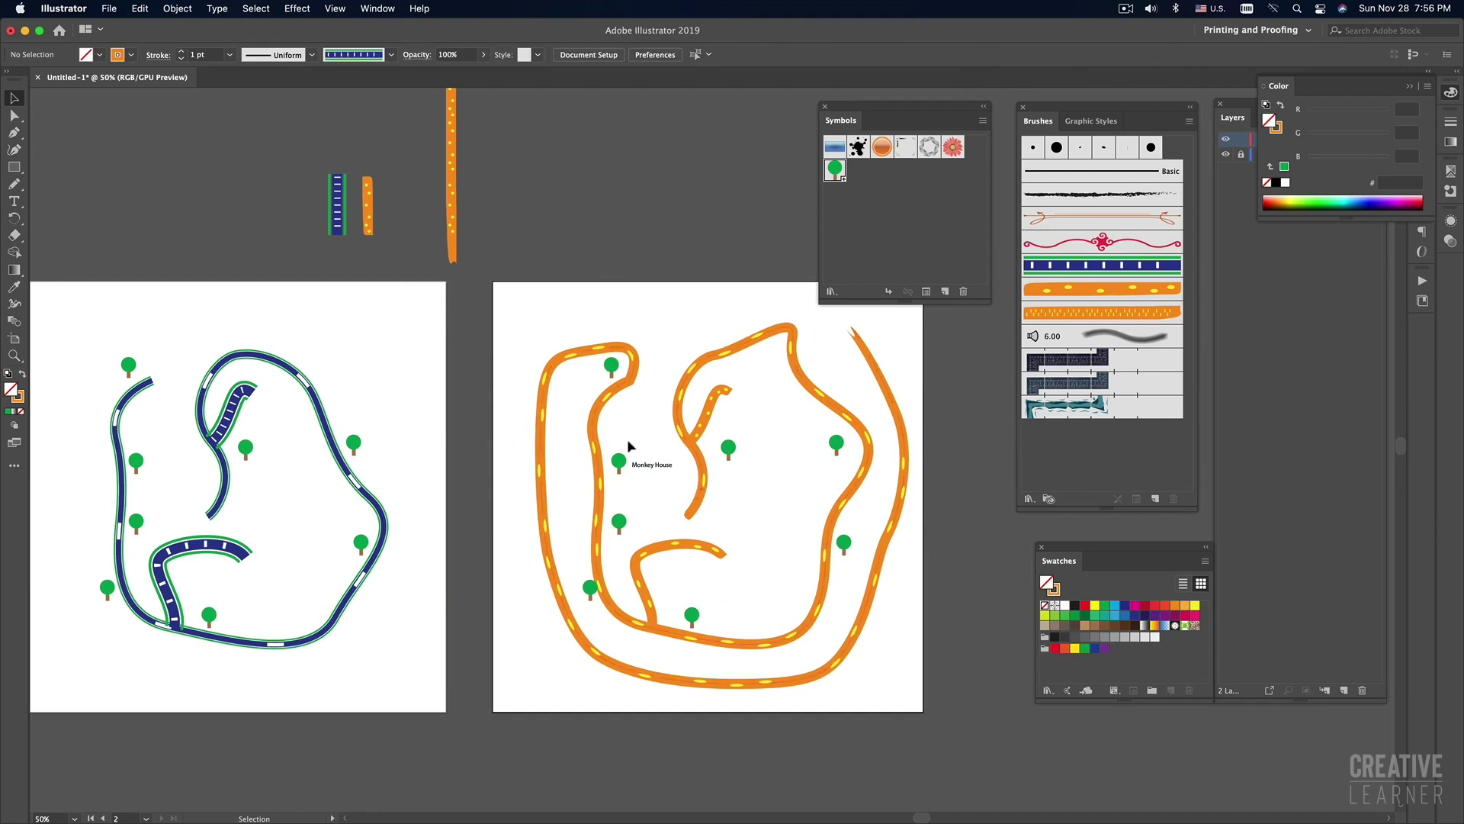
# Open the Tree-1 symbol definition for editing from the tree at the orange road's upper-left bend.
pyautogui.press('super+equal')
pyautogui.moveTo(789, 456); pyautogui.dragTo(765, 491)
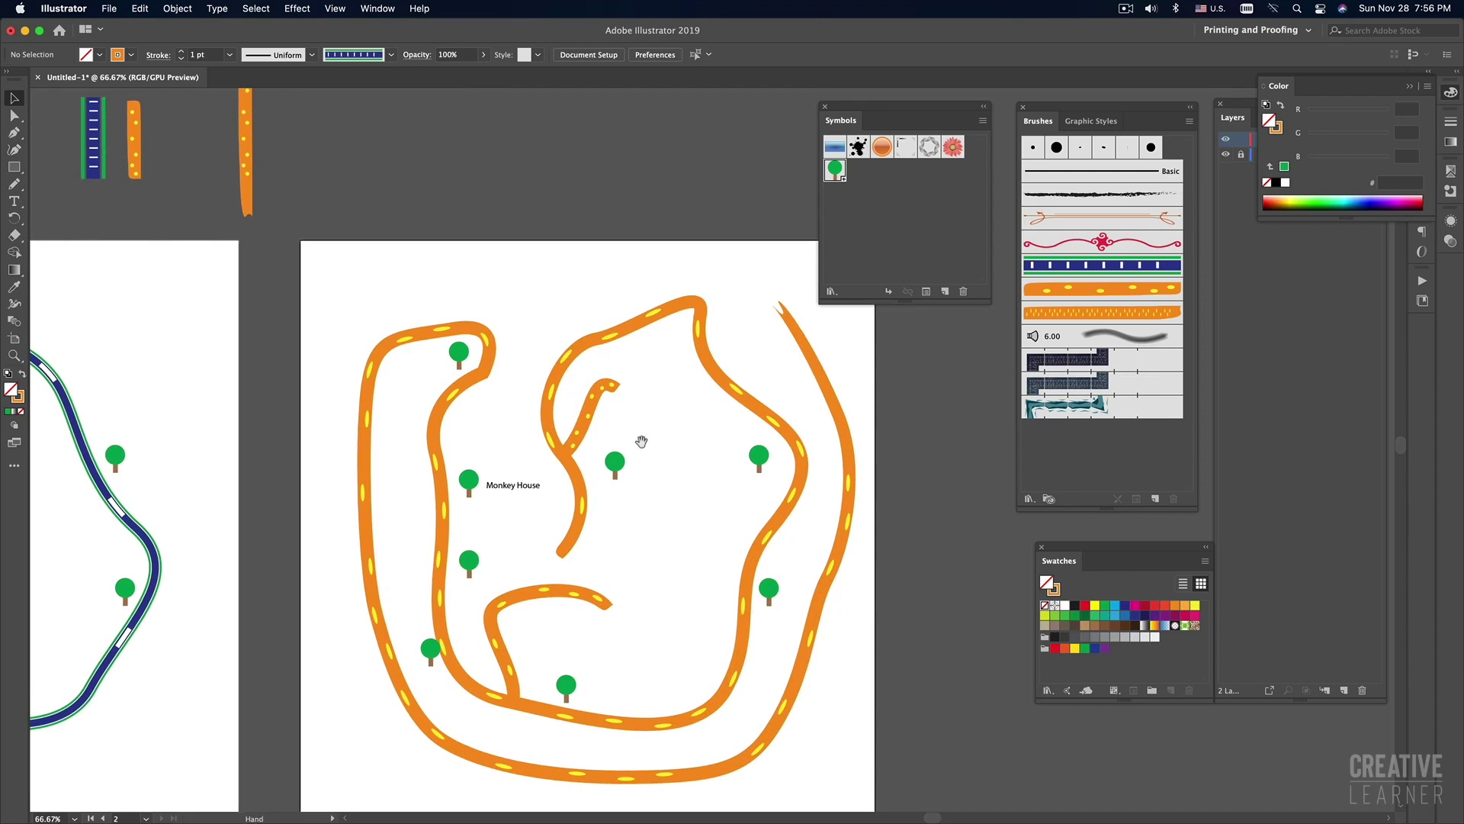
pyautogui.hscroll(-7, 671, 468)
pyautogui.scroll(5, 671, 467)
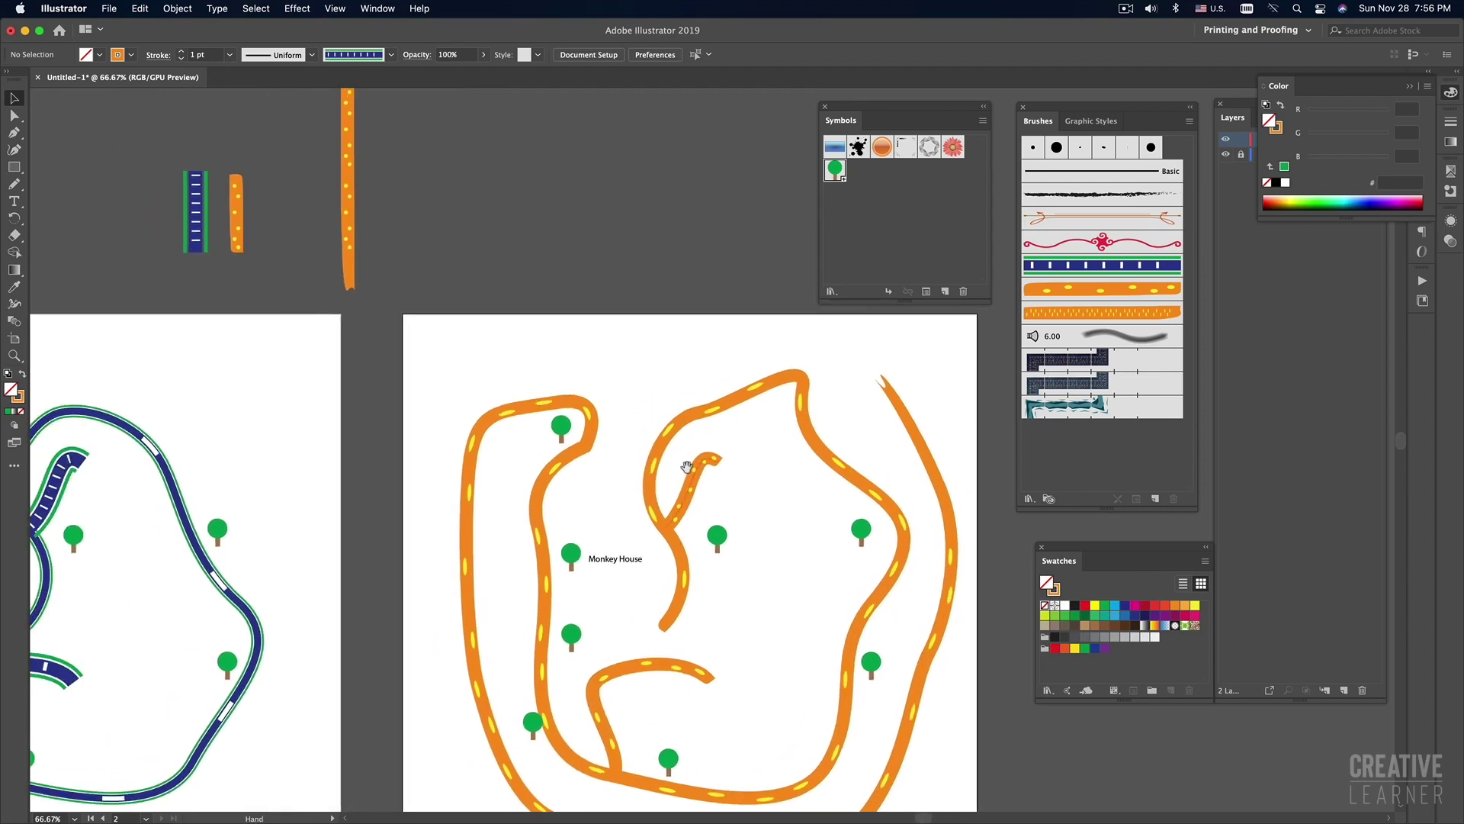
pyautogui.click(561, 429)
pyautogui.doubleClick(560, 428)
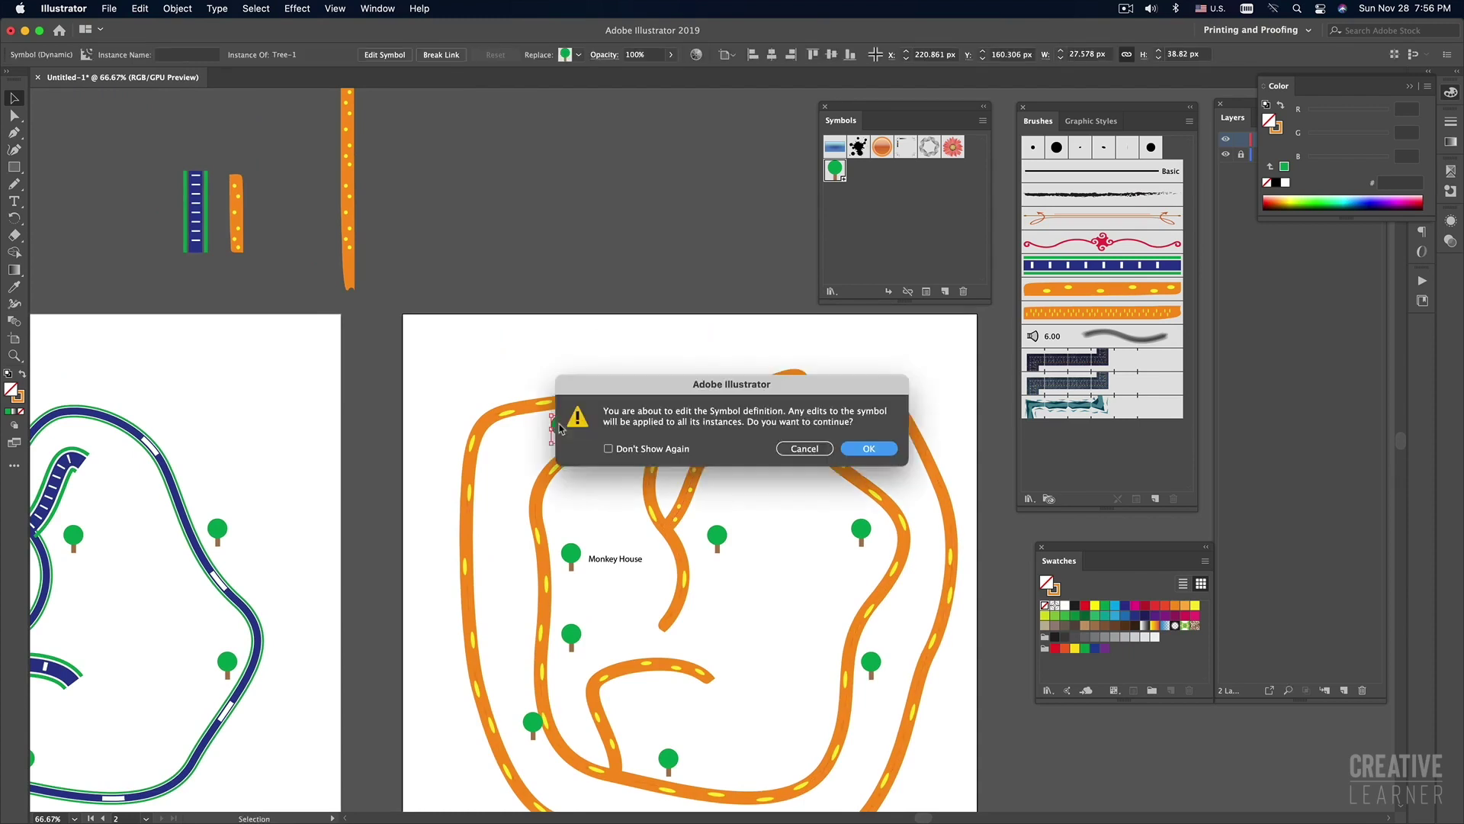
pyautogui.moveTo(725, 386); pyautogui.dragTo(710, 338)
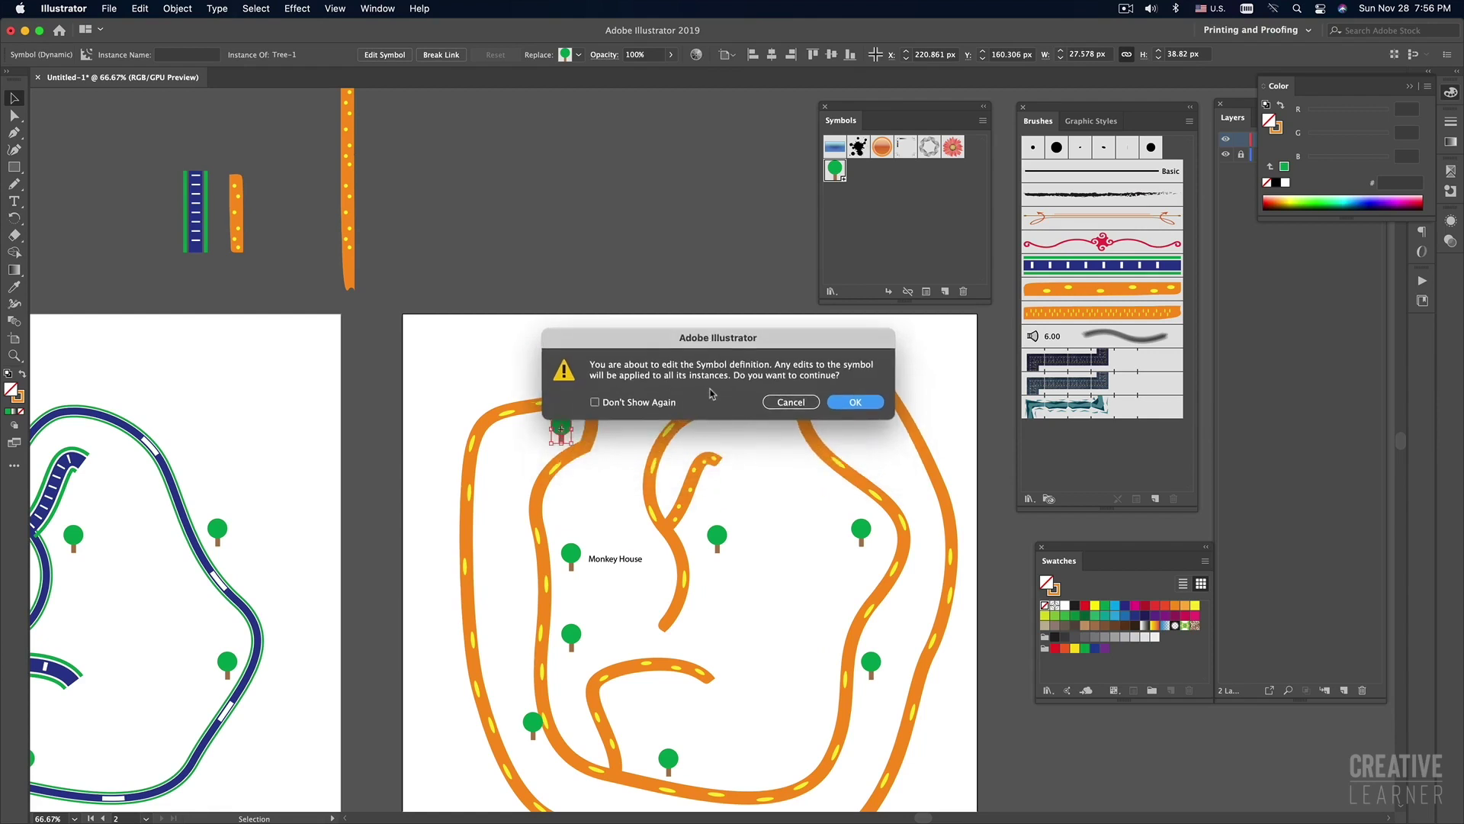
pyautogui.click(855, 403)
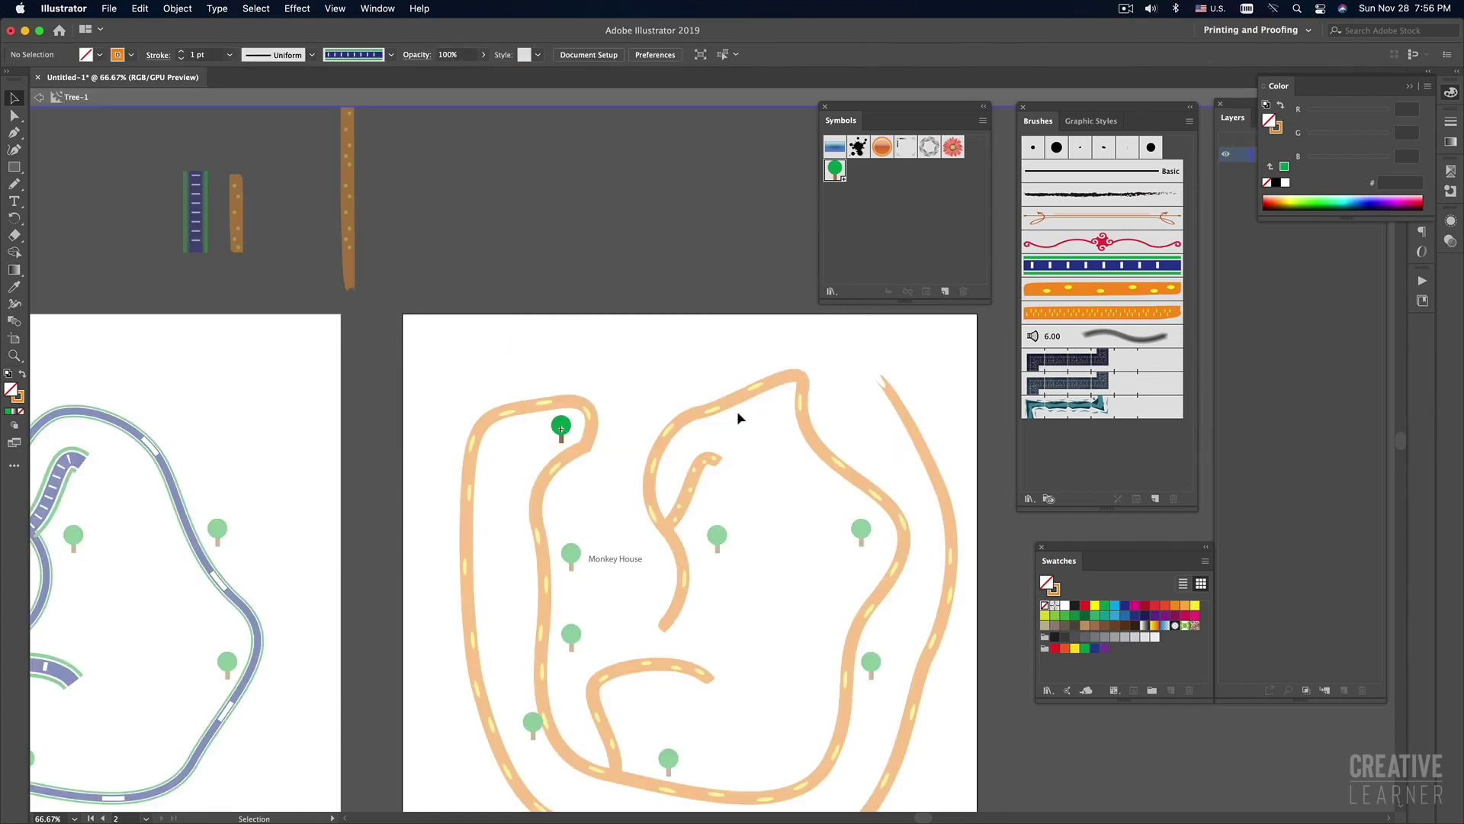
# Delete the round green crown from the Tree-1 symbol artwork, leaving the brown trunk.
pyautogui.click(563, 430)
pyautogui.click(610, 446)
pyautogui.scroll(5, 606, 450)
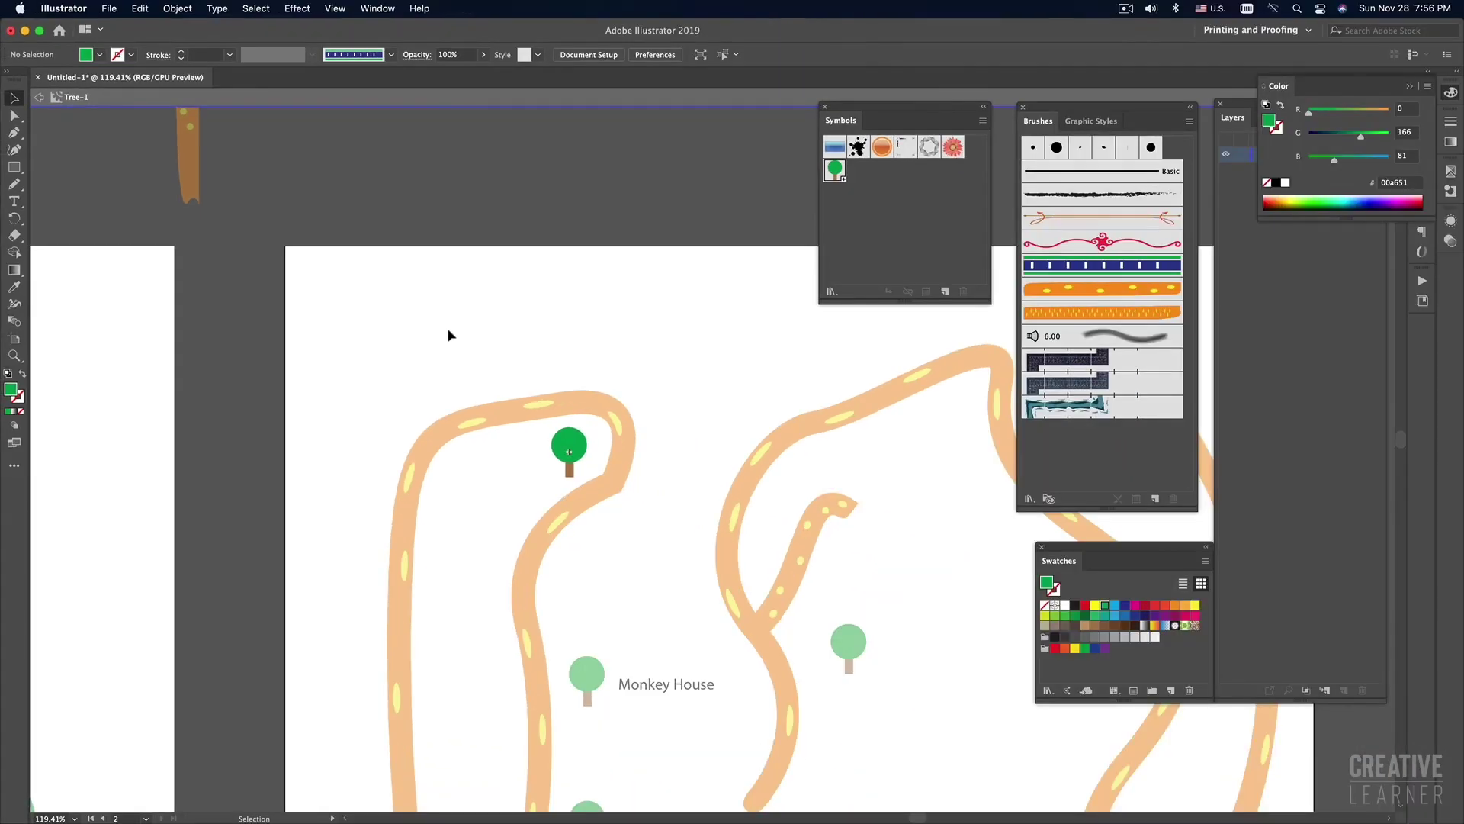
pyautogui.click(579, 445)
pyautogui.click(614, 451)
pyautogui.click(590, 447)
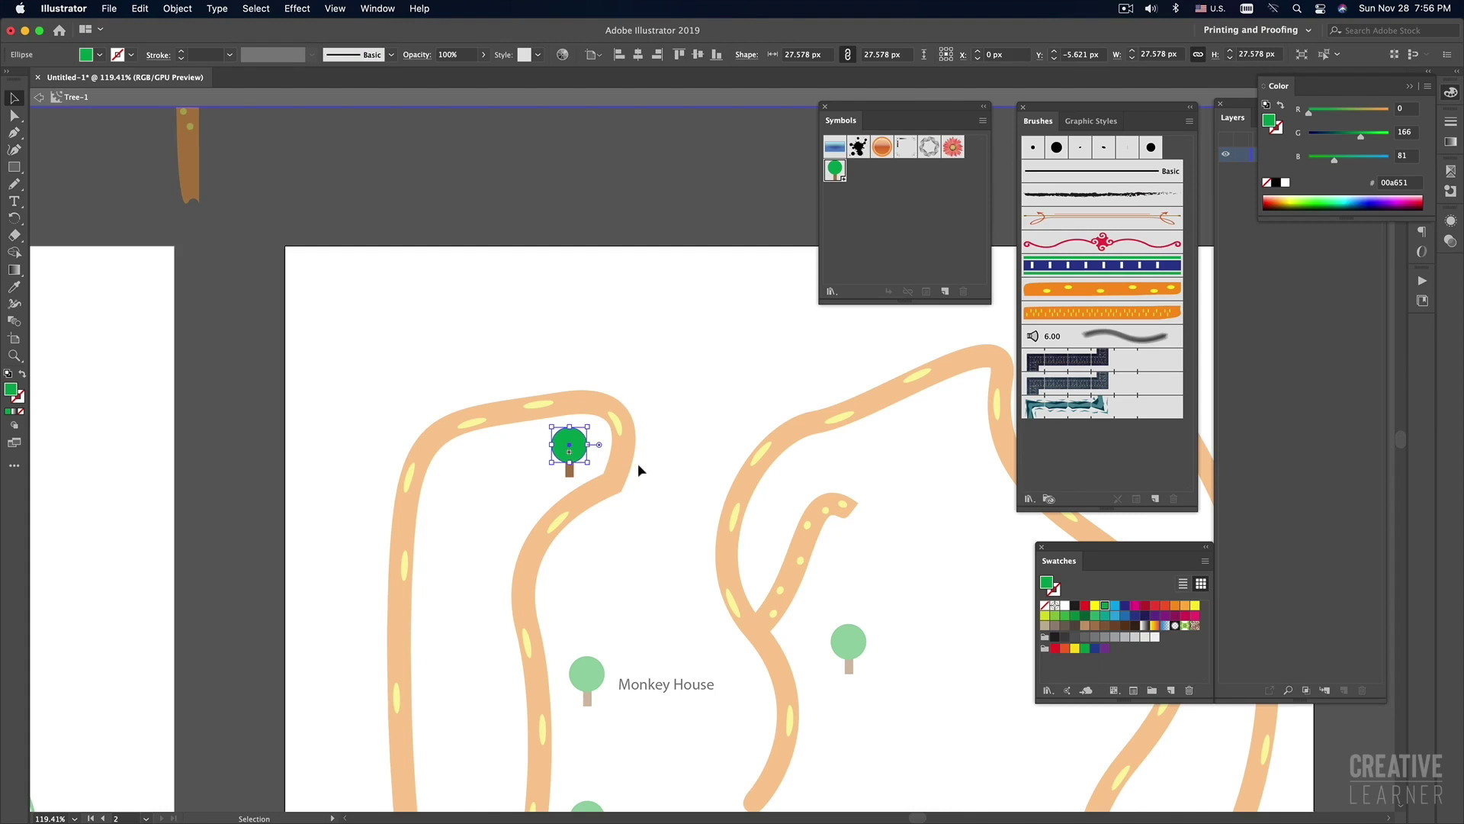
pyautogui.press('Delete')
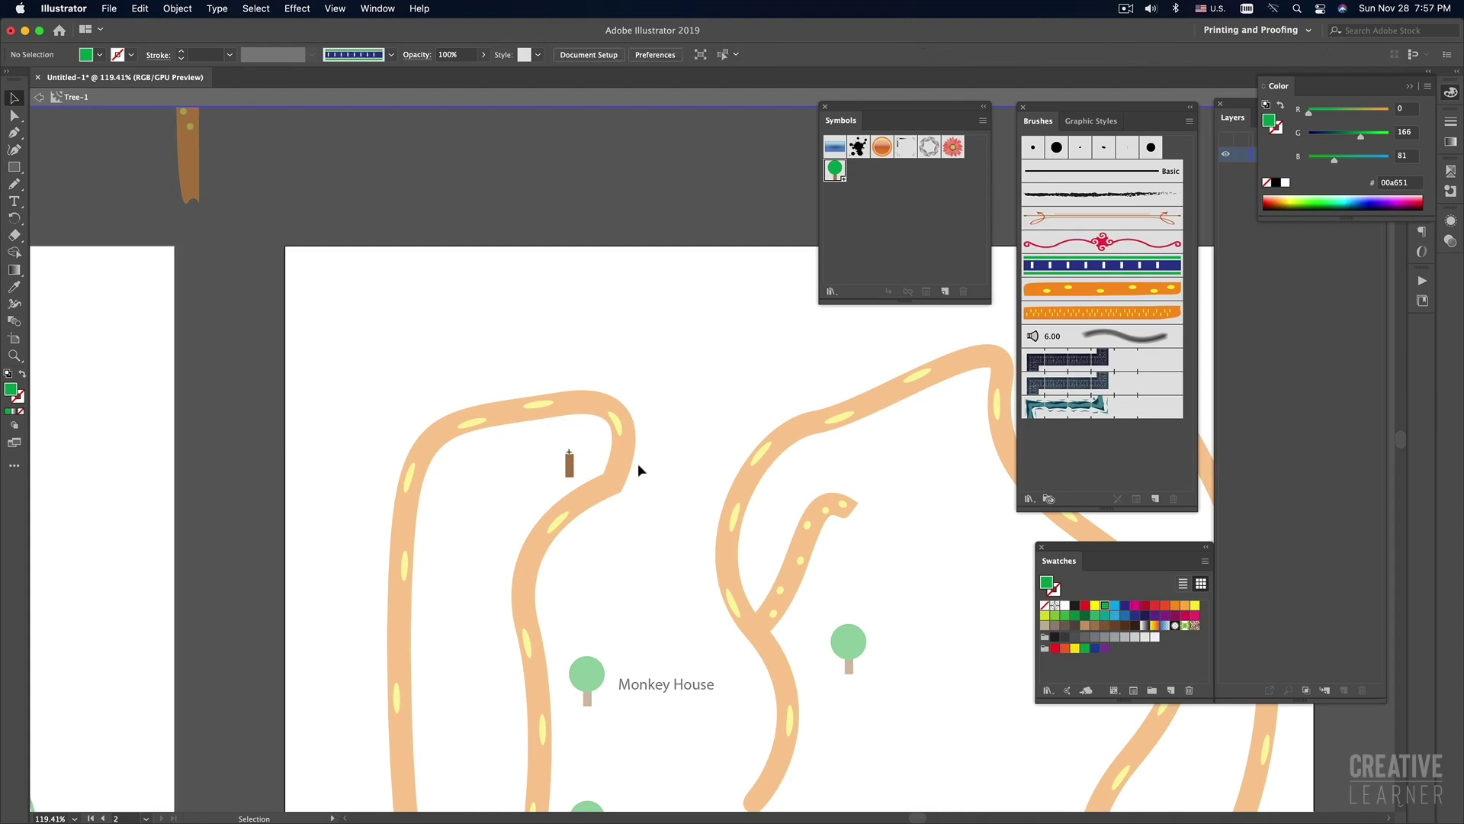
pyautogui.moveTo(14, 167); pyautogui.dragTo(76, 167)
pyautogui.moveTo(534, 385); pyautogui.dragTo(610, 459)
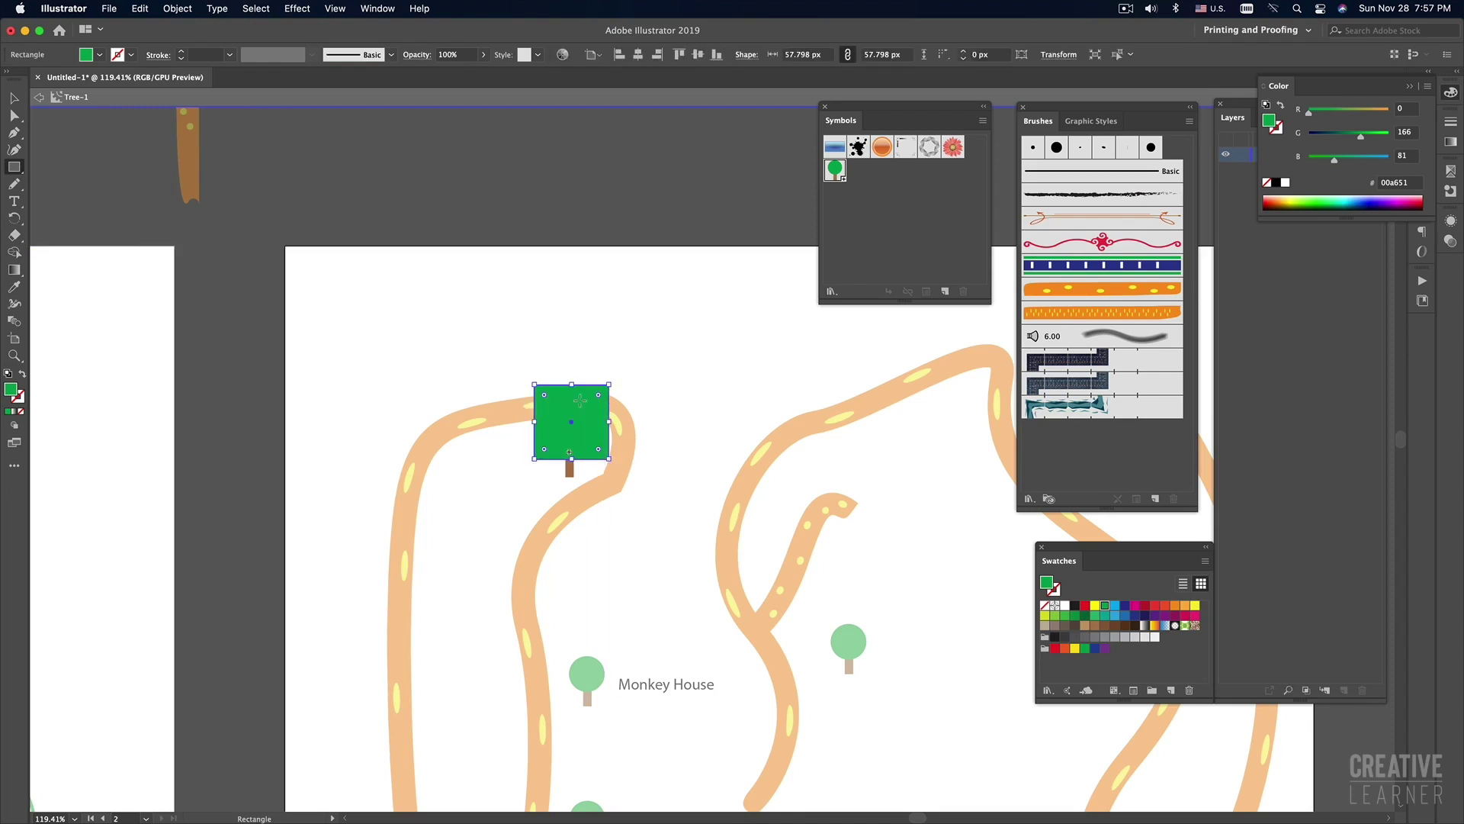
pyautogui.press('Delete')
# Draw a green triangular crown about 64 px wide with the Pen tool and position it on top of the trunk.
pyautogui.press('p')
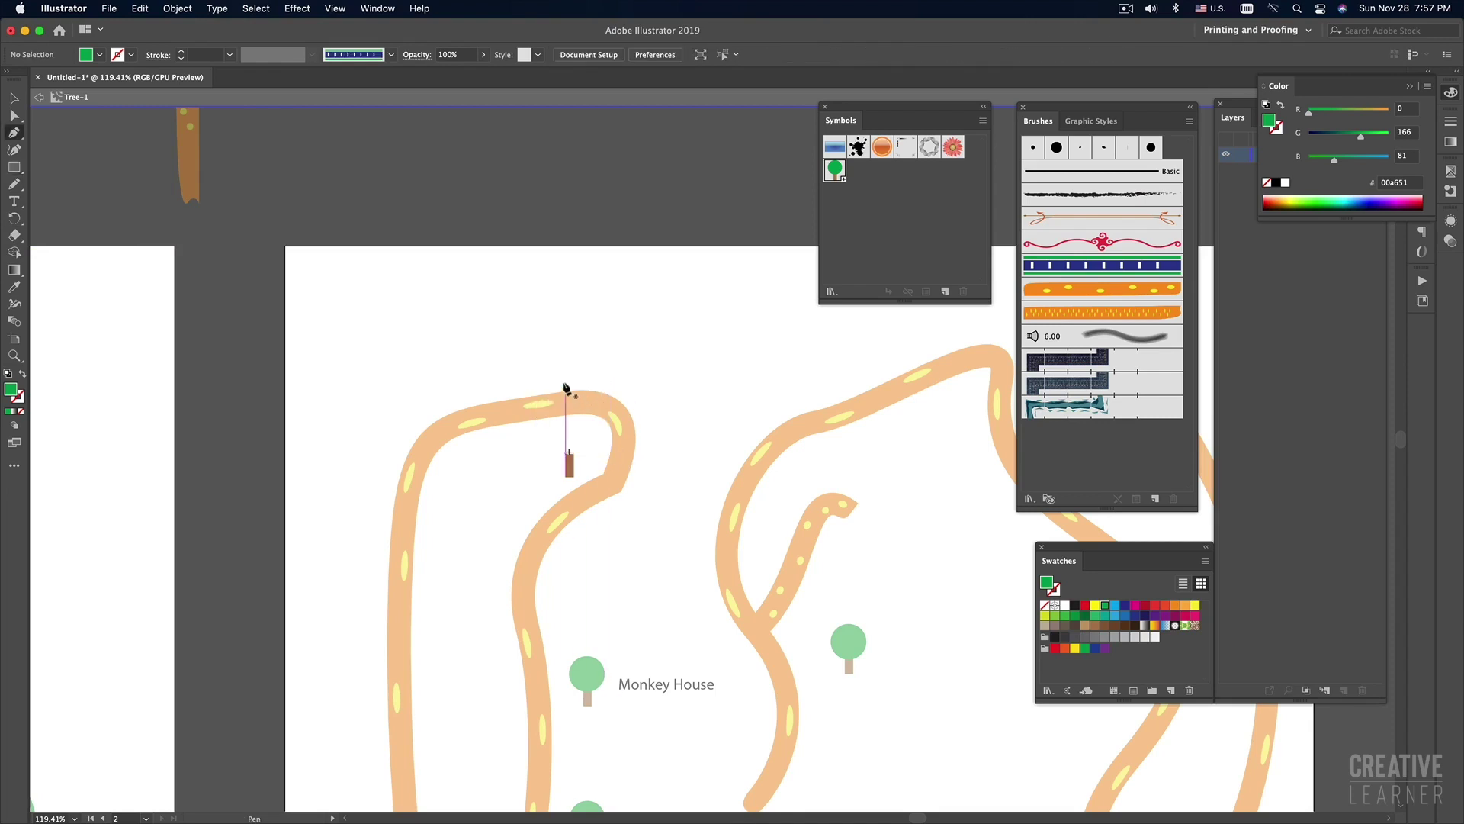
pyautogui.click(565, 363)
pyautogui.click(522, 451)
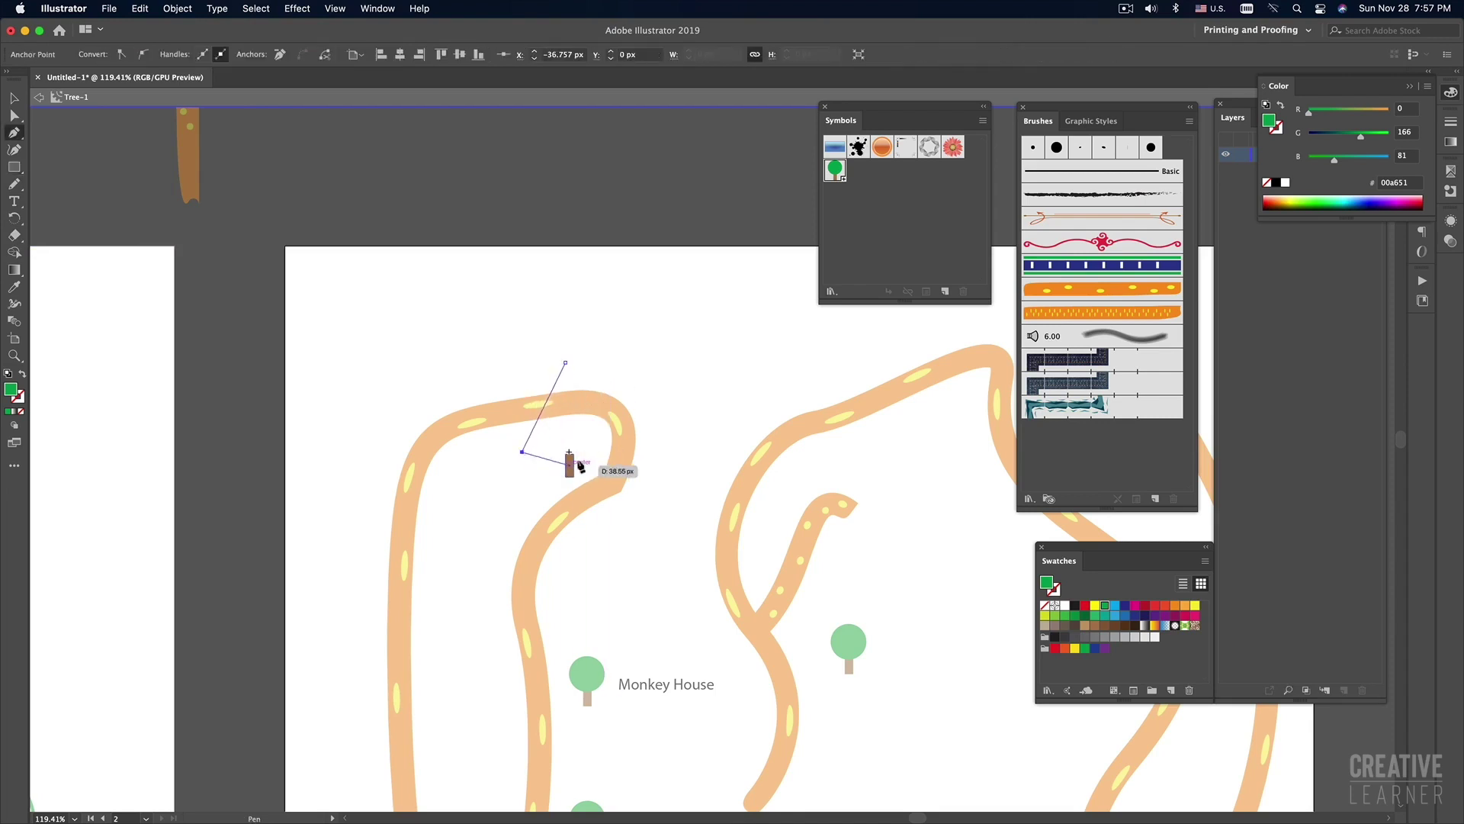
pyautogui.click(605, 452)
pyautogui.click(566, 363)
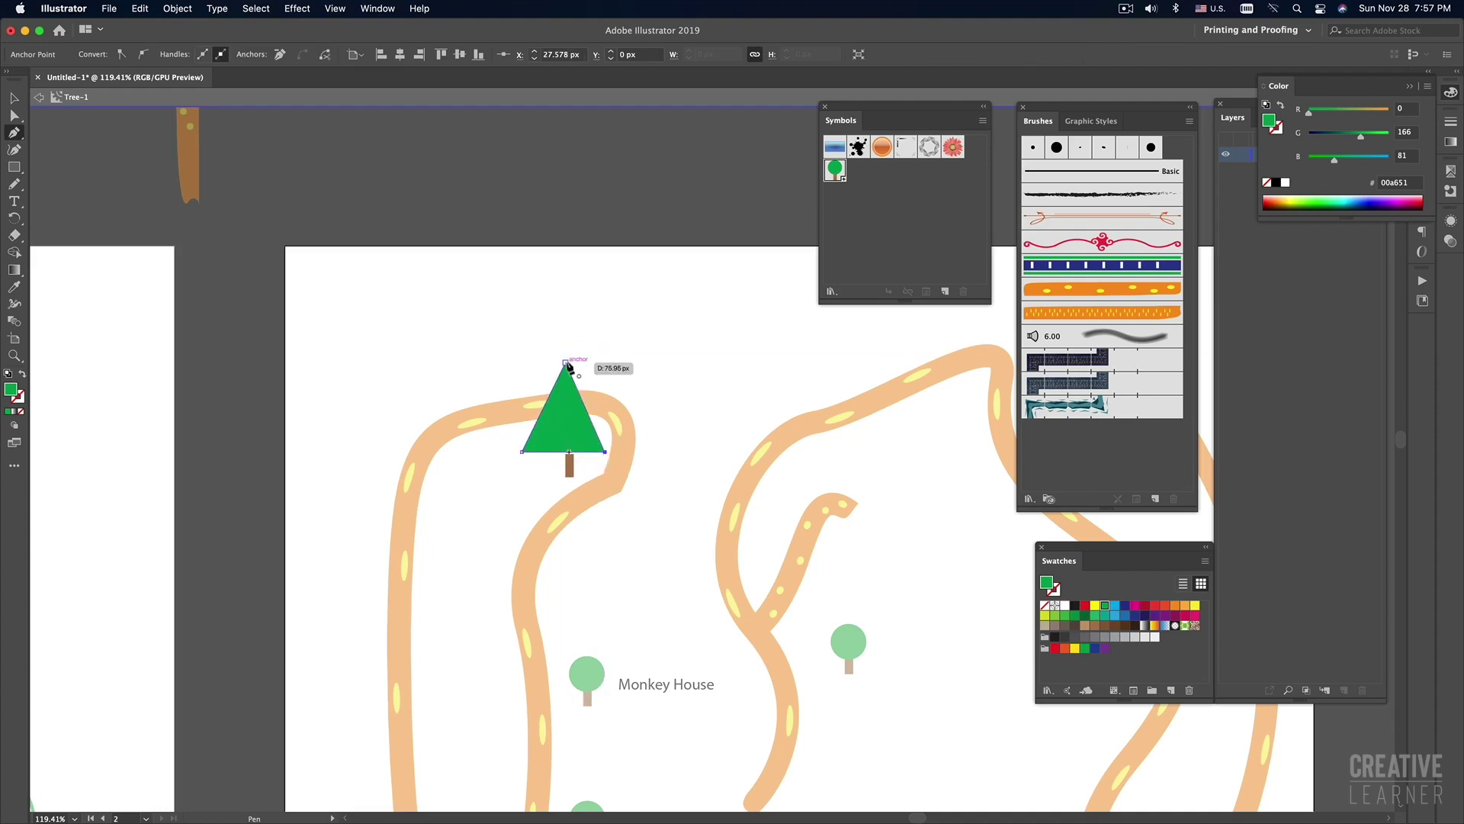
pyautogui.press('v')
pyautogui.click(686, 411)
pyautogui.moveTo(576, 426); pyautogui.dragTo(581, 430)
pyautogui.click(671, 429)
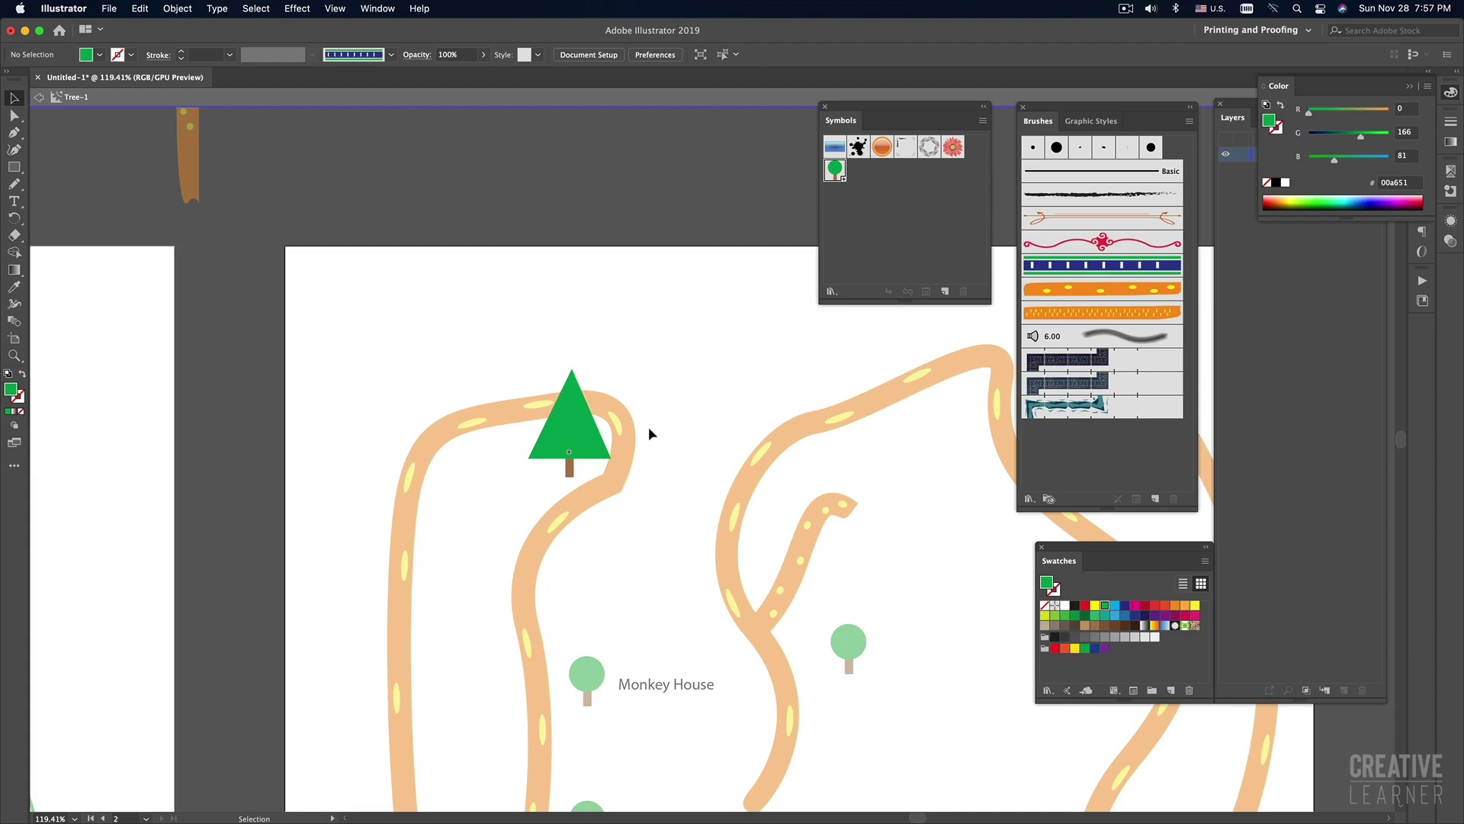
# Exit the Tree-1 symbol's editing mode and check the trees on both the blue-road and orange-road artboards.
pyautogui.click(562, 473)
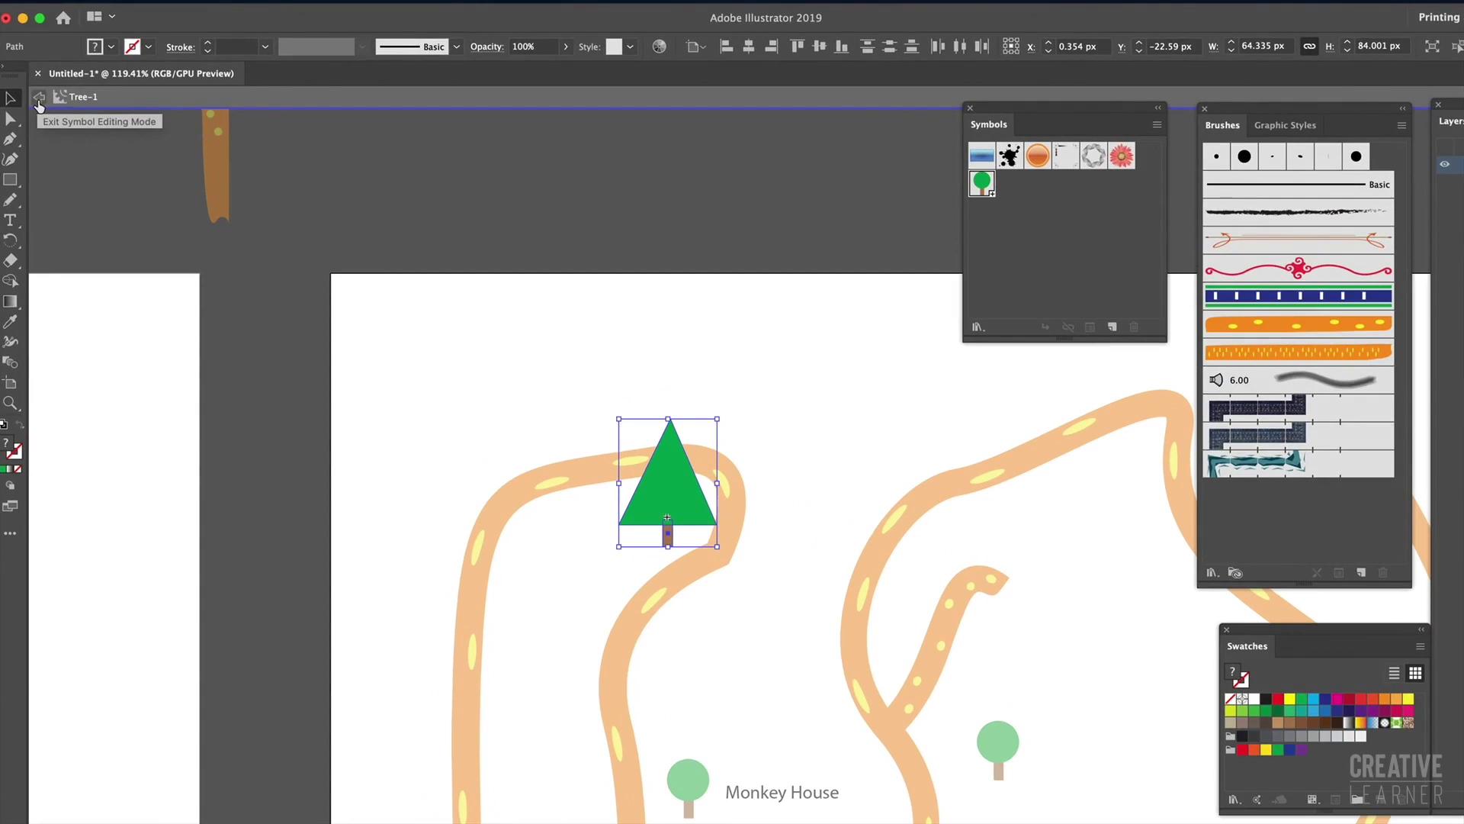
pyautogui.click(39, 106)
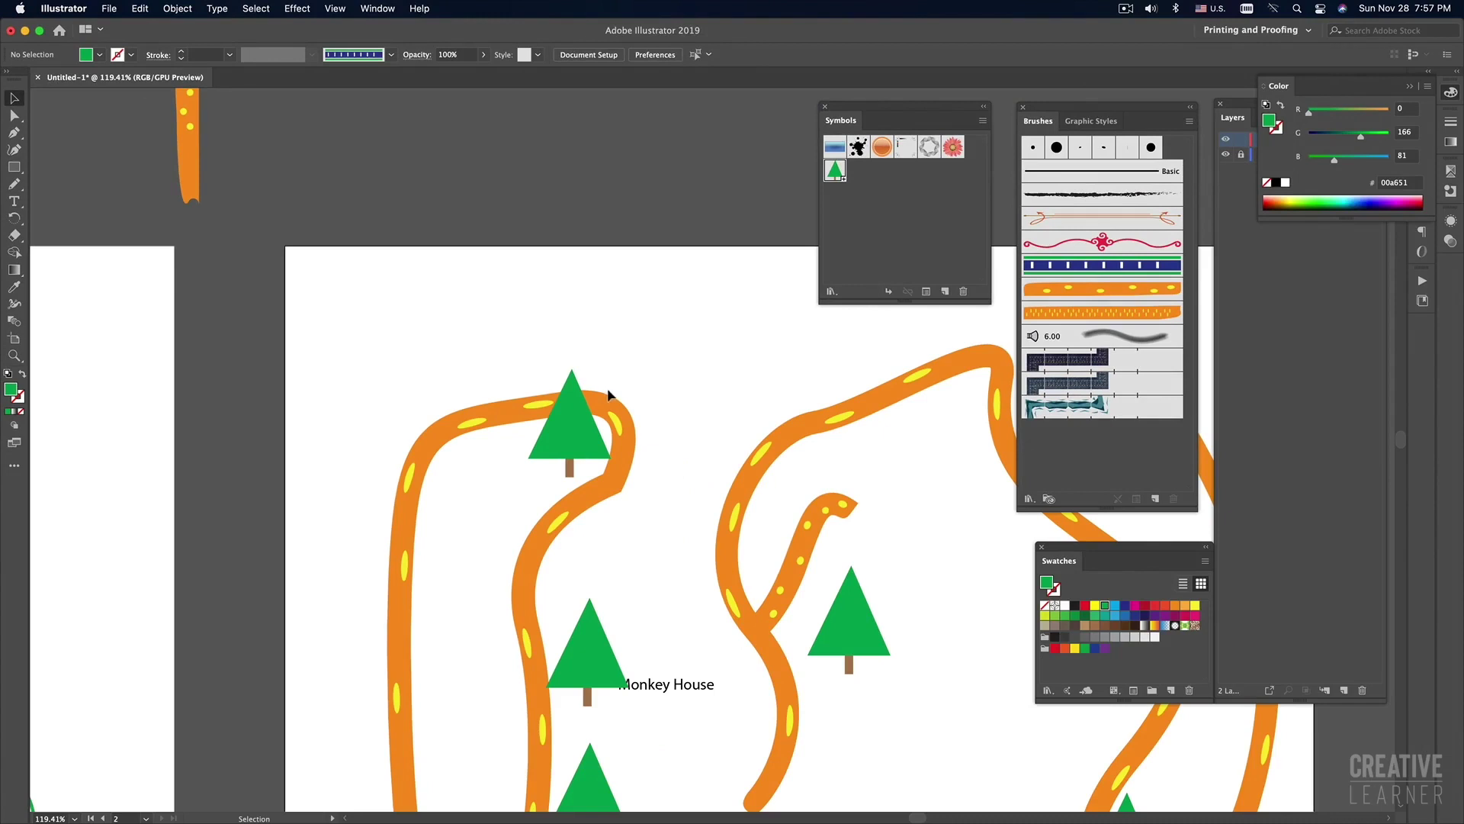
pyautogui.keyDown('alt'); pyautogui.keyDown('super'); pyautogui.click(686, 418); pyautogui.keyUp('super'); pyautogui.keyUp('alt')
pyautogui.keyDown('alt'); pyautogui.keyDown('super'); pyautogui.click(816, 504); pyautogui.keyUp('super'); pyautogui.keyUp('alt')
pyautogui.moveTo(819, 520); pyautogui.dragTo(799, 502)
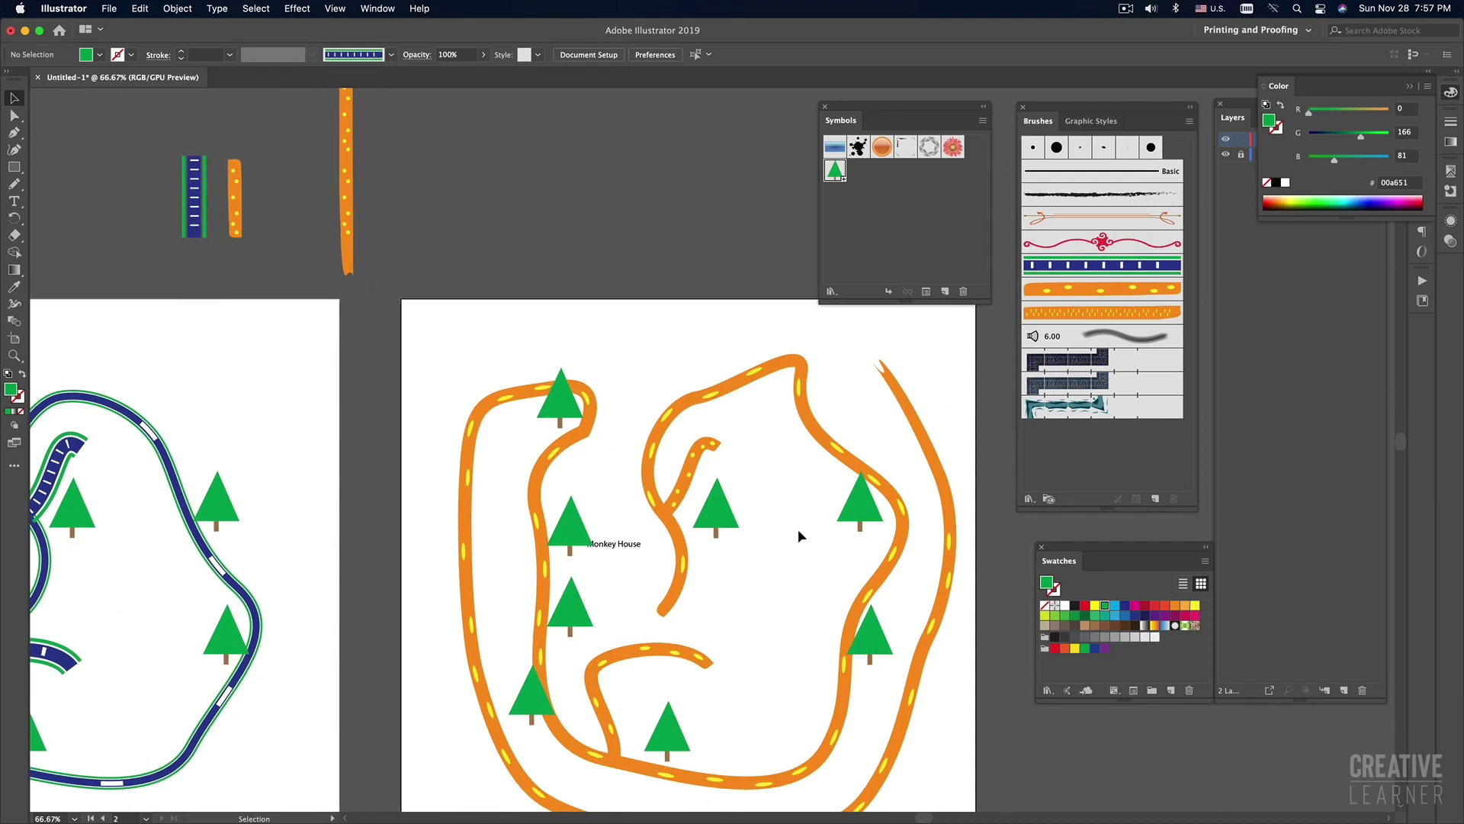
pyautogui.keyDown('alt'); pyautogui.keyDown('super'); pyautogui.click(781, 549); pyautogui.keyUp('super'); pyautogui.keyUp('alt')
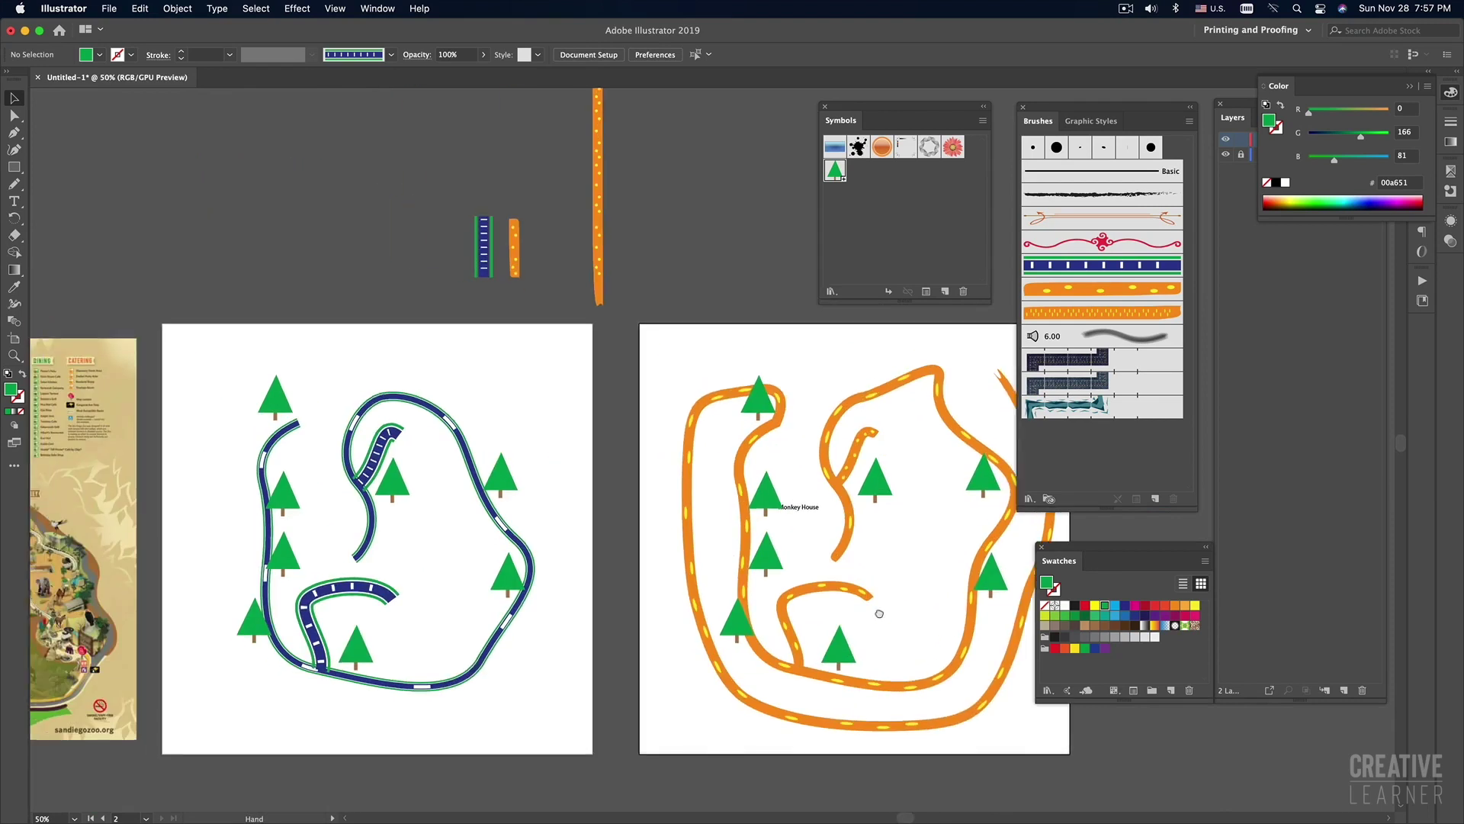
pyautogui.moveTo(706, 578); pyautogui.dragTo(718, 579)
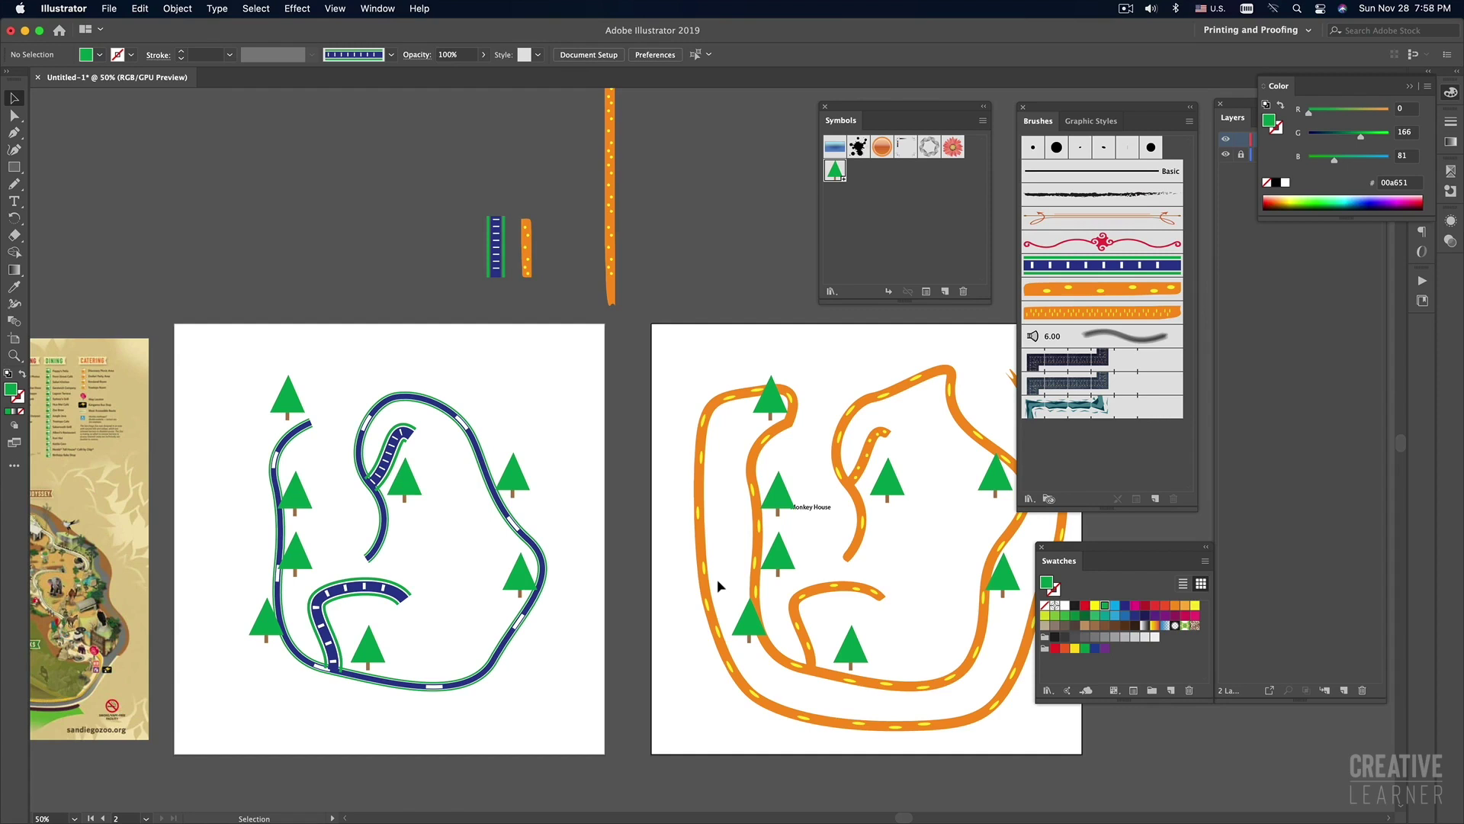
pyautogui.scroll(1, 571, 614)
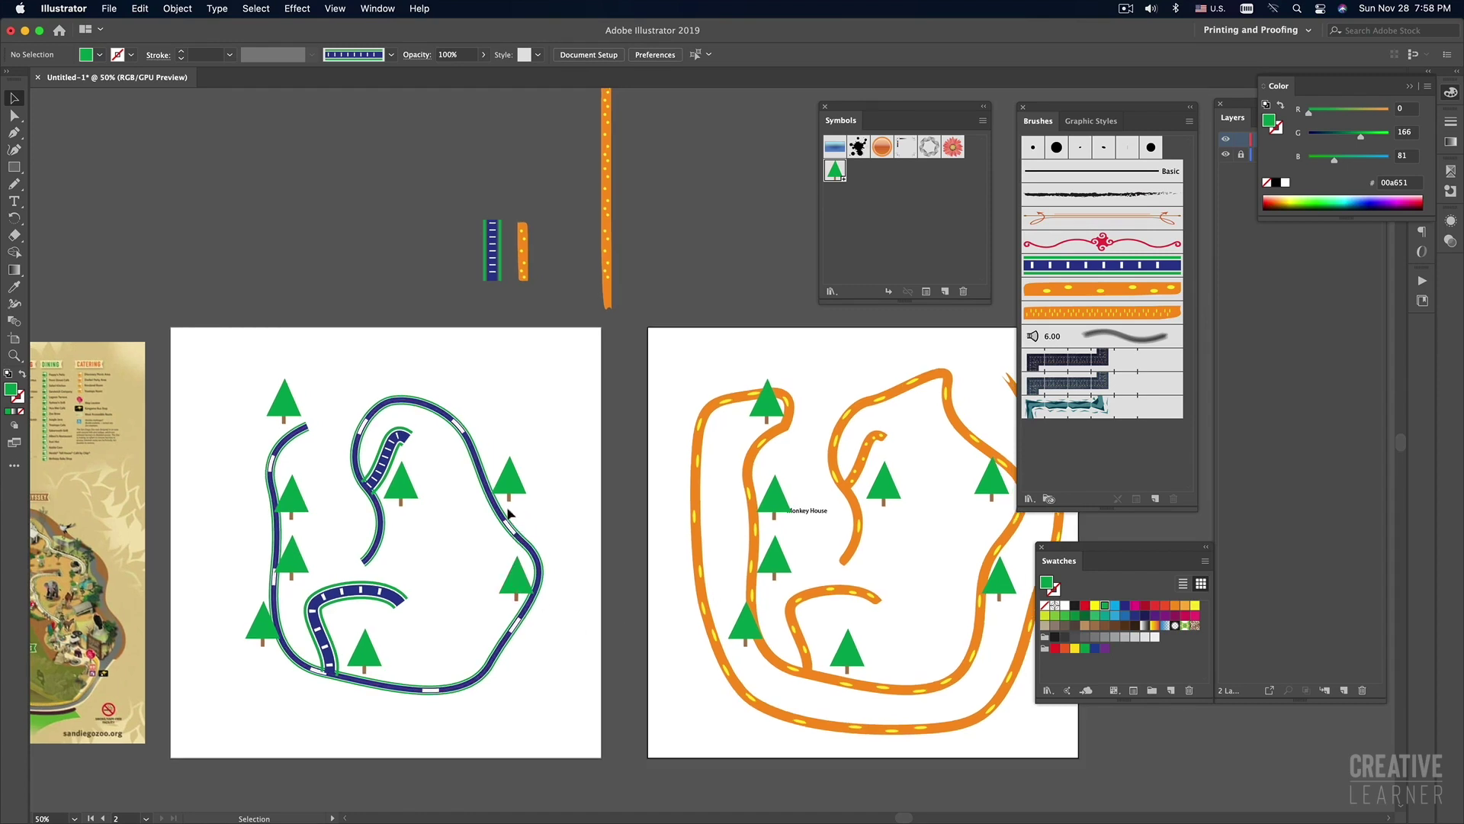
# Undo the Tree-1 crown edits and the repositioning of the pasted trees on the orange artboard.
pyautogui.press('super+z')
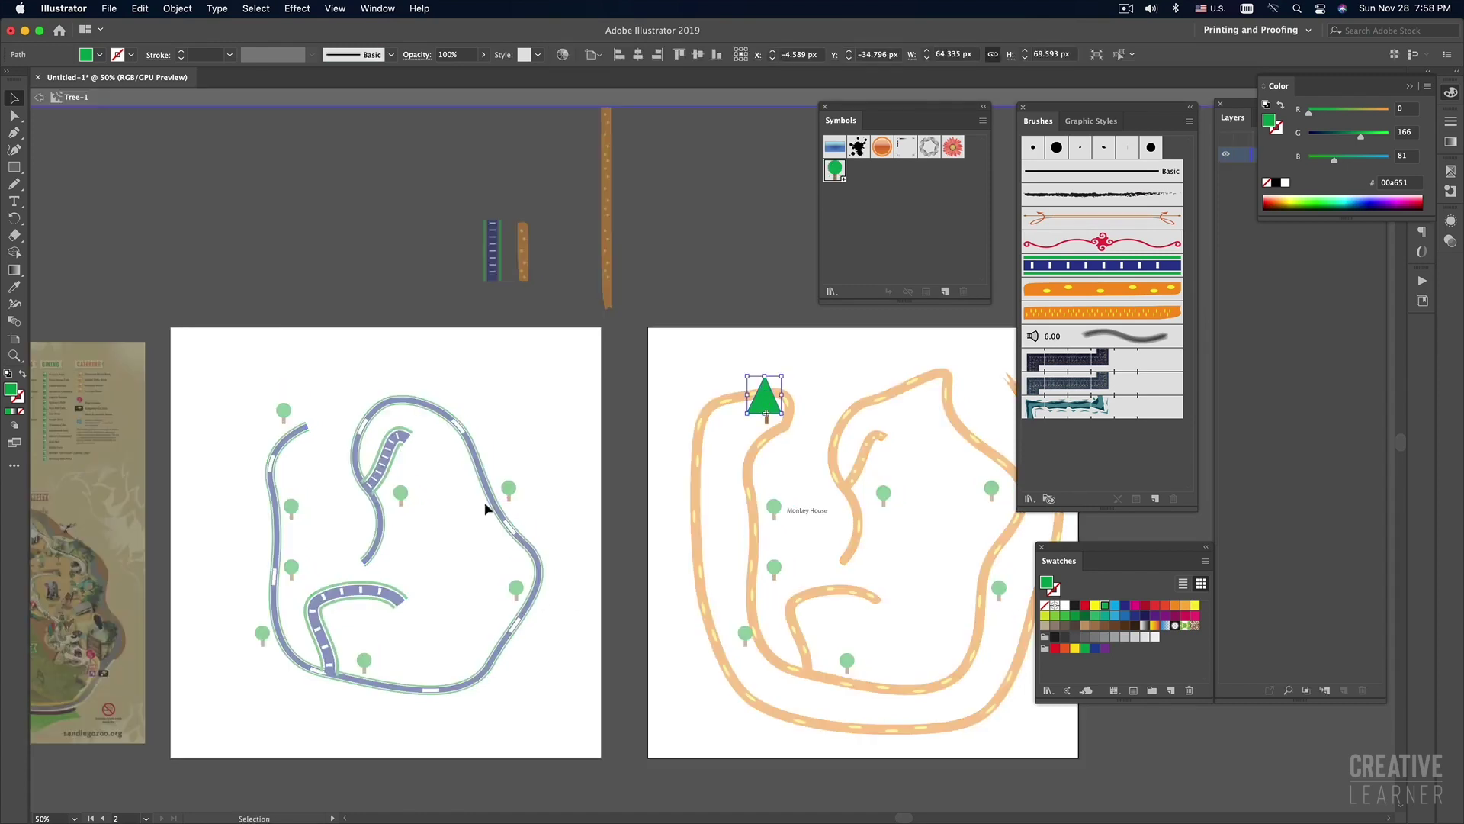
pyautogui.doubleClick(683, 473)
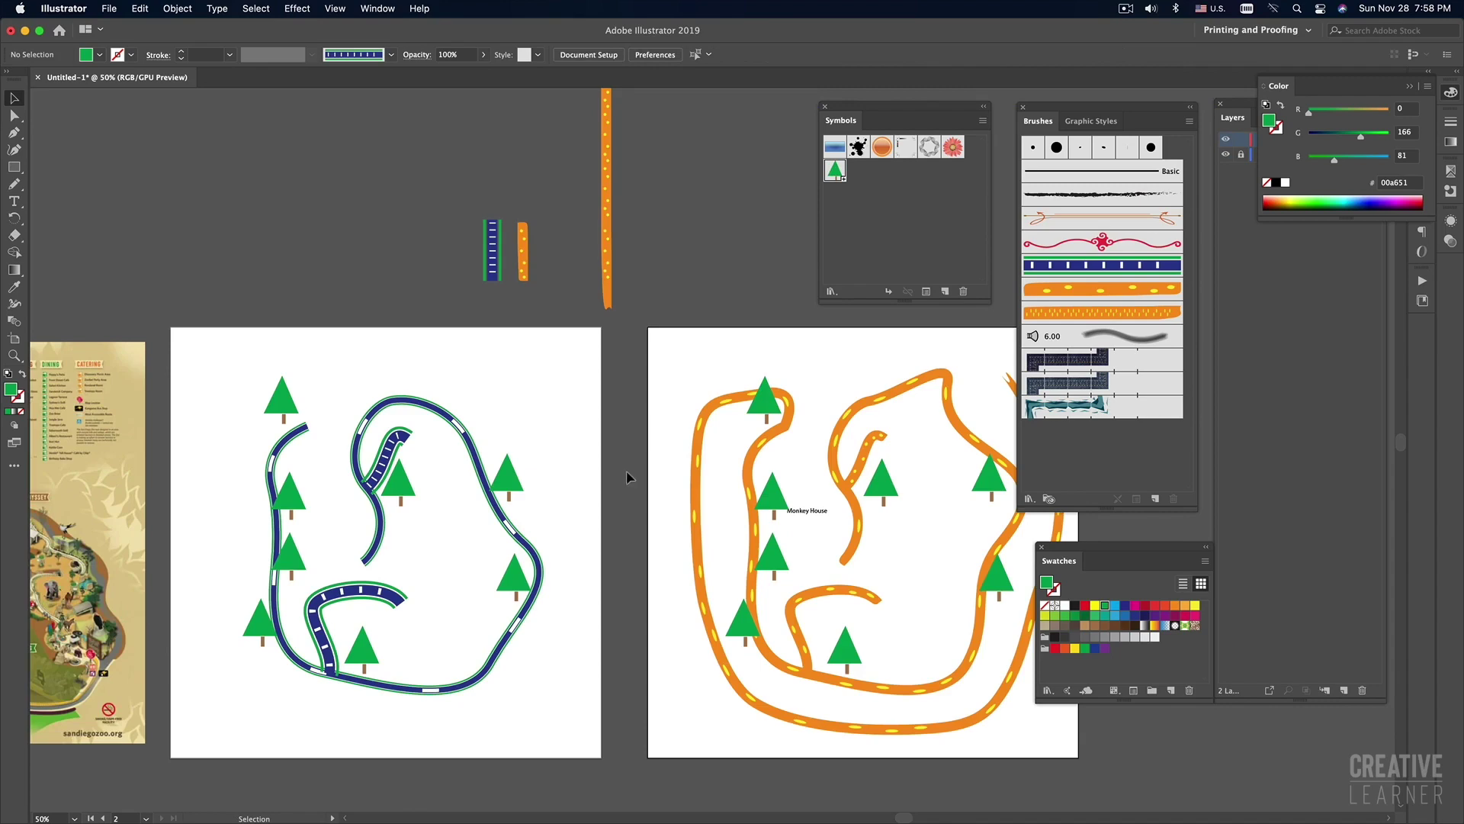
pyautogui.press('super+z')
pyautogui.press('super+z')
pyautogui.press('super+z')
pyautogui.press('super+z')
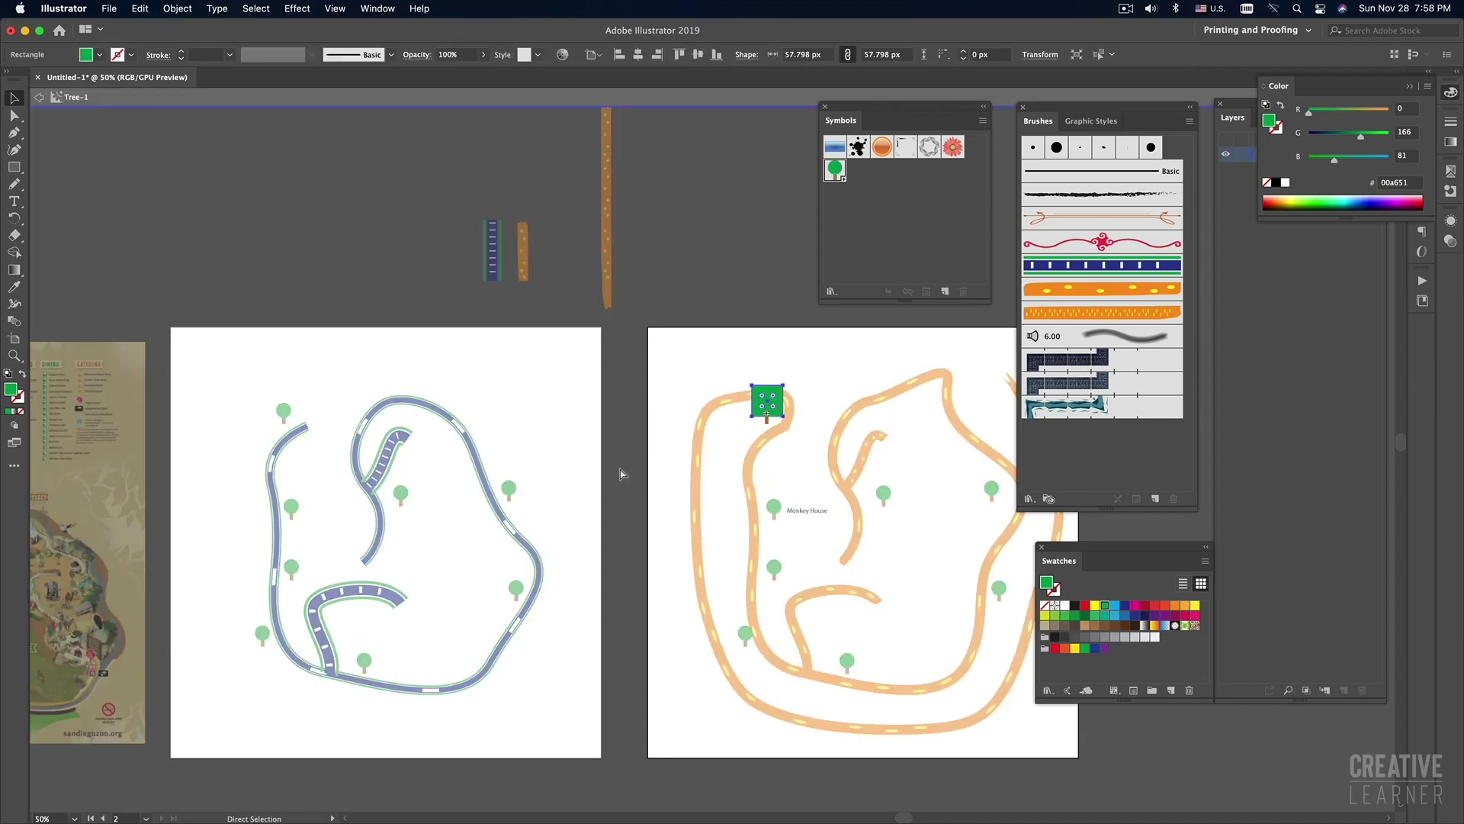
pyautogui.doubleClick(620, 470)
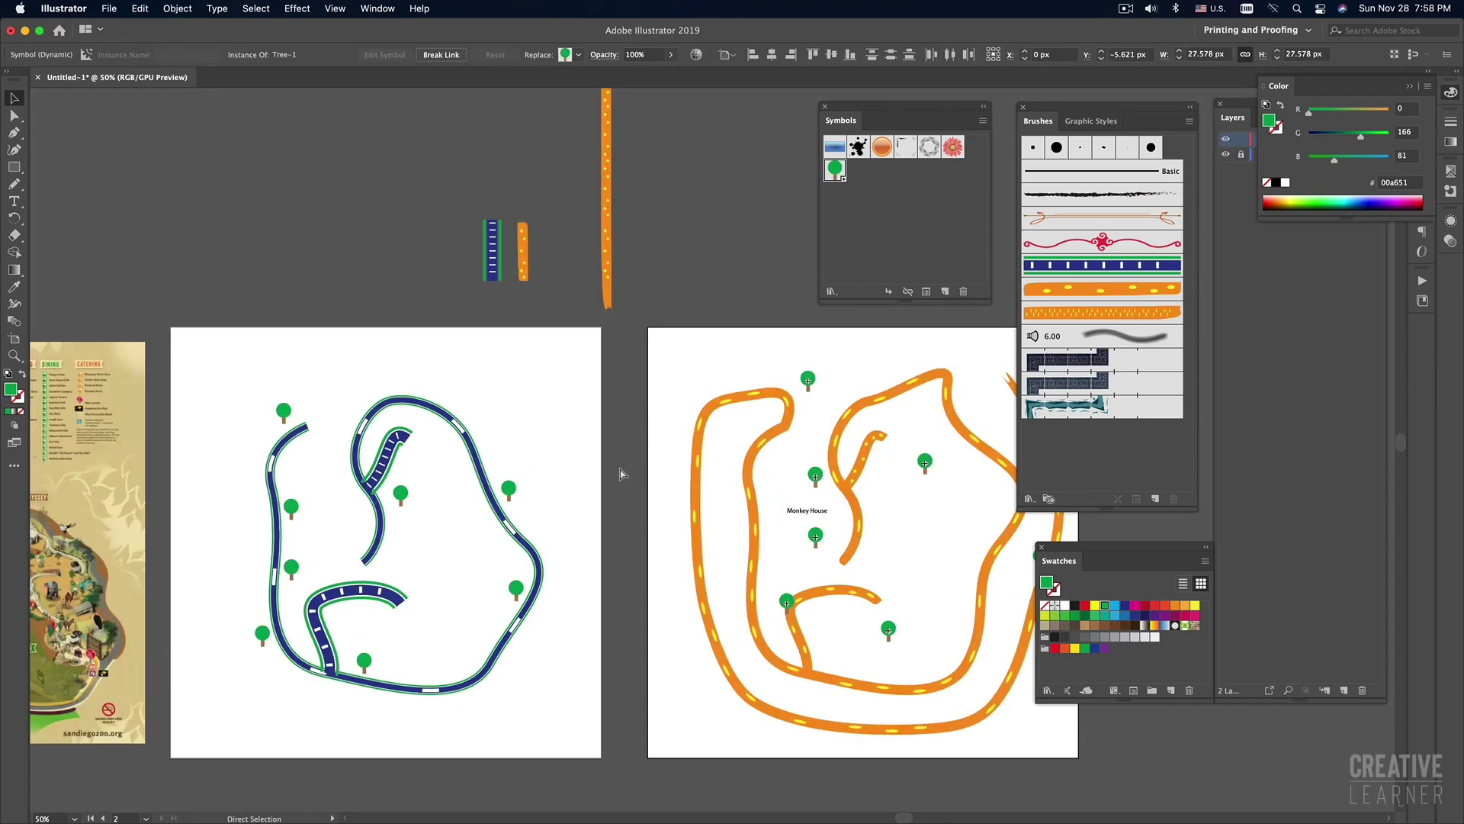
pyautogui.click(558, 461)
pyautogui.keyDown('super'); pyautogui.click(524, 461); pyautogui.keyUp('super')
pyautogui.moveTo(301, 339); pyautogui.dragTo(734, 750)
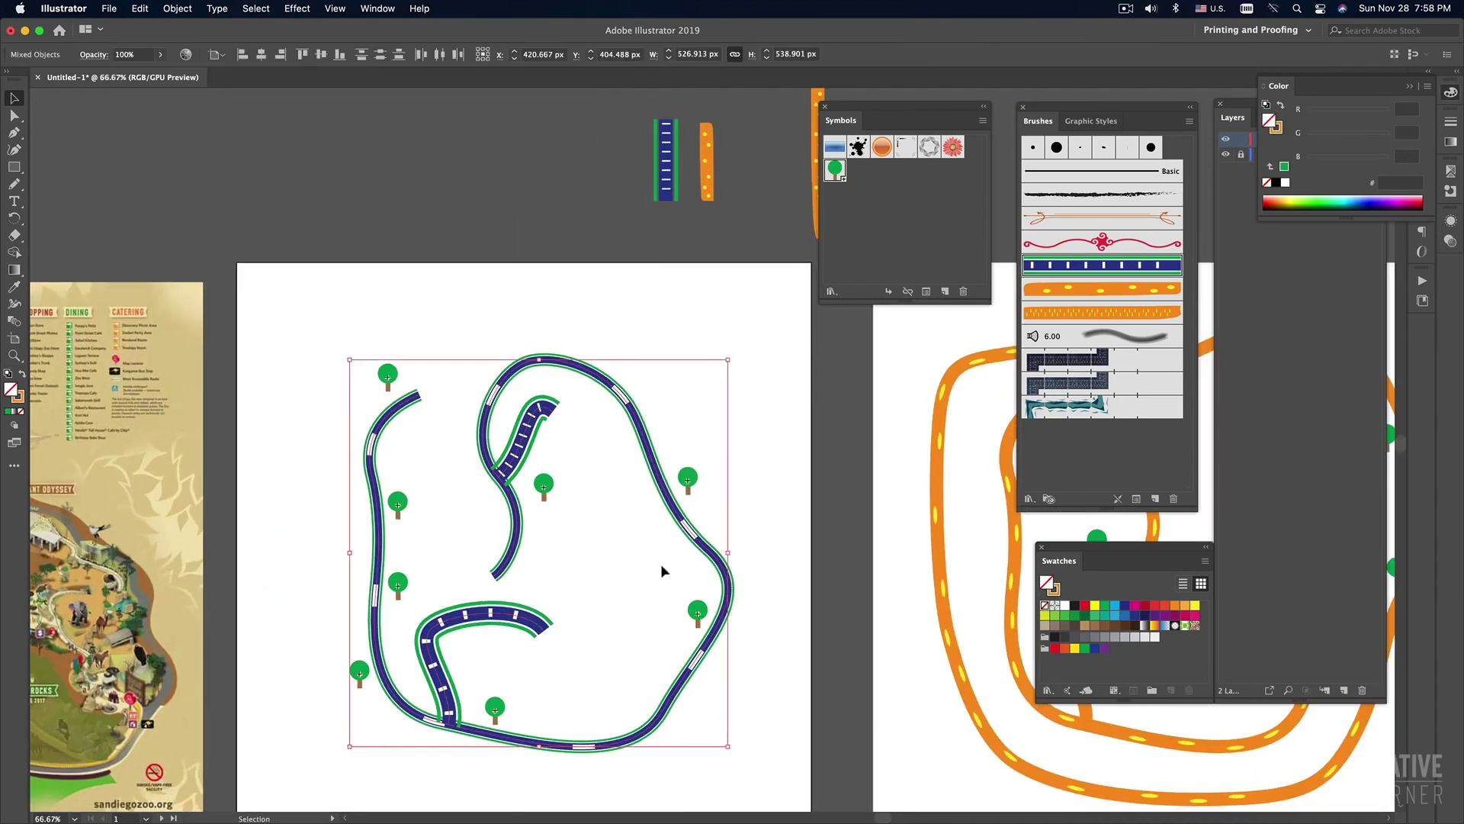
pyautogui.click(759, 509)
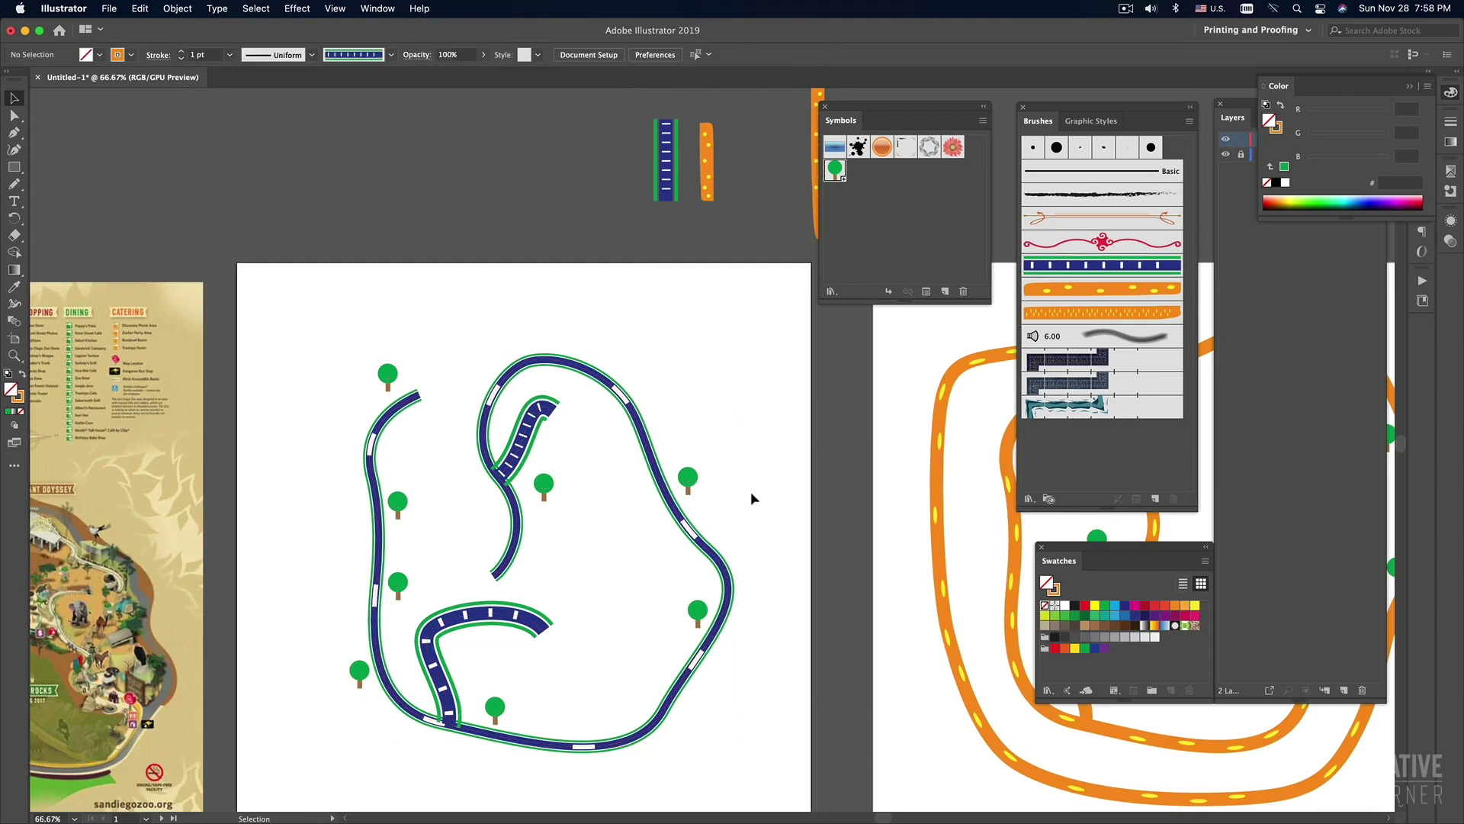
pyautogui.hscroll(10, 745, 491)
pyautogui.click(785, 394)
pyautogui.click(555, 408)
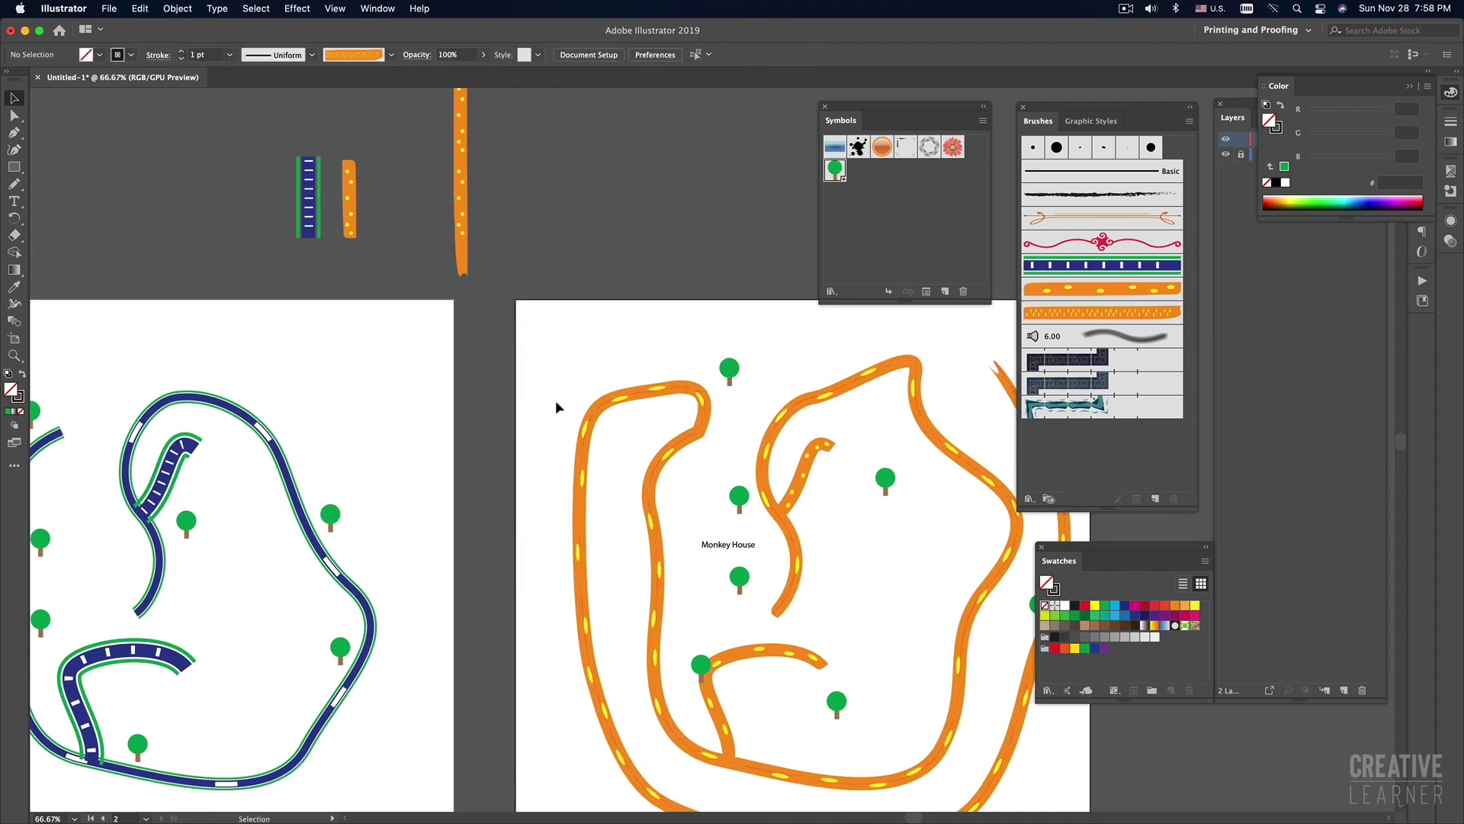
# Copy the tree above the blue road's upper-left end to the artboard's empty upper-right area and break the copy's symbol link.
pyautogui.hscroll(-11, 556, 407)
pyautogui.moveTo(399, 392); pyautogui.dragTo(457, 439)
pyautogui.click(474, 415)
pyautogui.click(442, 424)
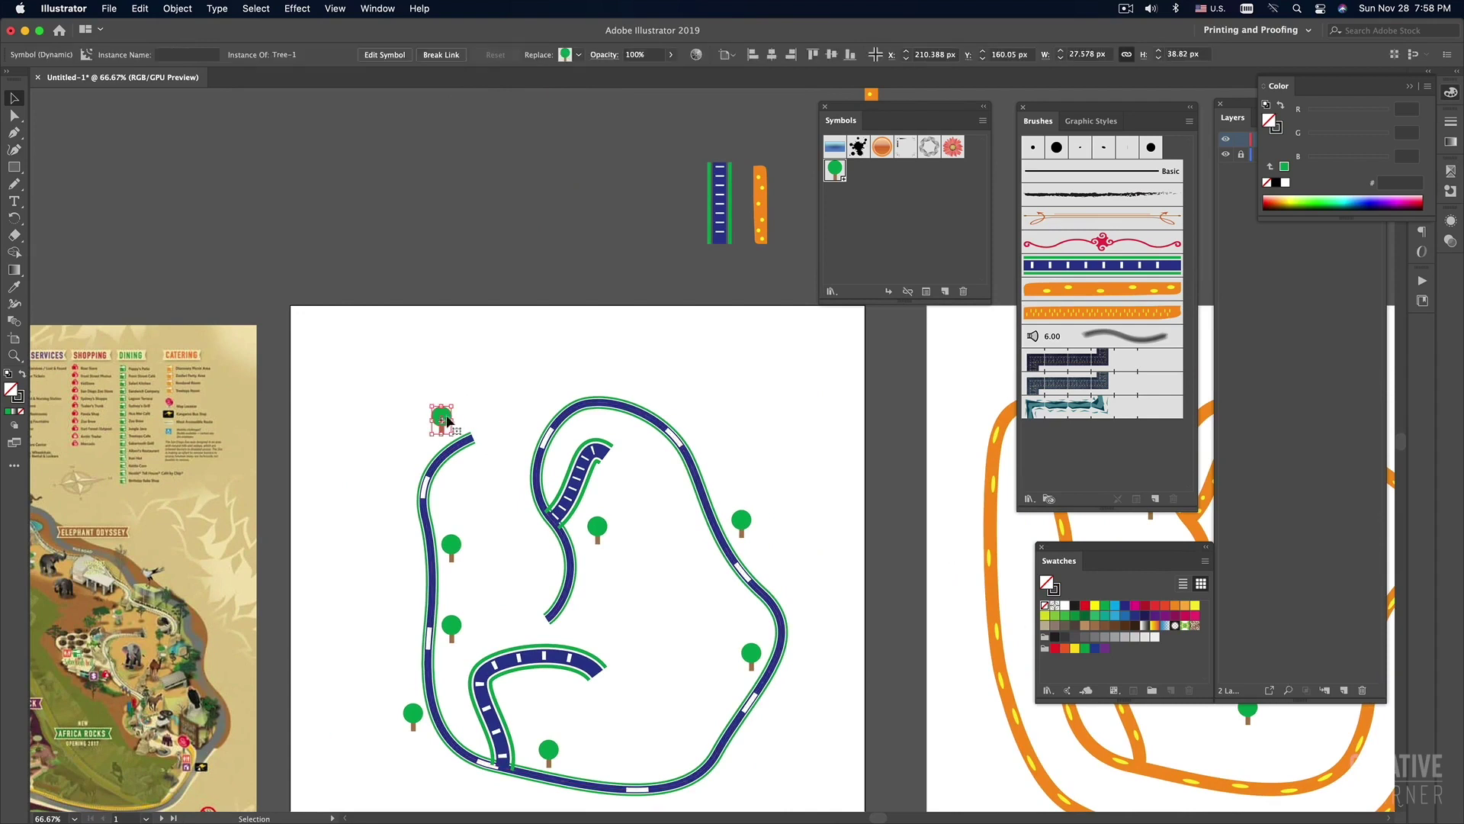
pyautogui.moveTo(443, 424); pyautogui.dragTo(782, 351)
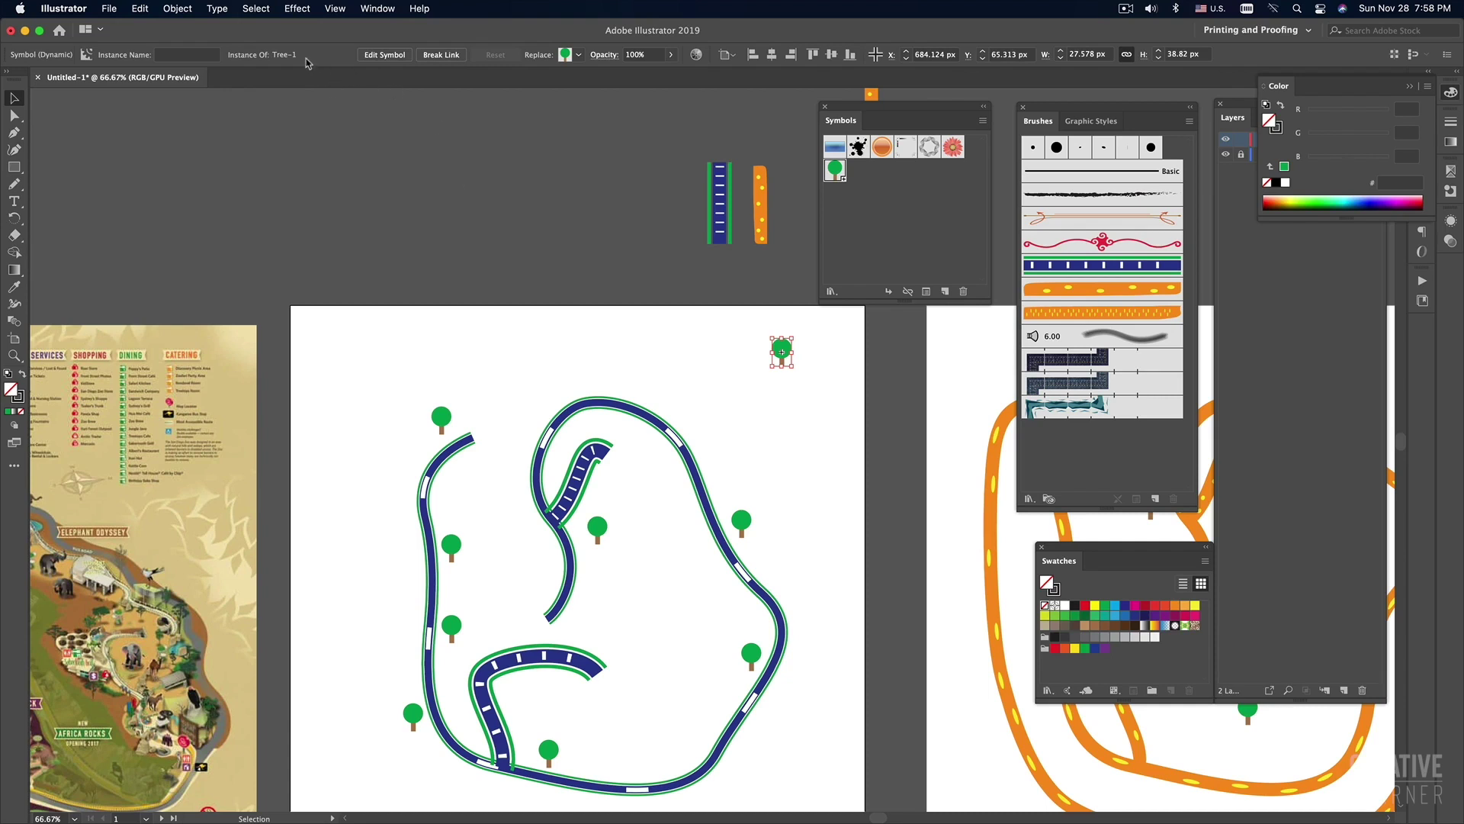
pyautogui.click(439, 56)
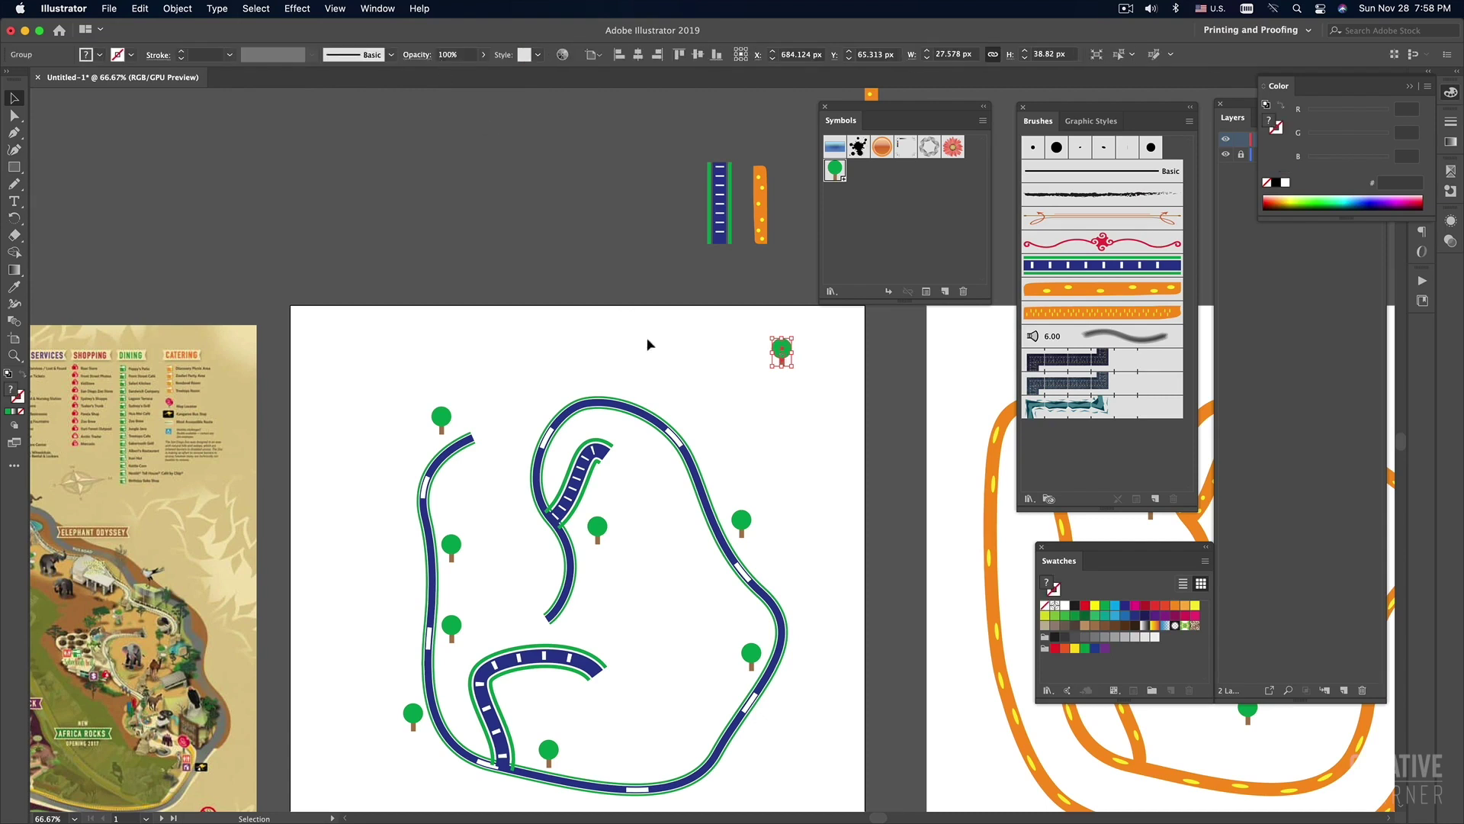
# Create a new dynamic symbol named Tree-2 from the unlinked tree in the blue-road artboard's upper-right area.
pyautogui.click(690, 366)
pyautogui.hscroll(2, 694, 380)
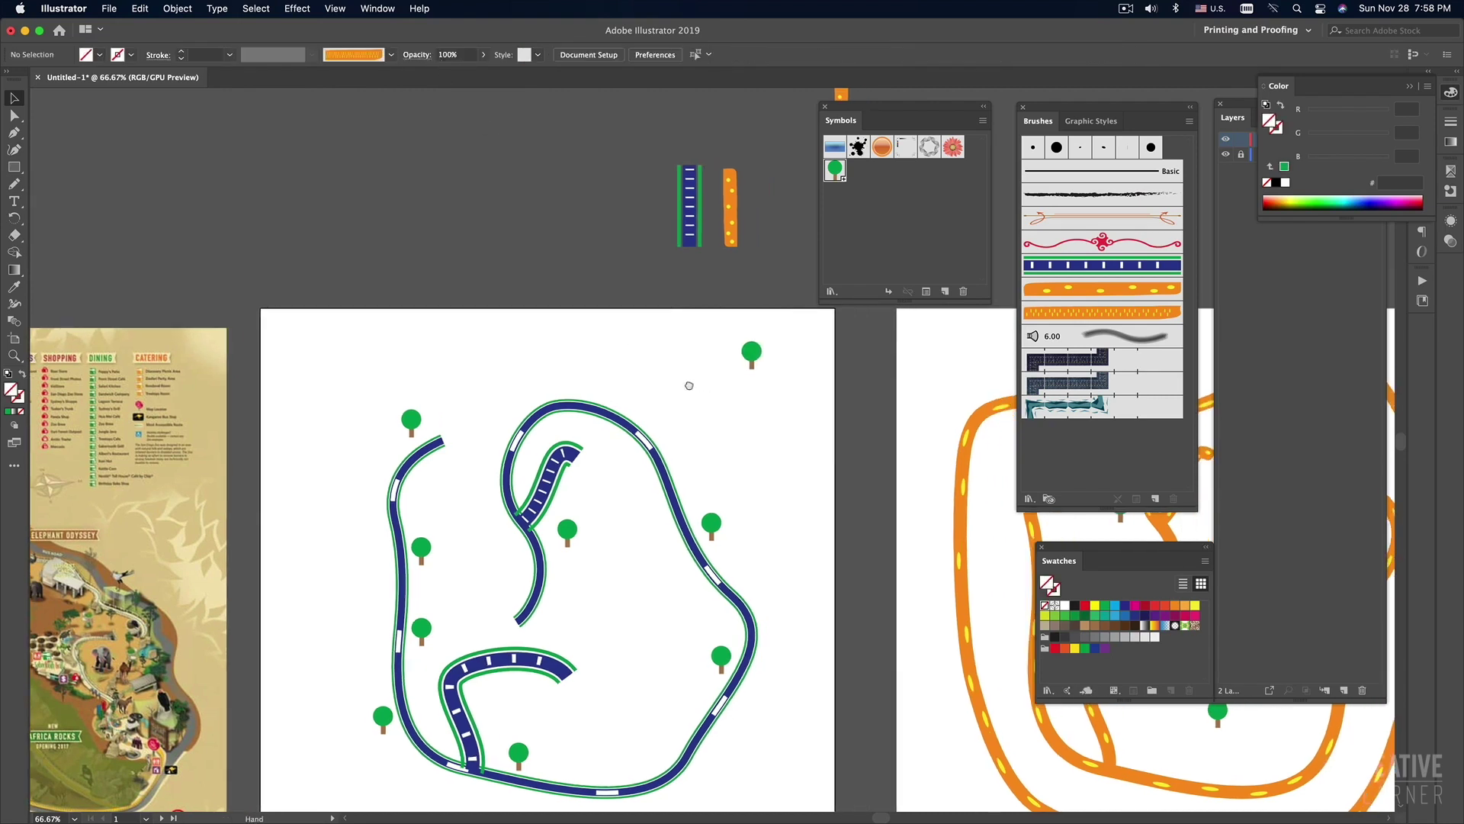
pyautogui.click(752, 352)
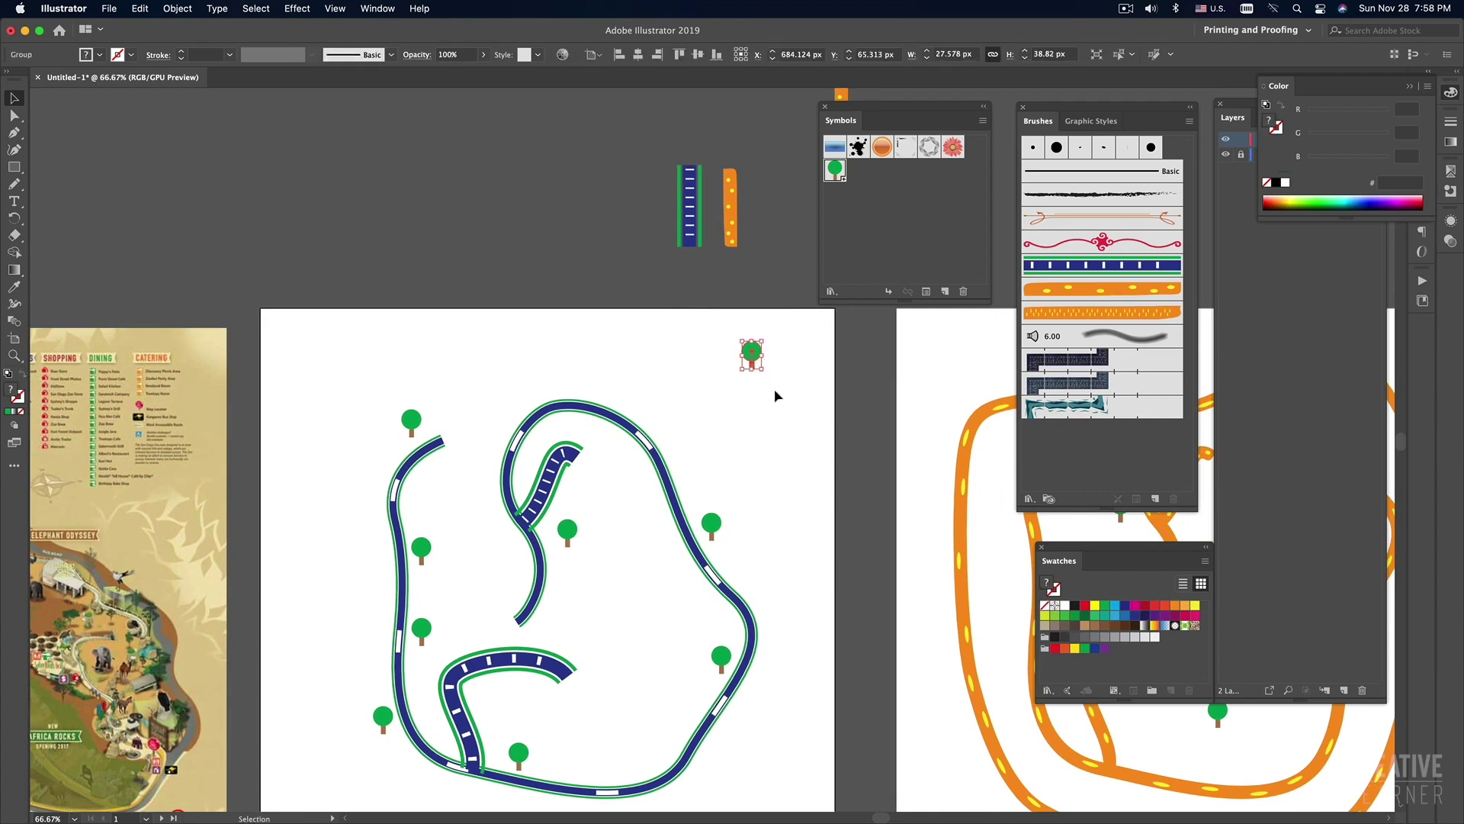
pyautogui.hscroll(6, 775, 387)
pyautogui.click(625, 381)
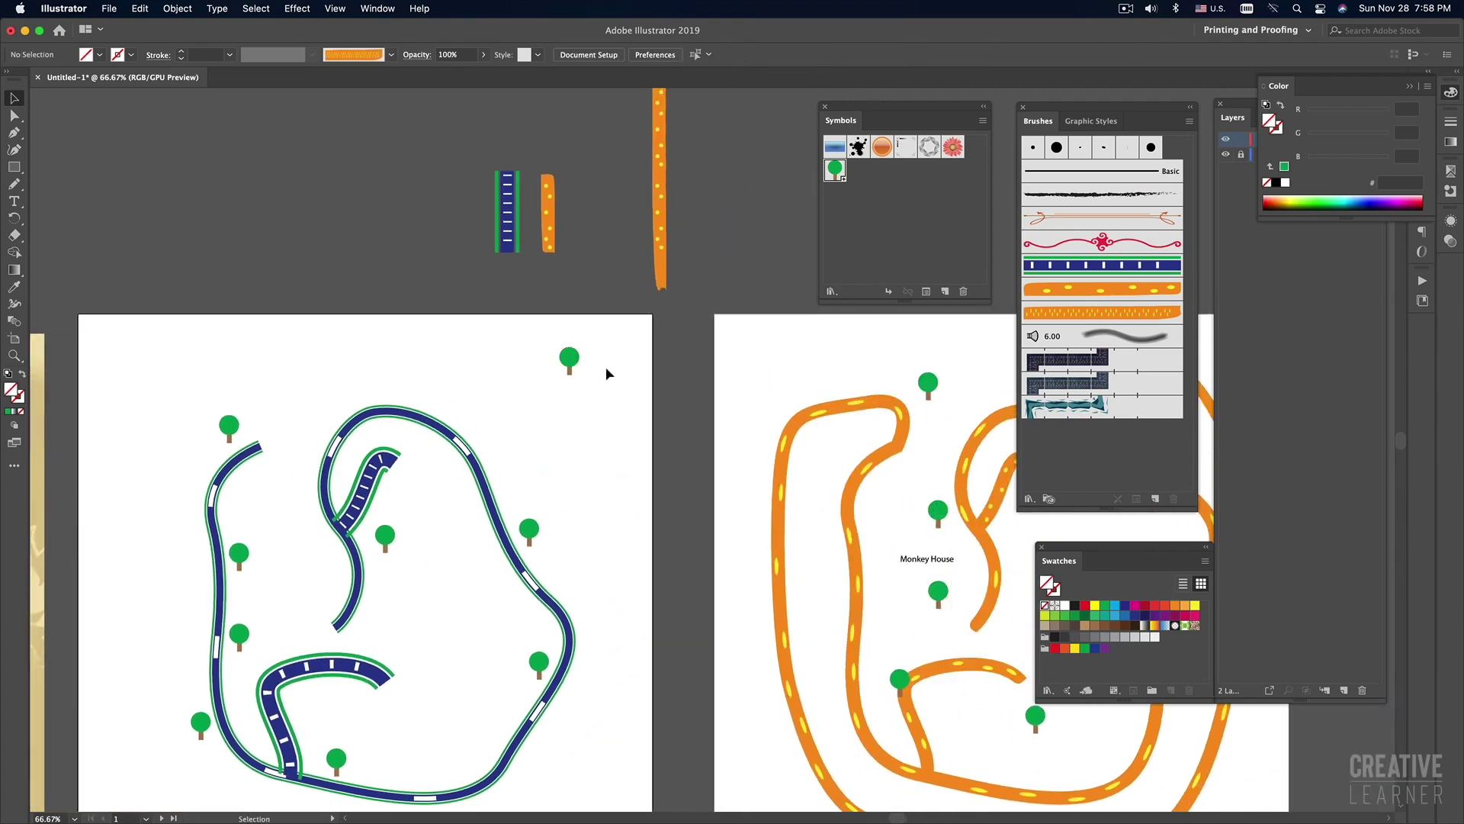
pyautogui.moveTo(578, 361); pyautogui.dragTo(556, 379)
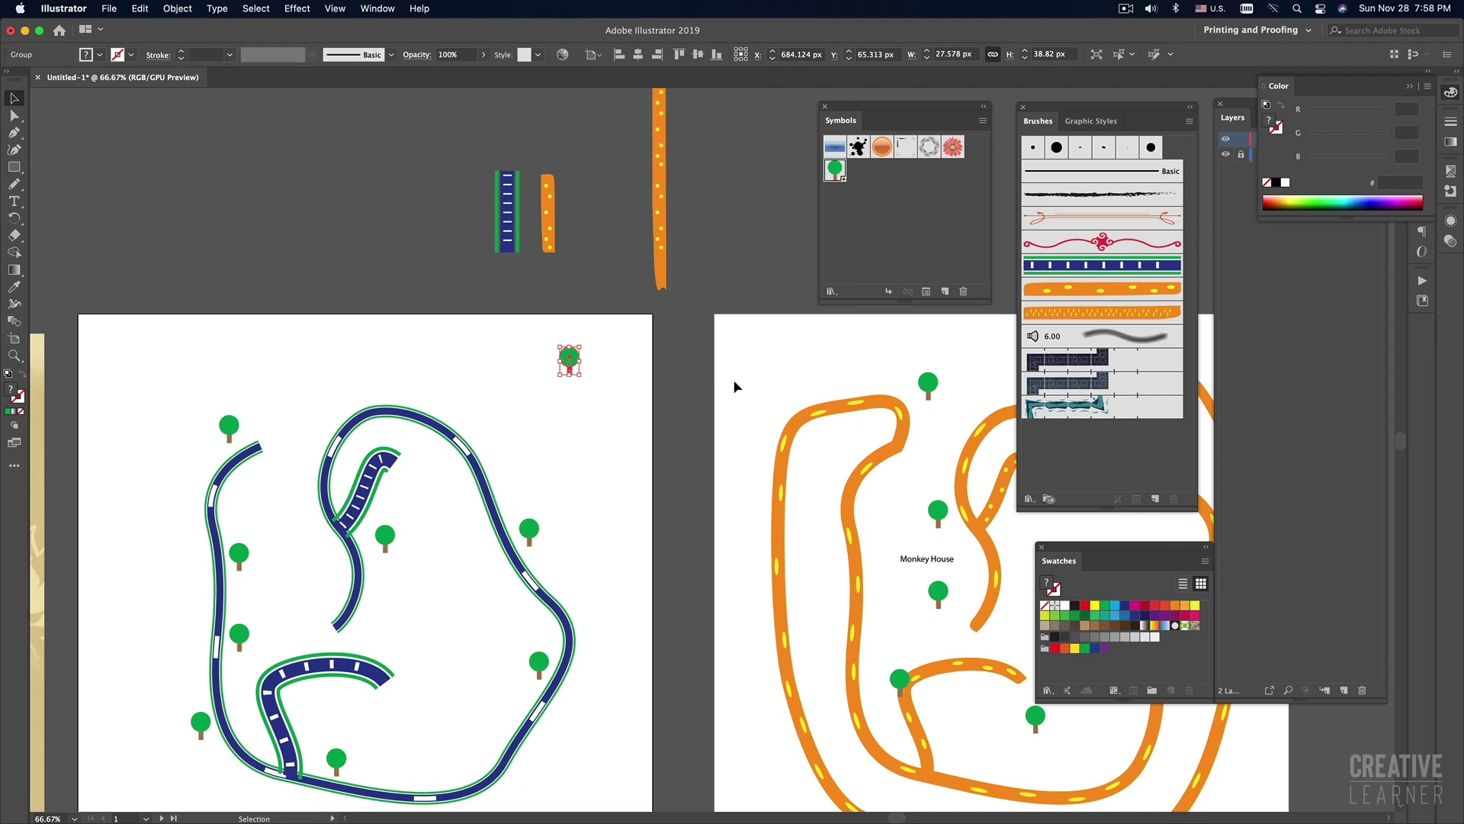
pyautogui.hscroll(2, 717, 373)
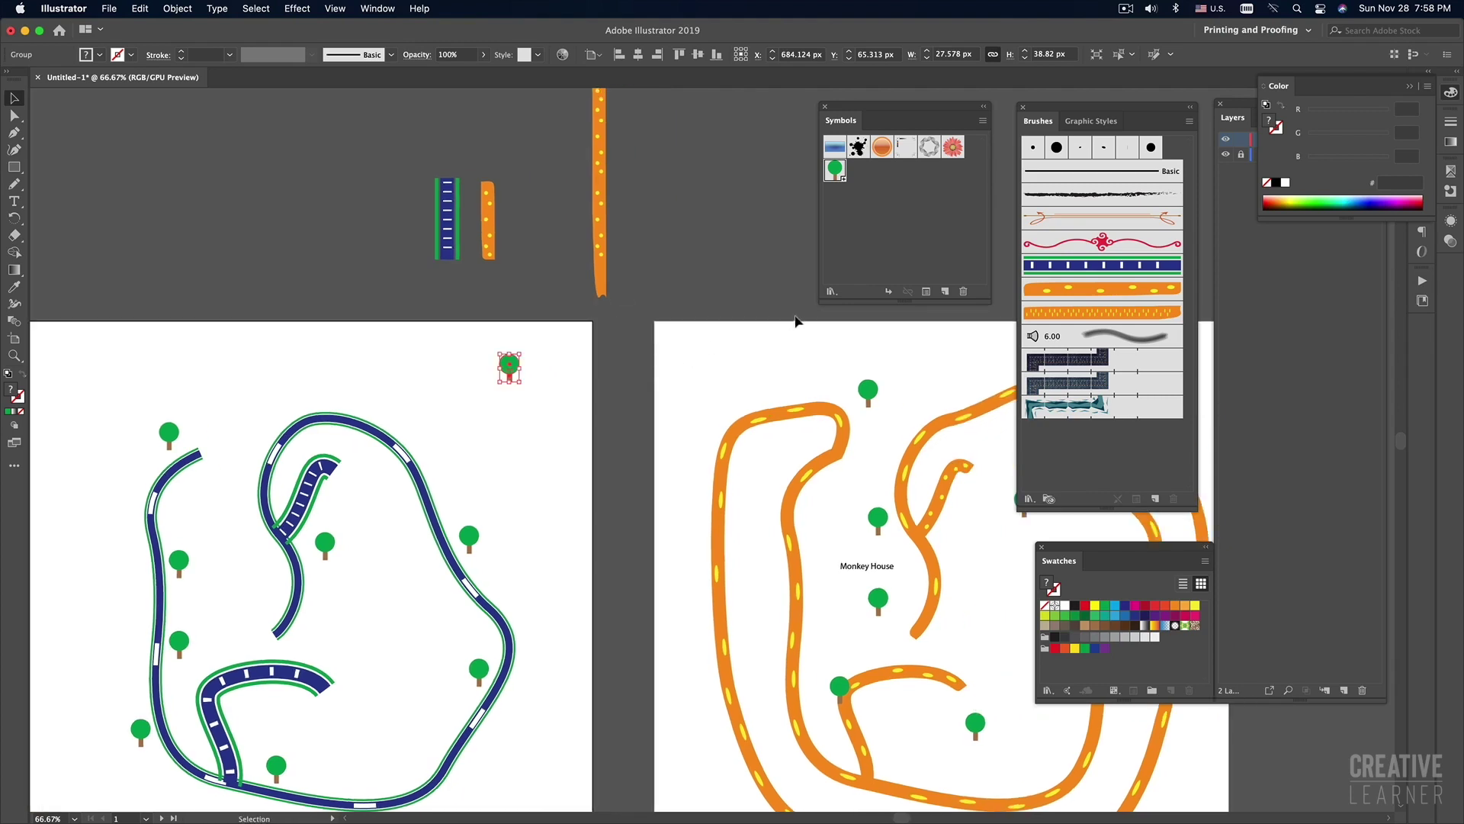
pyautogui.click(944, 292)
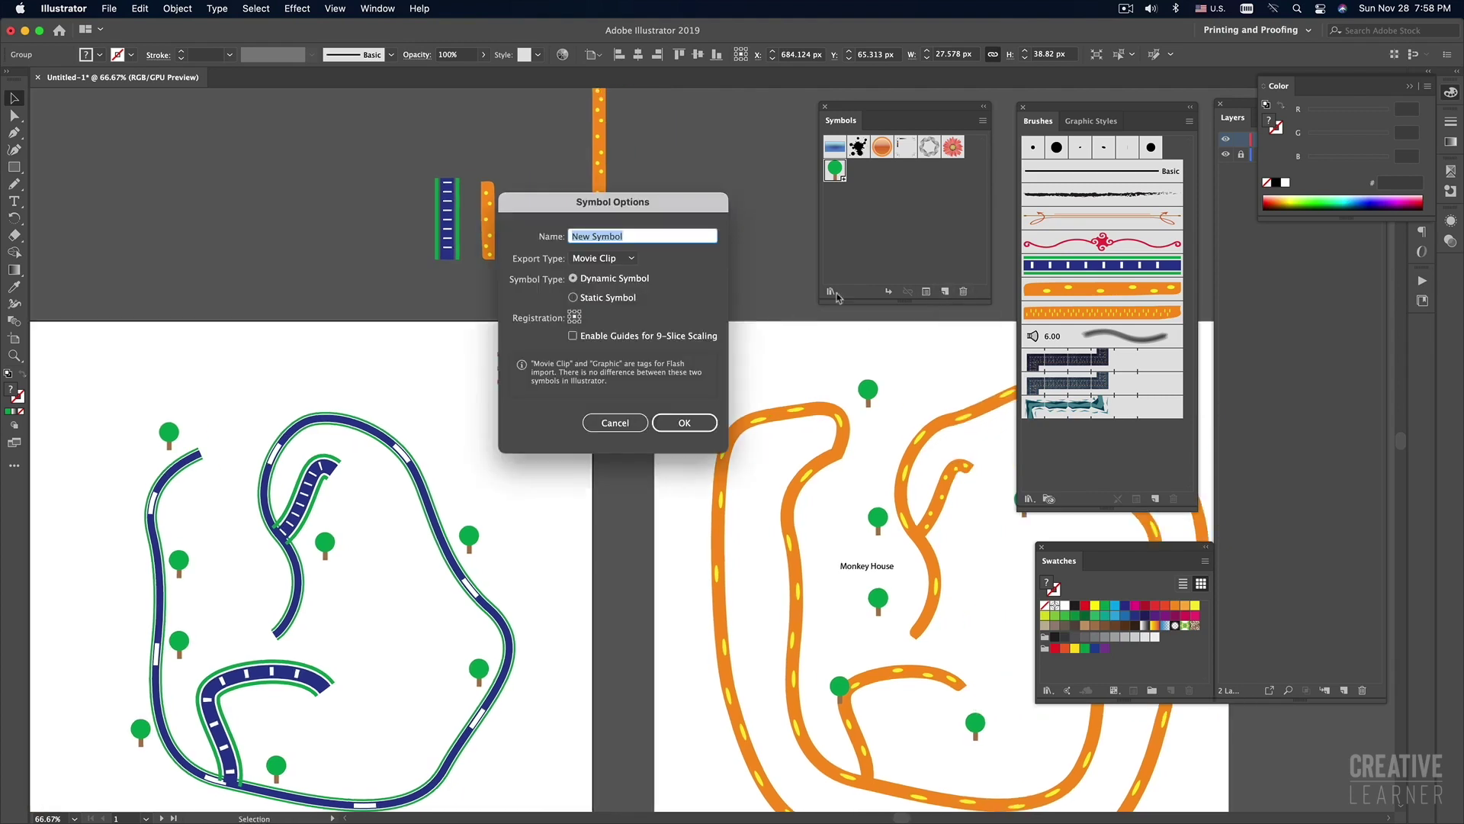
pyautogui.write('T')
pyautogui.press('Return')
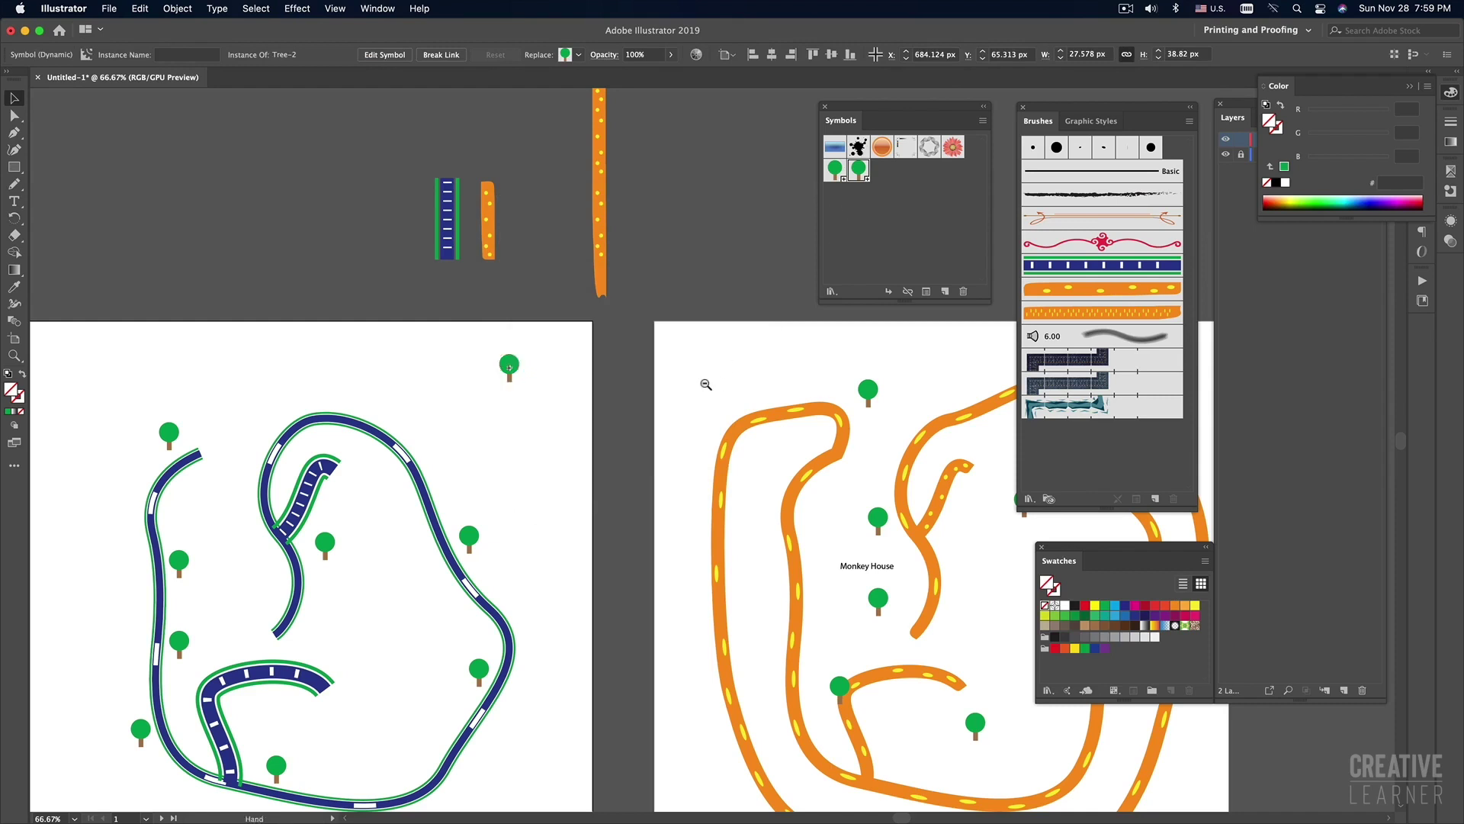
# Delete the Tree-2 instance from the blue-road artboard's upper-right area and make the orange-road artboard active.
pyautogui.press('super+minus')
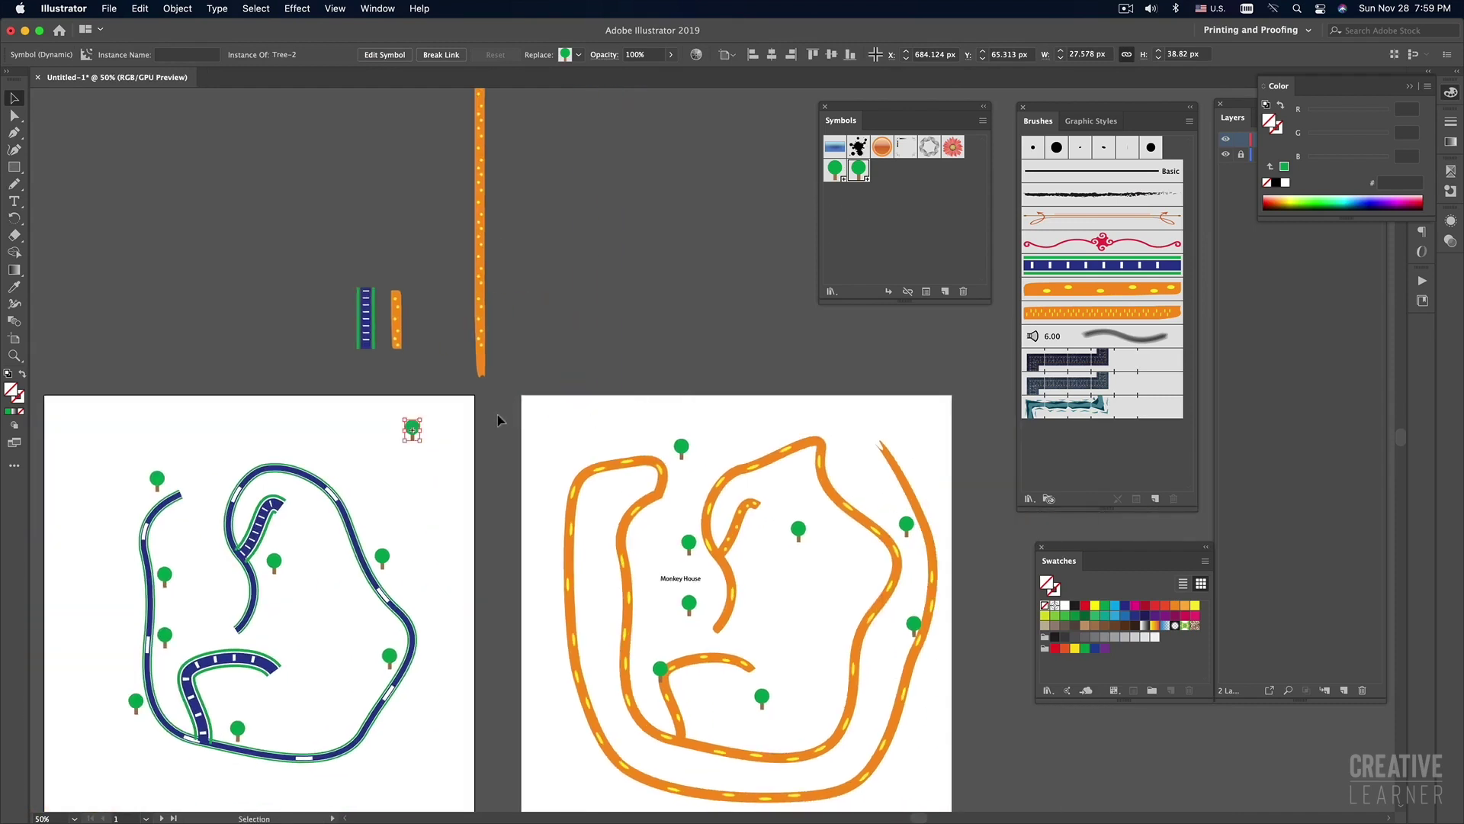
pyautogui.press('Delete')
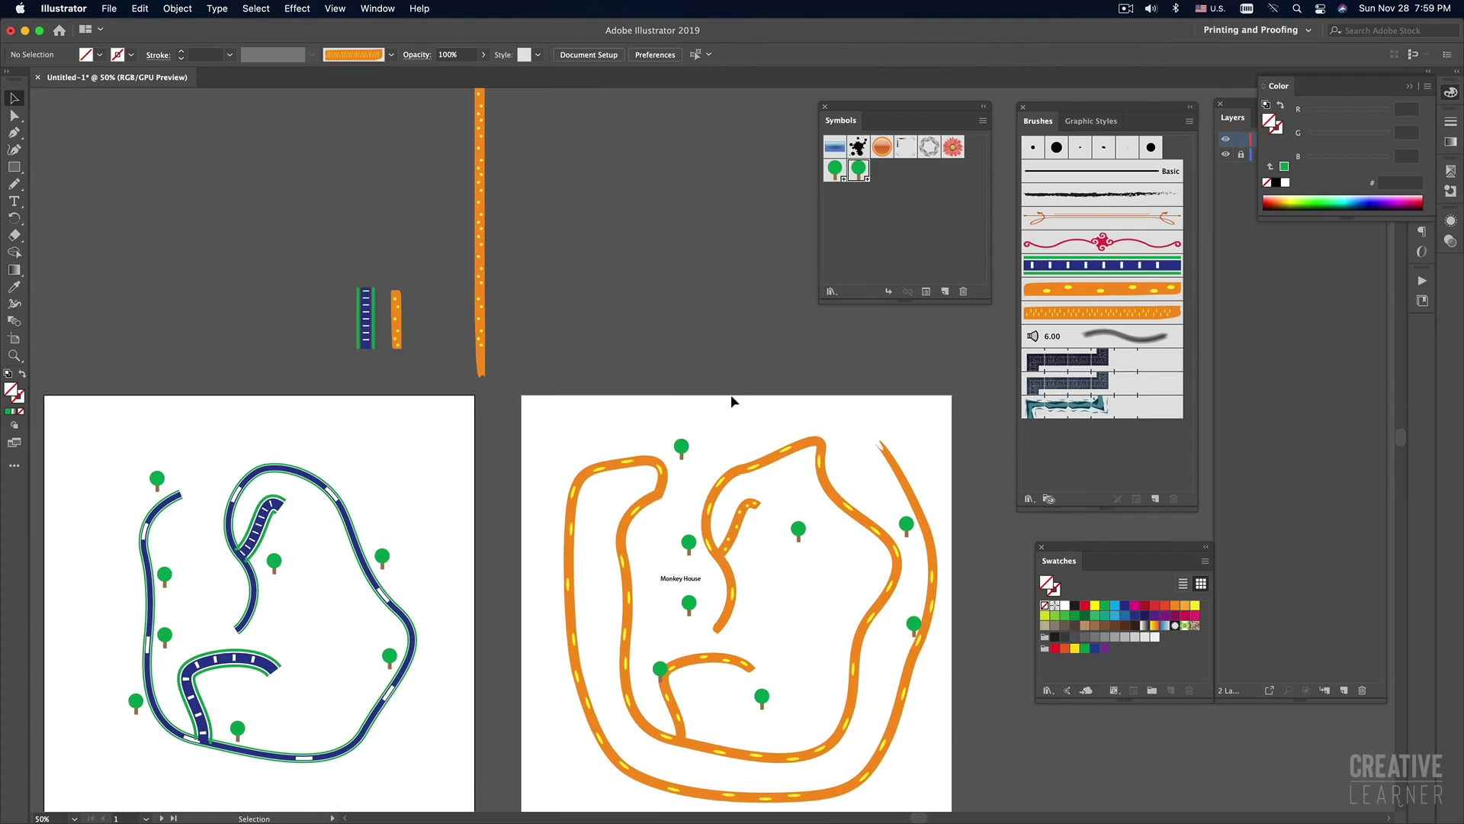
pyautogui.click(743, 424)
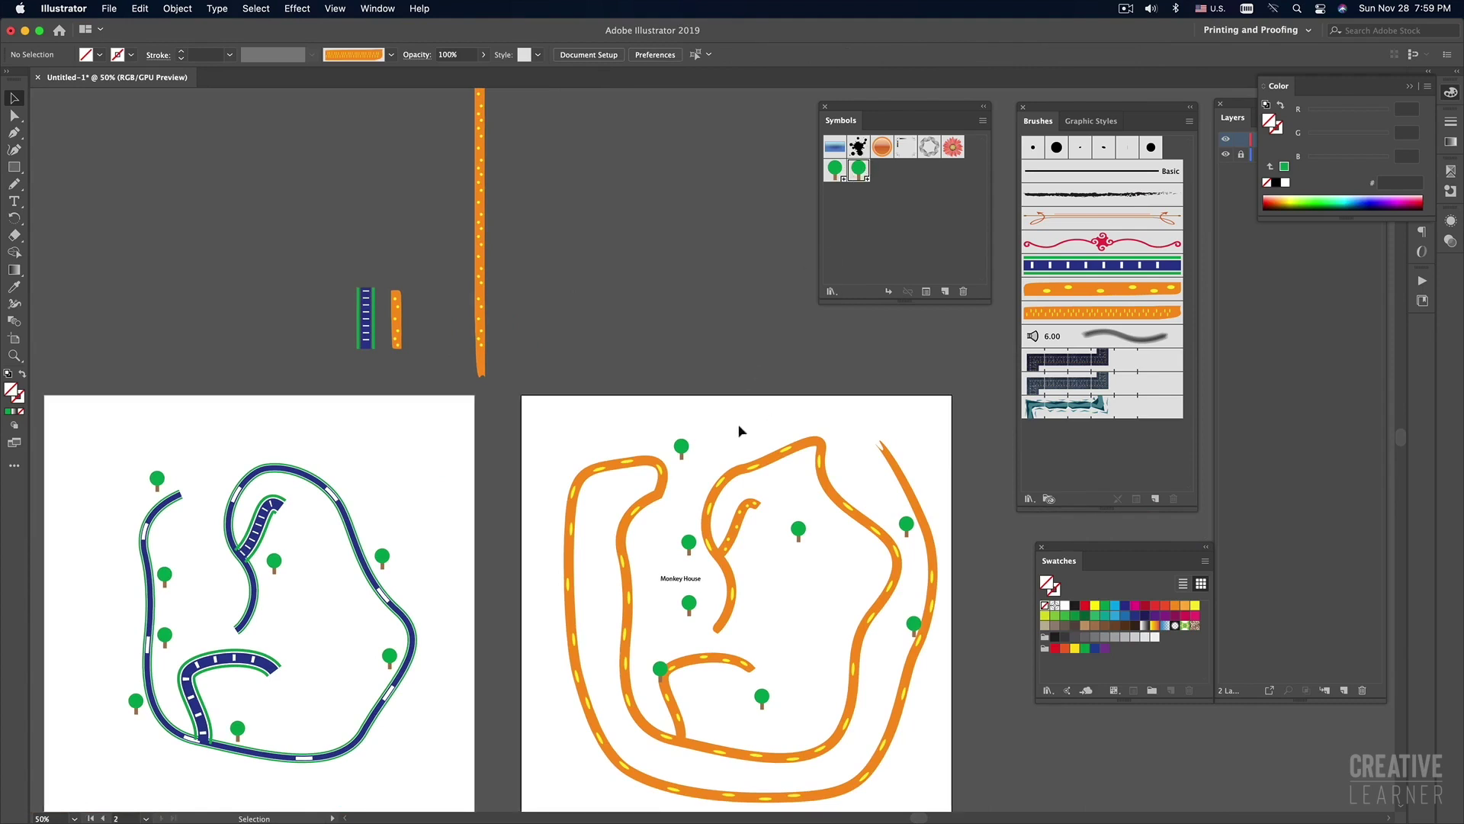
# Delete all eight Tree-1 instances from the orange-road artboard, keeping the roads and the Monkey House label.
pyautogui.click(681, 446)
pyautogui.press('Delete')
pyautogui.click(798, 528)
pyautogui.press('Delete')
pyautogui.click(689, 543)
pyautogui.press('Delete')
pyautogui.click(688, 604)
pyautogui.click(660, 668)
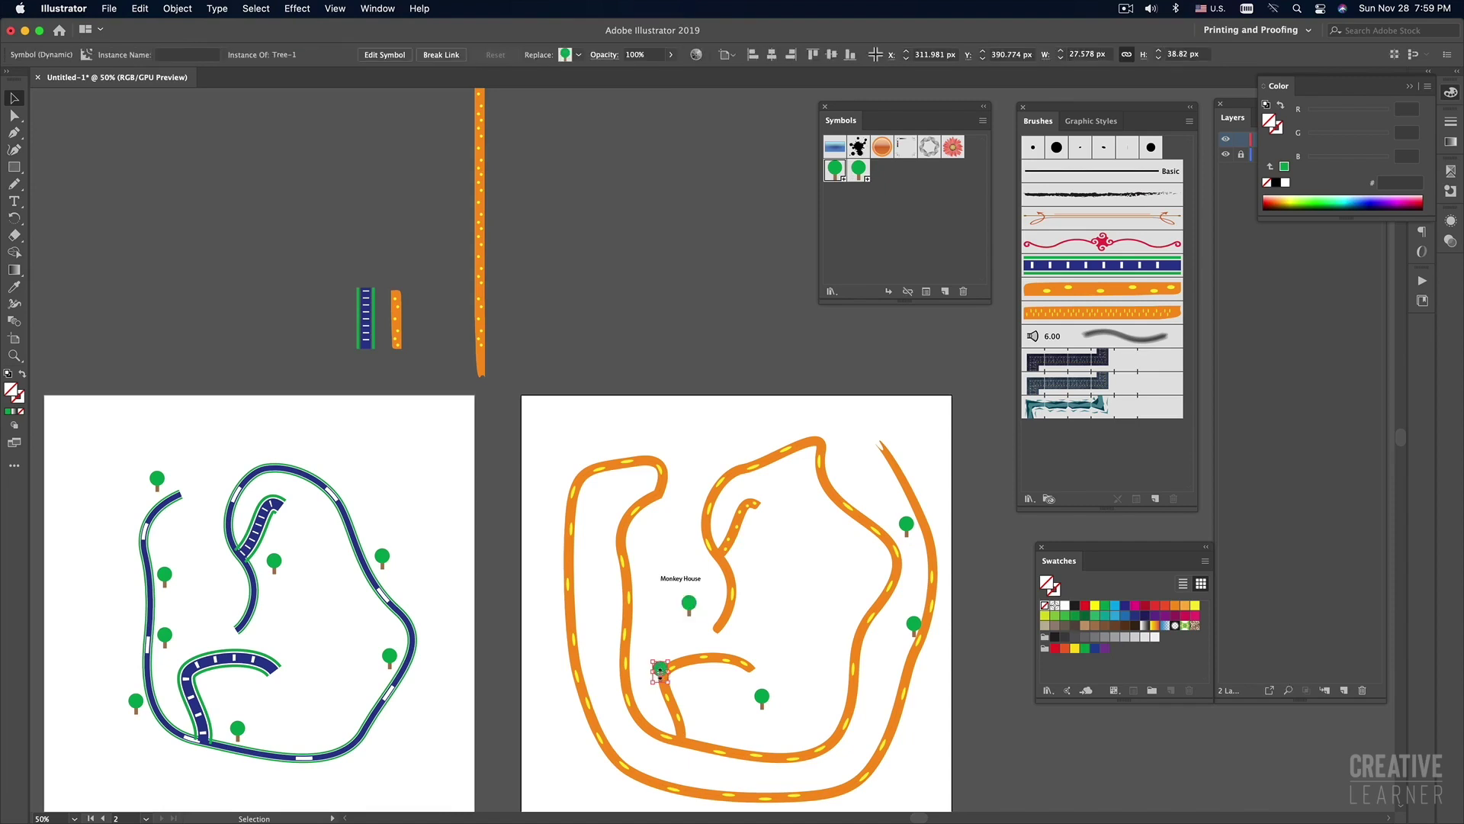
pyautogui.press('Delete')
pyautogui.click(689, 604)
pyautogui.press('Delete')
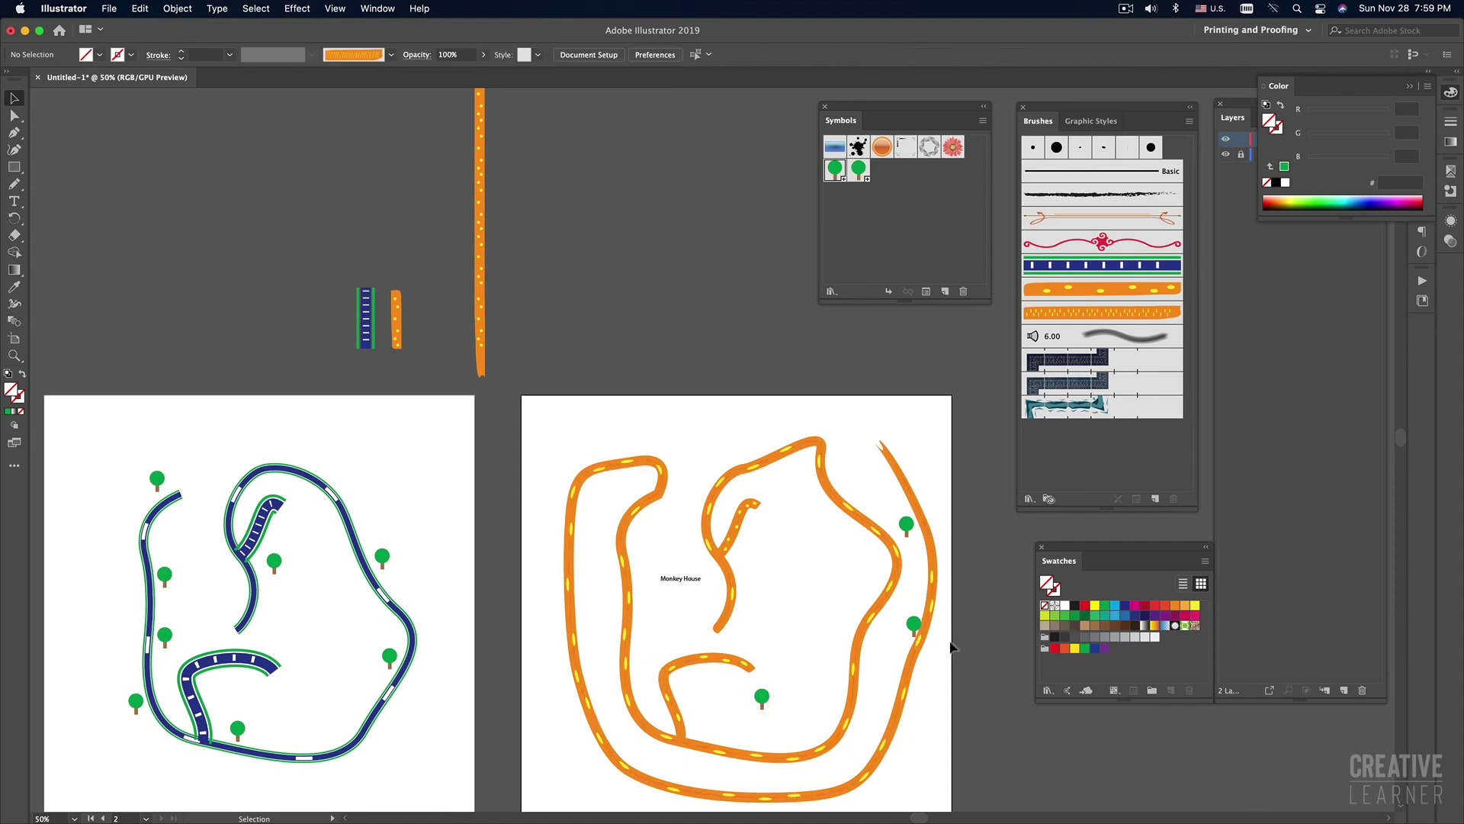
pyautogui.click(913, 623)
pyautogui.press('Delete')
pyautogui.click(906, 524)
pyautogui.press('Delete')
pyautogui.click(762, 695)
pyautogui.press('Delete')
# Place a Tree-2 instance at the orange road's upper-left bend and copy it to five more spots around the orange roads.
pyautogui.click(862, 179)
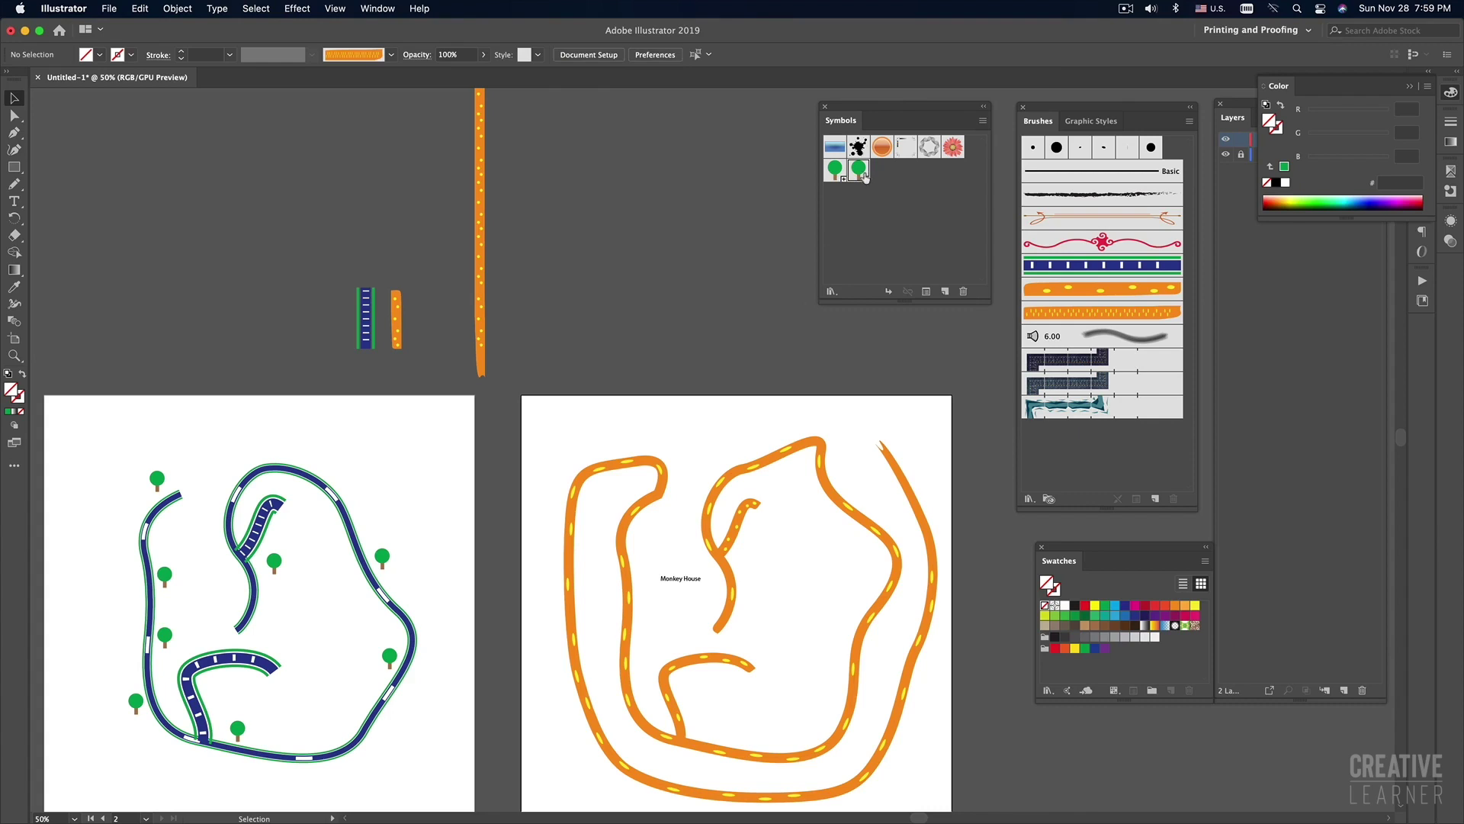
pyautogui.click(839, 175)
pyautogui.click(862, 174)
pyautogui.moveTo(862, 175); pyautogui.dragTo(657, 451)
pyautogui.click(714, 452)
pyautogui.click(725, 411)
pyautogui.moveTo(661, 454); pyautogui.dragTo(746, 731)
pyautogui.press('super+shift+a')
pyautogui.press('super+shift+a')
pyautogui.scroll(-5, 796, 534)
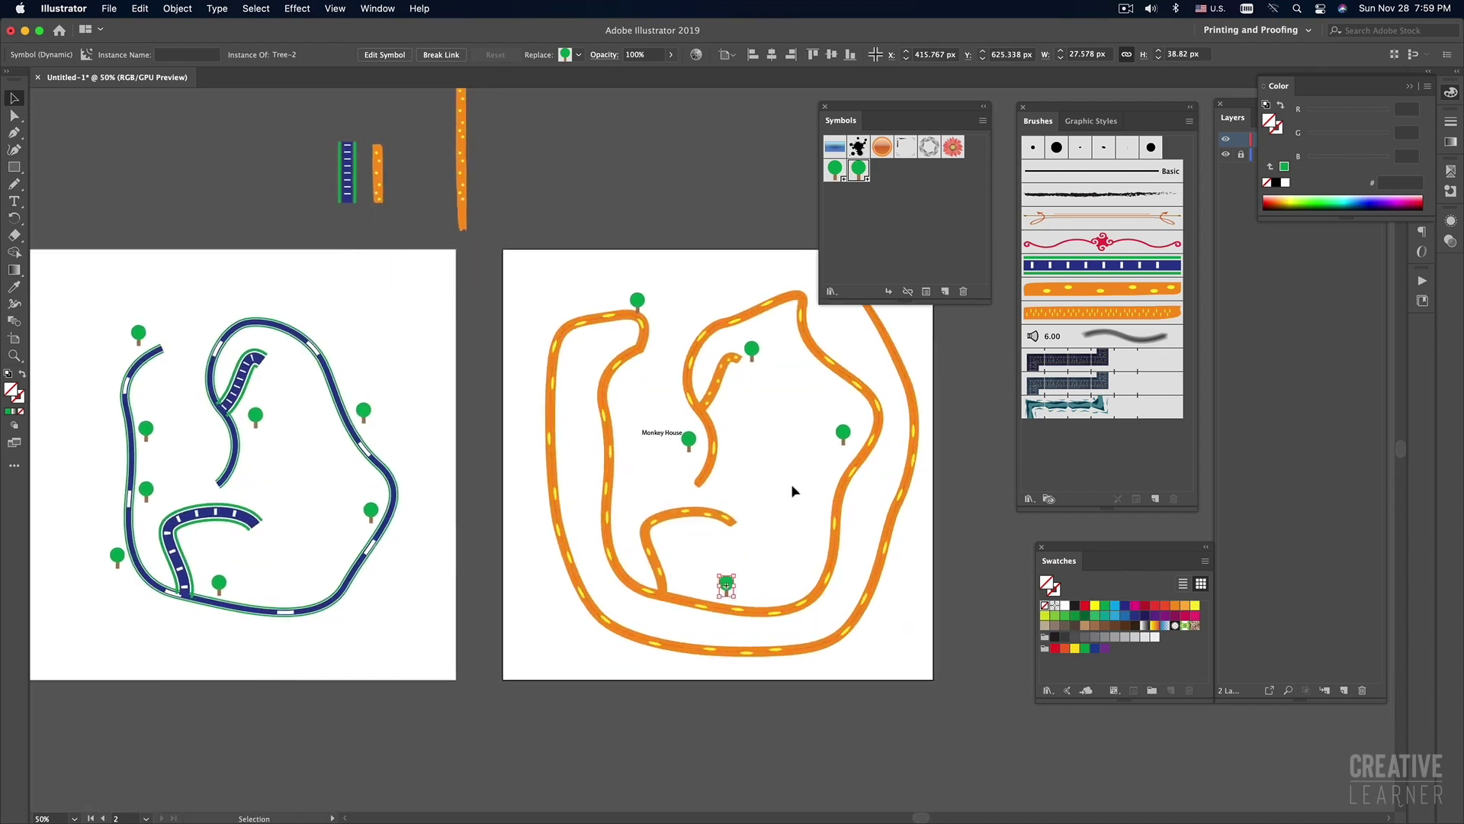
pyautogui.press('super+shift+a')
pyautogui.moveTo(726, 586); pyautogui.dragTo(830, 616)
pyautogui.press('super+shift+a')
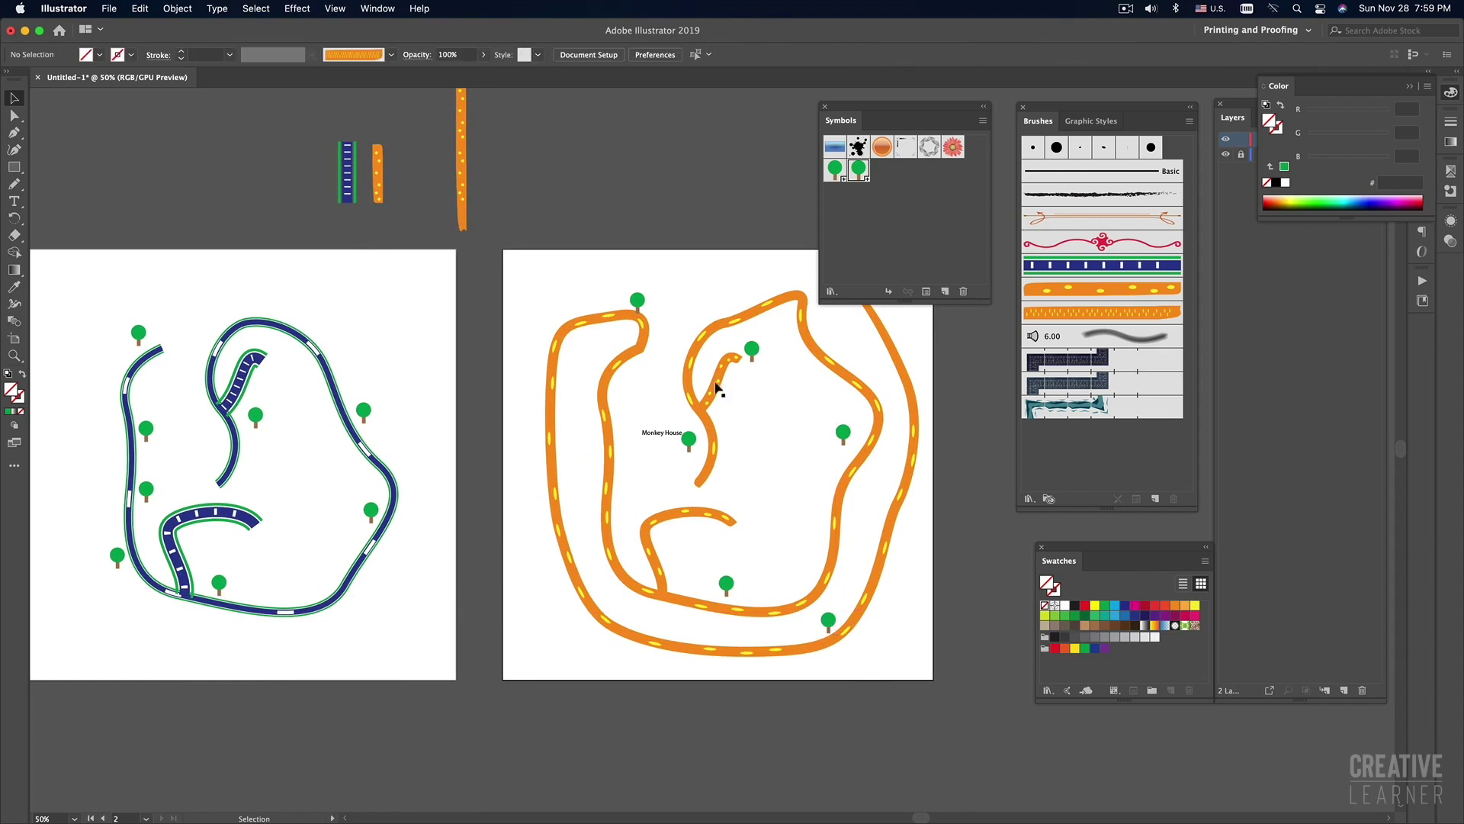
pyautogui.click(647, 305)
pyautogui.click(759, 308)
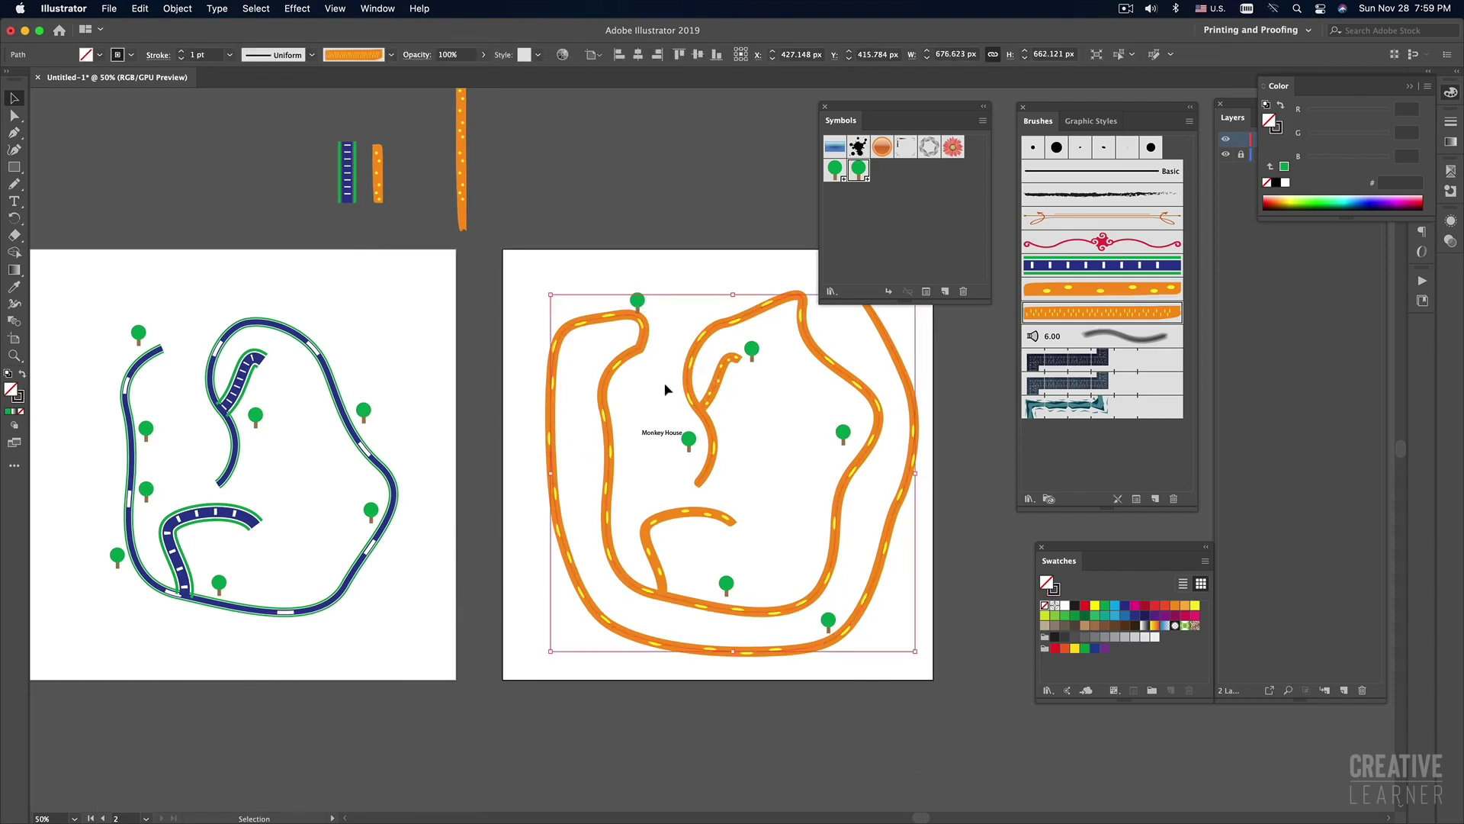
pyautogui.press('super+shift+a')
pyautogui.click(639, 302)
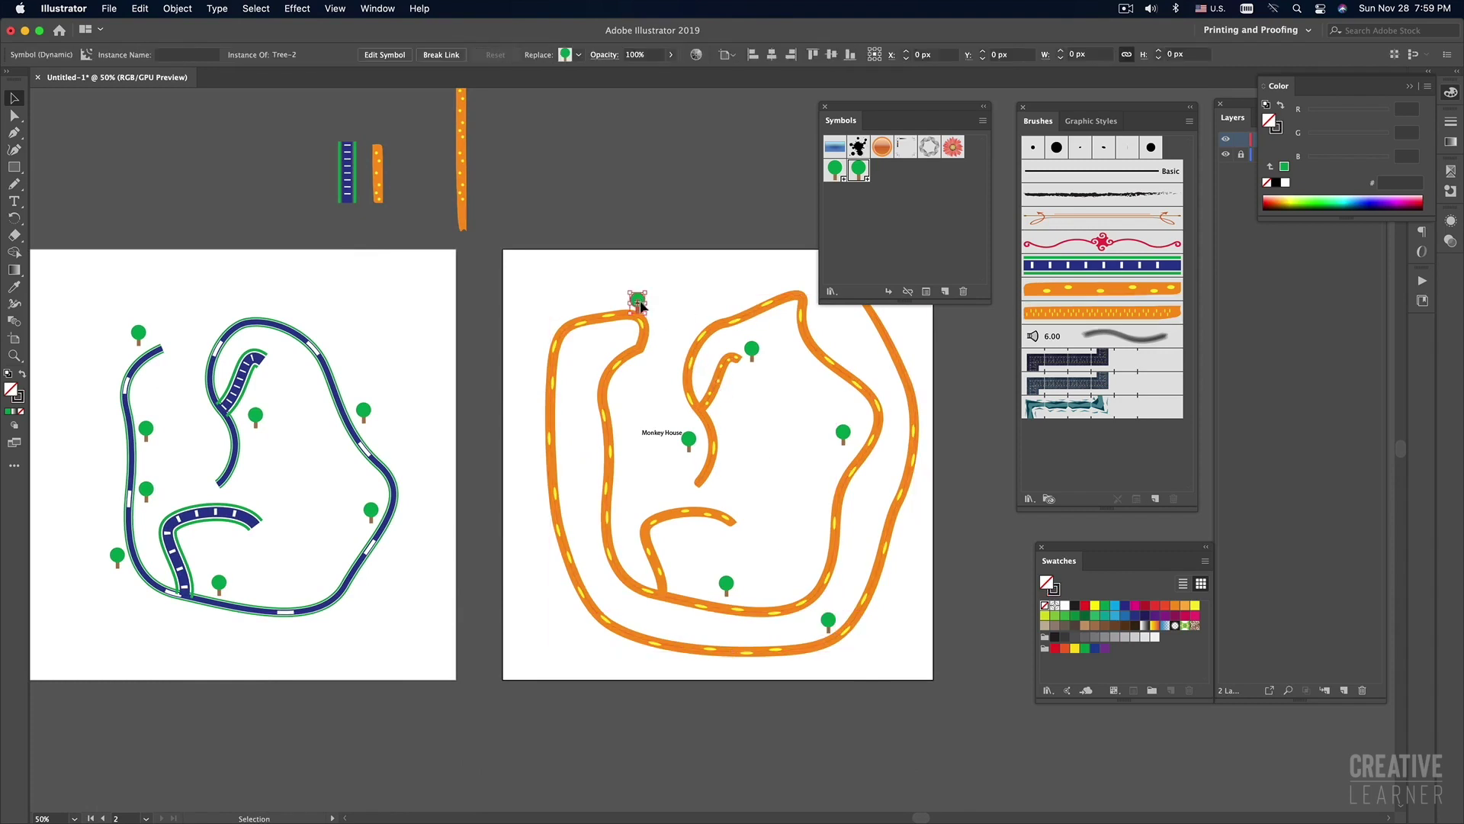
pyautogui.doubleClick(639, 305)
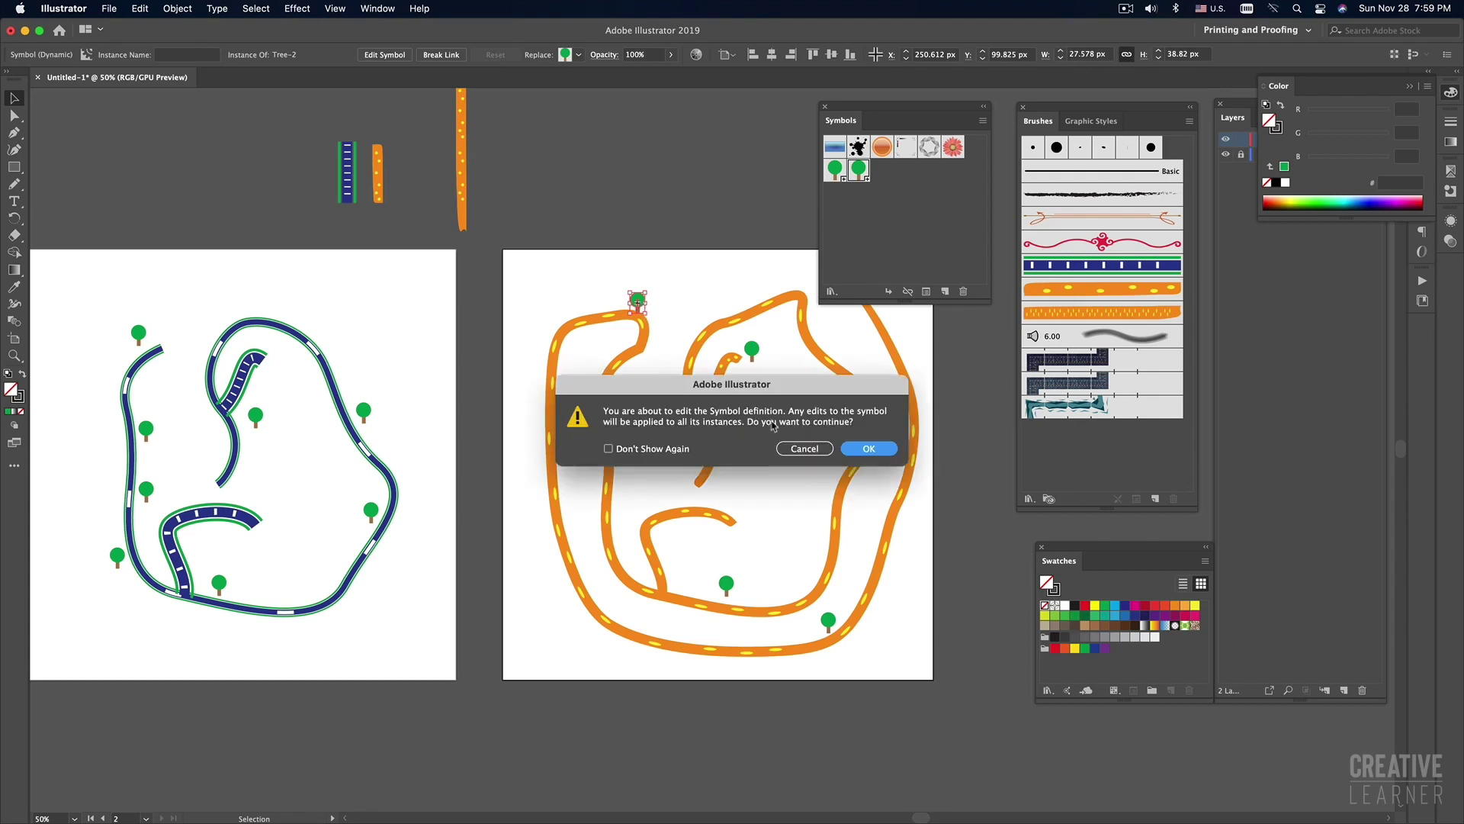
pyautogui.click(795, 446)
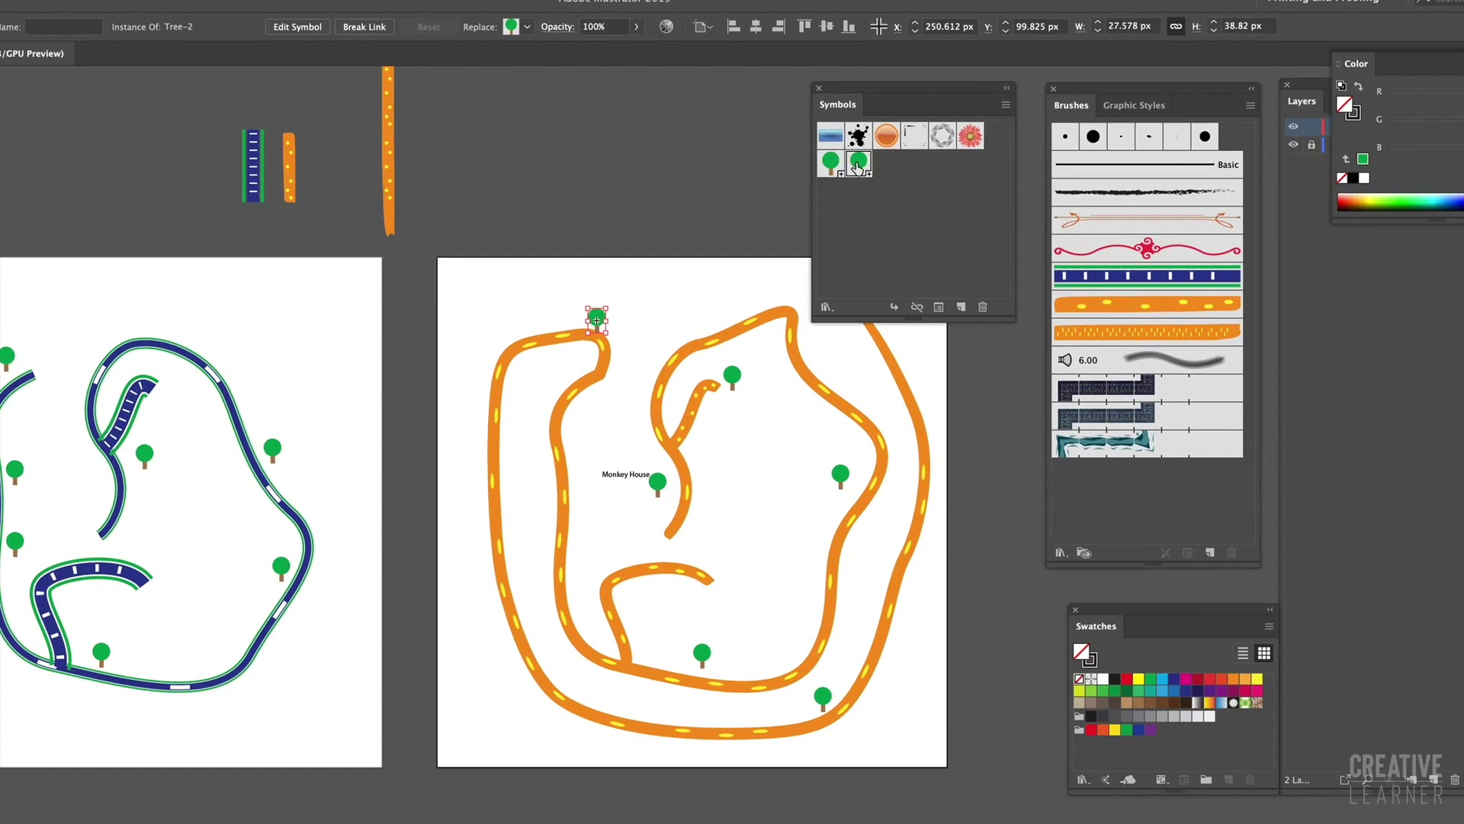
# Open the Tree-2 symbol for editing and delete its round green crown, keeping the brown trunk.
pyautogui.doubleClick(858, 163)
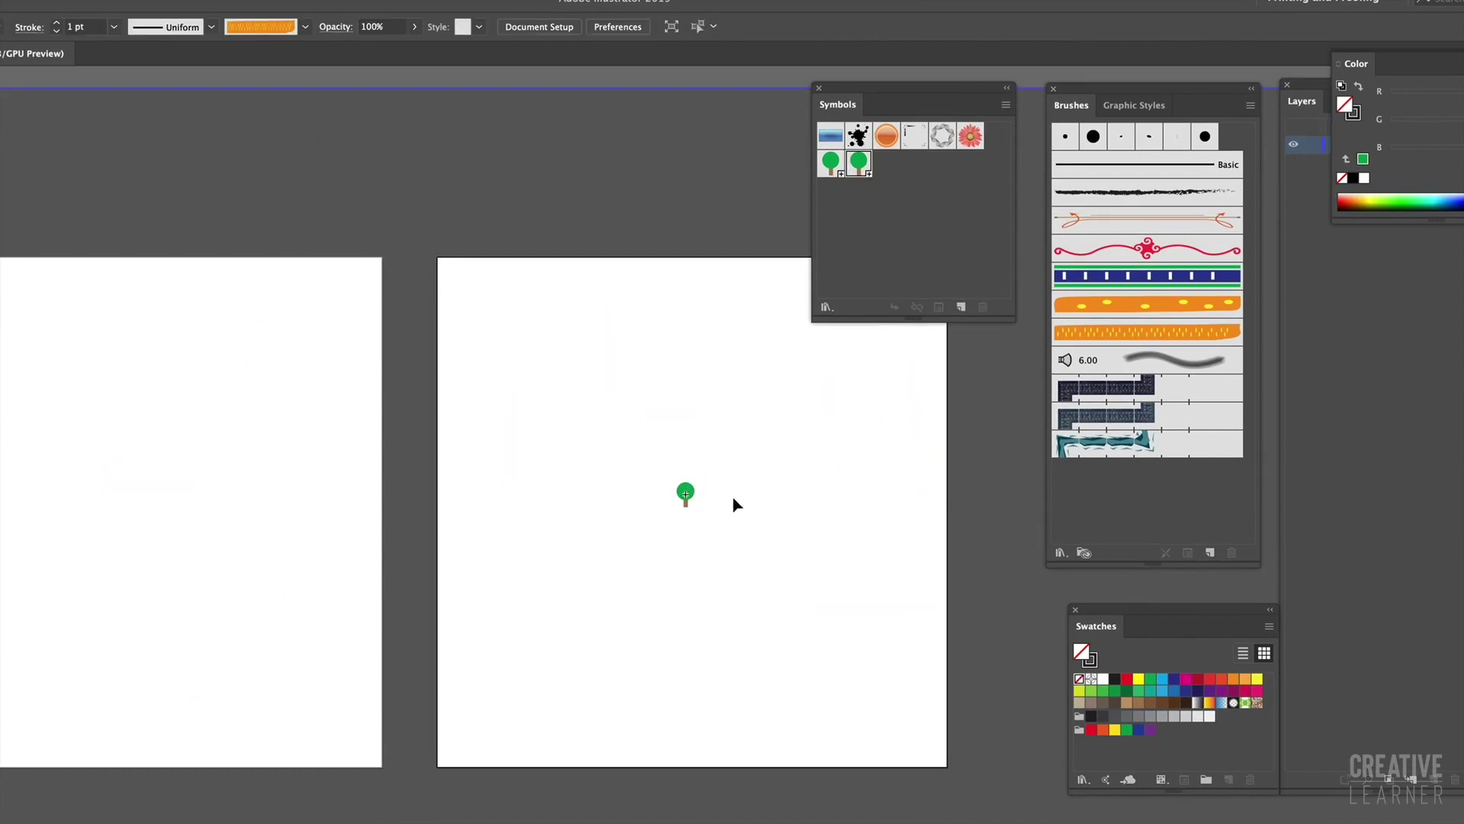
pyautogui.click(685, 496)
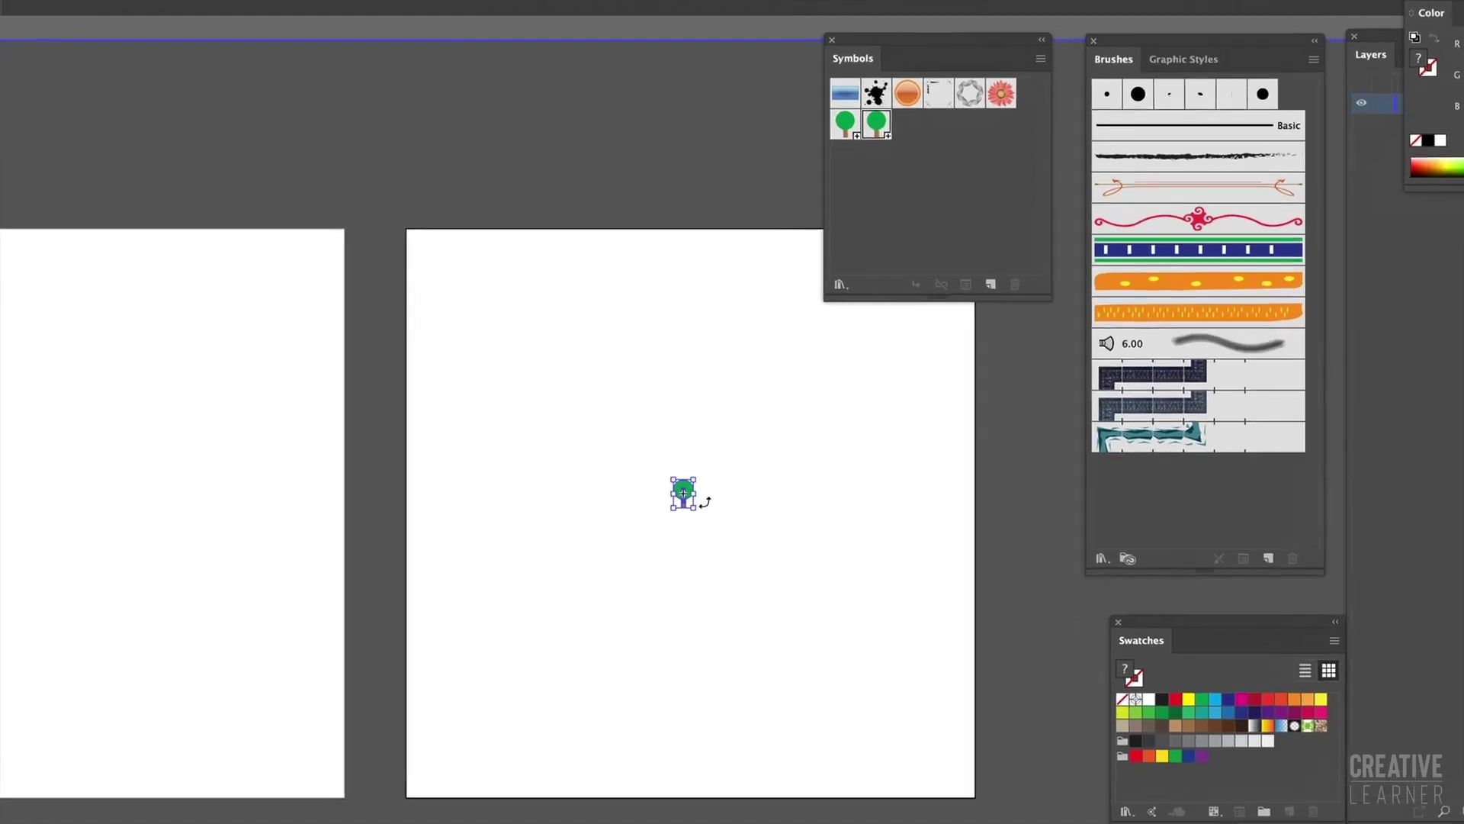
pyautogui.click(715, 507)
pyautogui.click(686, 494)
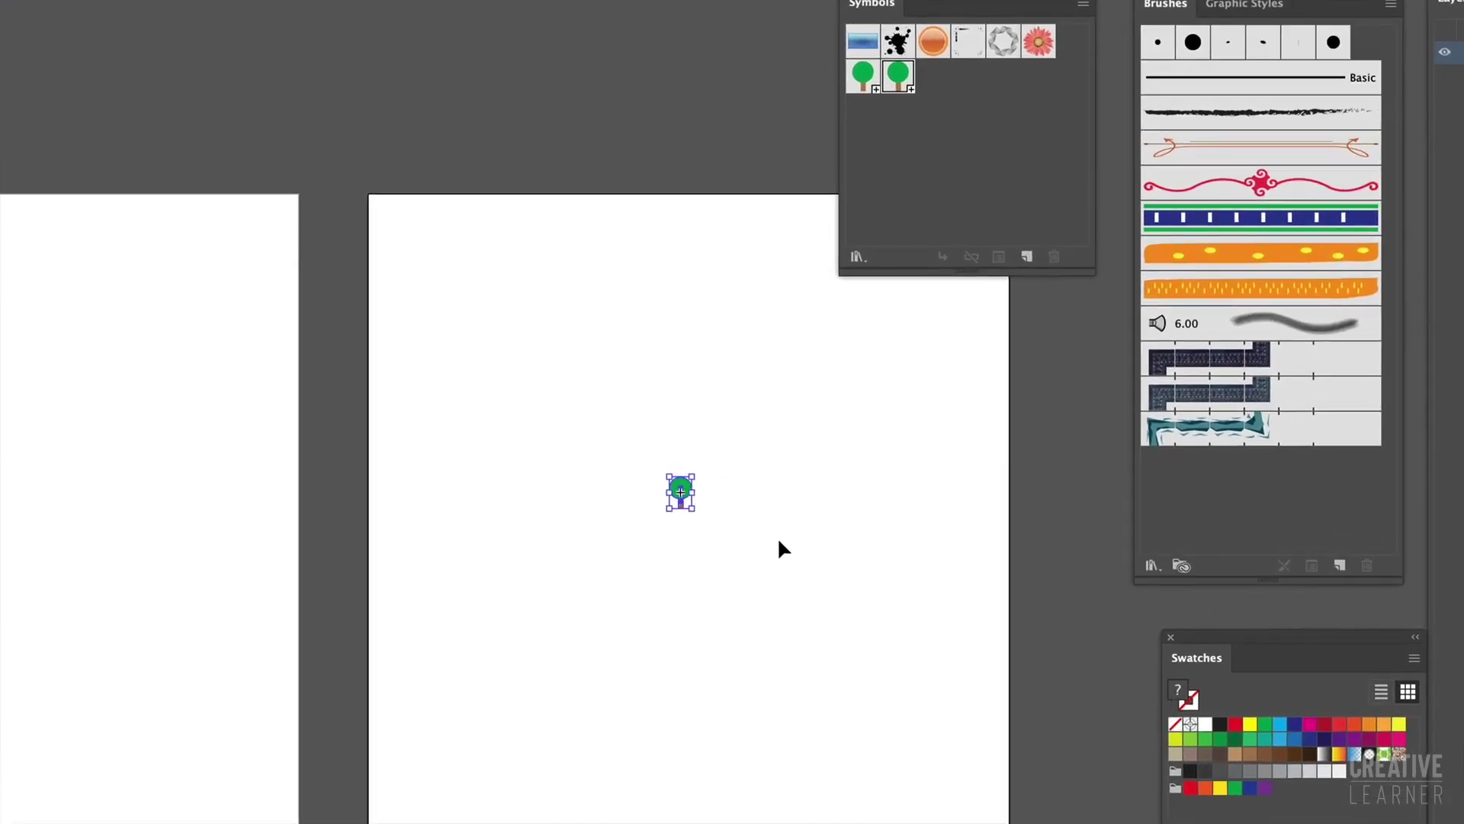
pyautogui.click(779, 543)
pyautogui.click(685, 494)
pyautogui.press('Delete')
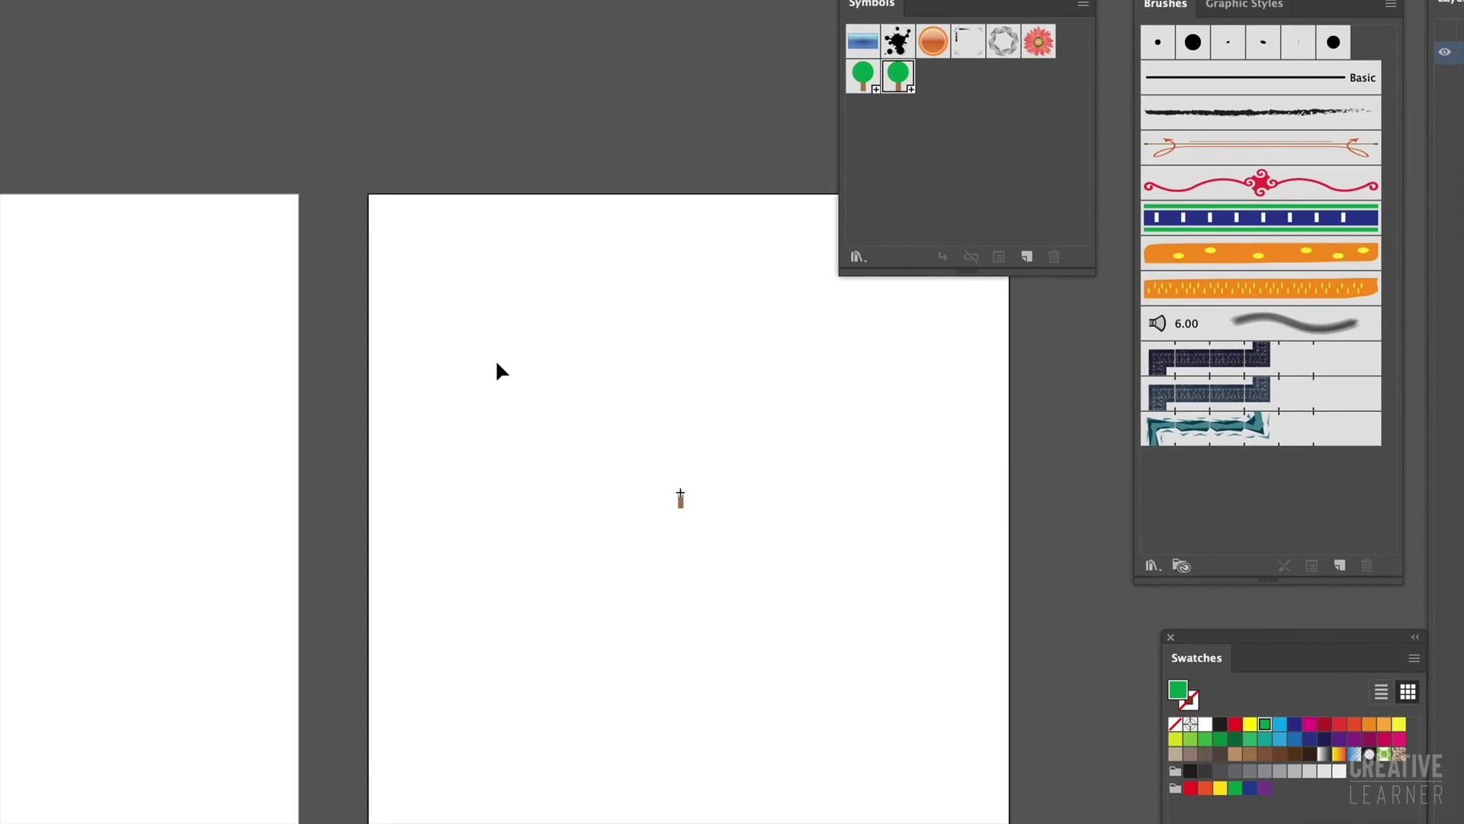
# Draw a closed green triangle with the Pen tool over the top of the trunk as the tree's new crown.
pyautogui.click(745, 493)
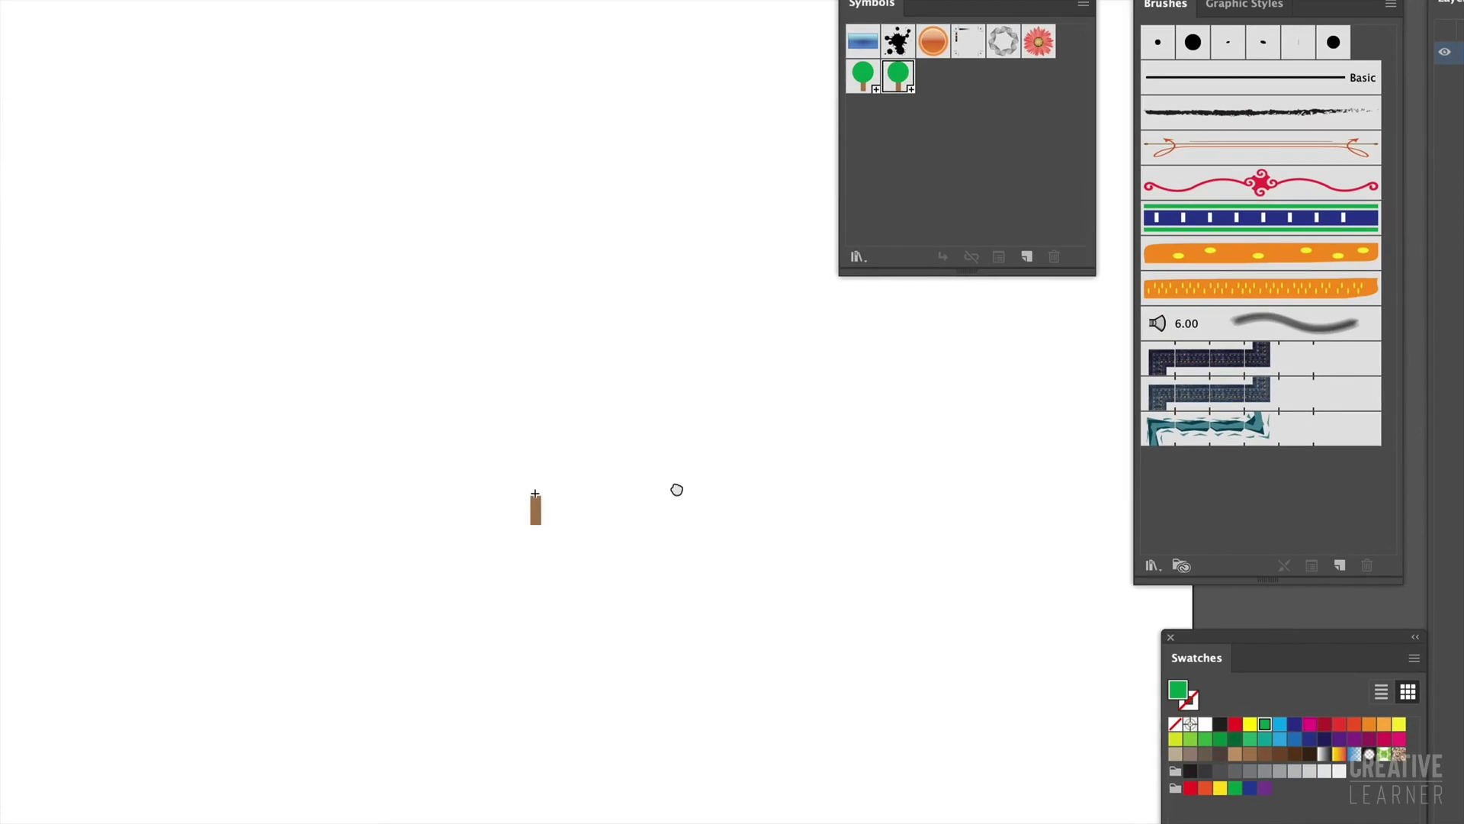
pyautogui.press('p')
pyautogui.click(531, 410)
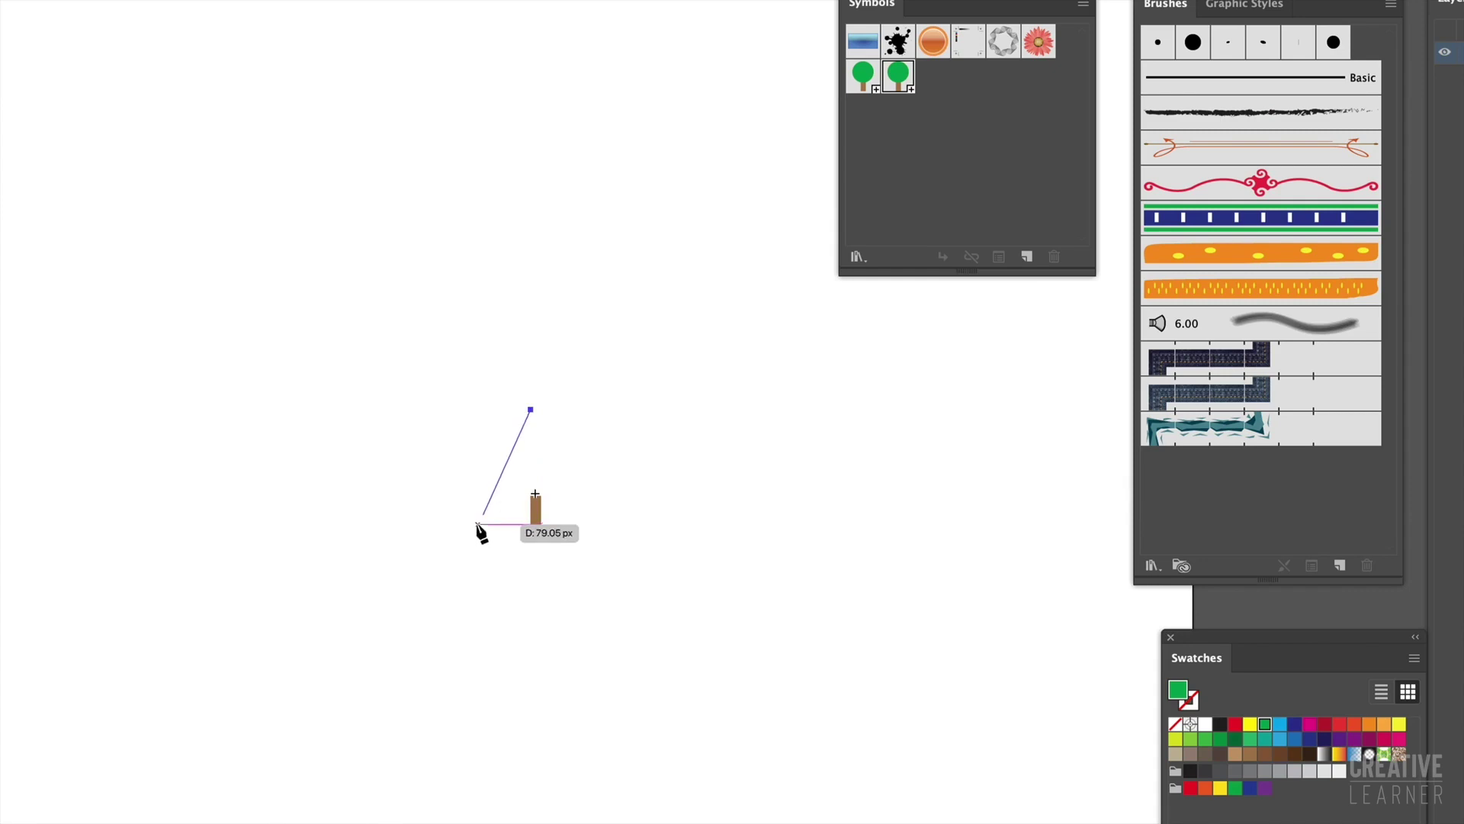
pyautogui.click(480, 516)
pyautogui.click(597, 509)
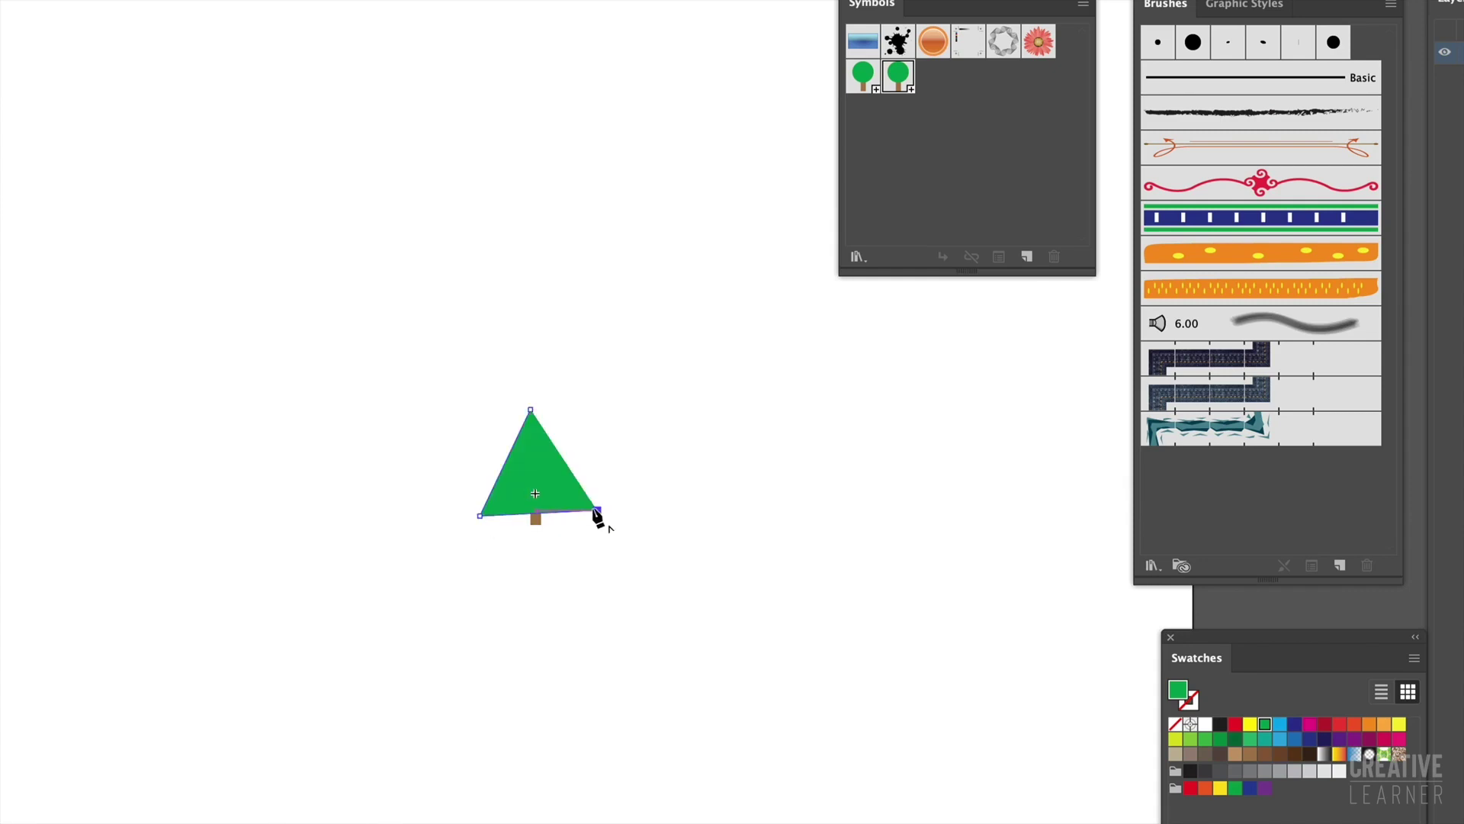
pyautogui.click(531, 410)
pyautogui.press('v')
pyautogui.click(612, 421)
# Lengthen the brown trunk downward below the triangular crown and exit symbol editing to update the Tree-2 instances.
pyautogui.click(534, 522)
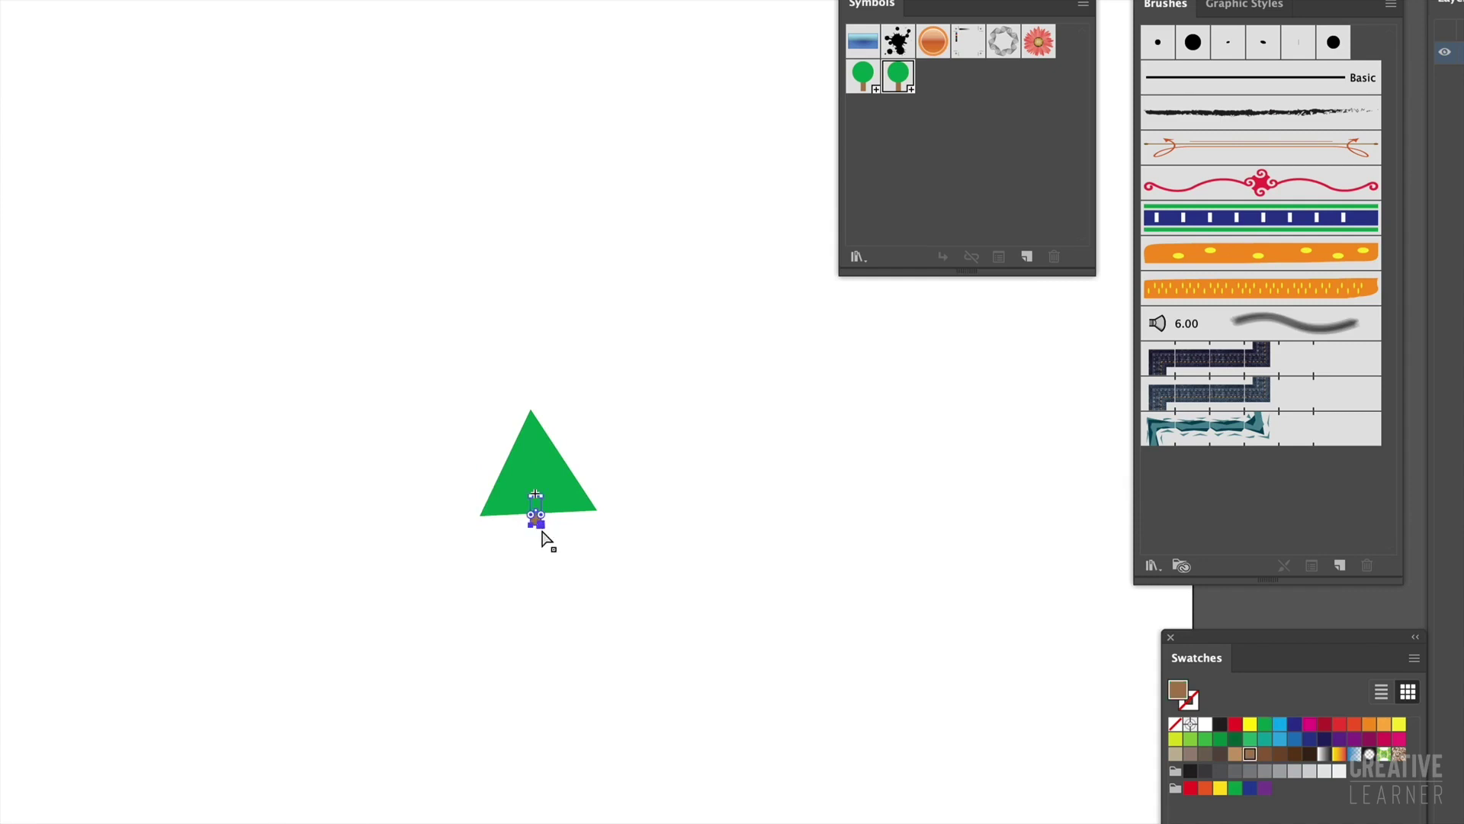
pyautogui.moveTo(546, 534); pyautogui.dragTo(540, 534)
pyautogui.click(641, 556)
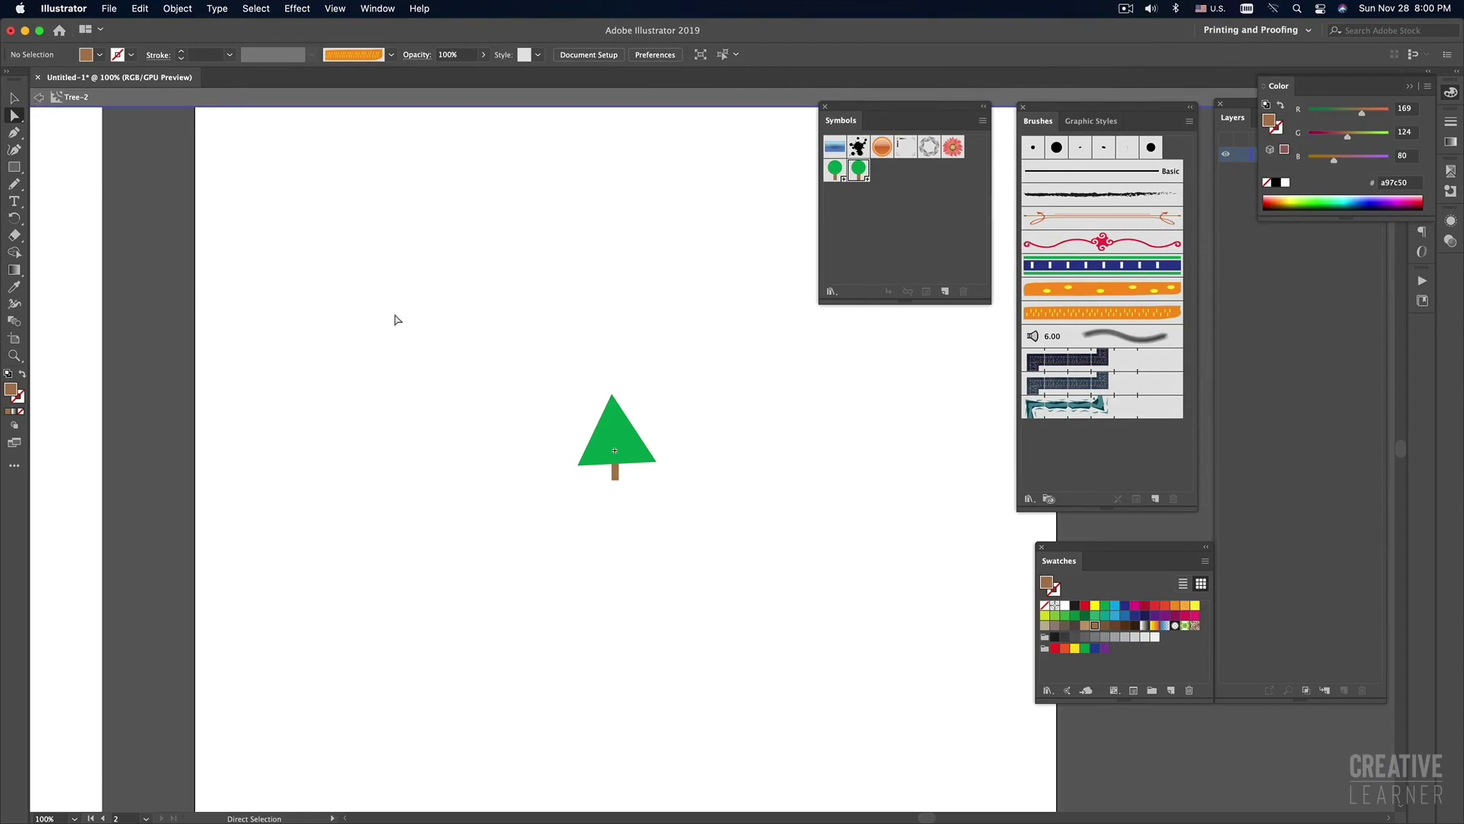
pyautogui.doubleClick(394, 319)
pyautogui.keyDown('alt'); pyautogui.click(583, 418); pyautogui.keyUp('alt')
pyautogui.keyDown('alt'); pyautogui.click(583, 418); pyautogui.keyUp('alt')
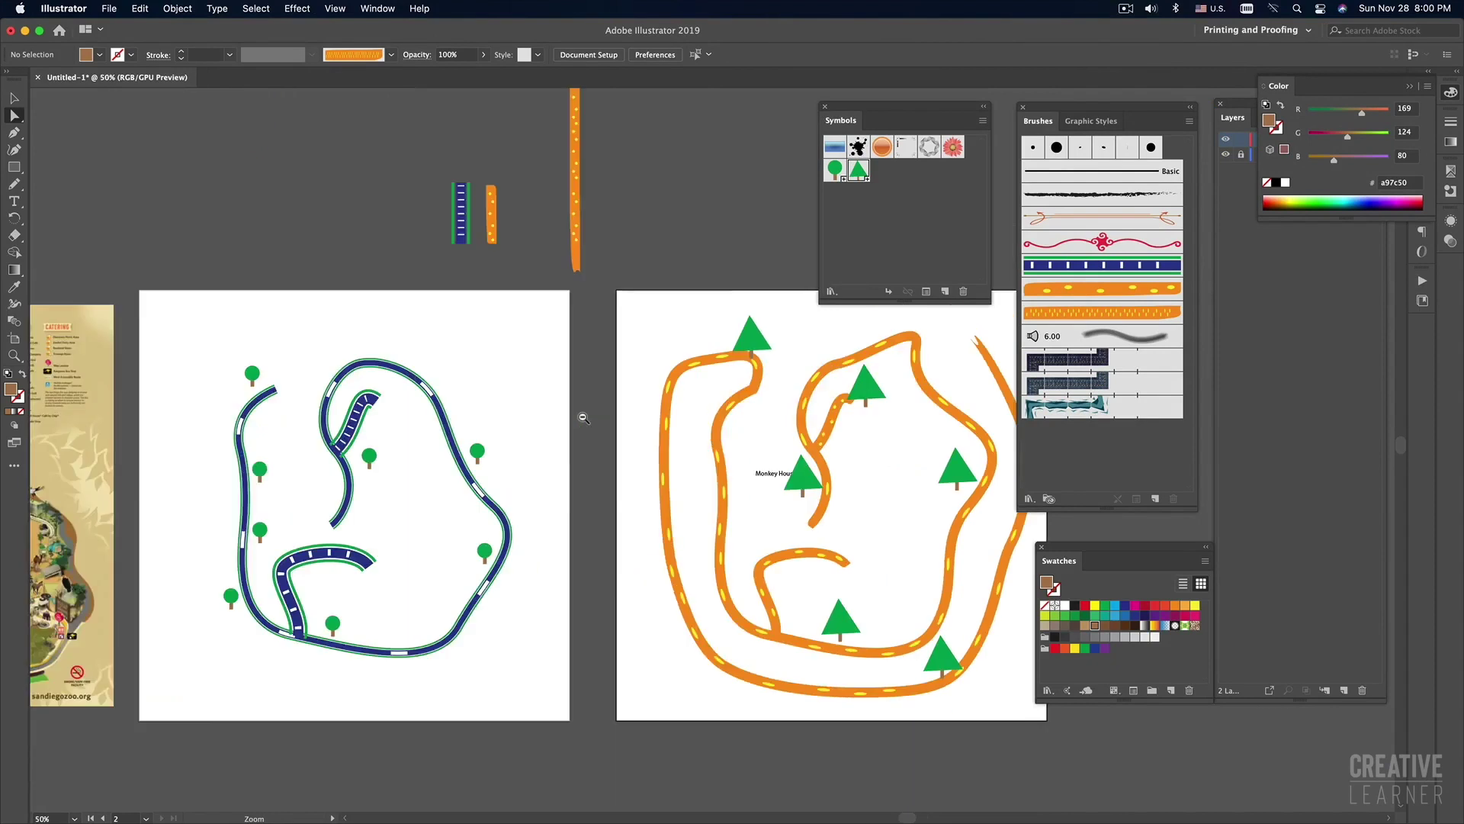
pyautogui.keyDown('alt'); pyautogui.click(583, 417); pyautogui.keyUp('alt')
# Move the Monkey House label on the orange-road artboard up and to the left, clear of the overlapping tree.
pyautogui.press('v')
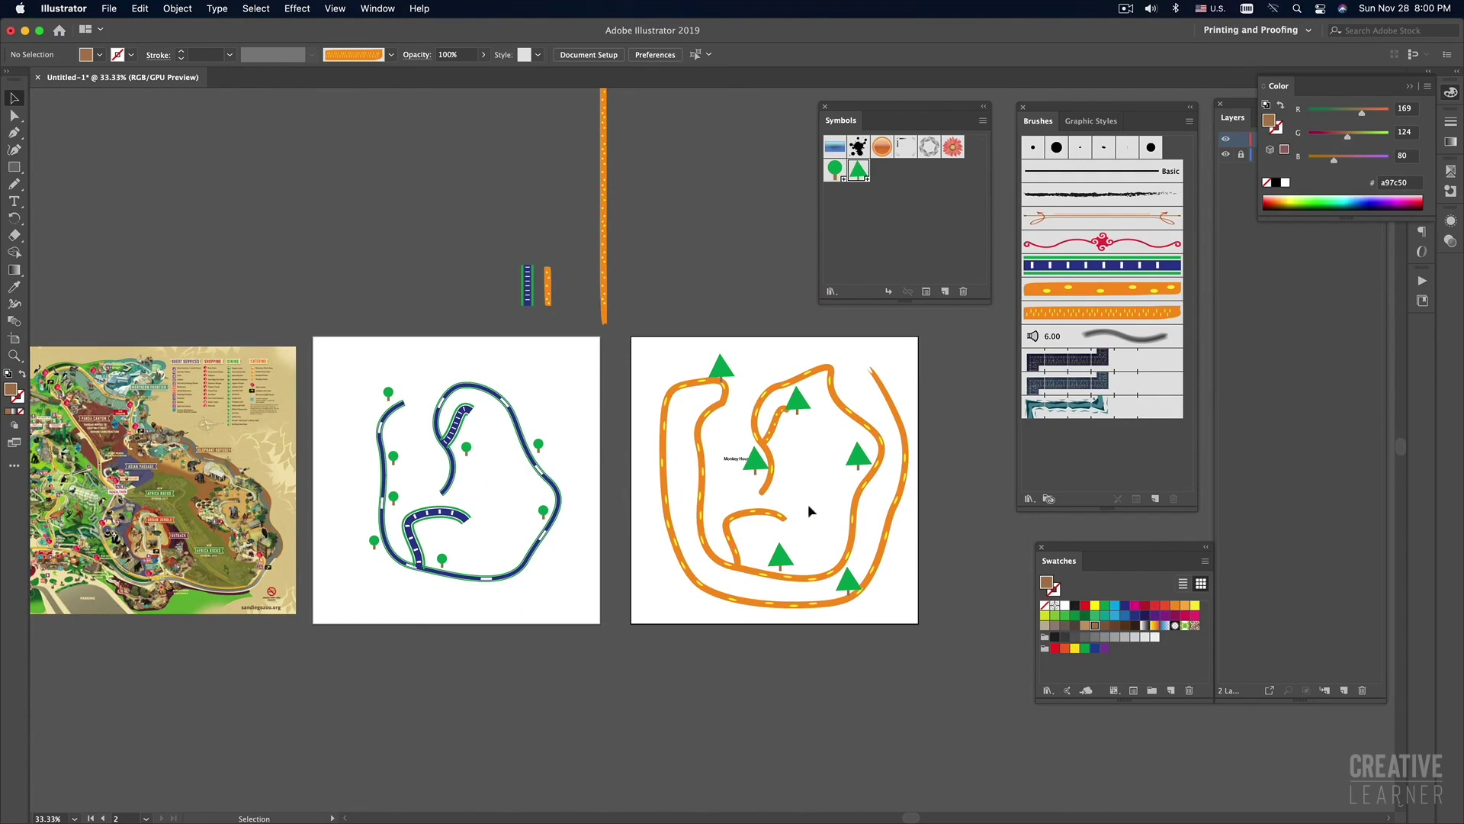
pyautogui.press('super+equal')
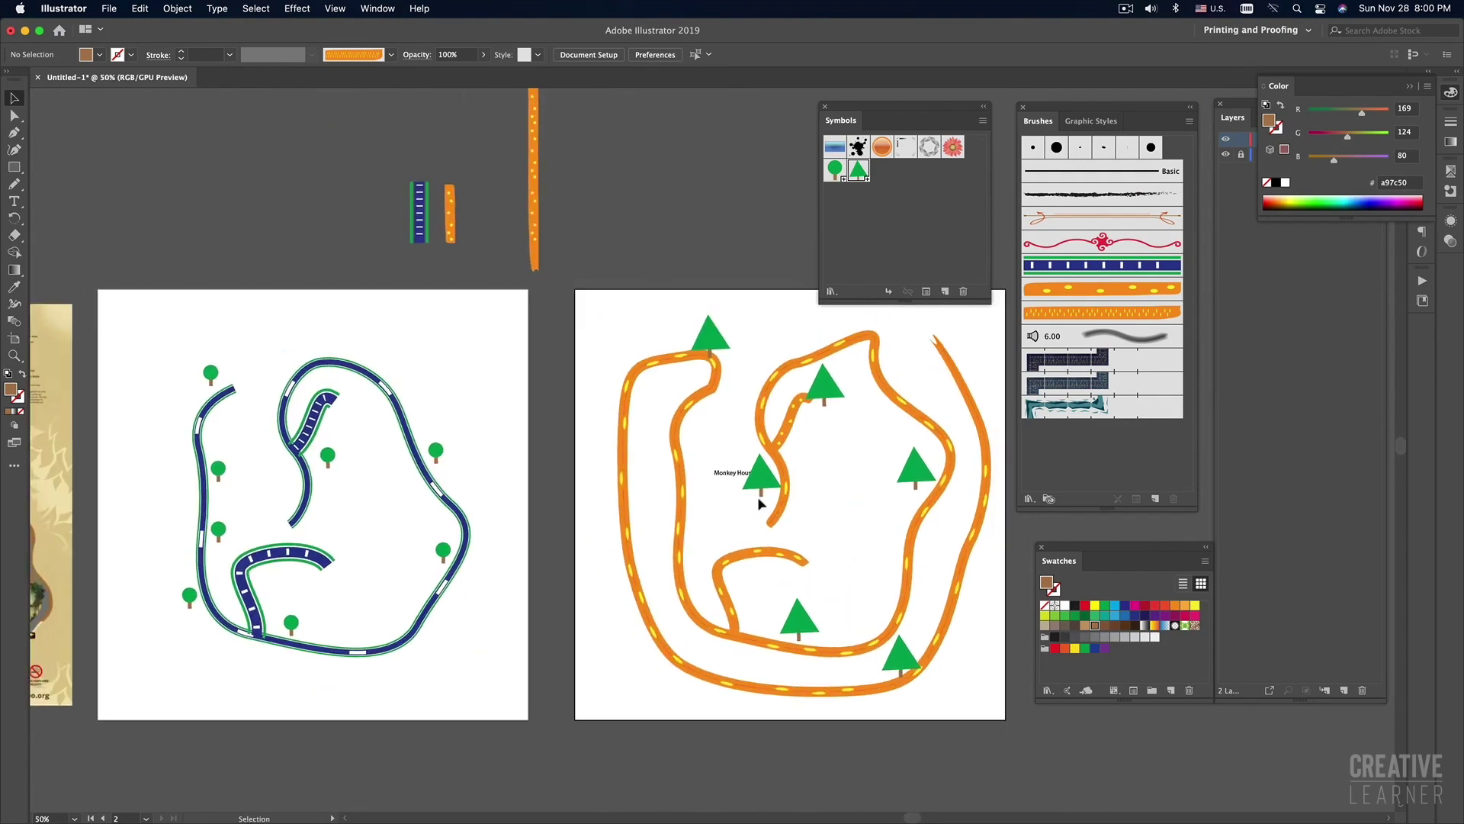
pyautogui.moveTo(728, 474); pyautogui.dragTo(698, 437)
pyautogui.click(715, 474)
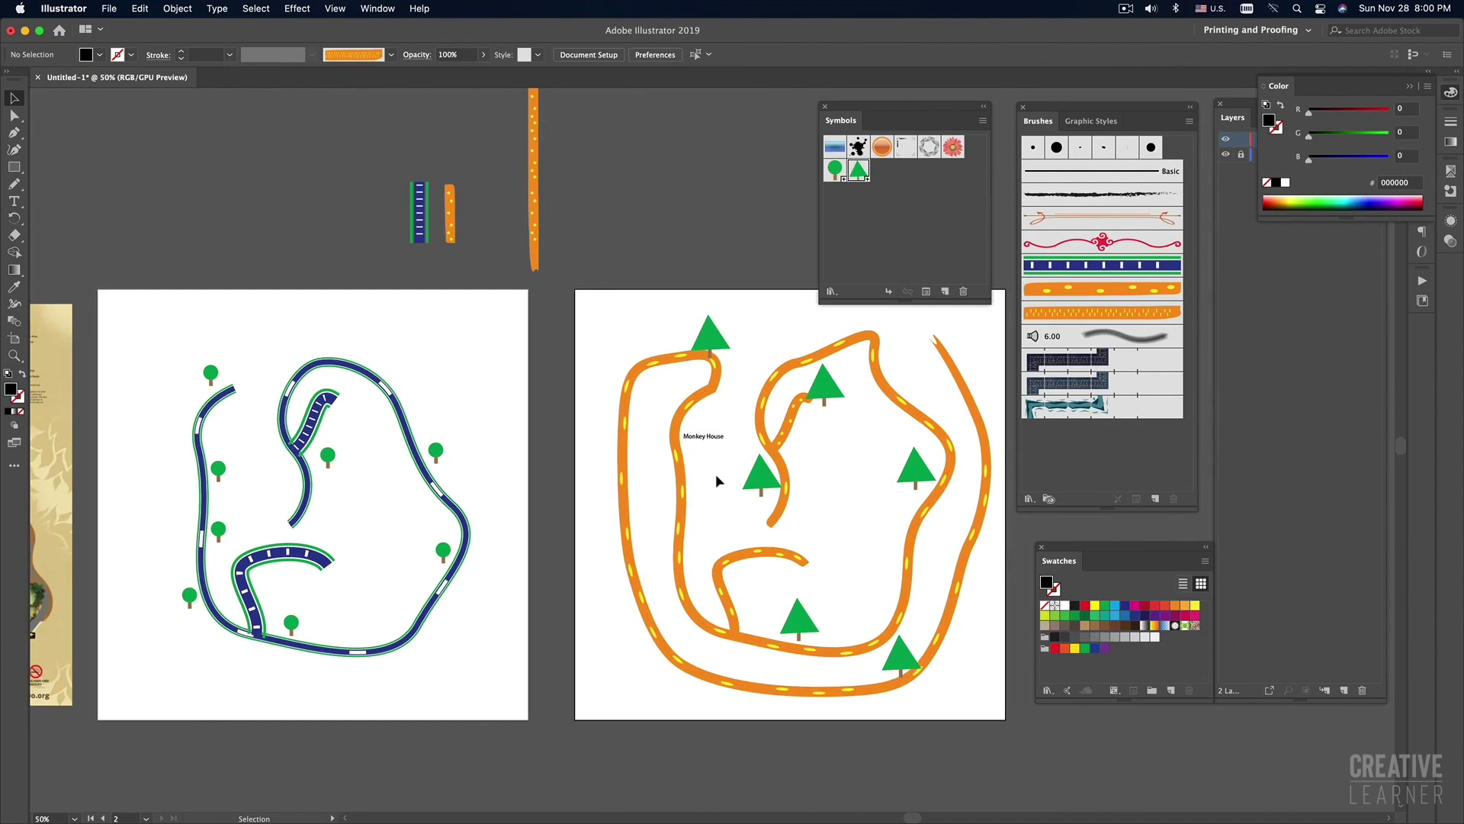
pyautogui.press('super+minus')
pyautogui.moveTo(619, 523); pyautogui.dragTo(711, 498)
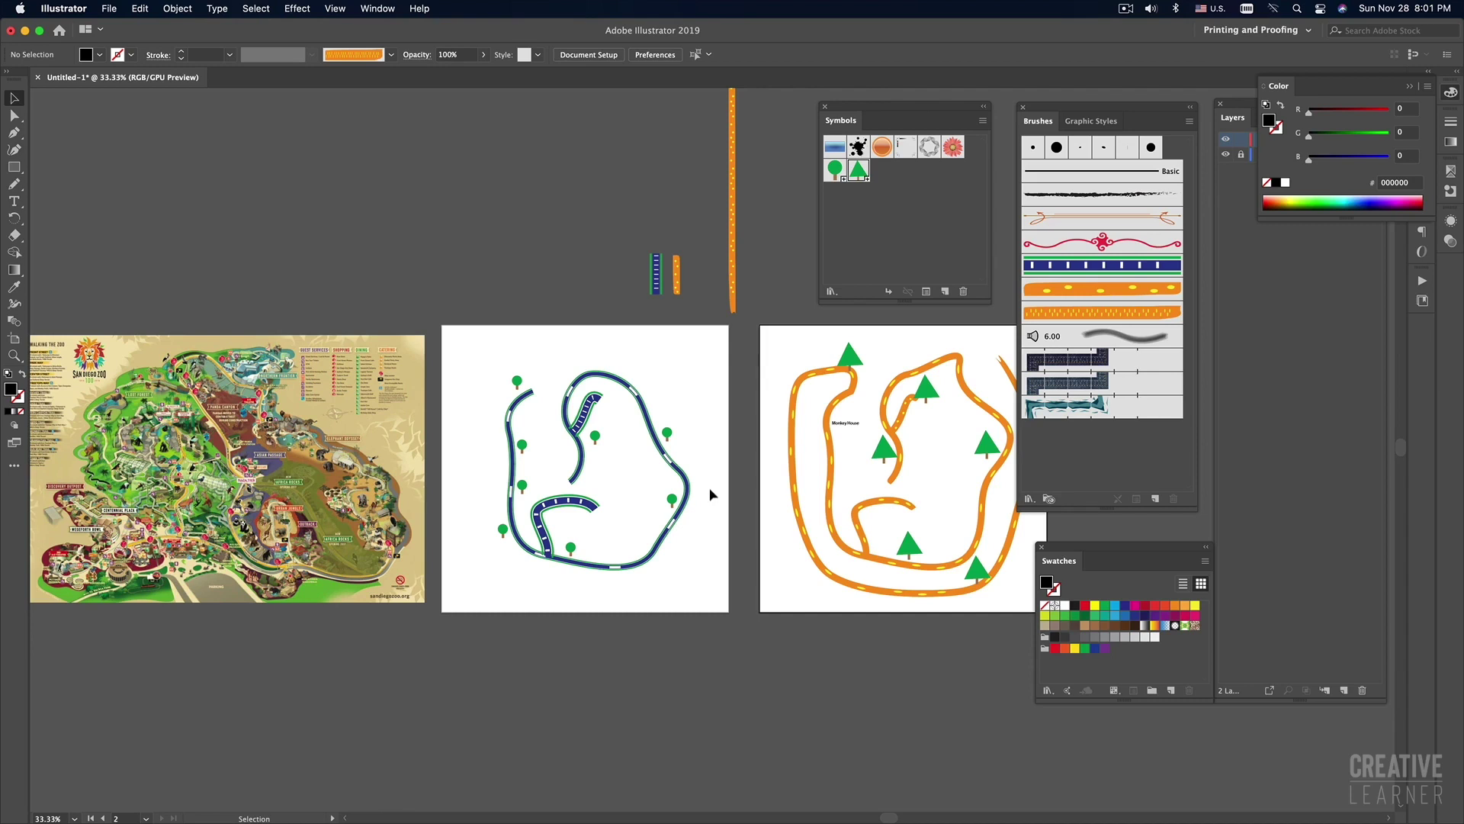
pyautogui.moveTo(709, 489); pyautogui.dragTo(707, 494)
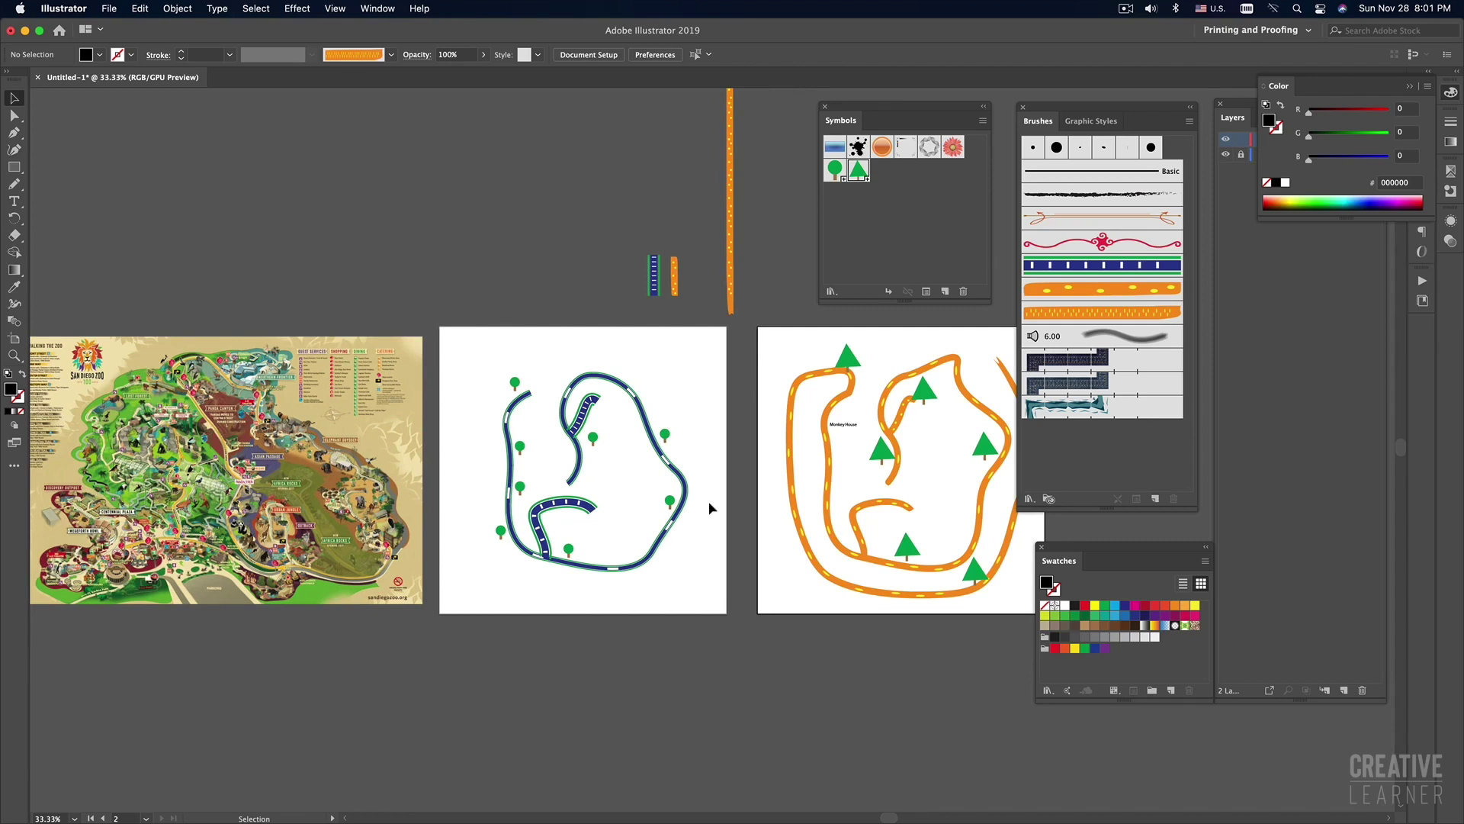
pyautogui.scroll(1, 710, 507)
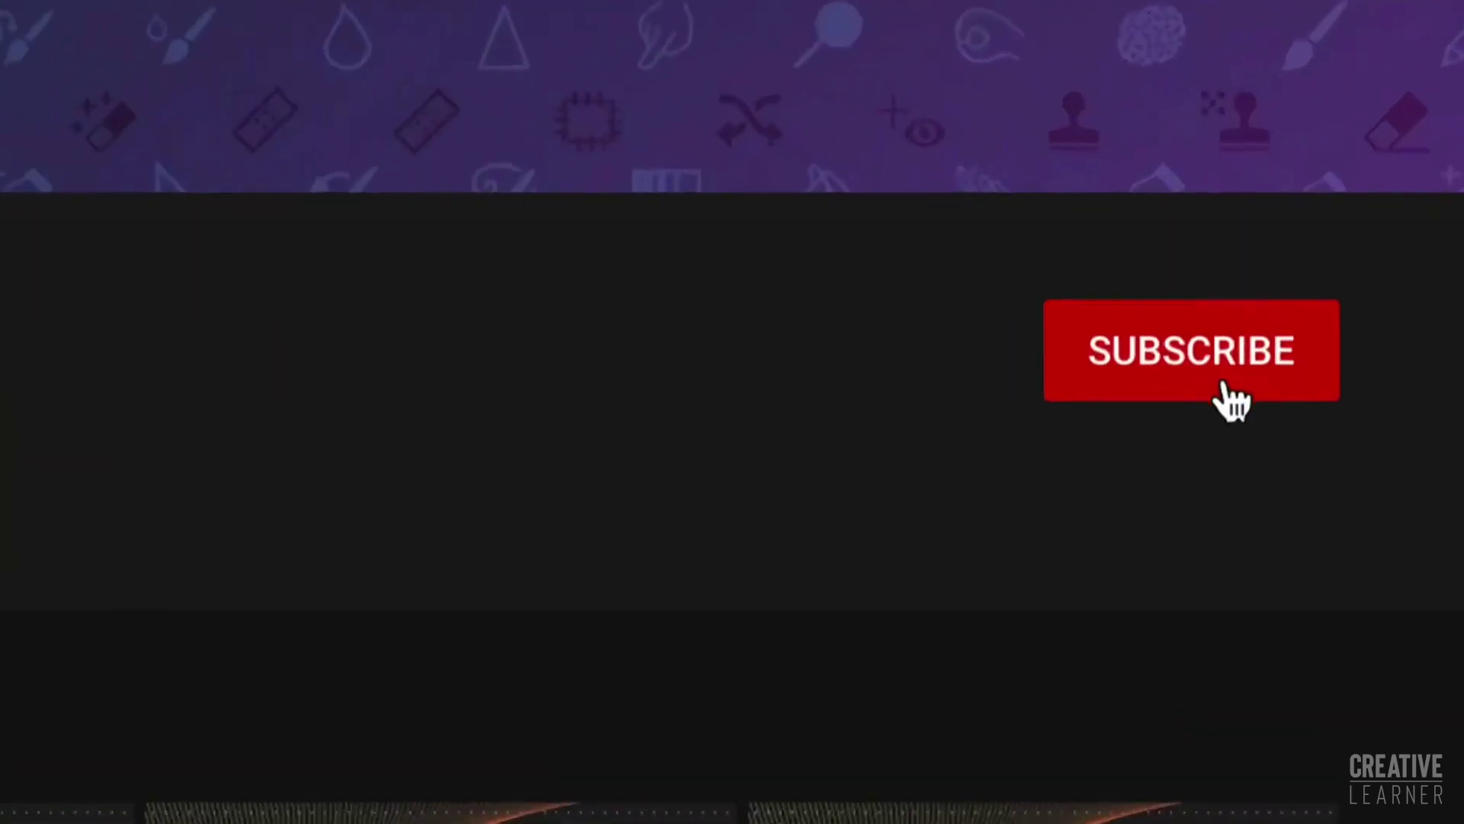
pyautogui.click(1231, 367)
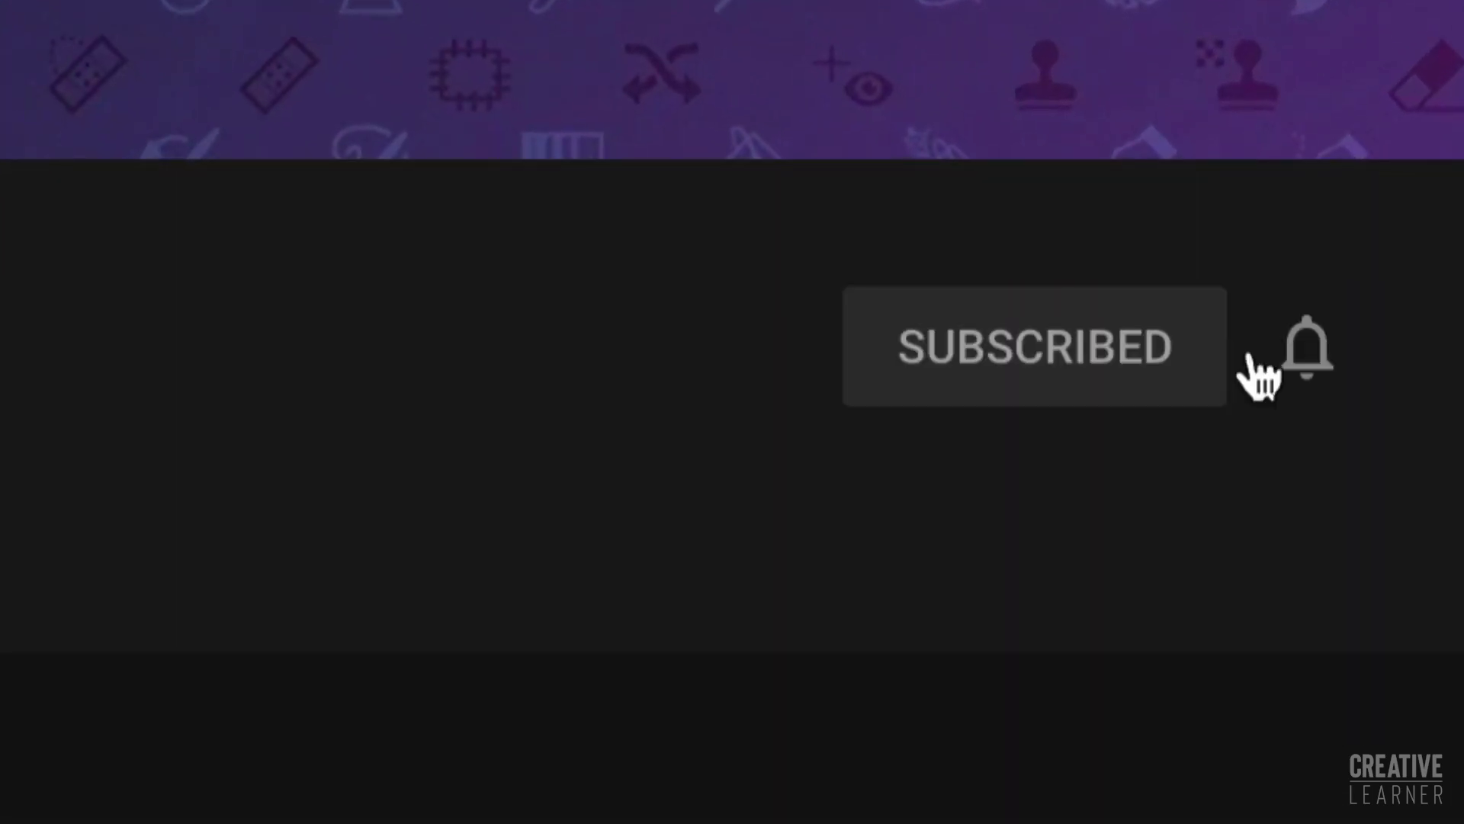
pyautogui.click(1301, 363)
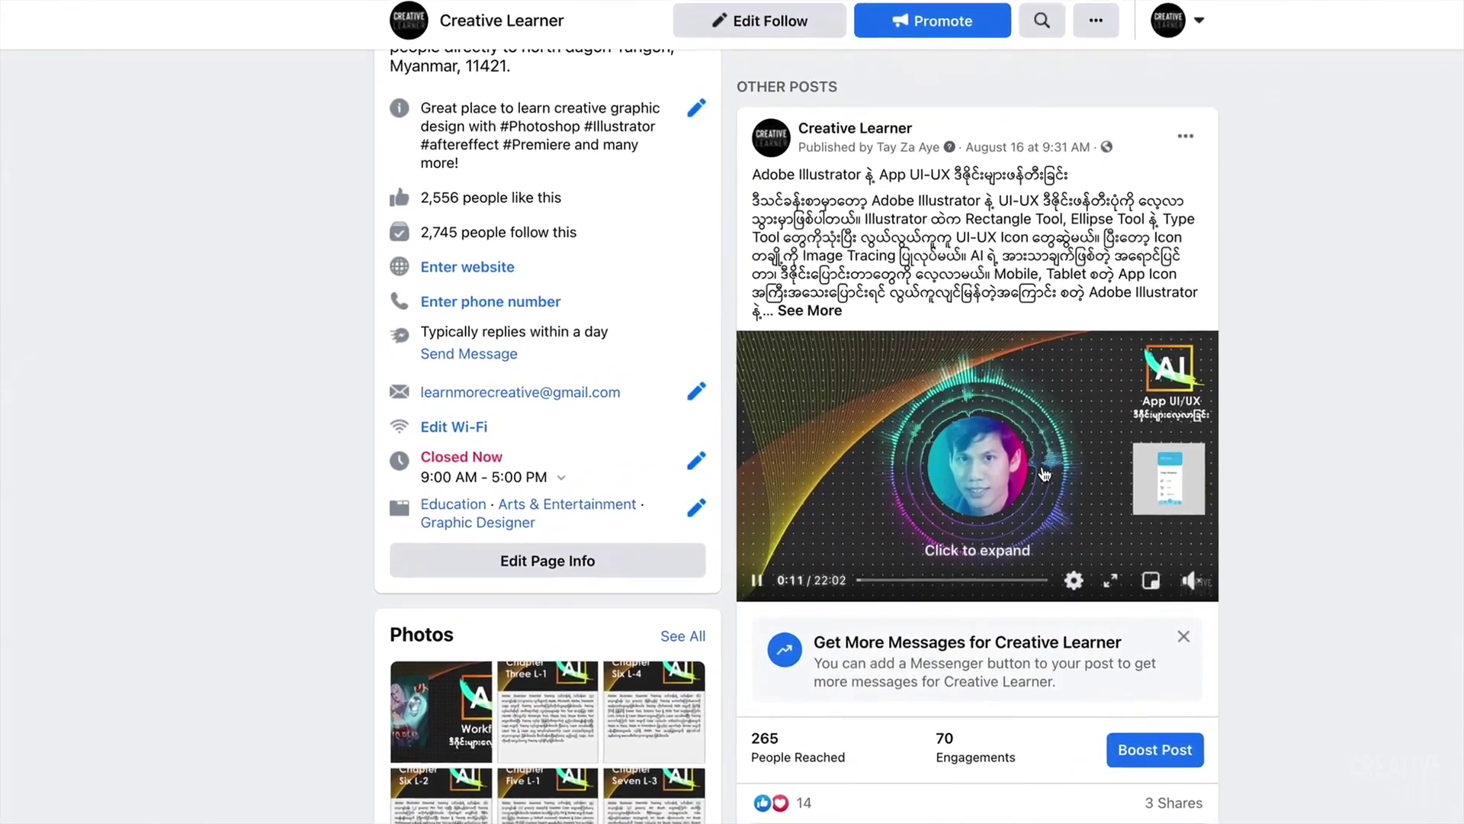
pyautogui.scroll(-5, 1047, 473)
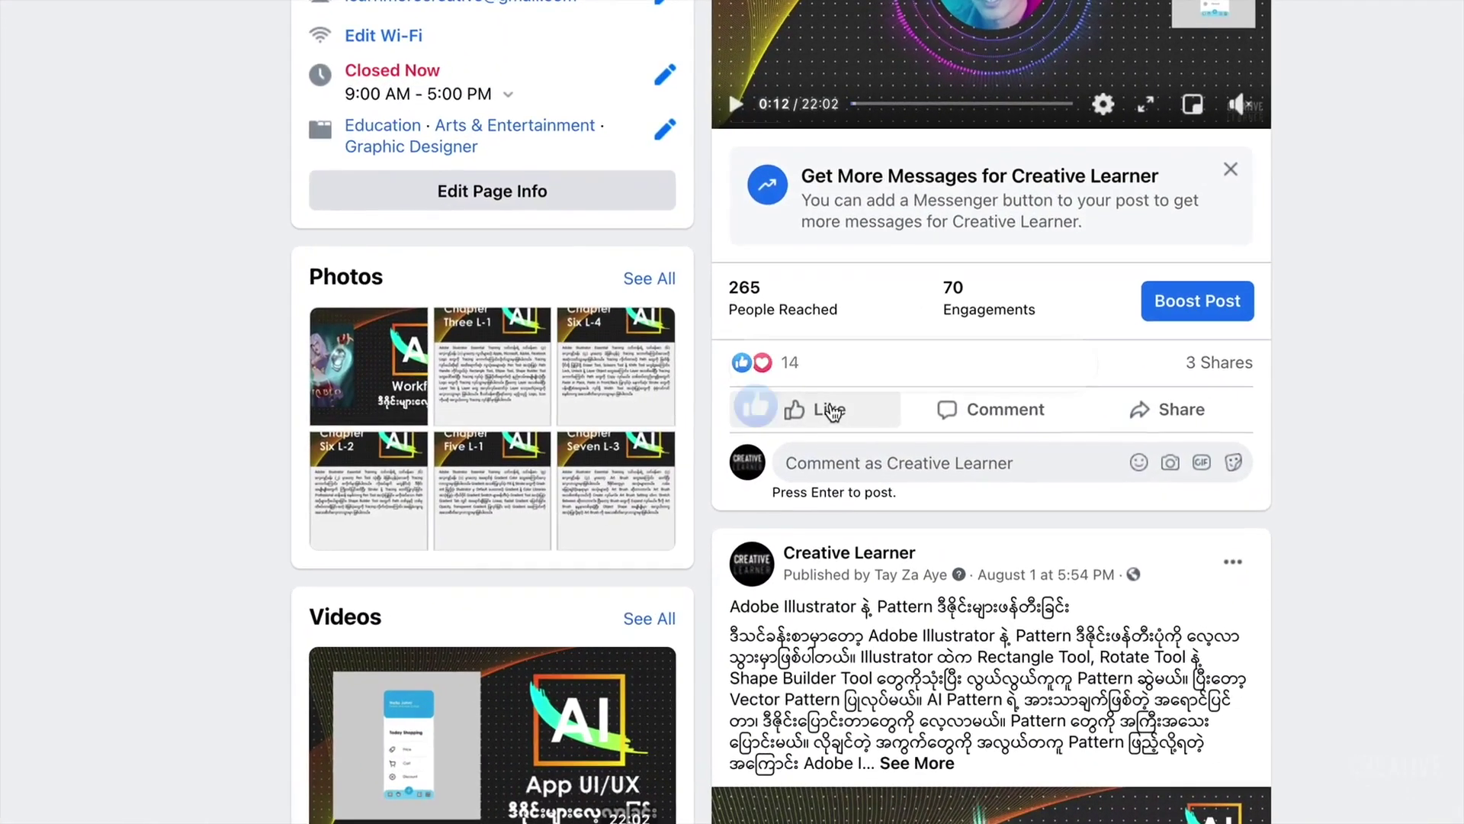
pyautogui.moveTo(814, 419)
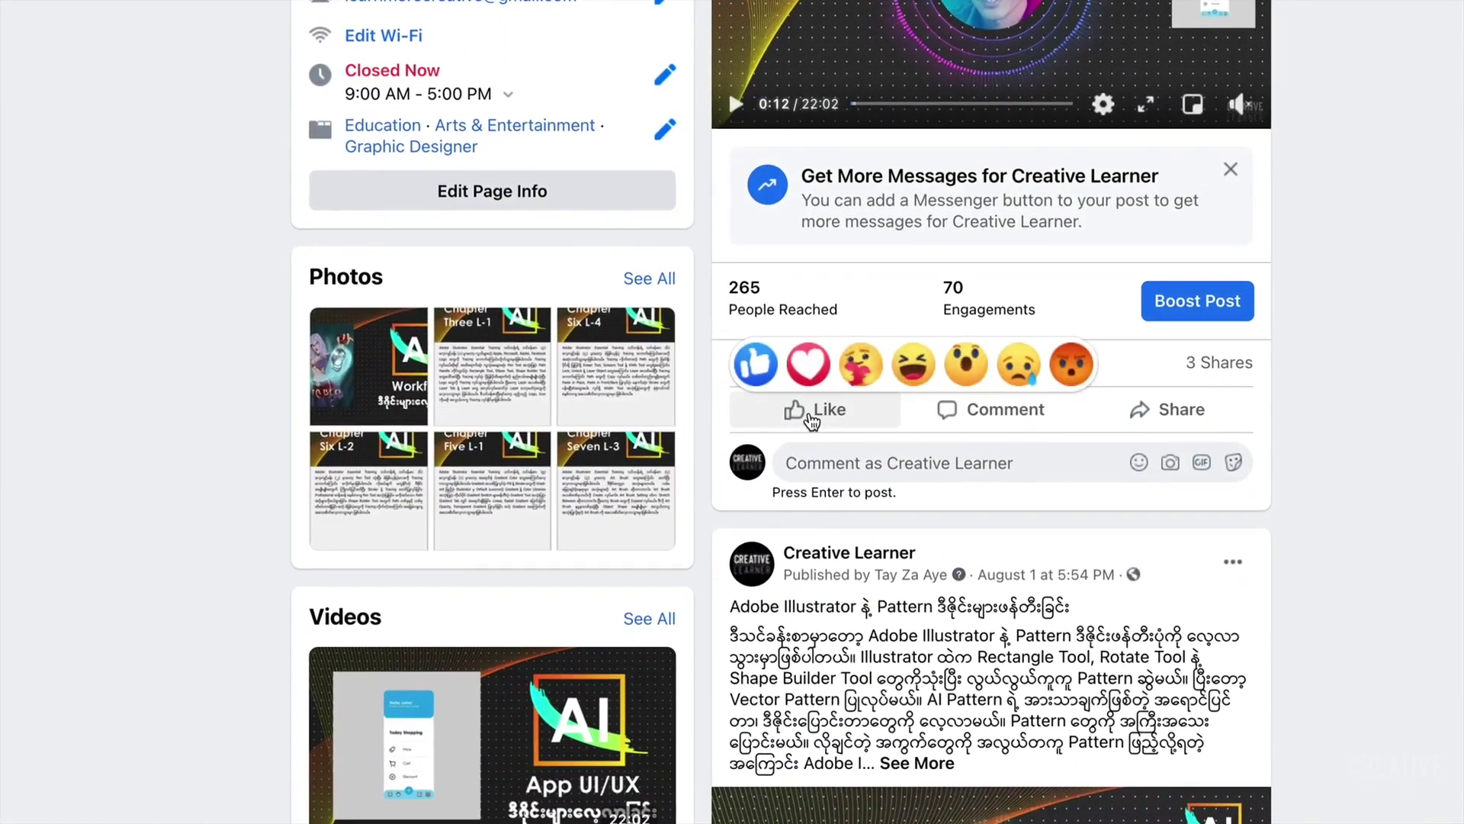